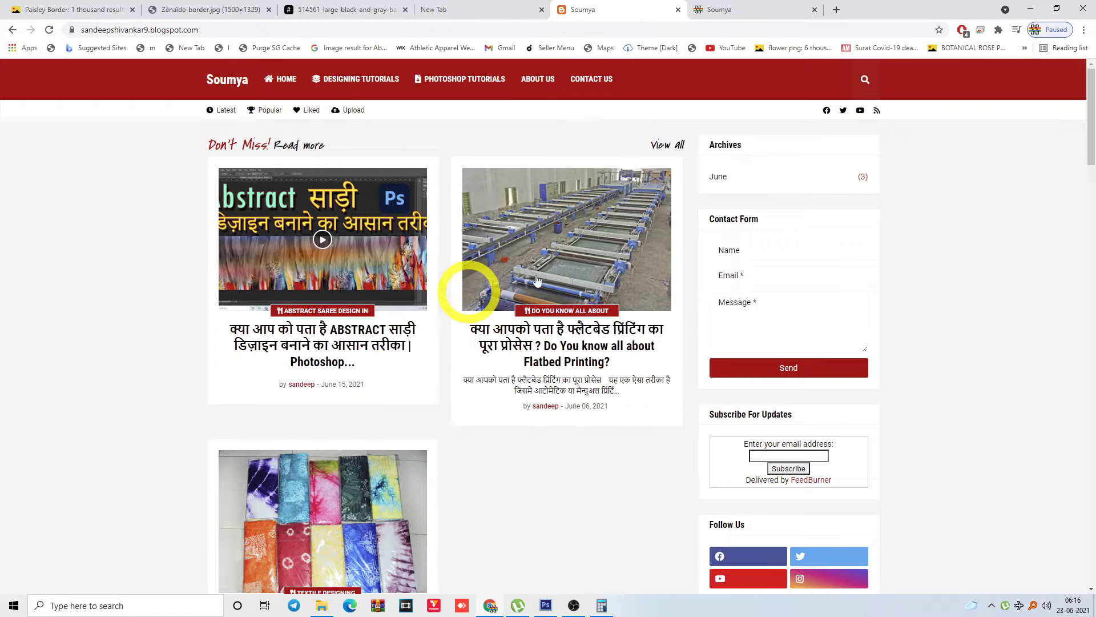
View the blog's Designing Tutorials page and browse the kaftan products in the Soumya online store
left_click_drag(1091, 110, 1094, 68)
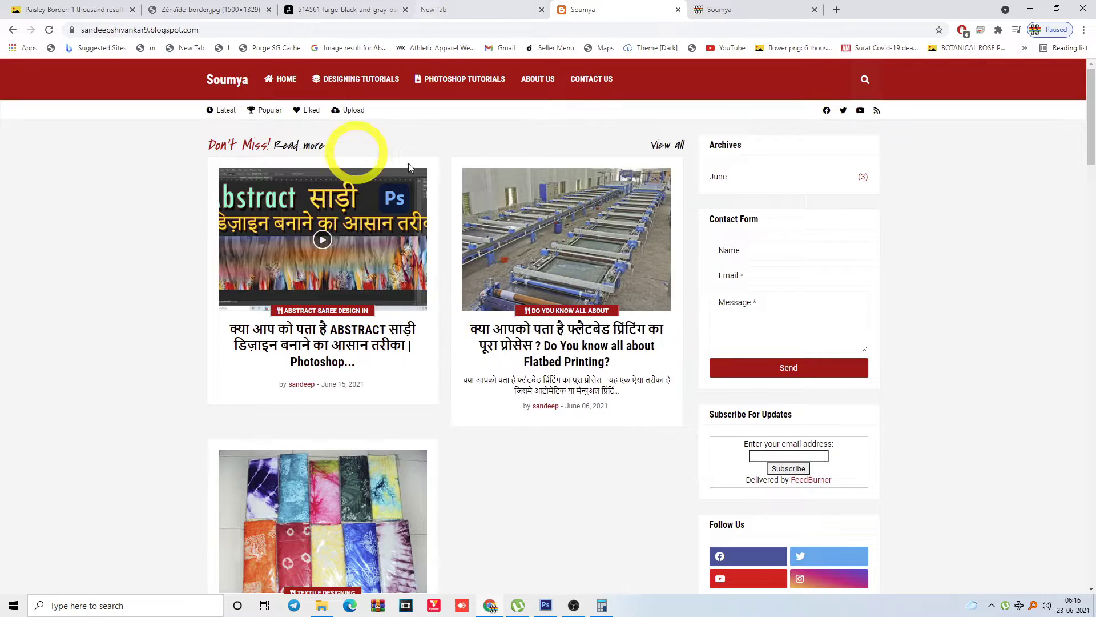
left_click(363, 82)
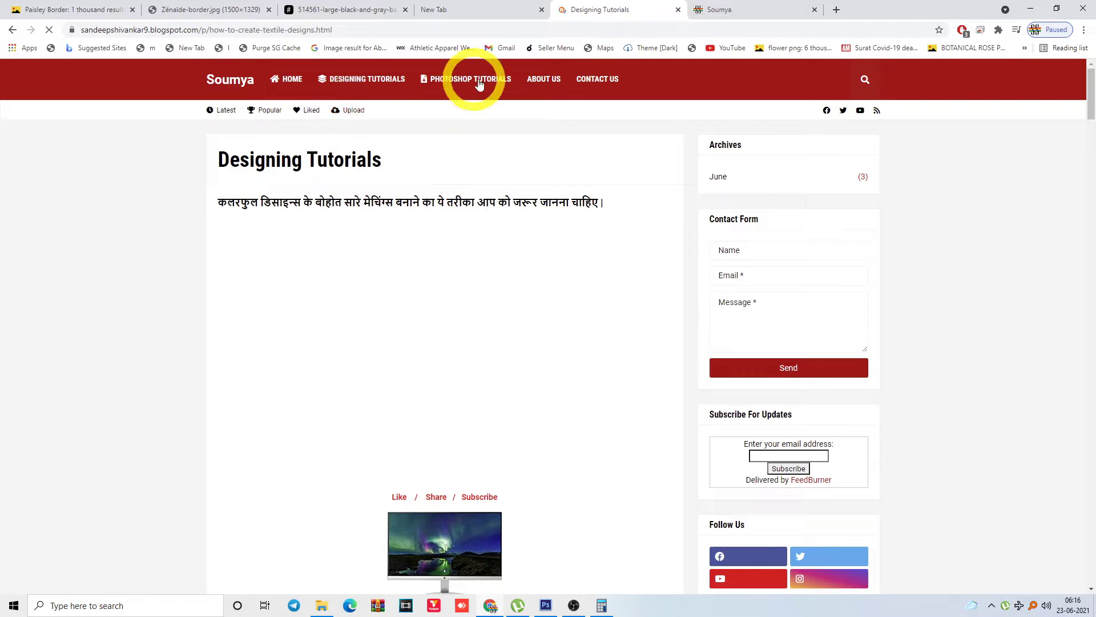
left_click(713, 9)
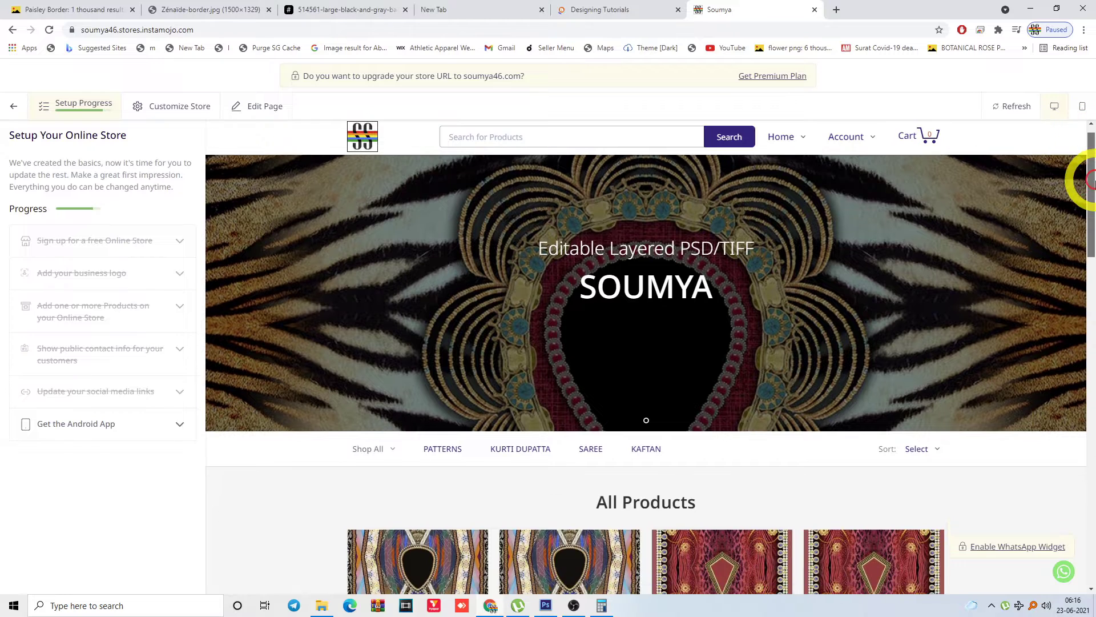
left_click_drag(1092, 183, 1089, 282)
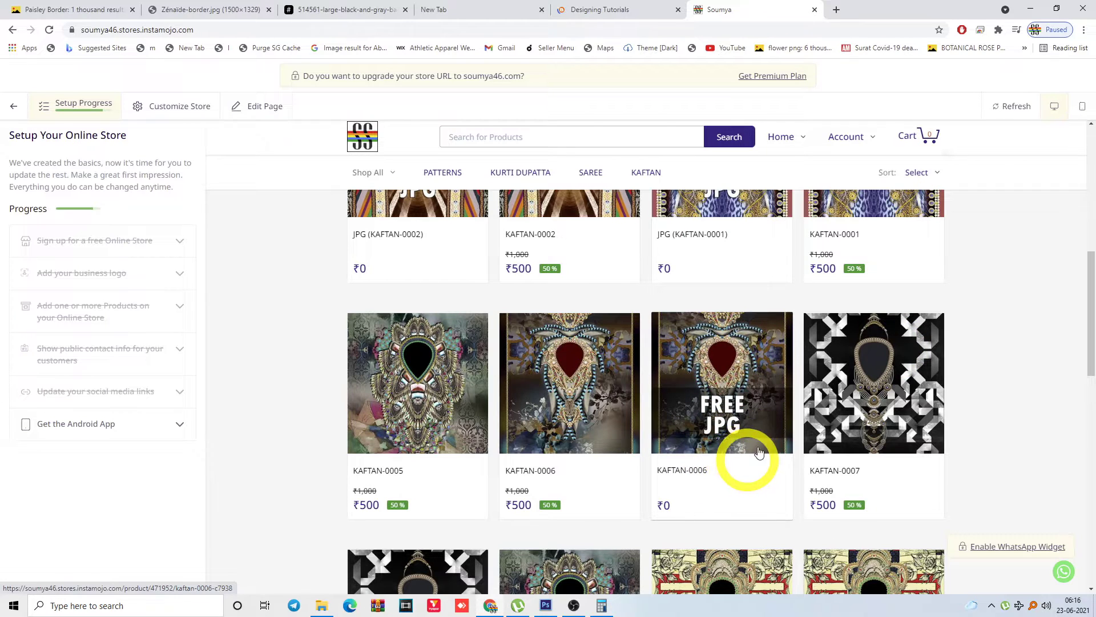
scroll(818, 403, "up", 1)
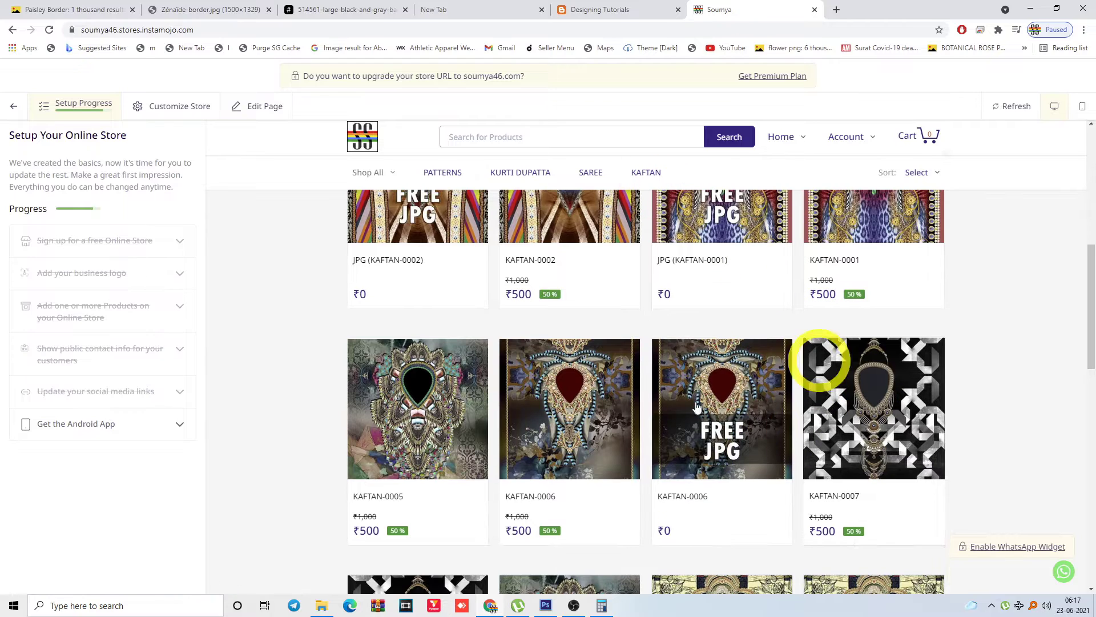
scroll(1084, 312, "down", 3)
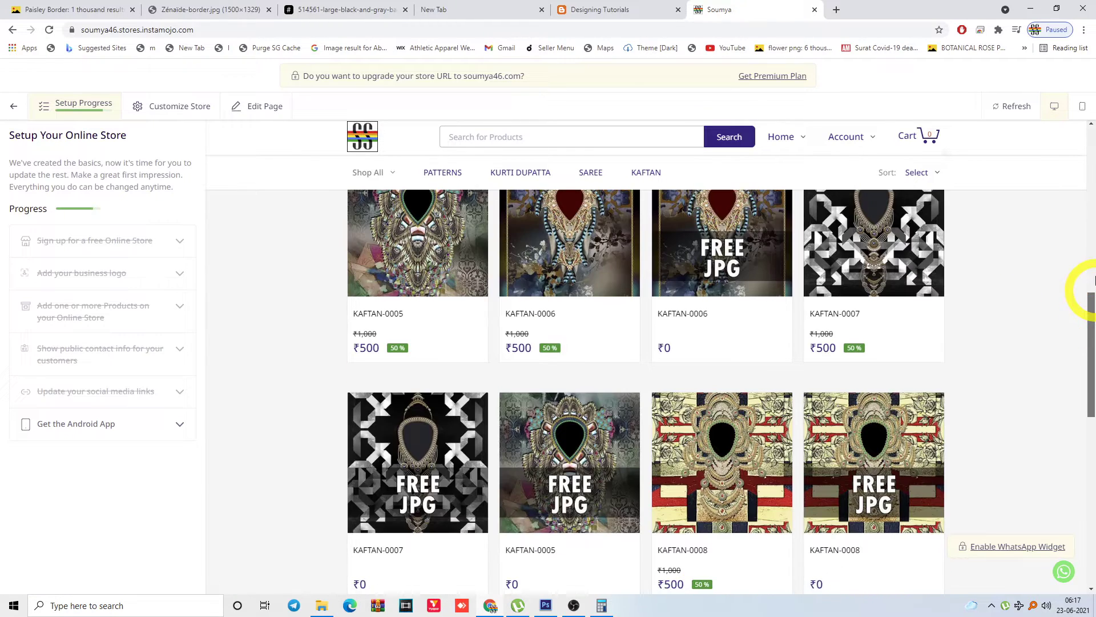
scroll(795, 237, "up", 4)
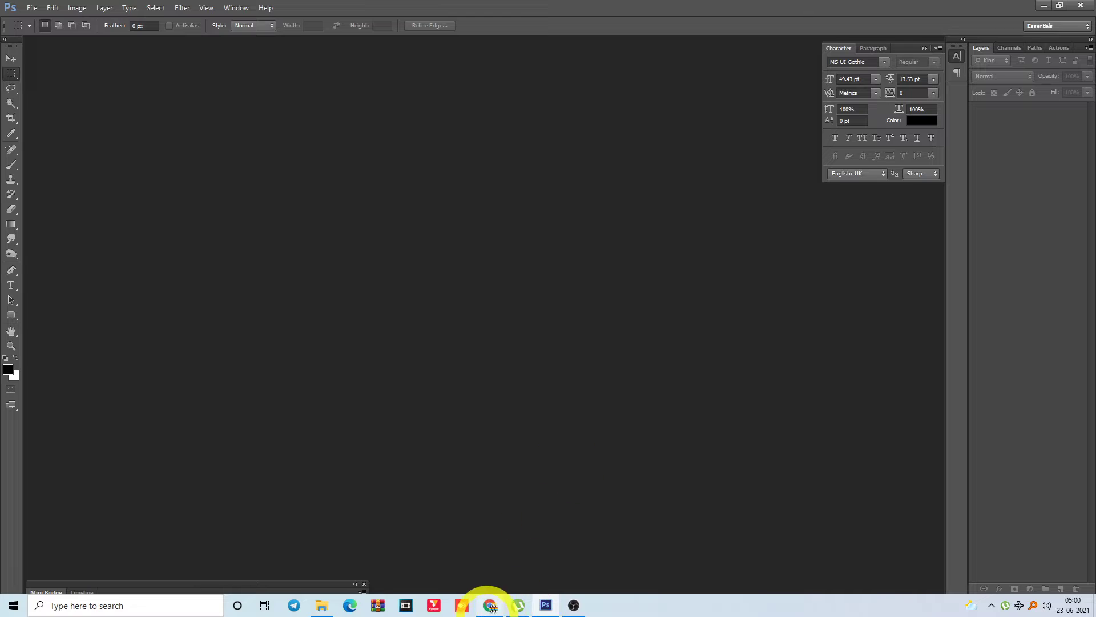
Switch to Chrome and return to the Yandex image results for "background", closing the building wallpaper preview
left_click(491, 605)
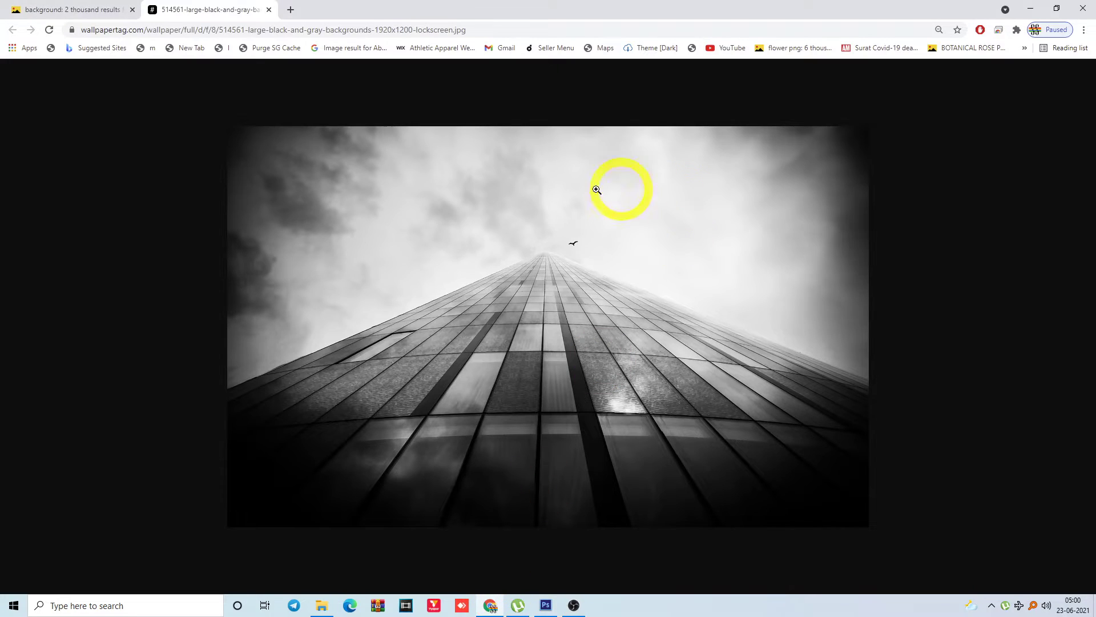
left_click(94, 7)
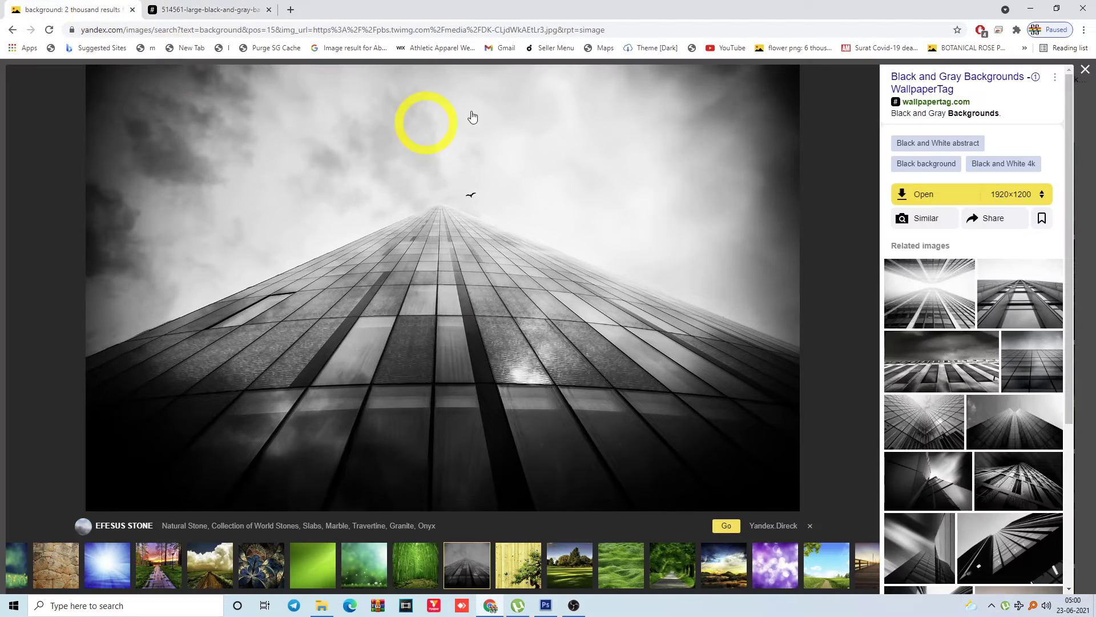
key("Escape")
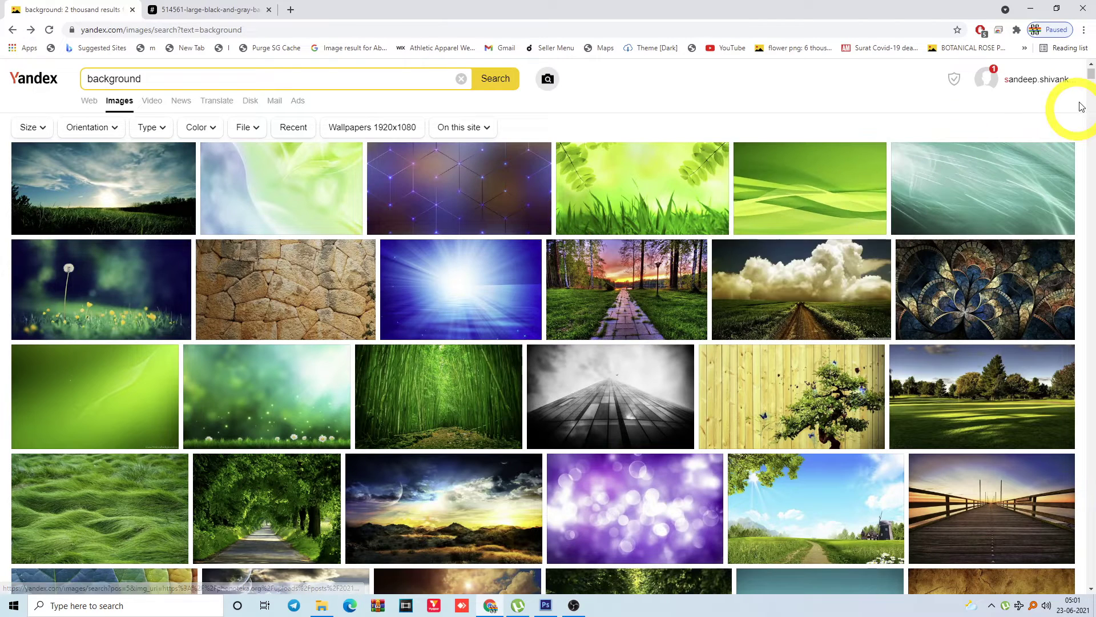
Look through the Yandex background image results for a suitable colourful picture
mouse_move(908, 196)
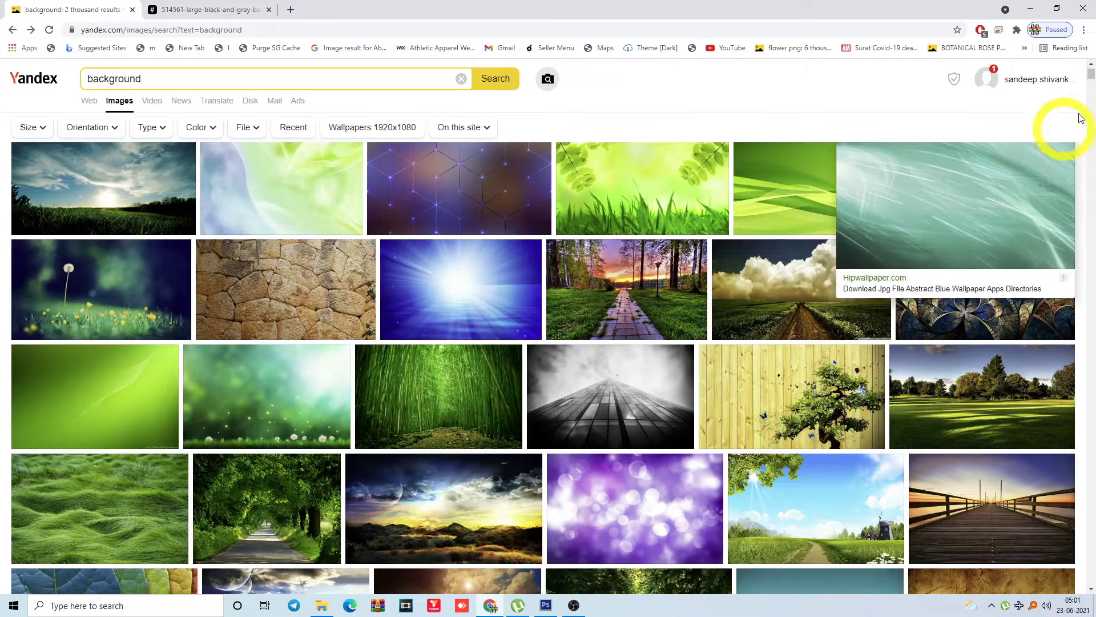
left_click_drag(1091, 73, 1083, 109)
mouse_move(456, 287)
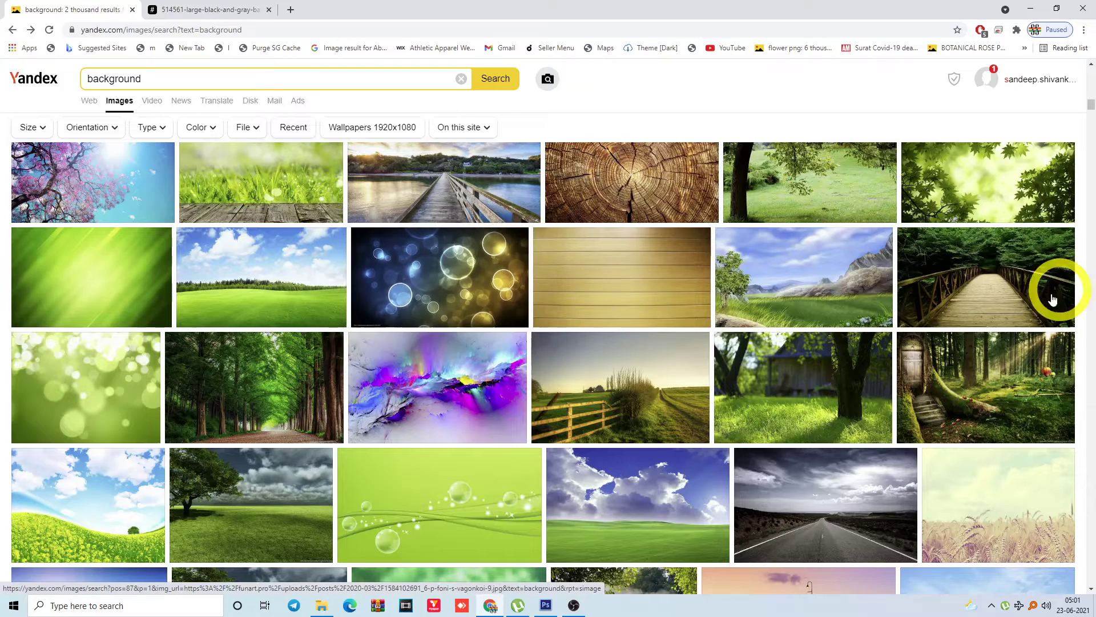
mouse_move(979, 313)
scroll(964, 318, "down", 1)
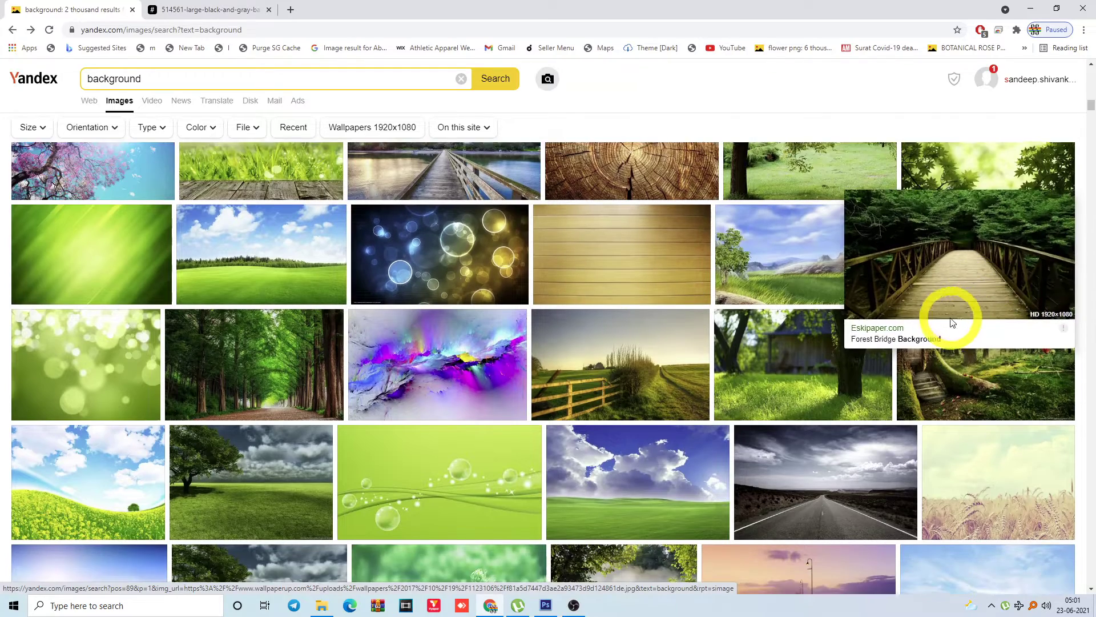
scroll(952, 320, "down", 7)
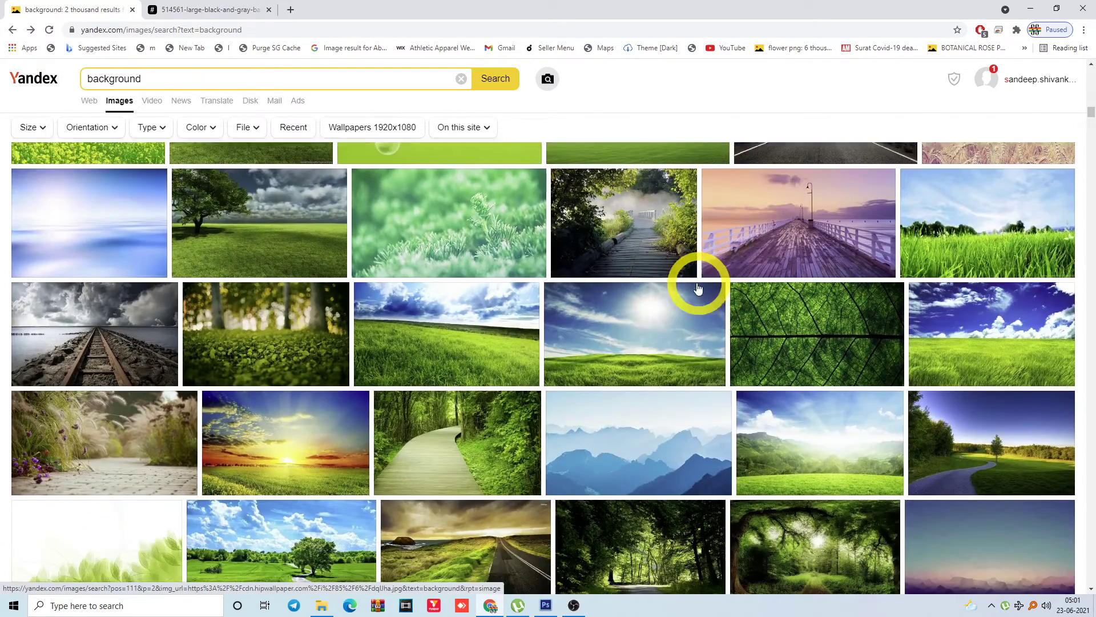
mouse_move(694, 292)
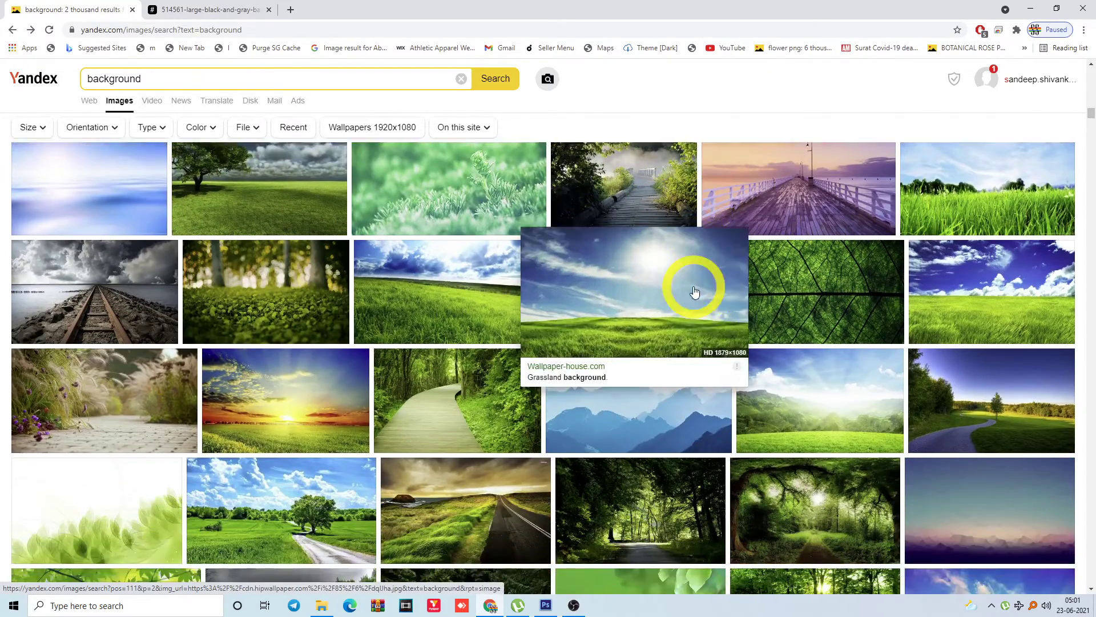
scroll(694, 292, "down", 3)
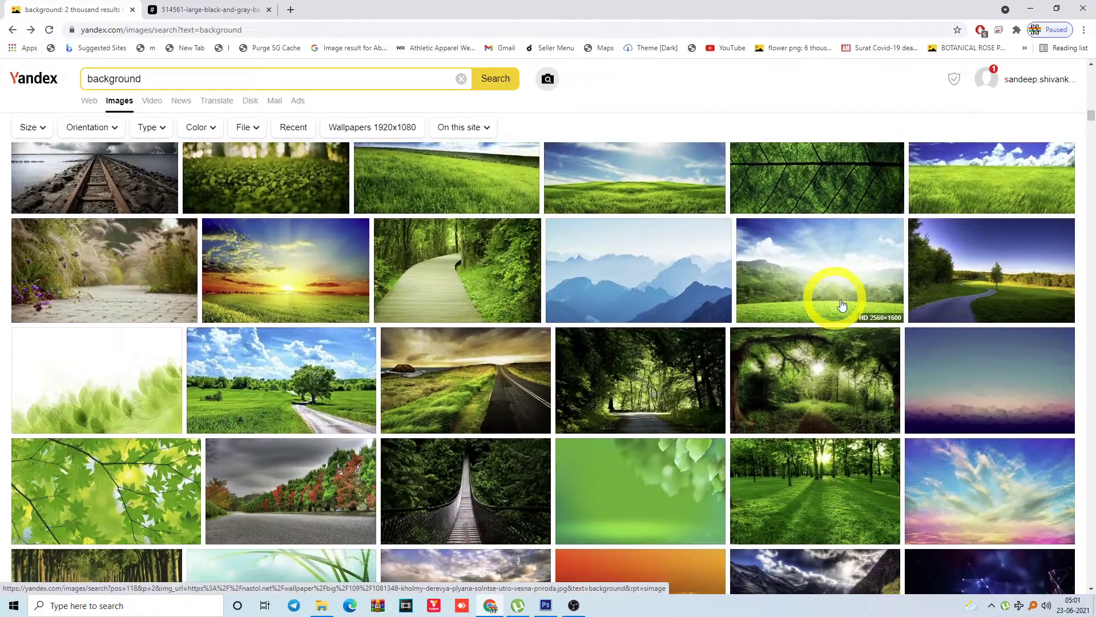
scroll(841, 304, "down", 10)
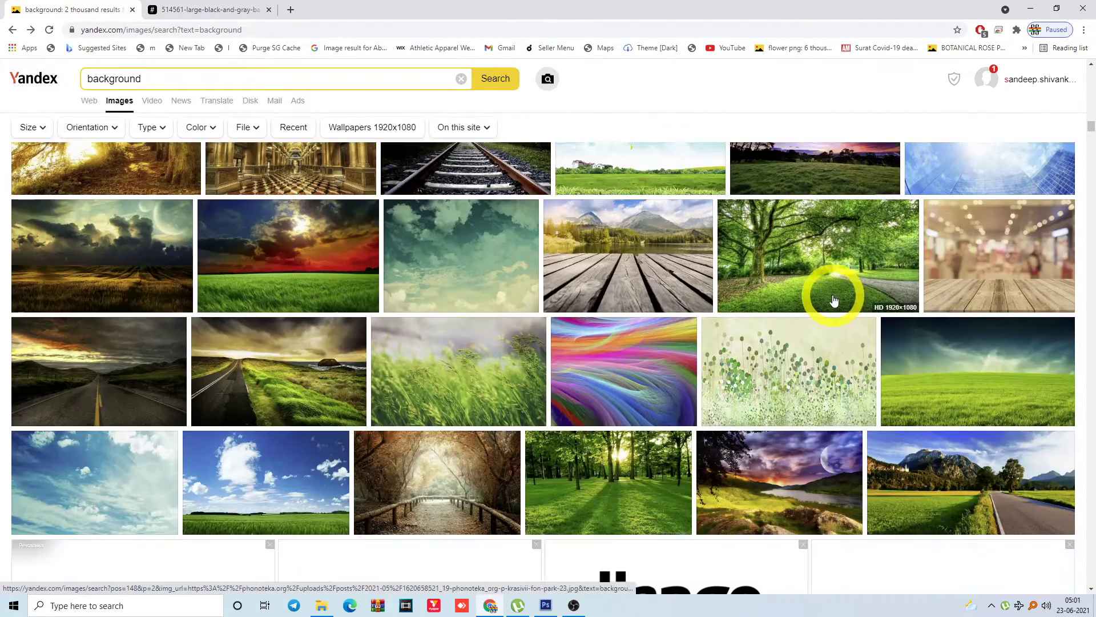
scroll(834, 301, "down", 1)
mouse_move(864, 300)
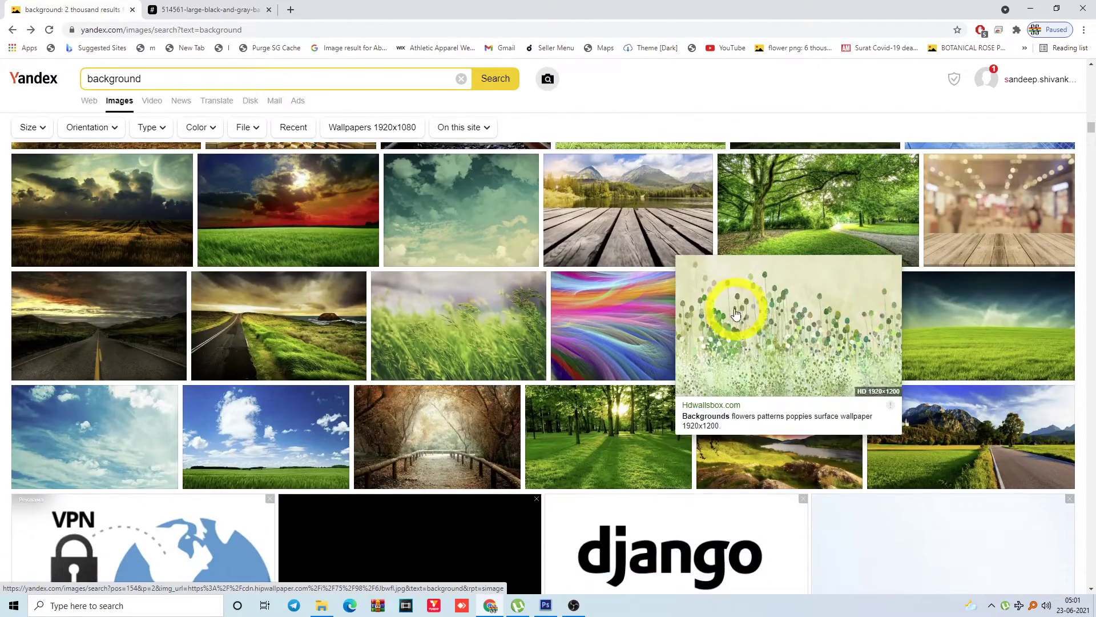
Open the multicoloured fractal swirl image from the results and copy it to the clipboard
left_click_drag(614, 335, 671, 319)
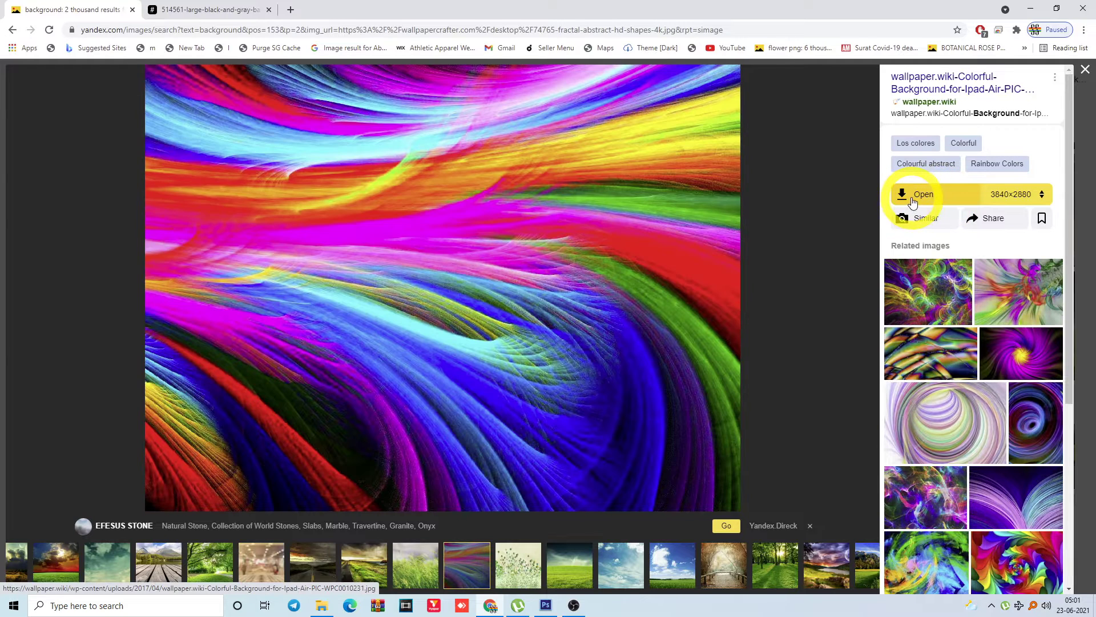
right_click(517, 267)
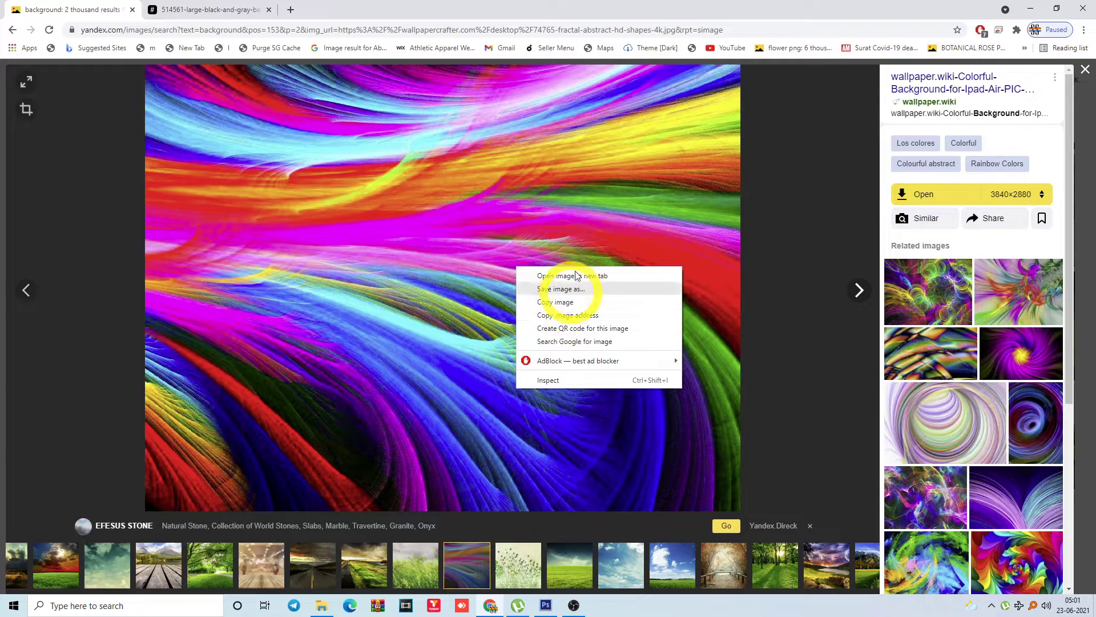
right_click(467, 268)
left_click(507, 305)
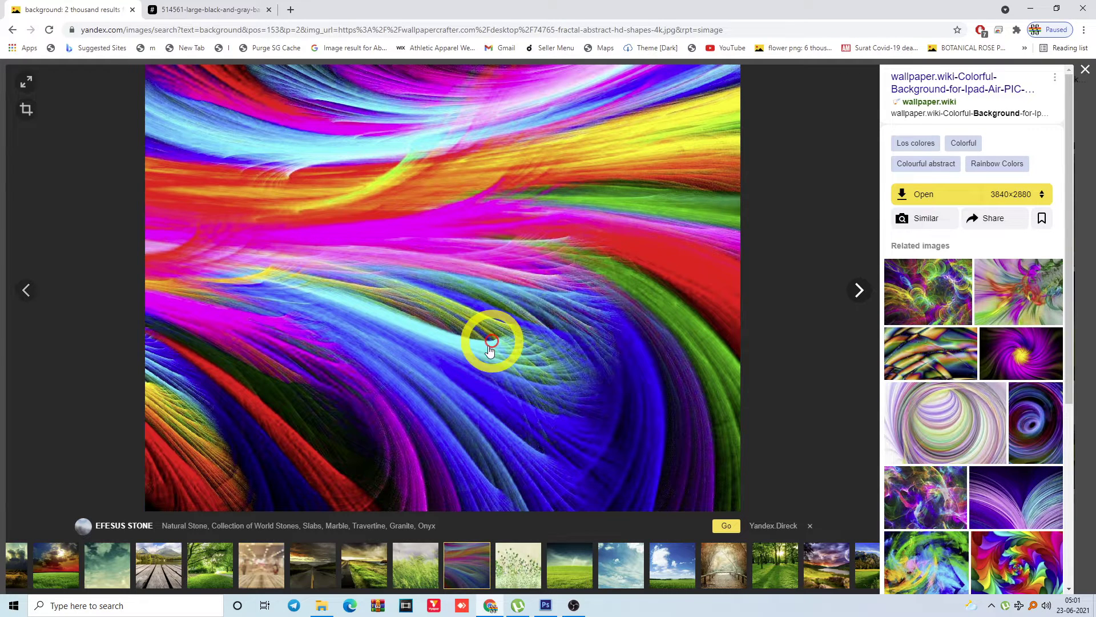
In Photoshop, create a new document, paste the copied swirl image and merge it down into the Background layer
left_click(545, 606)
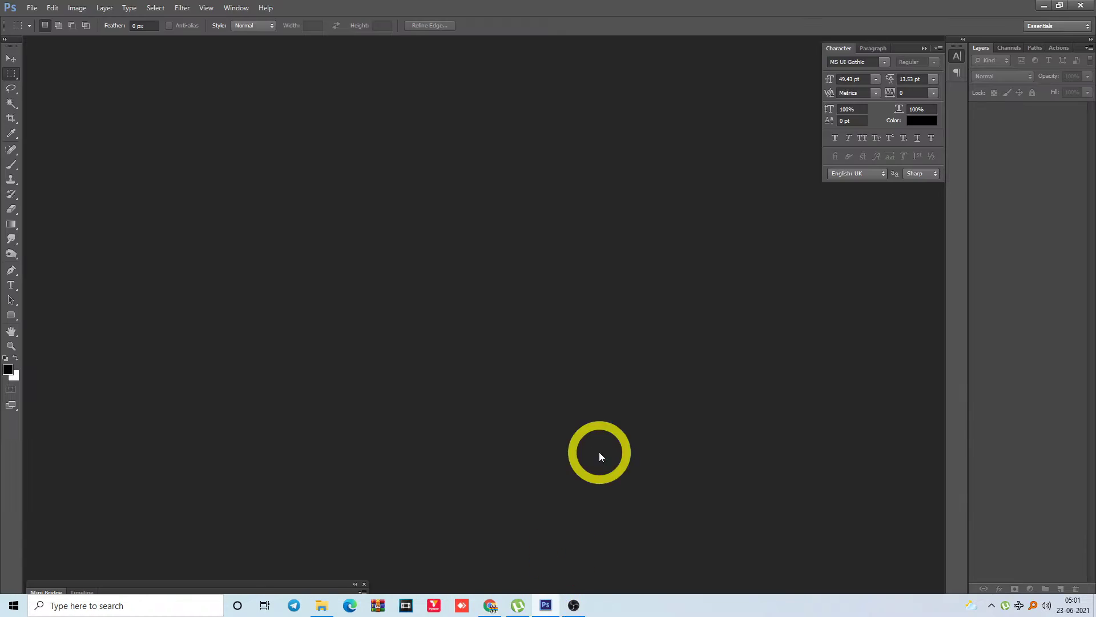
key("ctrl+n")
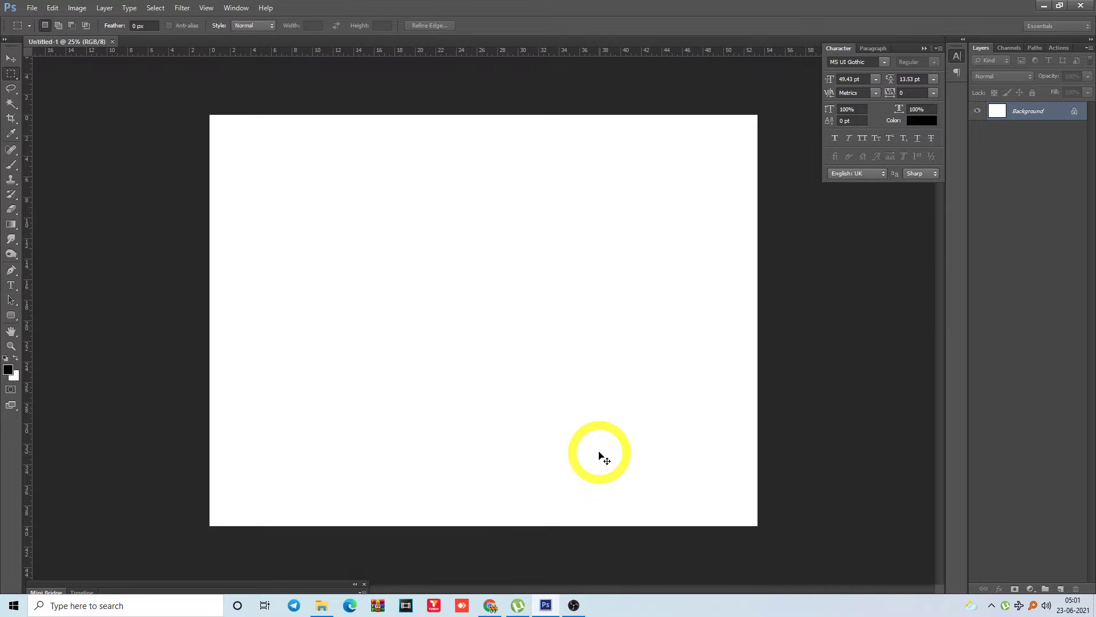
key("ctrl+v")
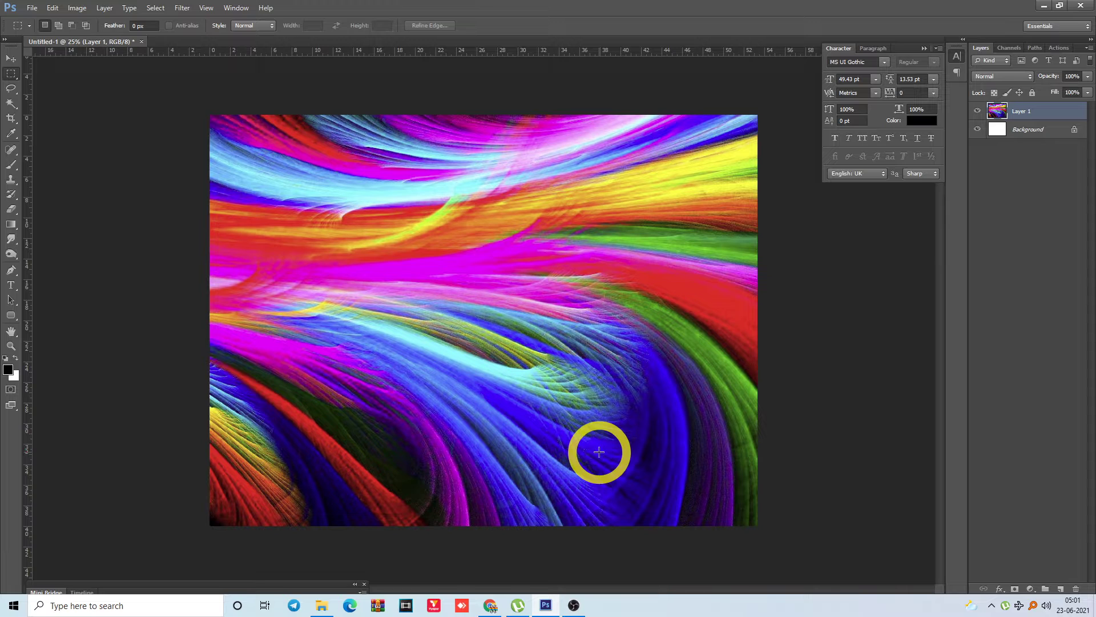
key("ctrl+minus")
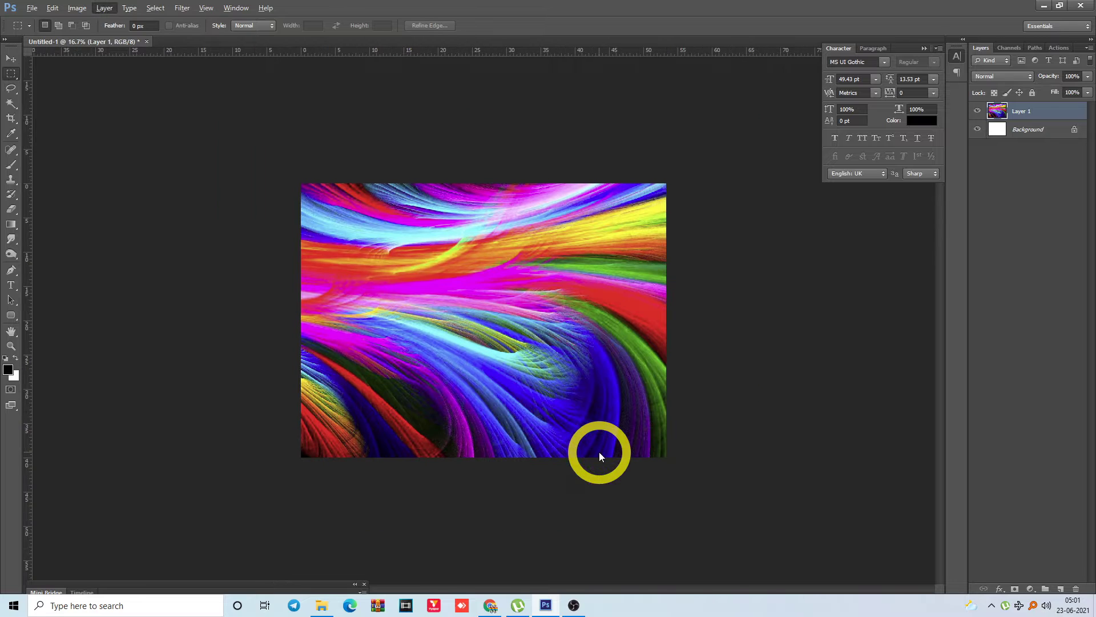
key("ctrl+e")
left_click_drag(380, 167, 646, 469)
key("ctrl+d")
key("ctrl+plus")
key("ctrl+plus")
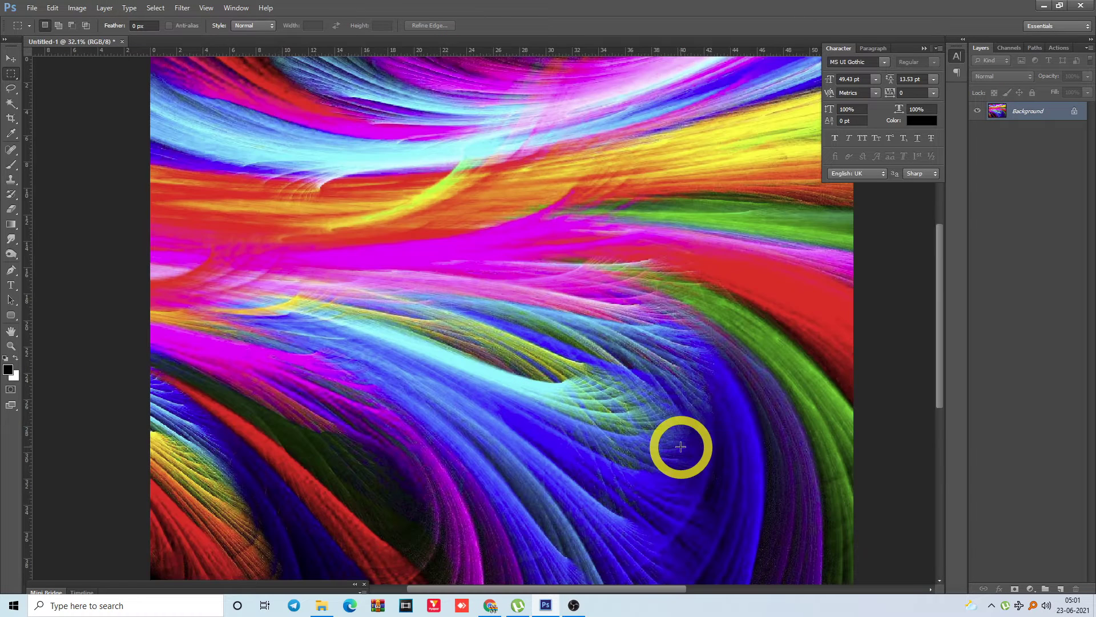
key("ctrl+minus")
key("ctrl+minus")
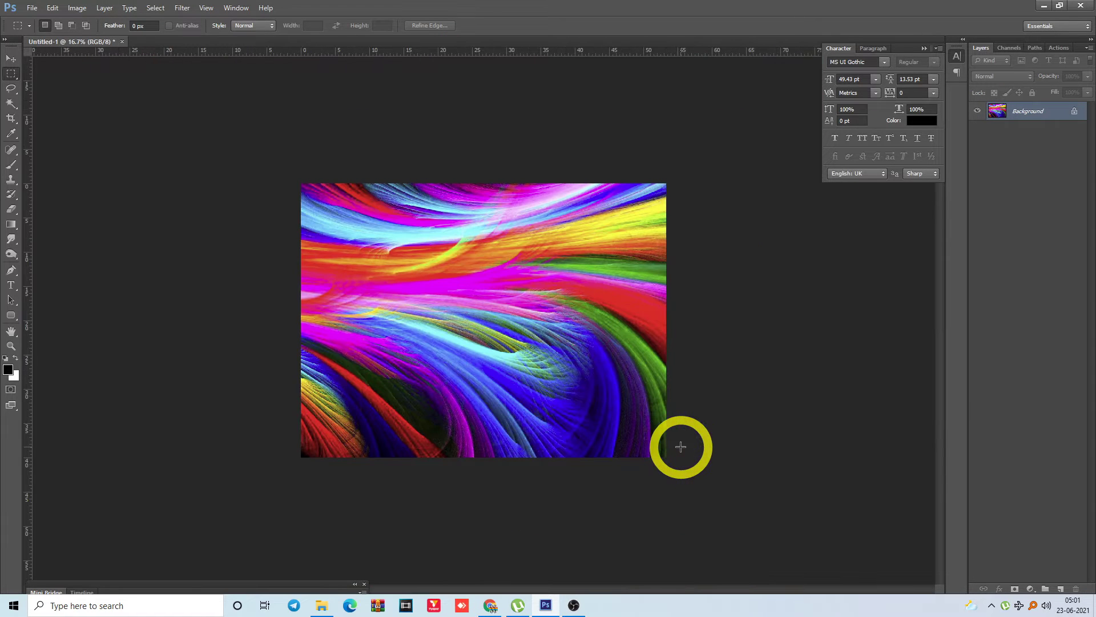
Try the Offset filter in Wrap Around mode with horizontal shifts up to 7680 pixels and various vertical shifts, and cancel it
key("alt+t")
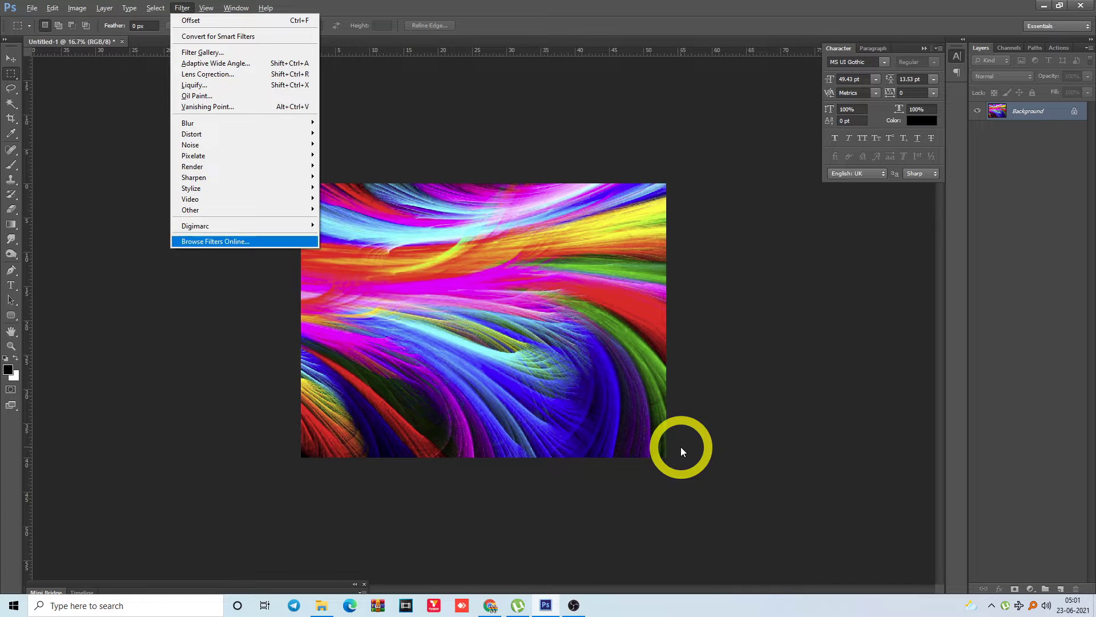
key("Up")
key("Up")
key("Right")
key("Return")
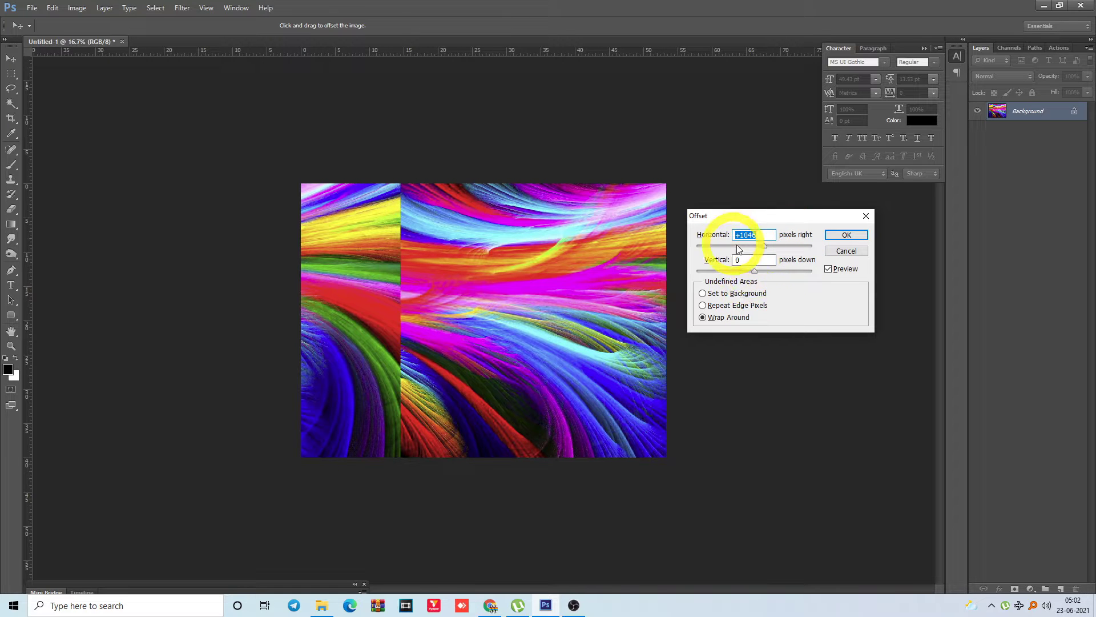
double_click(765, 236)
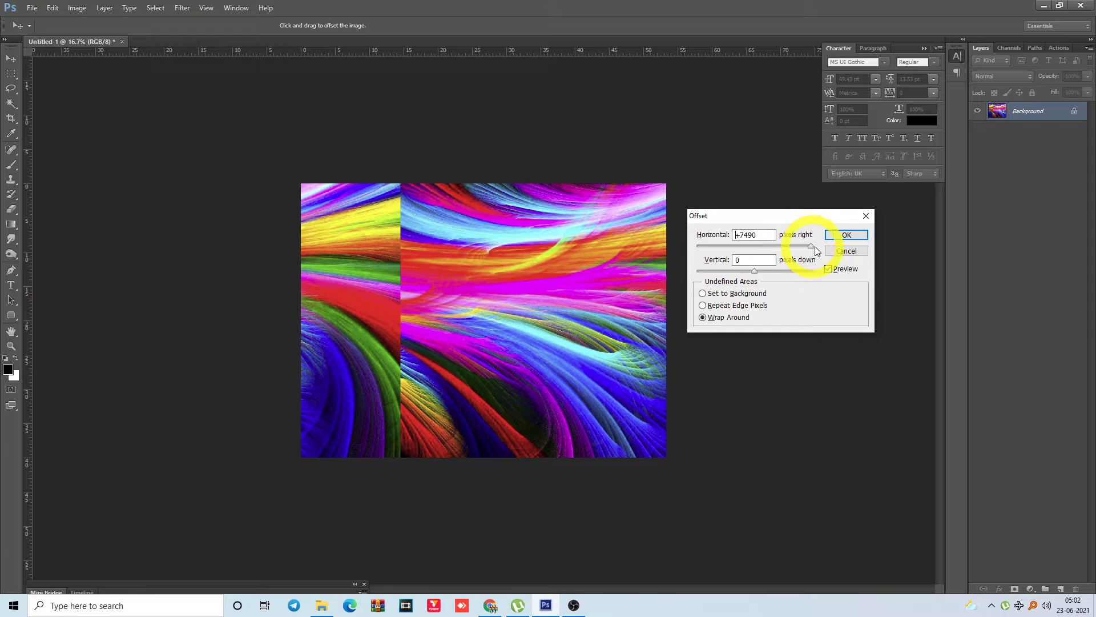
left_click_drag(815, 247, 823, 244)
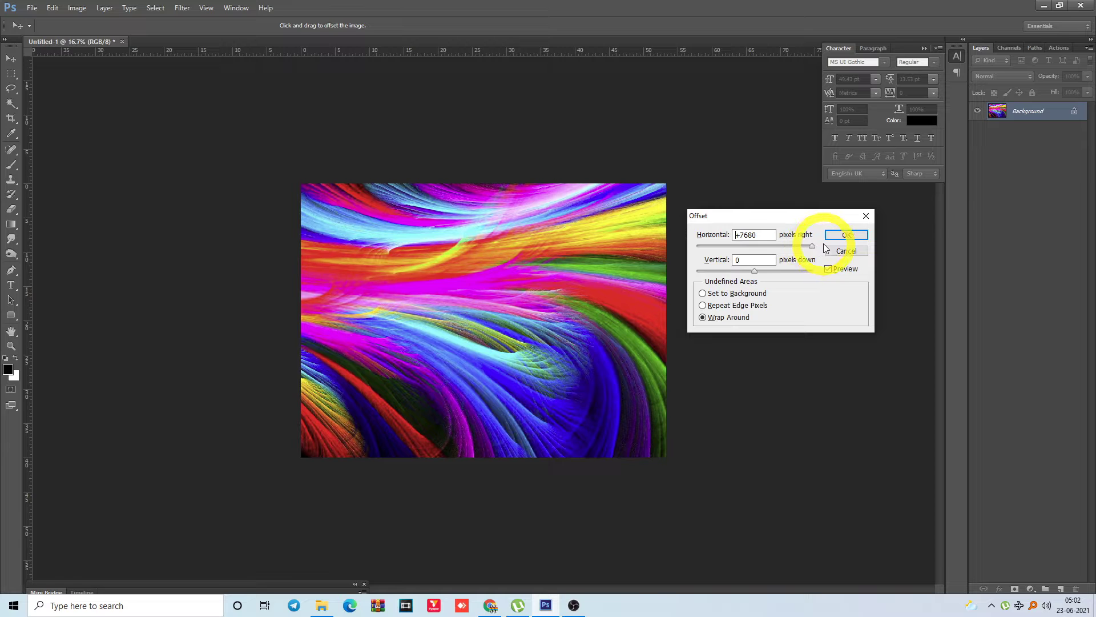
left_click_drag(700, 250, 796, 244)
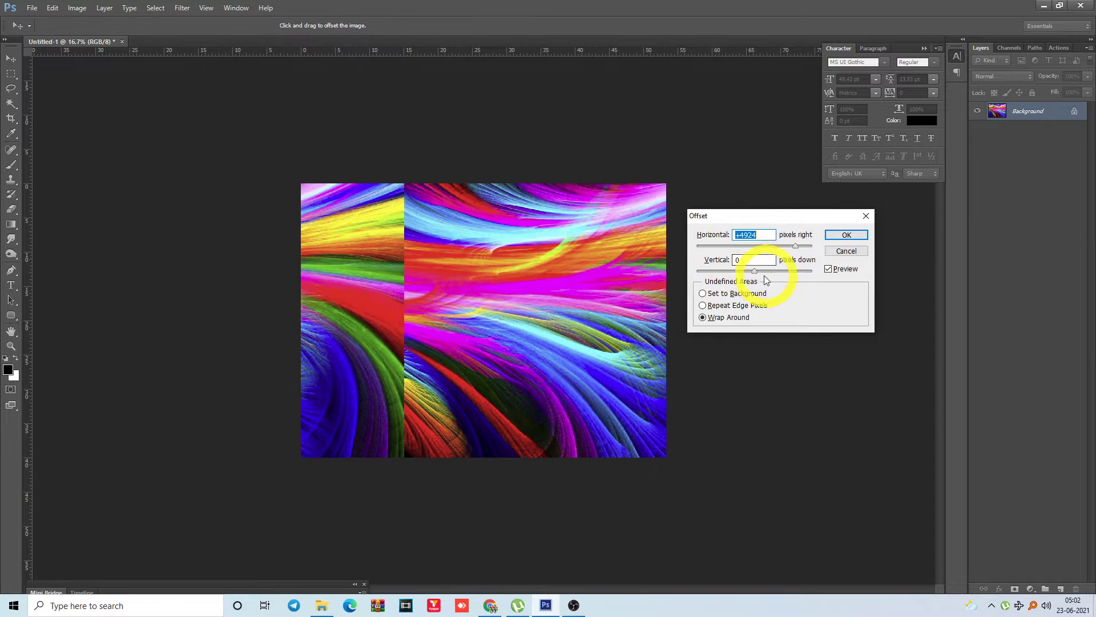
left_click_drag(727, 273, 693, 281)
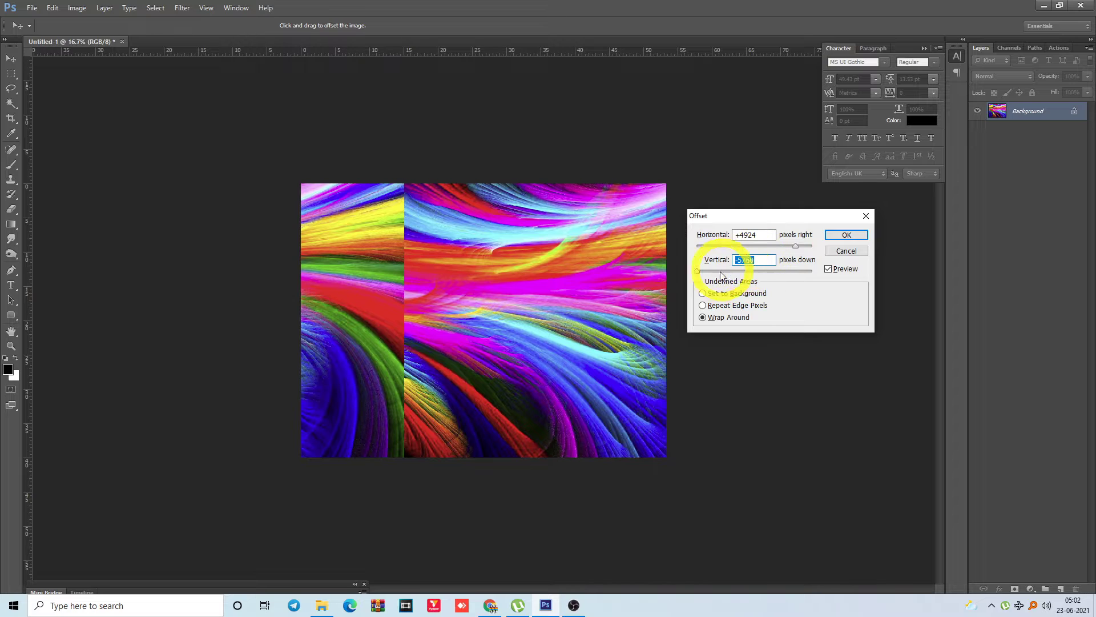
left_click_drag(699, 272, 744, 234)
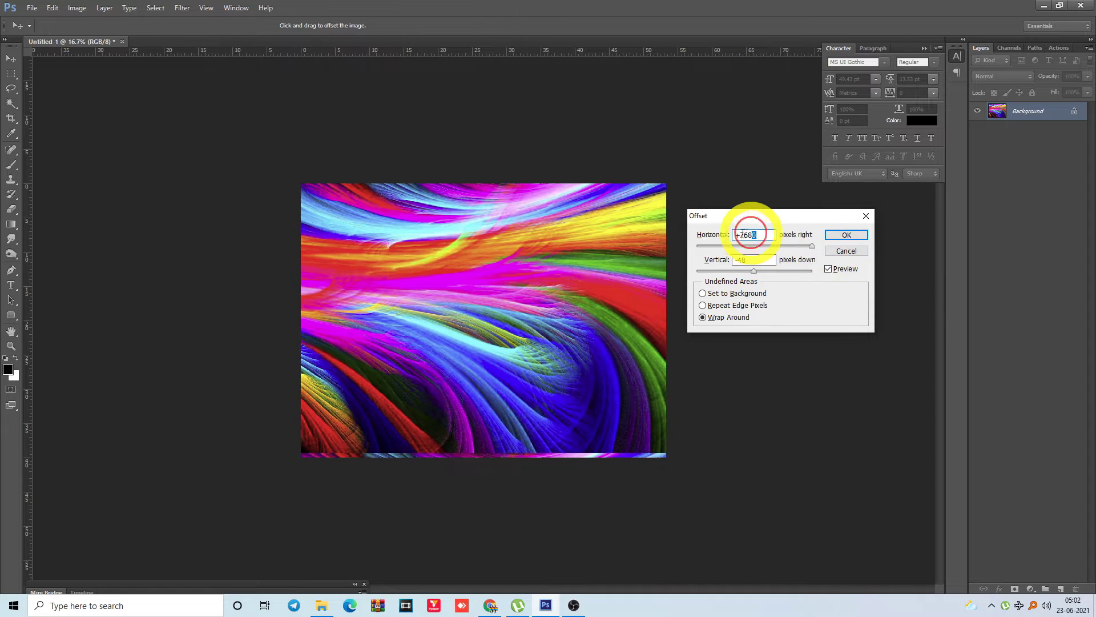
left_click(849, 252)
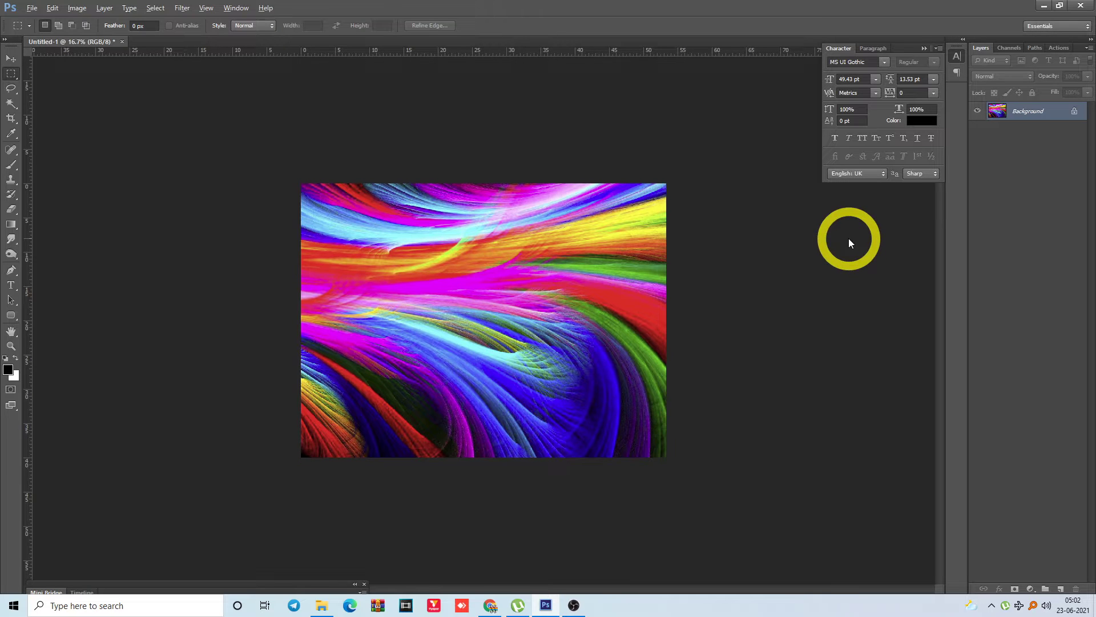
Open the Image Size settings and examine the image's width and height in pixels
key("alt+i")
key("Down")
key("Down")
key("Down")
key("Down")
key("Down")
key("Down")
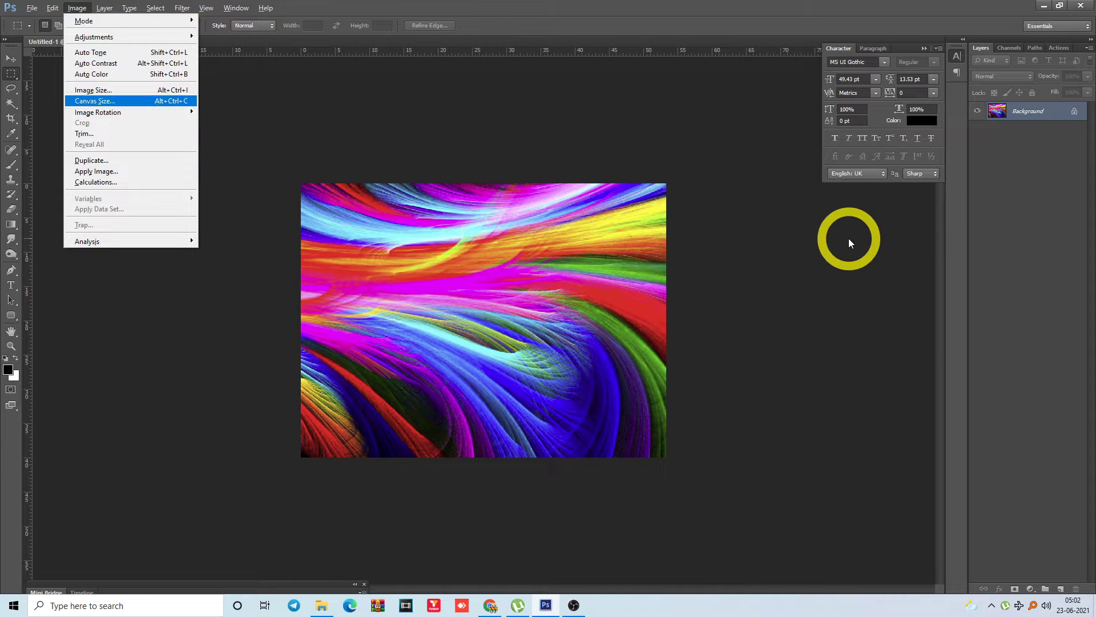
key("Up")
key("Return")
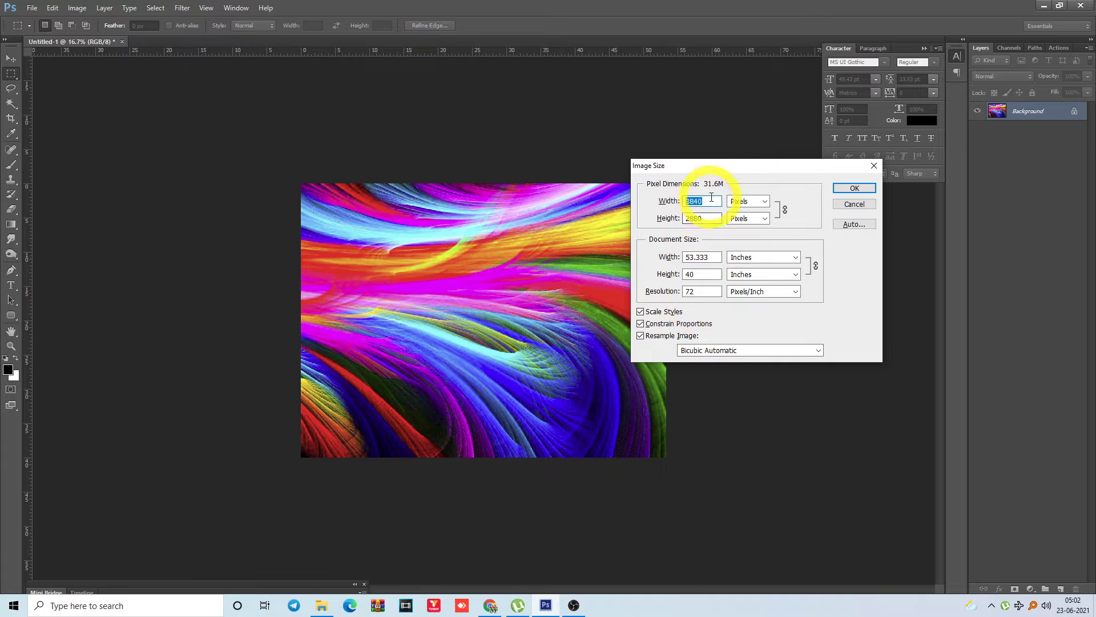
left_click_drag(710, 202, 673, 235)
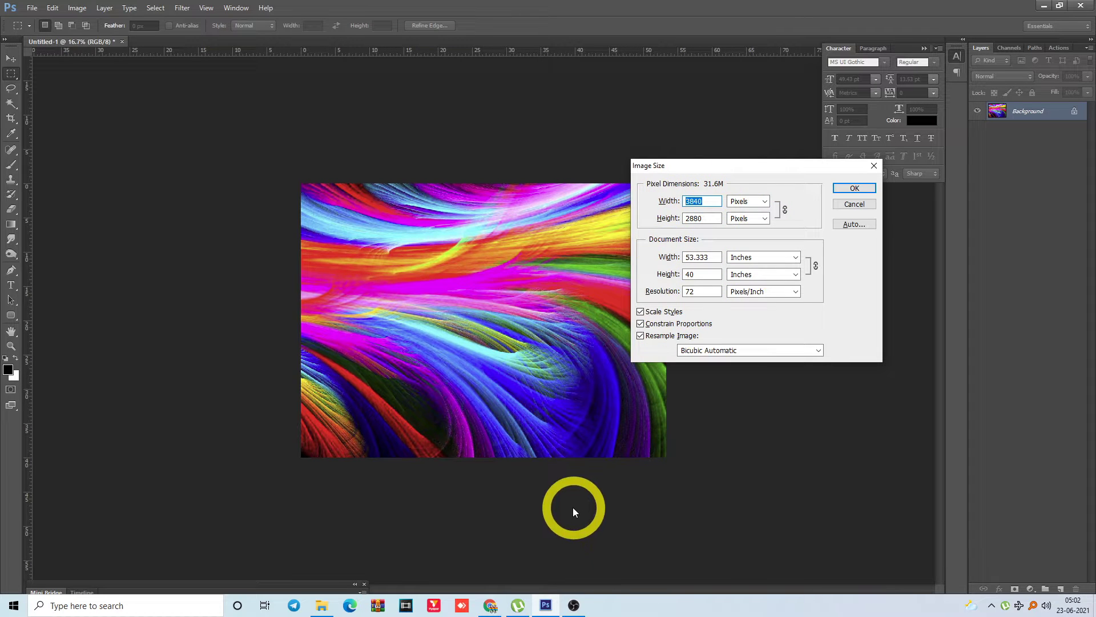
Switch to Calculator to work out 3840 × 2 beside the Image Size settings, and close those settings without changing them
key("super+r")
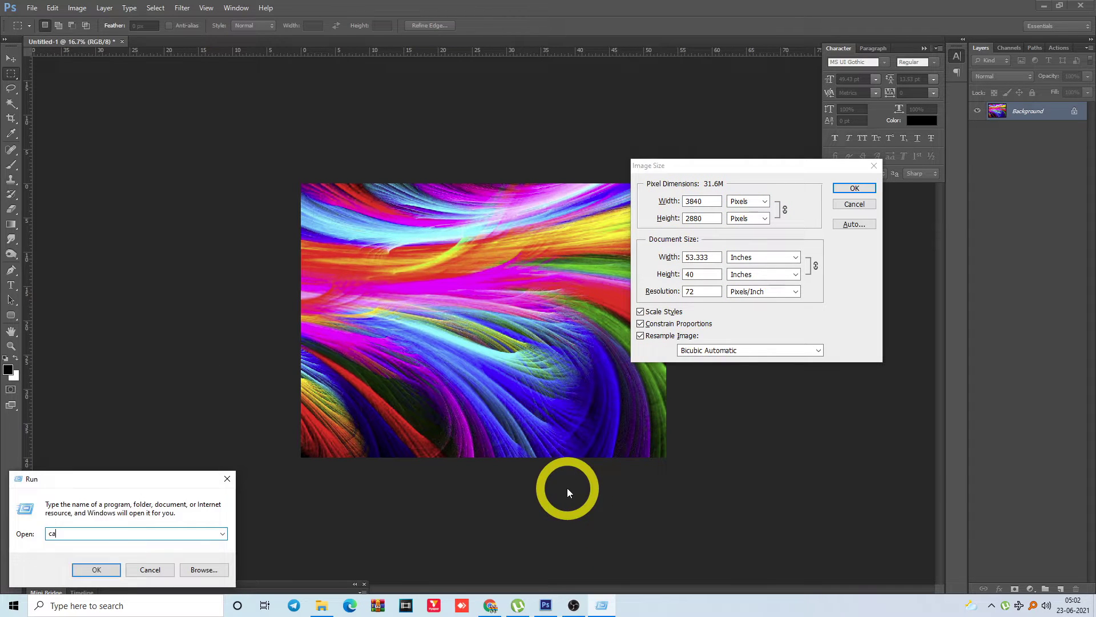
type("calc")
key("Return")
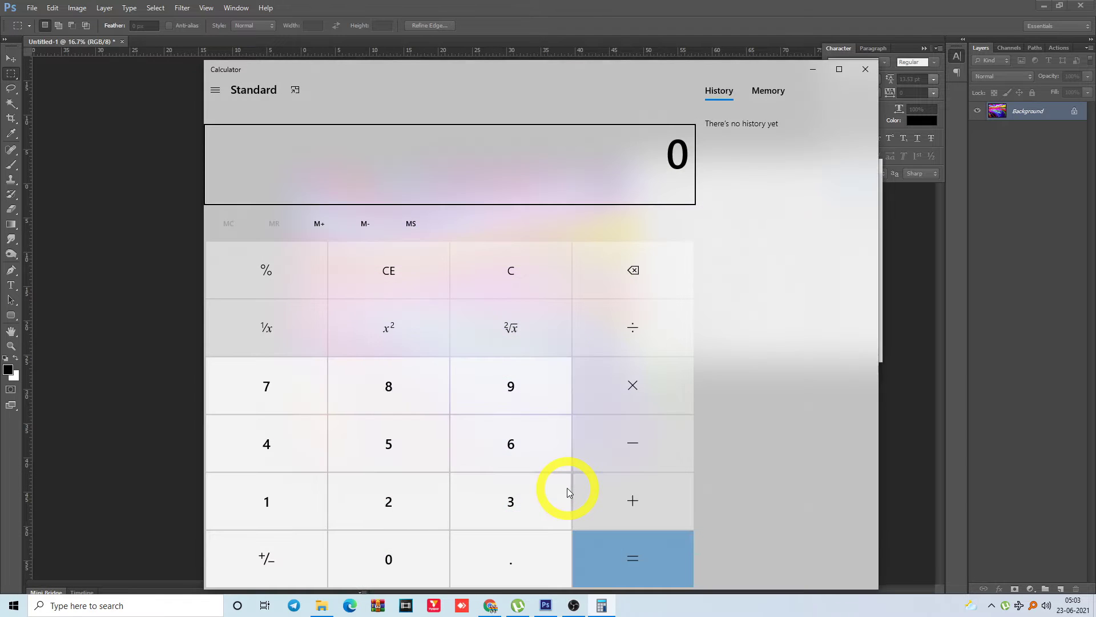
type("3,840")
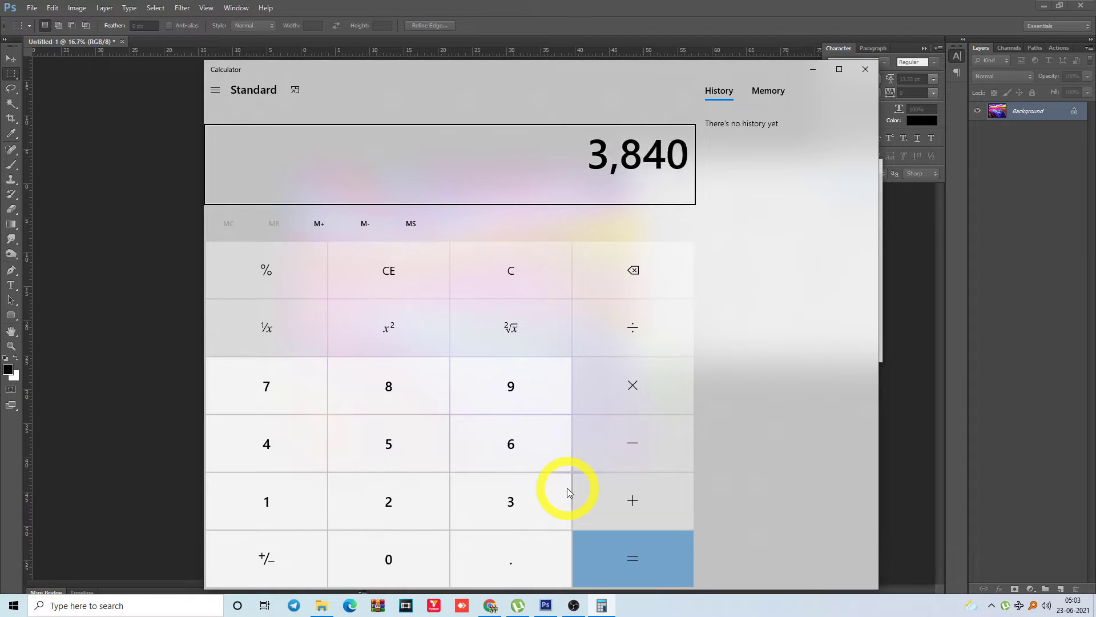
left_click(393, 158)
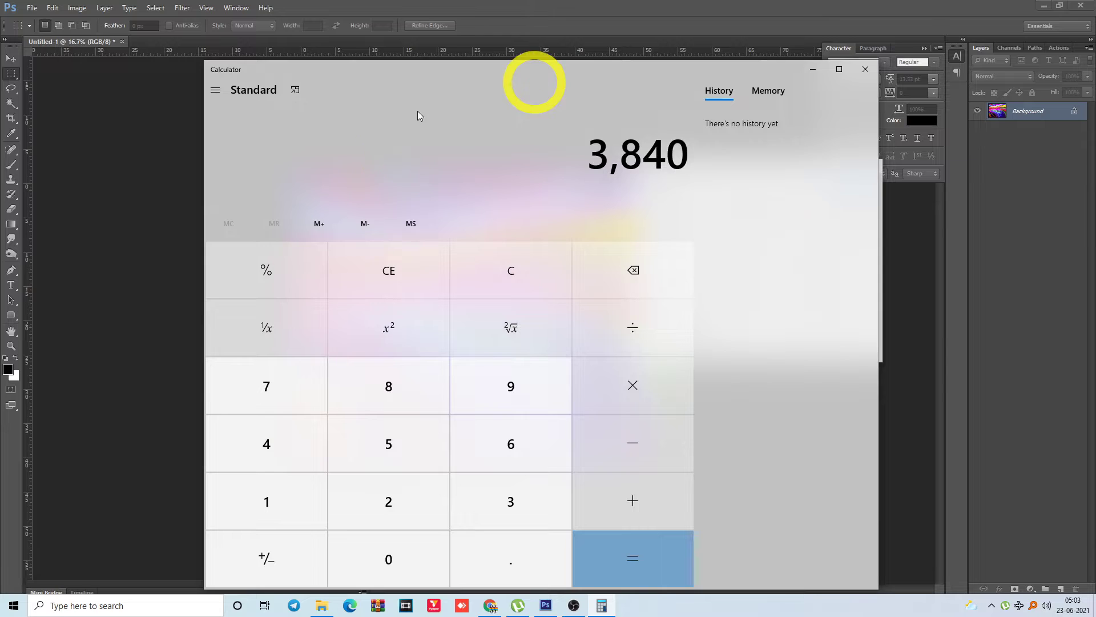
left_click_drag(418, 116, 300, 136)
type("+")
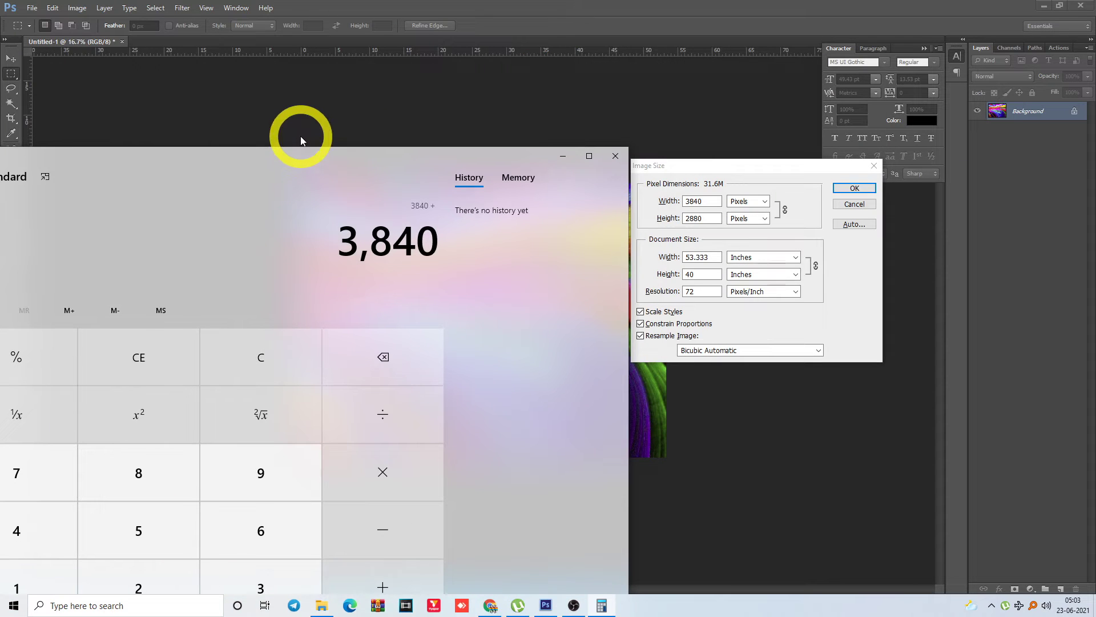
type("2")
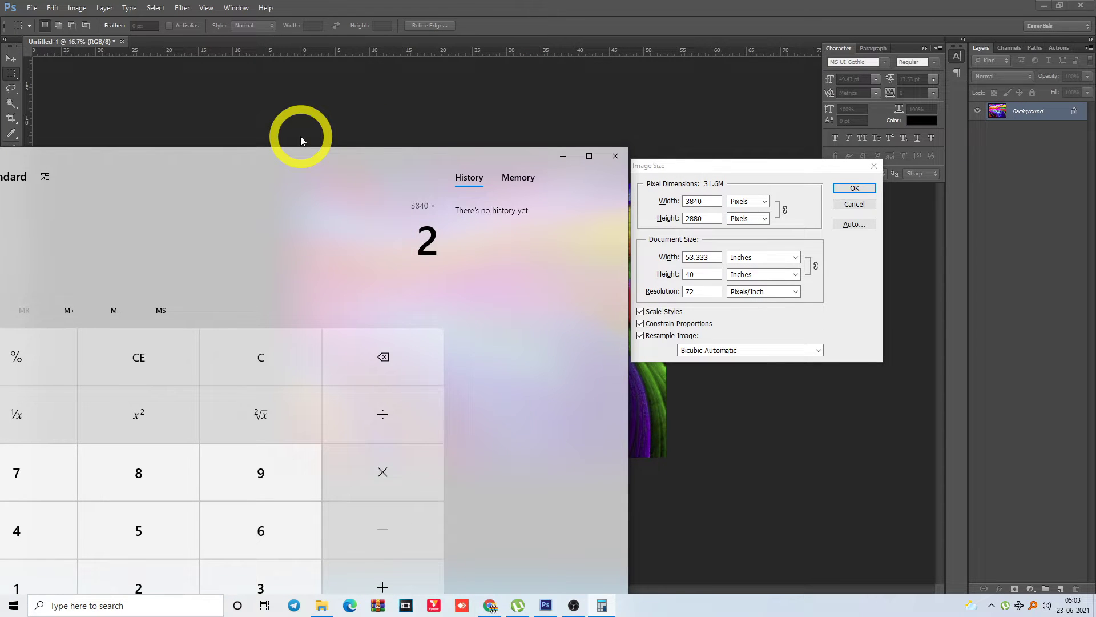
key("Return")
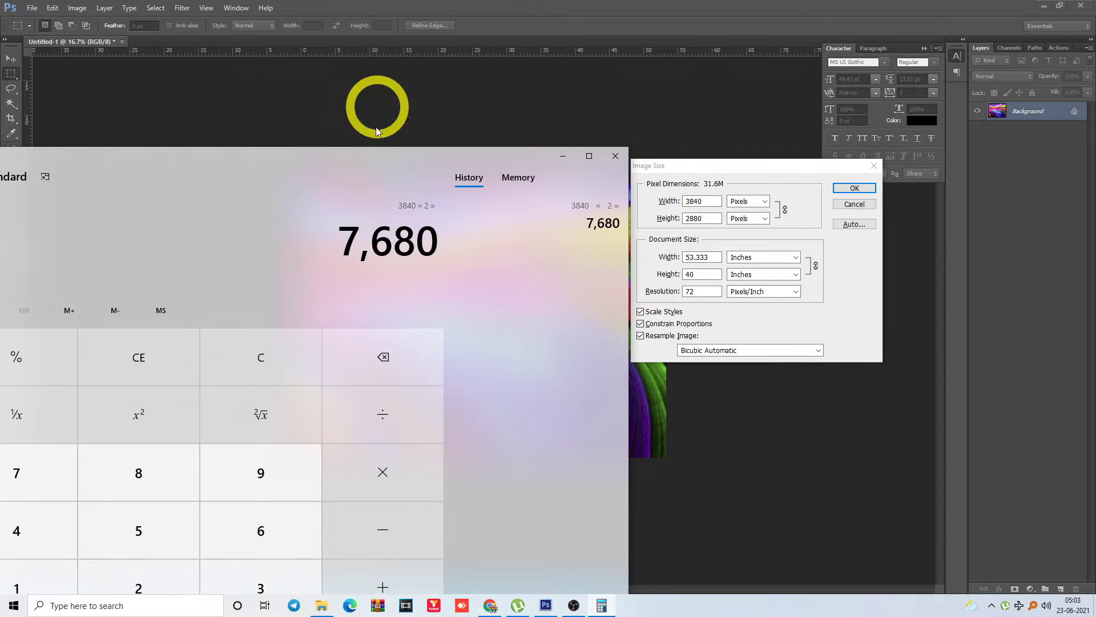
double_click(356, 250)
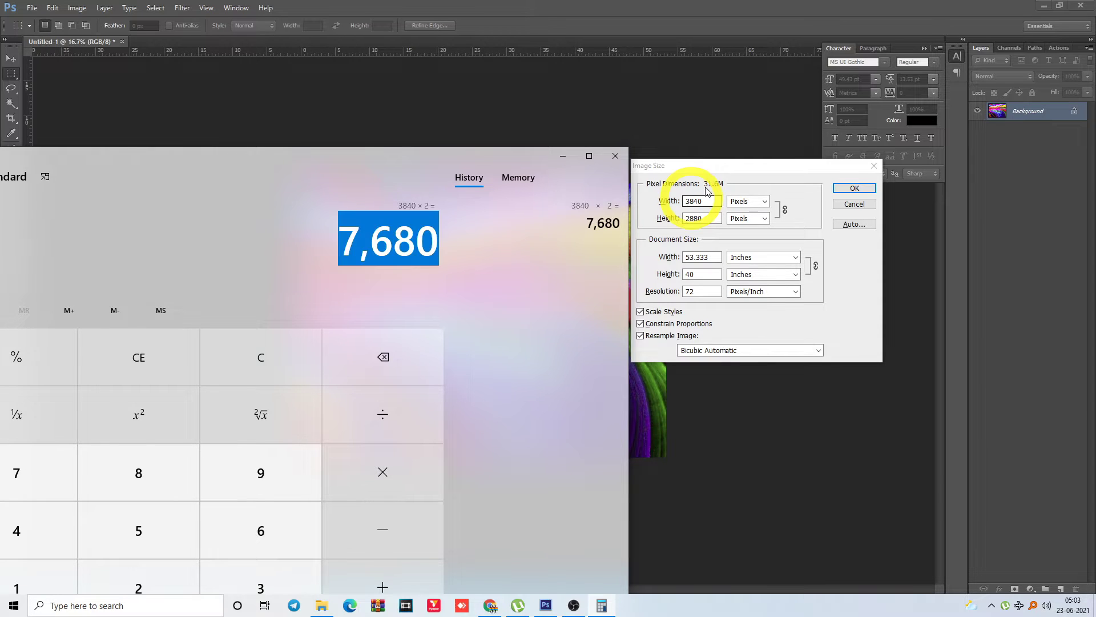
left_click(707, 190)
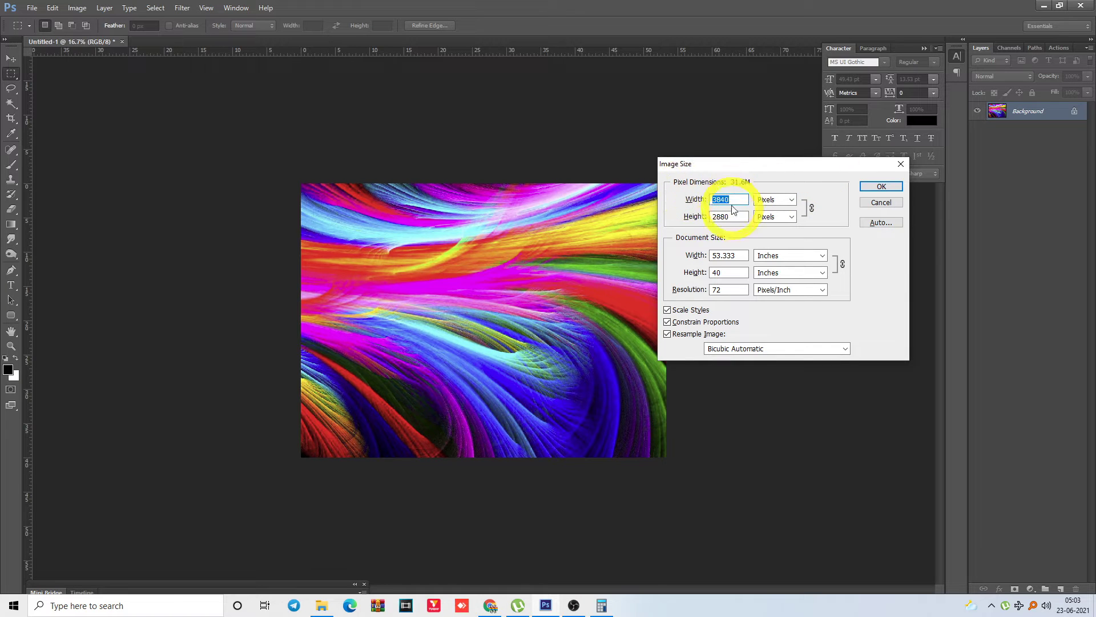
left_click(881, 204)
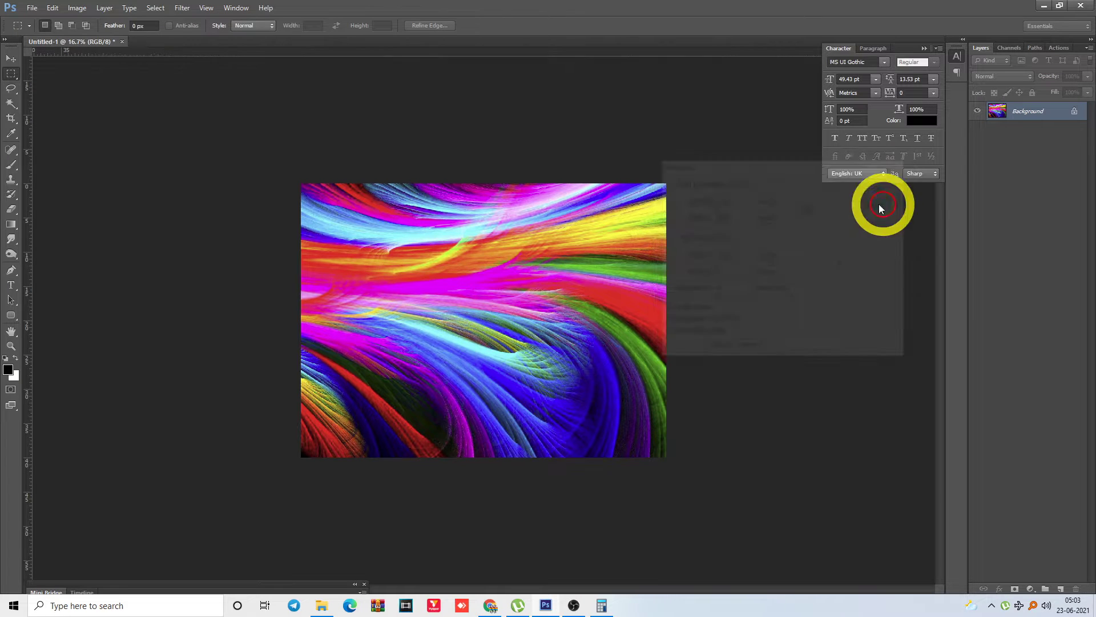
Try the Offset filter in Wrap Around mode, moving the horizontal shift to -7680 pixels and comparing it with the doubled width in Calculator
key("alt+t")
key("Up")
key("Up")
key("Right")
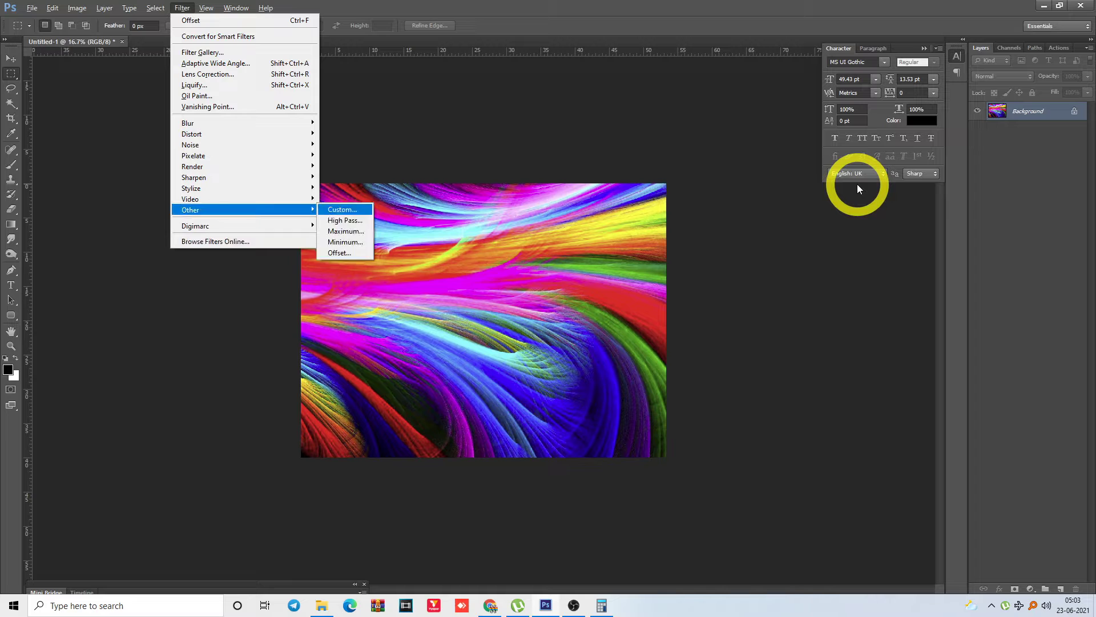
key("Up")
key("Return")
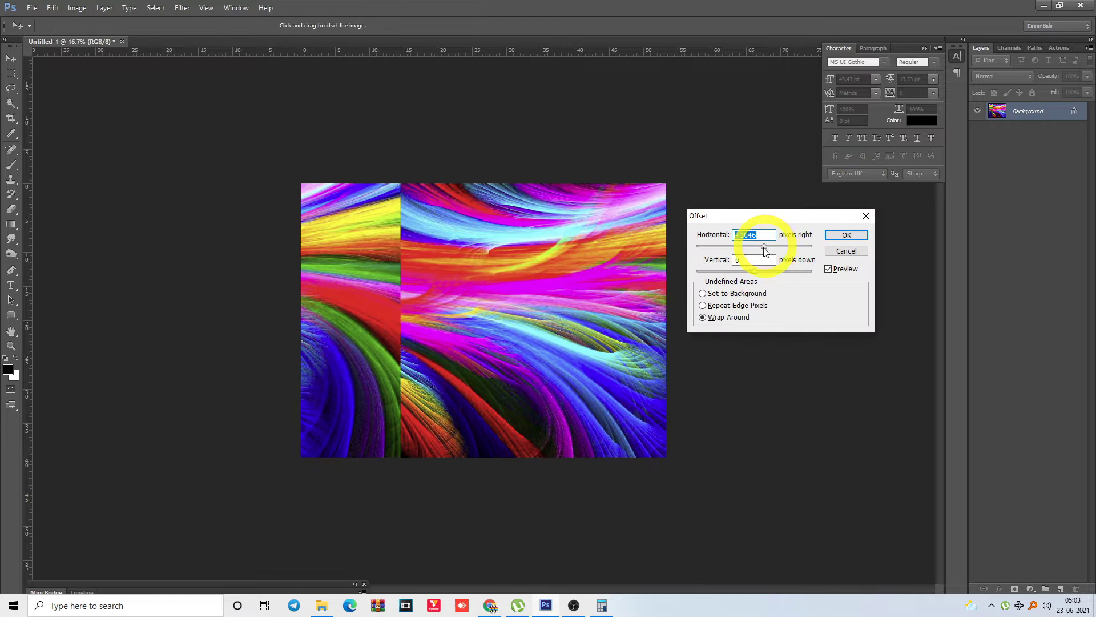
left_click_drag(764, 246, 812, 246)
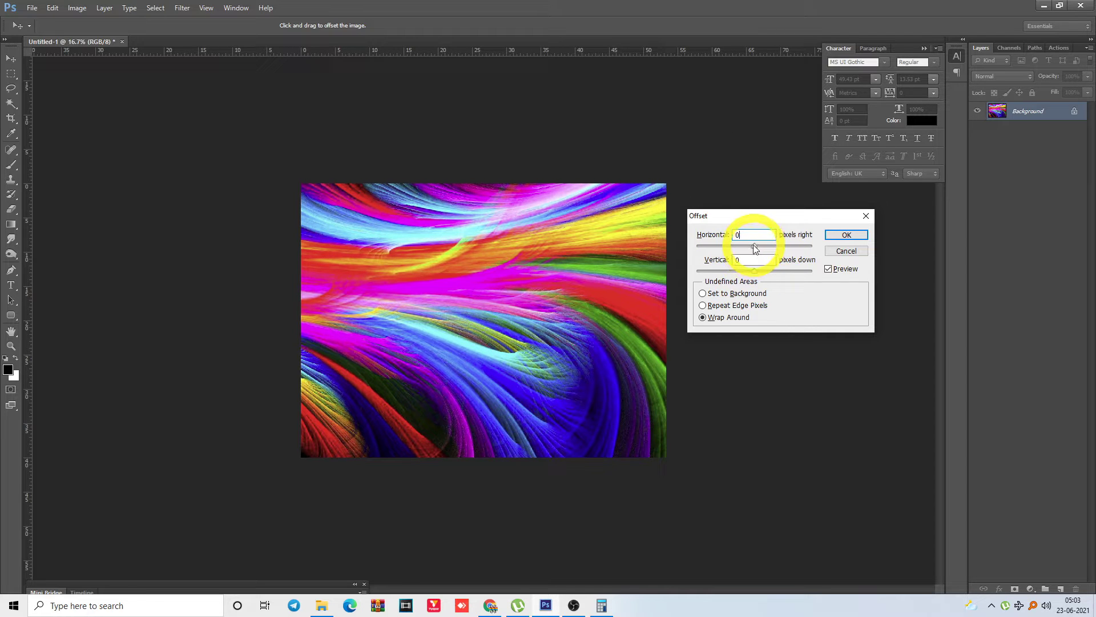
left_click_drag(753, 251, 714, 246)
left_click(602, 607)
left_click(486, 191)
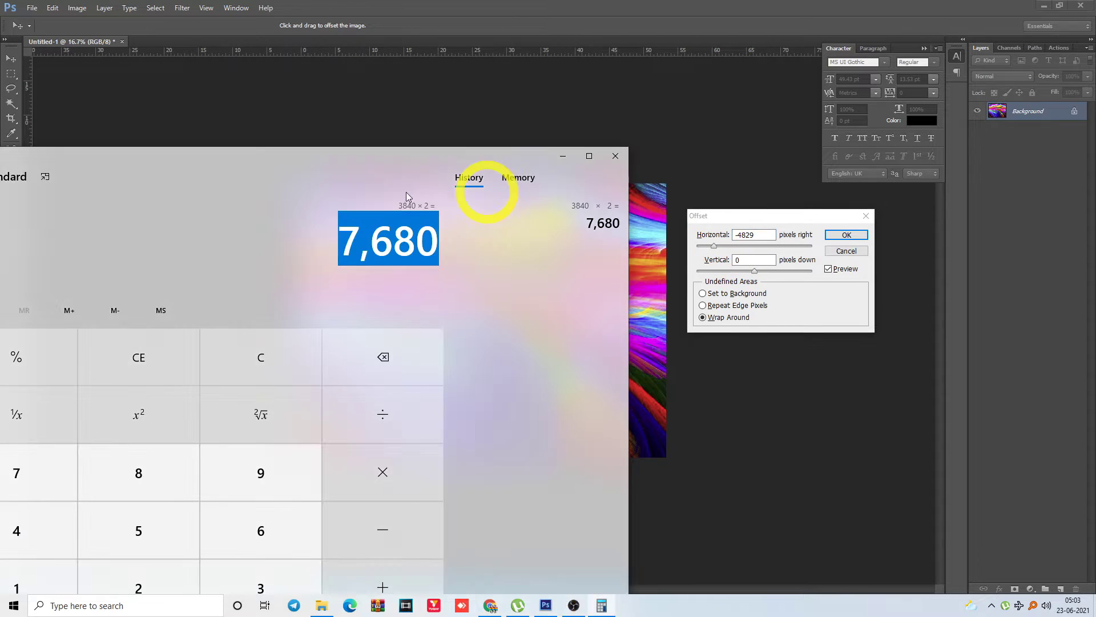
left_click(565, 160)
left_click_drag(714, 245, 640, 244)
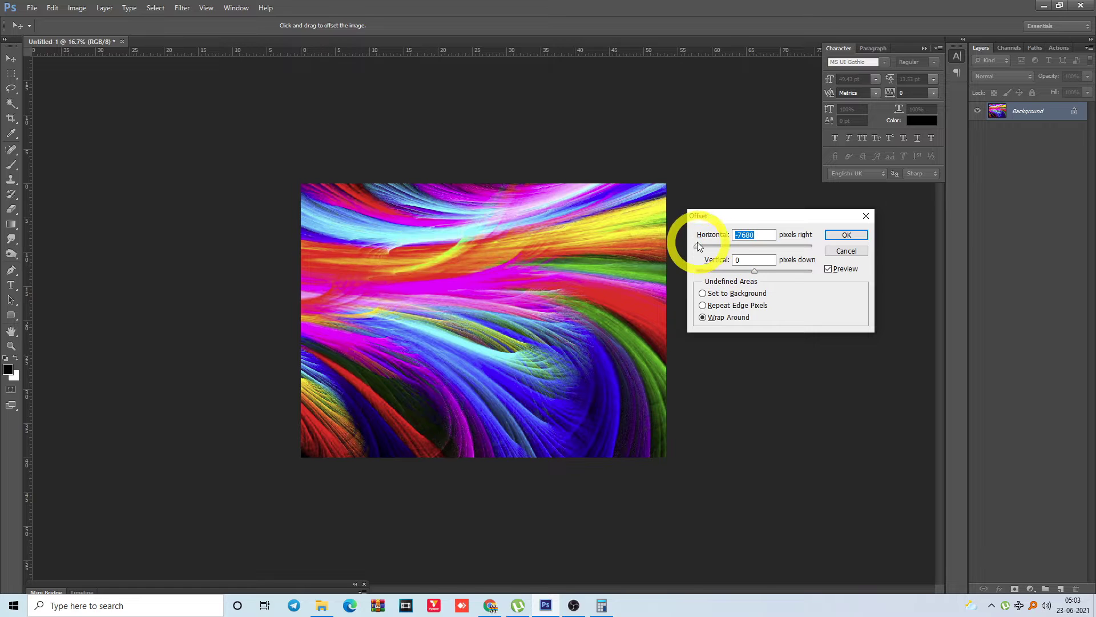
Try horizontal offsets of -6064 and -7680 pixels, and move the horizontal shift to +7680 pixels
left_click_drag(702, 247, 707, 245)
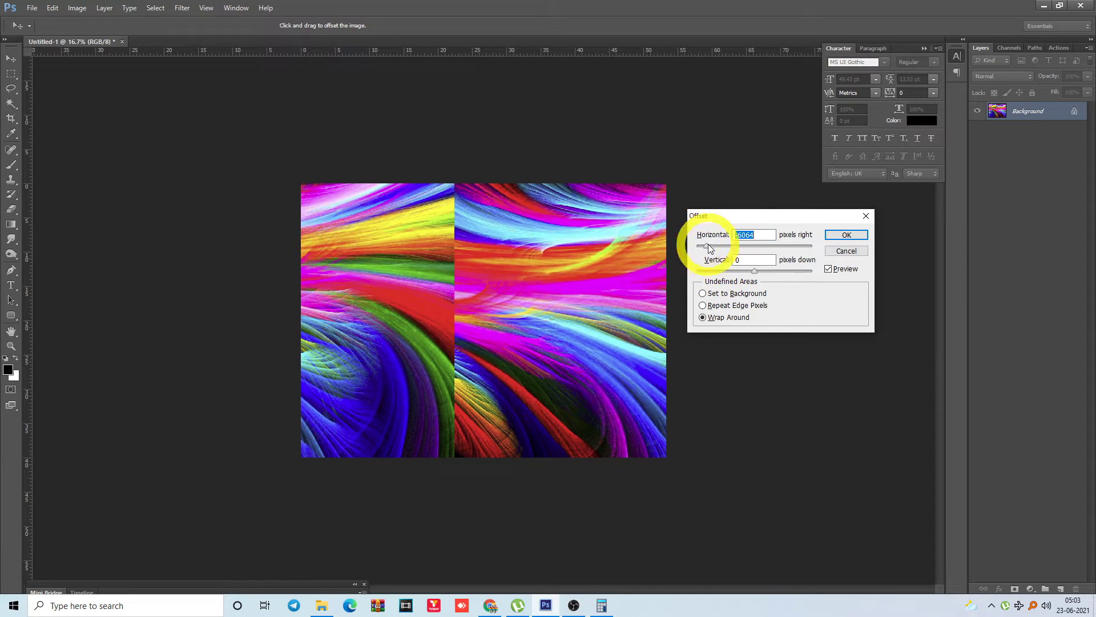
left_click_drag(707, 246, 688, 246)
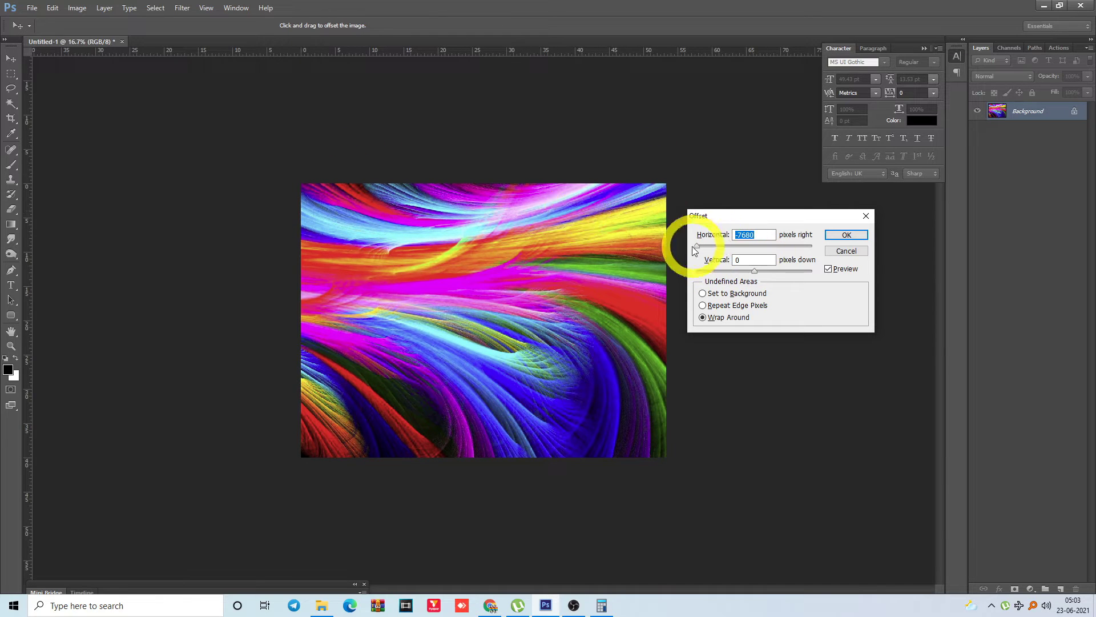
left_click_drag(701, 247, 695, 246)
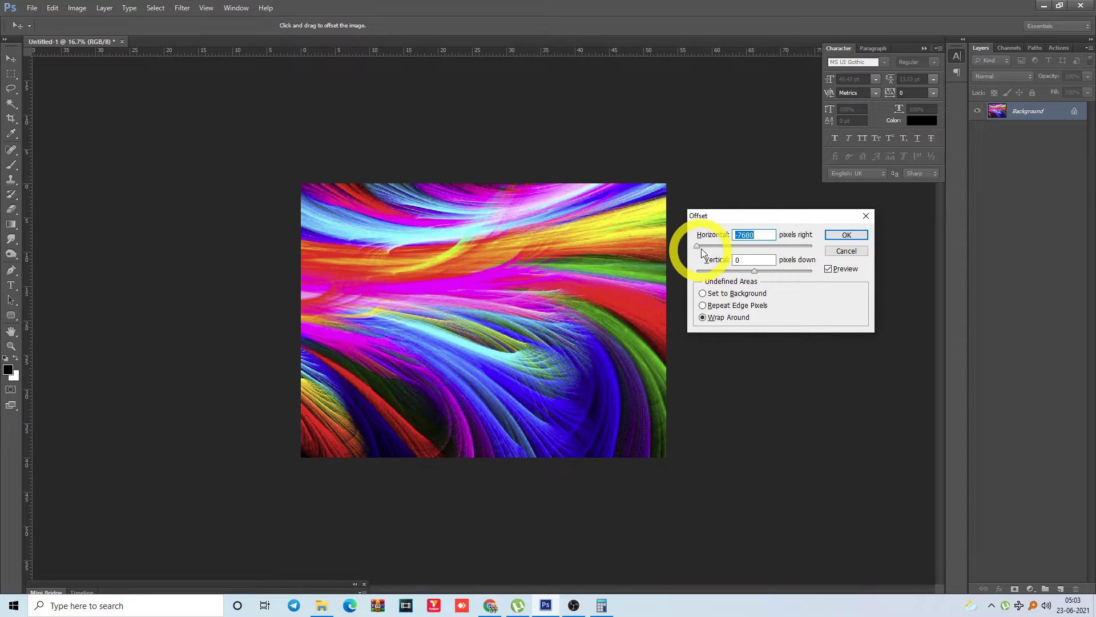
left_click_drag(706, 246, 814, 252)
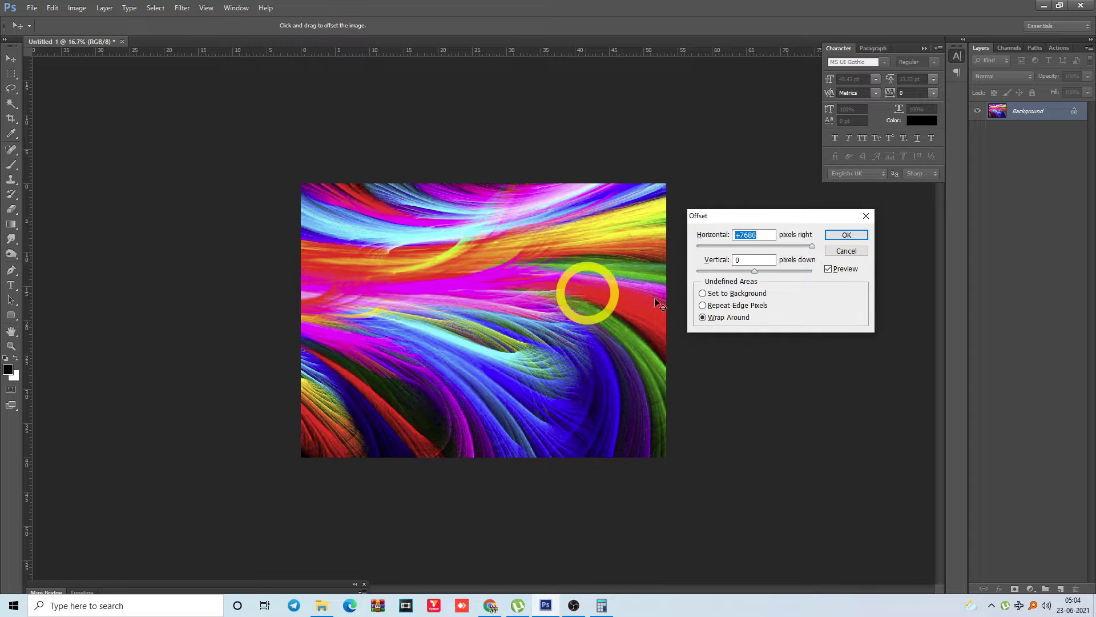
Try vertical offsets of -5760 and -190 pixels, and cancel the Offset filter
left_click_drag(755, 270, 693, 276)
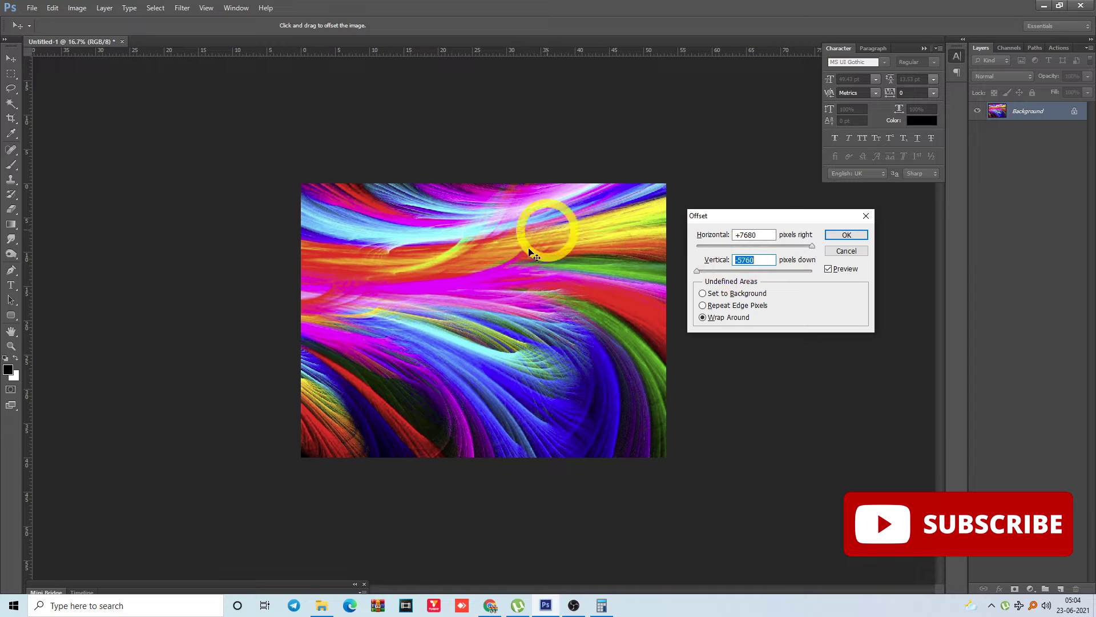
left_click(679, 279)
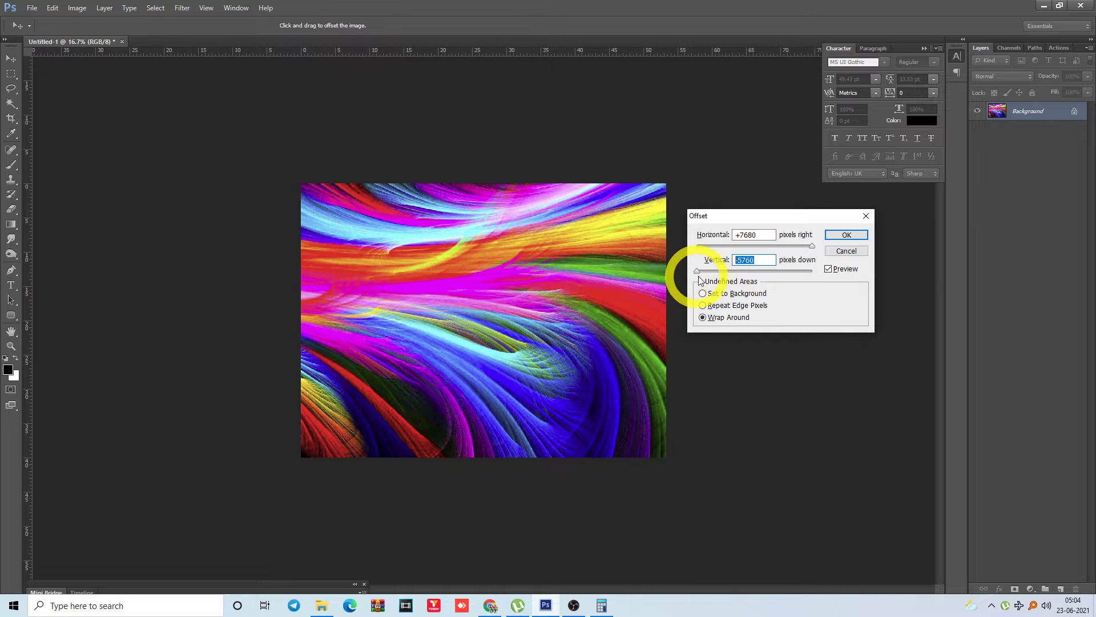
left_click_drag(706, 276, 738, 276)
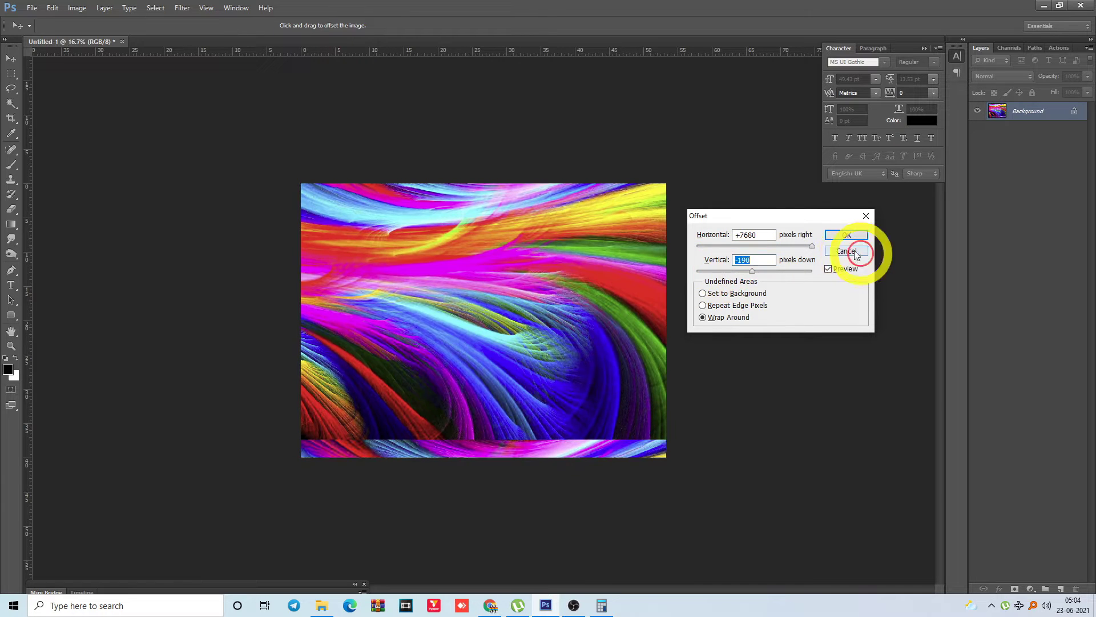
left_click(848, 251)
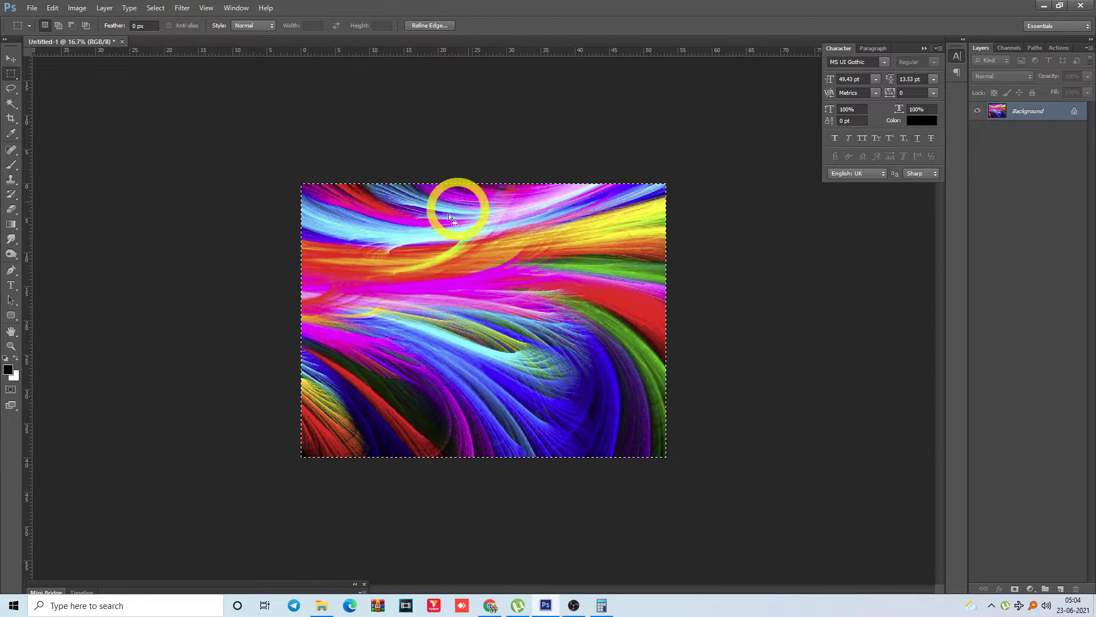
Select the whole image with a marquee and check its canvas size without changing it
key("ctrl+0")
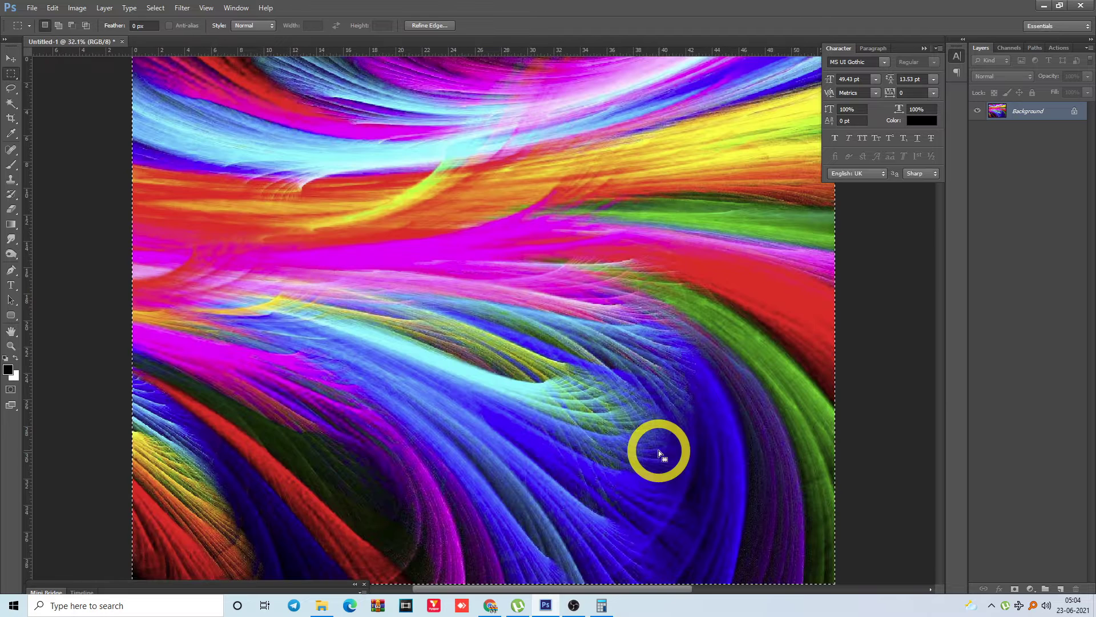
key("ctrl+minus")
key("ctrl+minus")
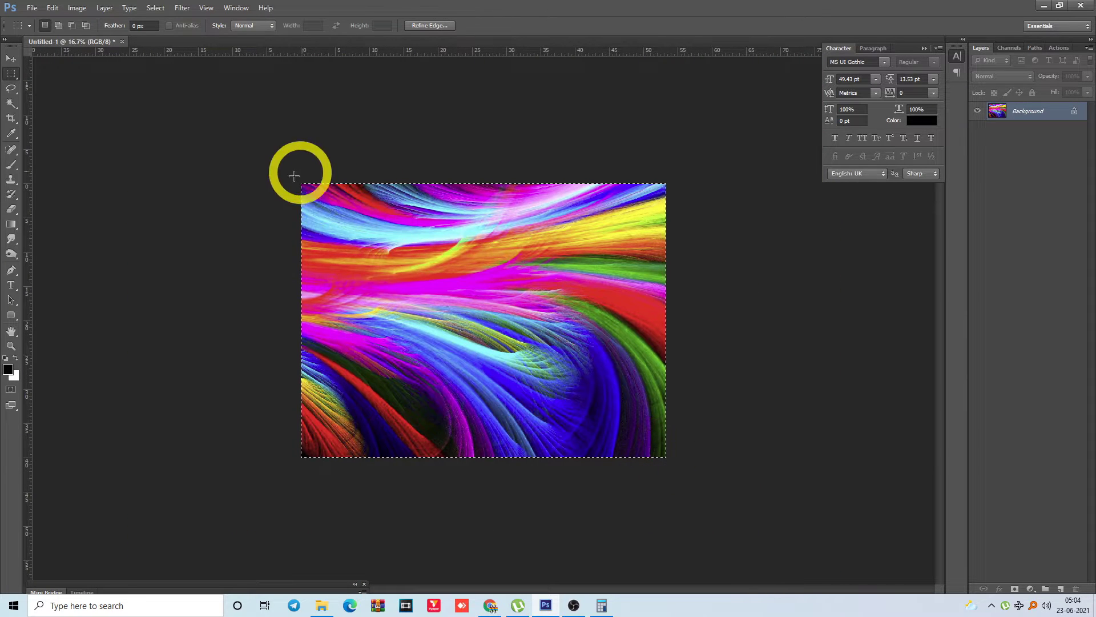
left_click_drag(302, 183, 712, 492)
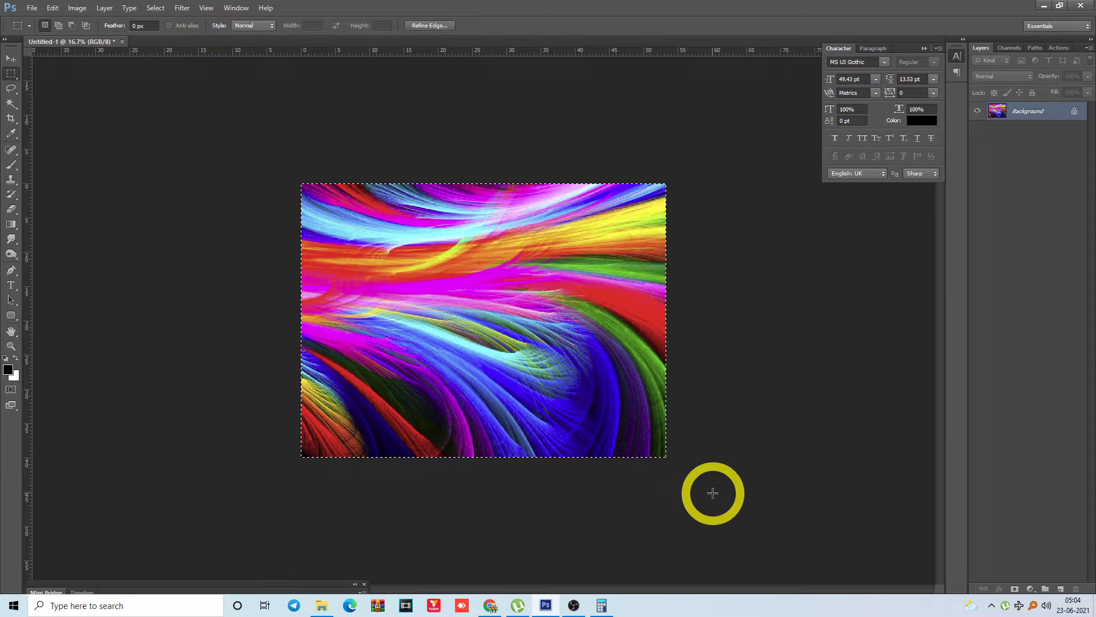
key("ctrl+alt+c")
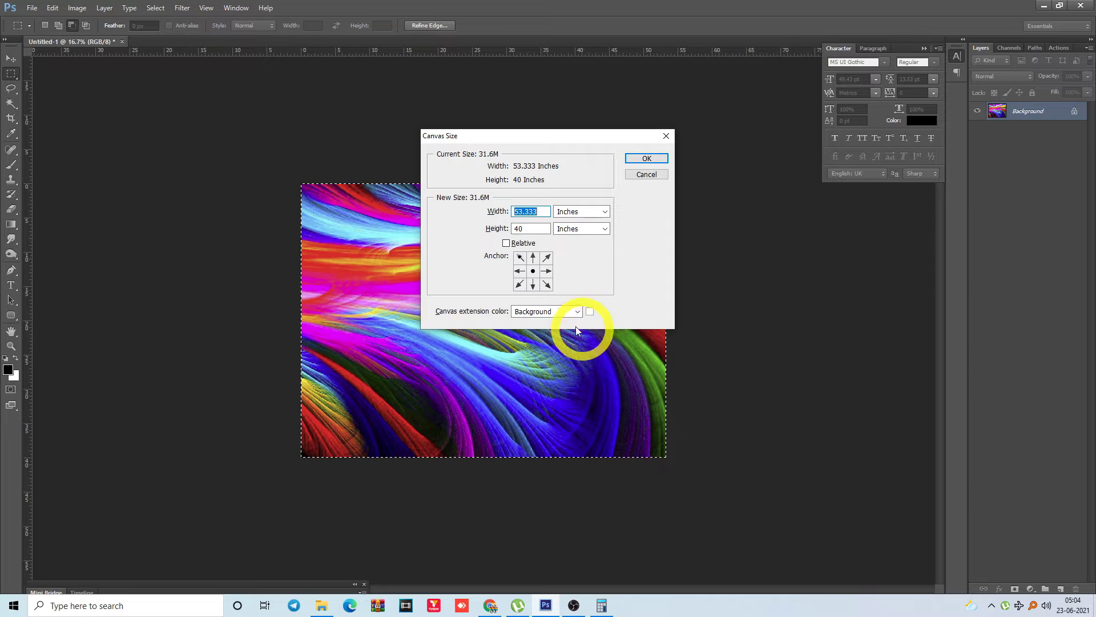
key("Escape")
Resize the image to 10 by 7.5 inches with constrained proportions and clear the selection
key("ctrl+alt+i")
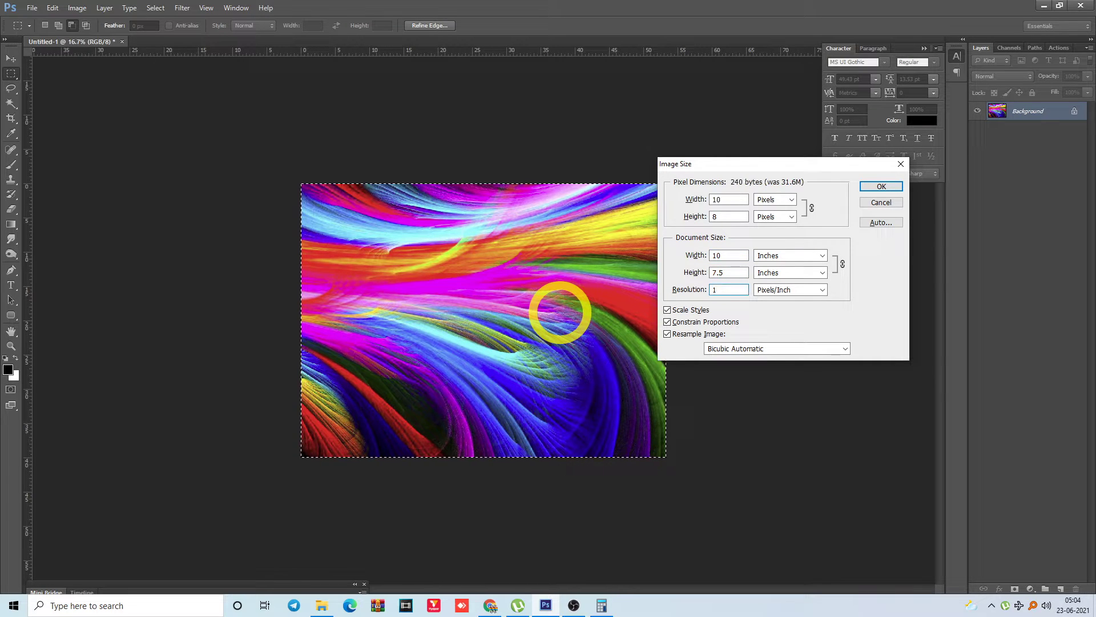
key("Return")
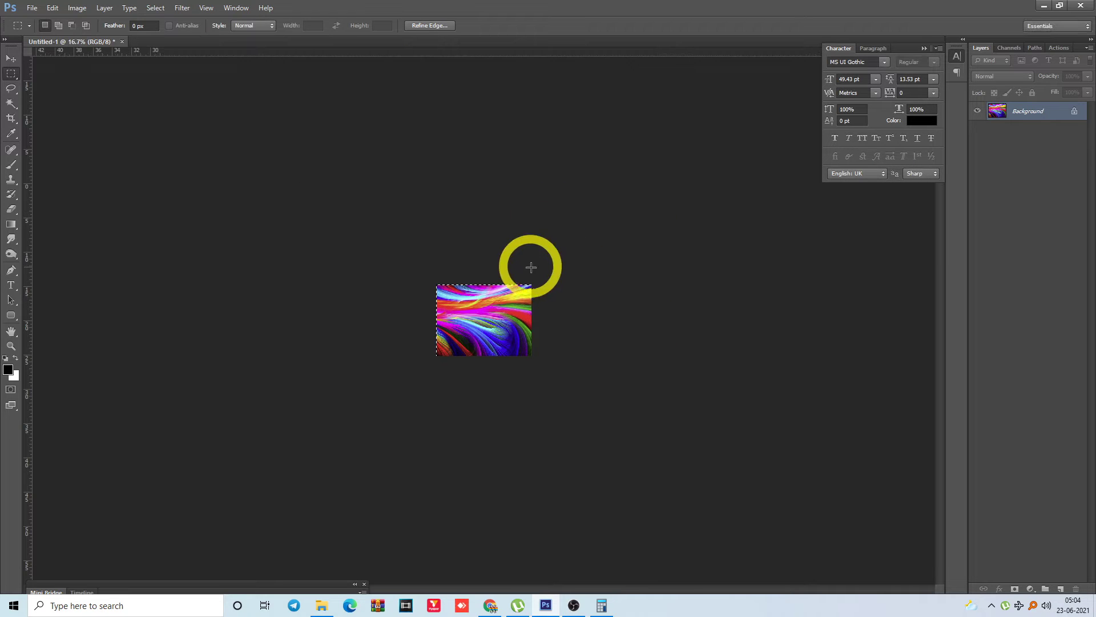
key("ctrl+d")
Enlarge the canvas to 20 by 15 inches around the centred picture, with the extension filled in the background color
key("alt+v")
key("z")
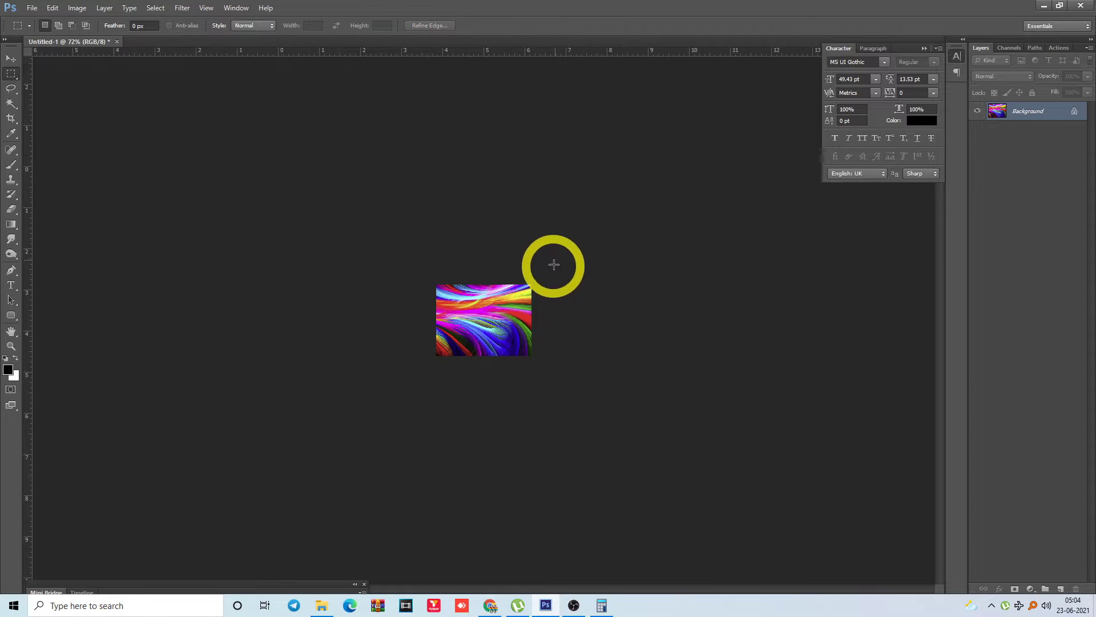
key("ctrl+1")
key("ctrl+minus")
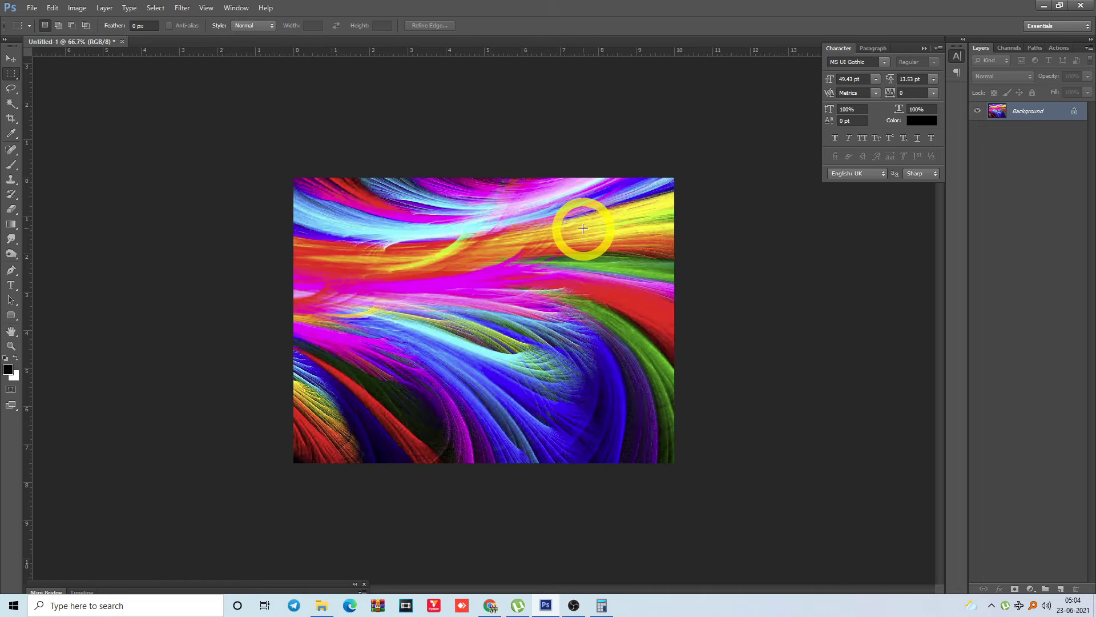
key("ctrl+alt+c")
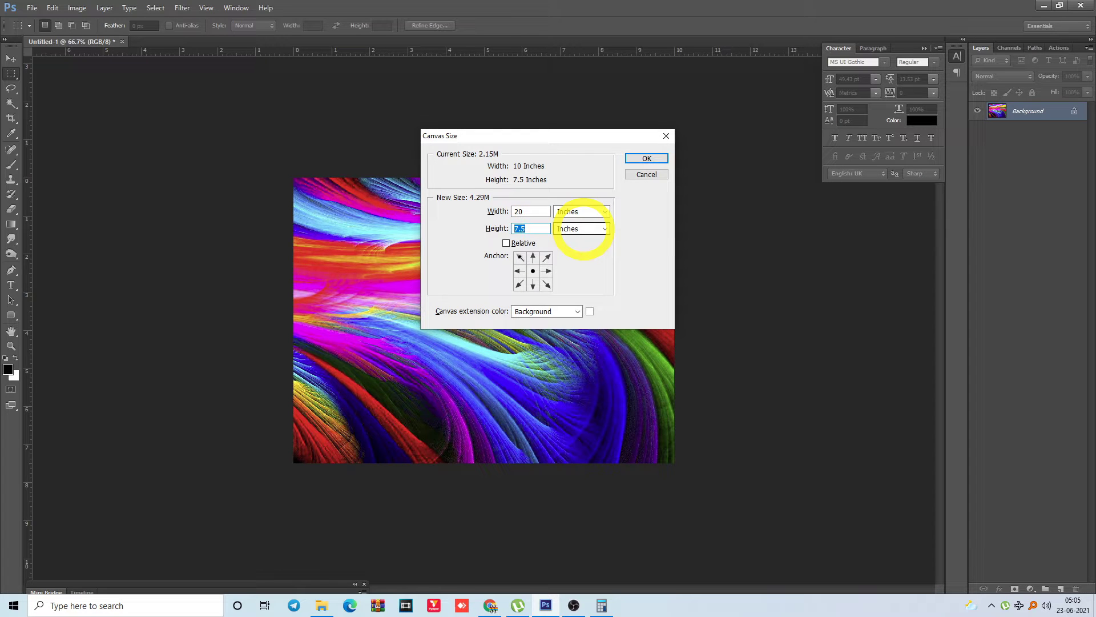
key("Return")
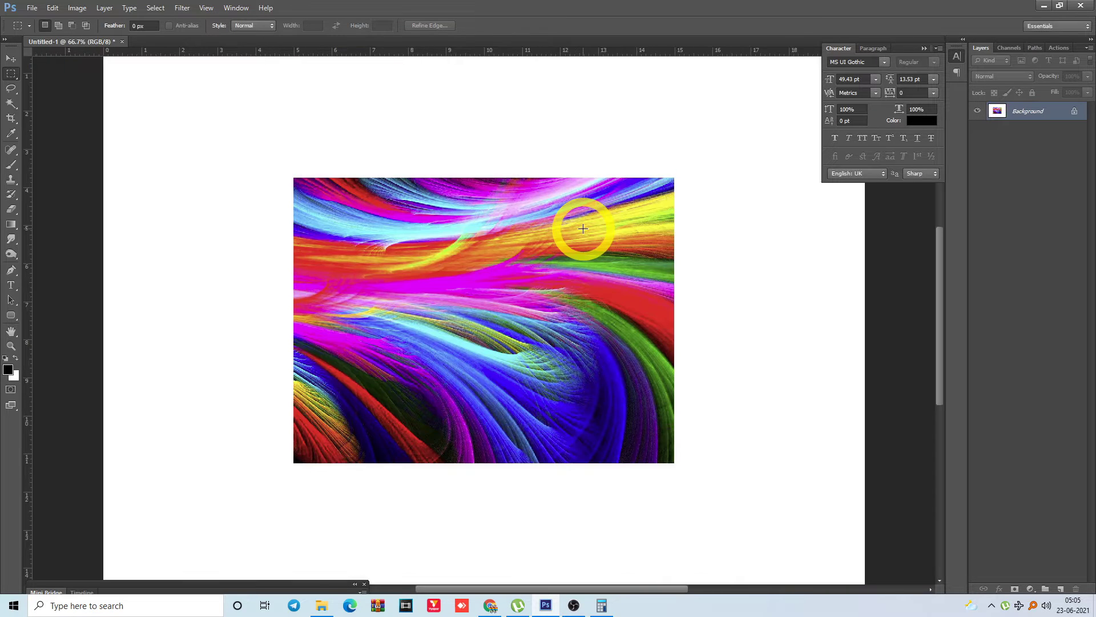
key("ctrl+minus")
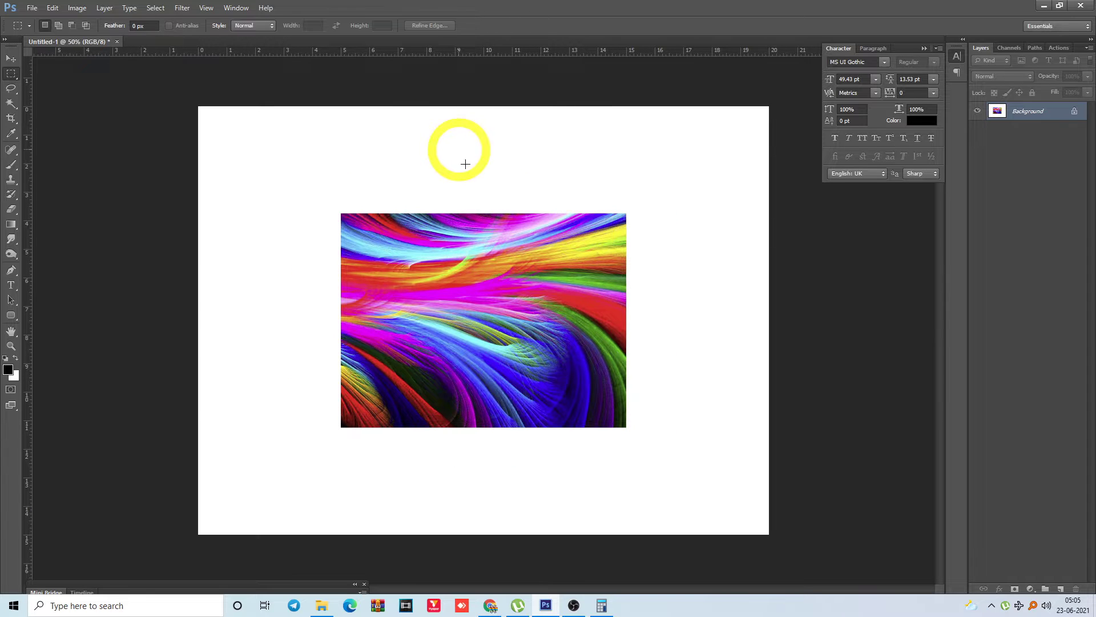
Draw a closed Pen path around the yellow band, extending past the picture's right edge into the white canvas
key("p")
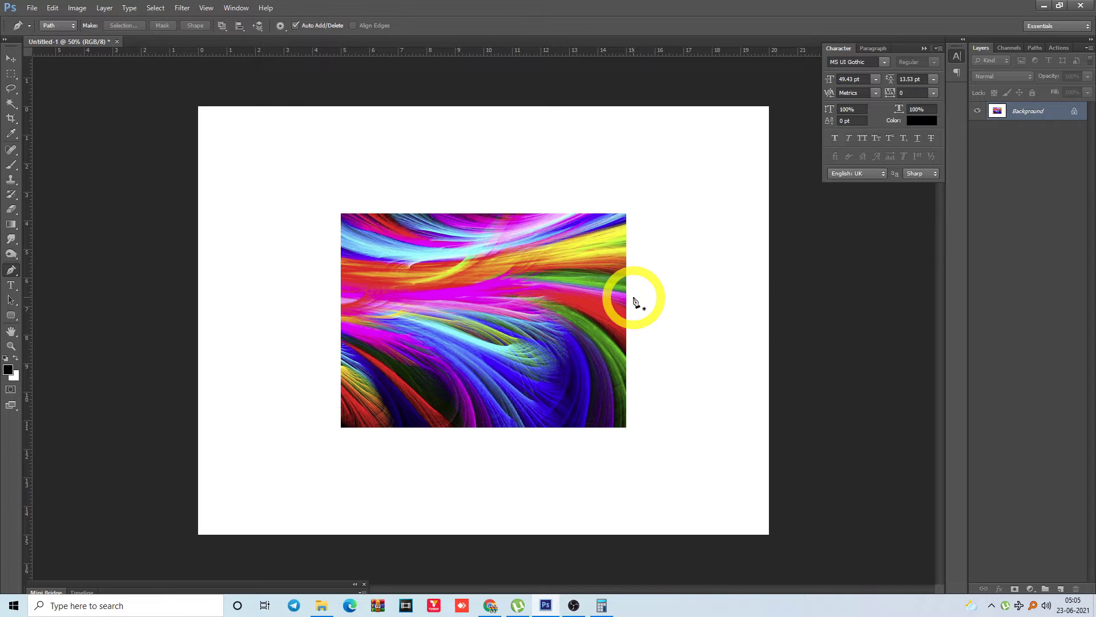
key("m")
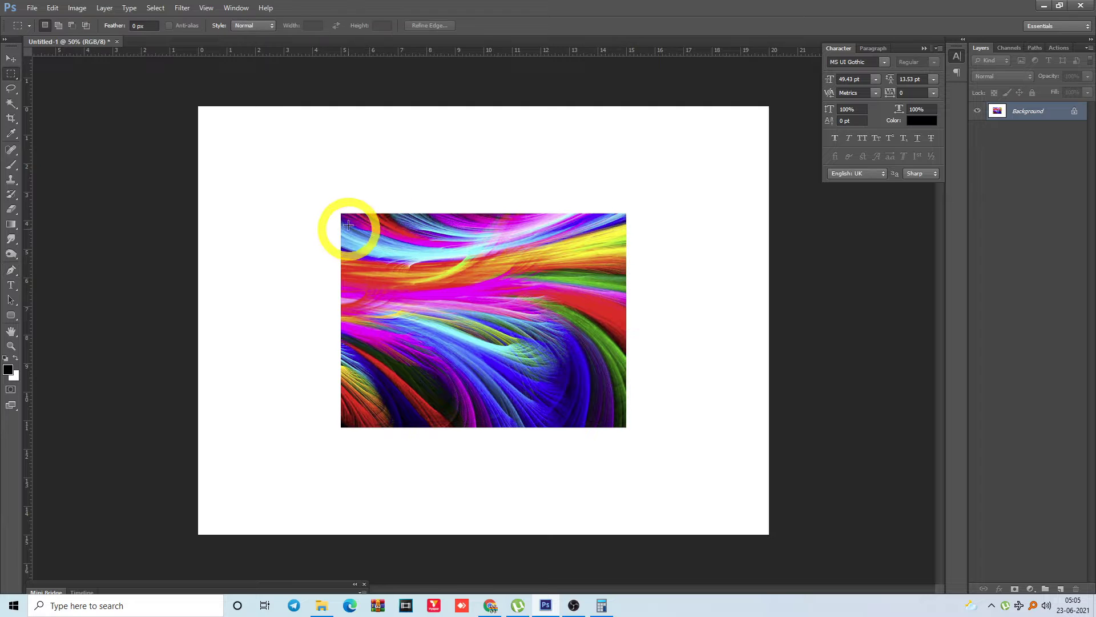
key("p")
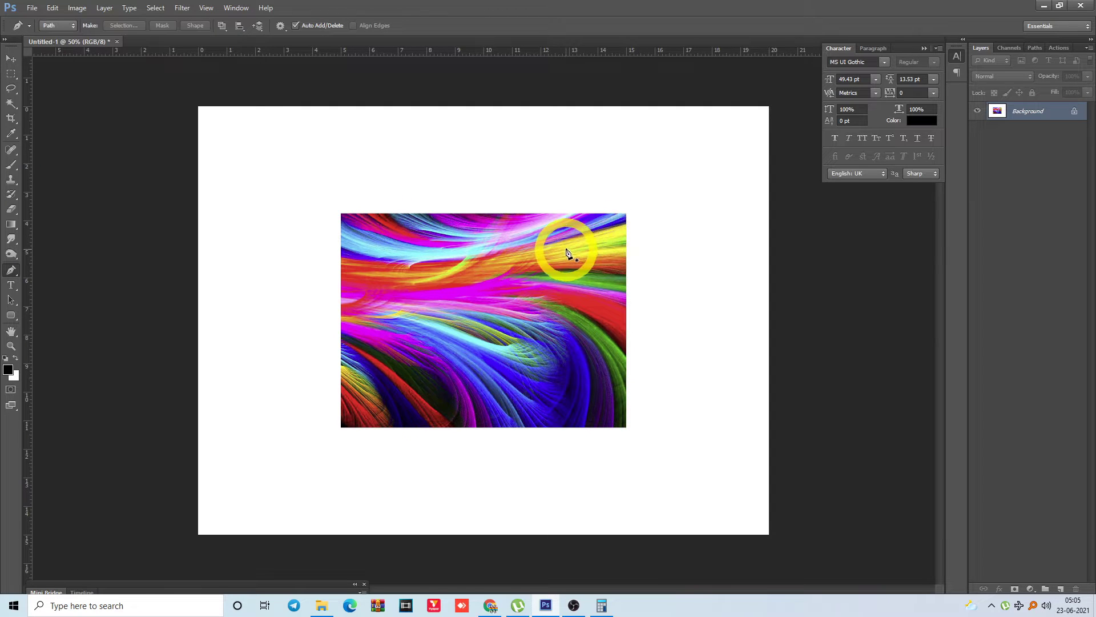
left_click_drag(622, 224, 725, 191)
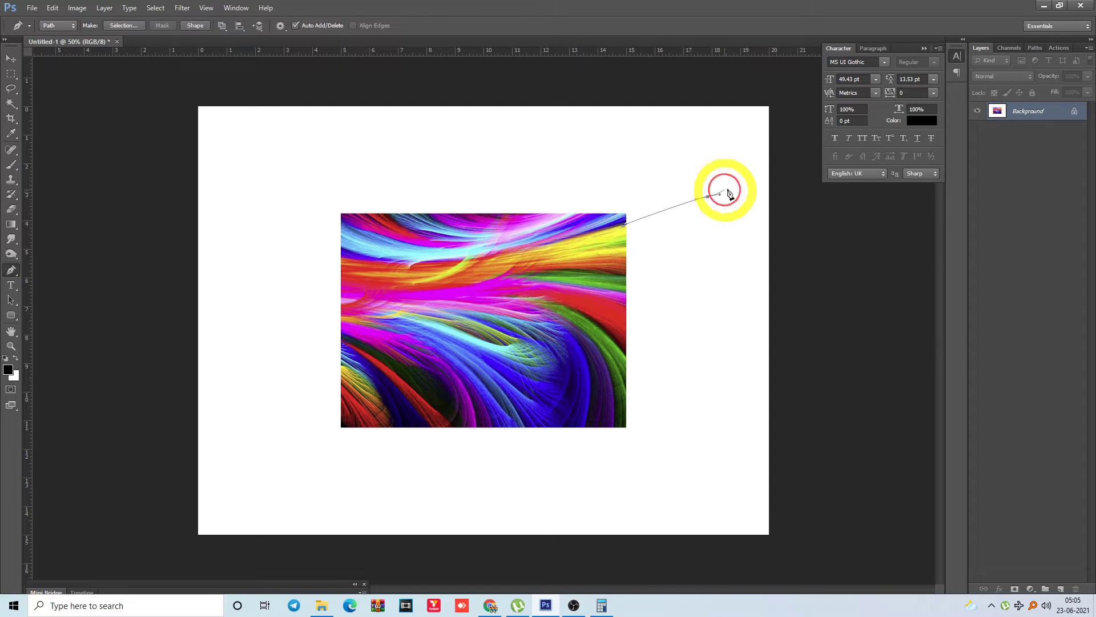
left_click(758, 174)
left_click(763, 244)
left_click(761, 291)
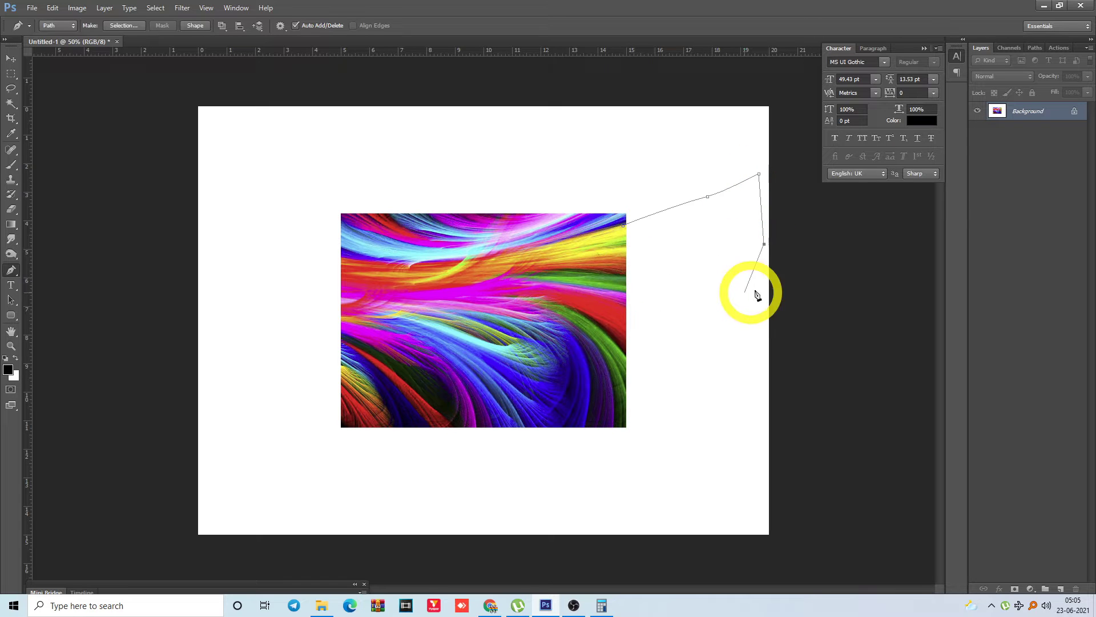
left_click(623, 275)
left_click(555, 268)
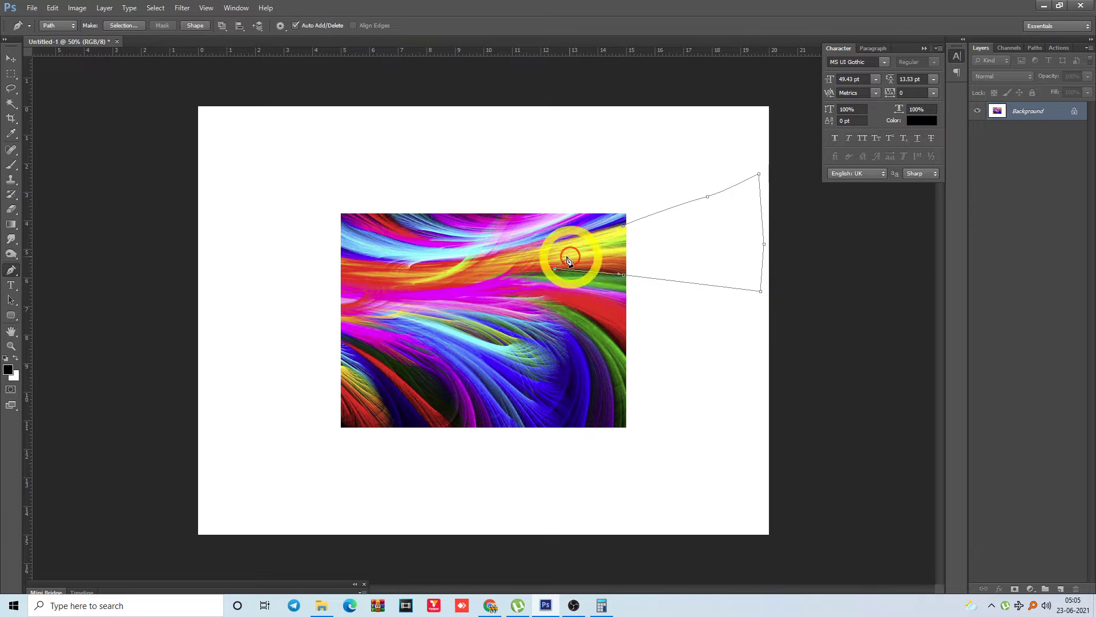
left_click_drag(564, 241, 584, 231)
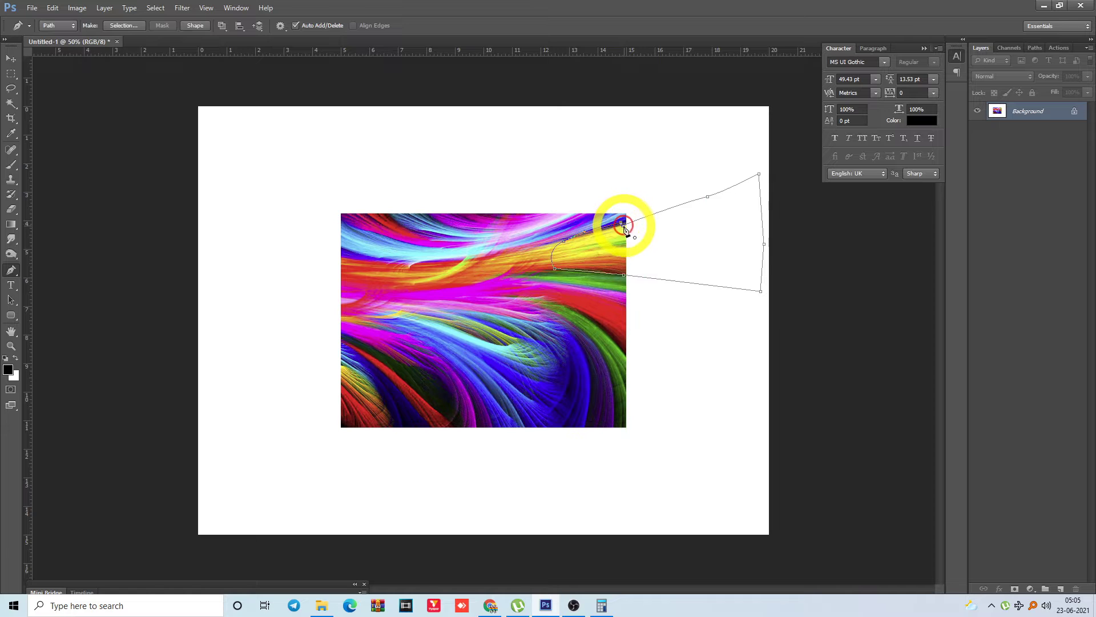
left_click(624, 229)
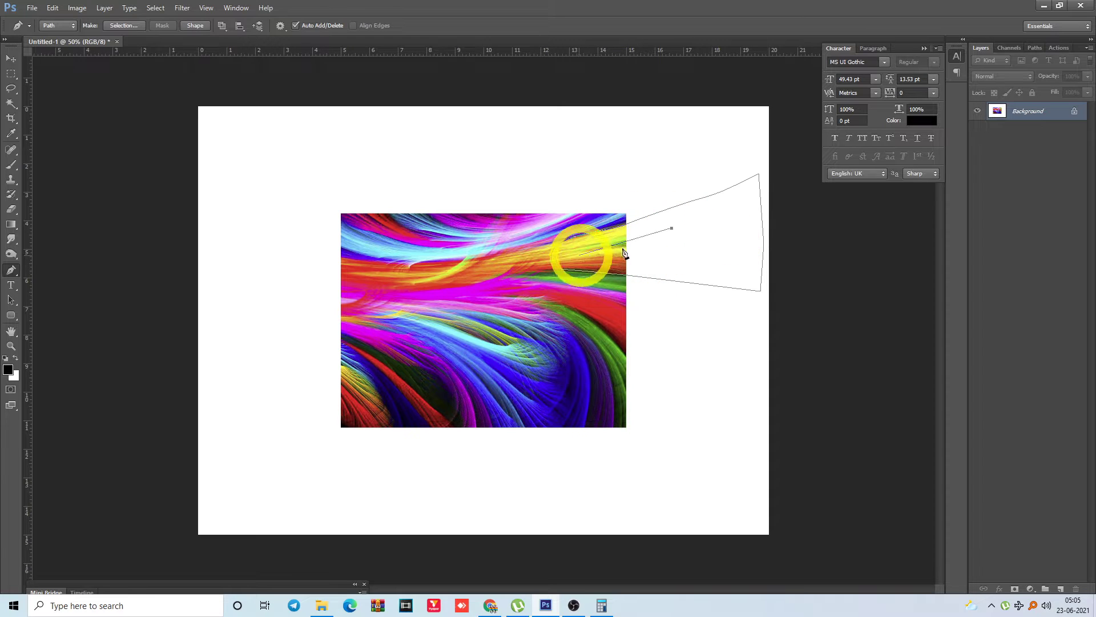
left_click(671, 228)
key("ctrl+z")
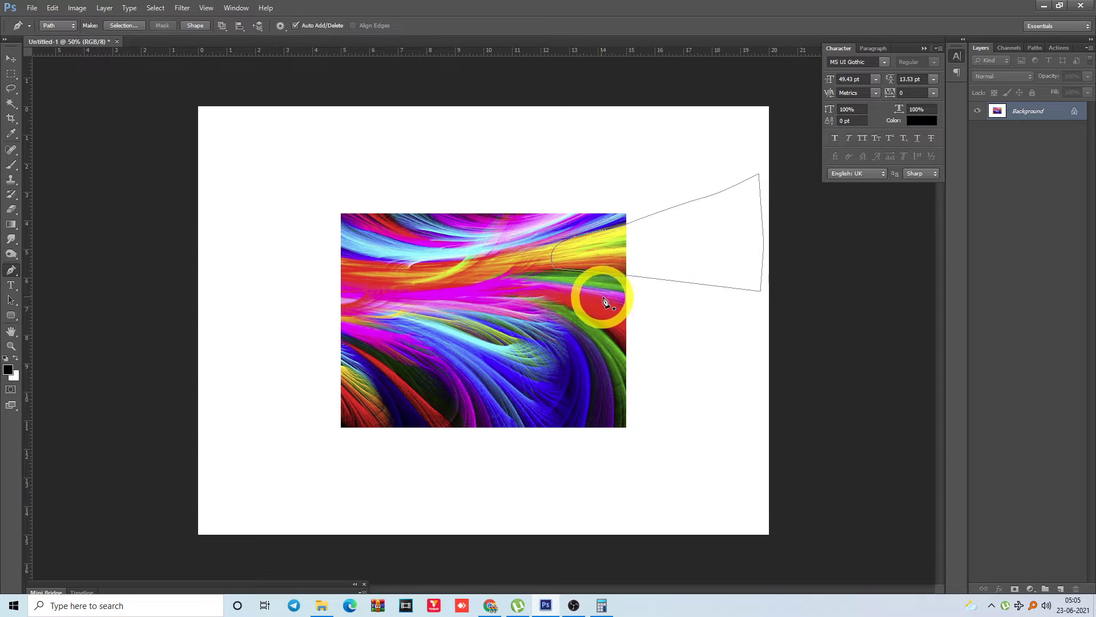
Draw a closed, curved Pen path along the red streak, extending down and right into the white canvas
left_click(603, 297)
left_click_drag(695, 347, 725, 387)
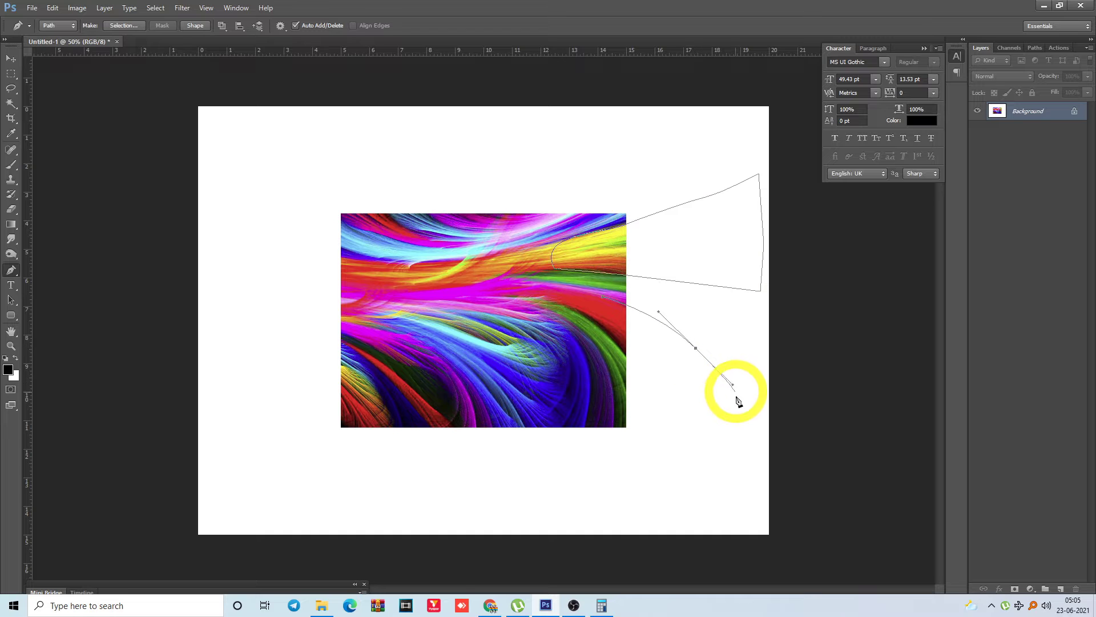
left_click(736, 405)
left_click(704, 432)
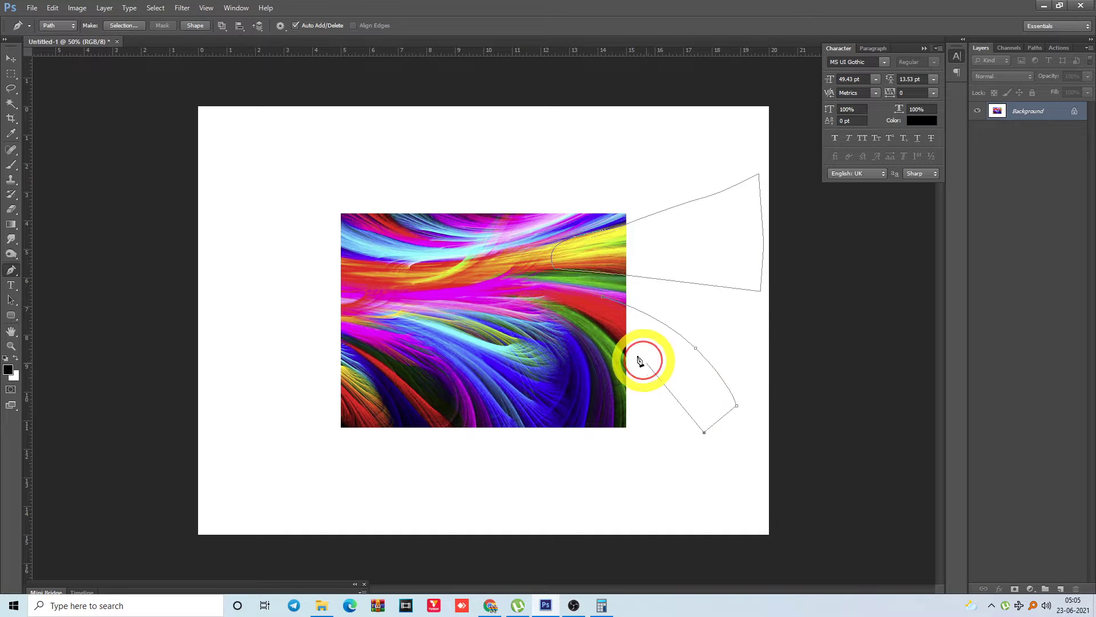
left_click(694, 441)
left_click(625, 350)
left_click_drag(548, 295, 533, 290)
left_click(600, 298)
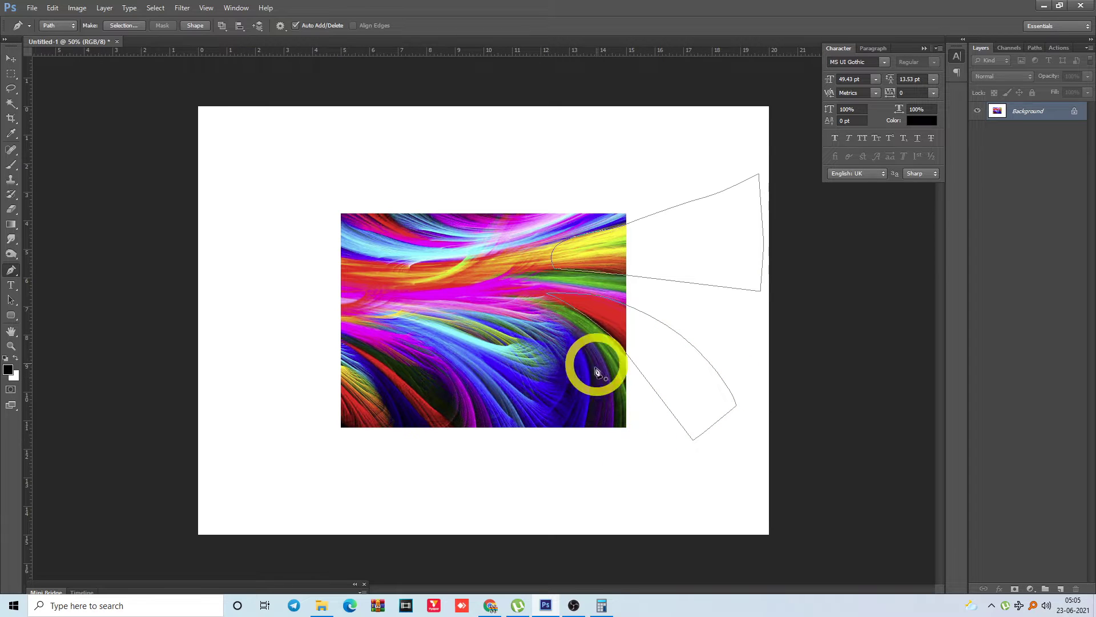
Draw a closed, curved Pen path along the blue streak, sweeping down and left below the picture
left_click(571, 335)
left_click_drag(587, 423, 514, 467)
left_click(512, 524)
left_click(451, 551)
left_click(407, 546)
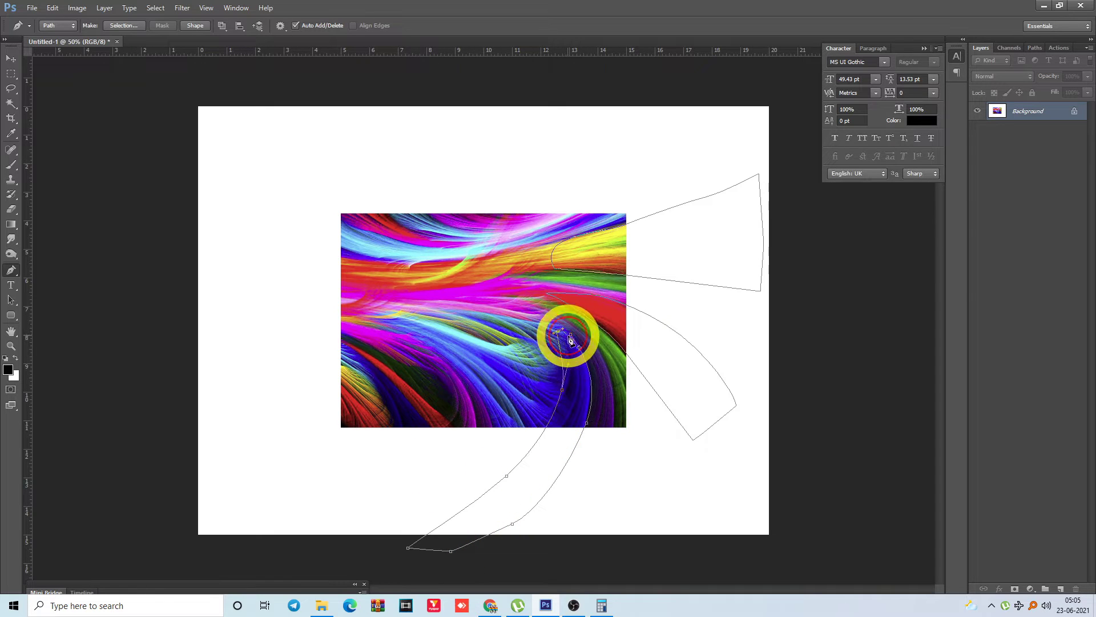
left_click_drag(571, 335, 616, 358)
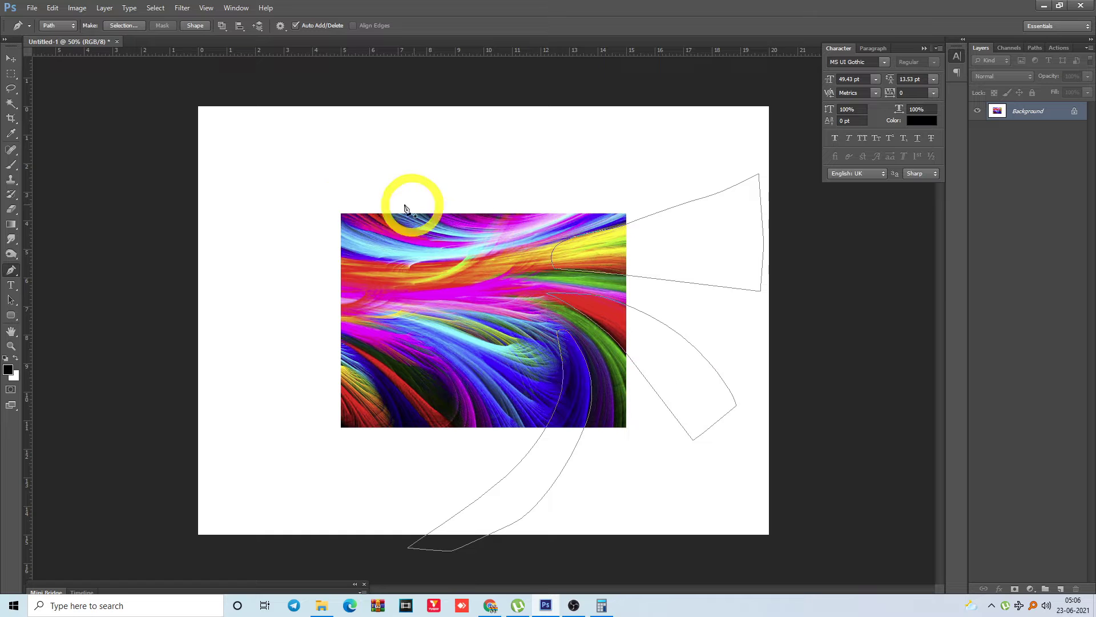
Outline the colourful picture with a rectangular marquee and clear that selection
key("m")
left_click_drag(340, 212, 625, 430)
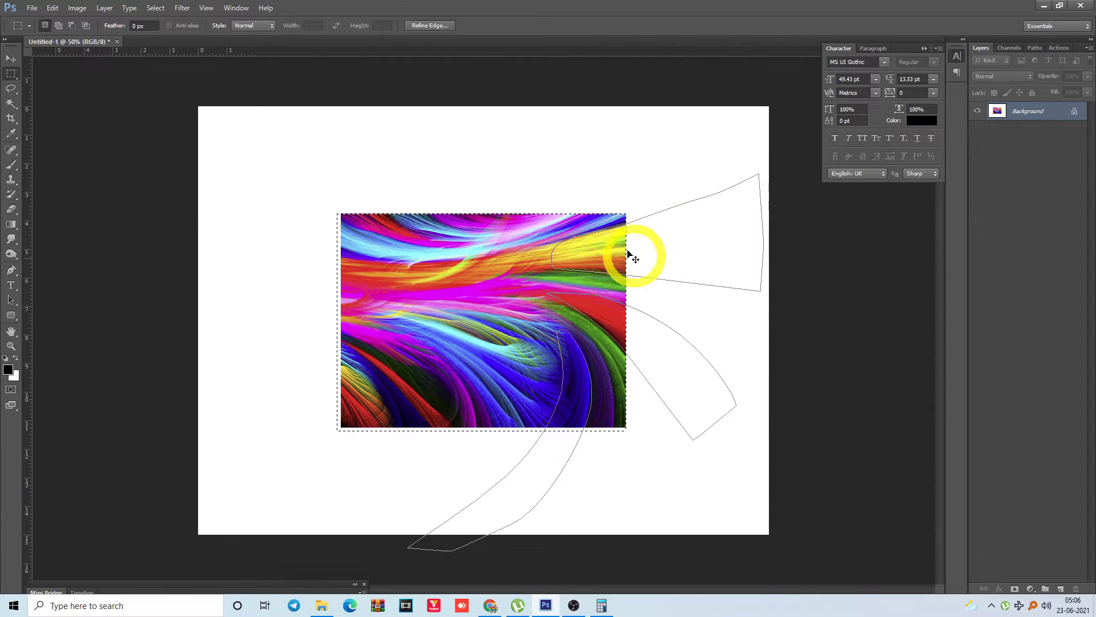
key("ctrl+d")
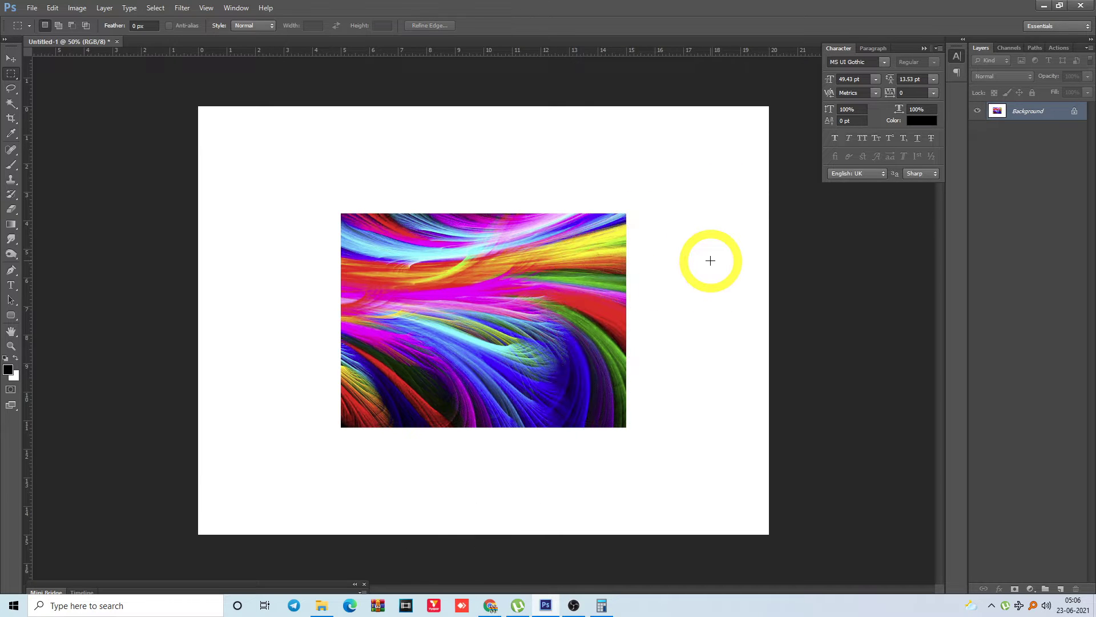
Crop the canvas back to the picture using an inverted Magic Wand selection of the white surround, and deselect
key("w")
left_click(653, 190)
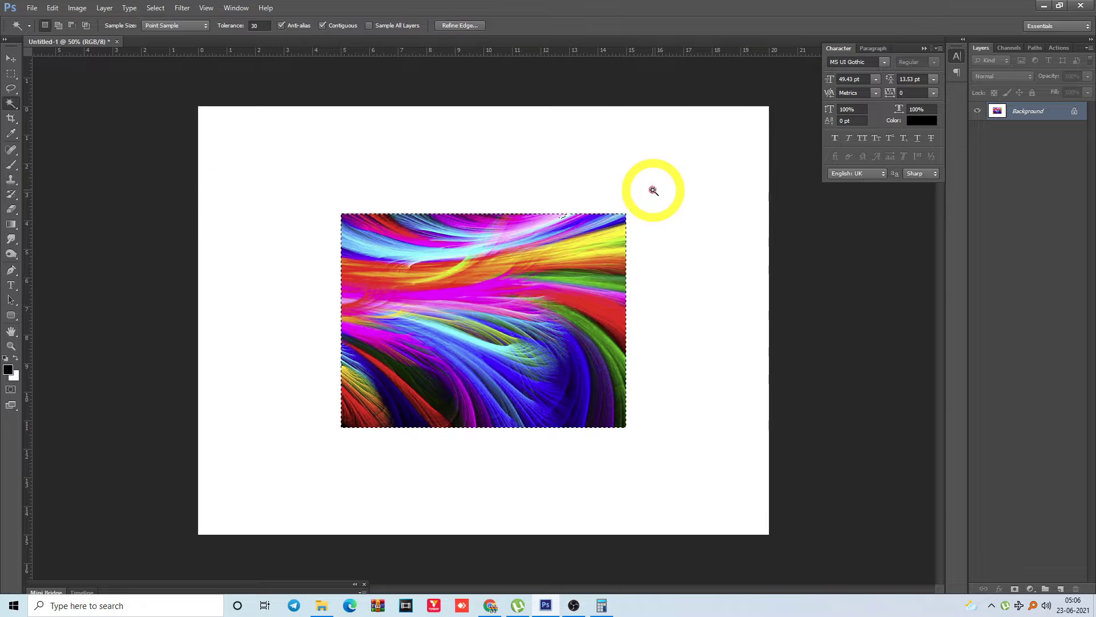
key("alt+i")
key("p")
key("ctrl+d")
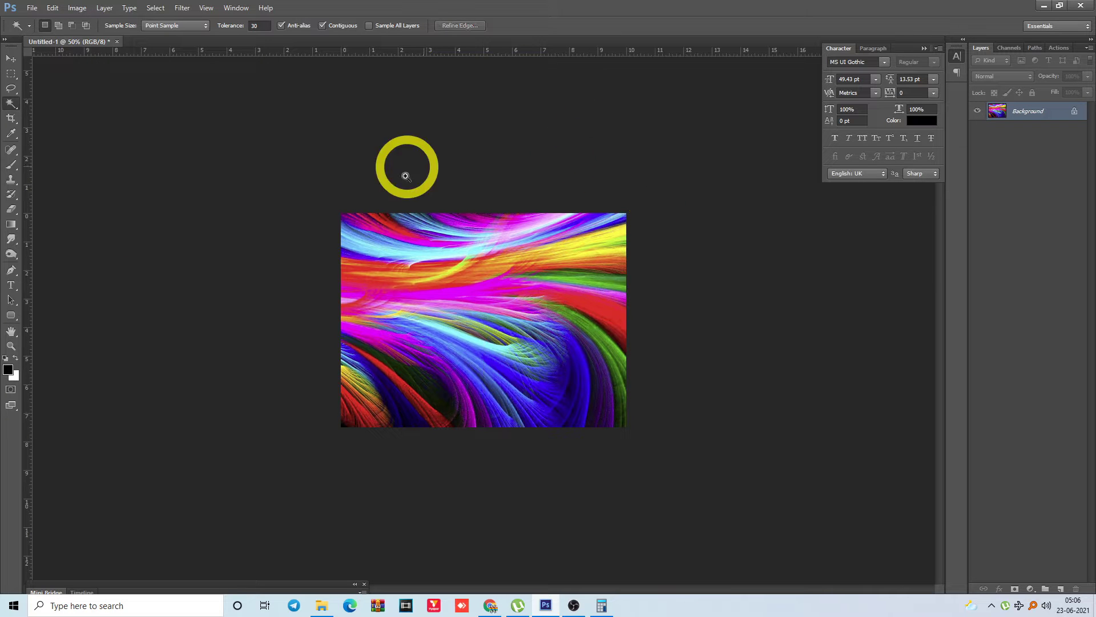
Try the Offset filter on the whole selected image with a horizontal shift of 100 pixels, and cancel it
key("ctrl+plus")
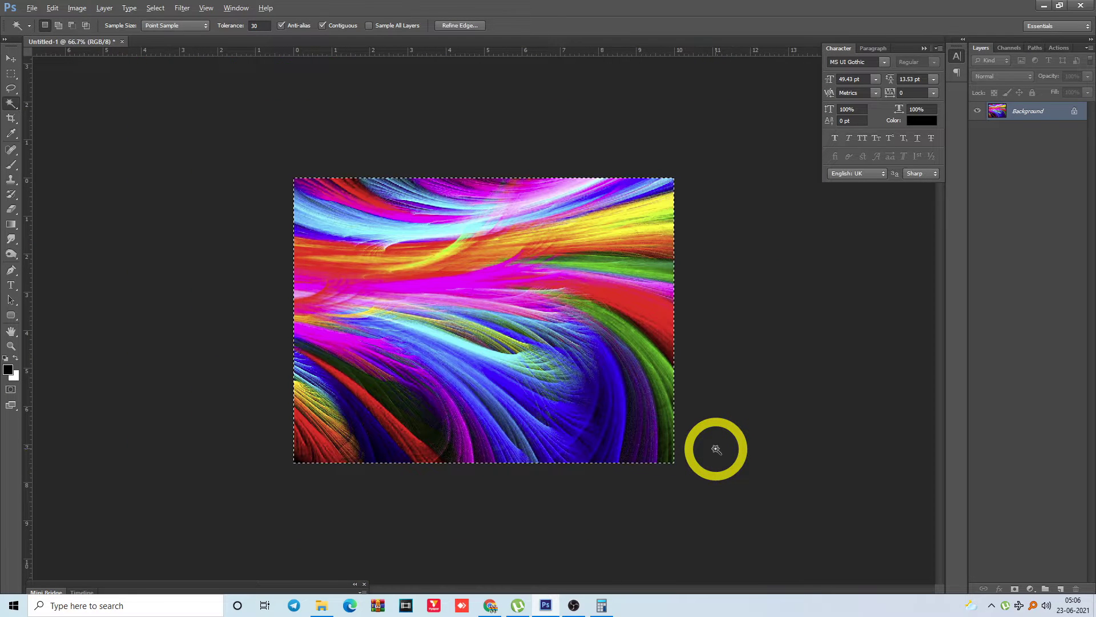
key("alt+t")
key("Up")
key("Up")
key("Up")
key("Right")
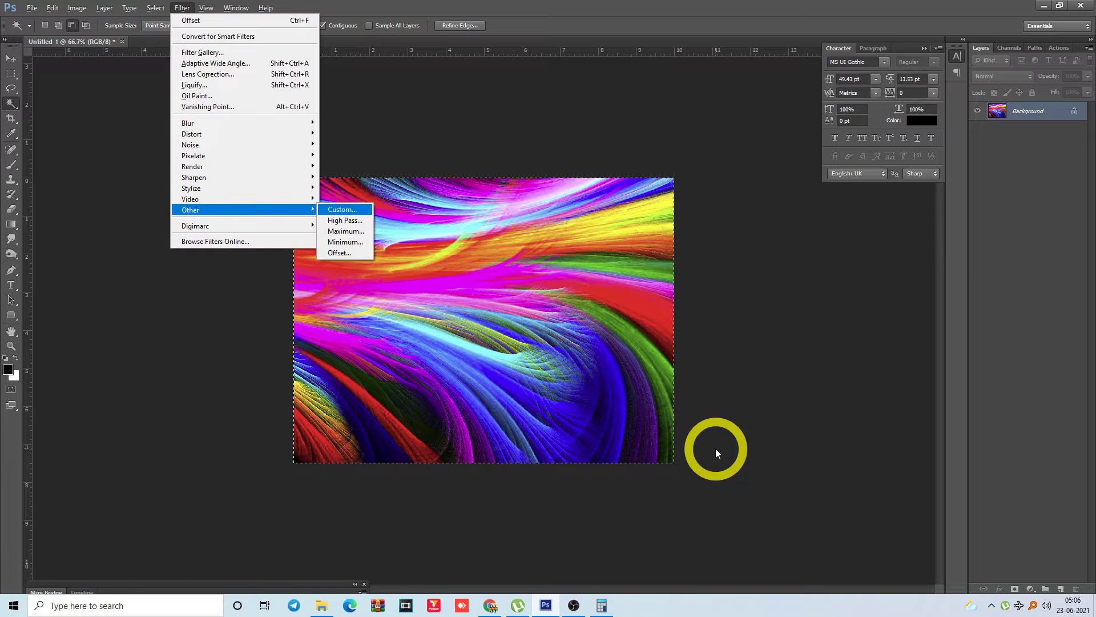
key("Up")
key("Return")
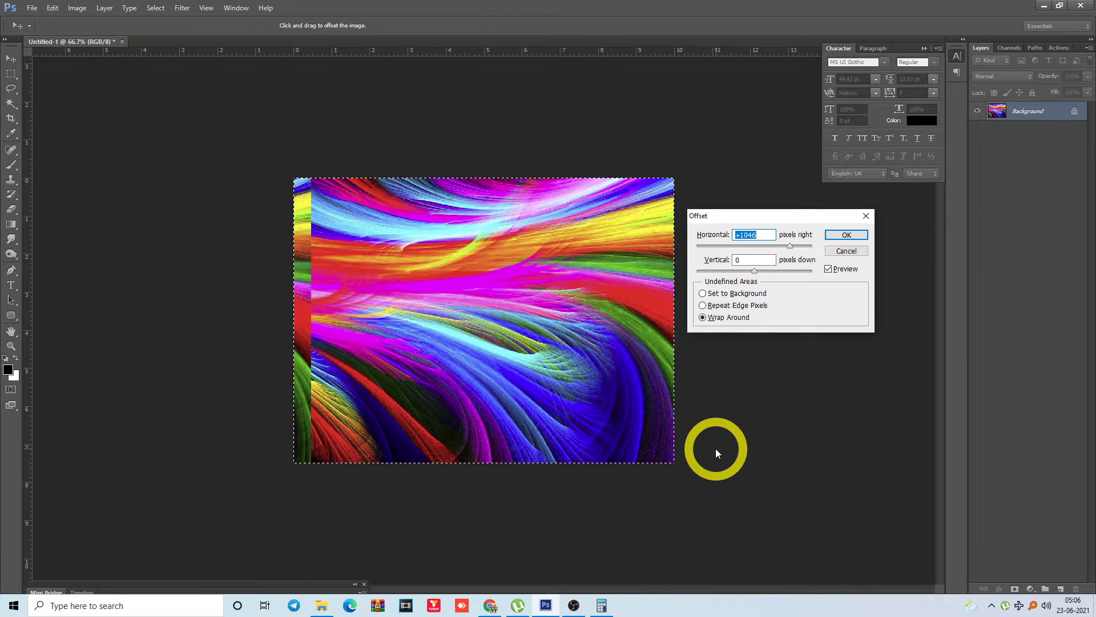
type("100")
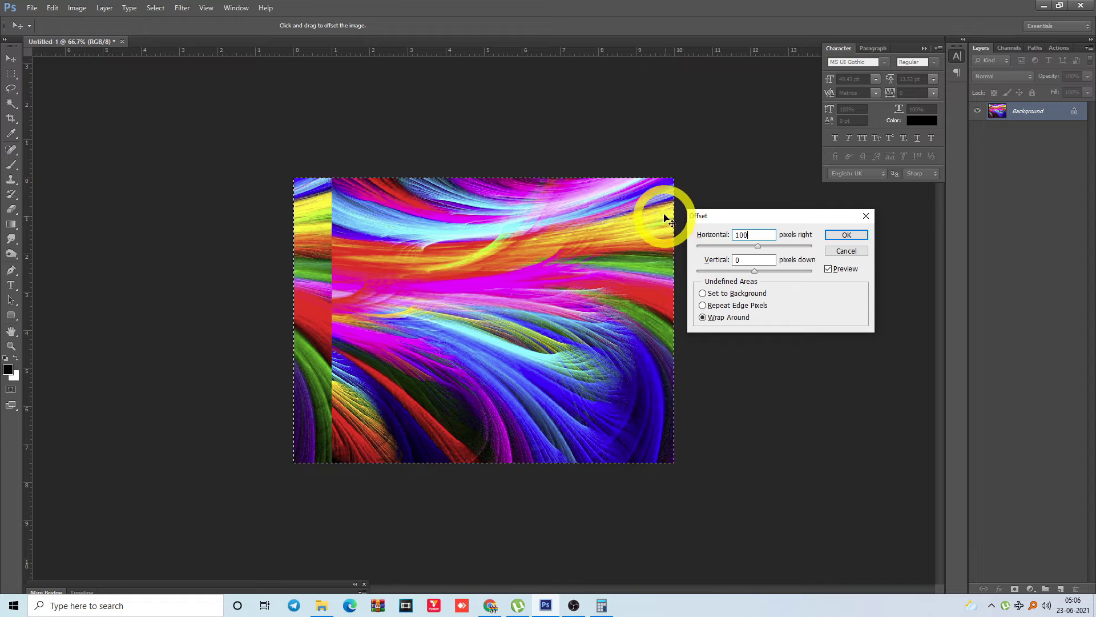
key("Escape")
Try moving a full-height marquee from the image's right edge to its left edge, and clear the selection
key("w")
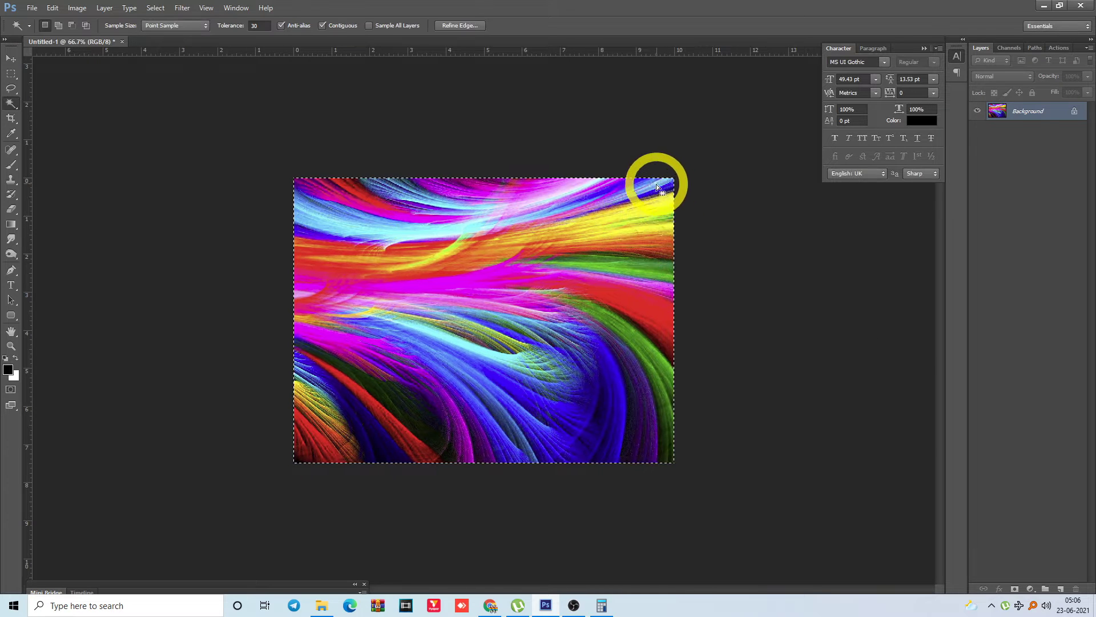
key("m")
left_click_drag(638, 171, 719, 513)
left_click_drag(656, 342, 308, 345)
key("ctrl+z")
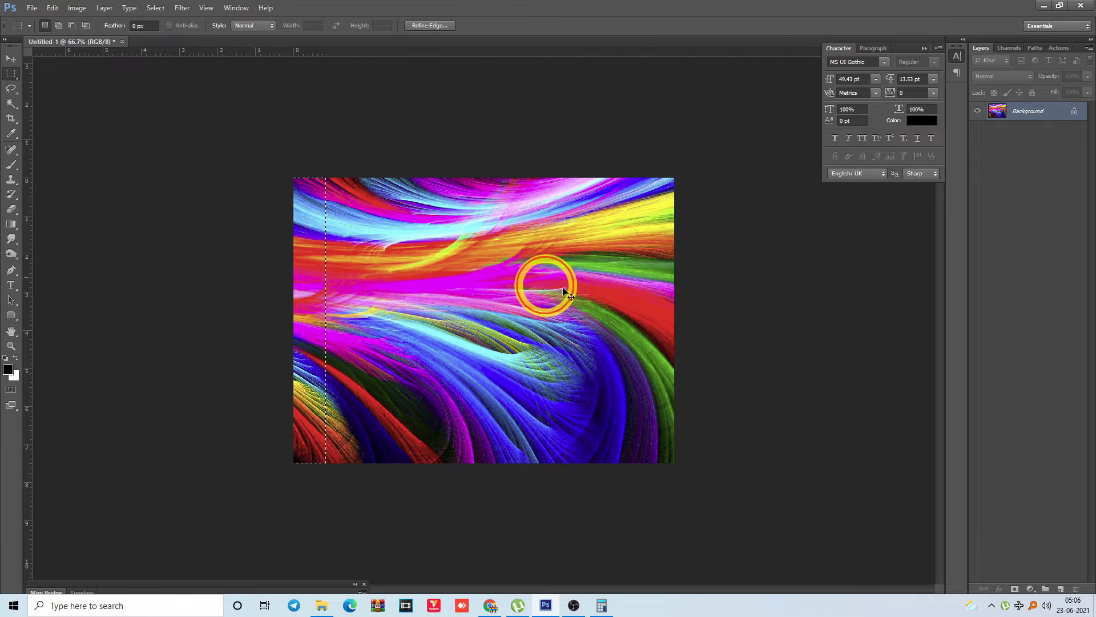
left_click(605, 284, "ctrl")
key("Return")
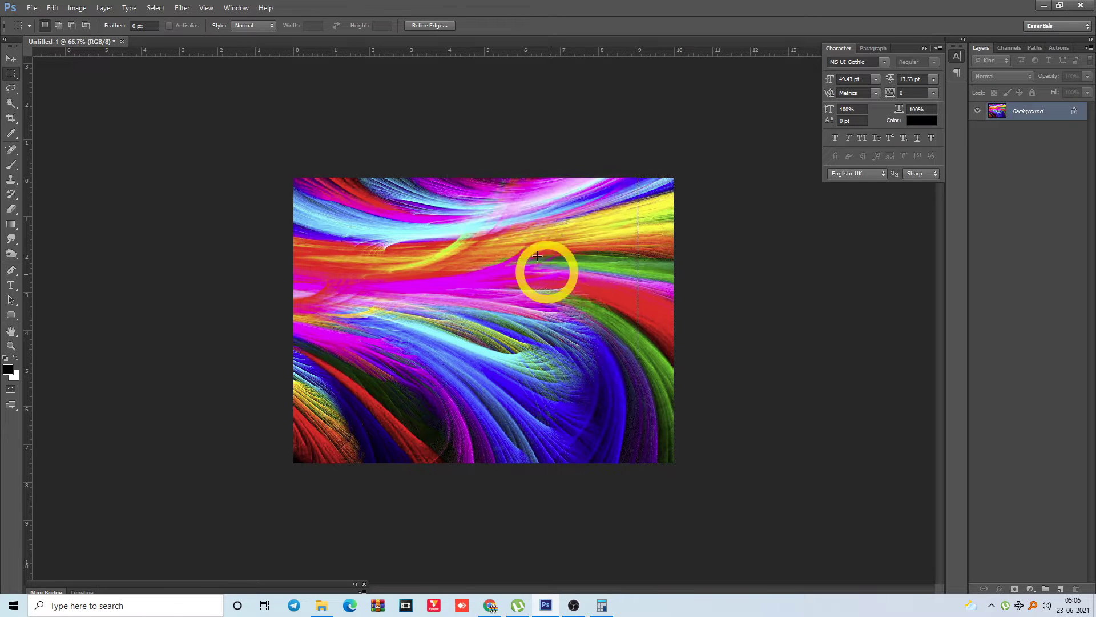
key("ctrl+a")
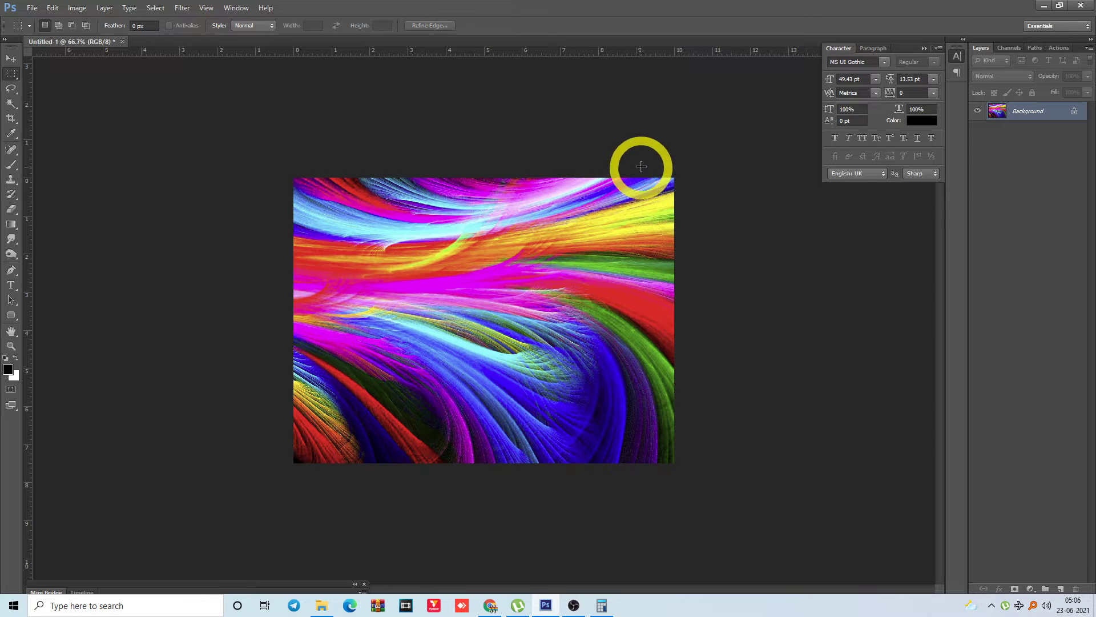
Cut a full-height strip about 0.86 inches wide from the image's right edge, and move the remaining image right to fill the gap
left_click_drag(640, 166, 693, 339)
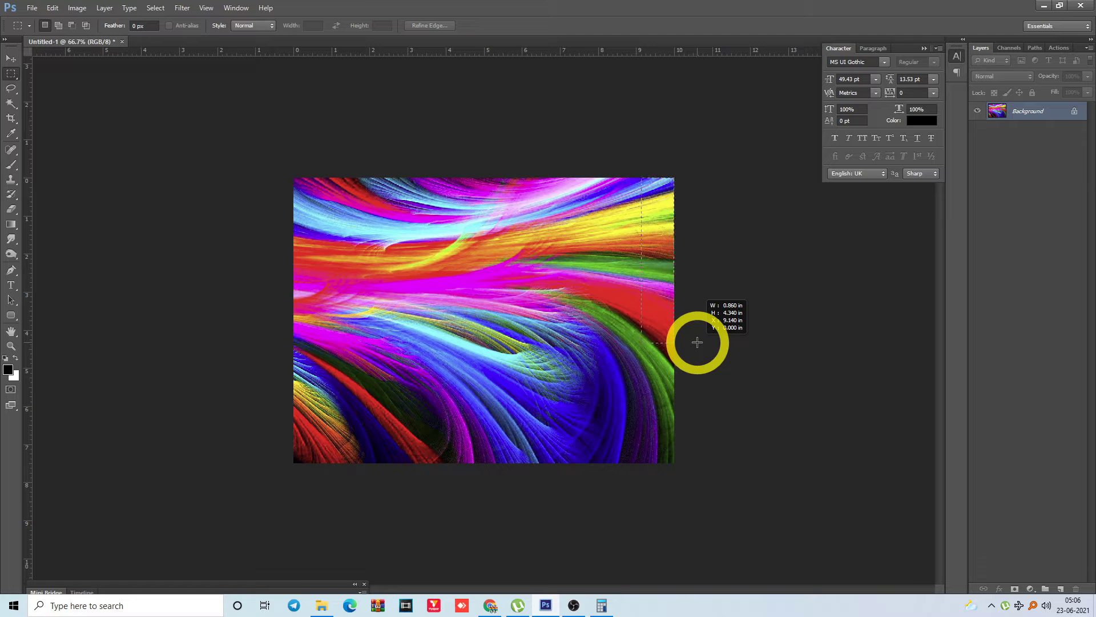
left_click_drag(697, 342, 690, 453)
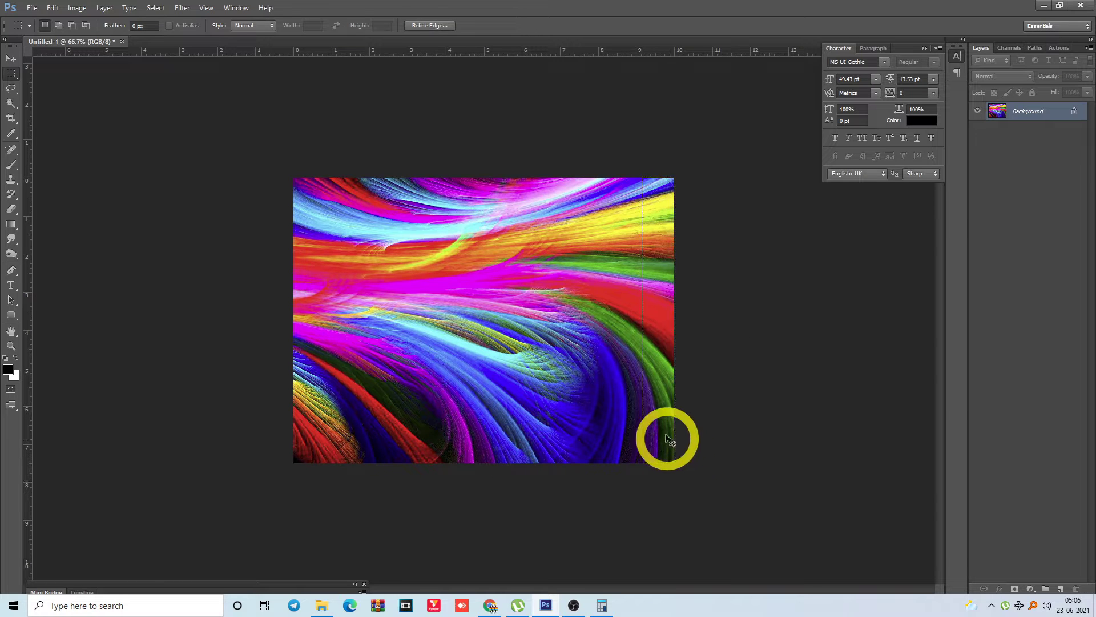
key("ctrl+x")
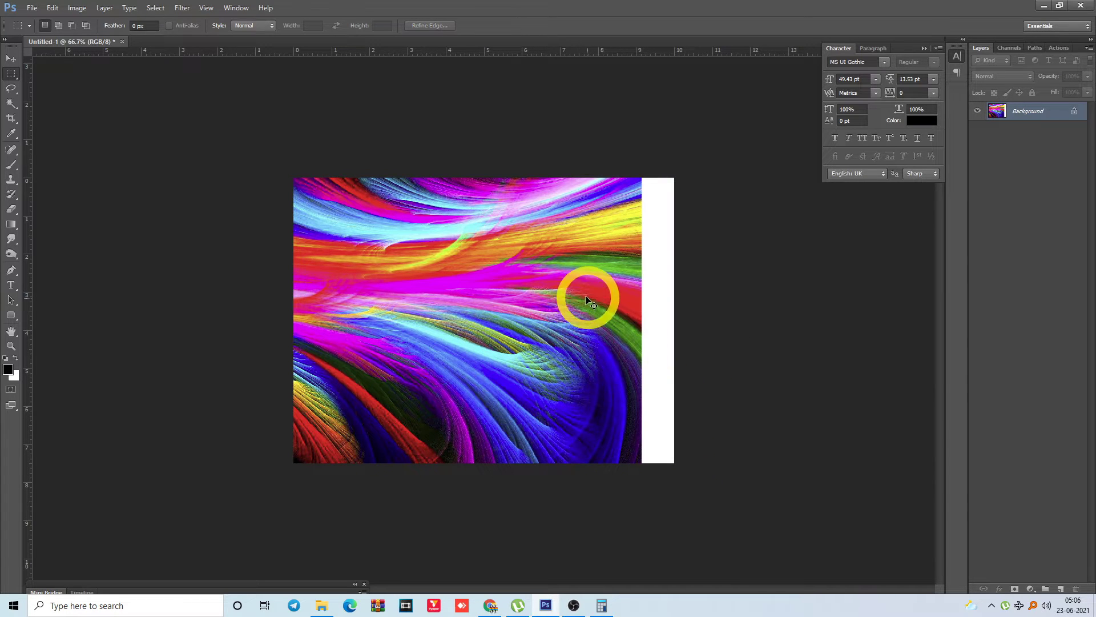
key("ctrl+a")
left_click_drag(523, 296, 556, 294)
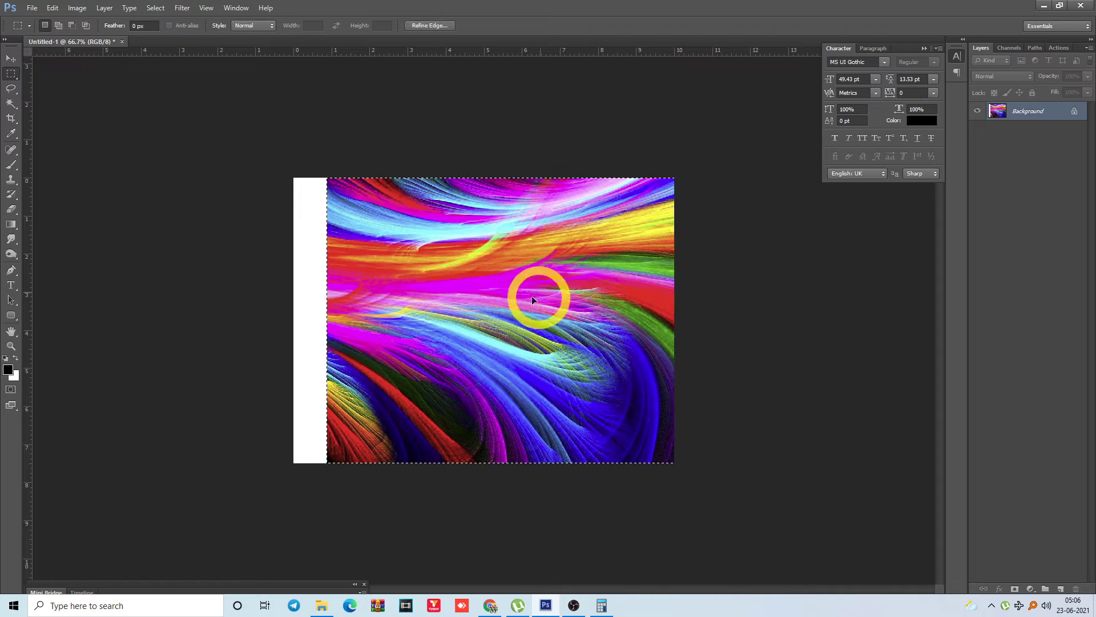
Paste the cut strip into the white gap along the image's left edge
left_click_drag(260, 165, 305, 205)
key("ctrl+v")
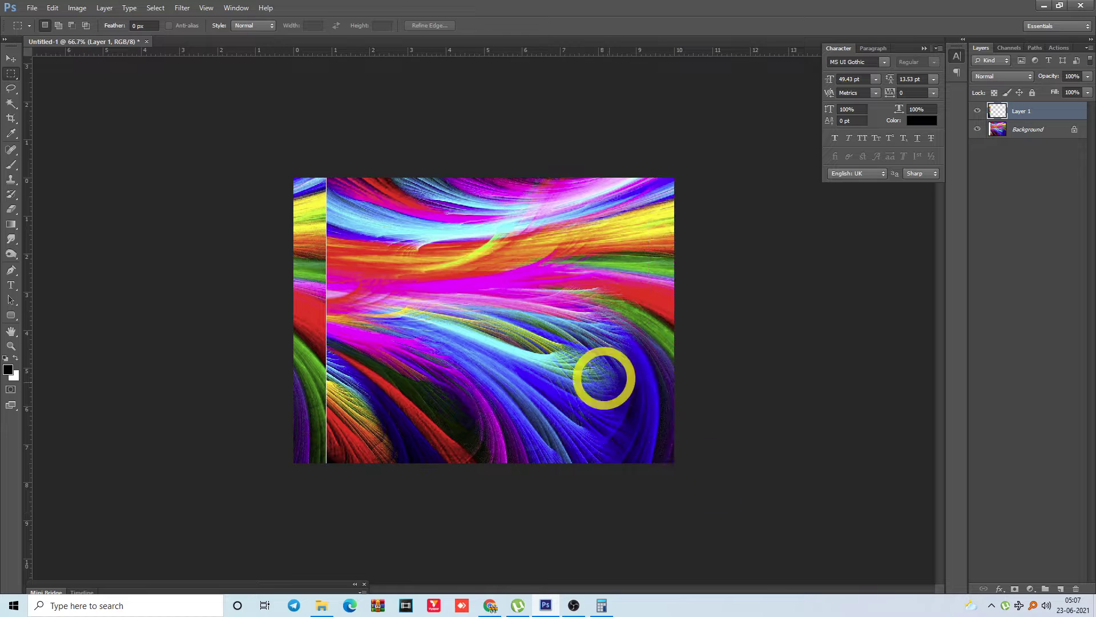
left_click_drag(299, 293, 311, 327)
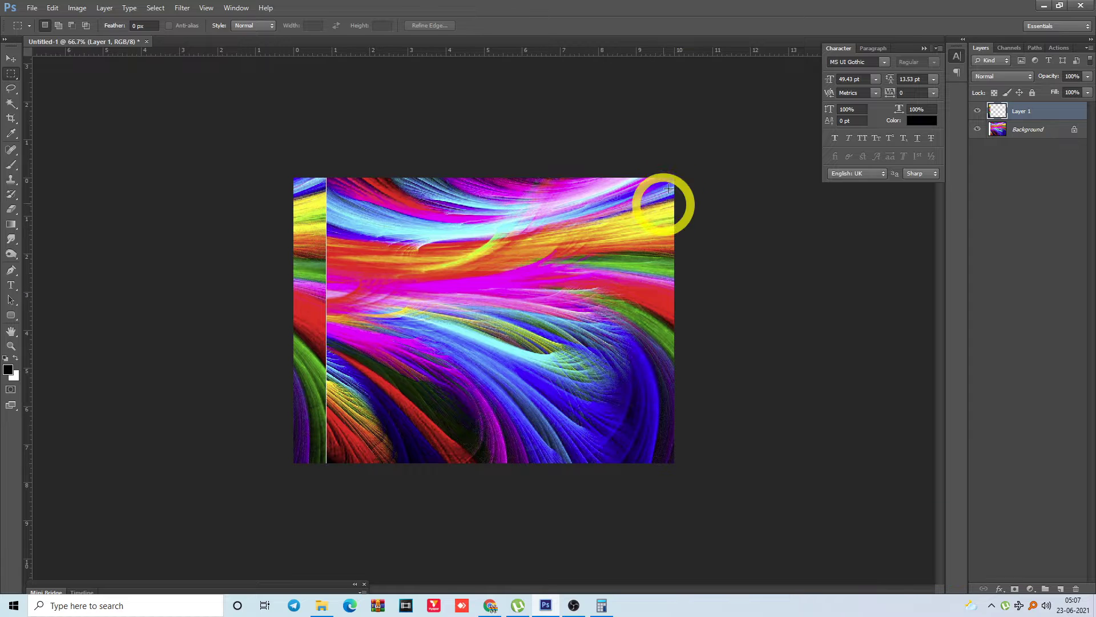
Examine the image's outer right edge and the seam beside the pasted strip with full-height marquees, and clear the selection
left_click_drag(666, 170, 726, 502)
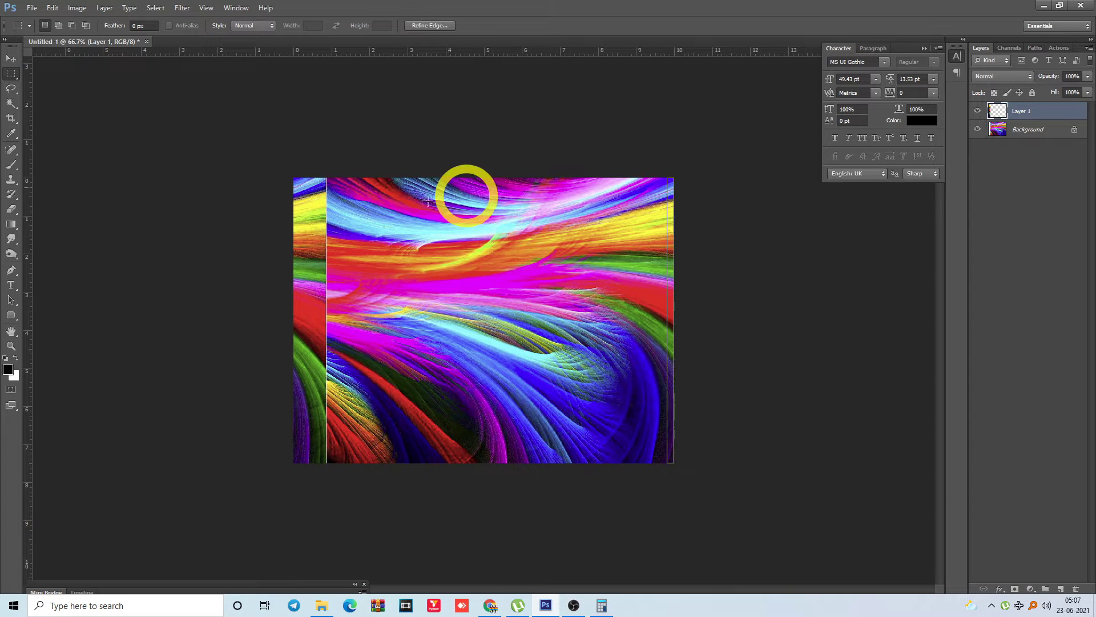
mouse_move(314, 177)
left_mouse_down()
mouse_move(362, 330)
mouse_move(357, 481)
mouse_move(415, 480)
mouse_move(404, 457)
left_mouse_up()
key("ctrl+z")
key("ctrl+0")
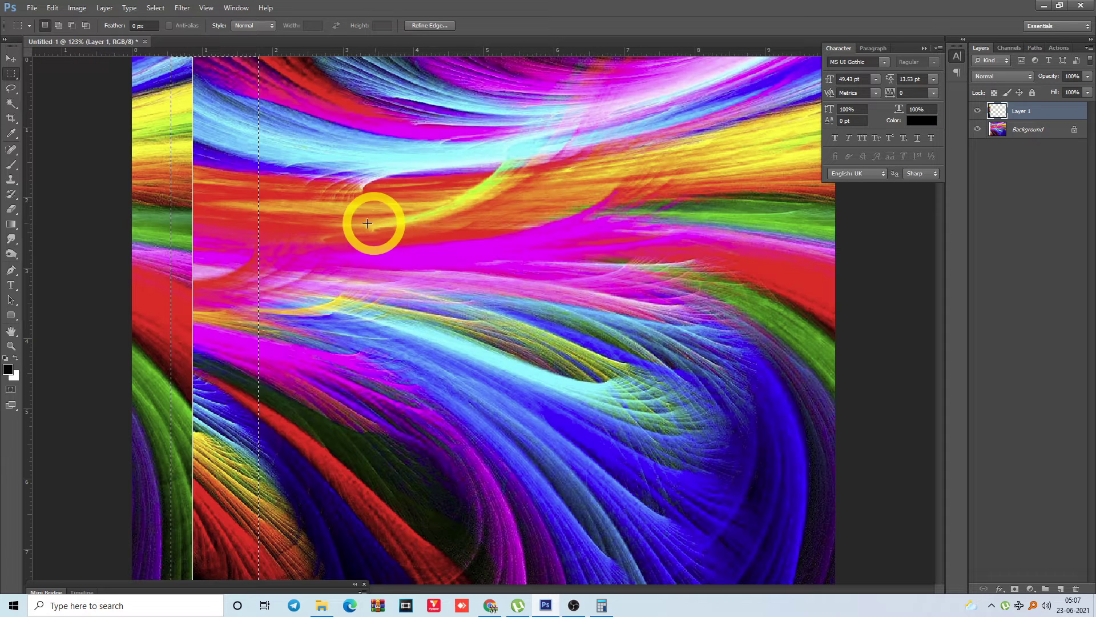
key("ctrl+minus")
key("ctrl+minus")
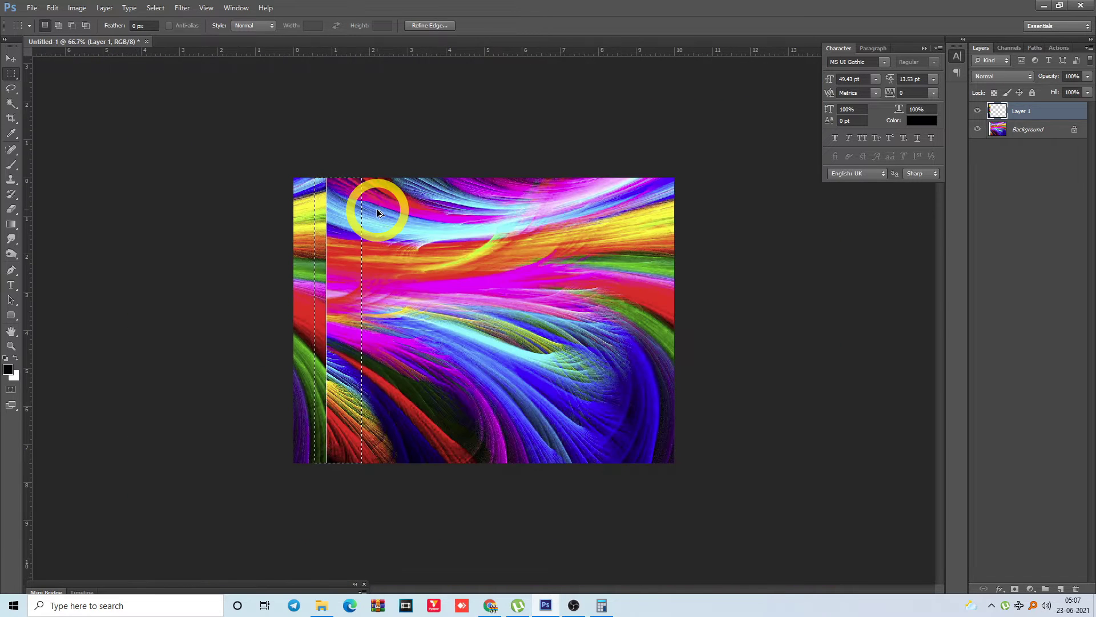
left_click(577, 280)
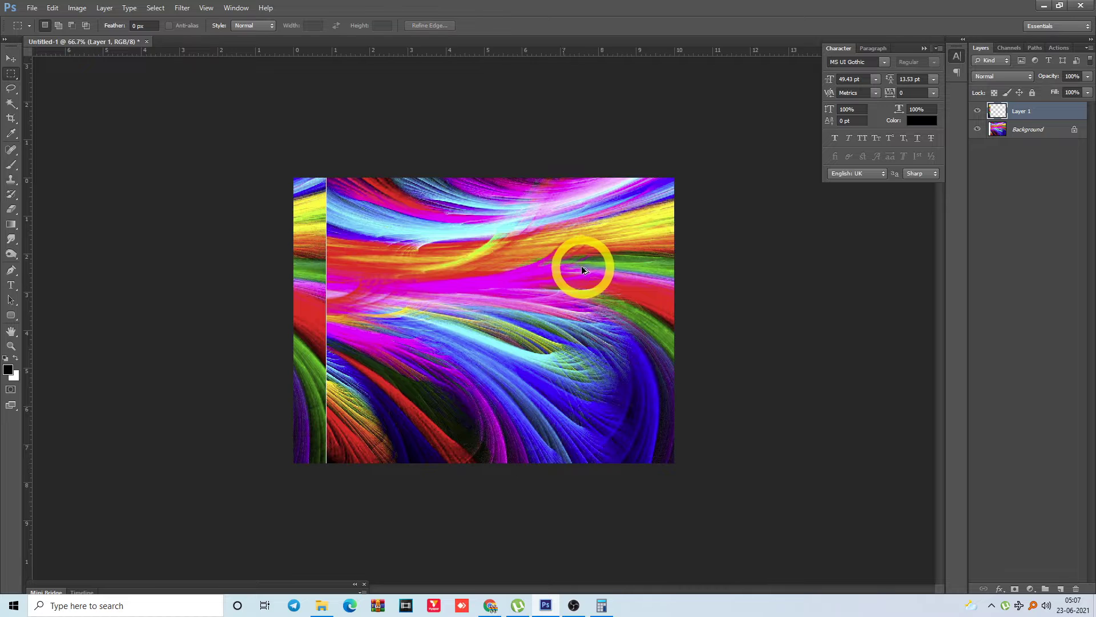
key("ctrl+z")
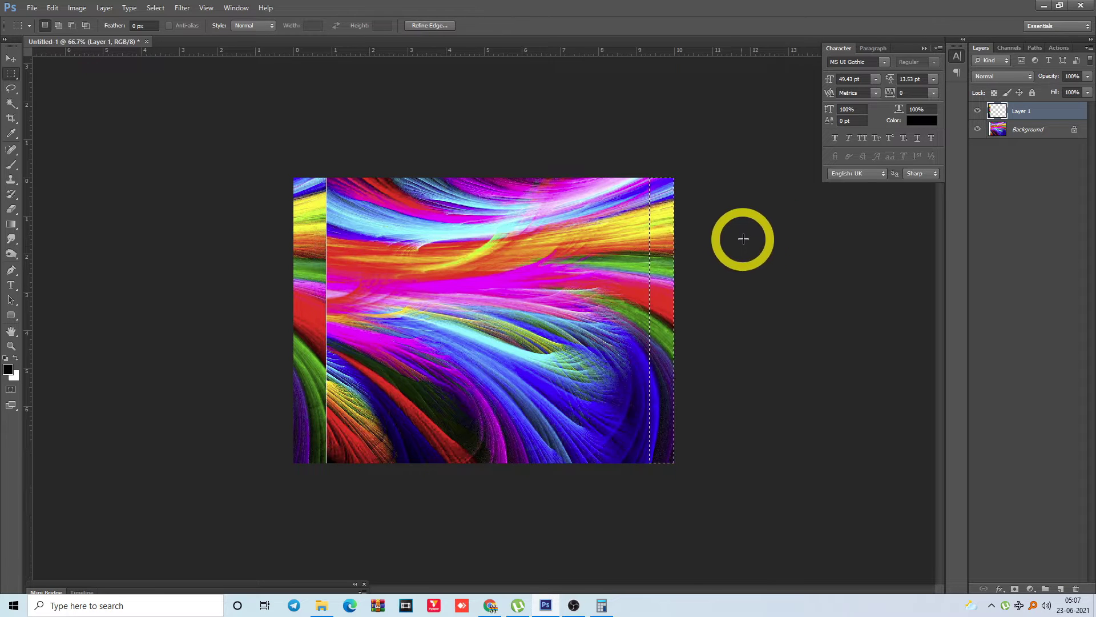
left_click(743, 239)
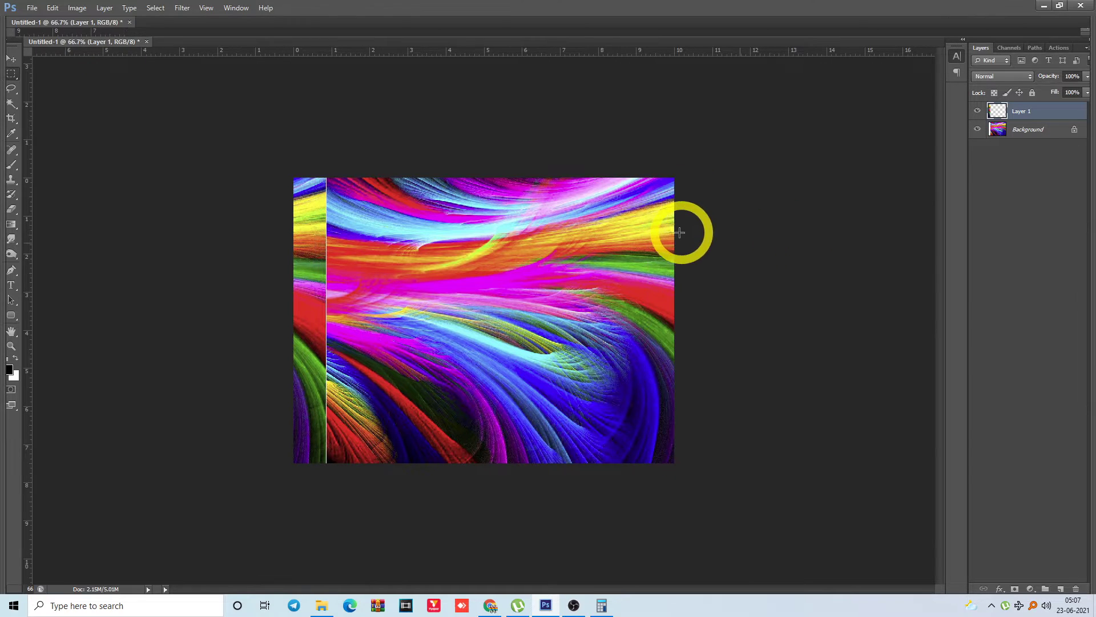
Undo the strip's paste, the image move and the cut, back to the uncut picture with its right-edge strip selected
key("Tab")
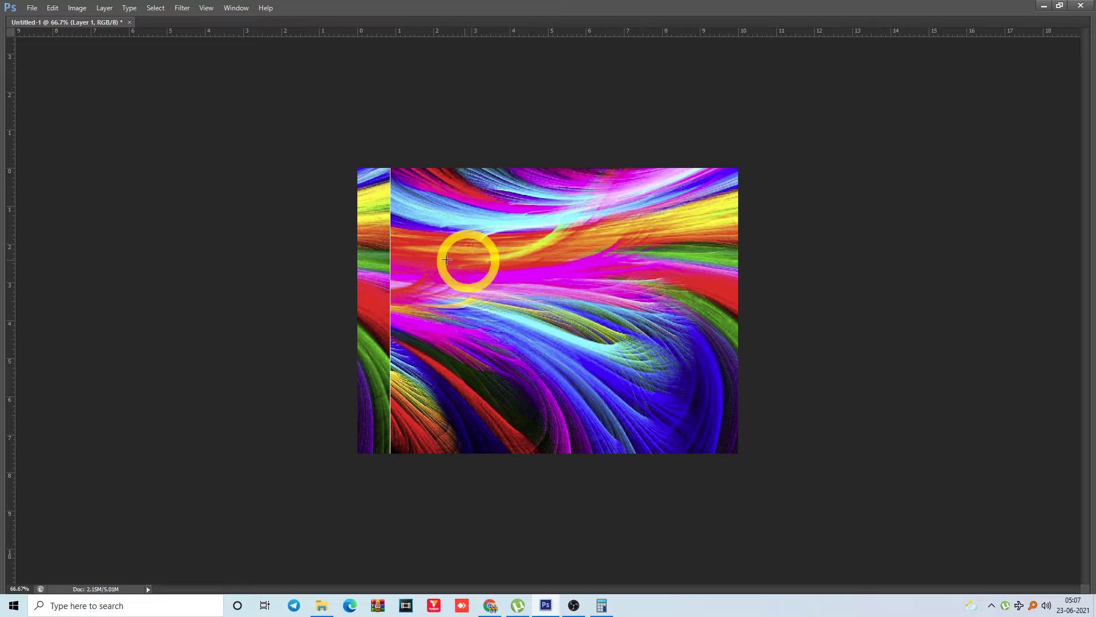
key("ctrl+minus")
key("ctrl+minus")
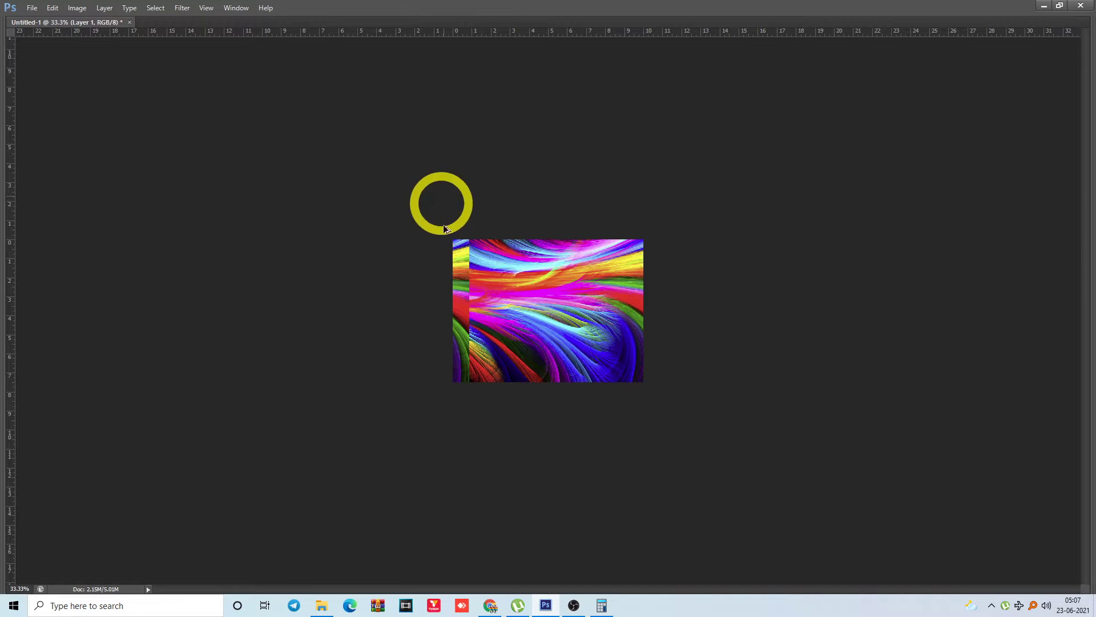
key("Delete")
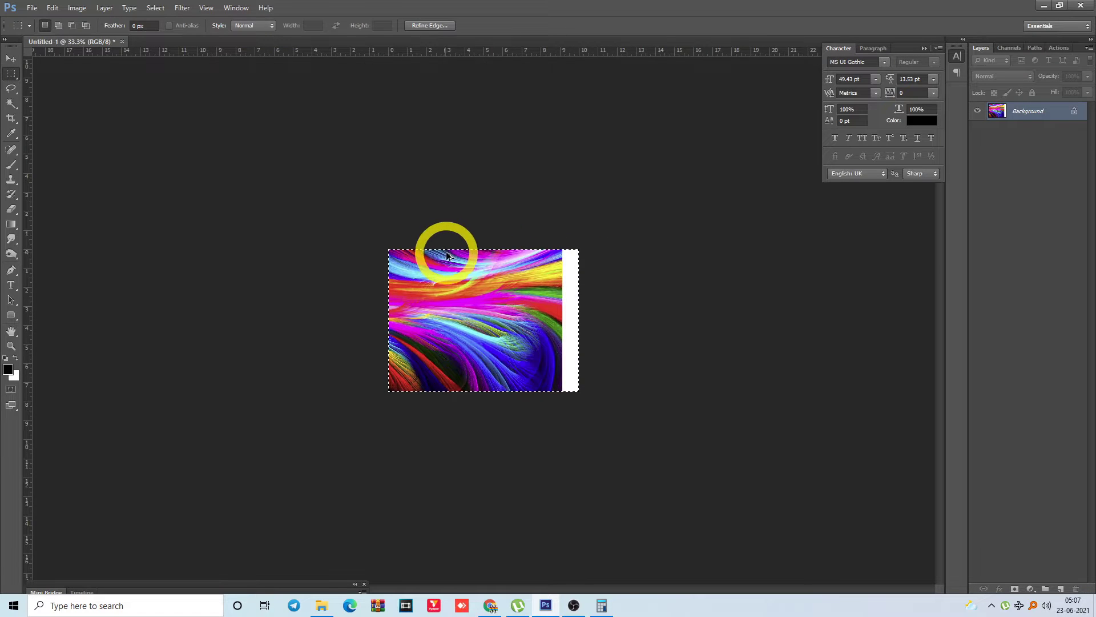
key("ctrl+alt+z")
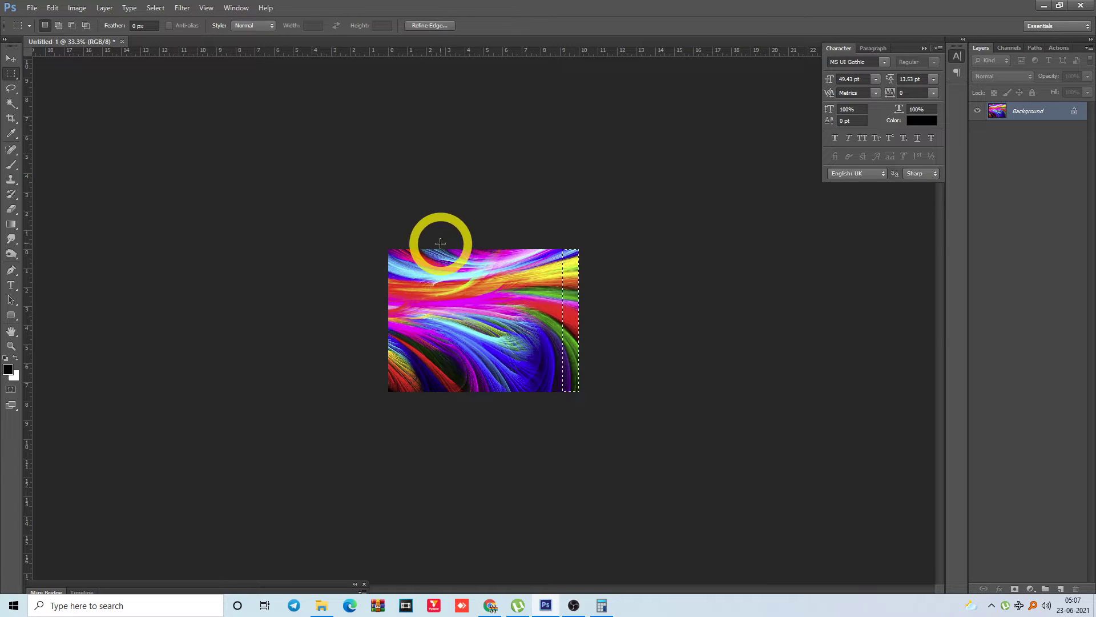
key("alt+t")
key("Up")
key("Up")
key("Up")
key("Right")
key("Up")
key("Return")
type("0")
key("Return")
Preview the Offset filter on the whole image with 100 pixels horizontal, 0 pixels vertical and Wrap Around, and examine the seam
key("alt+t")
key("Up")
key("Up")
key("Up")
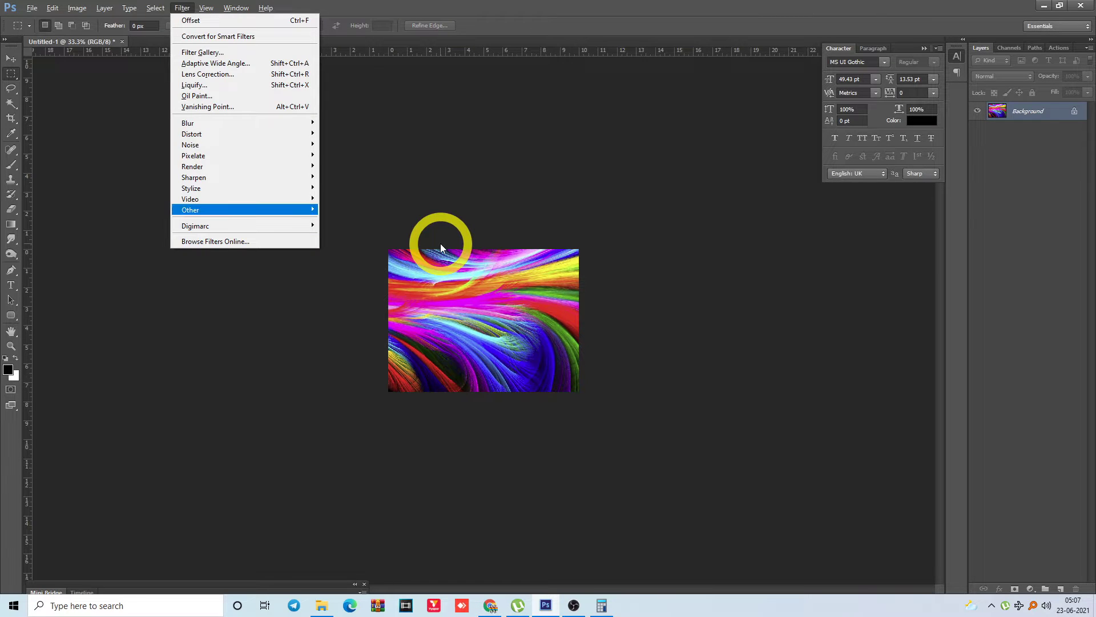
key("Right")
key("Up")
key("Return")
type("0")
key("Tab")
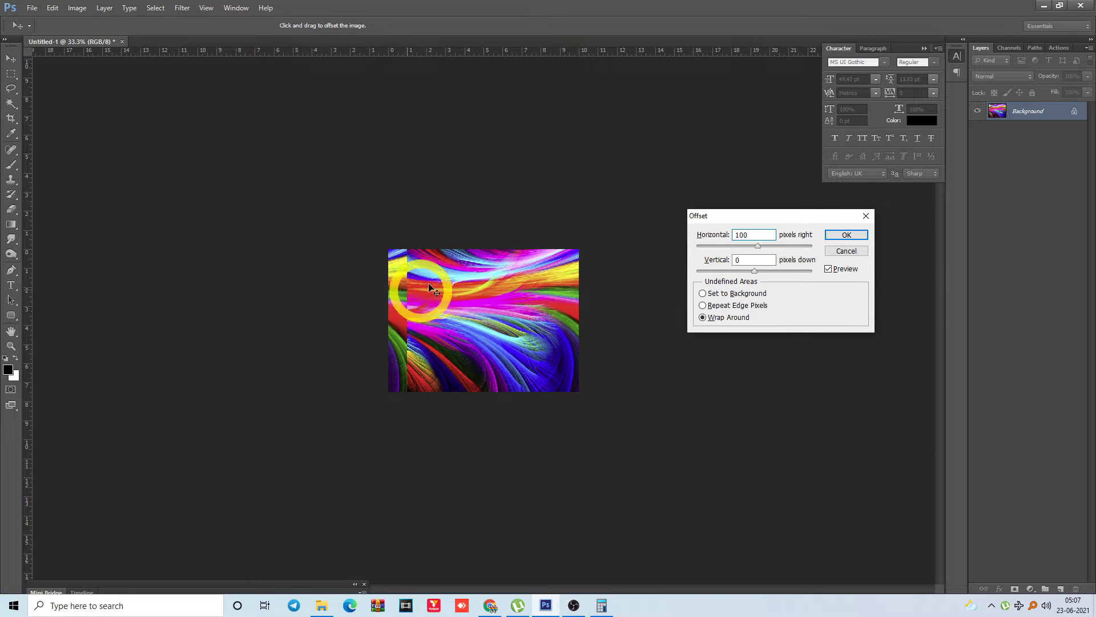
scroll(420, 291, "up", 5)
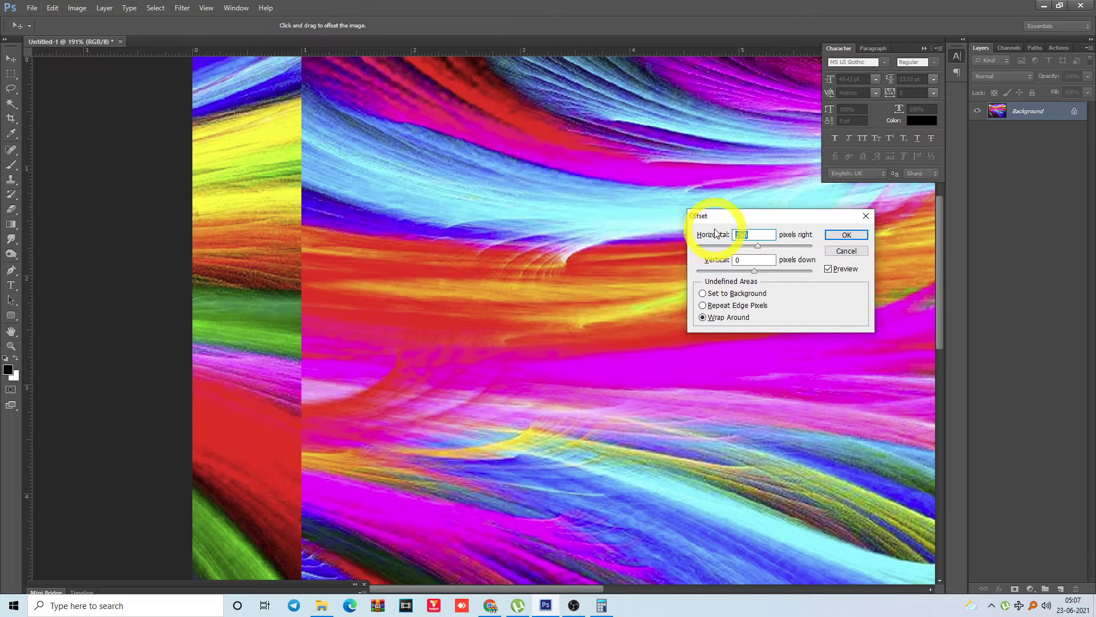
Set the horizontal offset to 500 pixels and inspect the seam in the middle of the image
key("ctrl+minus")
key("ctrl+minus")
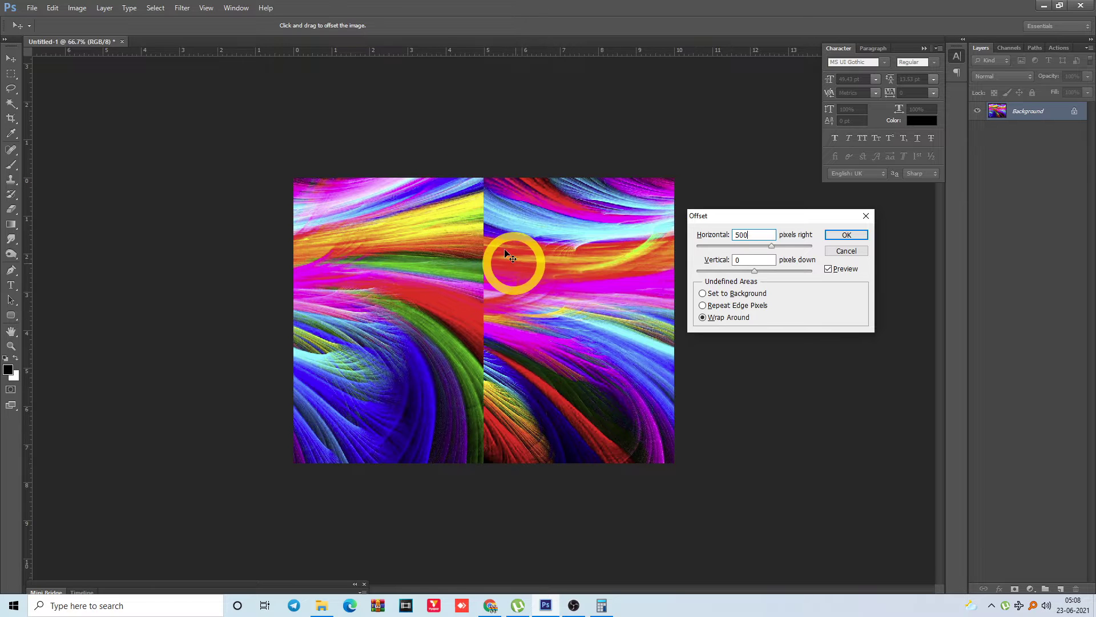
scroll(494, 238, "up", 5)
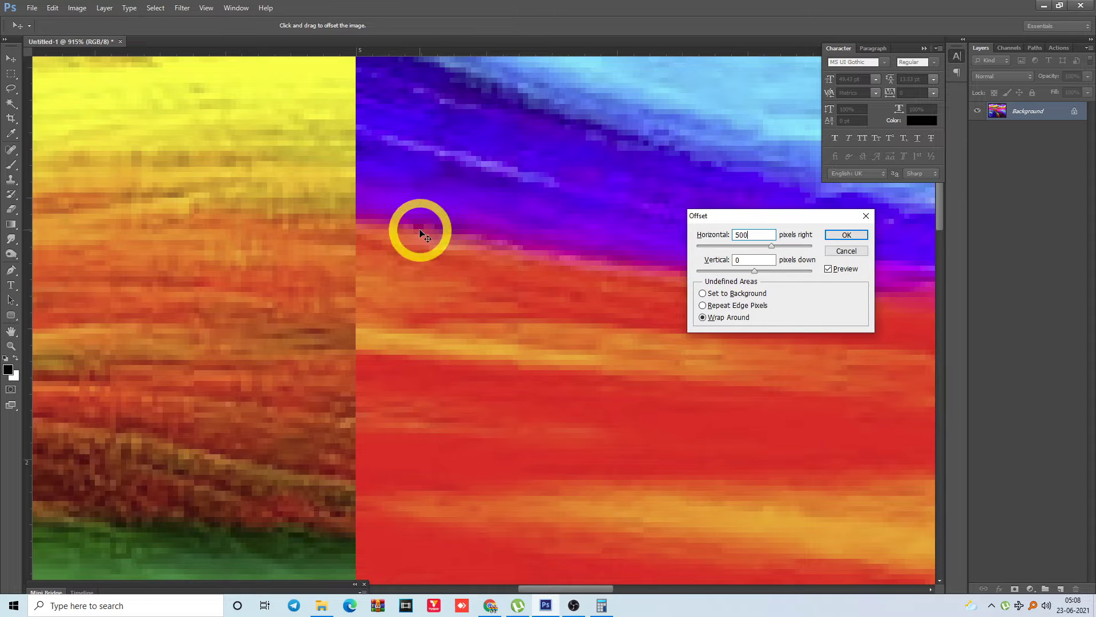
scroll(420, 231, "down", 4)
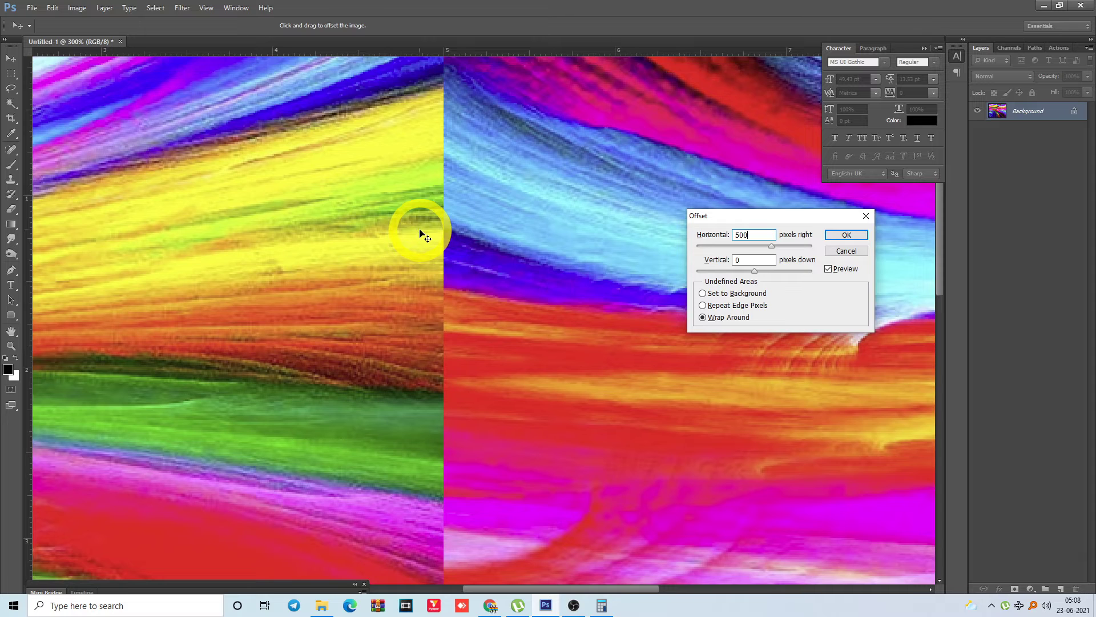
scroll(420, 230, "down", 3)
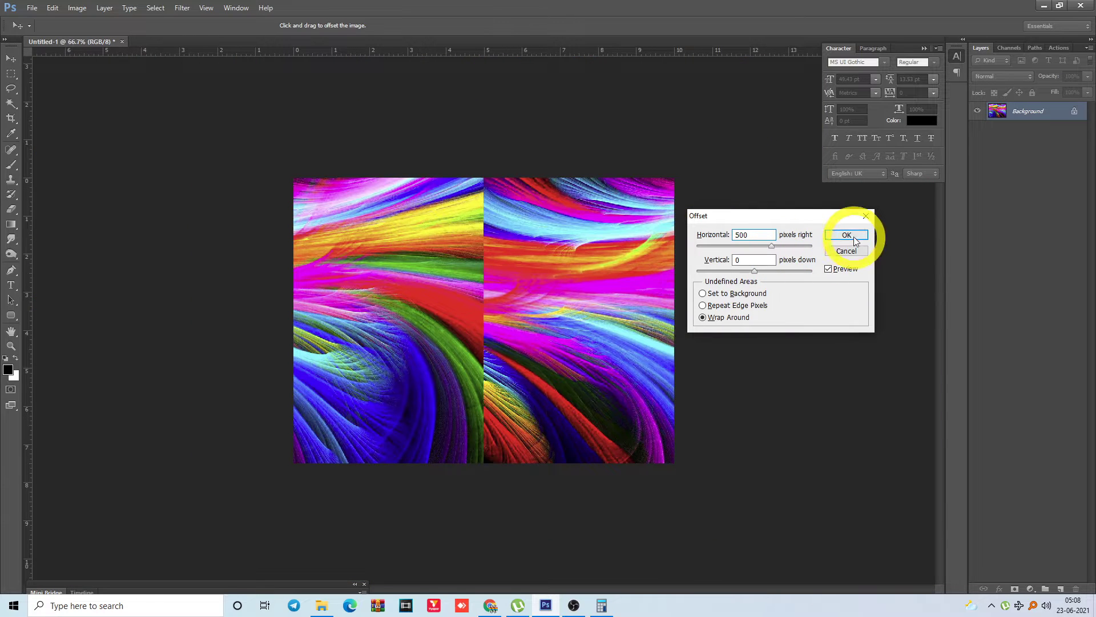
Set the horizontal offset to 198 pixels and apply the Offset filter with Wrap Around
mouse_move(750, 249)
left_mouse_down()
mouse_move(738, 251)
mouse_move(778, 249)
mouse_move(736, 249)
mouse_move(765, 253)
left_mouse_up()
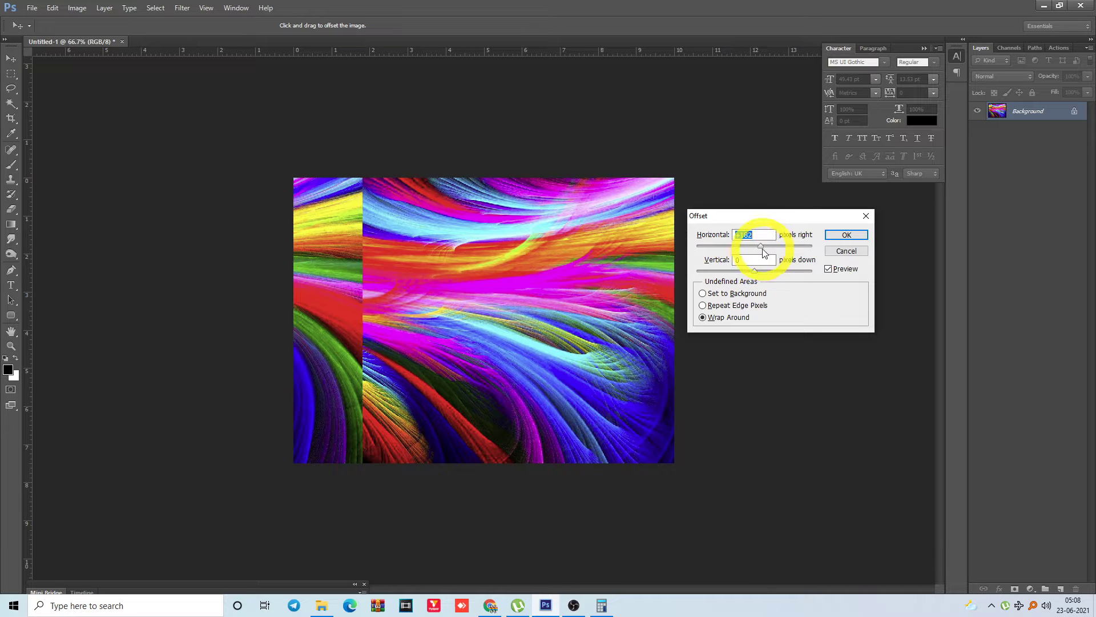
mouse_move(764, 245)
left_mouse_down()
mouse_move(779, 247)
mouse_move(711, 246)
mouse_move(777, 253)
mouse_move(761, 246)
left_mouse_up()
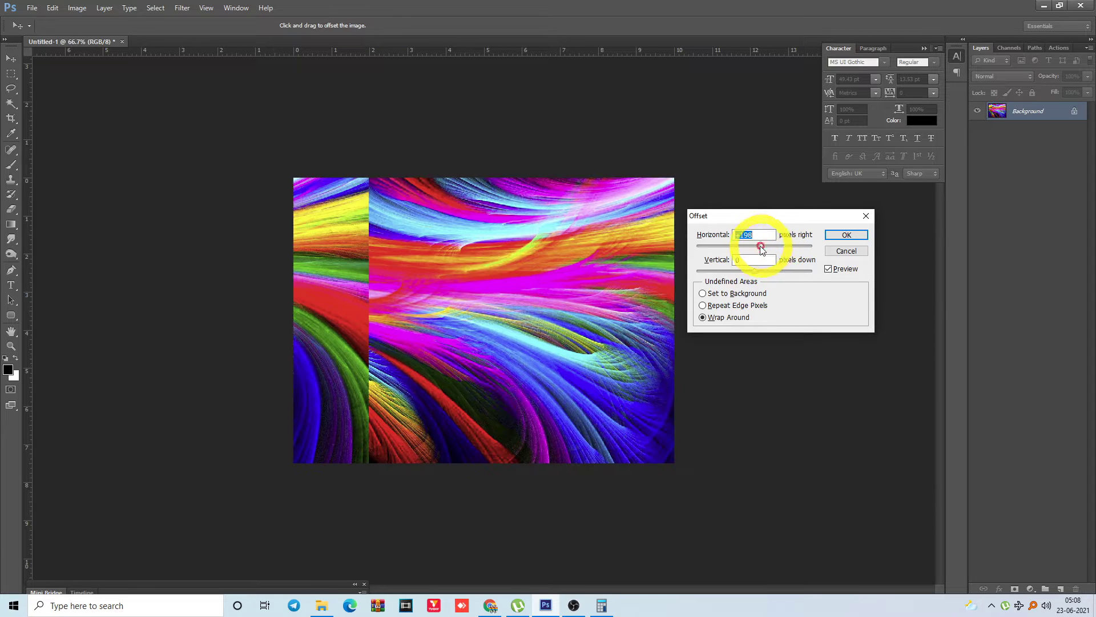
left_click(848, 234)
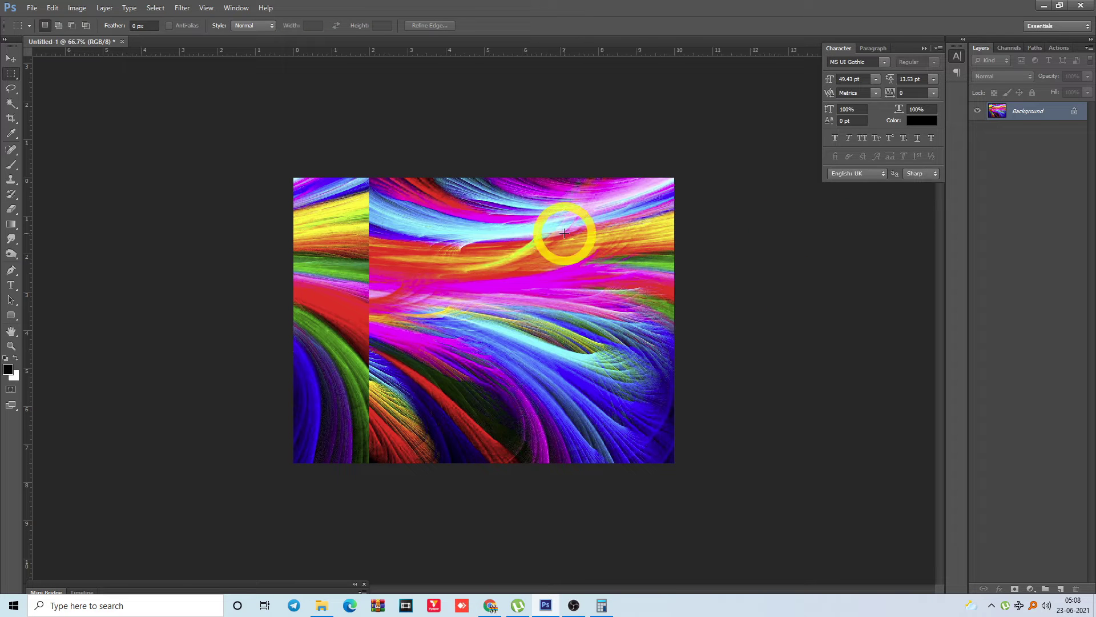
Select the whole image and reapply the last Offset filter twice
left_click_drag(241, 125, 483, 370)
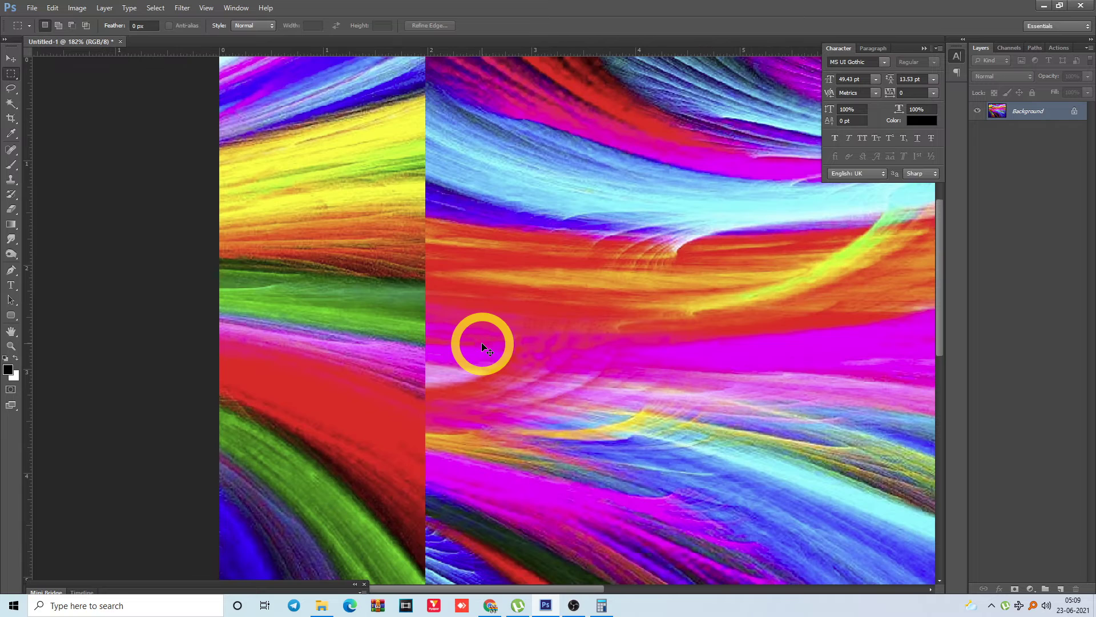
key("ctrl+minus")
key("ctrl+minus")
key("ctrl+a")
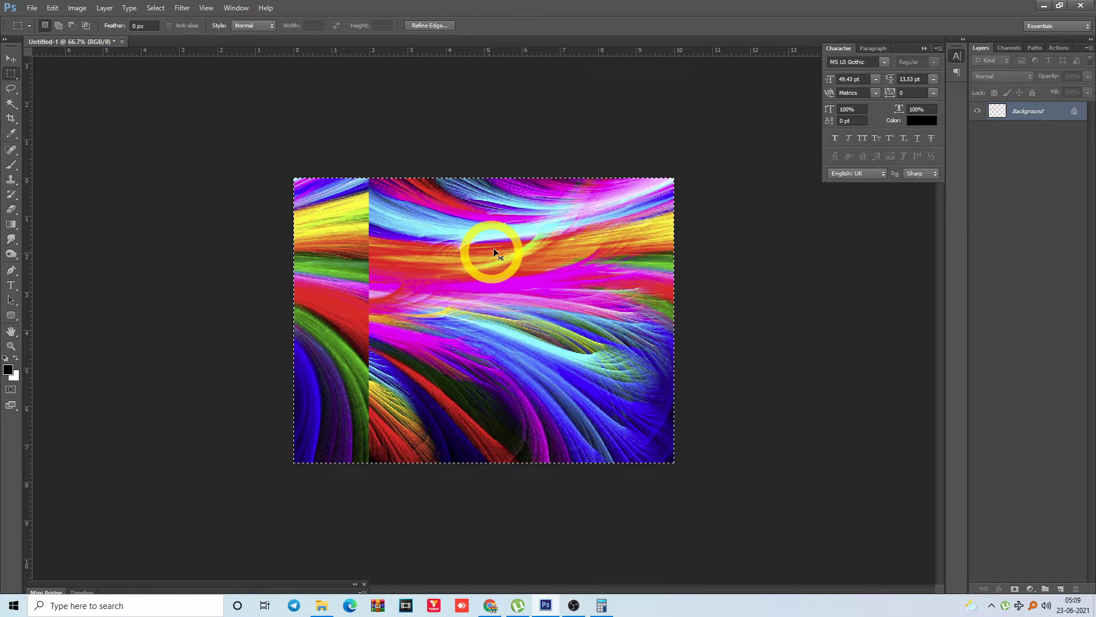
key("ctrl+f")
key("ctrl+f")
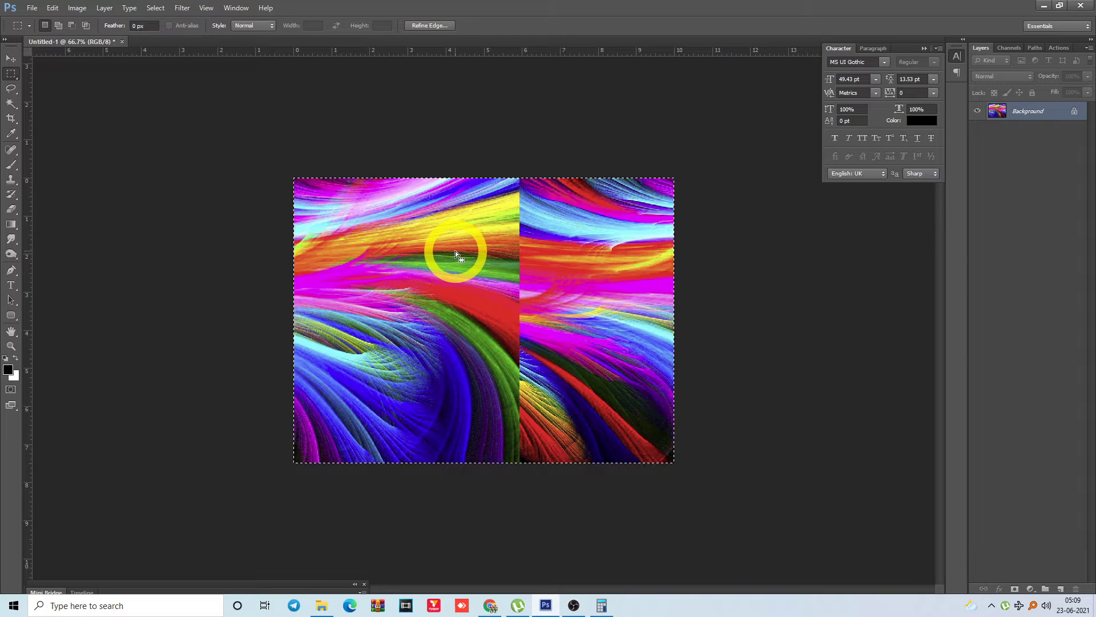
Choose the Clone Stamp tool and set its brush size to 150 pixels
key("s")
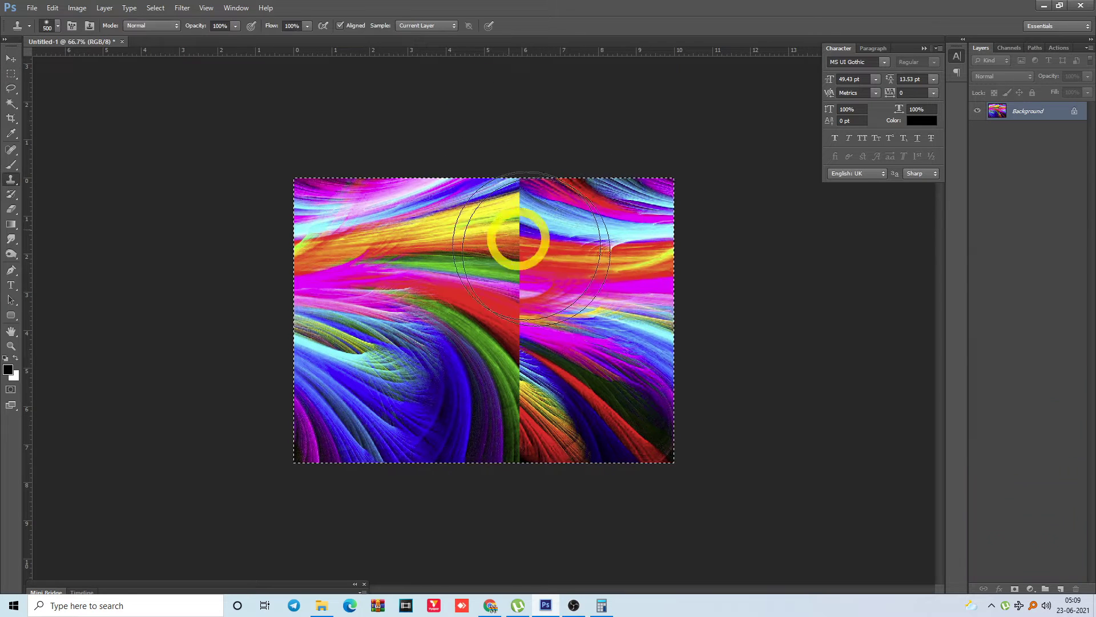
key("bracketleft")
key("bracketleft")
key("bracketleft")
key("bracketleft")
key("bracketleft")
key("bracketleft")
key("bracketleft")
key("bracketleft")
key("bracketleft")
key("bracketleft")
key("bracketleft")
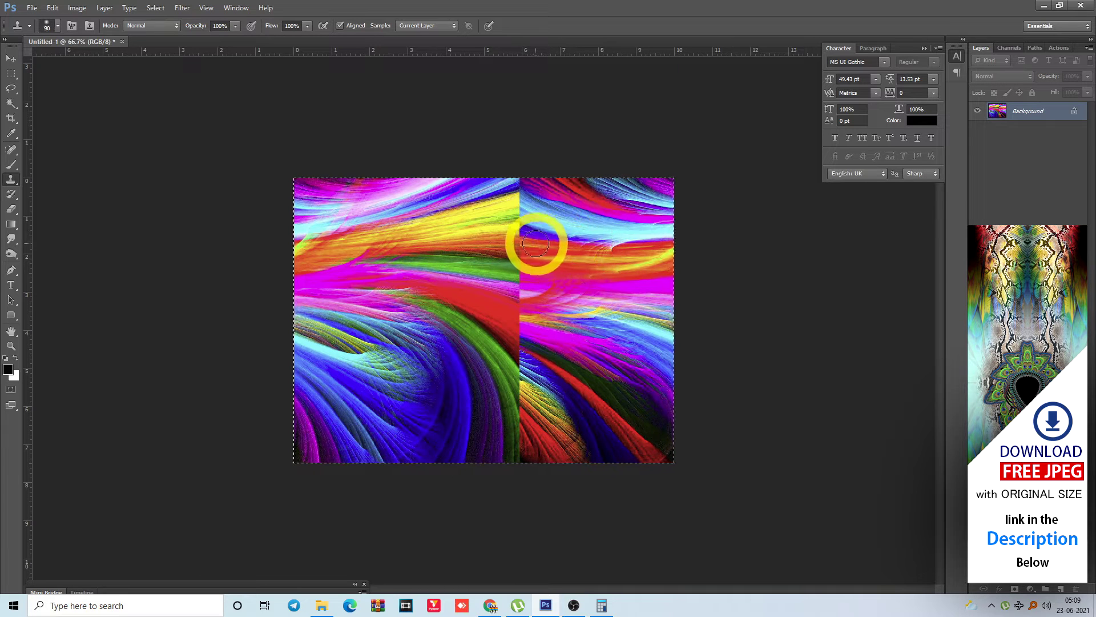
key("bracketright")
key("bracketright")
key("bracketright")
key("bracketright")
key("bracketright")
Clone nearby orange and yellow texture over the upper part of the vertical seam to blend both sides
key("ctrl+space")
left_click_drag(419, 134, 585, 451)
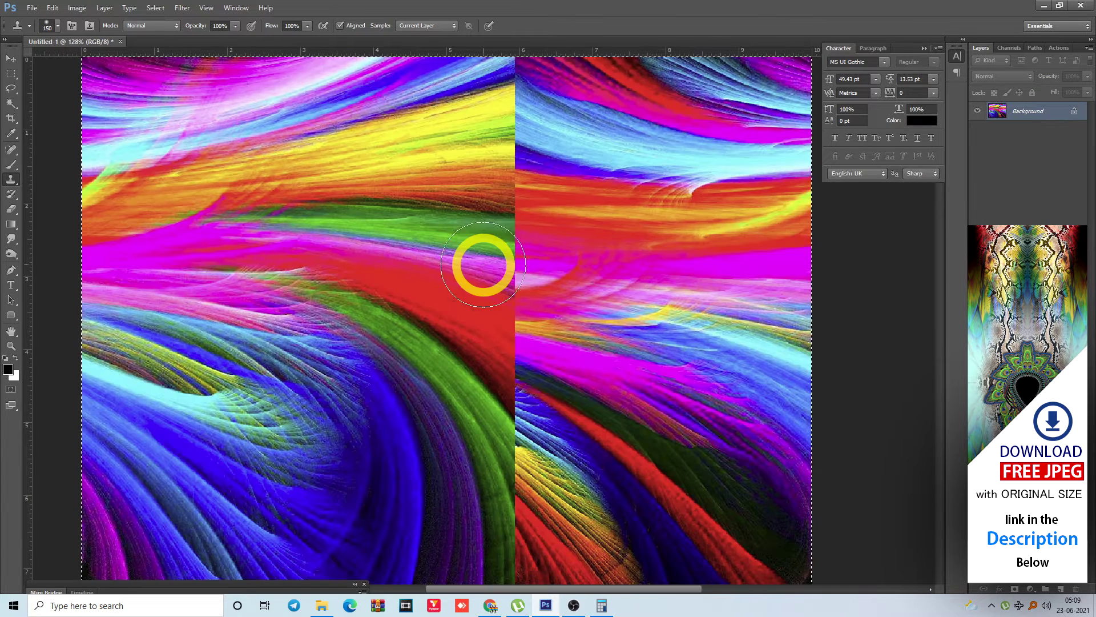
key("ctrl+minus")
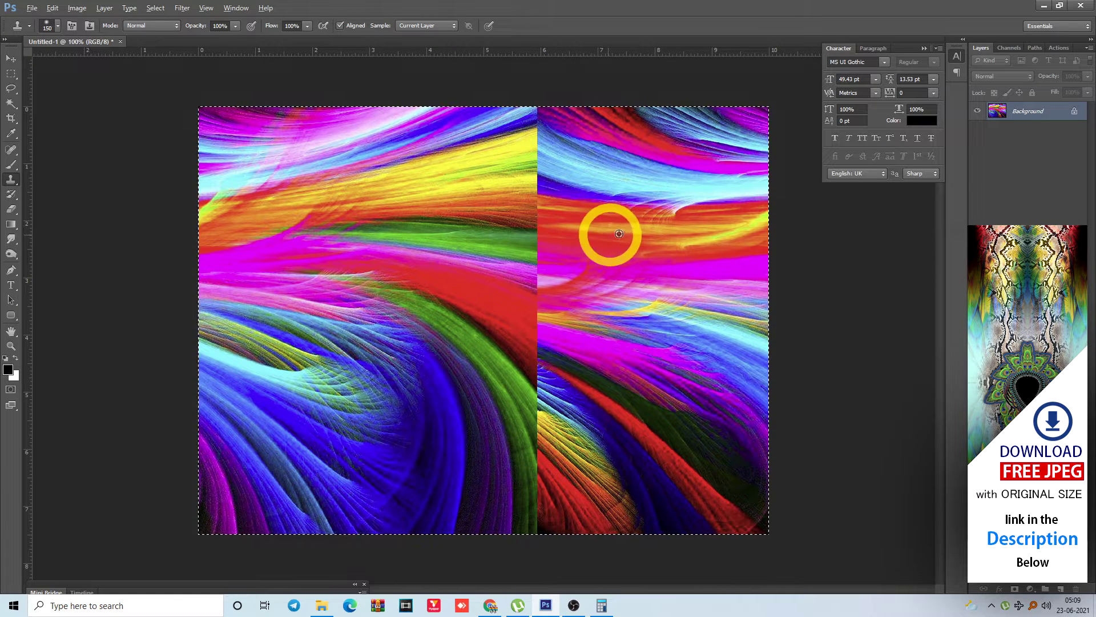
mouse_move(524, 223)
left_mouse_down()
mouse_move(547, 230)
mouse_move(533, 210)
mouse_move(551, 209)
left_mouse_up()
left_click(607, 176, "alt")
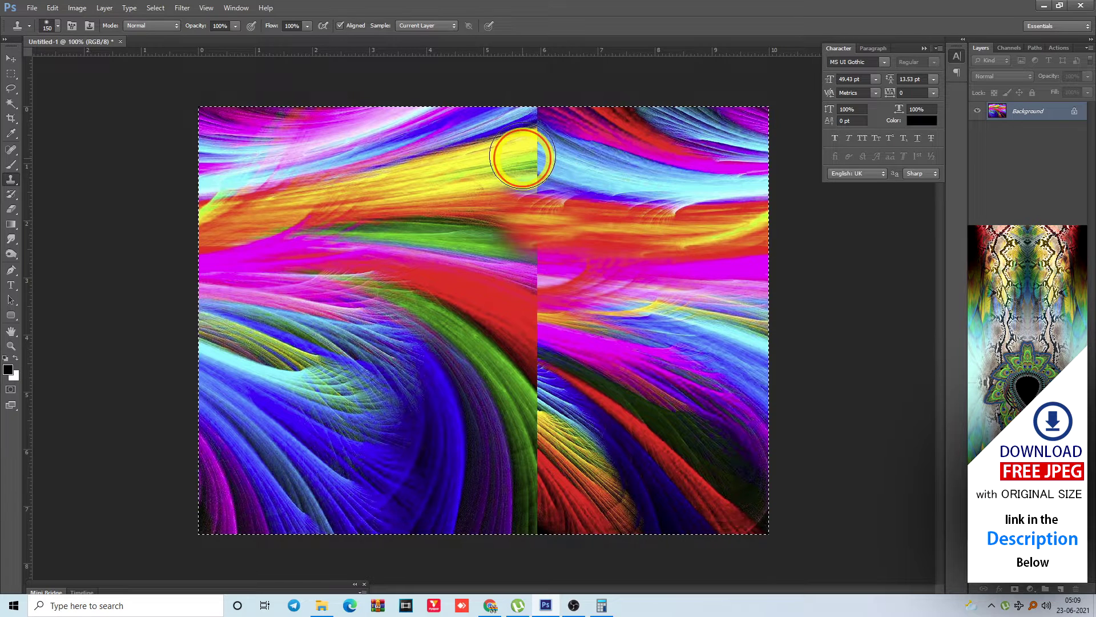
mouse_move(522, 161)
left_mouse_down()
mouse_move(548, 160)
mouse_move(556, 168)
mouse_move(485, 197)
mouse_move(358, 189)
mouse_move(450, 196)
mouse_move(567, 153)
mouse_move(467, 174)
mouse_move(538, 150)
left_mouse_up()
left_click(381, 200, "alt")
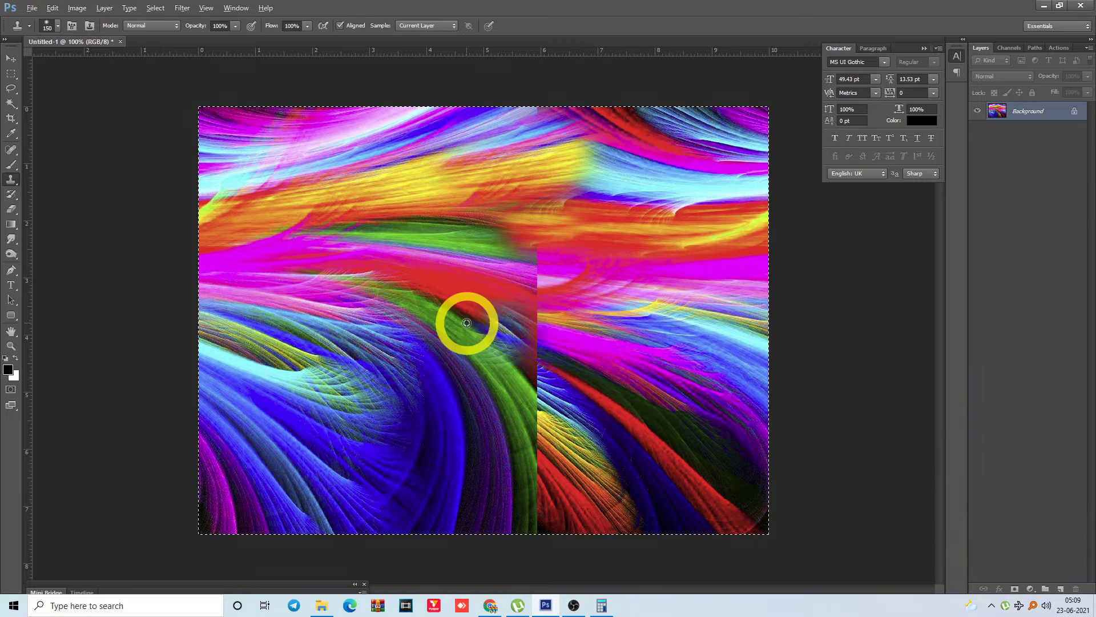
Clone the green and pink bands across the middle of the vertical seam, undoing the trial strokes
left_click(441, 259, "alt")
mouse_move(557, 295)
left_mouse_down()
mouse_move(582, 303)
mouse_move(537, 282)
mouse_move(582, 301)
mouse_move(453, 233)
mouse_move(571, 270)
left_mouse_up()
left_click(453, 224, "alt")
key("ctrl+z")
left_click(444, 230, "alt")
left_click(516, 247)
key("ctrl+z")
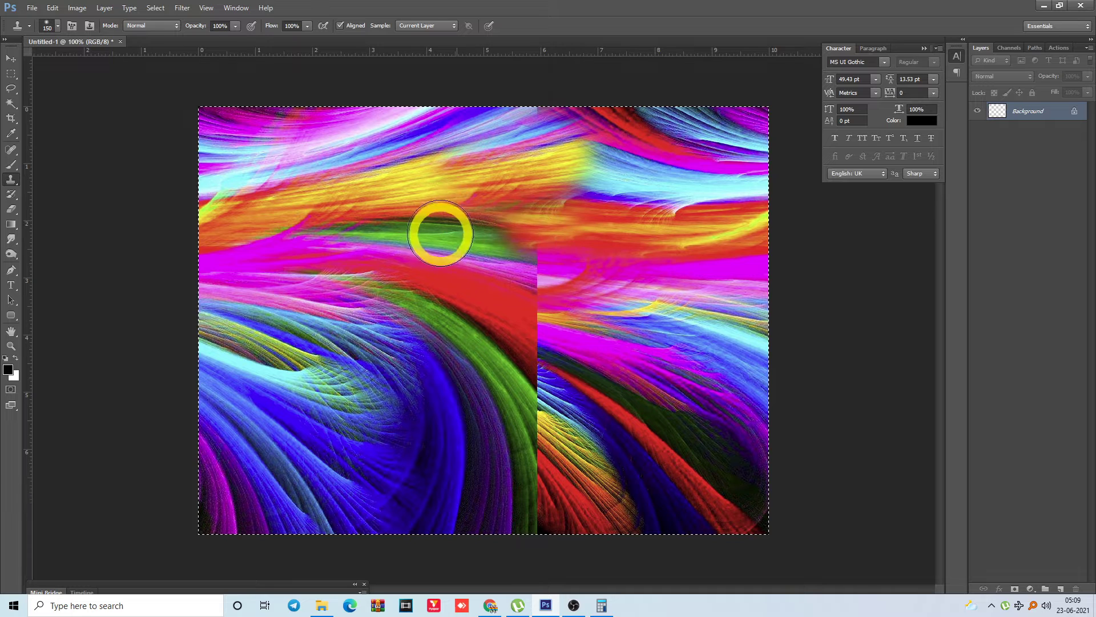
mouse_move(528, 246)
left_mouse_down()
mouse_move(572, 278)
mouse_move(583, 271)
mouse_move(539, 281)
mouse_move(626, 362)
mouse_move(596, 345)
left_mouse_up()
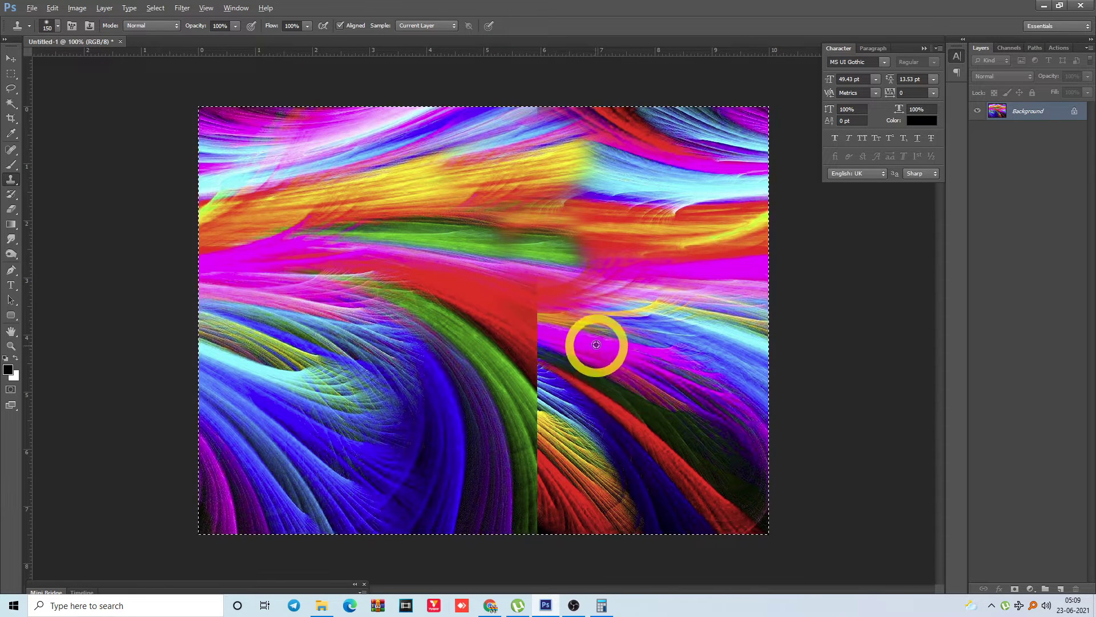
Clone the pink and green bands across the lower middle of the vertical seam to blend both sides
left_click(629, 368, "alt")
left_click(531, 329)
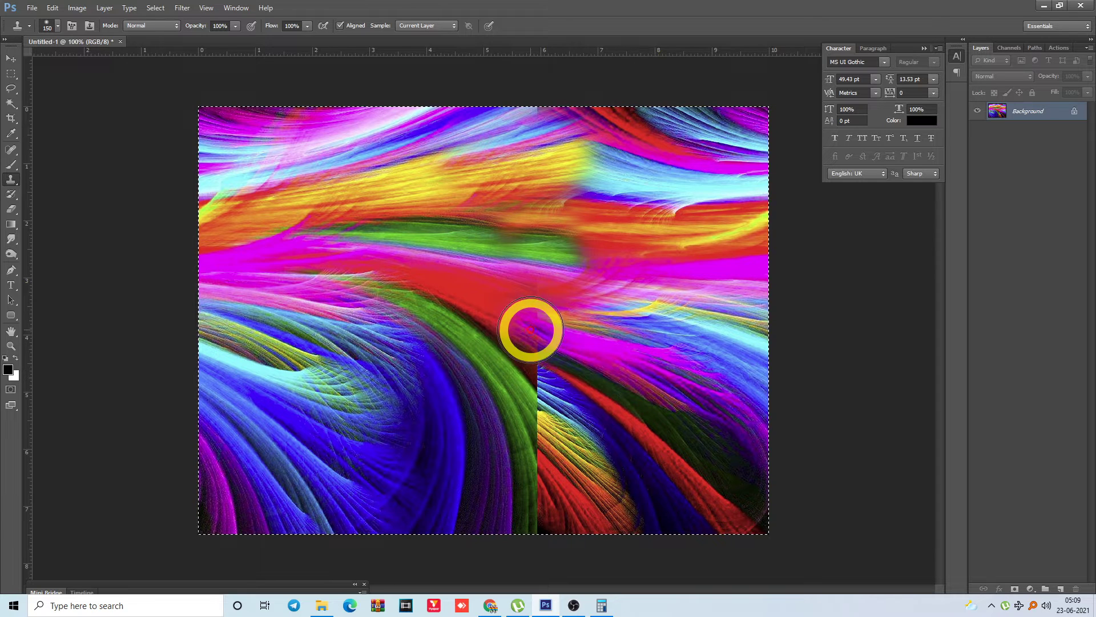
mouse_move(534, 333)
left_mouse_down()
mouse_move(499, 301)
mouse_move(542, 302)
mouse_move(588, 344)
mouse_move(445, 390)
mouse_move(483, 364)
left_mouse_up()
left_click(535, 381)
Clone the yellow and red strands near the image's lower edge over the remaining vertical seam
left_click(555, 462, "alt")
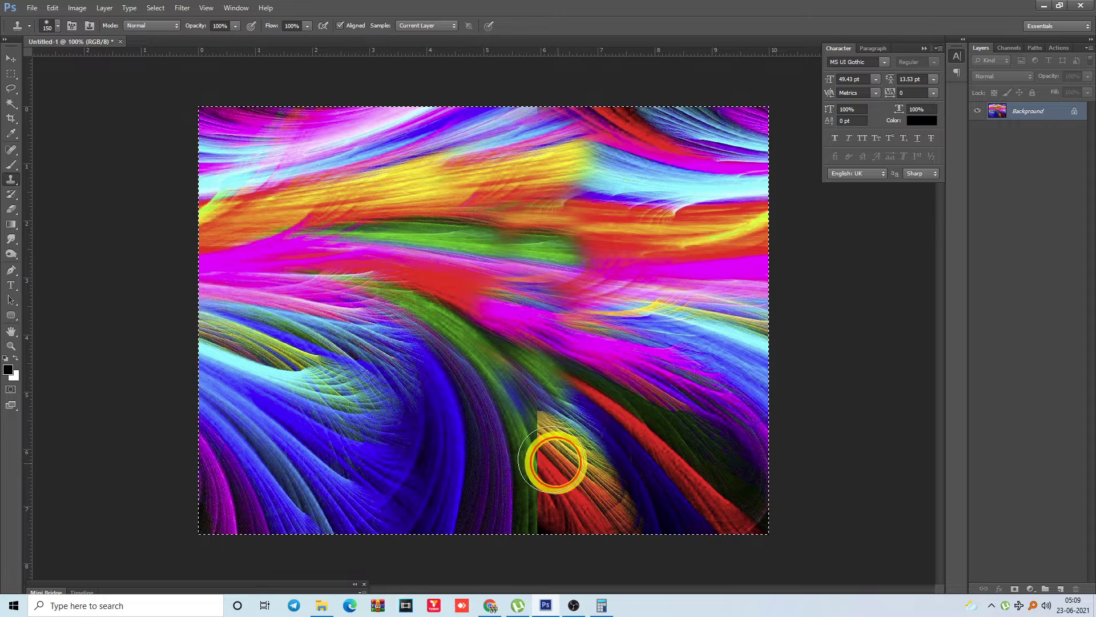
mouse_move(552, 462)
left_mouse_down()
mouse_move(522, 433)
mouse_move(537, 440)
mouse_move(524, 418)
mouse_move(440, 395)
mouse_move(457, 413)
mouse_move(446, 422)
mouse_move(432, 397)
mouse_move(452, 374)
mouse_move(497, 450)
left_mouse_up()
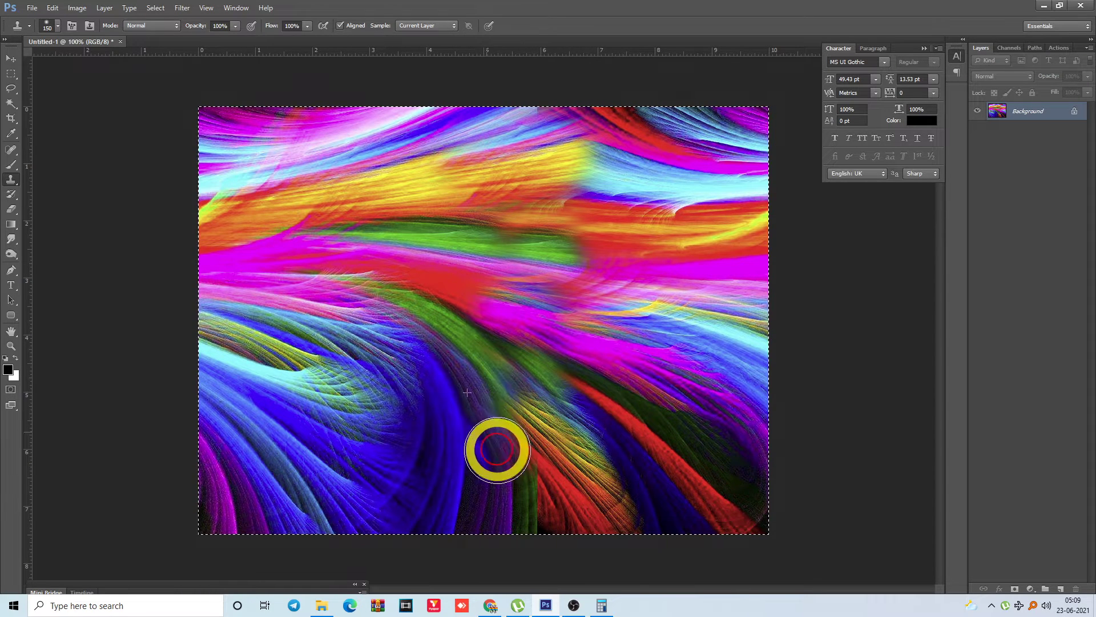
left_click(559, 476, "alt")
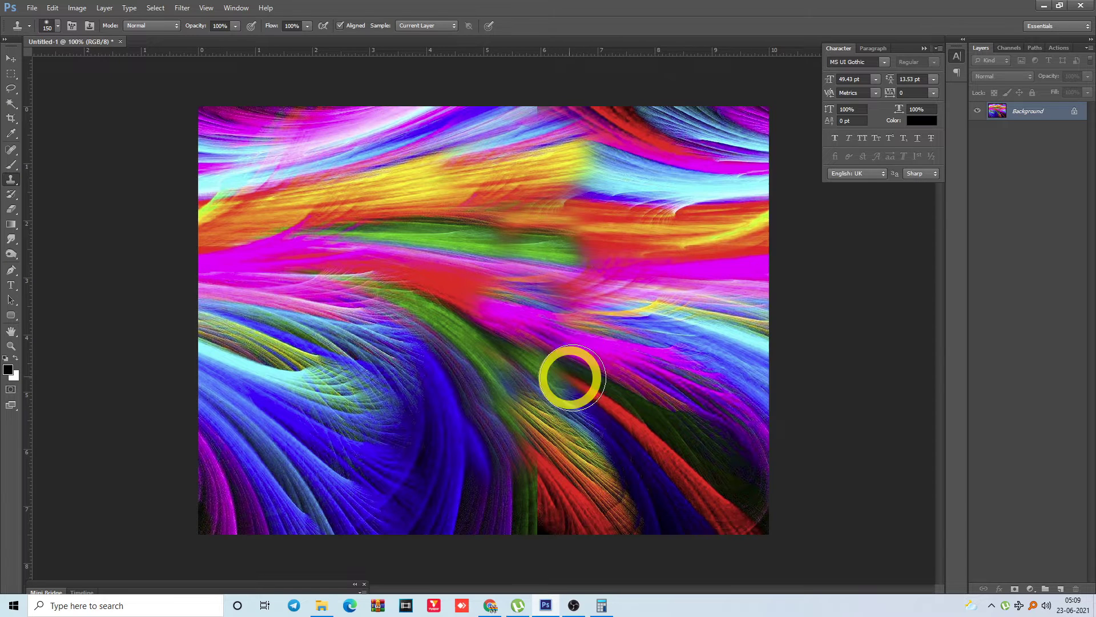
left_click_drag(585, 378, 583, 381)
Select the whole image and preview the Offset filter with a horizontal shift of 500 pixels right
key("l")
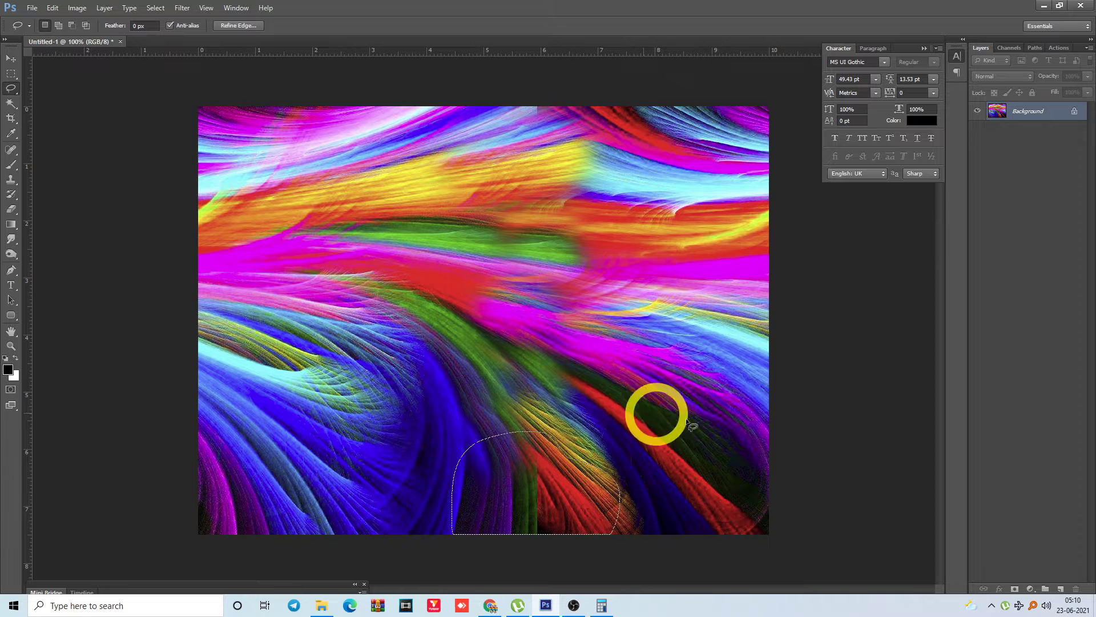
key("ctrl+a")
key("alt+t")
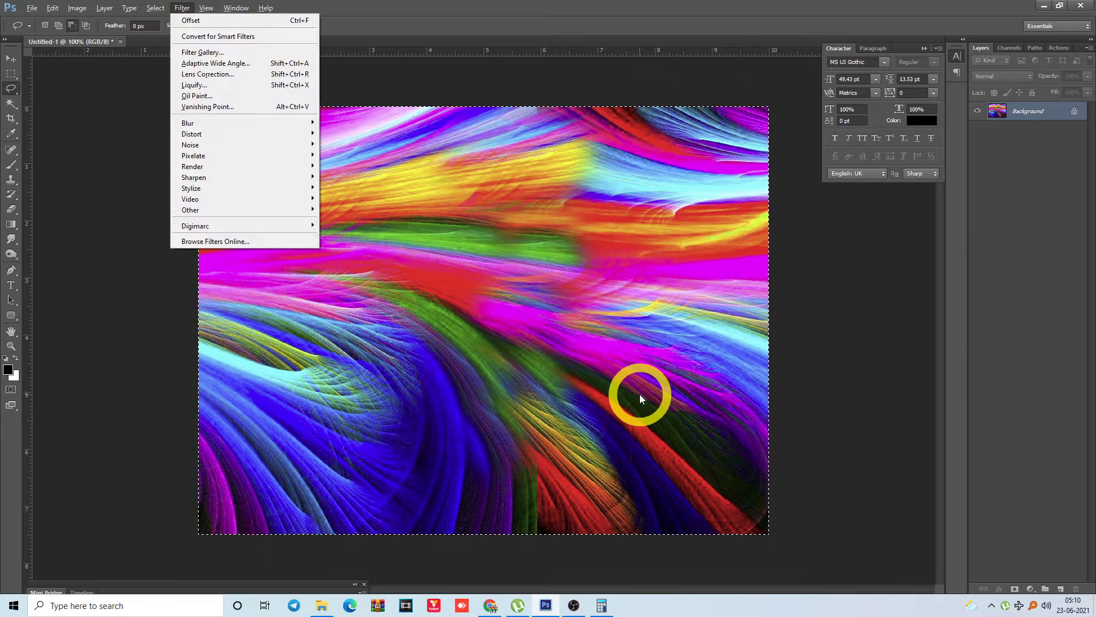
key("Up")
key("Up")
key("Up")
key("Right")
key("Up")
key("Return")
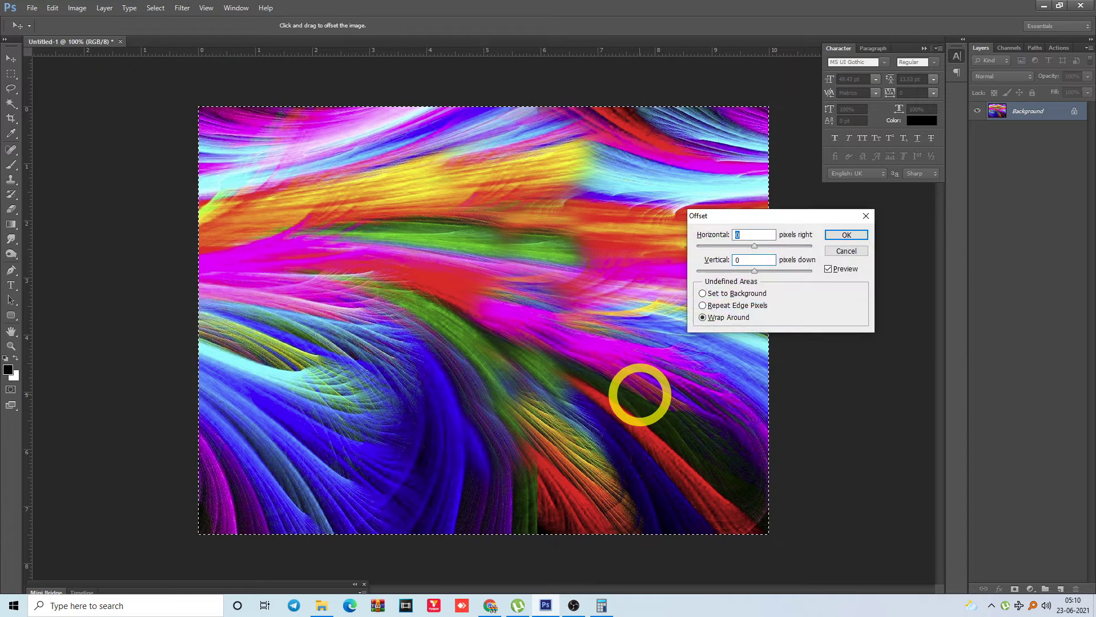
type("500")
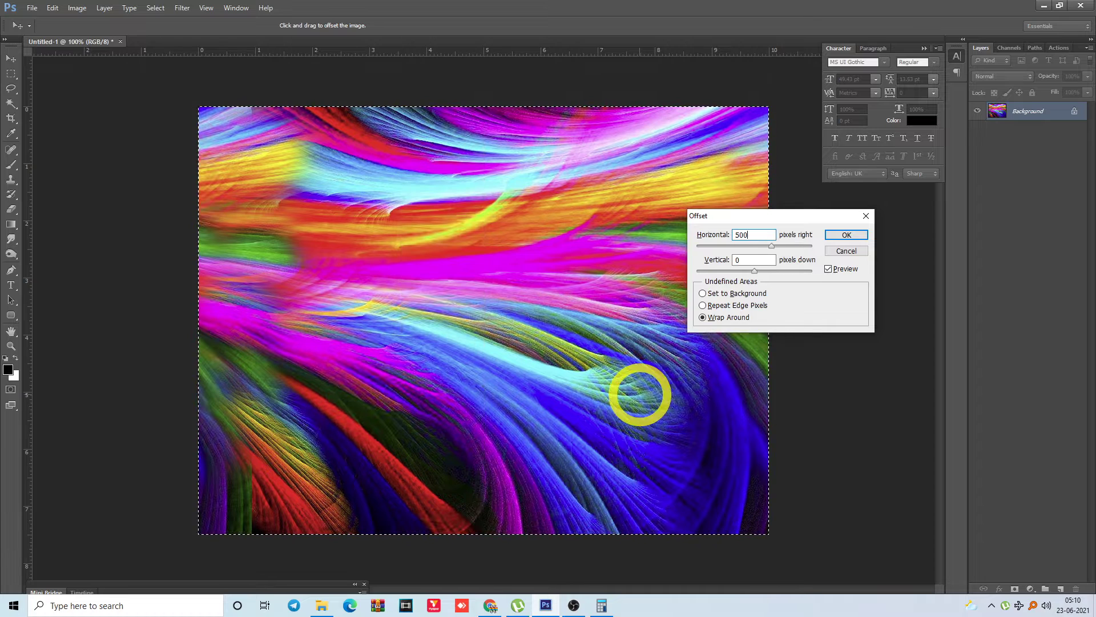
Return the horizontal offset to 0, set the vertical offset to +370 pixels and apply the wrap-around filter
key("Tab")
type("0")
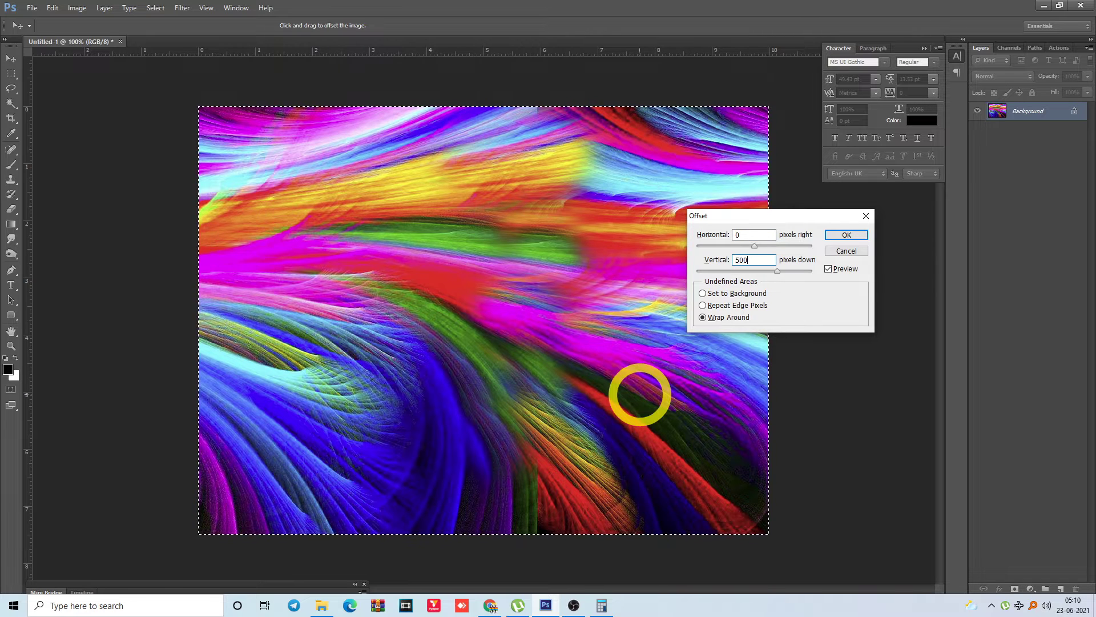
key("shift+Down")
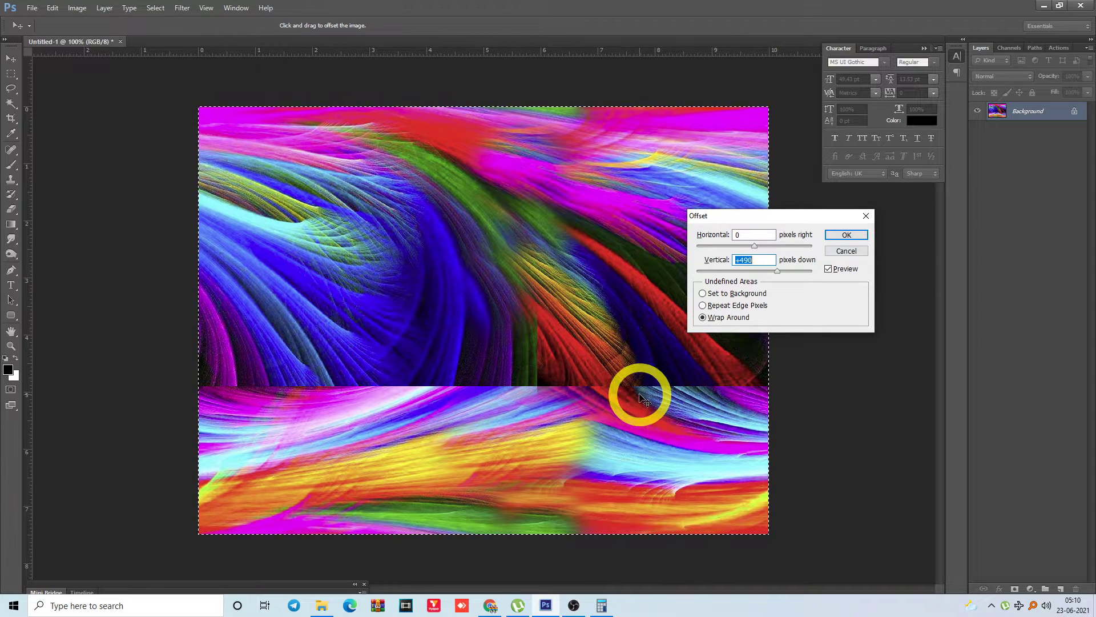
key("shift+Down")
key("shift+Down")
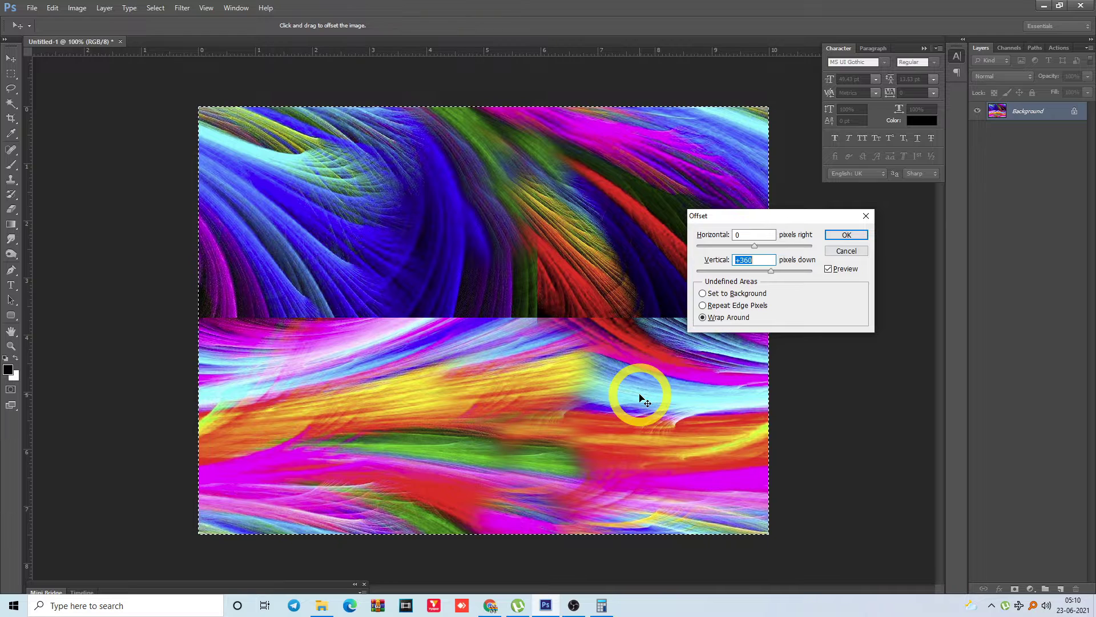
key("shift+Up")
key("Return")
Set the Clone Stamp brush to 200 pixels and clone blue streaks over the middle of the horizontal seam, undoing the last stroke
key("l")
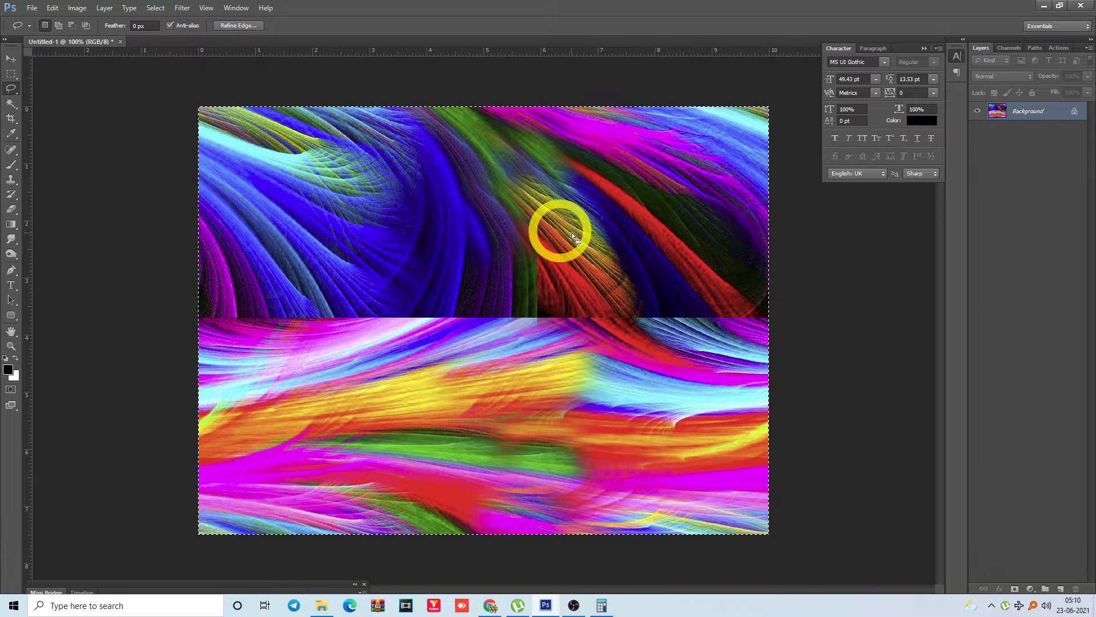
left_click(12, 182)
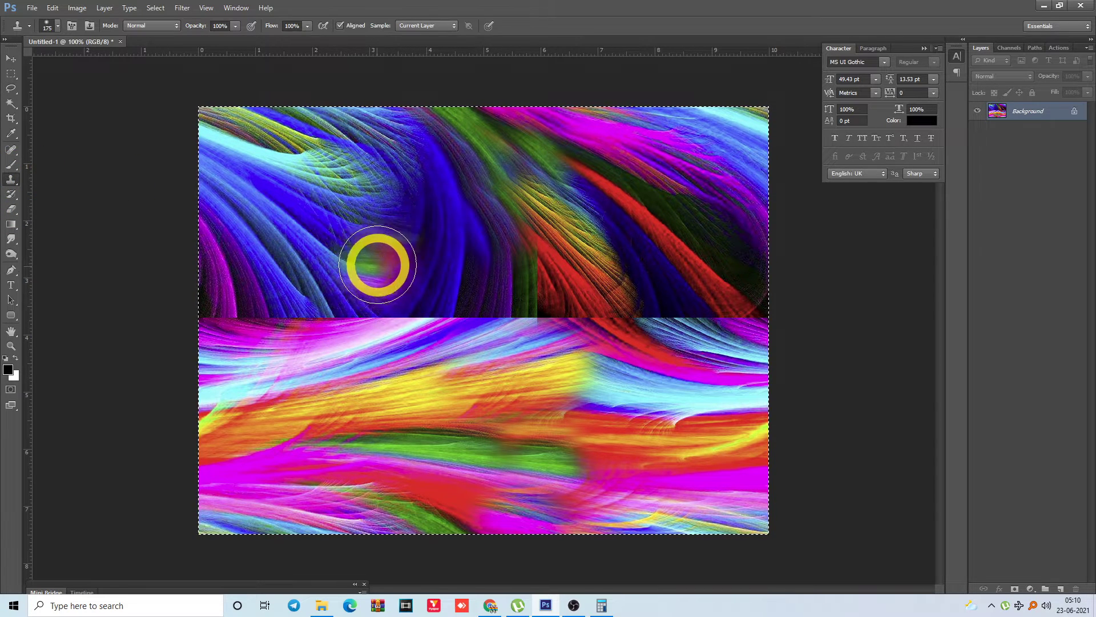
key("bracketleft")
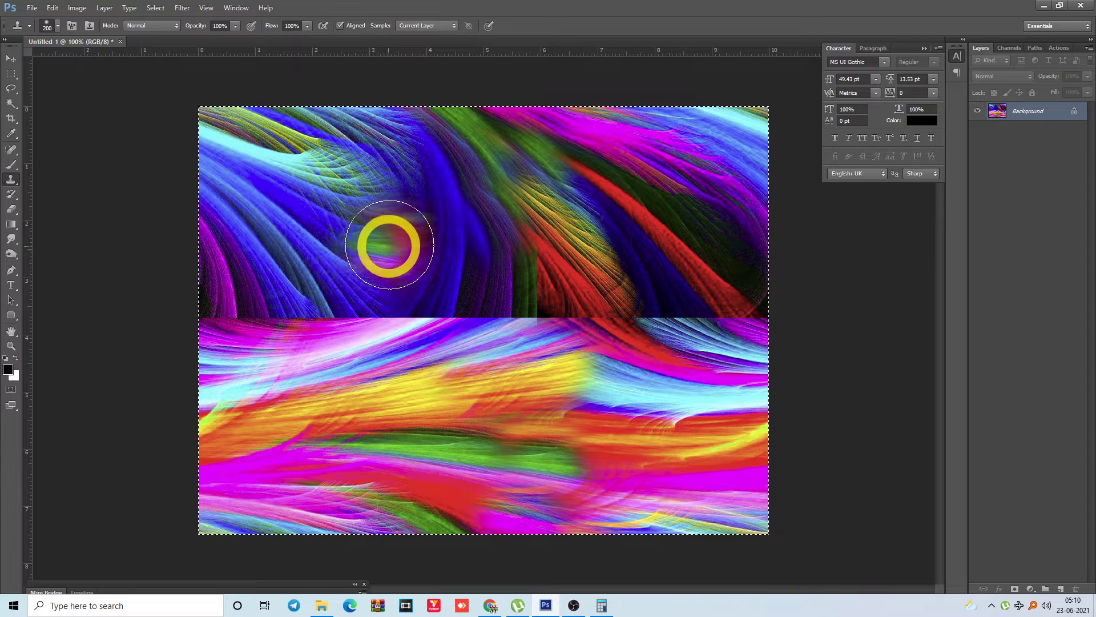
left_click(335, 246, "alt")
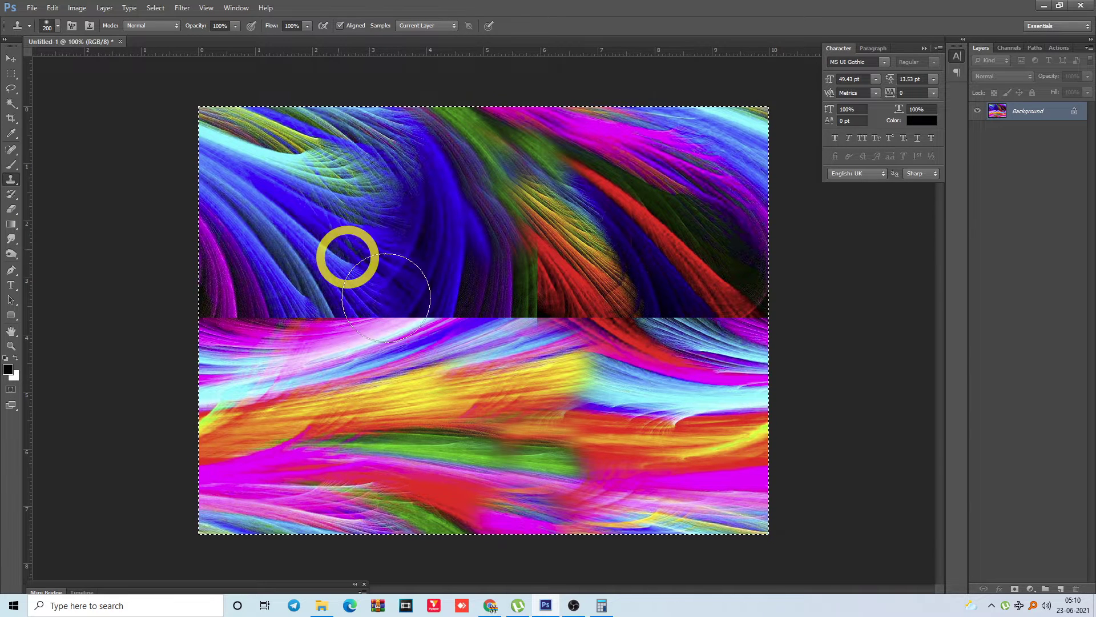
mouse_move(441, 343)
left_mouse_down()
mouse_move(399, 322)
mouse_move(440, 347)
mouse_move(551, 360)
mouse_move(542, 410)
mouse_move(525, 391)
mouse_move(562, 403)
mouse_move(541, 388)
mouse_move(660, 326)
mouse_move(583, 337)
mouse_move(544, 329)
mouse_move(552, 294)
left_mouse_up()
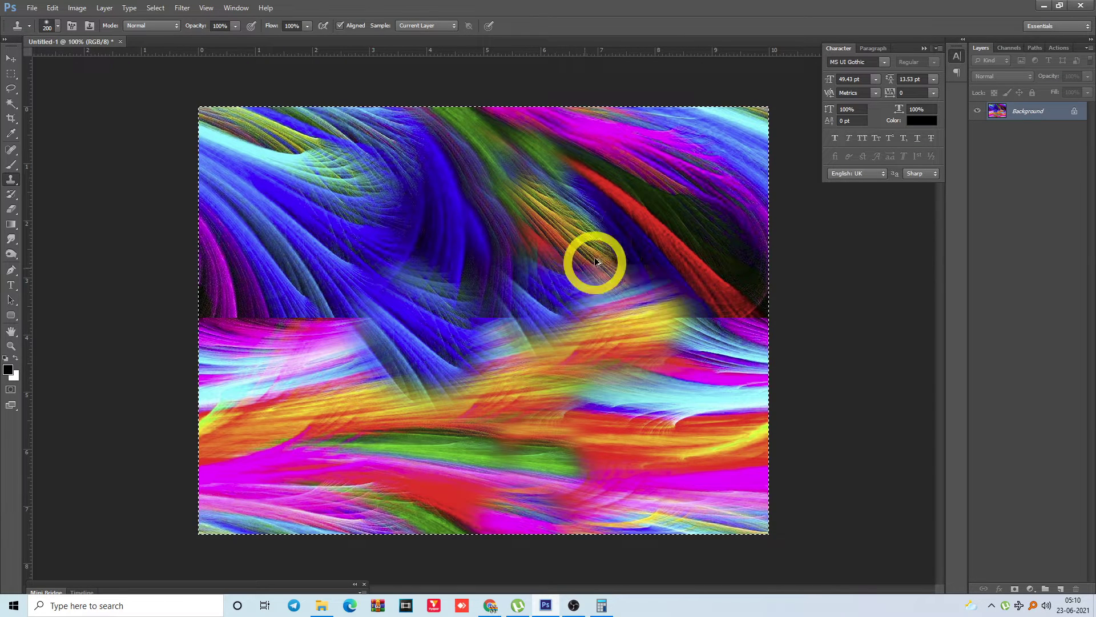
key("ctrl+z")
Clone the green and yellow strands over the horizontal seam from the image's centre toward its right side
left_click(508, 191, "alt")
mouse_move(547, 252)
left_mouse_down()
mouse_move(559, 279)
mouse_move(547, 279)
mouse_move(545, 302)
mouse_move(601, 288)
mouse_move(487, 330)
left_mouse_up()
left_click(570, 274, "alt")
left_click(569, 261, "alt")
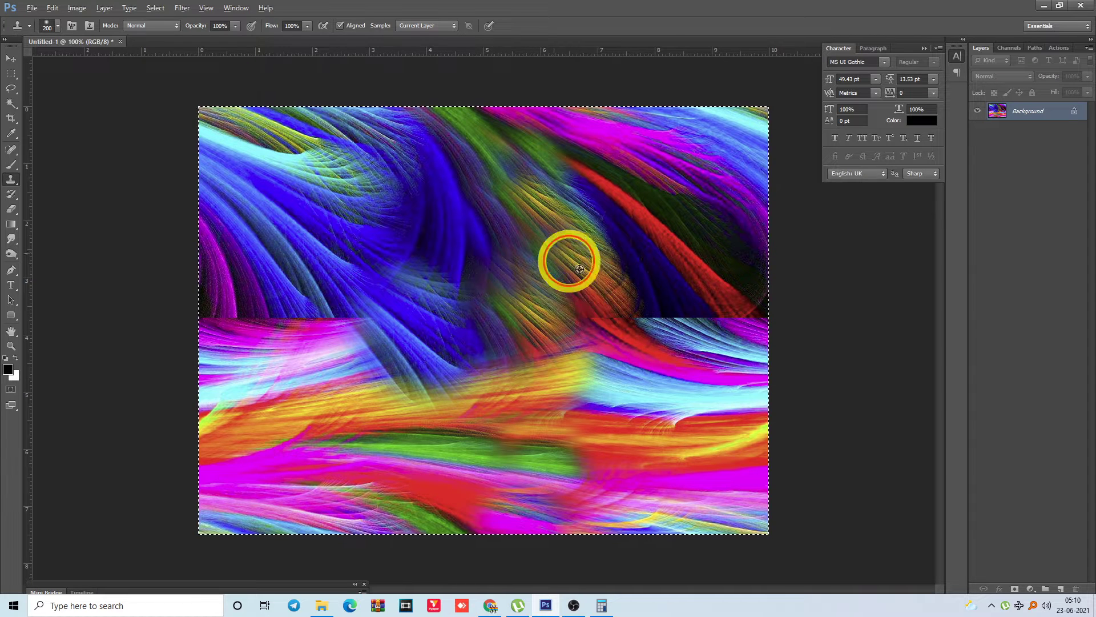
mouse_move(661, 320)
left_mouse_down()
mouse_move(626, 304)
mouse_move(619, 322)
mouse_move(660, 285)
mouse_move(695, 318)
left_mouse_up()
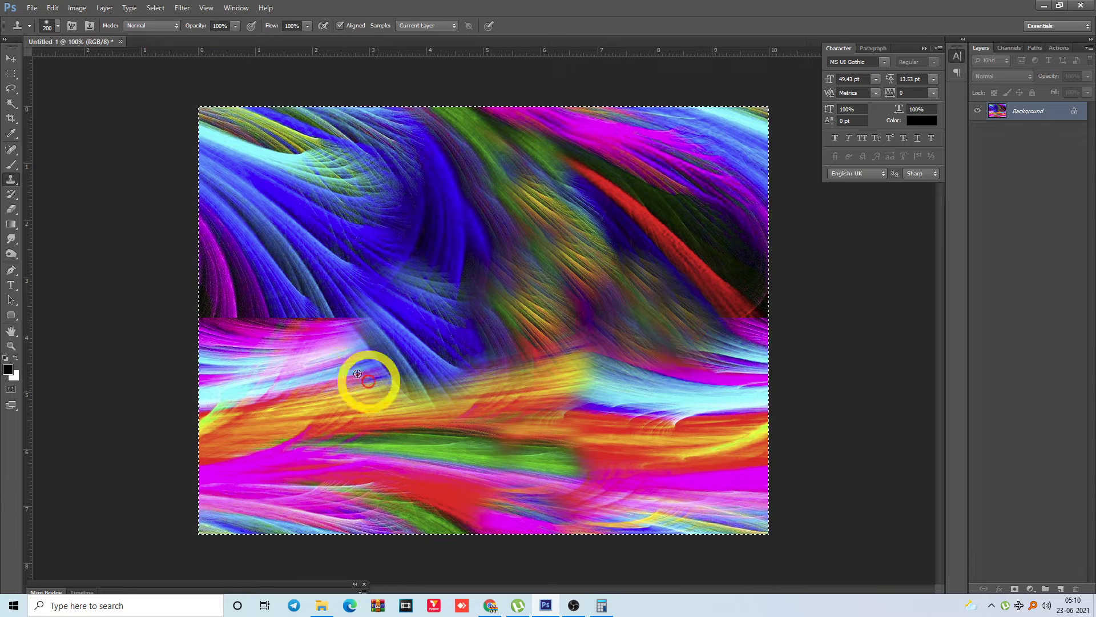
Clone neighbouring texture over the left and right ends of the horizontal seam
mouse_move(323, 320)
left_mouse_down()
mouse_move(290, 326)
mouse_move(338, 355)
mouse_move(370, 279)
mouse_move(392, 358)
mouse_move(474, 396)
mouse_move(331, 364)
mouse_move(285, 288)
mouse_move(287, 310)
mouse_move(289, 299)
mouse_move(307, 322)
mouse_move(289, 293)
mouse_move(216, 294)
mouse_move(209, 318)
mouse_move(217, 330)
mouse_move(230, 325)
mouse_move(221, 337)
mouse_move(234, 341)
mouse_move(215, 333)
mouse_move(229, 355)
mouse_move(223, 339)
mouse_move(238, 328)
mouse_move(219, 348)
mouse_move(326, 382)
mouse_move(350, 338)
mouse_move(327, 335)
mouse_move(327, 297)
mouse_move(377, 263)
mouse_move(545, 210)
mouse_move(593, 231)
mouse_move(626, 271)
mouse_move(647, 349)
mouse_move(572, 364)
mouse_move(255, 329)
mouse_move(343, 260)
mouse_move(325, 262)
mouse_move(241, 357)
left_mouse_up()
key("l")
key("ctrl+d")
mouse_move(238, 307)
left_mouse_down()
mouse_move(270, 325)
mouse_move(244, 312)
left_mouse_up()
mouse_move(709, 350)
left_mouse_down()
mouse_move(780, 353)
mouse_move(841, 314)
left_mouse_up()
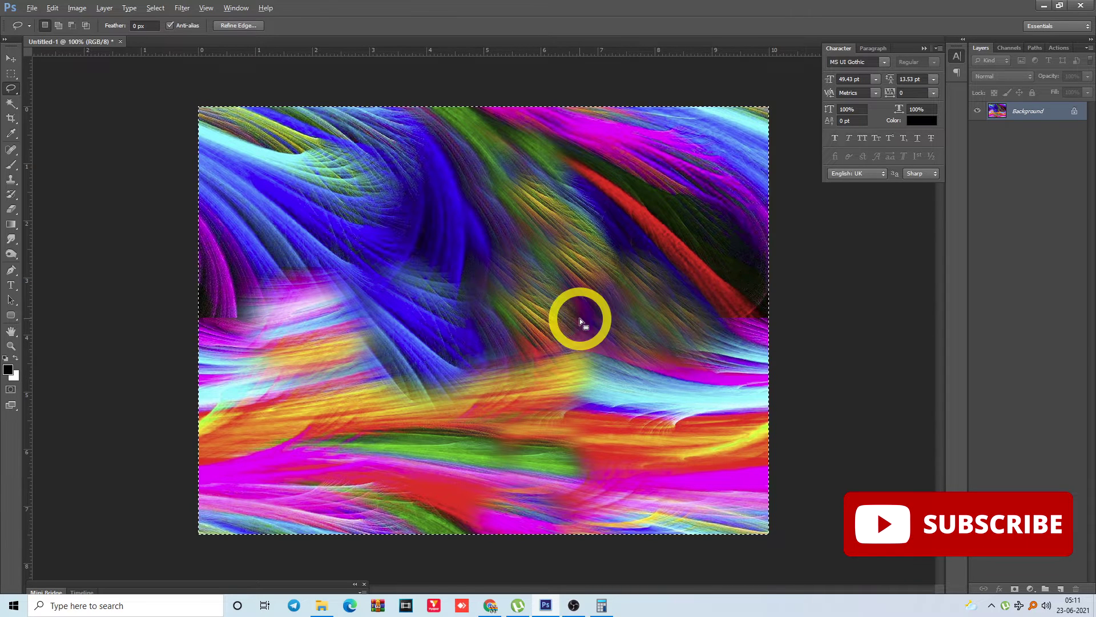
Apply the Offset filter with a +515 pixel horizontal and -27 pixel vertical shift, wrapping around
key("alt+t")
key("Up")
key("Up")
key("Up")
key("Right")
key("Up")
key("Return")
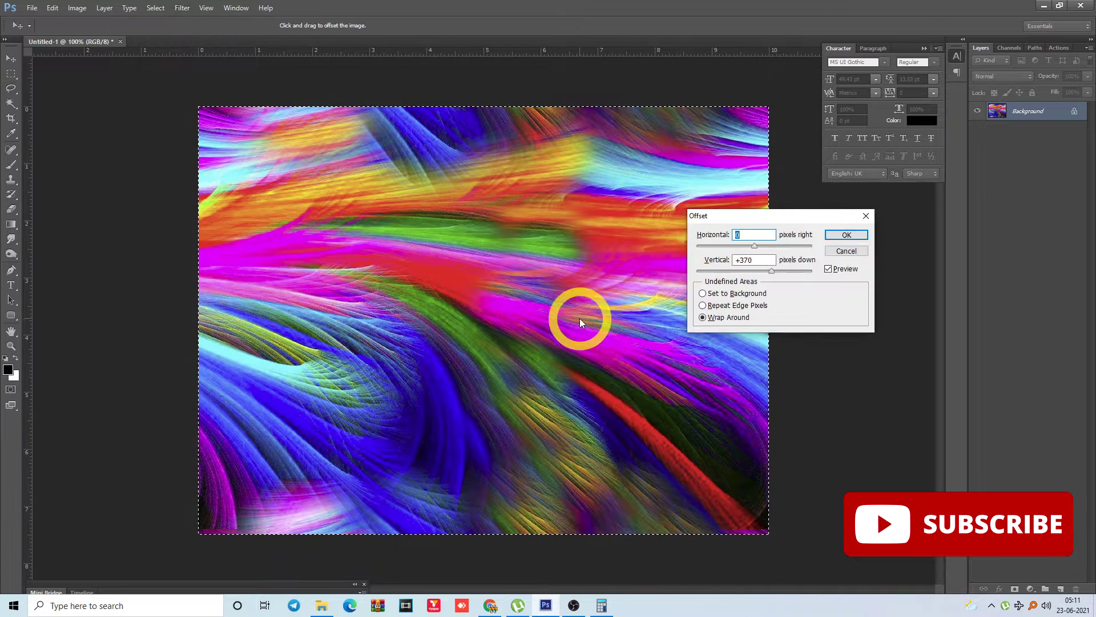
key("Tab")
type("0")
key("Tab")
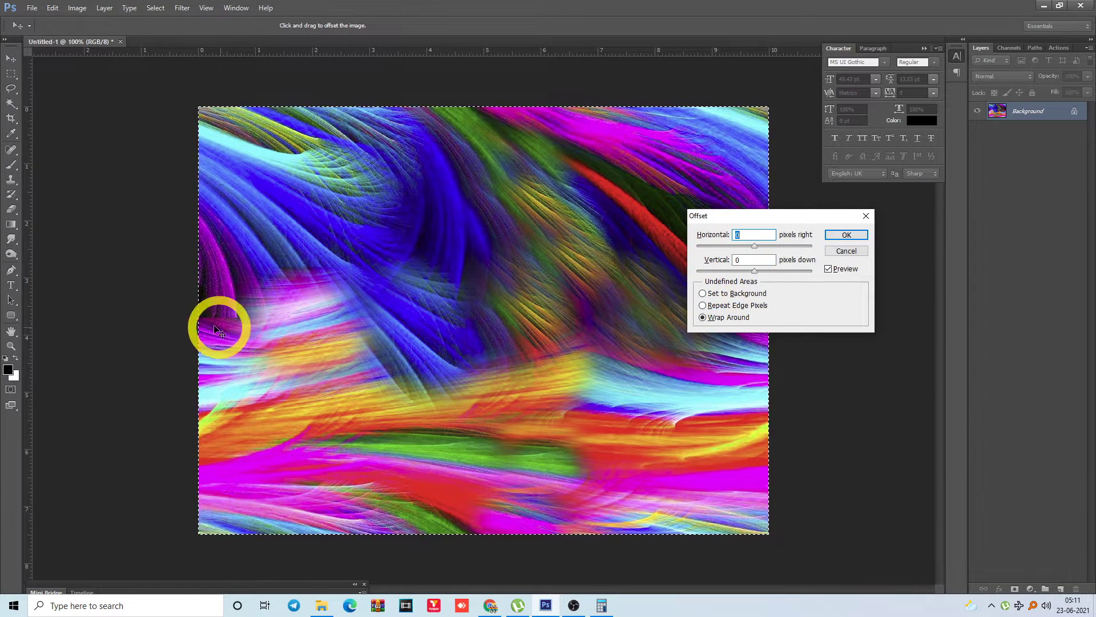
left_click_drag(212, 328, 543, 310)
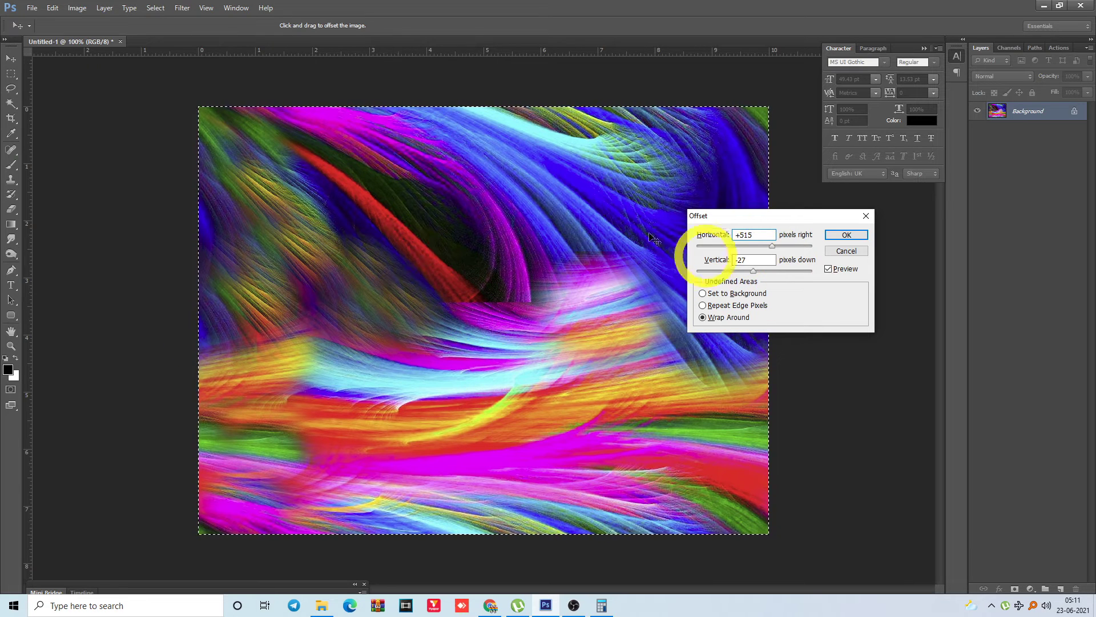
left_click(848, 236)
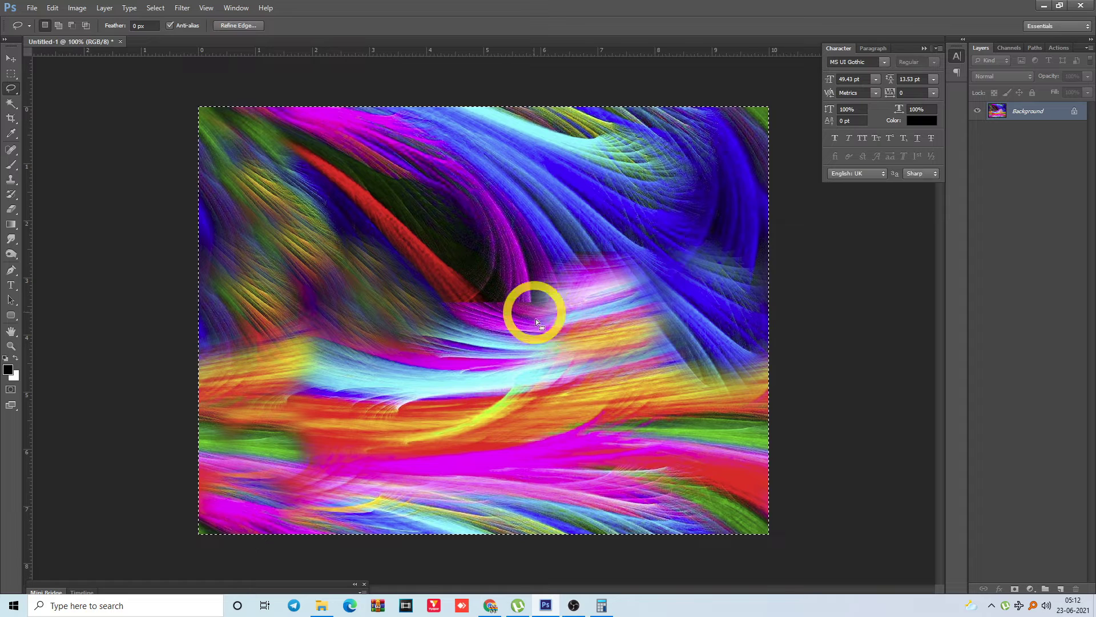
Clone blue and purple strands over the leftover seam below the dark patch at the image's centre
key("s")
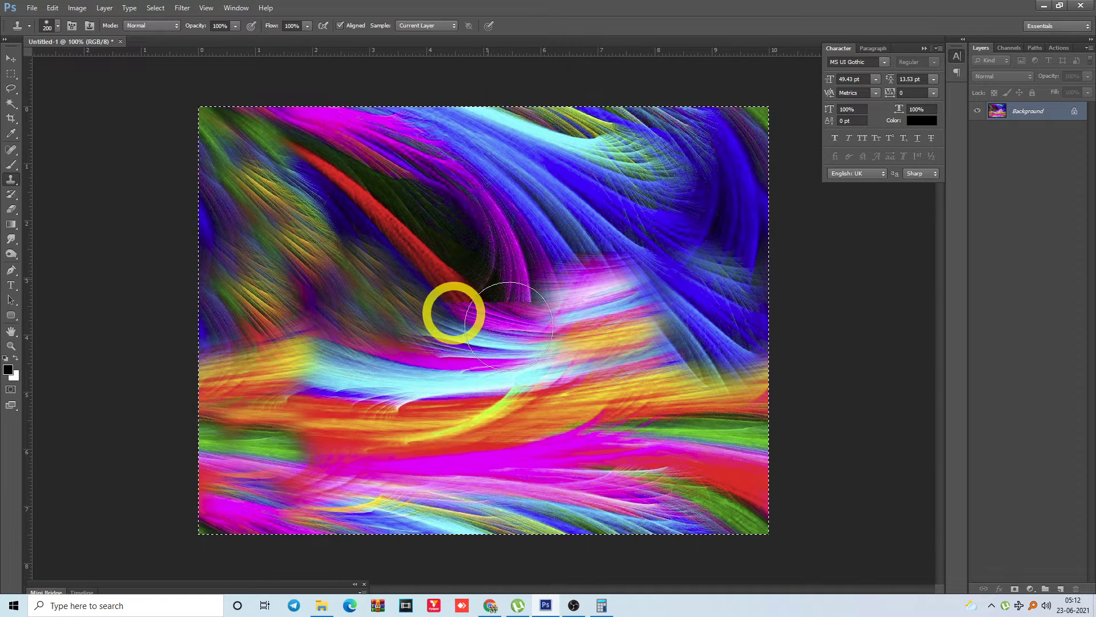
left_click(554, 264)
mouse_move(554, 264)
left_mouse_down()
mouse_move(458, 232)
mouse_move(504, 216)
mouse_move(498, 316)
mouse_move(477, 306)
mouse_move(656, 345)
mouse_move(647, 333)
left_mouse_up()
Duplicate the blended image into a separate document
key("alt+i")
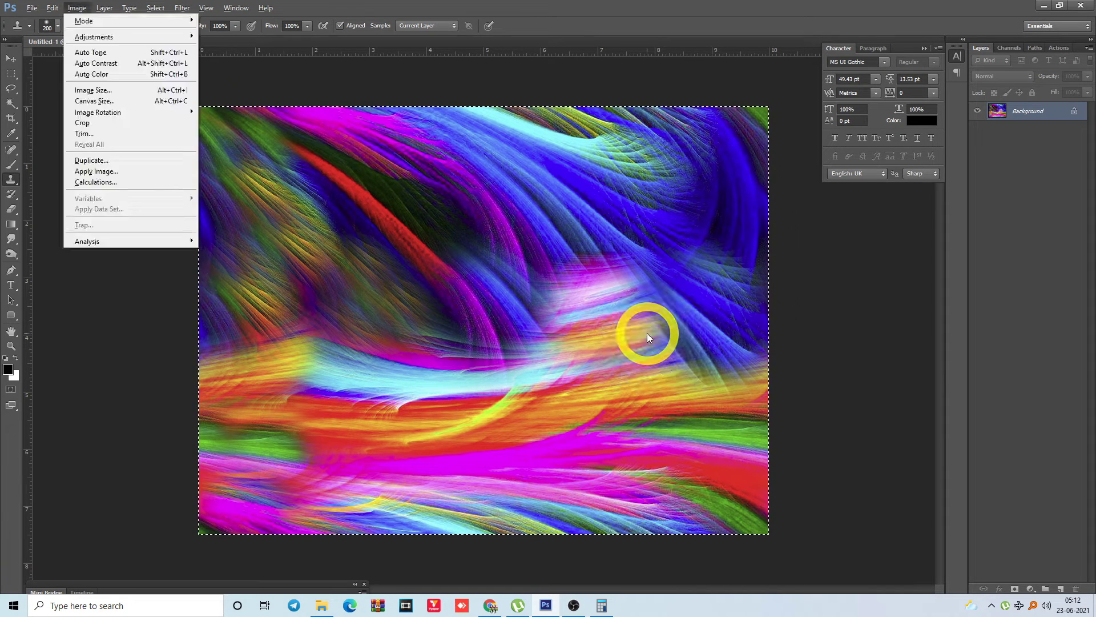
key("d")
key("Return")
left_click(646, 334)
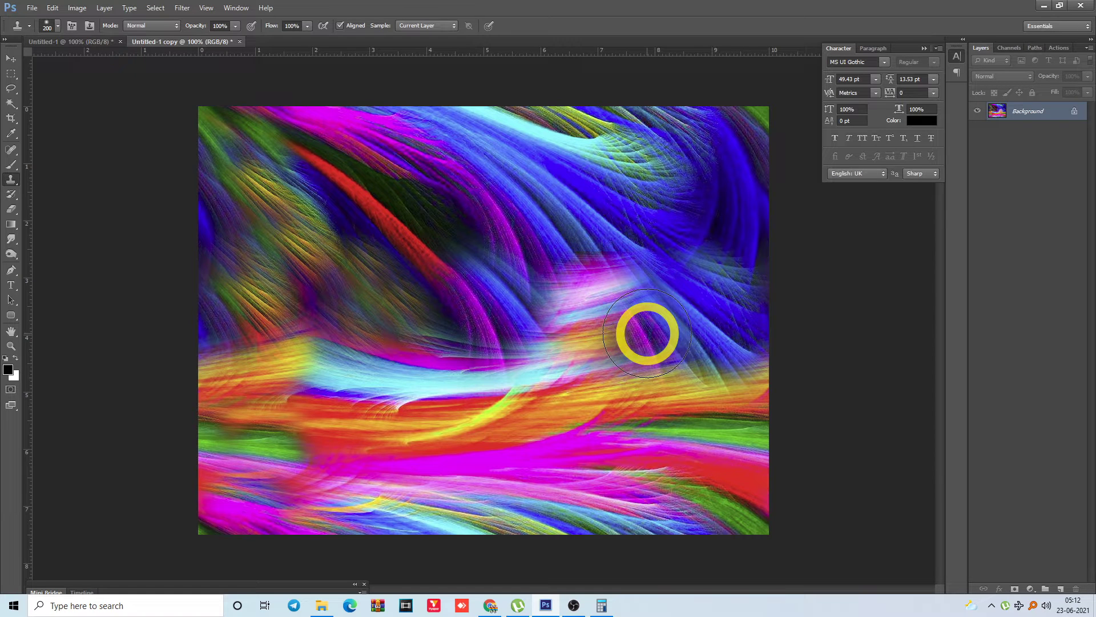
Define the duplicated image as a pattern, keeping the name "Untitled-1 copy"
key("ctrl+minus")
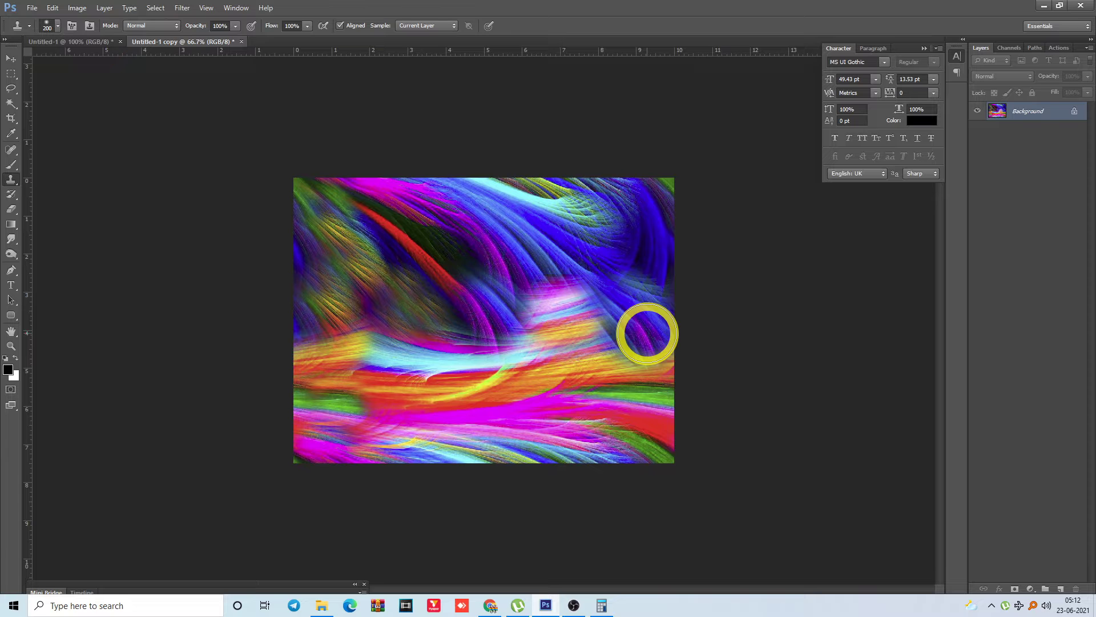
key("alt+e")
key("q")
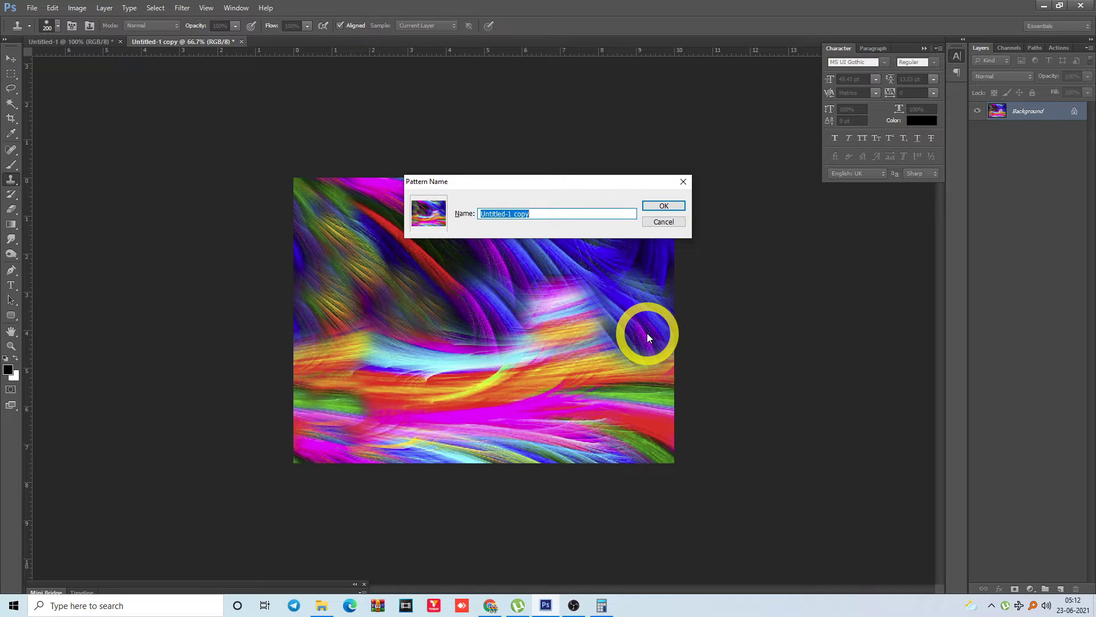
key("Return")
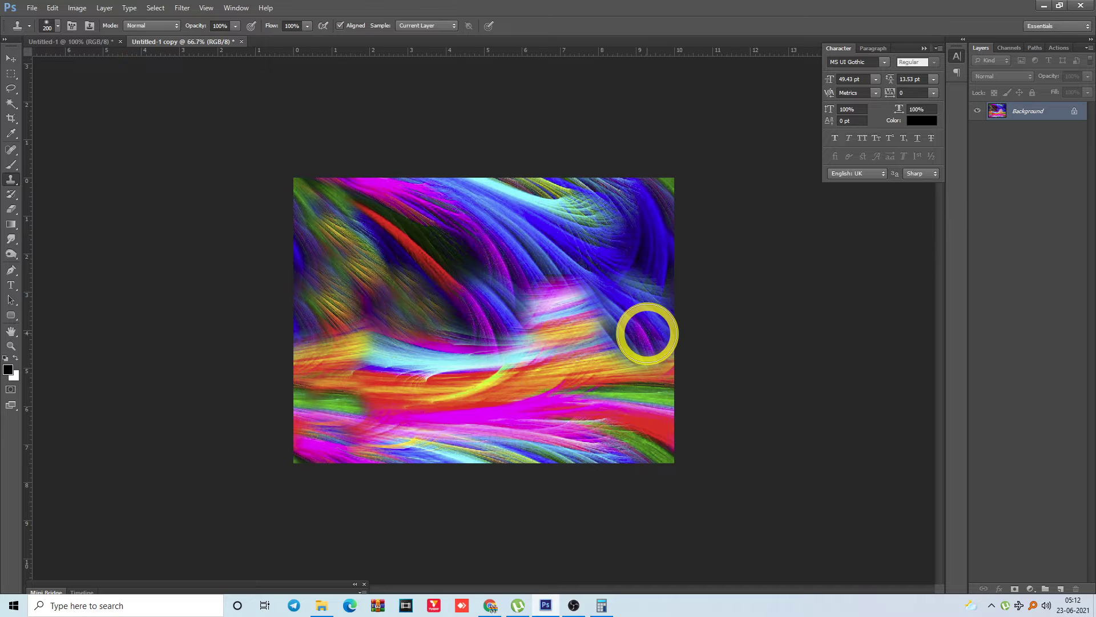
key("Return")
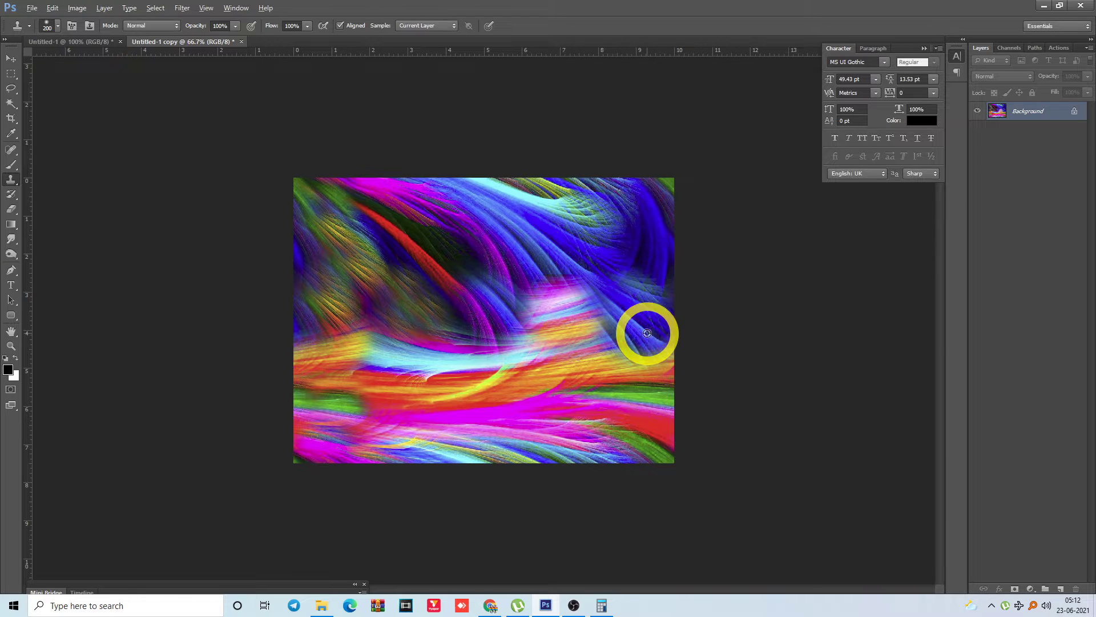
Enlarge the canvas to 500 percent in width and height, anchored at the centre
key("ctrl+alt+c")
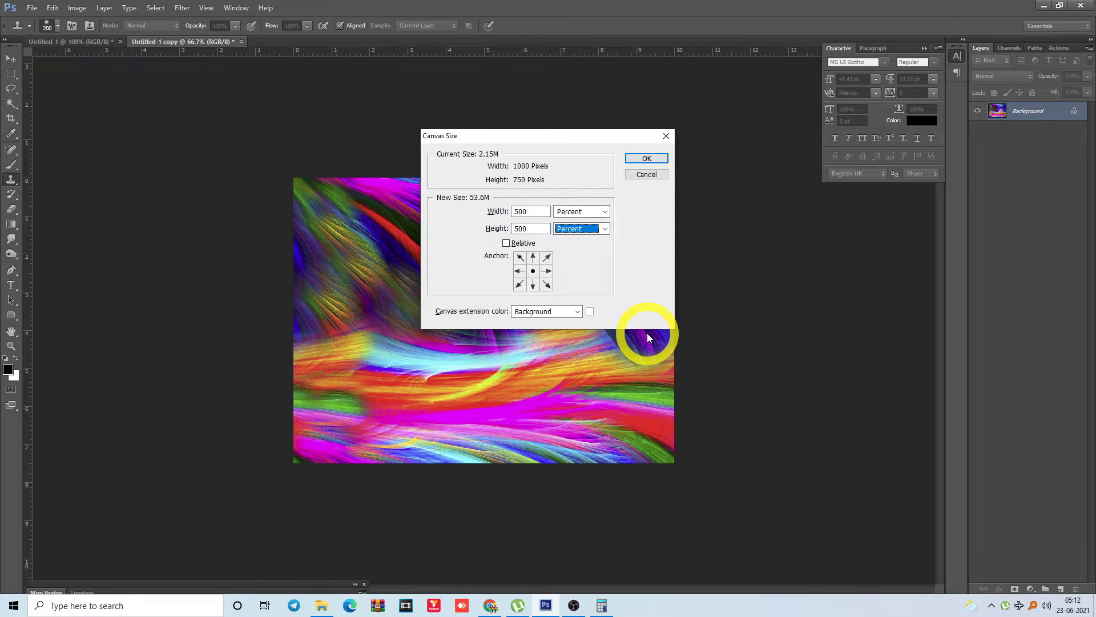
key("Return")
key("i")
Fill the enlarged canvas with the newly defined custom pattern at 100% opacity to show the repeat
key("shift+F5")
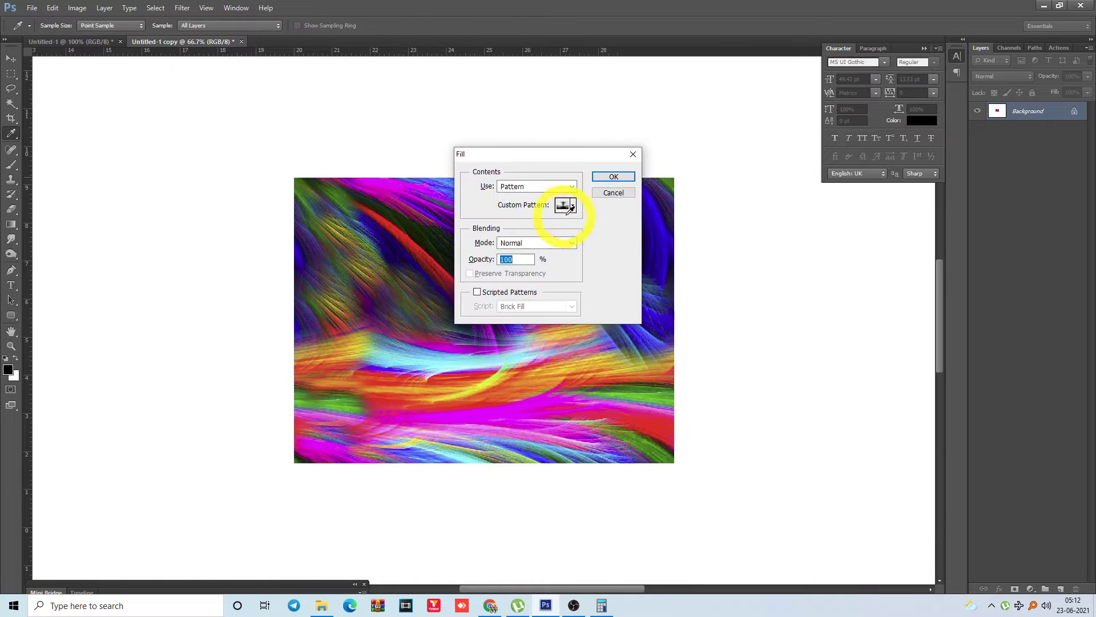
left_click(572, 208)
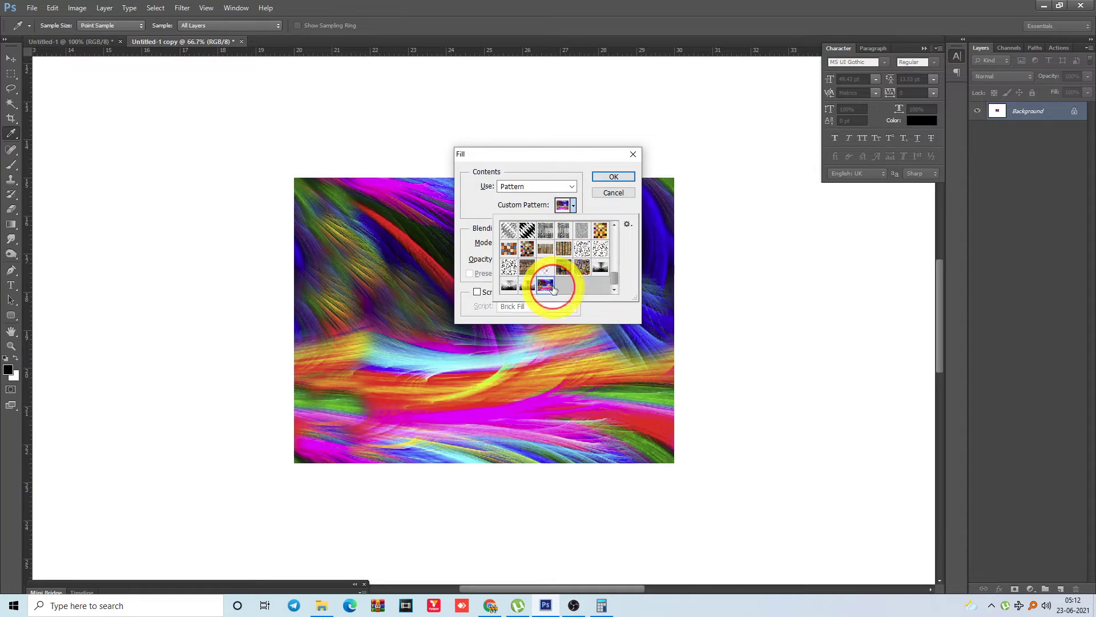
key("Return")
key("Return")
key("s")
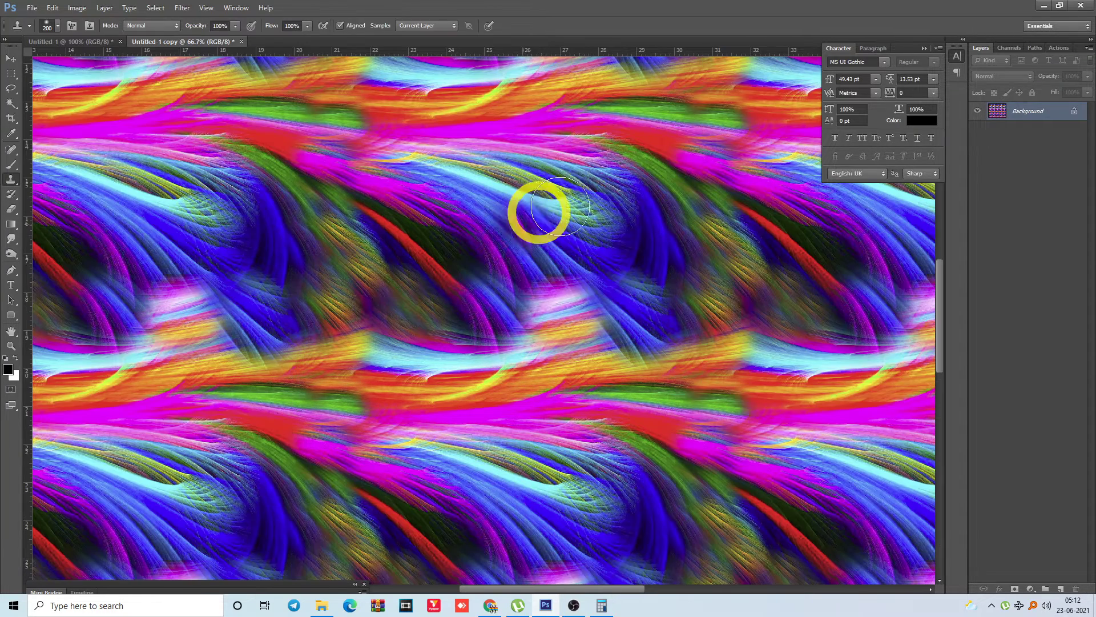
key("ctrl+minus")
key("ctrl+minus")
key("ctrl+minus")
key("ctrl+minus")
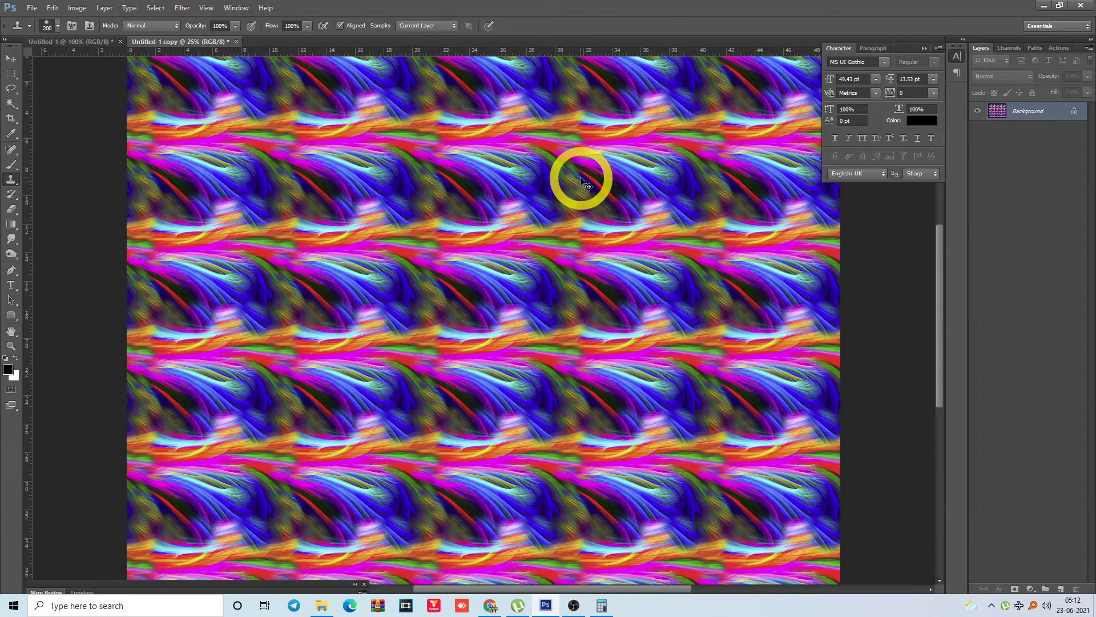
Step the Untitled-1 document back through all its offset and cloning edits to the original, unblended image
key("ctrl+plus")
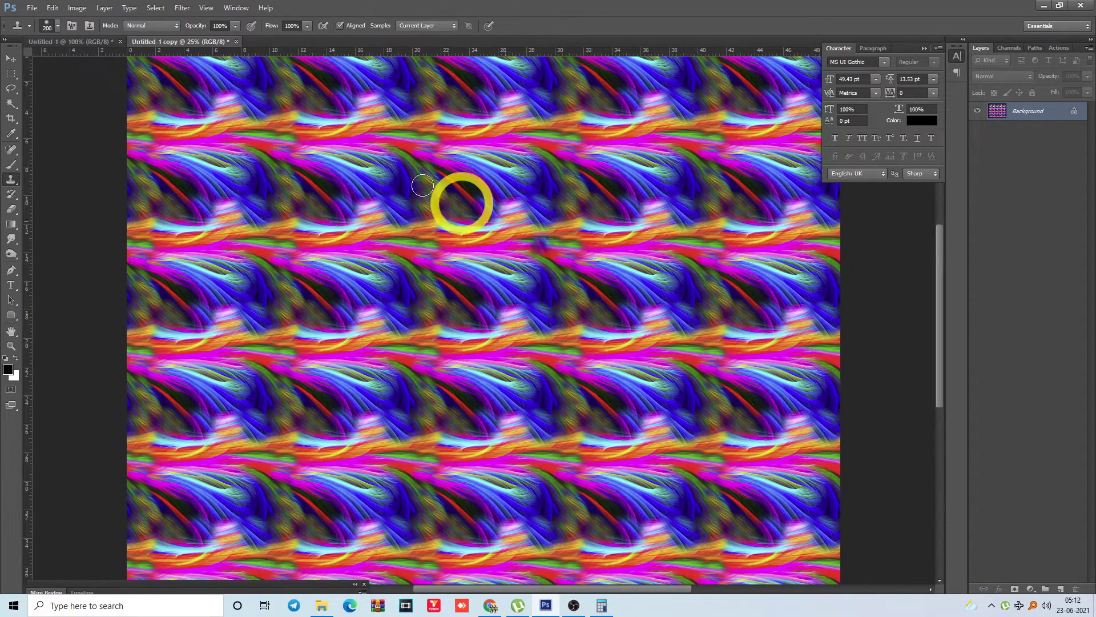
left_click(82, 50)
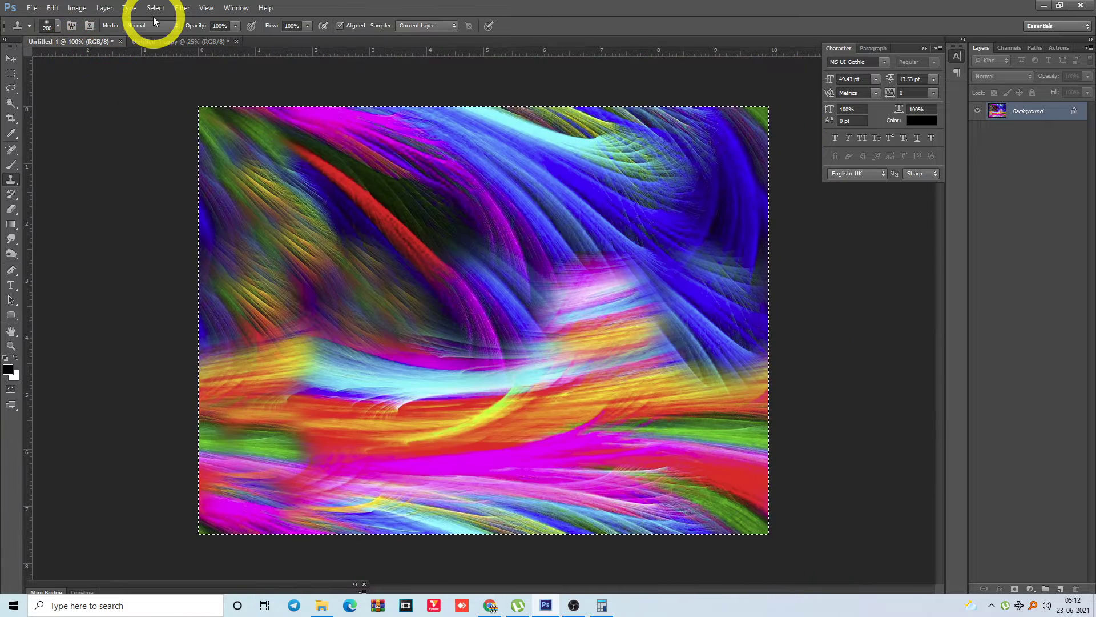
key("alt+w")
key("Escape")
key("ctrl+alt+z")
key("ctrl+alt+z")
key("ctrl+alt+z")
key("ctrl+alt+z")
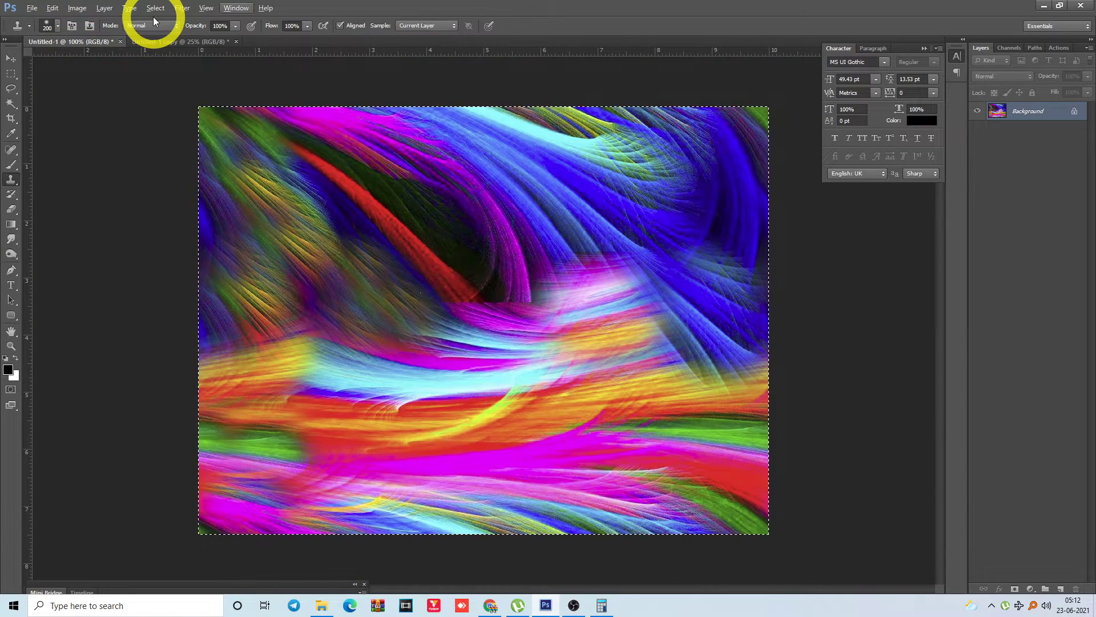
key("ctrl+alt+z")
key("ctrl+alt+z")
key("ctrl+alt+z")
key("ctrl+alt+z")
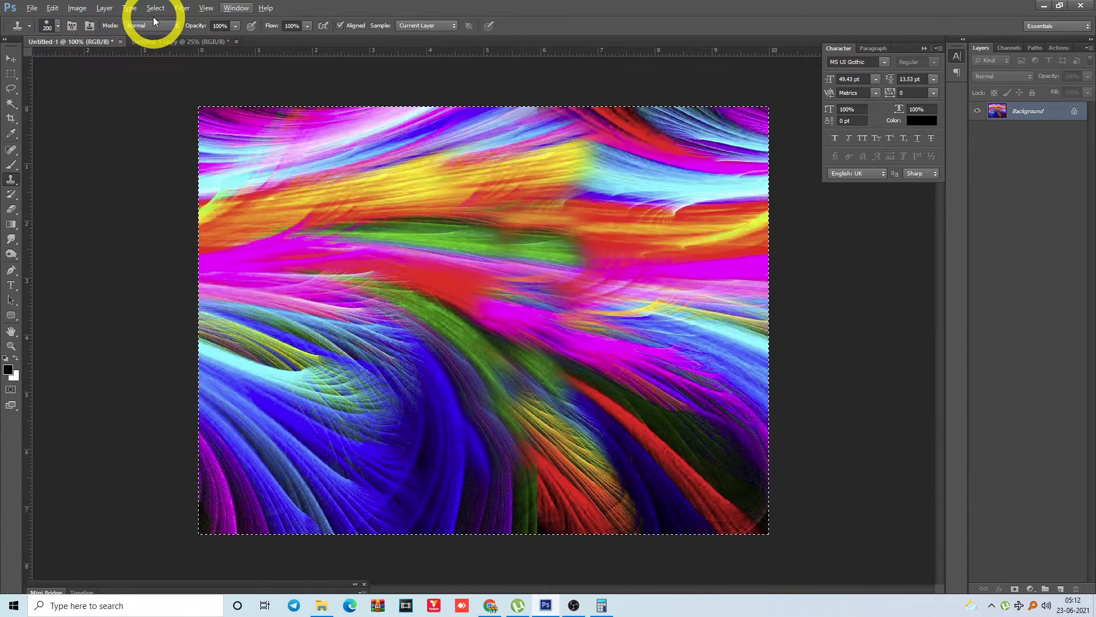
key("ctrl+alt+z")
key("ctrl+alt+z")
key("ctrl+alt+z")
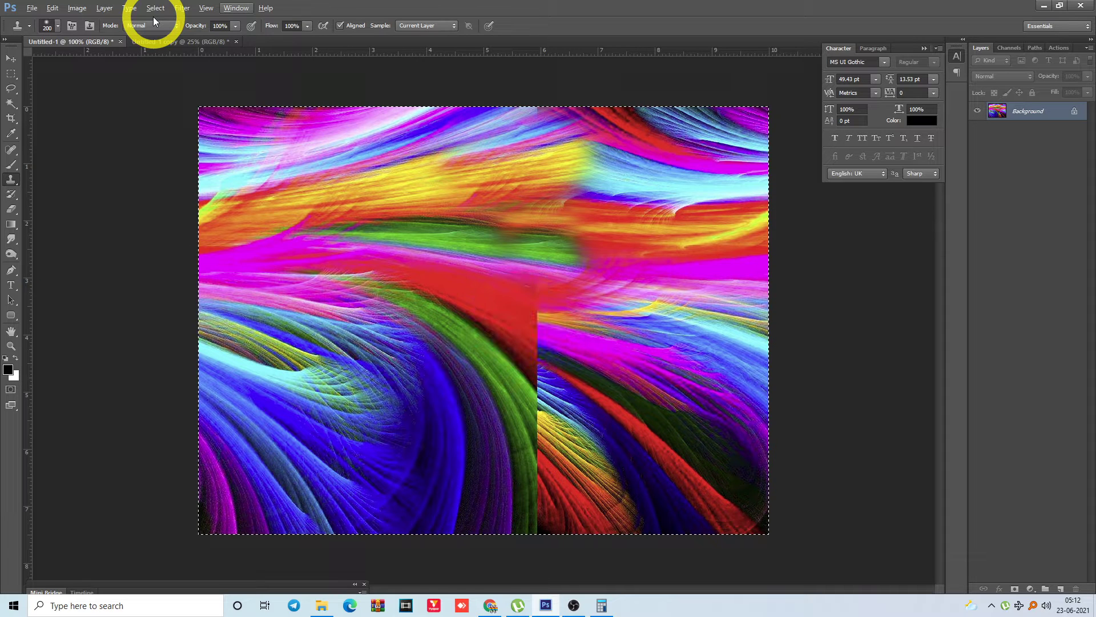
key("ctrl+alt+z")
key("ctrl+alt+z")
key("ctrl+alt+z")
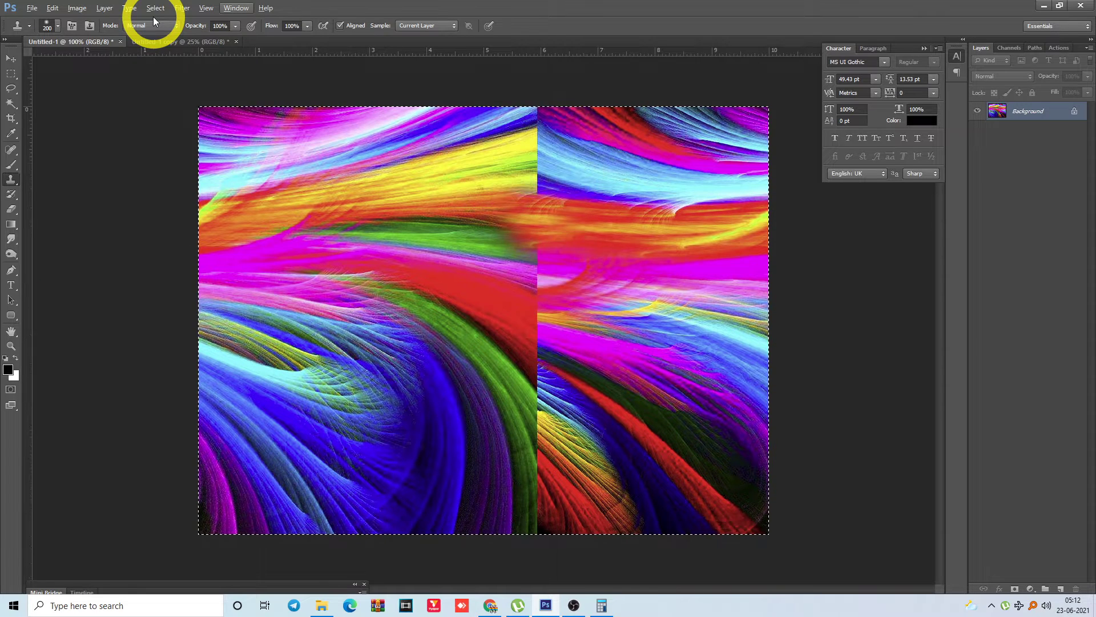
key("ctrl+alt+z")
key("ctrl+alt+z")
key("ctrl+alt+z")
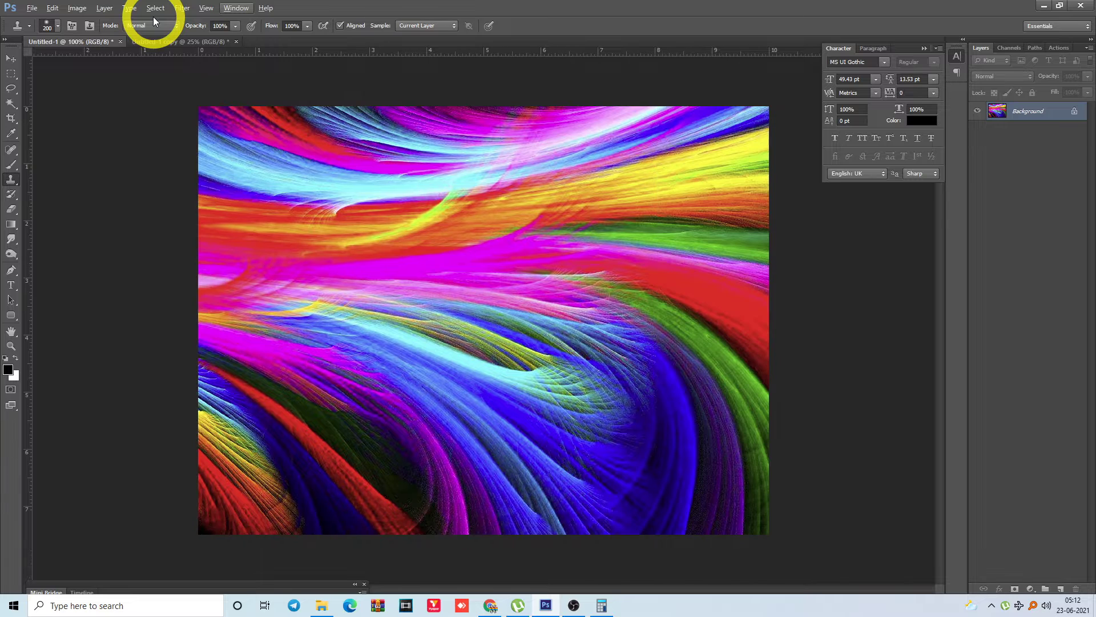
Select the entire original image and define it as a pattern
key("ctrl+a")
key("alt+e")
key("n")
key("Return")
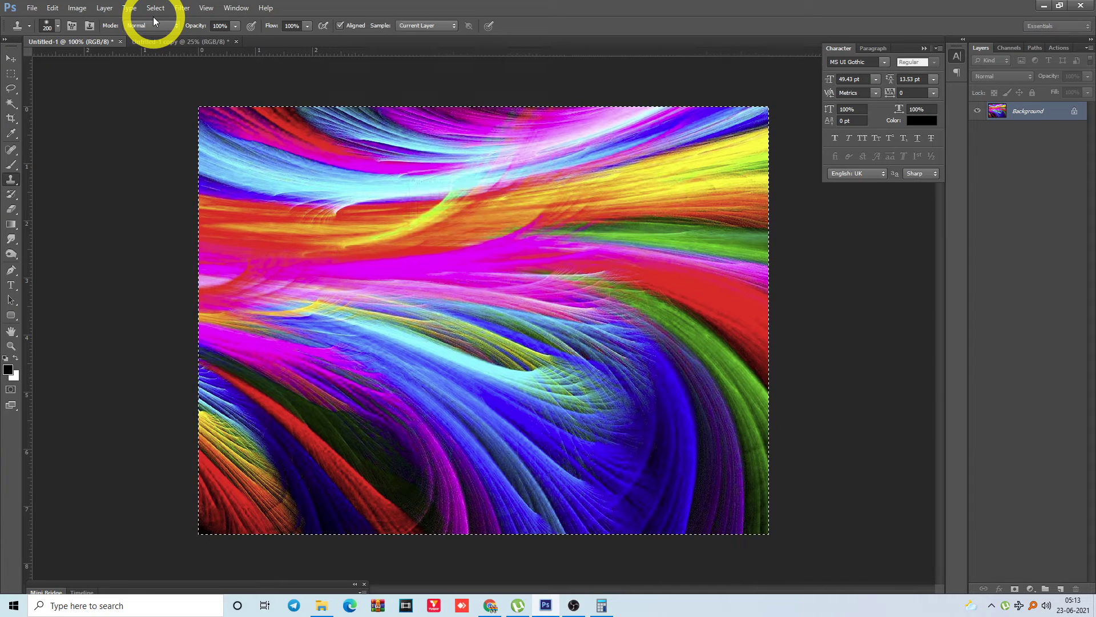
Enlarge the original image's canvas to 500 percent in width and height, anchored at the centre
key("ctrl+alt+c")
type("500")
key("Tab")
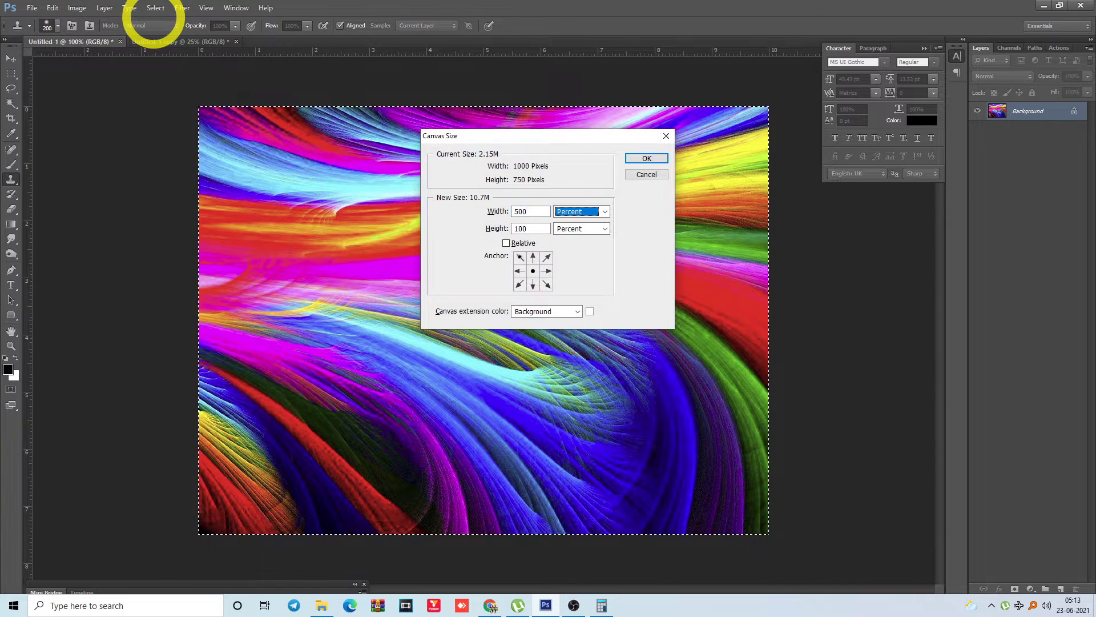
key("Tab")
type("500")
key("Tab")
key("Return")
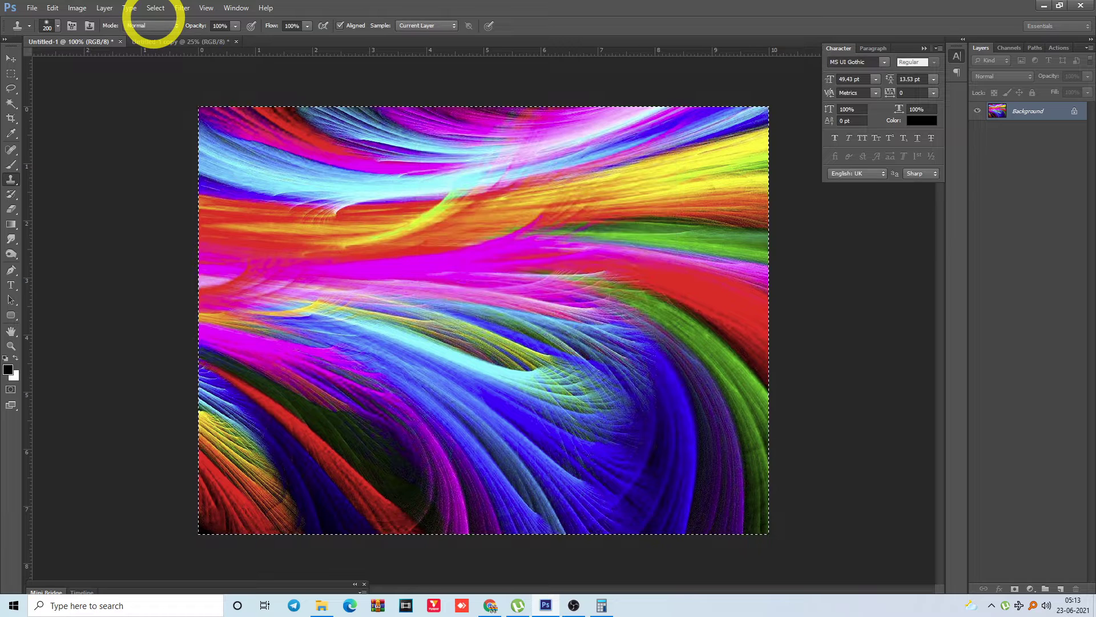
Fill the enlarged canvas with the custom pattern made from the original image, in Normal mode at 100% opacity
key("i")
key("shift+F5")
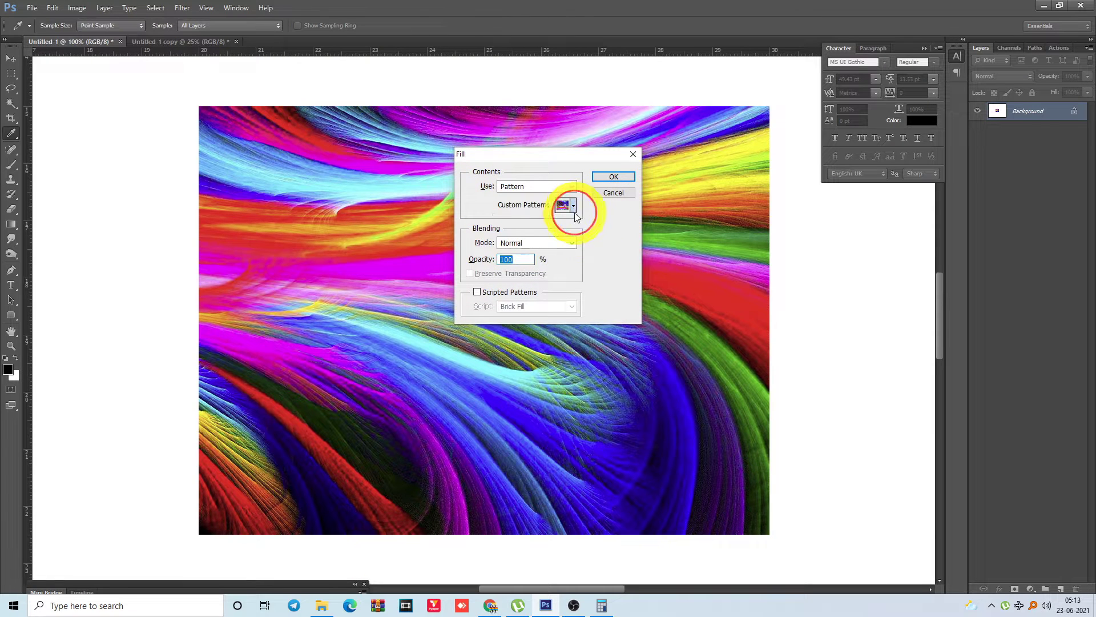
left_click(573, 207)
double_click(564, 286)
key("Return")
key("s")
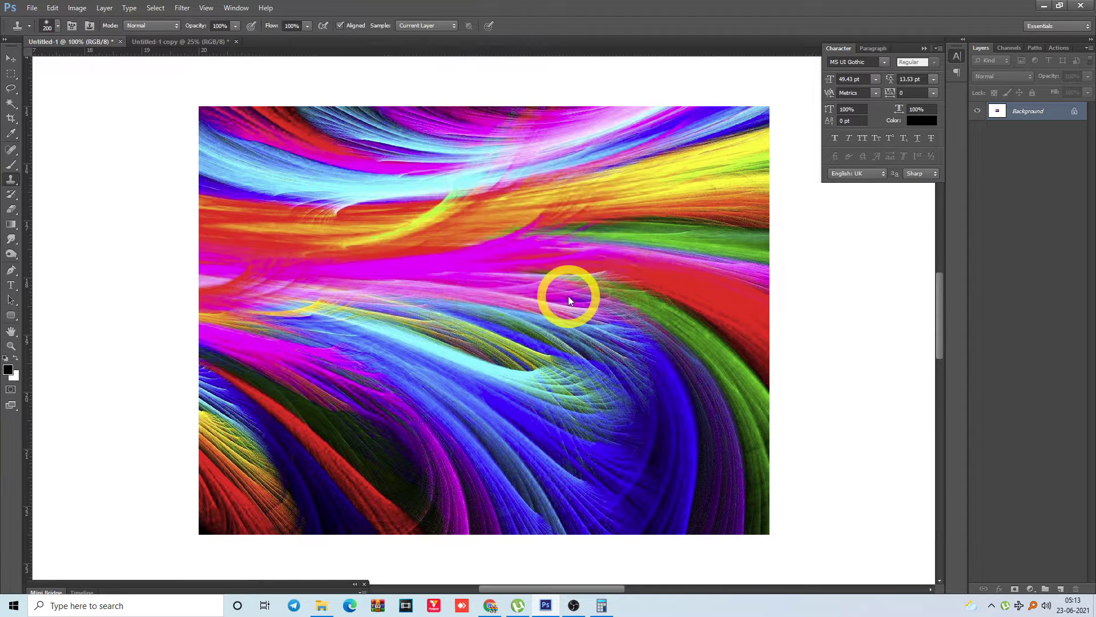
Tile the two open documents vertically so both pattern repeats are side by side
key("alt+w")
key("a")
key("Down")
key("Up")
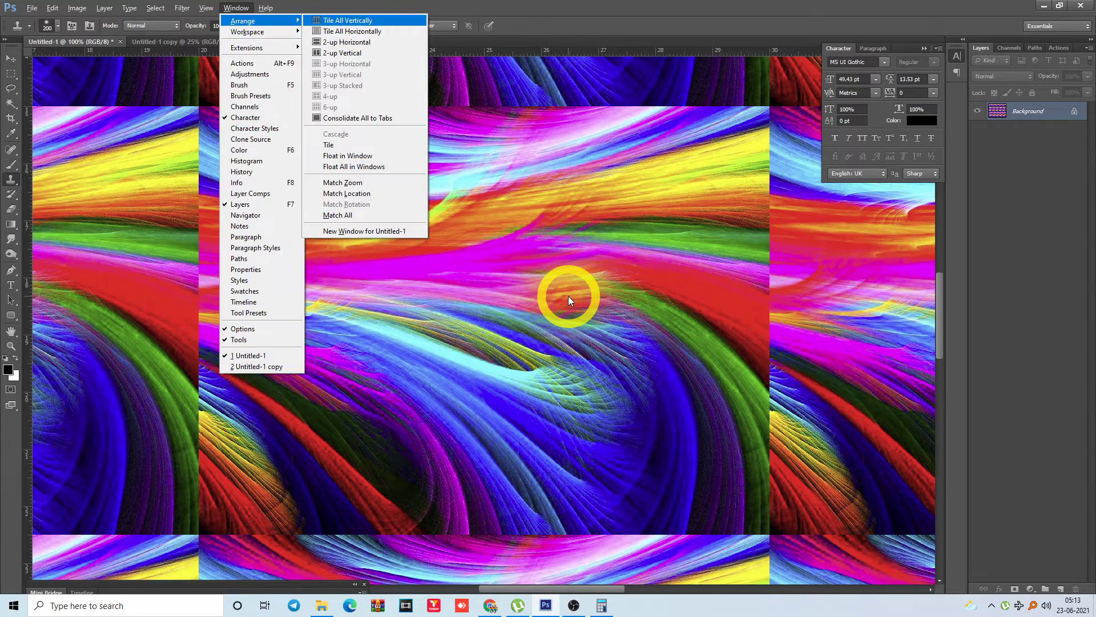
key("Return")
Compare the seams of the unblended repeat with those of the blended repeat at several magnifications
key("ctrl+minus")
key("ctrl+minus")
key("ctrl+minus")
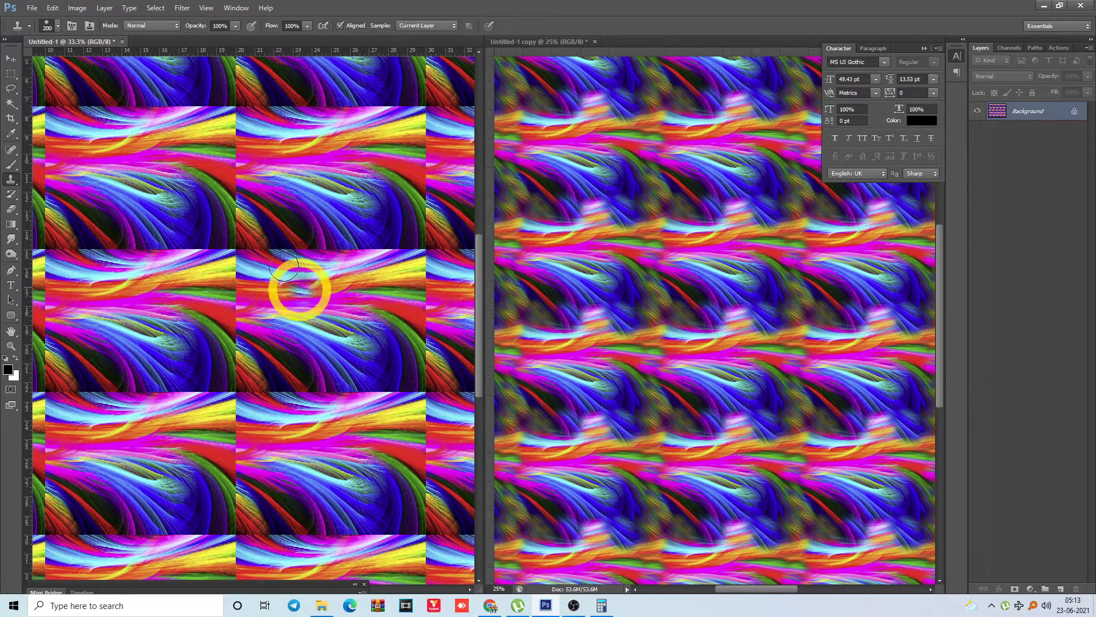
key("ctrl+minus")
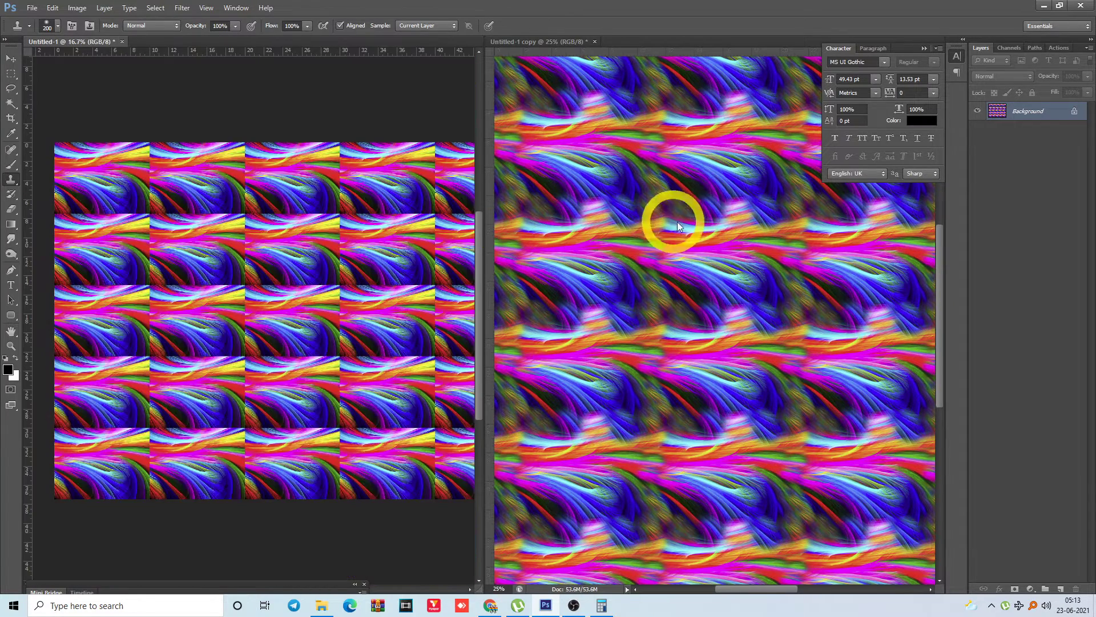
left_click(683, 241)
key("ctrl+minus")
key("ctrl+minus")
key("ctrl+minus")
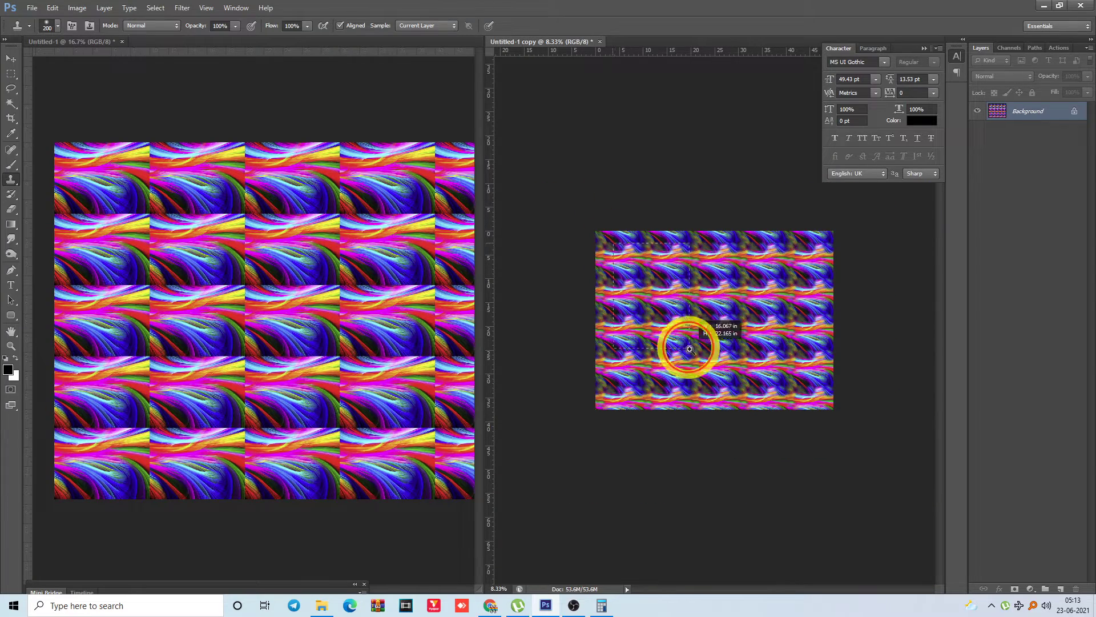
scroll(647, 254, "up", 5)
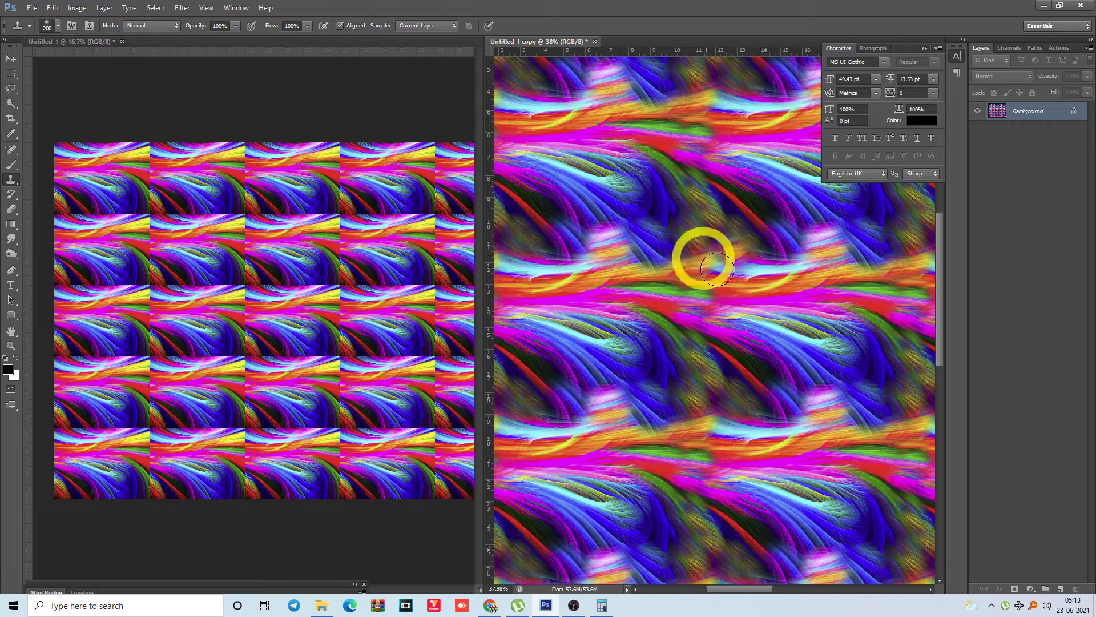
scroll(682, 246, "down", 1)
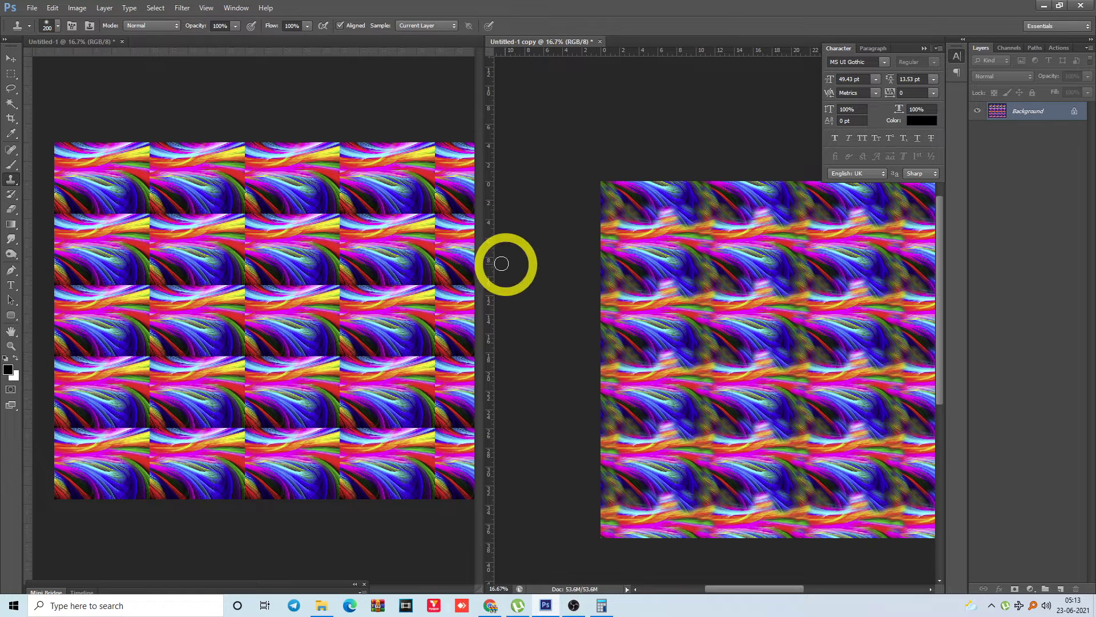
Undo the pattern fill and canvas enlargement in Untitled-1 copy, and close that document without saving
key("ctrl+z")
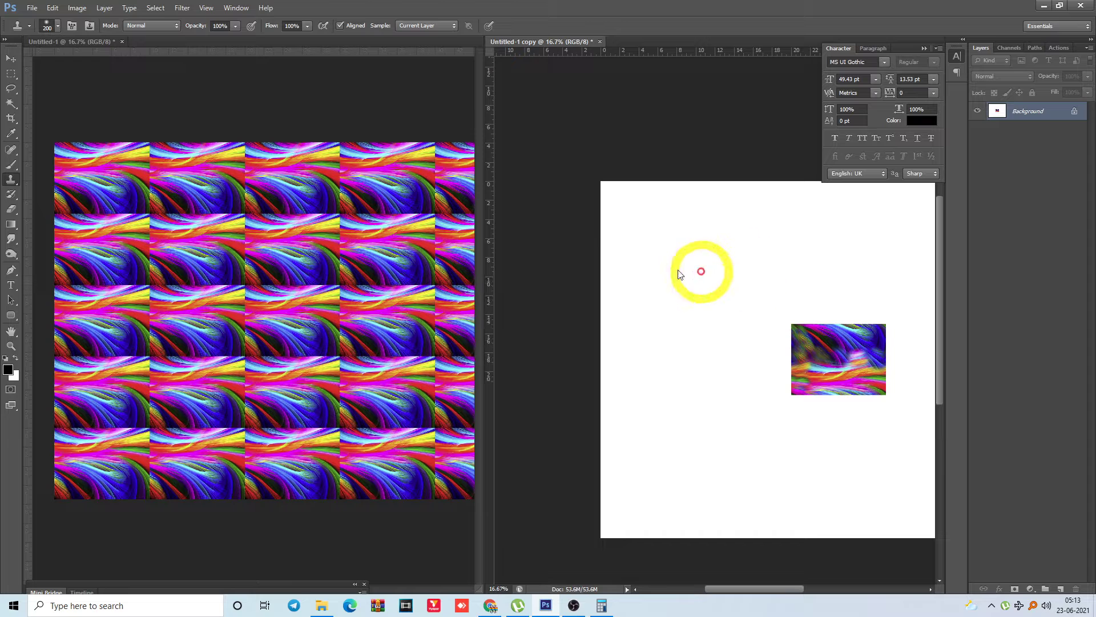
key("ctrl+z")
key("ctrl+w")
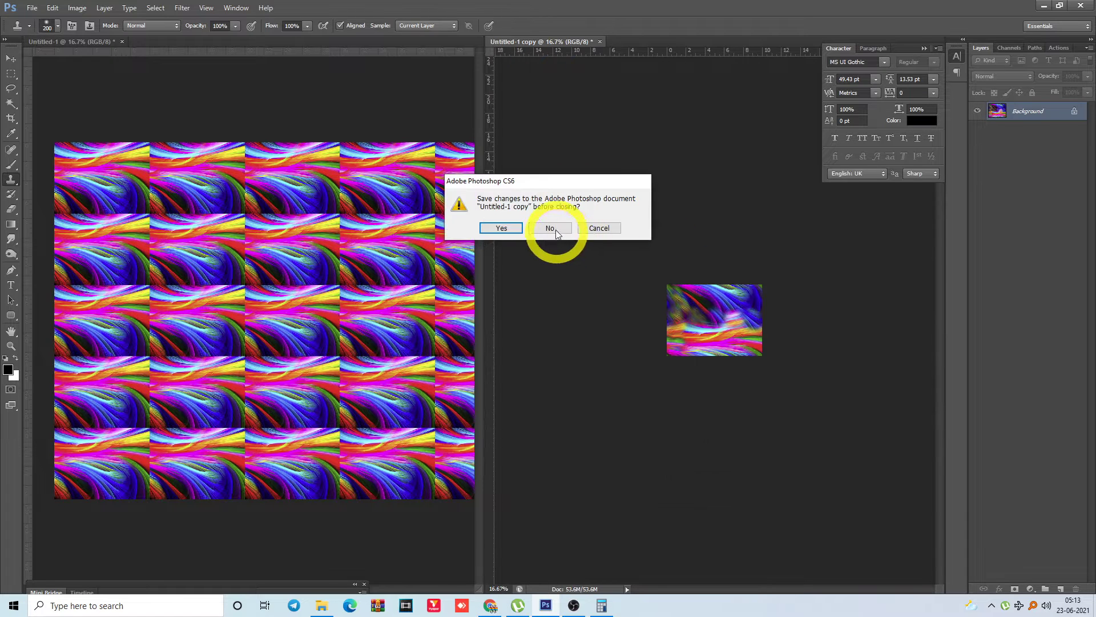
left_click(530, 227)
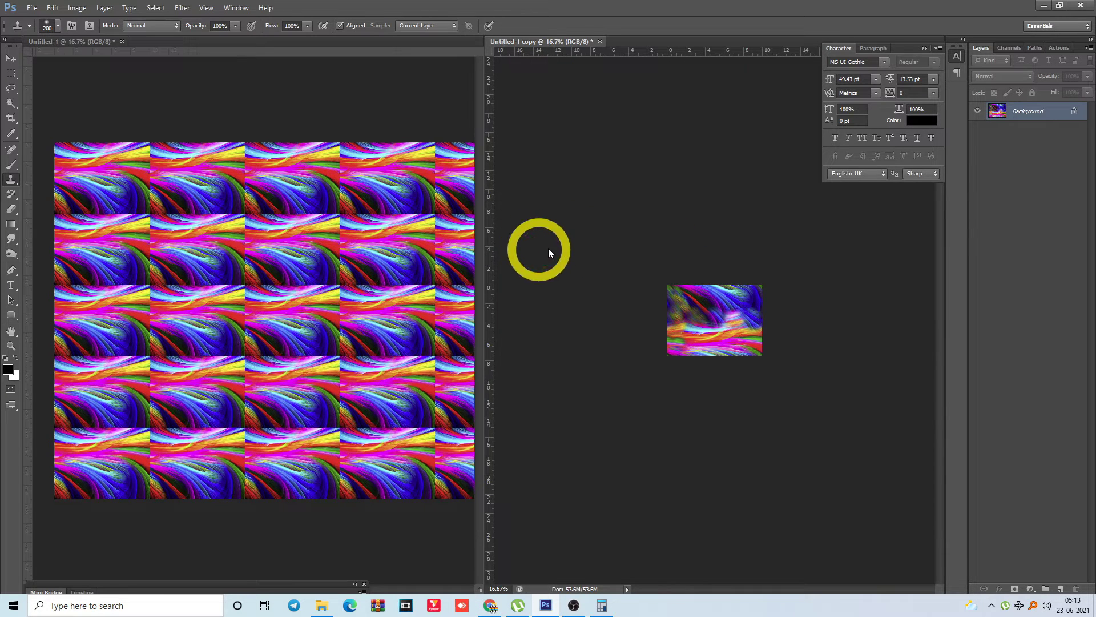
key("alt+Tab")
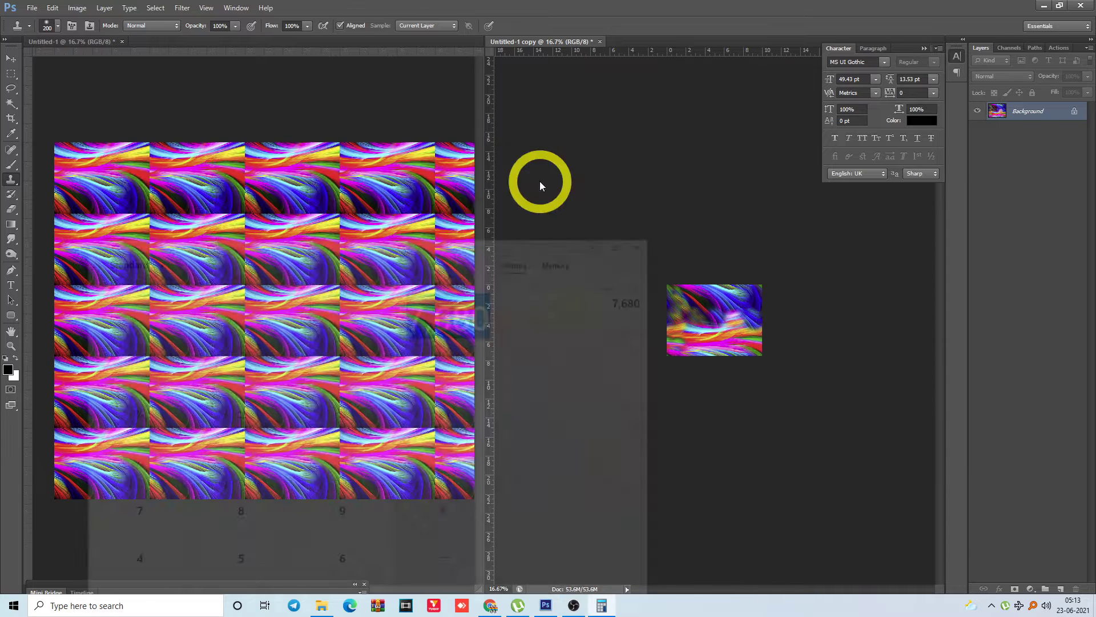
left_click(476, 107)
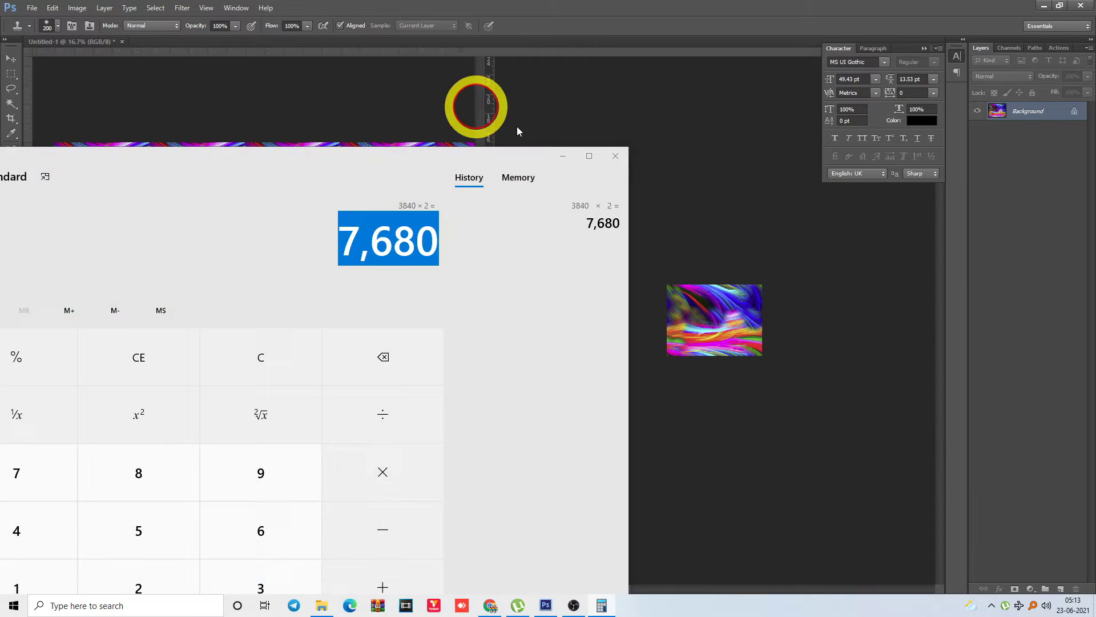
left_click(567, 108)
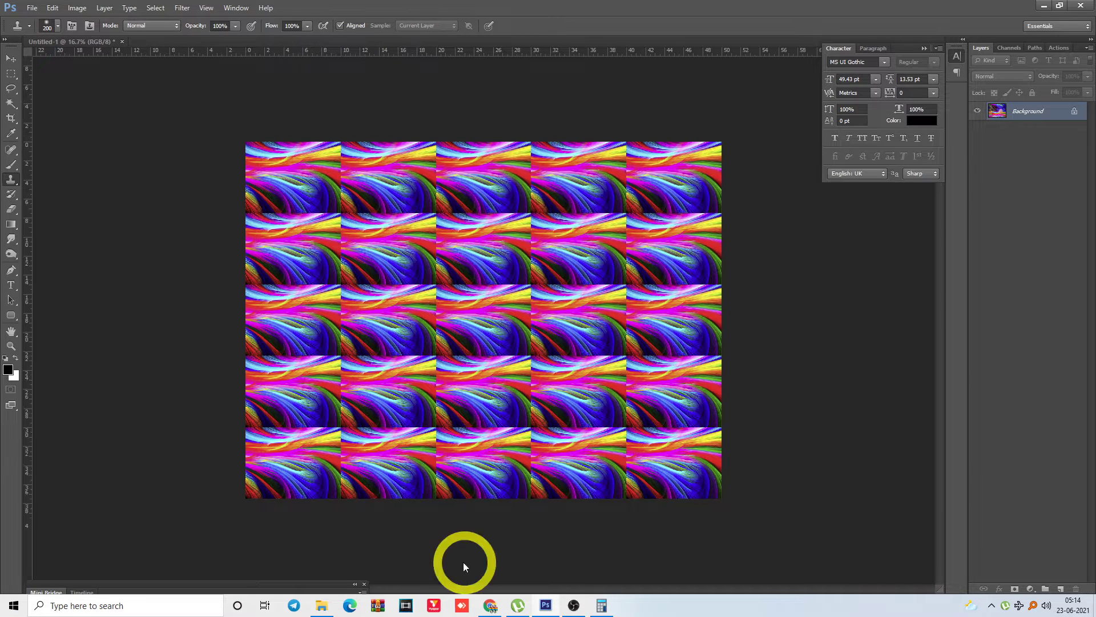
Switch to Chrome, open the dark blue and purple swirl from the related images, and copy the image
left_click(491, 604)
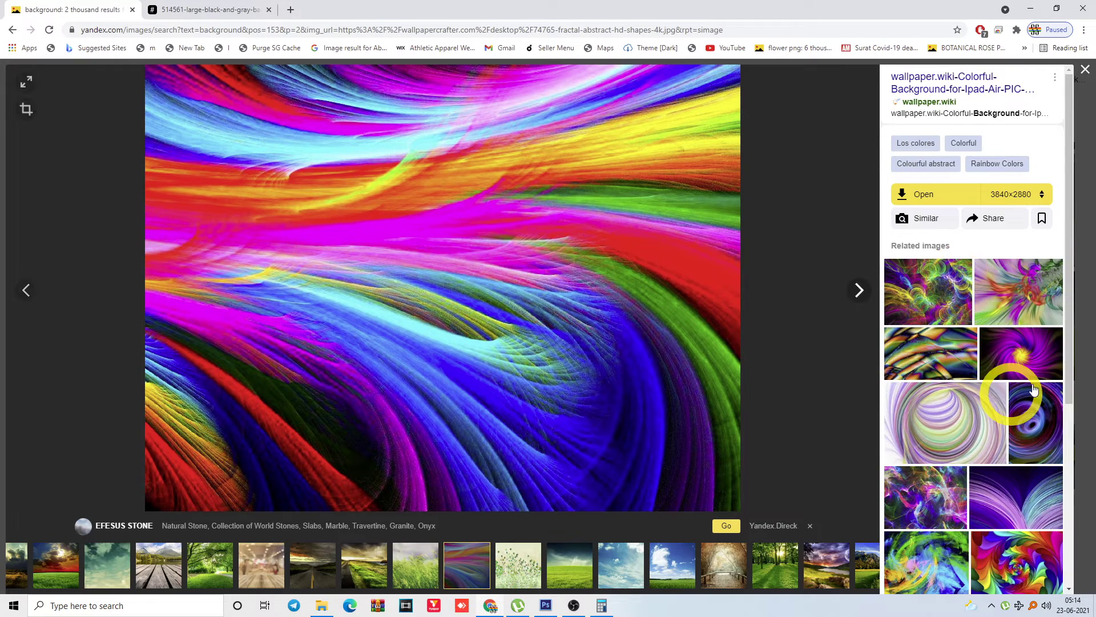
left_click_drag(1069, 203, 1037, 289)
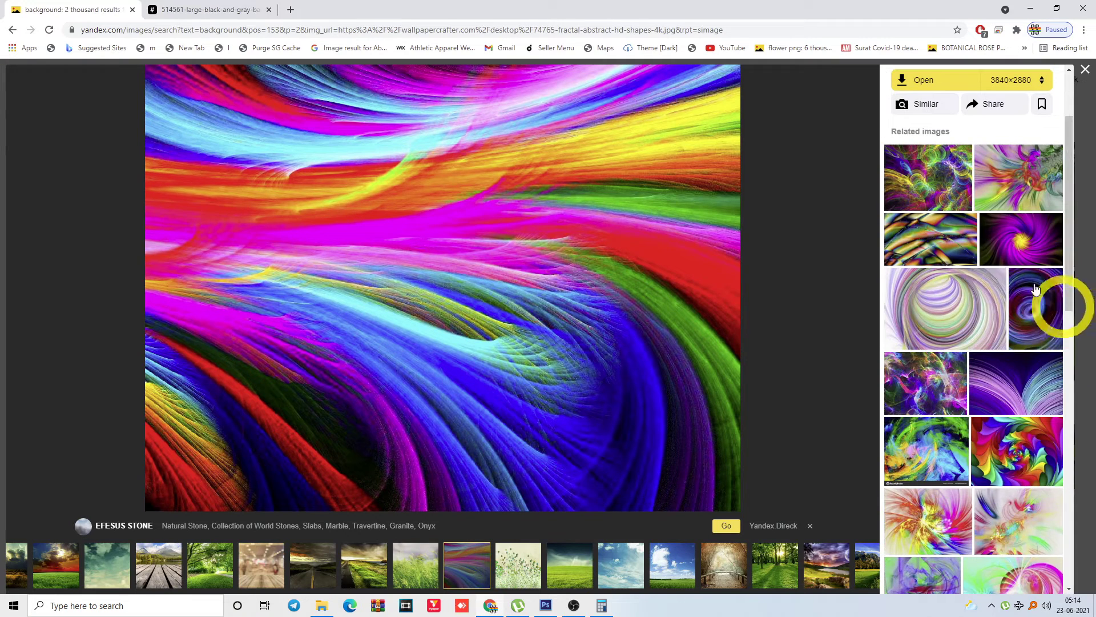
left_click(1035, 323)
right_click(465, 294)
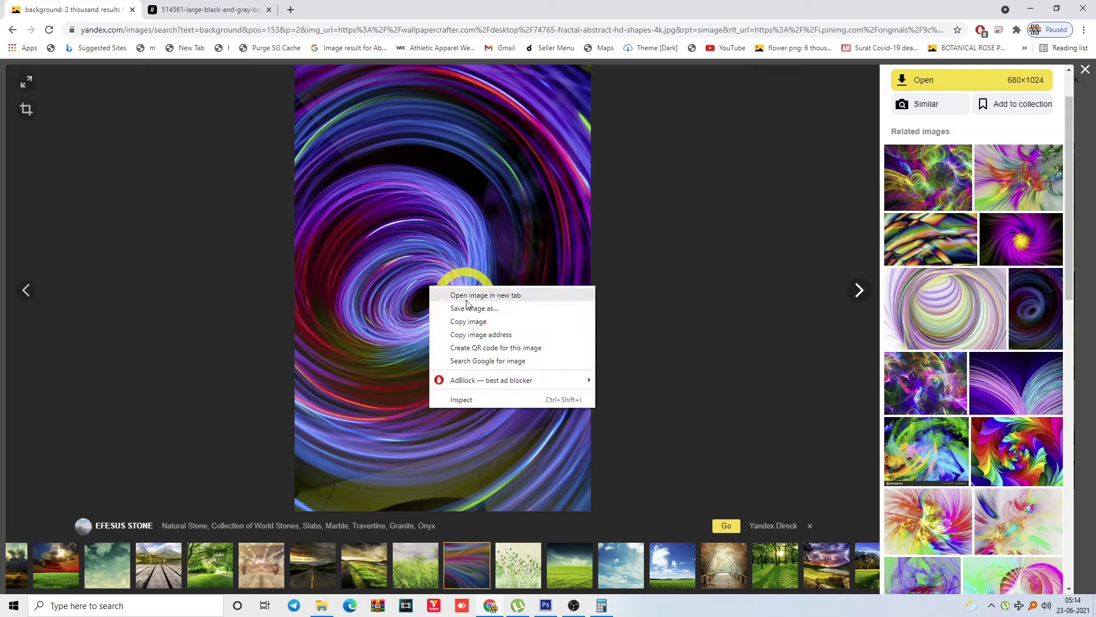
left_click(468, 320)
Return to Photoshop and close the tiled Untitled-1 document without saving
key("alt+Tab")
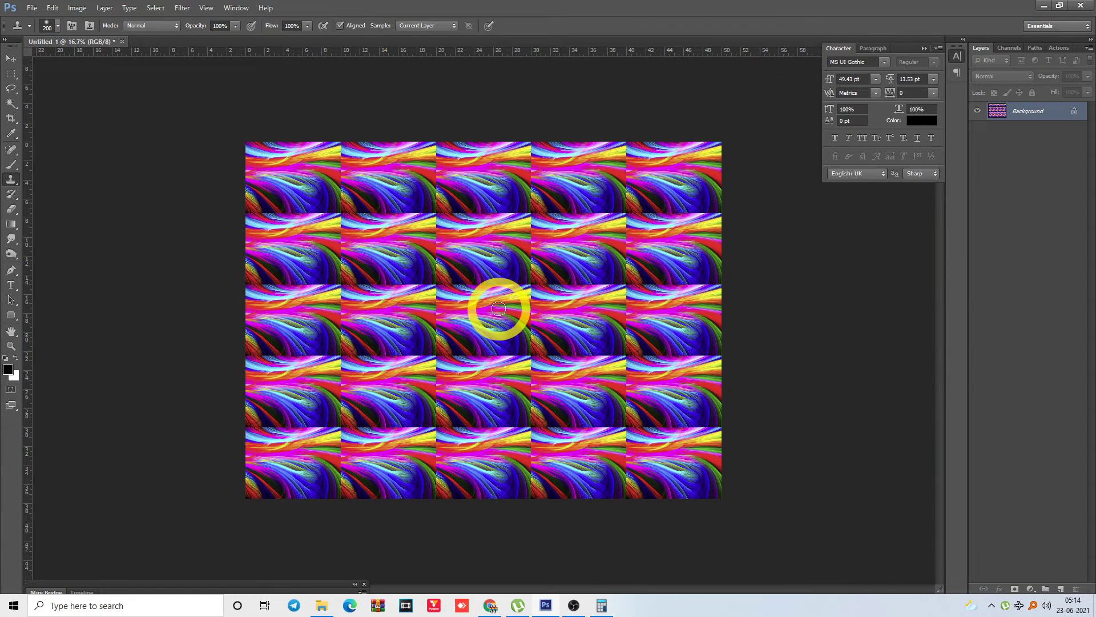
key("ctrl+w")
key("n")
Paste the copied swirl image into a new document with the default settings and flatten it
key("ctrl+n")
key("Return")
key("ctrl+v")
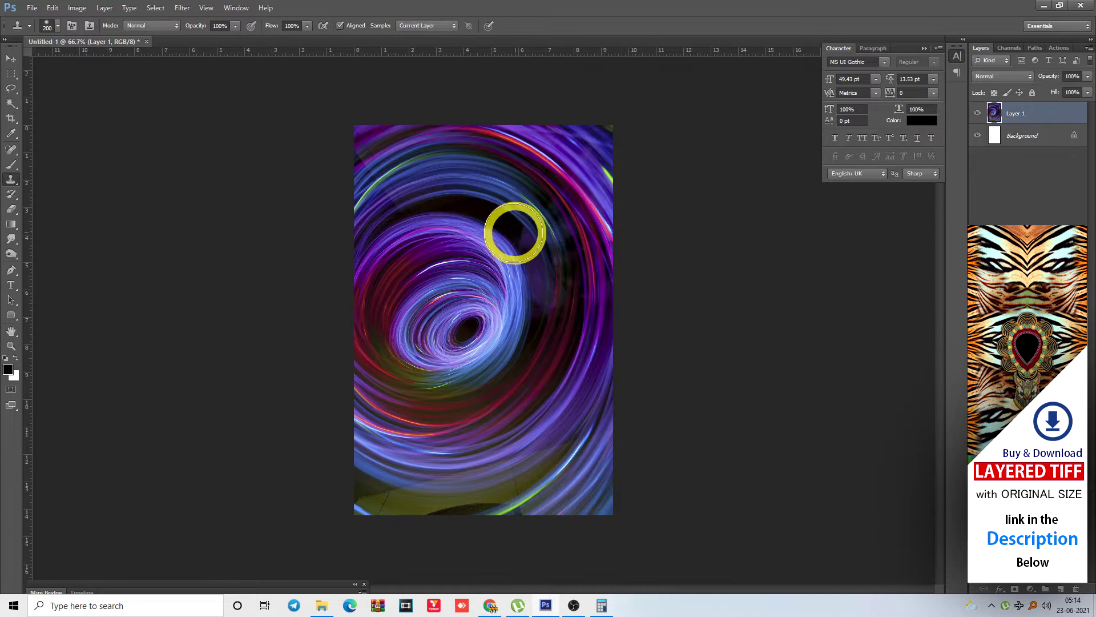
key("alt+l")
key("f")
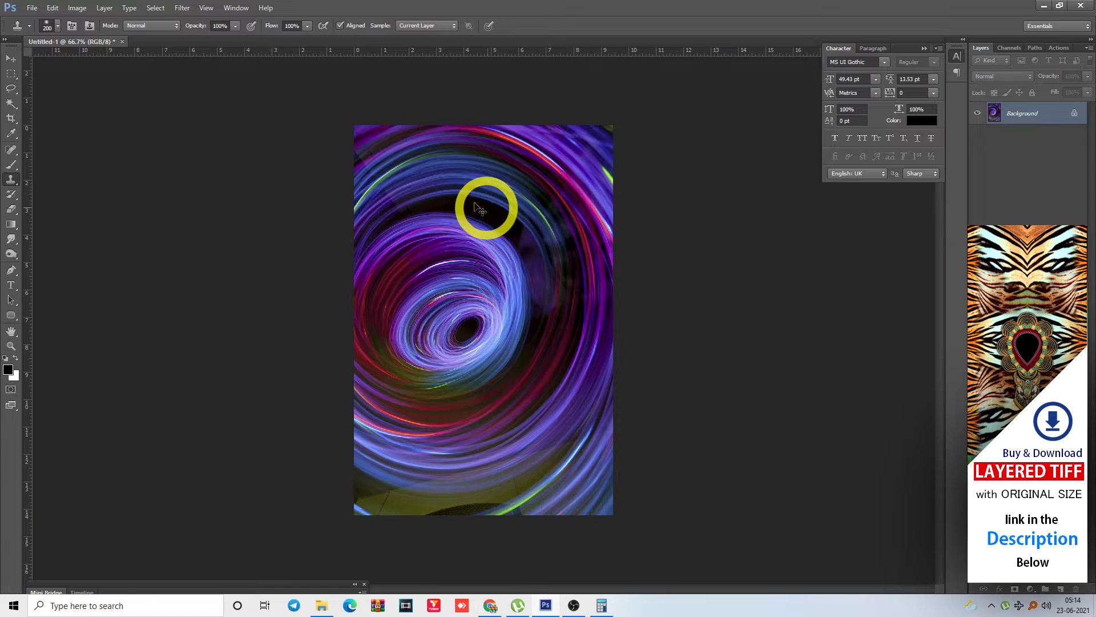
Select the whole swirl image and offset it +374 pixels horizontally and +460 pixels vertically with Wrap Around
key("ctrl+a")
key("alt+t")
key("Up")
key("Up")
key("Up")
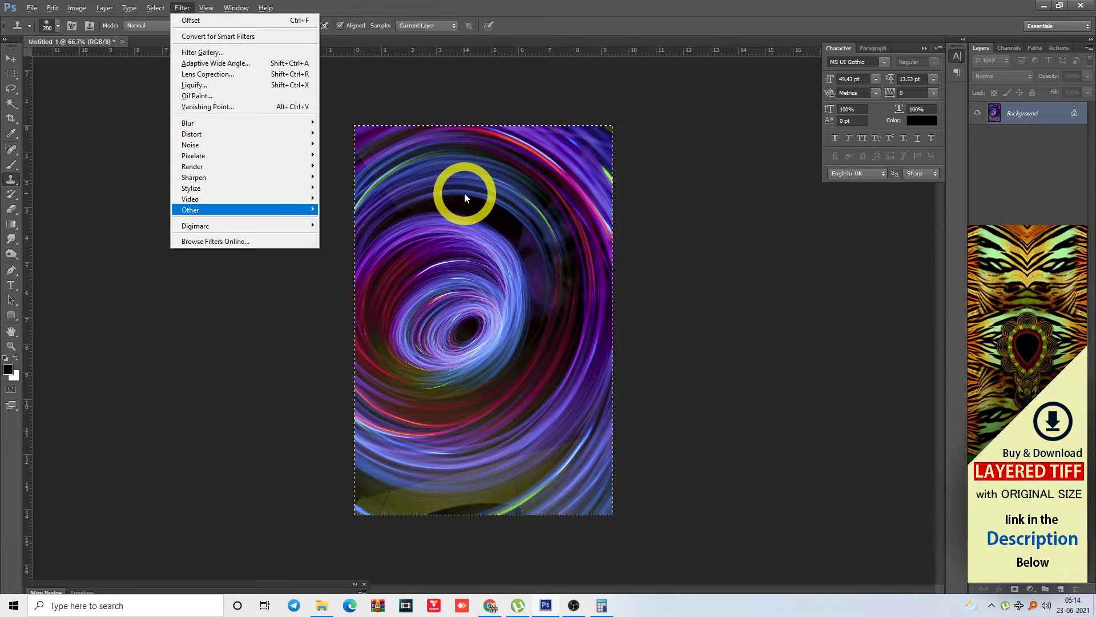
key("Right")
key("Up")
key("Return")
left_click_drag(464, 197, 780, 245)
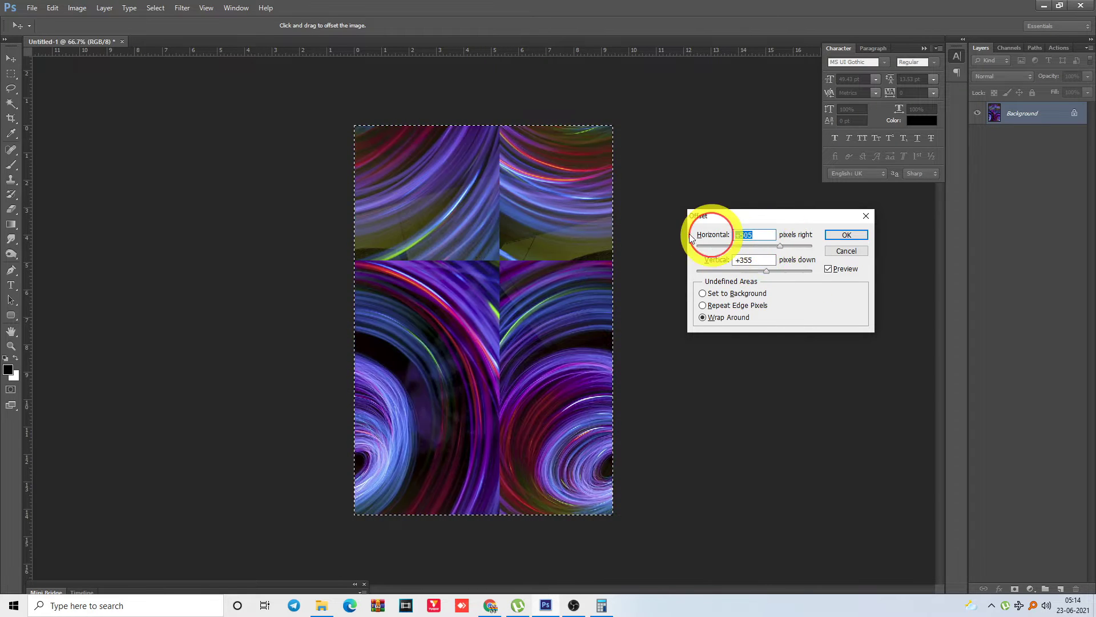
left_click_drag(472, 273, 507, 298)
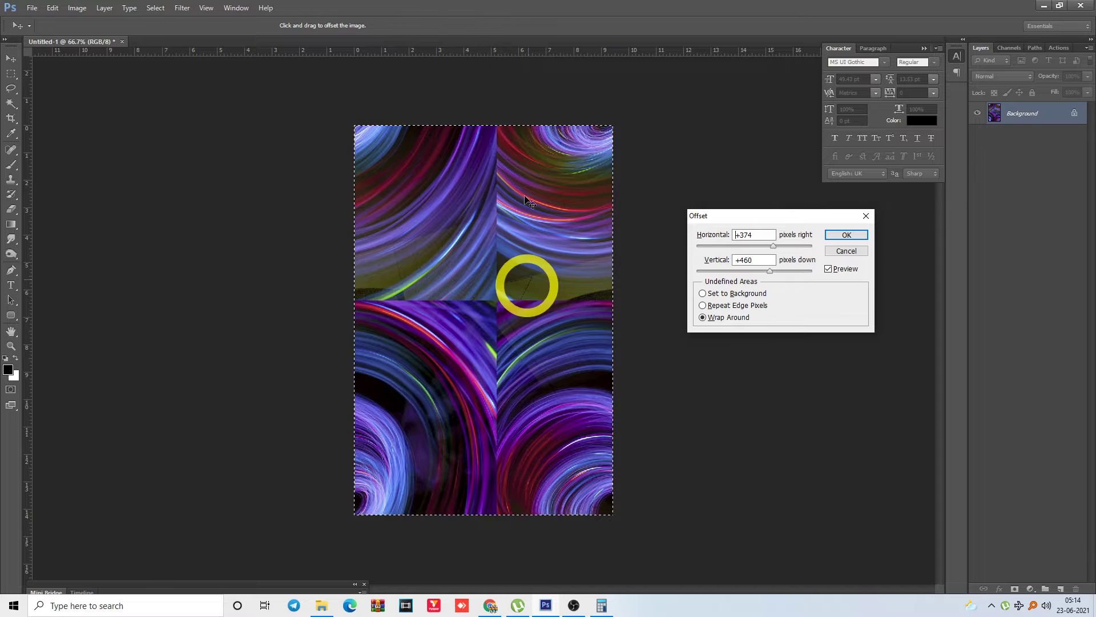
key("Return")
Try outlining the central seam area of the offset swirl with a freehand Lasso selection
key("s")
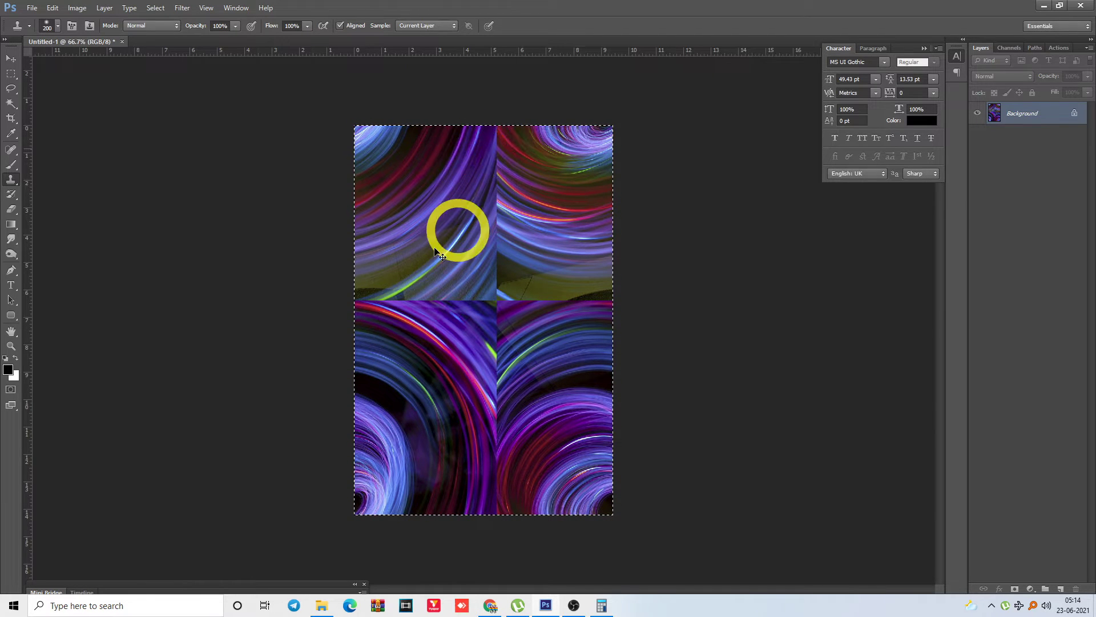
key("ctrl+d")
key("l")
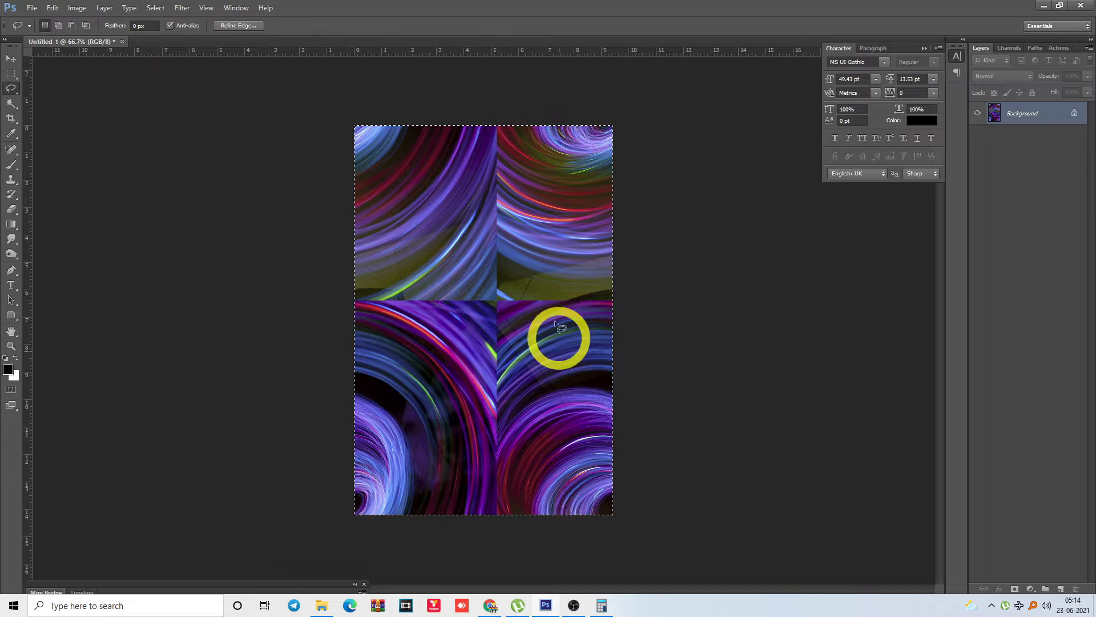
mouse_move(554, 320)
left_mouse_down()
mouse_move(539, 202)
mouse_move(583, 186)
mouse_move(529, 192)
left_mouse_up()
key("ctrl+d")
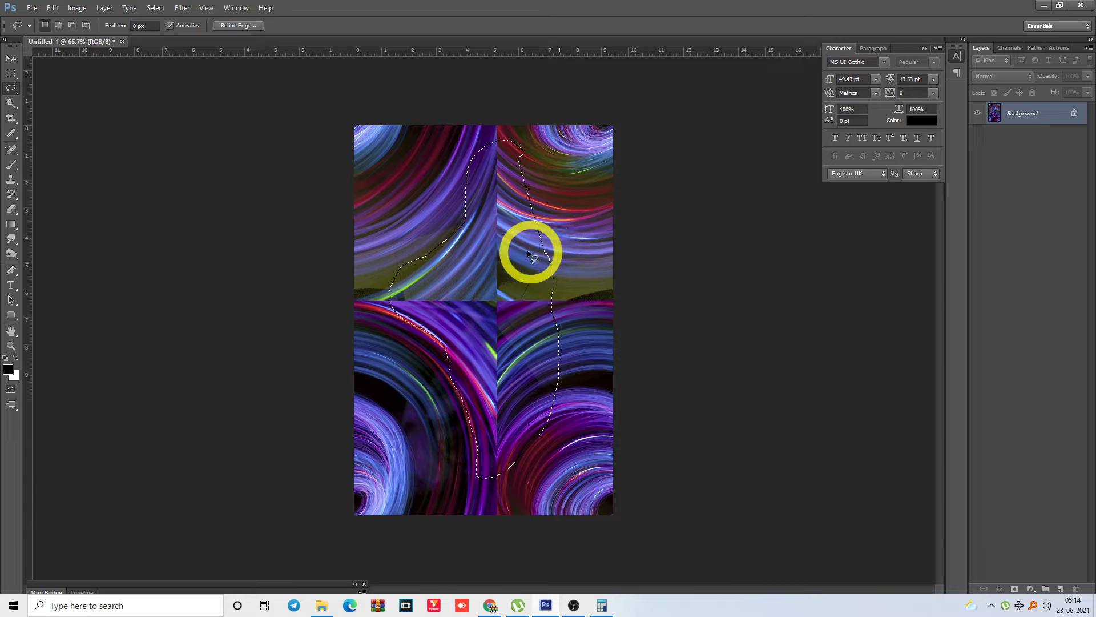
left_click(514, 231)
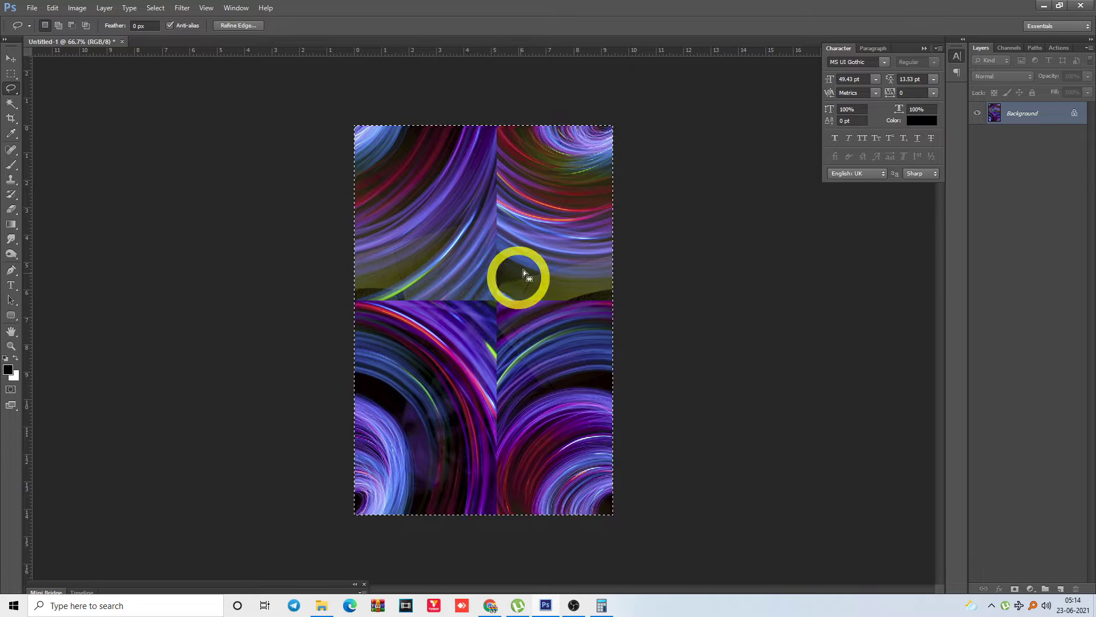
Undo the offset on the swirl image and close the document without saving
key("ctrl+z")
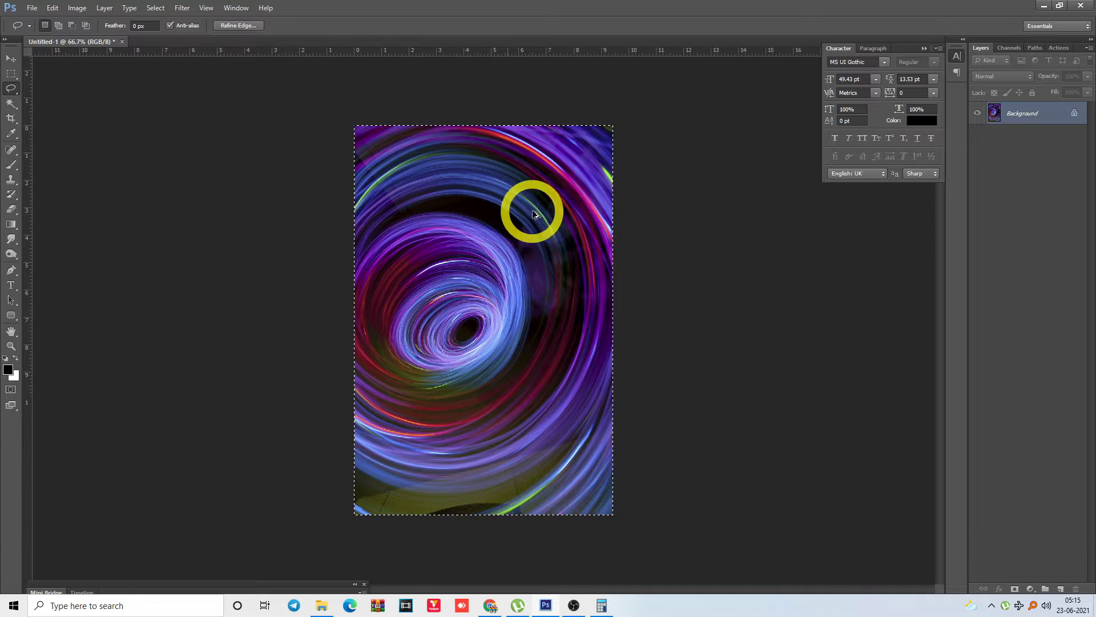
key("ctrl+w")
left_click(579, 224)
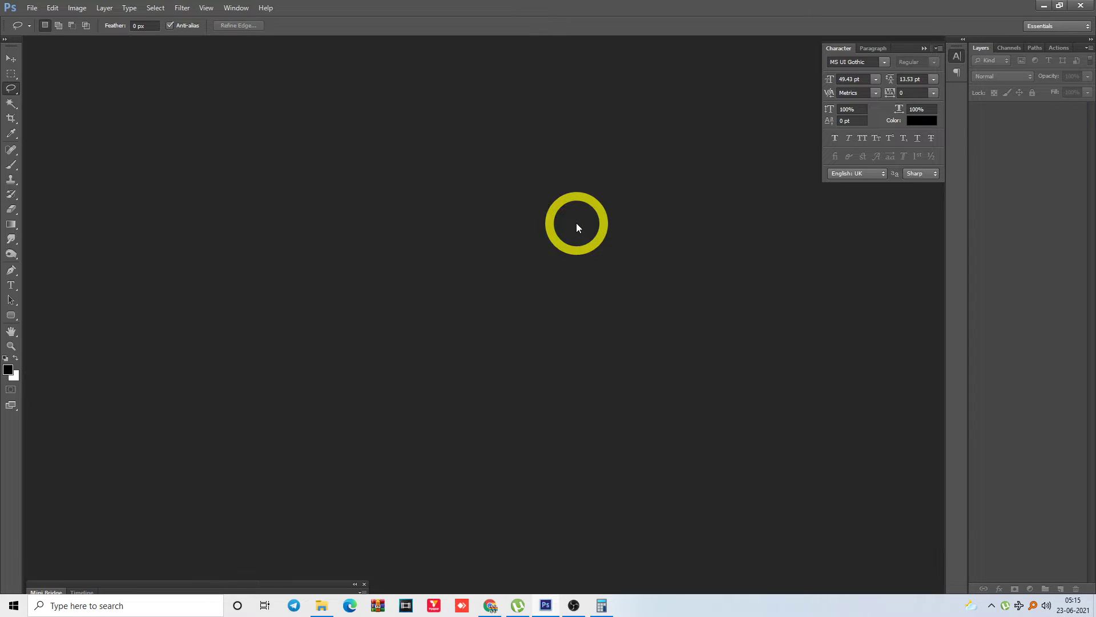
Create a new 5 × 5 inch RGB document at 100 pixels/inch with a white background and view it at 100%
key("ctrl+n")
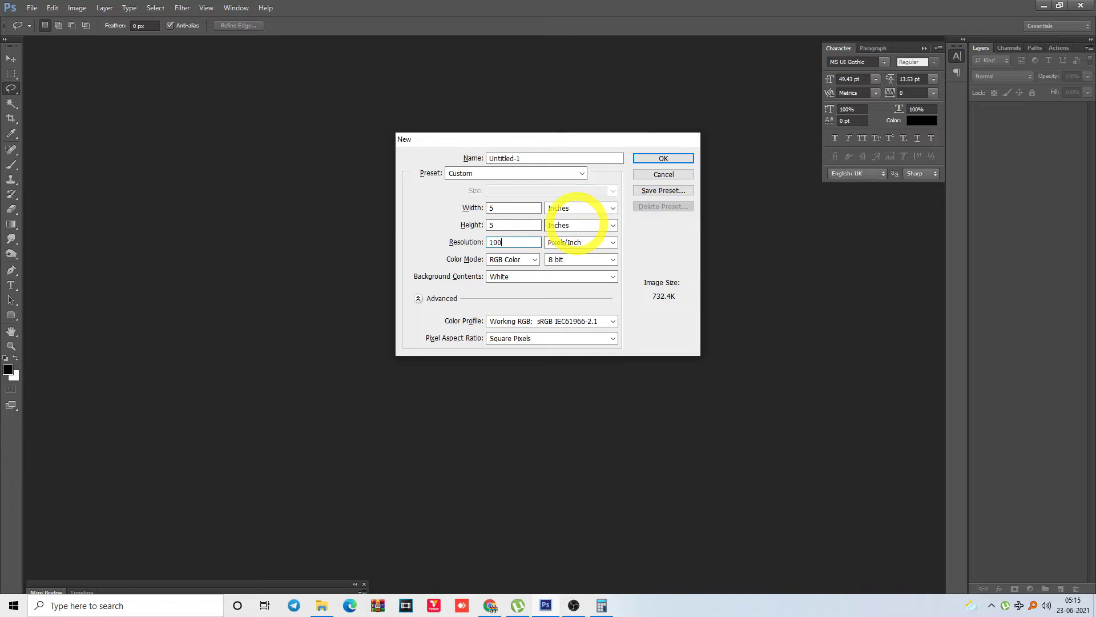
key("Return")
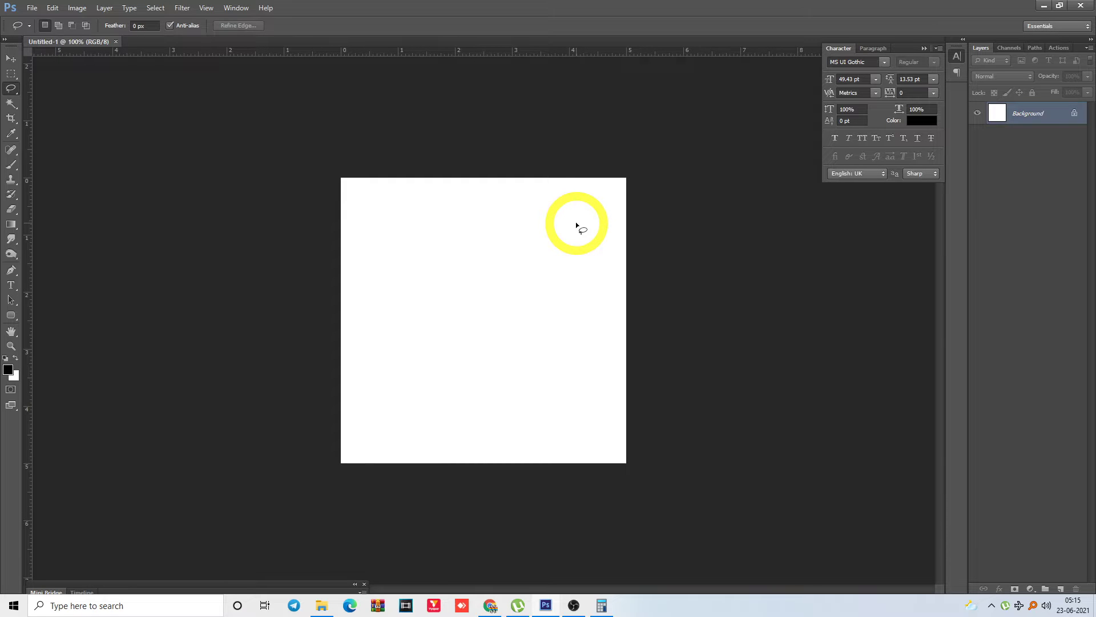
left_click_drag(326, 141, 670, 459)
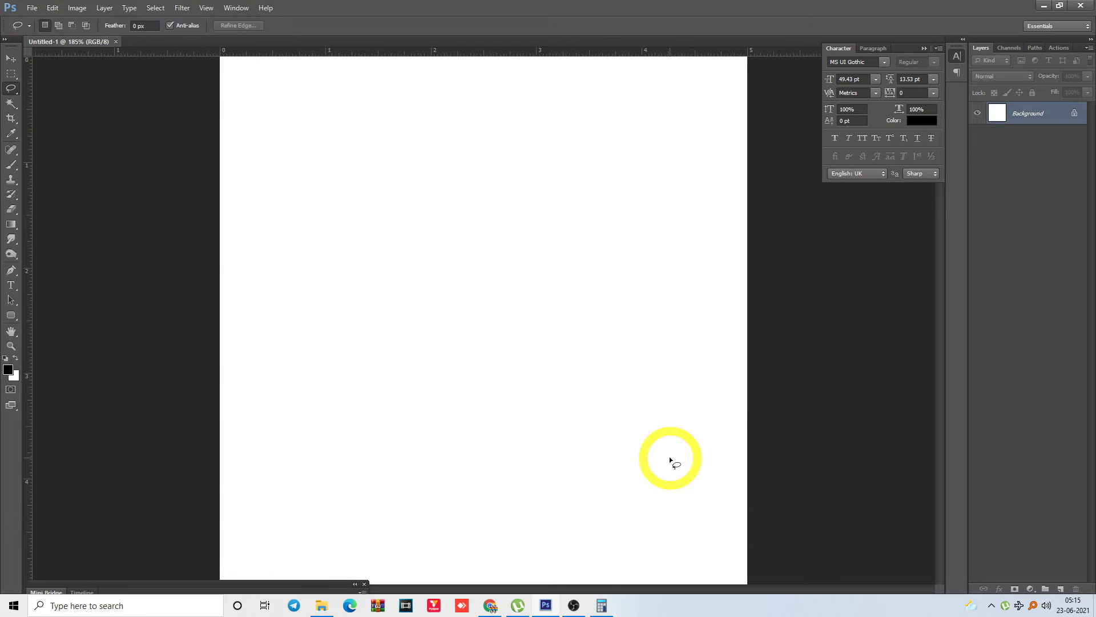
key("ctrl+minus")
key("ctrl+minus")
key("p")
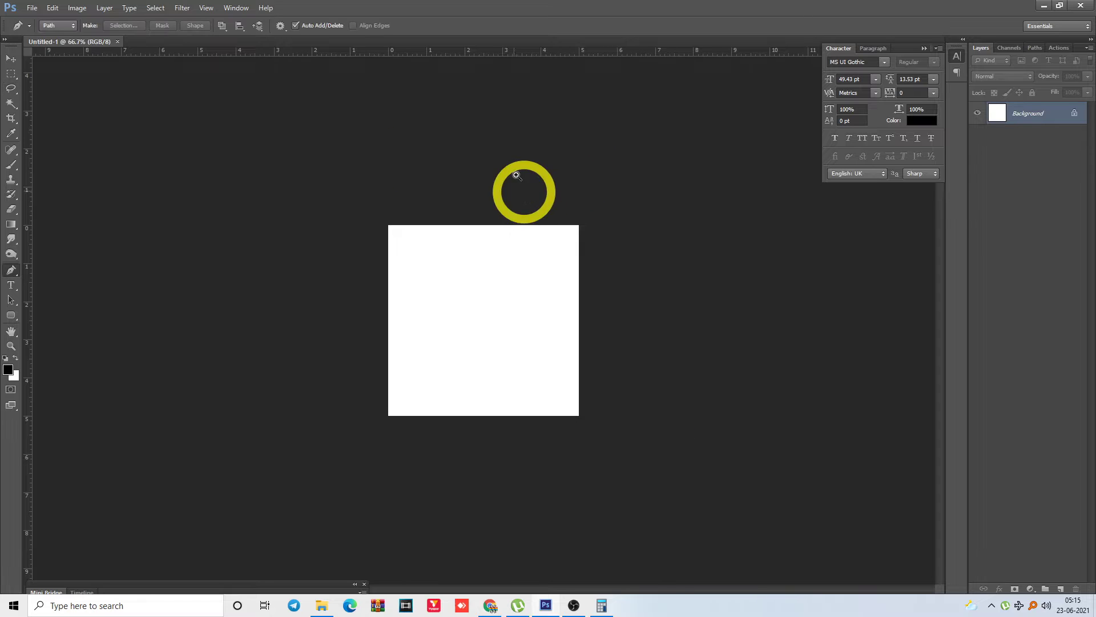
key("ctrl+0")
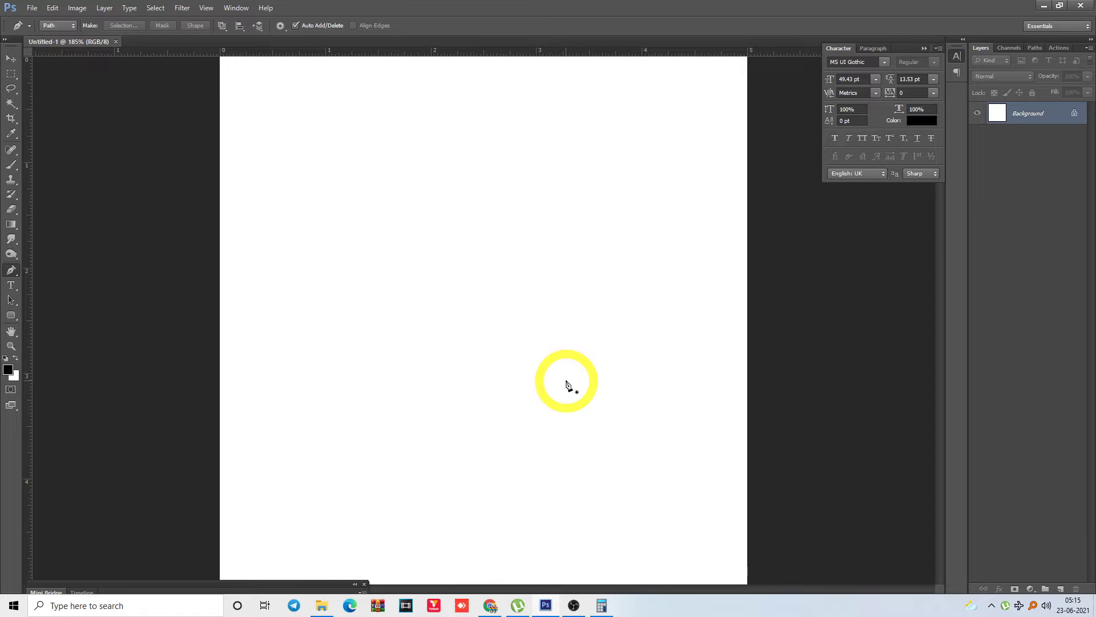
key("ctrl+1")
Check the new document's pixel dimensions in Image Size, and revisit the swirl image in Chrome before returning to Photoshop
key("alt+i")
key("i")
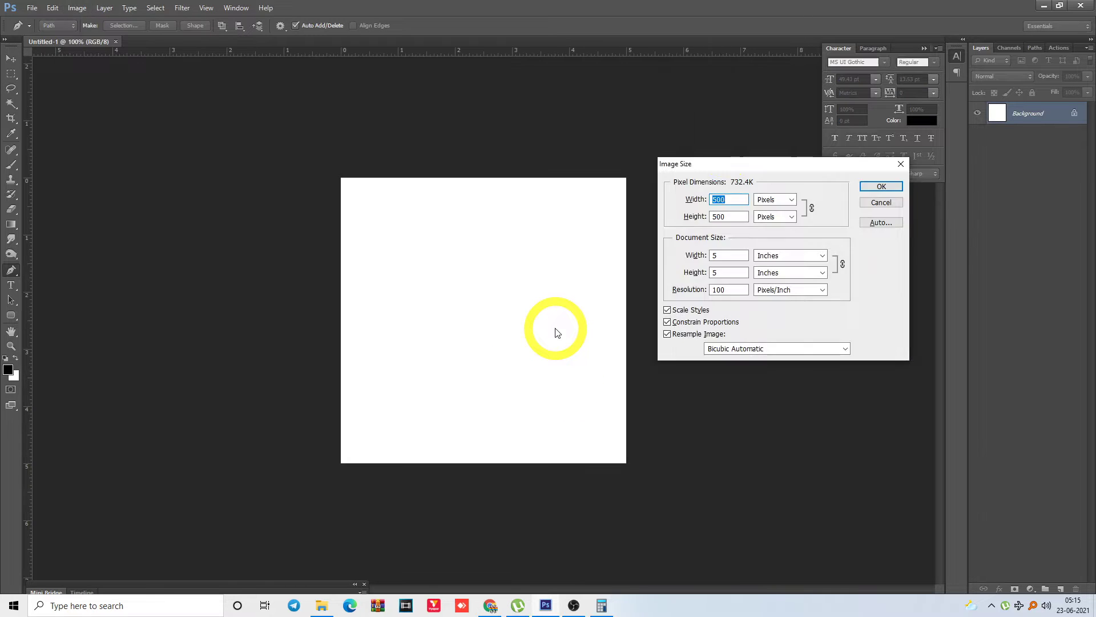
key("Escape")
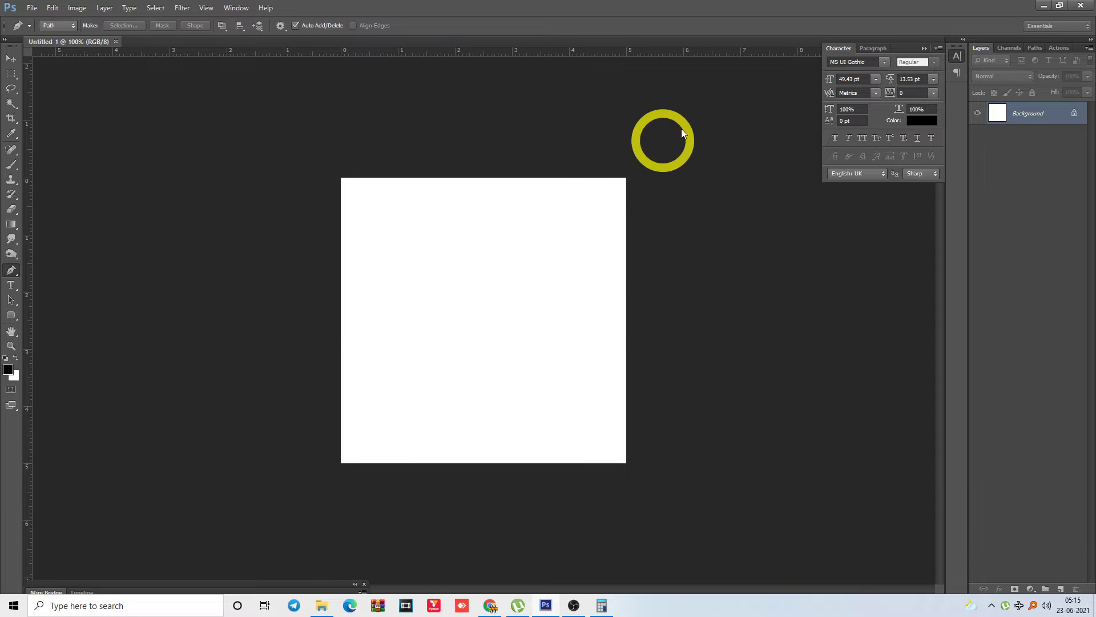
key("alt+Tab")
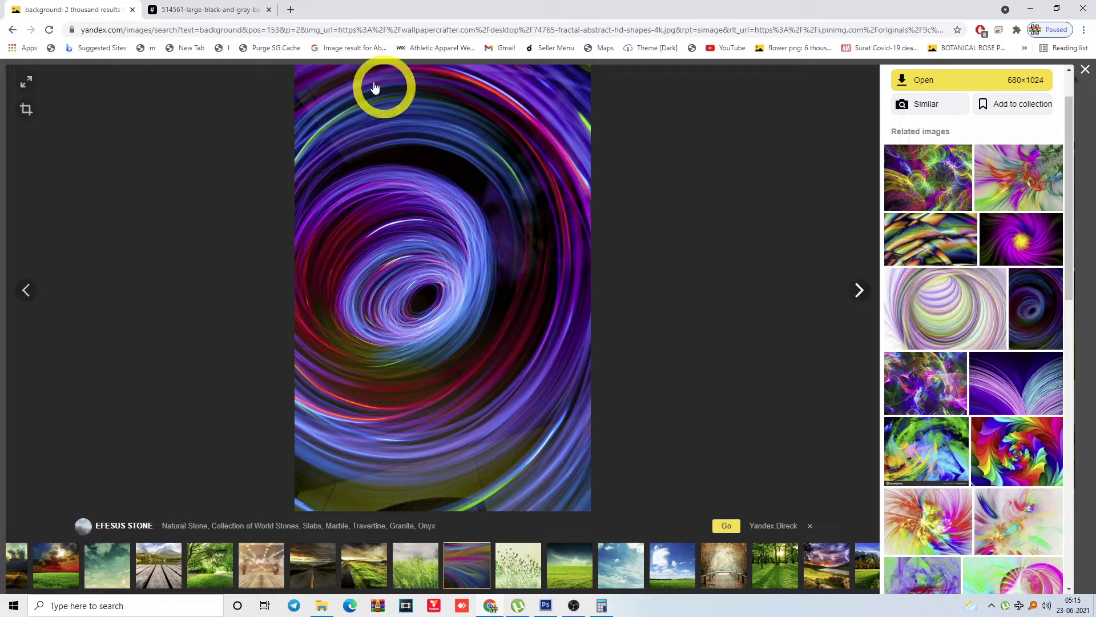
key("alt+Tab")
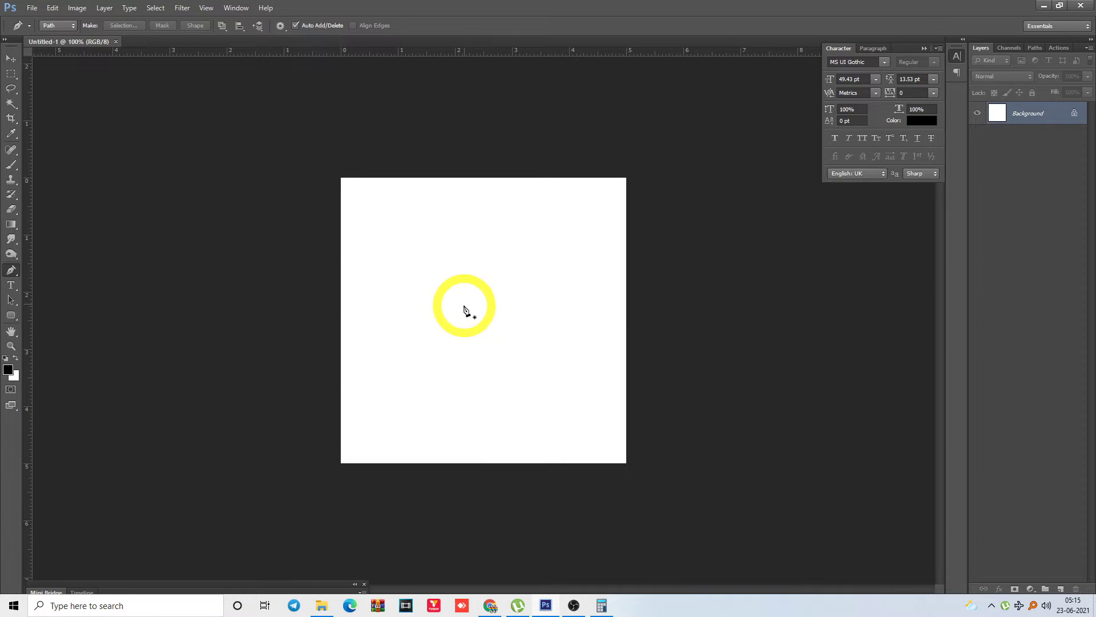
Draw a pointed bud on a thin stem with a flared foot, about 3.7 inches tall, with the Pen tool and fill it black on a new layer
left_click(466, 306)
left_click_drag(456, 272, 474, 215)
left_click(493, 273)
left_click_drag(506, 298, 504, 298)
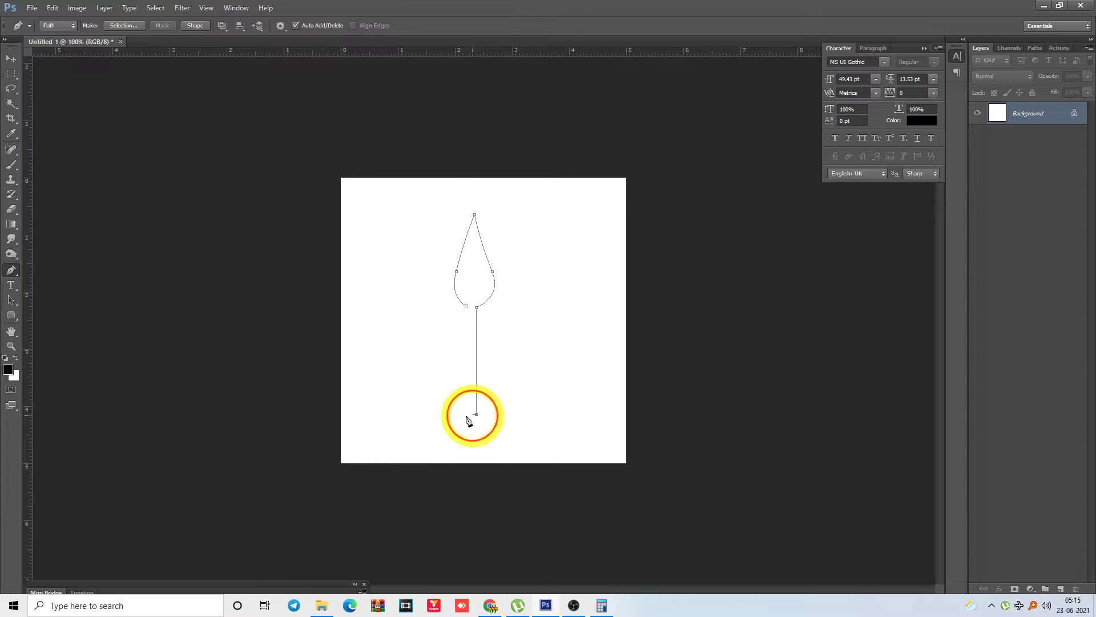
left_click_drag(469, 421, 492, 431)
left_click(463, 427)
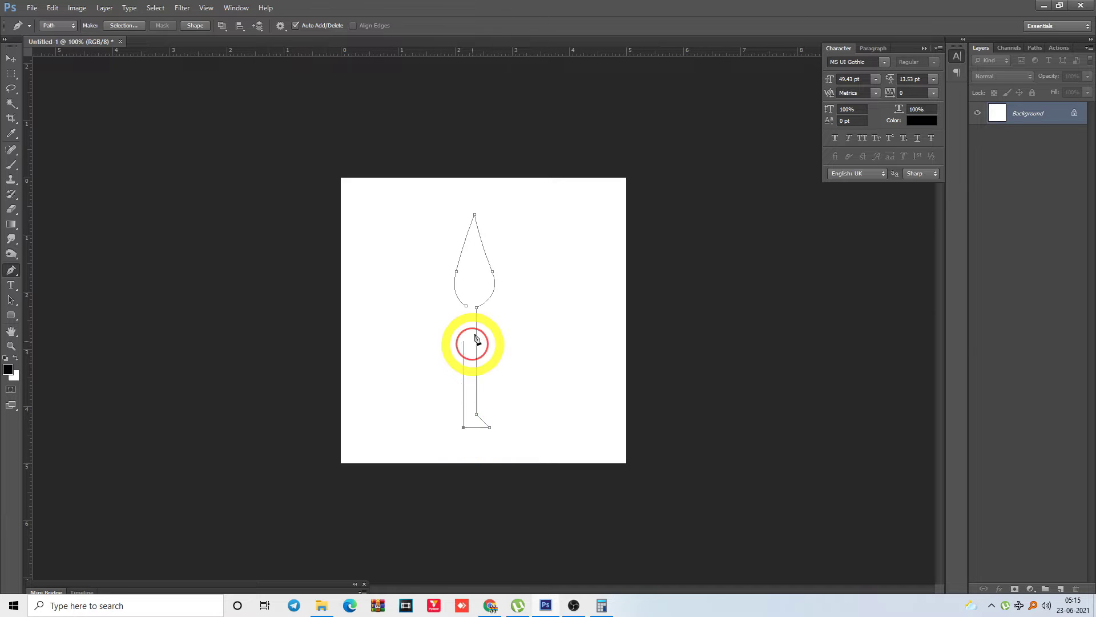
left_click(470, 415)
key("ctrl+Return")
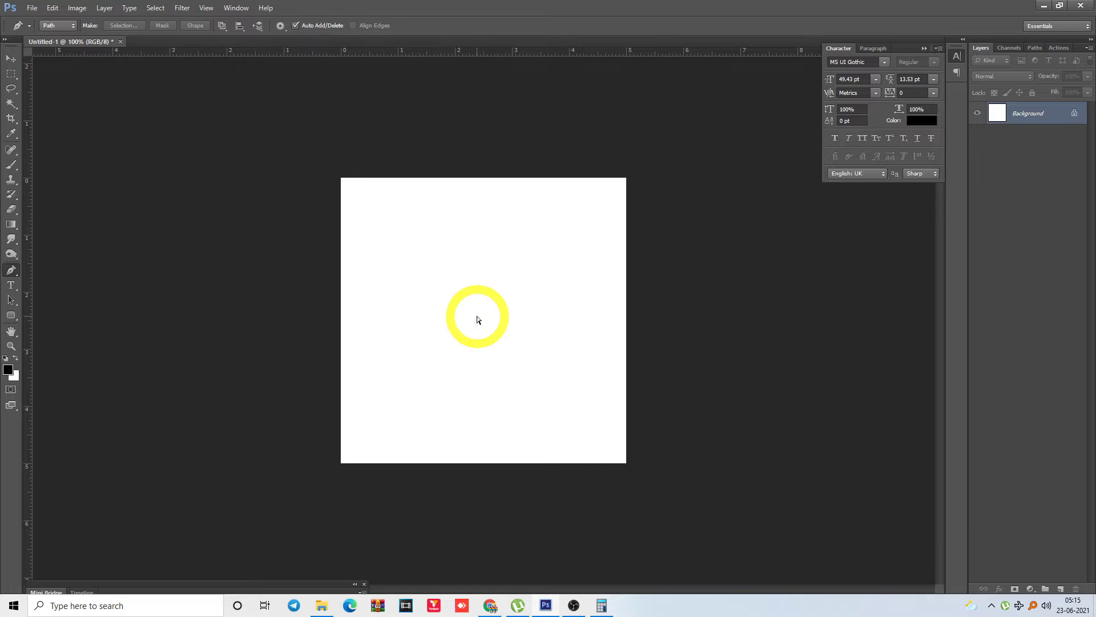
left_click(1060, 589)
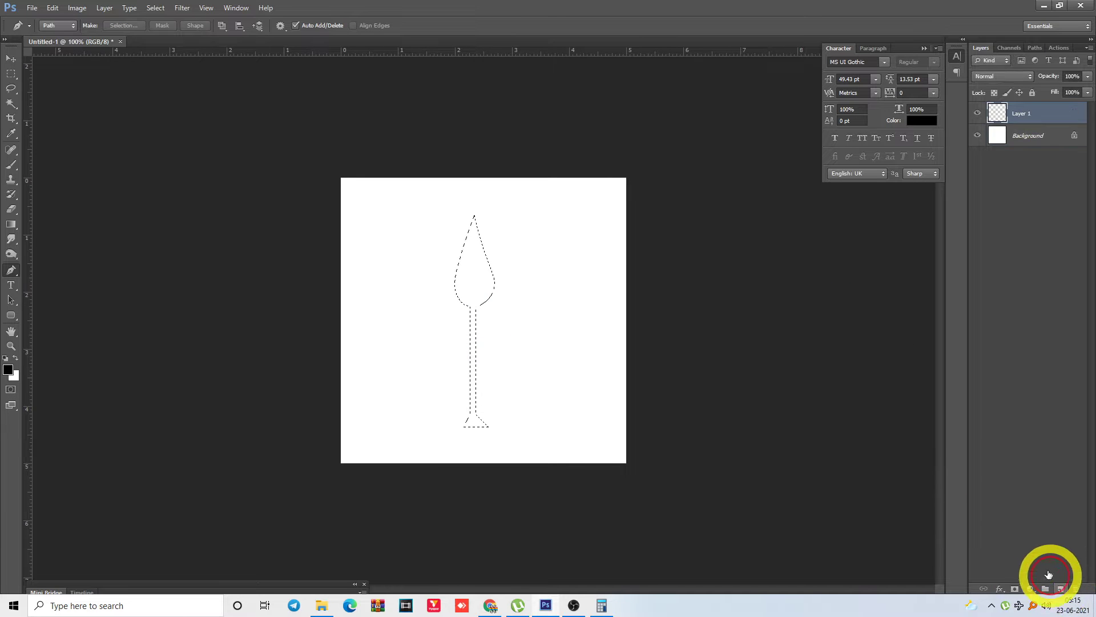
key("alt+BackSpace")
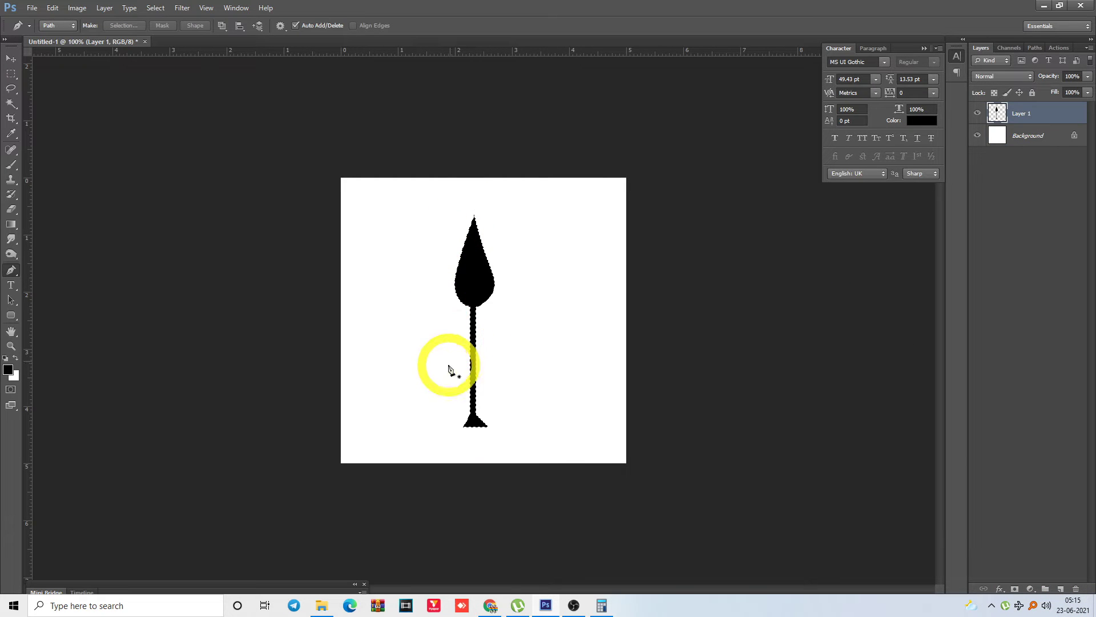
Draw a curved, pointed leaf growing from the right side of the stem with the Pen tool and fill it black
left_click_drag(475, 381, 522, 316)
left_click(523, 309)
left_click_drag(512, 372, 494, 385)
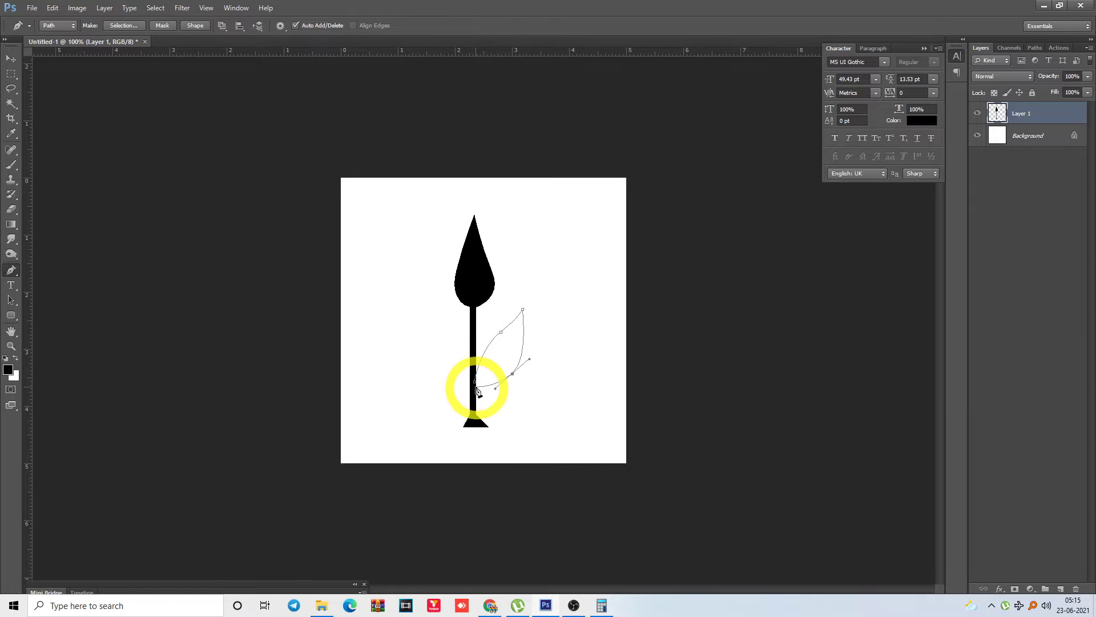
left_click(475, 382)
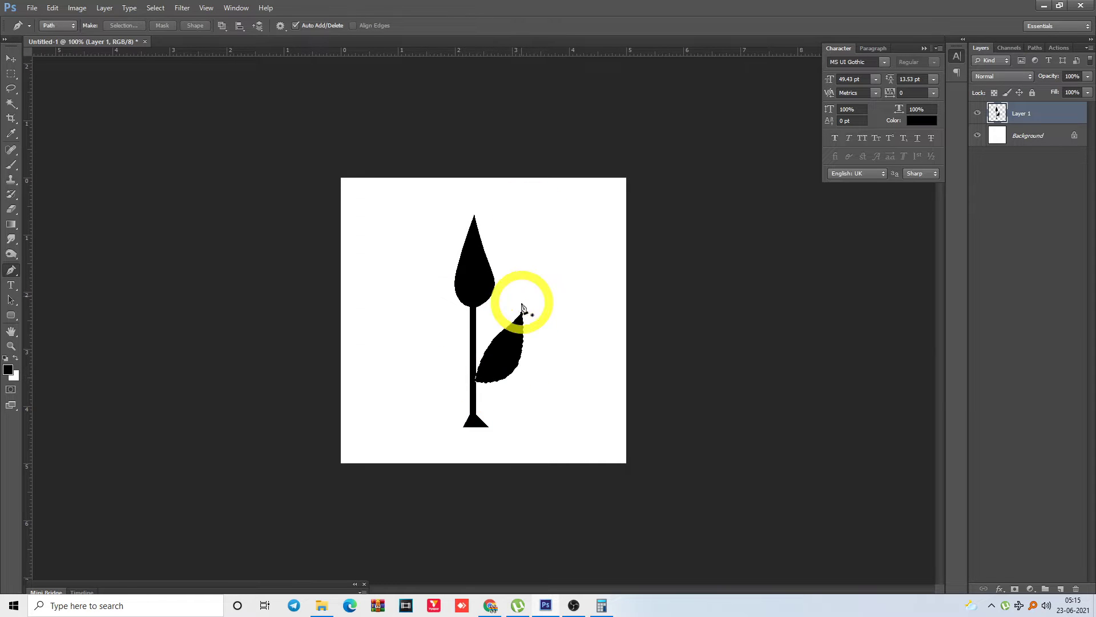
Duplicate the leaf to the left side of the stem, flip the copy horizontally and deselect it
key("m")
left_click_drag(500, 355, 456, 372)
key("alt+e")
key("a")
key("h")
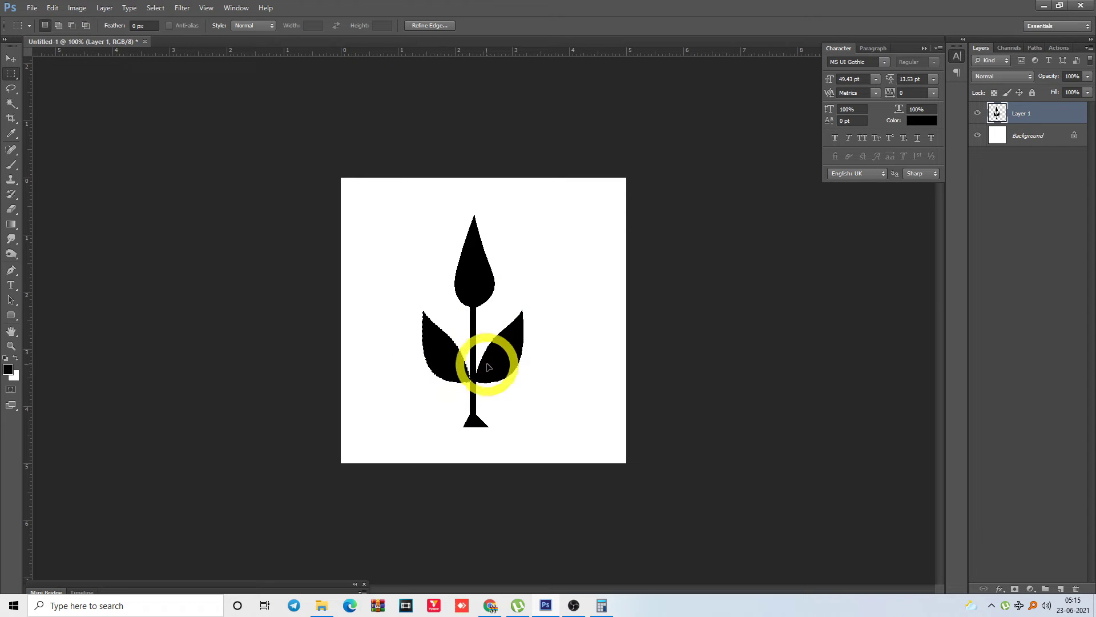
key("ctrl+d")
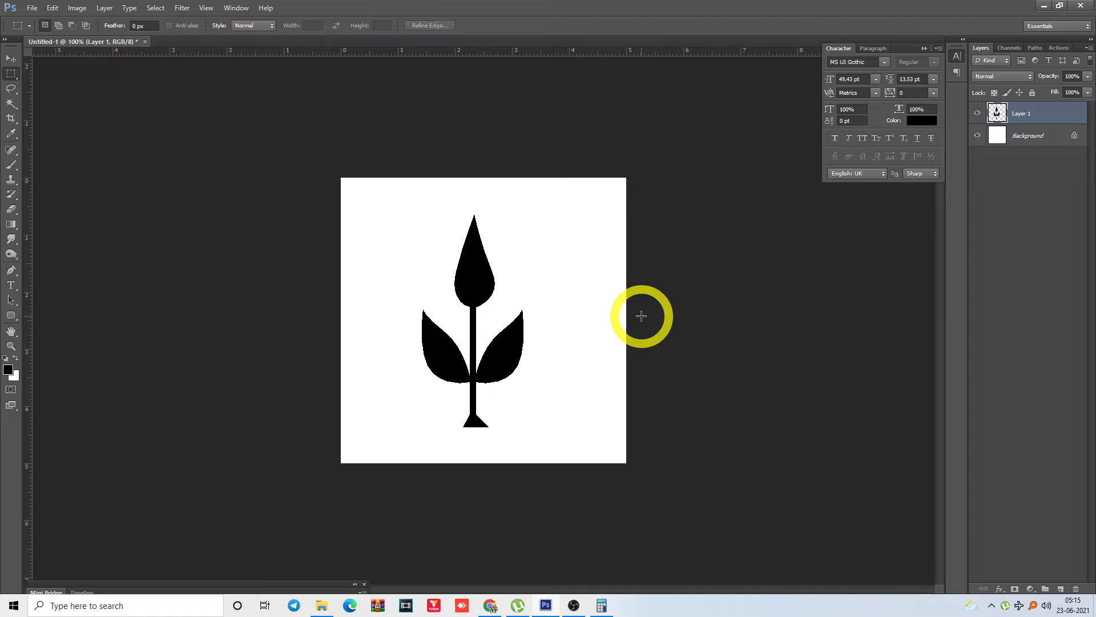
Select the complete black plant motif and center it on the canvas
key("w")
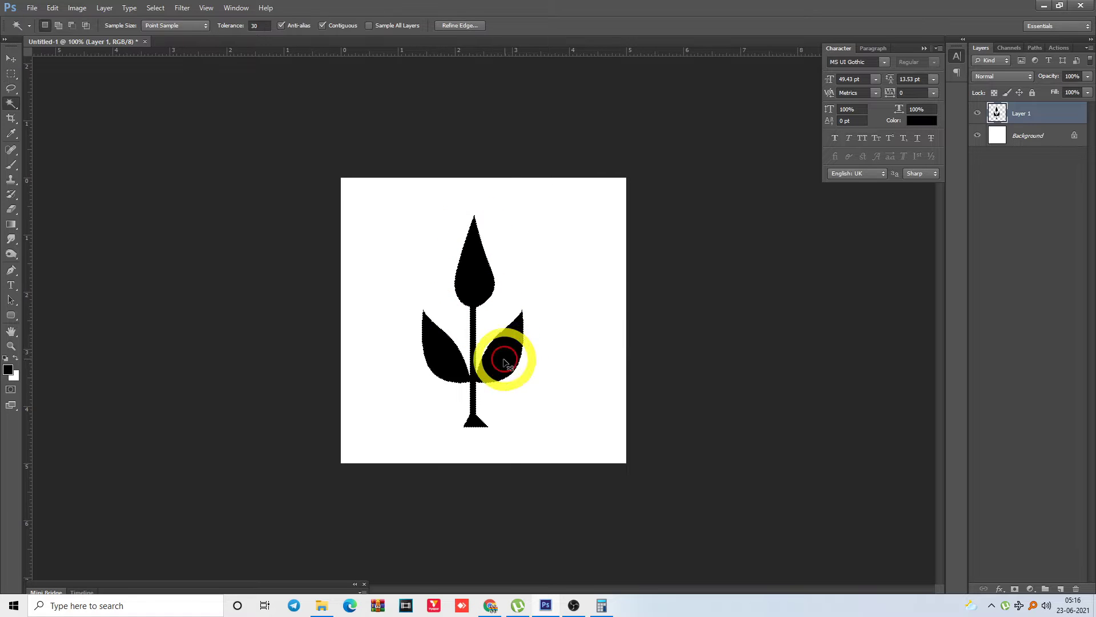
mouse_move(505, 362)
left_mouse_down()
mouse_move(533, 336)
mouse_move(524, 362)
mouse_move(489, 351)
mouse_move(539, 335)
mouse_move(523, 359)
mouse_move(502, 342)
mouse_move(510, 355)
left_mouse_up()
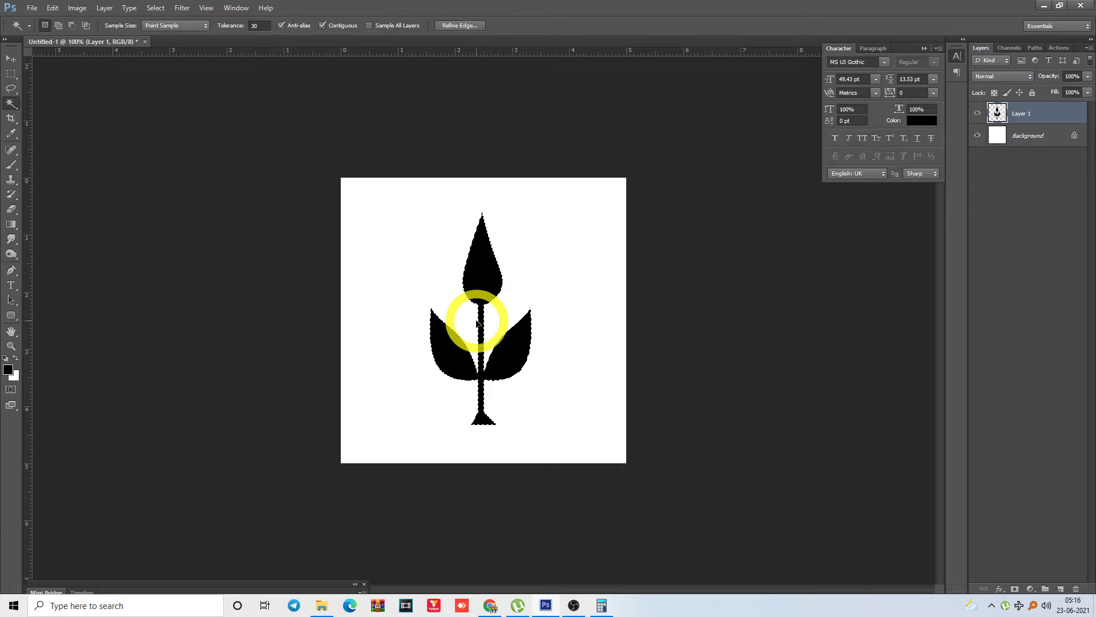
left_click(392, 299)
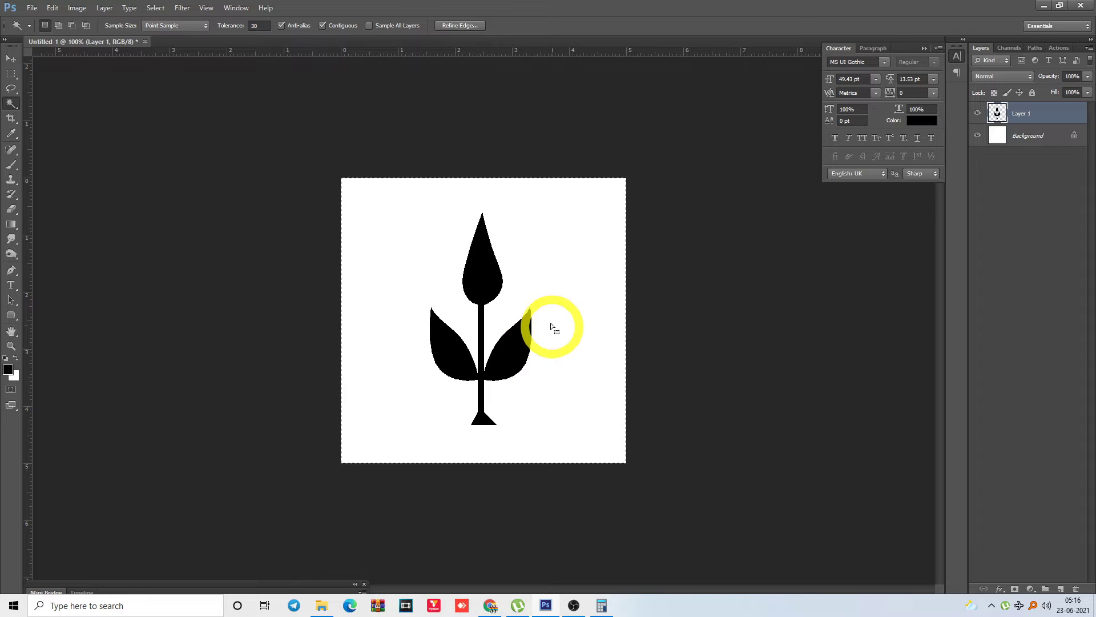
Define the whole canvas with the plant motif as a pattern, keeping the suggested name Pattern 50
key("alt+e")
key("b")
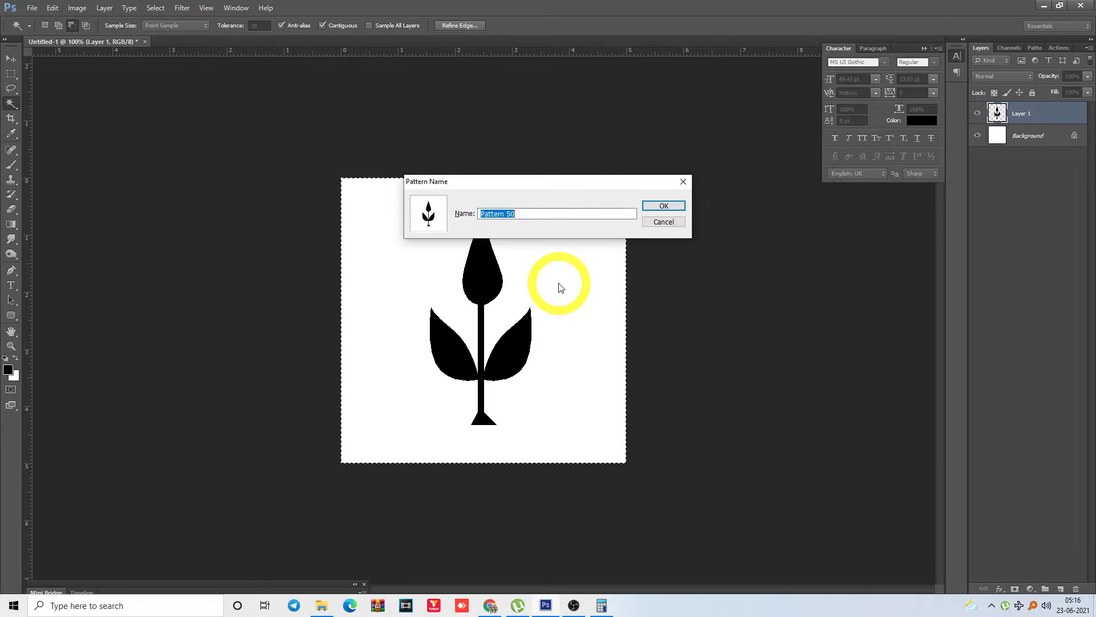
key("Return")
Create a second new RGB document, 30 × 30 inches at 100 pixels/inch, with a white background
key("alt")
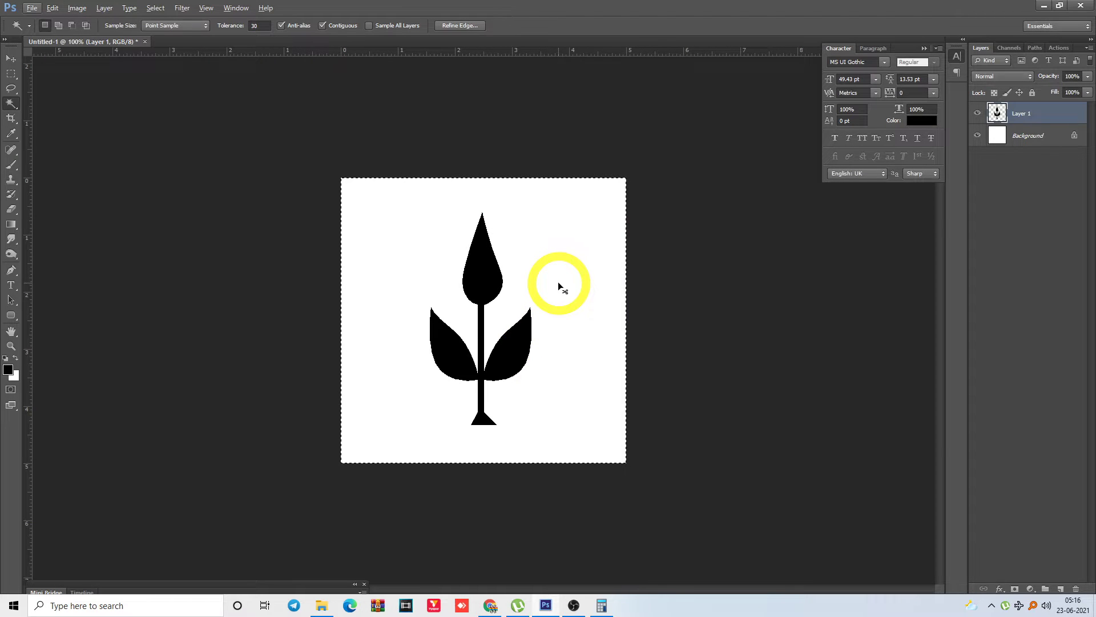
type("fn")
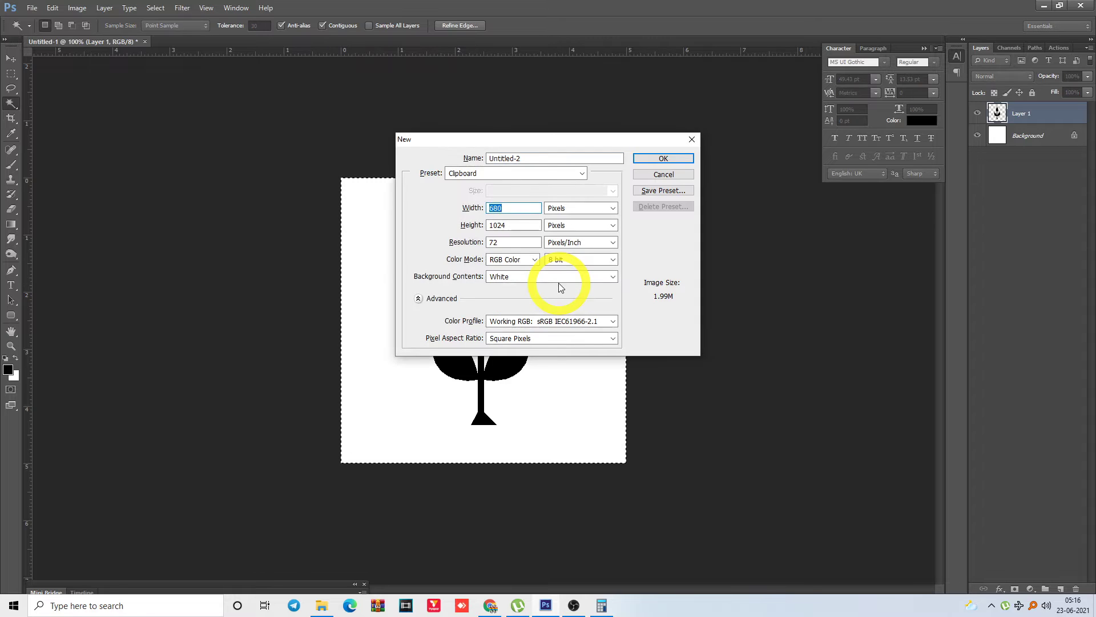
type("10")
key("Tab")
key("shift+Tab")
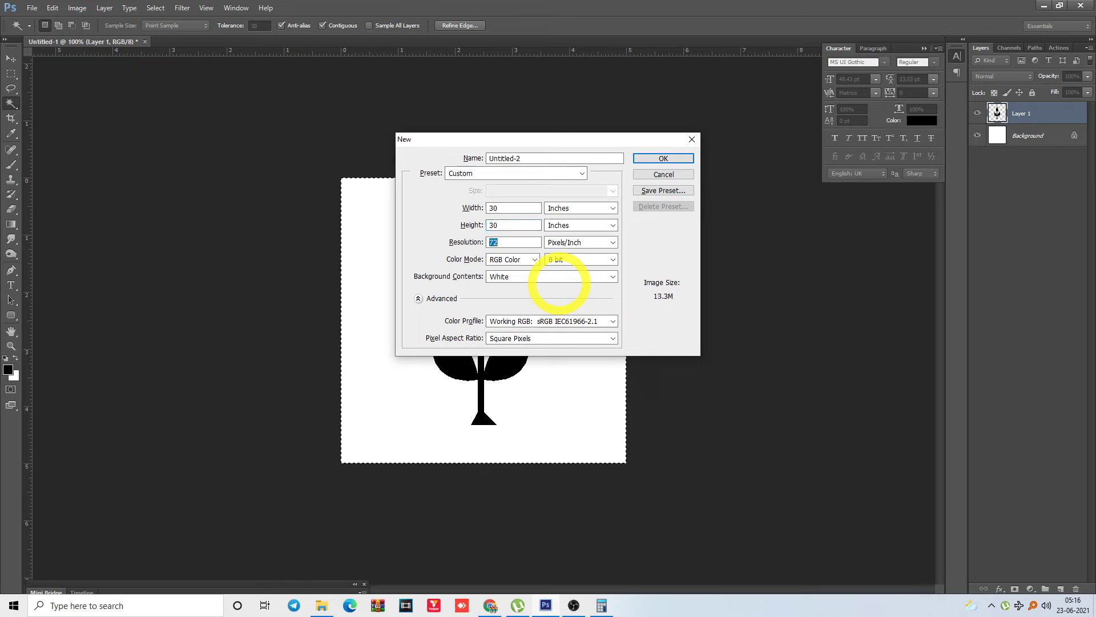
type("0")
key("Return")
Fill the blank 30 × 30 inch document with the newly defined plant pattern
key("i")
key("shift+F5")
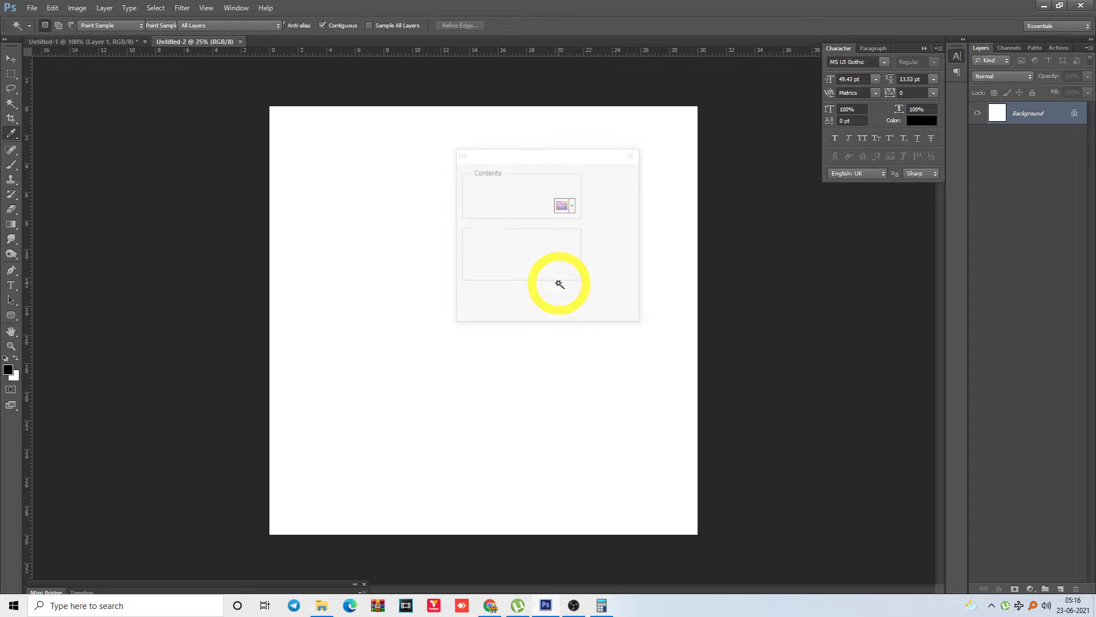
left_click(573, 207)
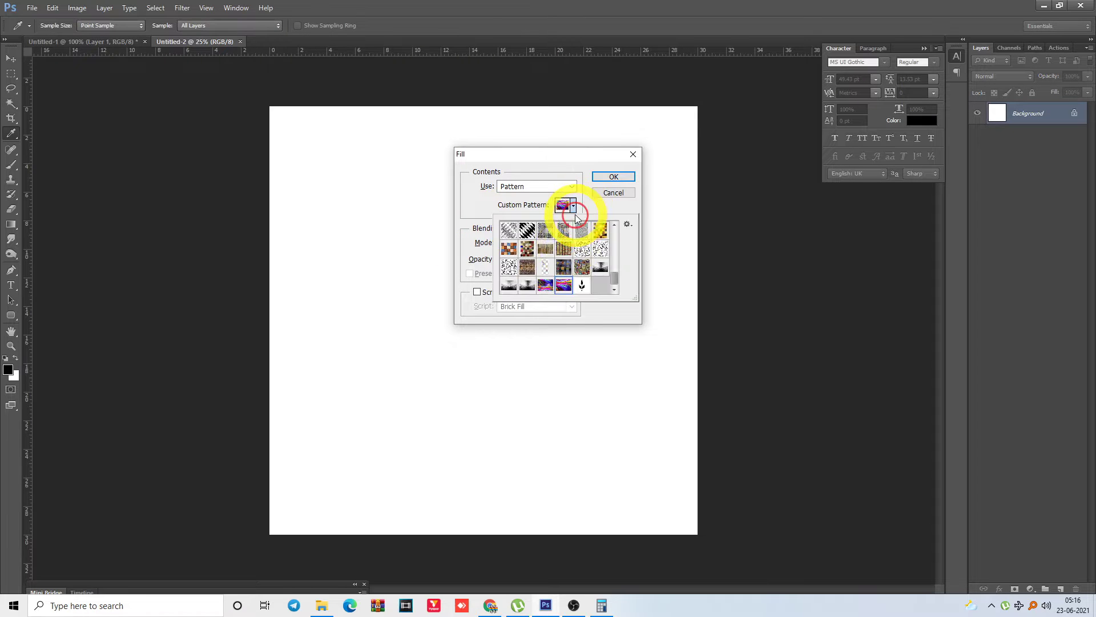
double_click(582, 287)
key("Return")
Arrange the motif document and the pattern-filled document side by side
key("w")
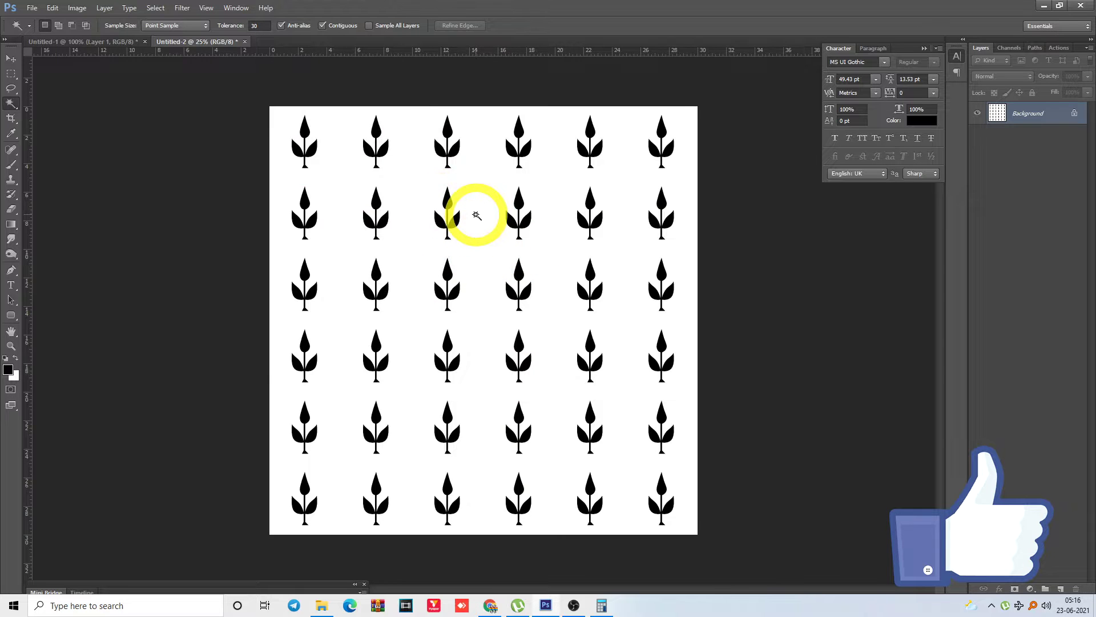
key("alt+w")
key("a")
key("Down")
key("Return")
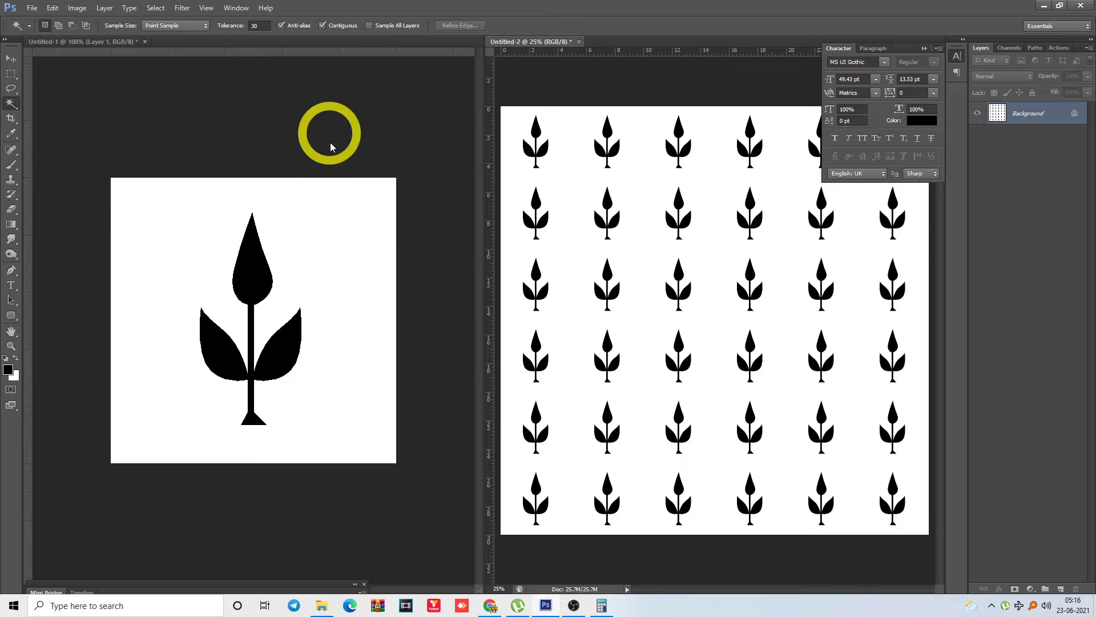
Show the rulers in the motif document and select the white area around the plant with the Magic Wand
key("ctrl+r")
left_click(285, 183)
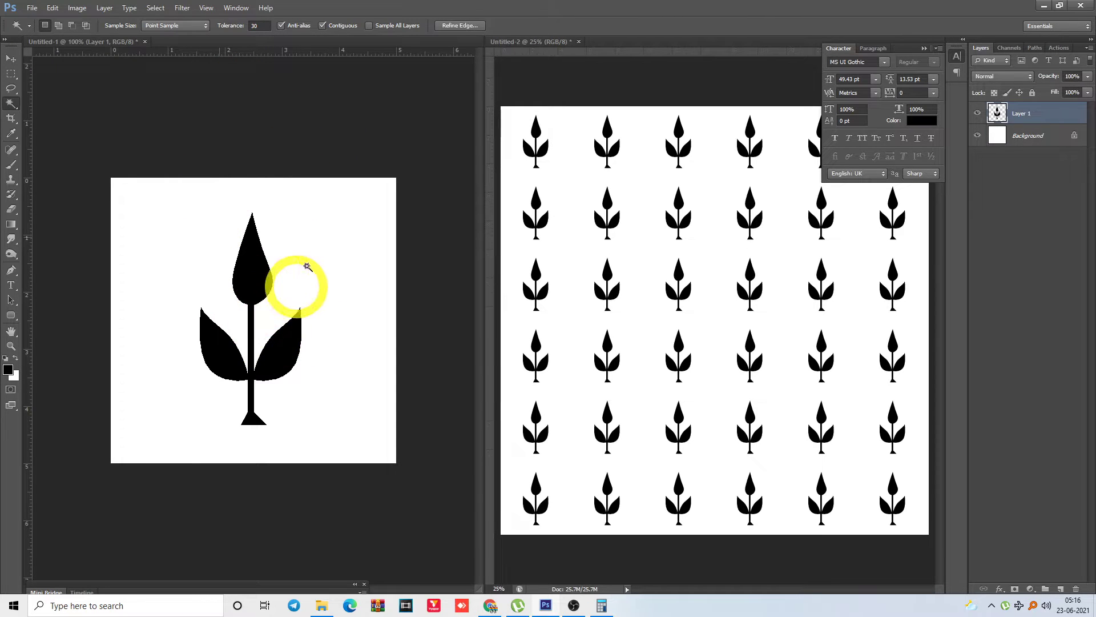
left_click(362, 222)
left_click(368, 254)
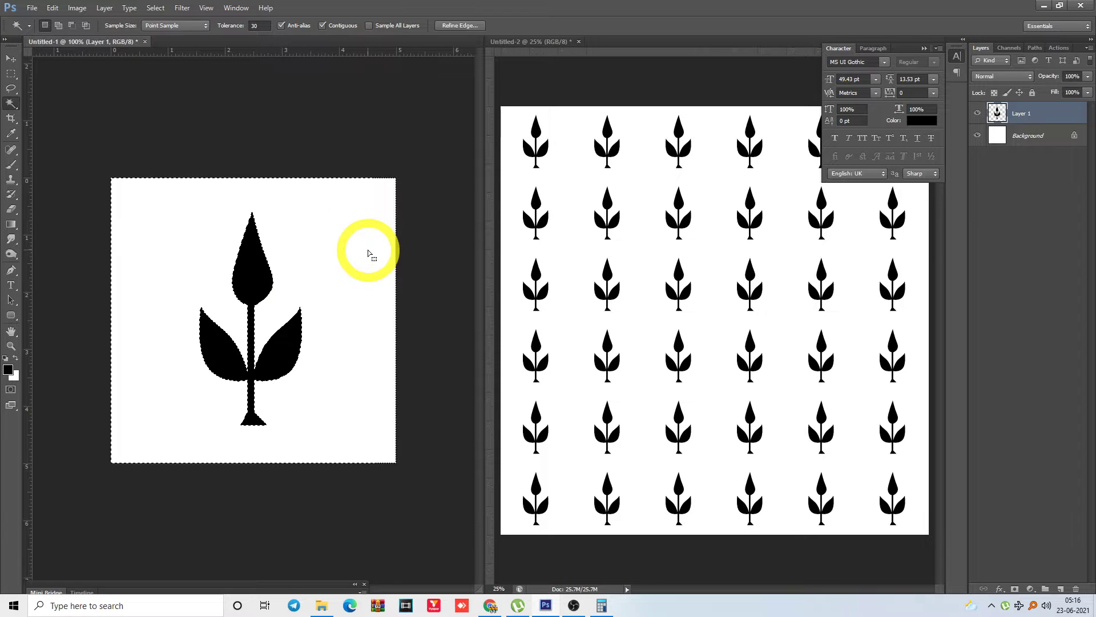
key("alt+t")
key("Up")
key("Up")
key("Up")
key("Right")
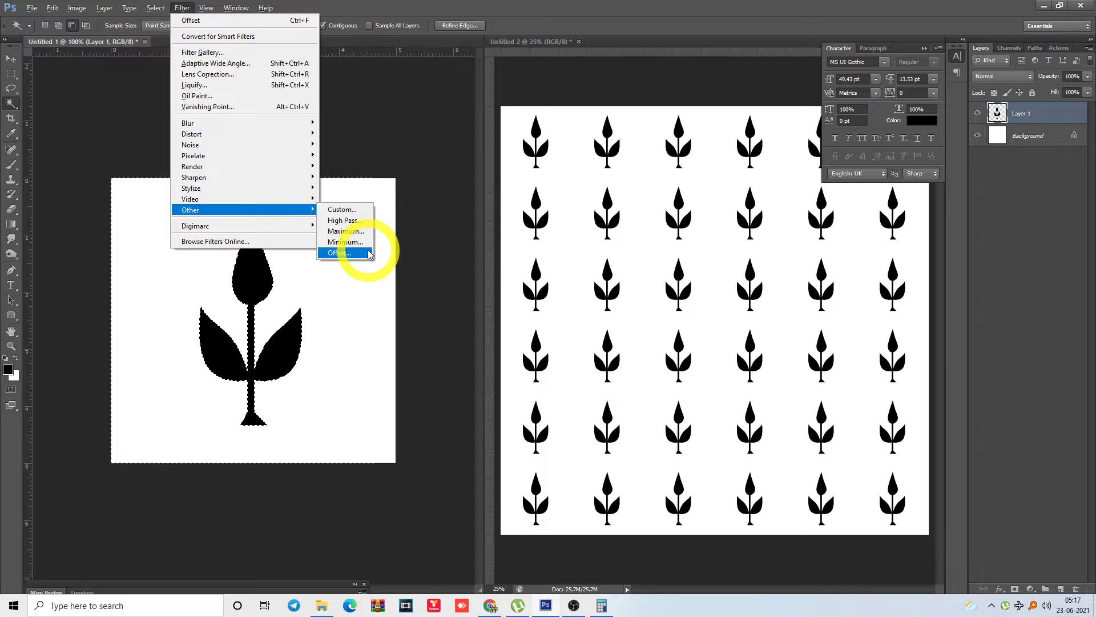
key("Escape")
key("Escape")
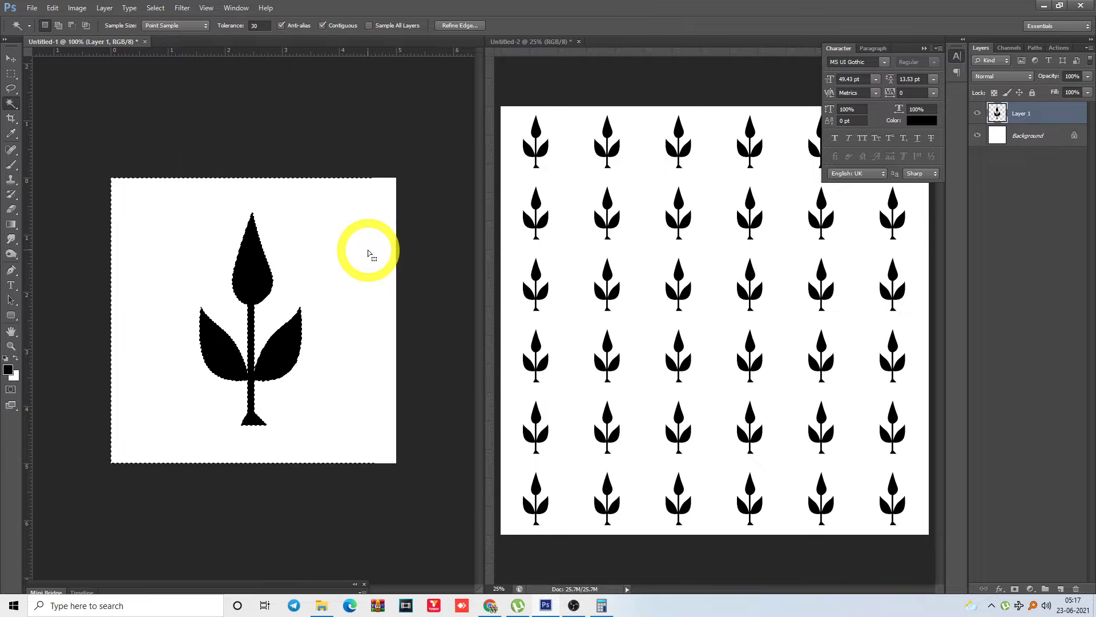
Check the motif document's image size and offset the selected white area 250 pixels right and 250 pixels down with Wrap Around, clearing the selection
key("ctrl+alt+i")
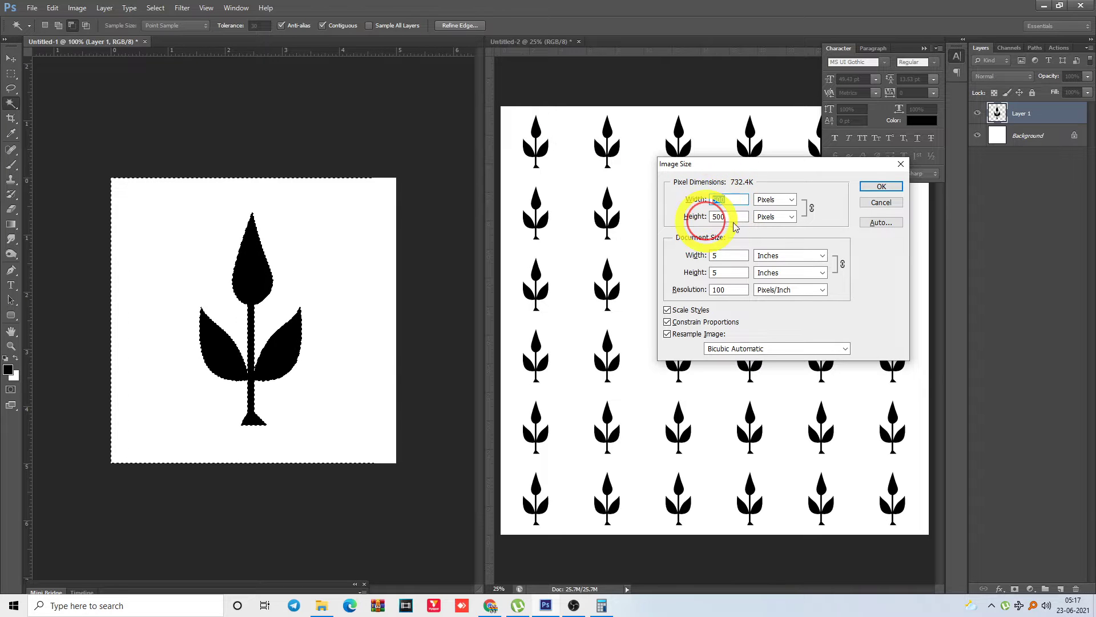
left_click(879, 187)
key("alt+t")
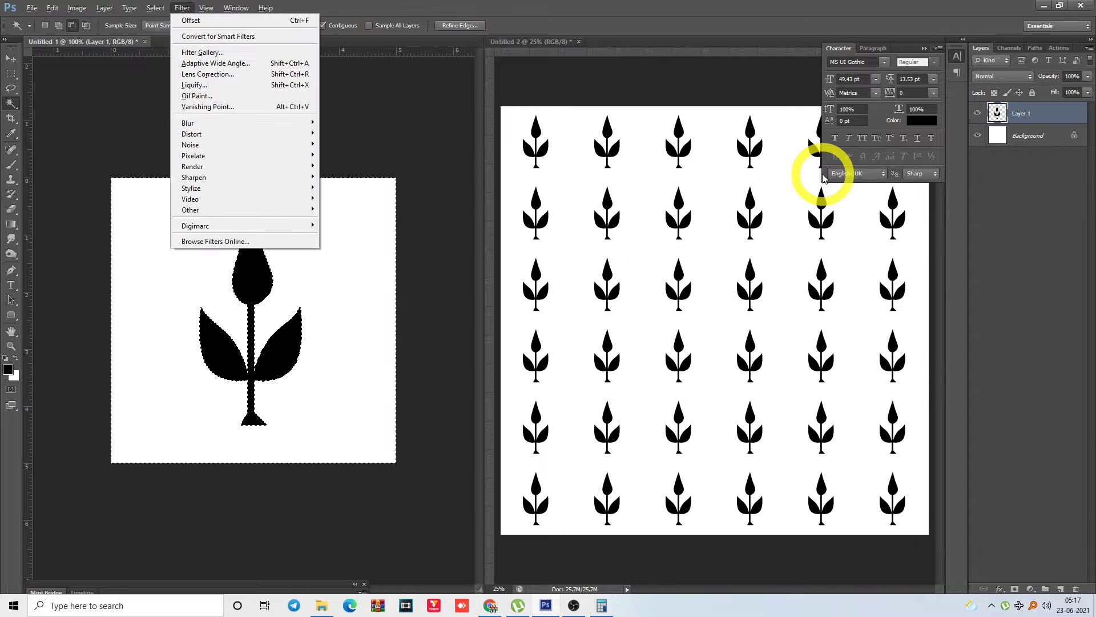
key("Return")
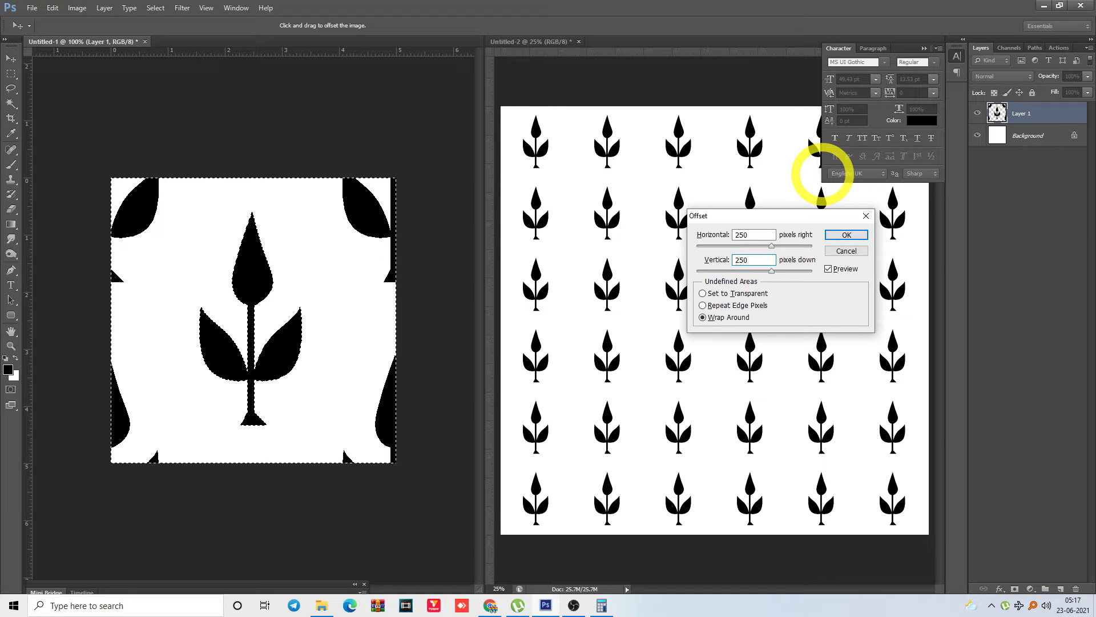
key("Return")
key("w")
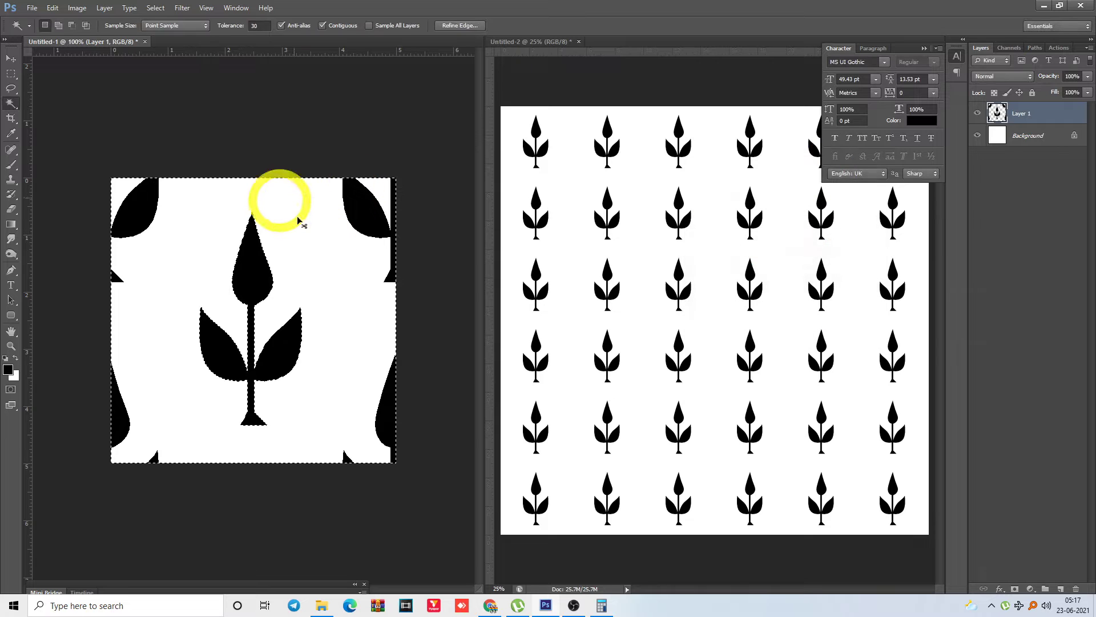
key("ctrl+d")
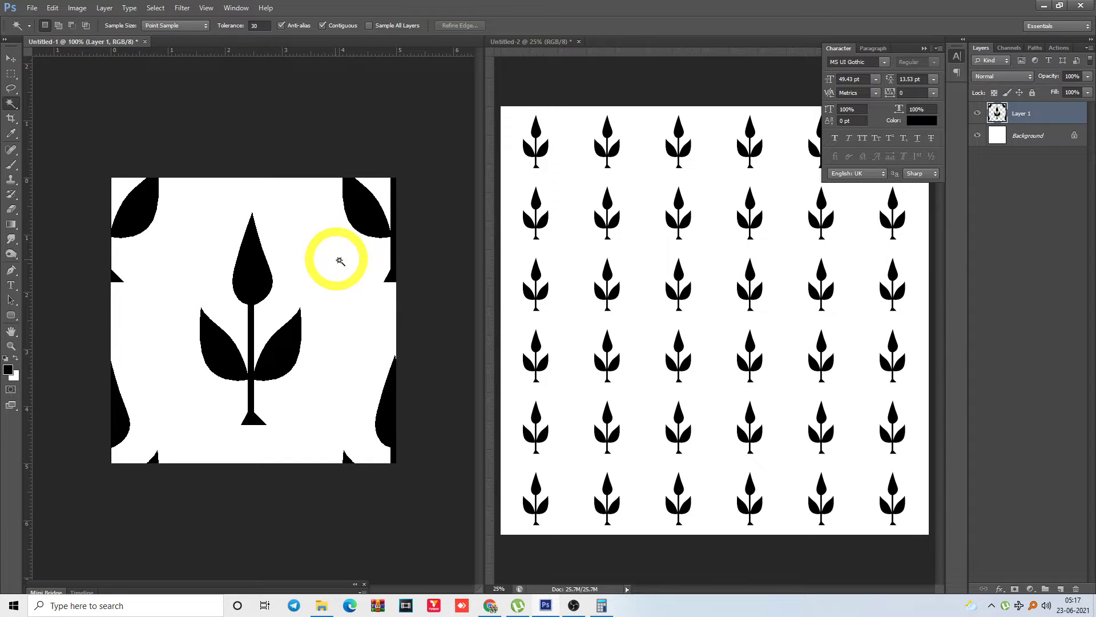
Define the whole offset motif canvas as a pattern, keeping the suggested name Pattern 51
key("ctrl+alt+p")
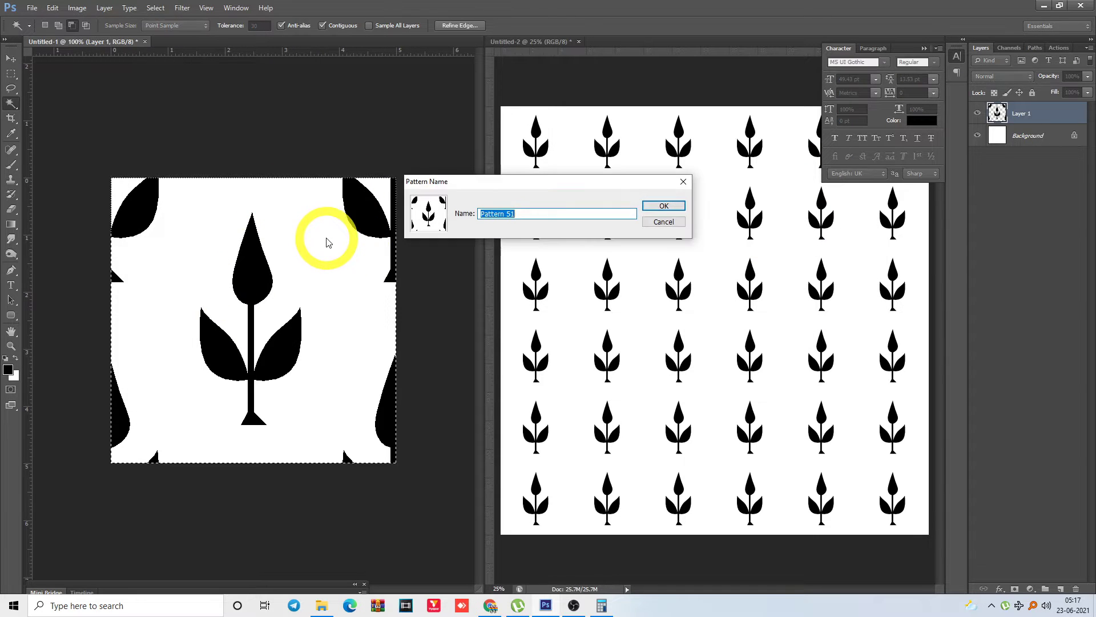
key("Return")
key("ctrl+minus")
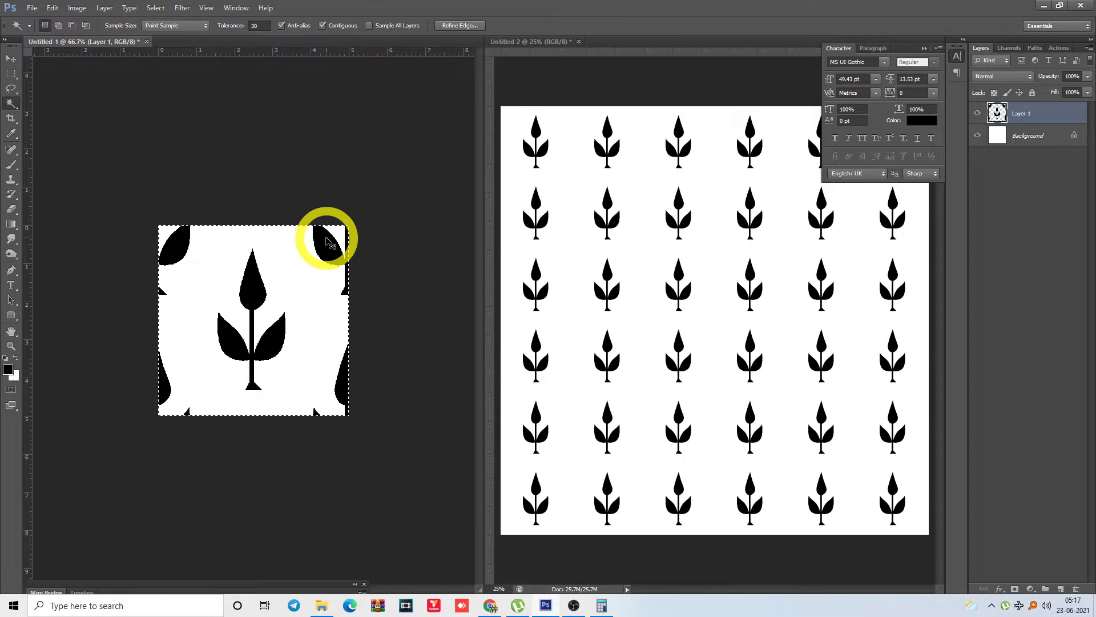
Create a new RGB document, 30 × 30 inches at 100 pixels/inch, with a white background
key("ctrl+n")
key("Tab")
key("Tab")
key("Tab")
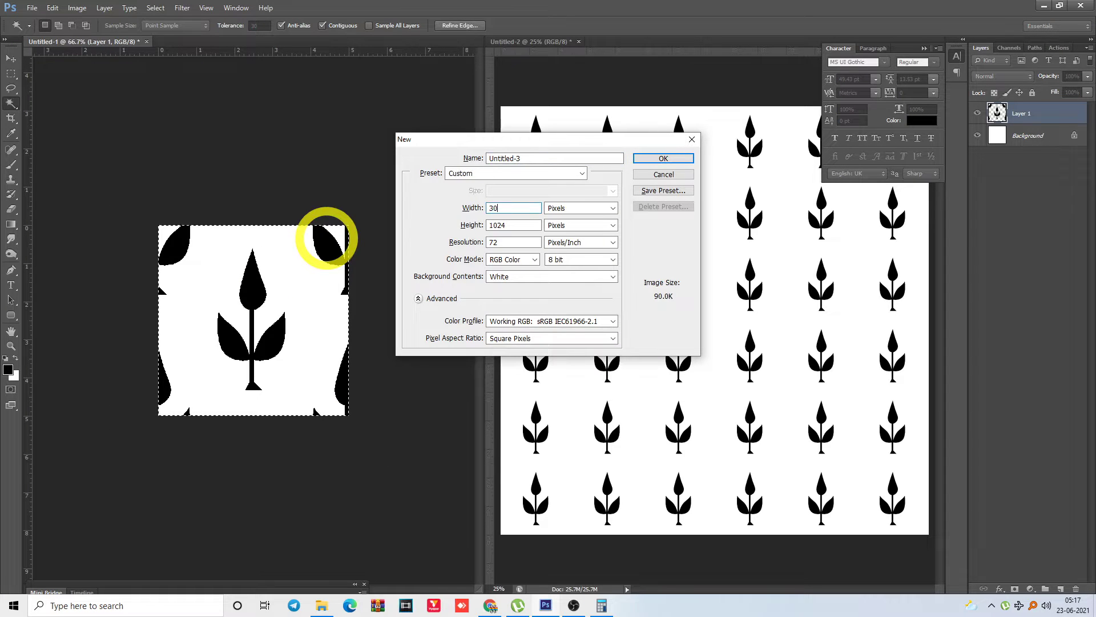
type("30")
key("Tab")
key("Tab")
type("150")
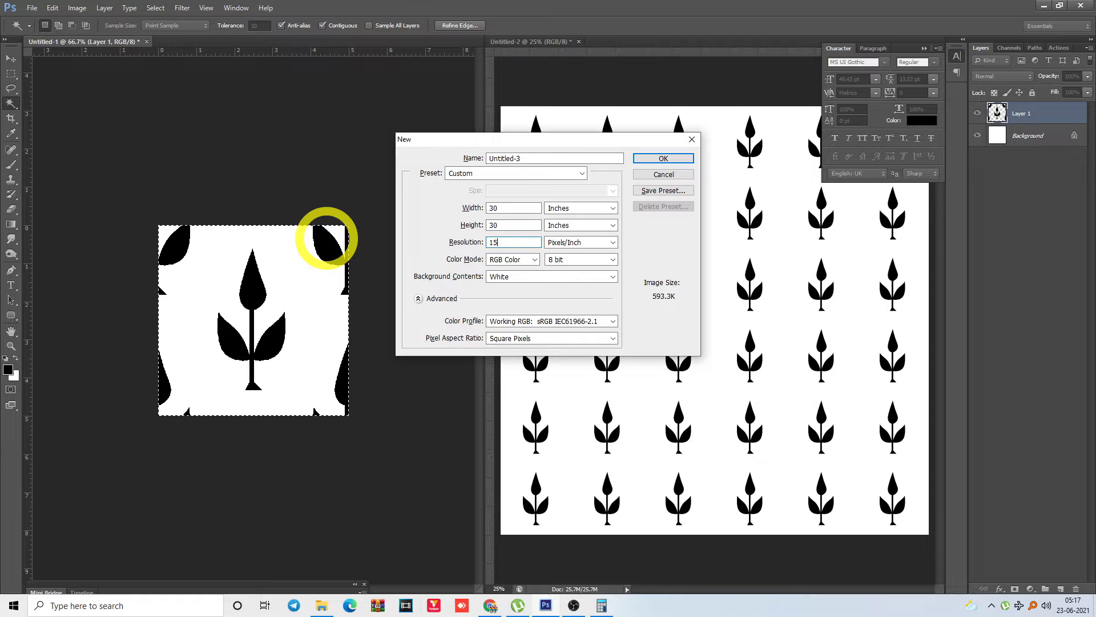
key("Tab")
key("shift+Tab")
type("100")
key("Return")
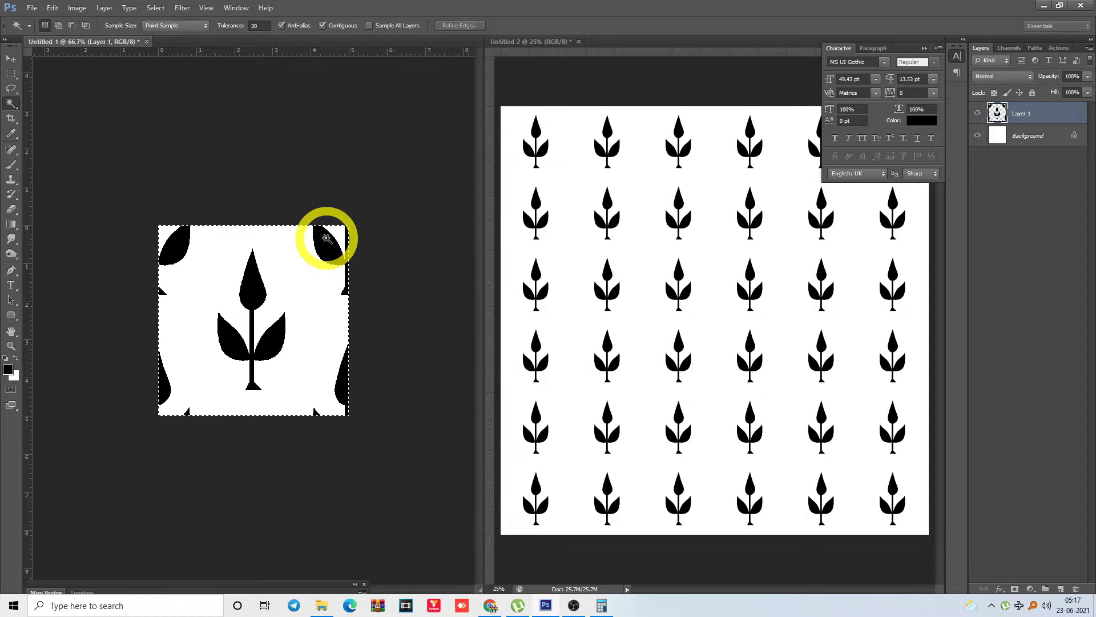
Fill the new blank document with the newly defined offset plant pattern
key("shift+F5")
left_click(573, 205)
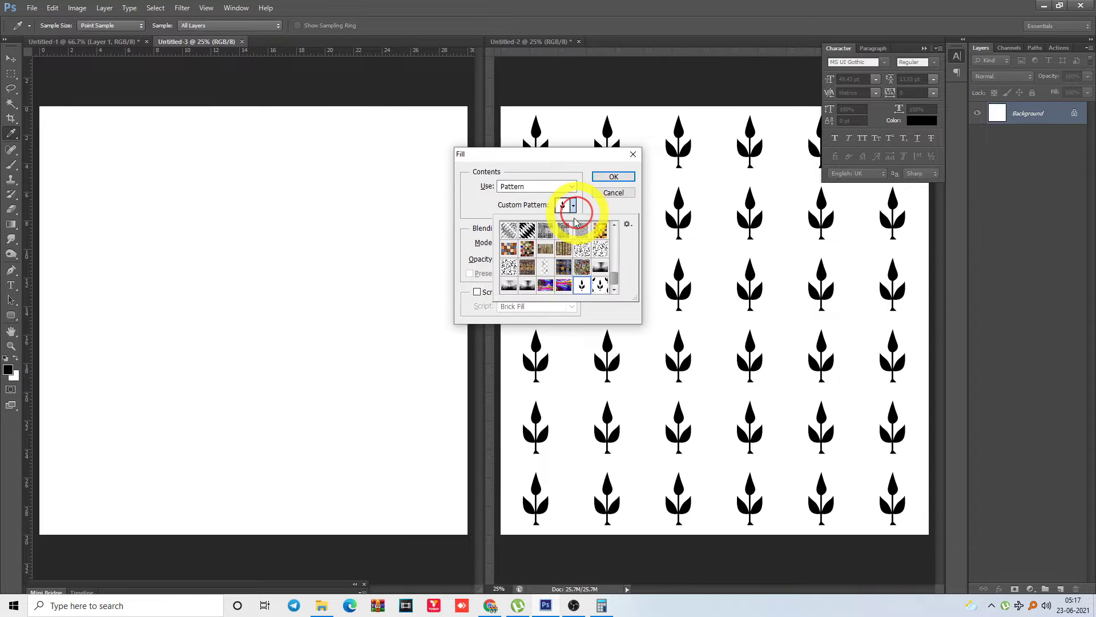
left_click(605, 282)
double_click(597, 280)
key("Return")
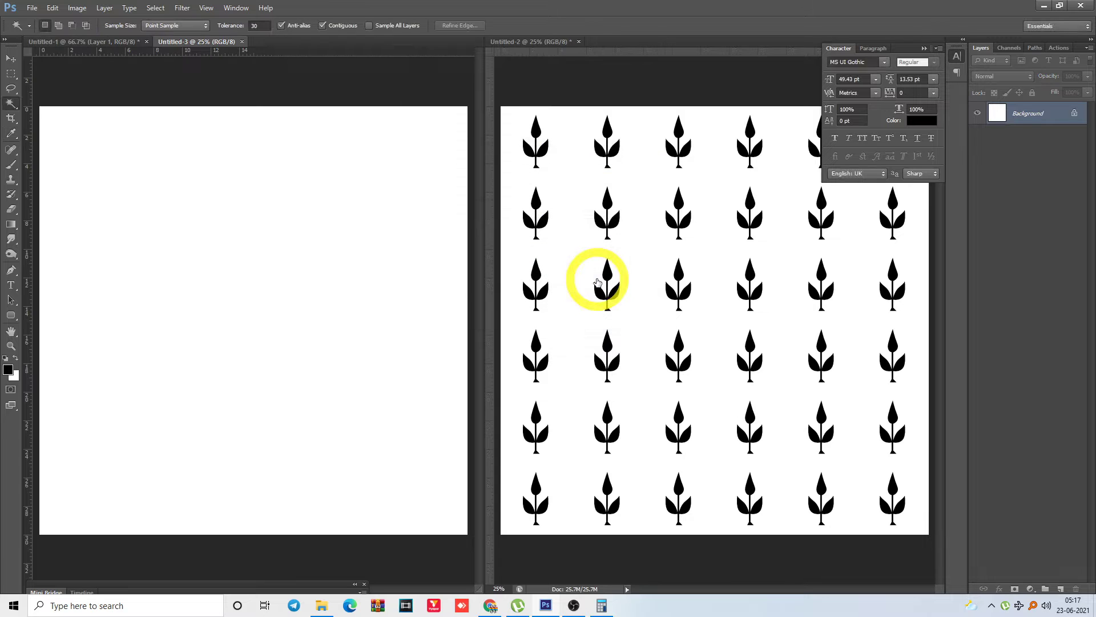
key("alt+w")
key("a")
key("Down")
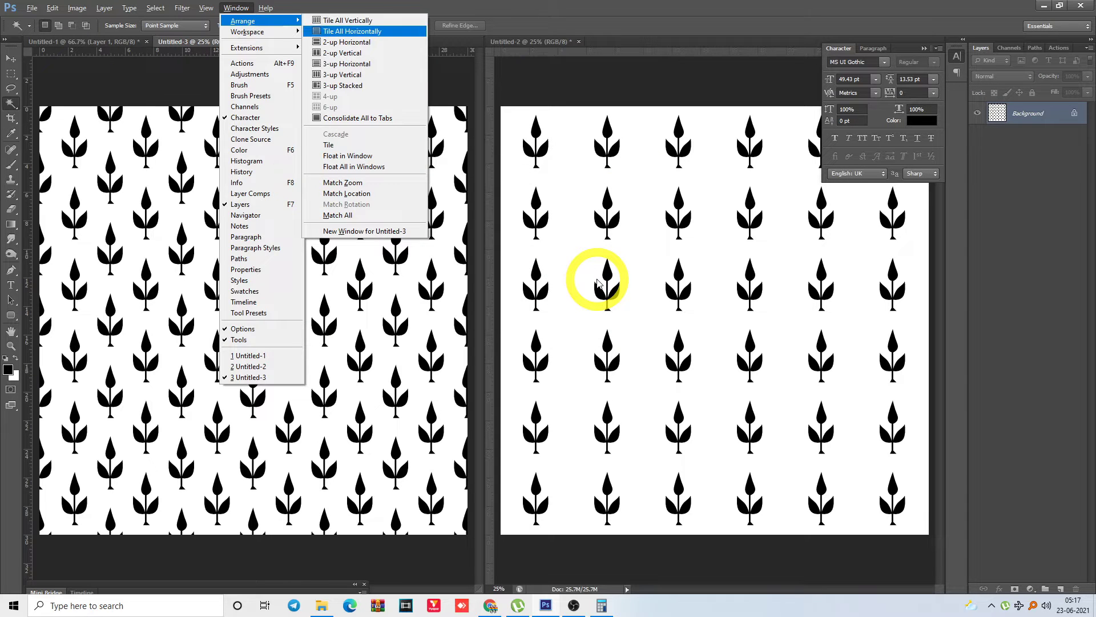
key("Escape")
key("Escape")
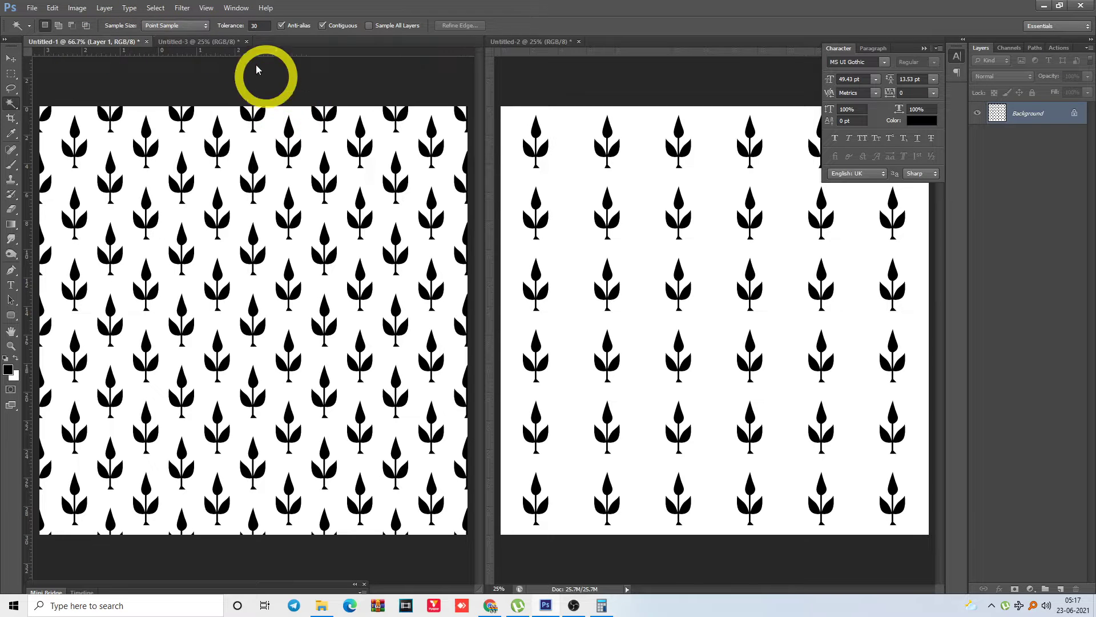
Undo the motif's offset and show its document alone in a maximized, full-screen view with the menu bar
left_click_drag(344, 68, 419, 105)
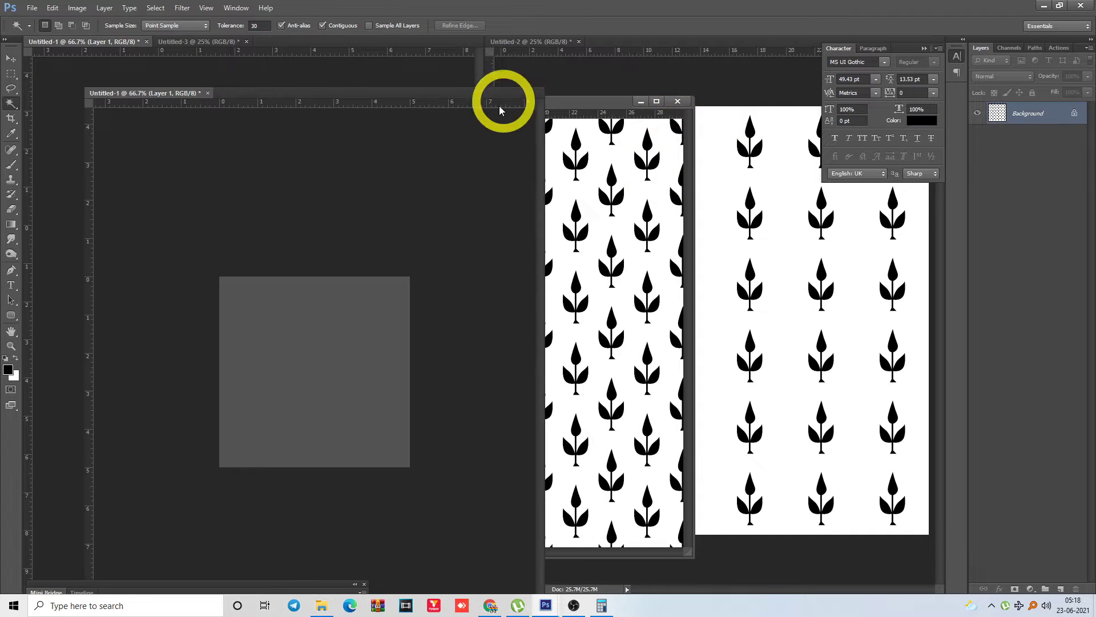
left_click(507, 94)
key("ctrl+0")
key("ctrl+minus")
key("ctrl+minus")
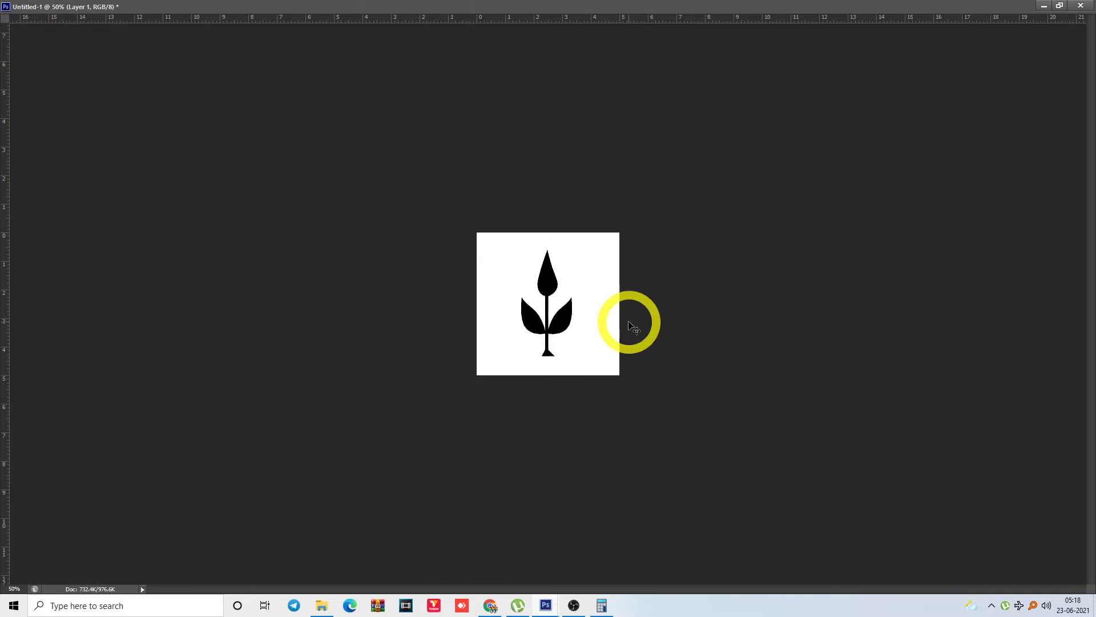
key("ctrl+plus")
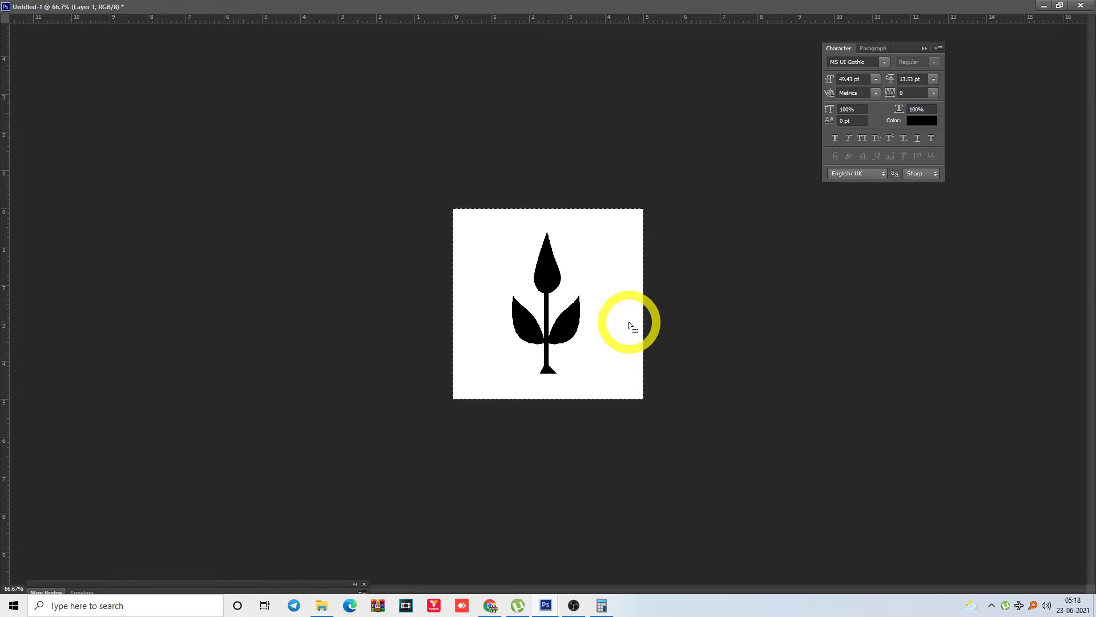
key("f")
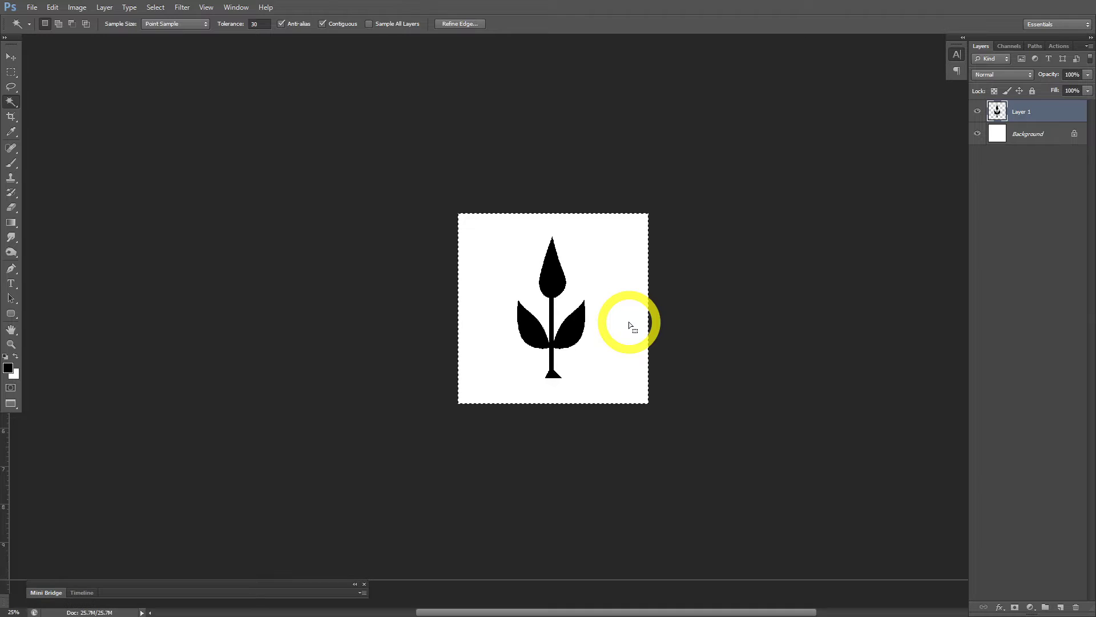
Try offsetting the motif layer horizontally and vertically with Wrap Around while the whole canvas is selected
key("alt+t")
key("Up")
key("Right")
key("Up")
key("Return")
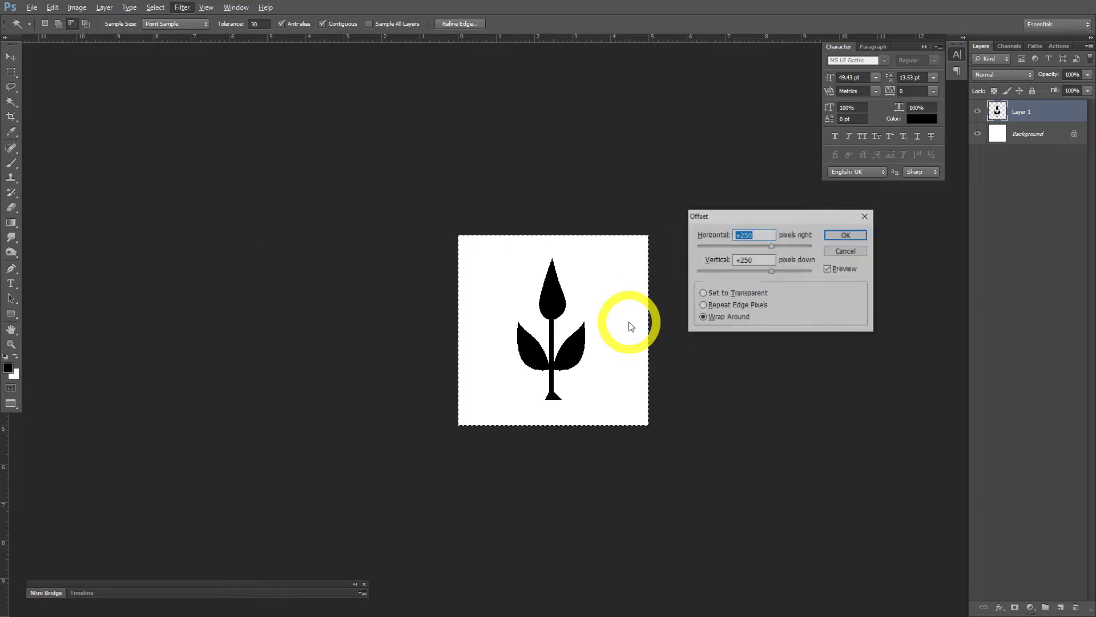
type("0")
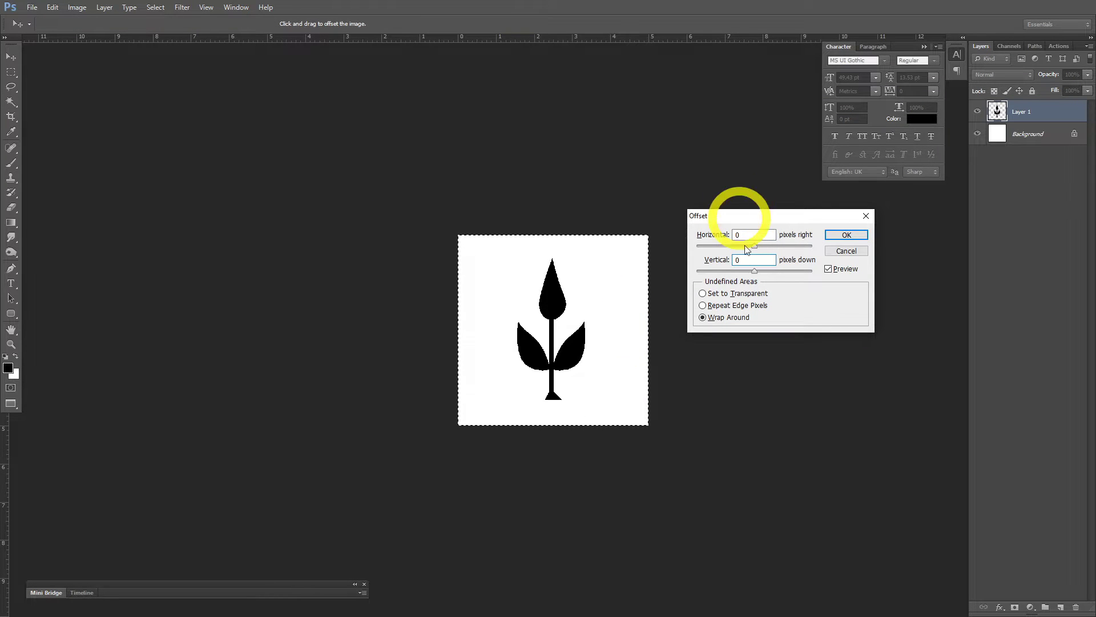
left_click_drag(760, 251, 795, 271)
key("Return")
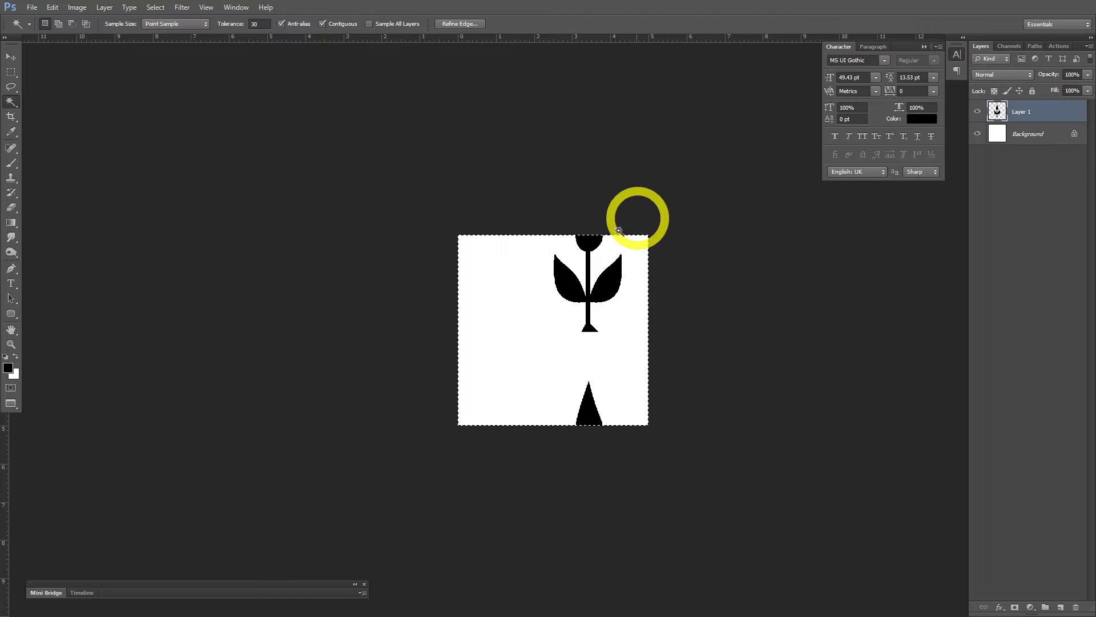
Undo the offset of the whole motif and clear the selection
key("ctrl+alt+z")
key("ctrl+alt+z")
key("ctrl+d")
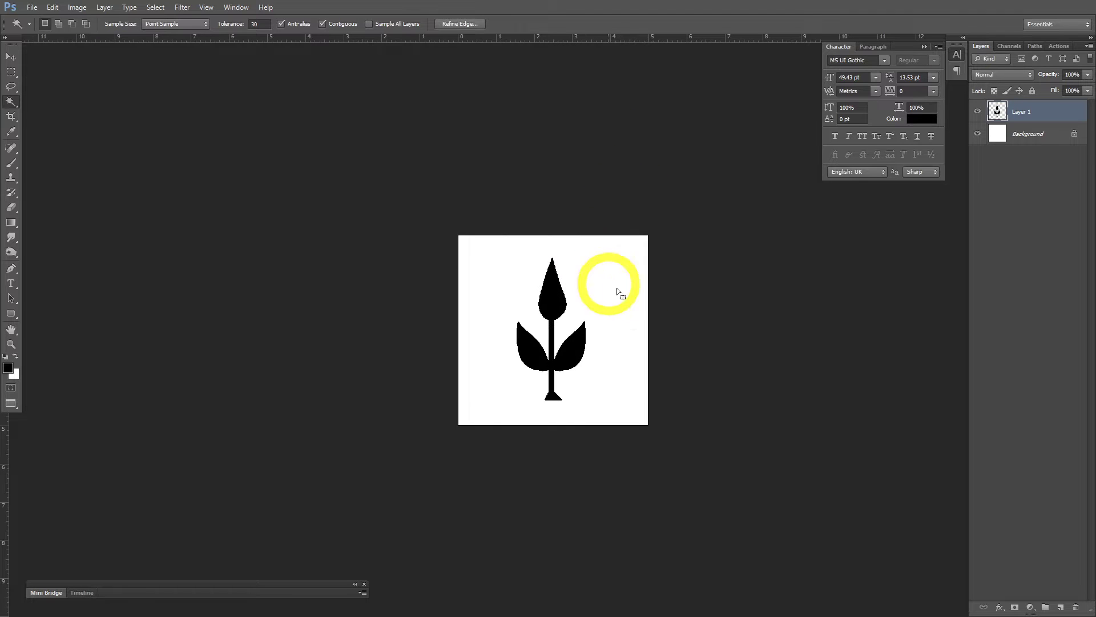
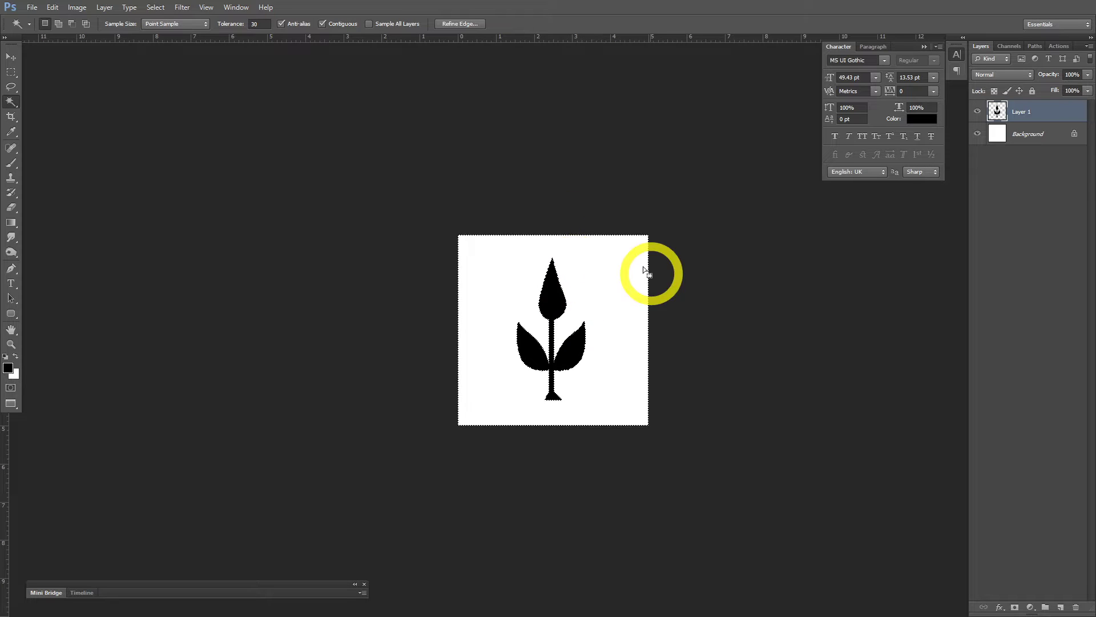
Offset the selected white area around the plant 250 pixels down with Wrap Around, adjusting the horizontal offset to place the copy left of the plant
key("alt+t")
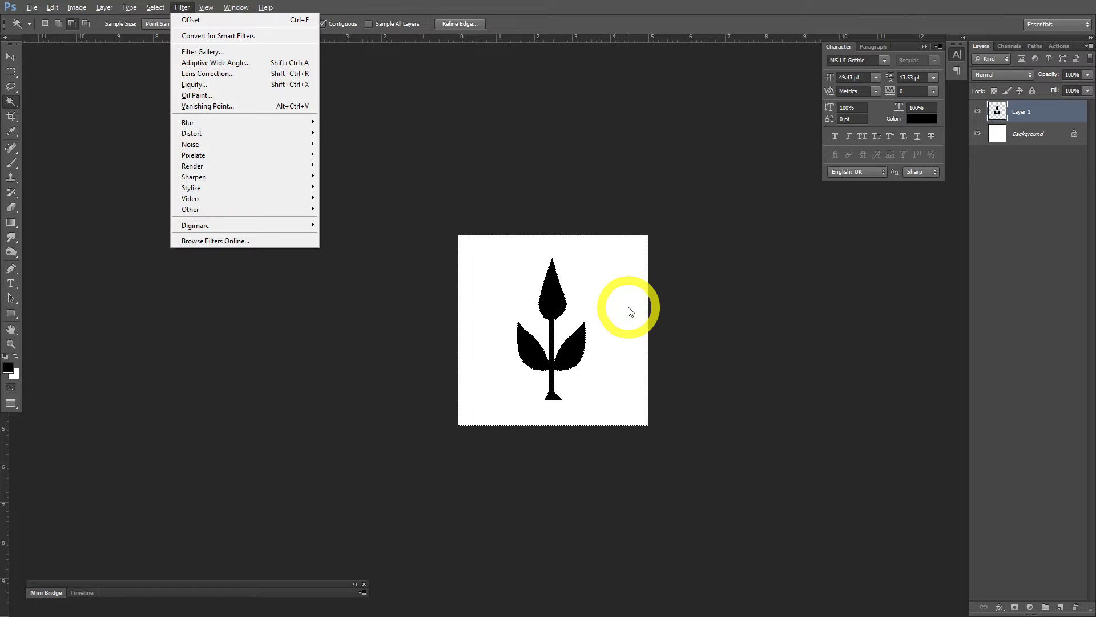
key("Up")
key("Up")
key("Up")
key("Right")
key("Up")
key("Return")
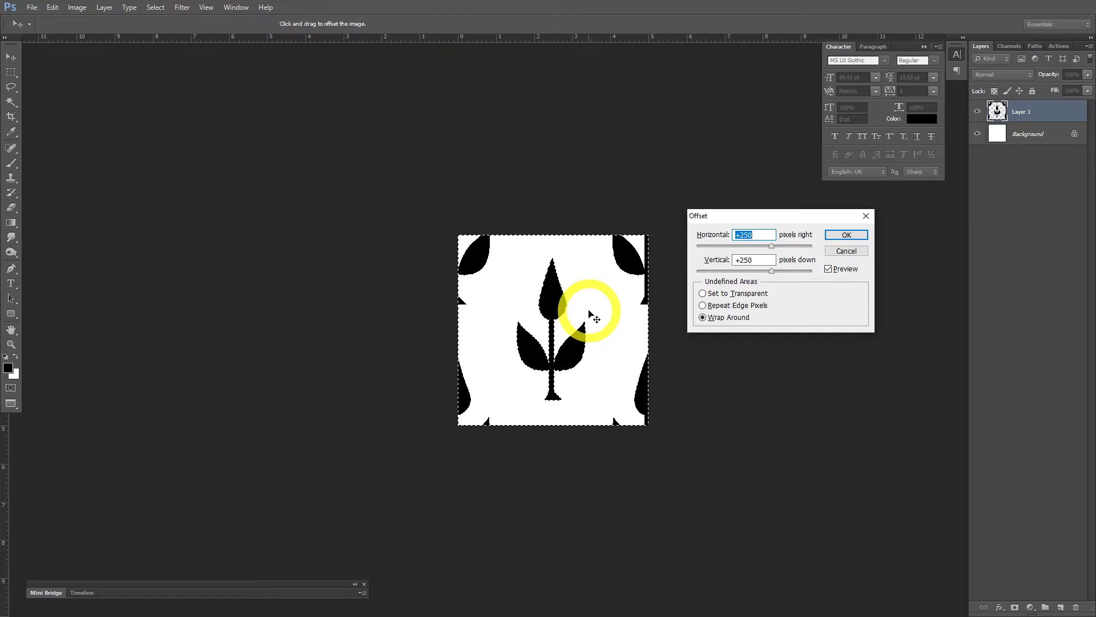
mouse_move(773, 246)
left_mouse_down()
mouse_move(797, 249)
mouse_move(706, 250)
mouse_move(756, 251)
left_mouse_up()
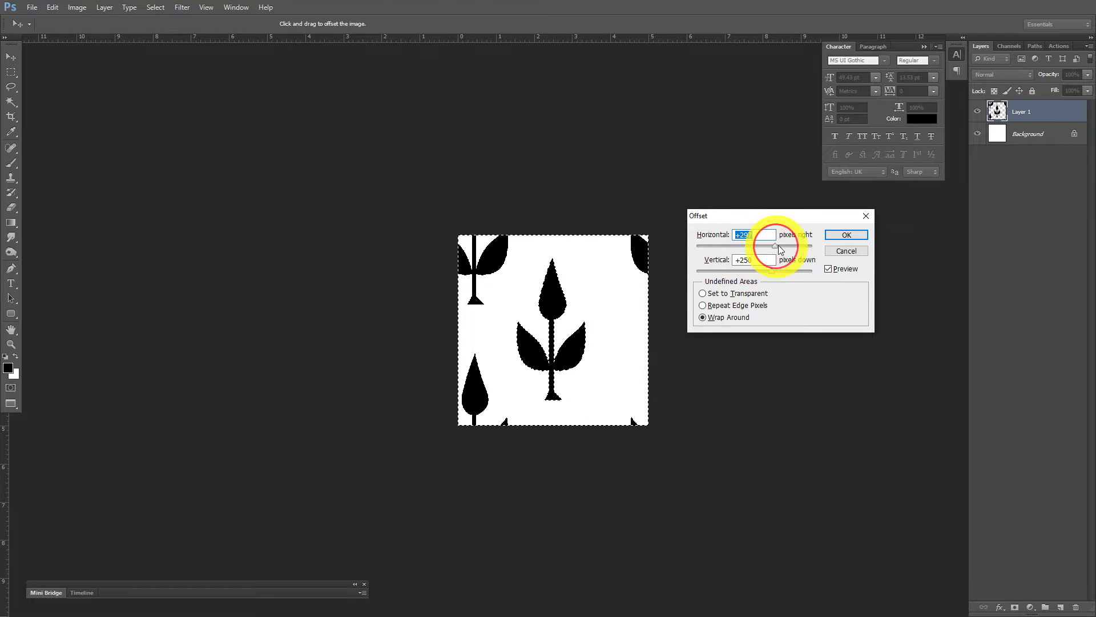
left_click_drag(788, 250, 799, 249)
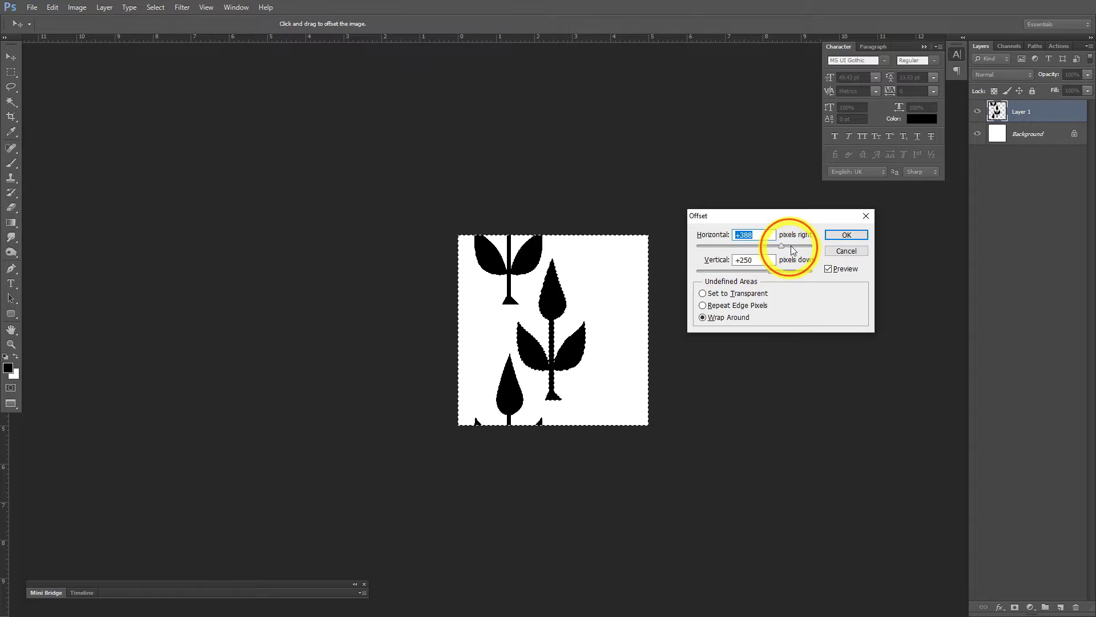
left_click_drag(804, 246, 780, 246)
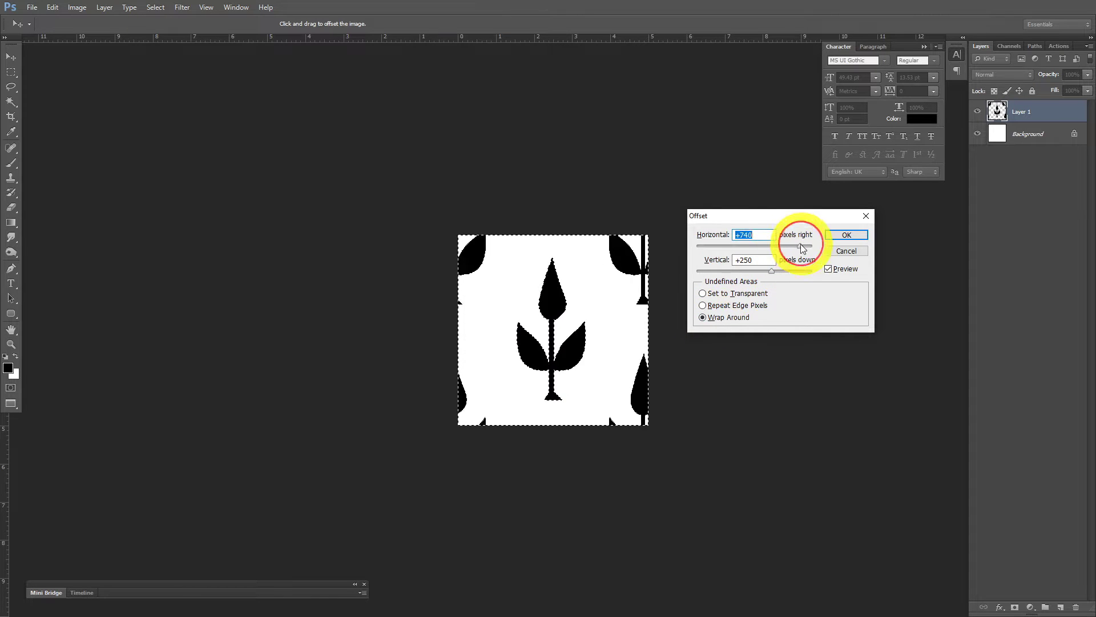
left_click_drag(800, 246, 718, 246)
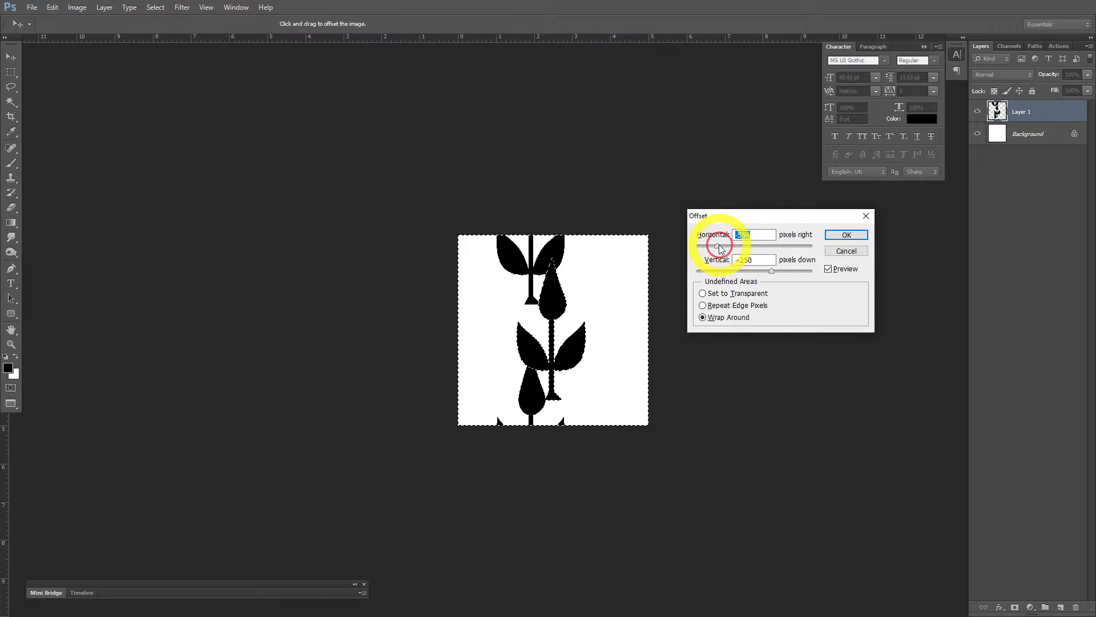
left_click(847, 235)
key("w")
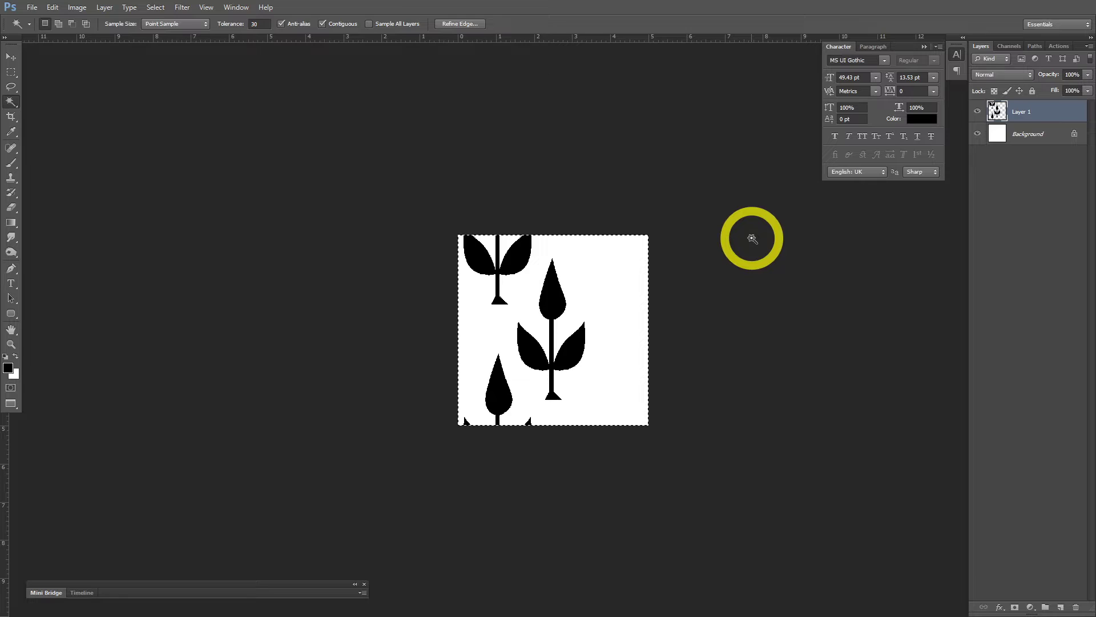
Define the selected tile with the uneven half-drop plants as a new pattern under the suggested name
key("alt+e")
key("d")
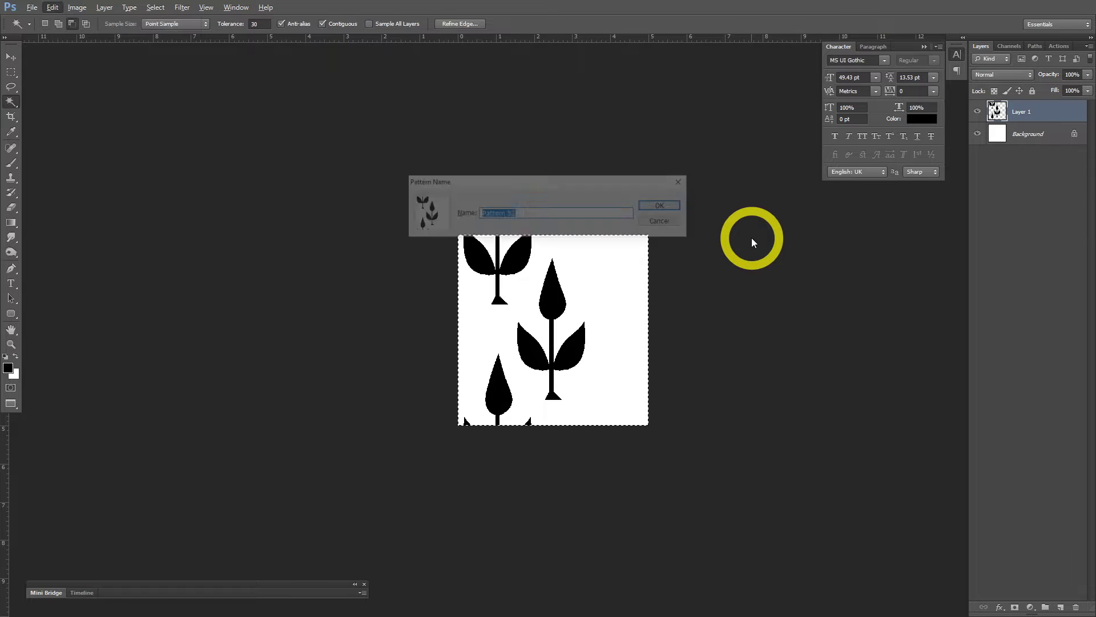
key("Return")
Enlarge the canvas to 30 by 30 inches around the plant tile
key("alt+i")
key("s")
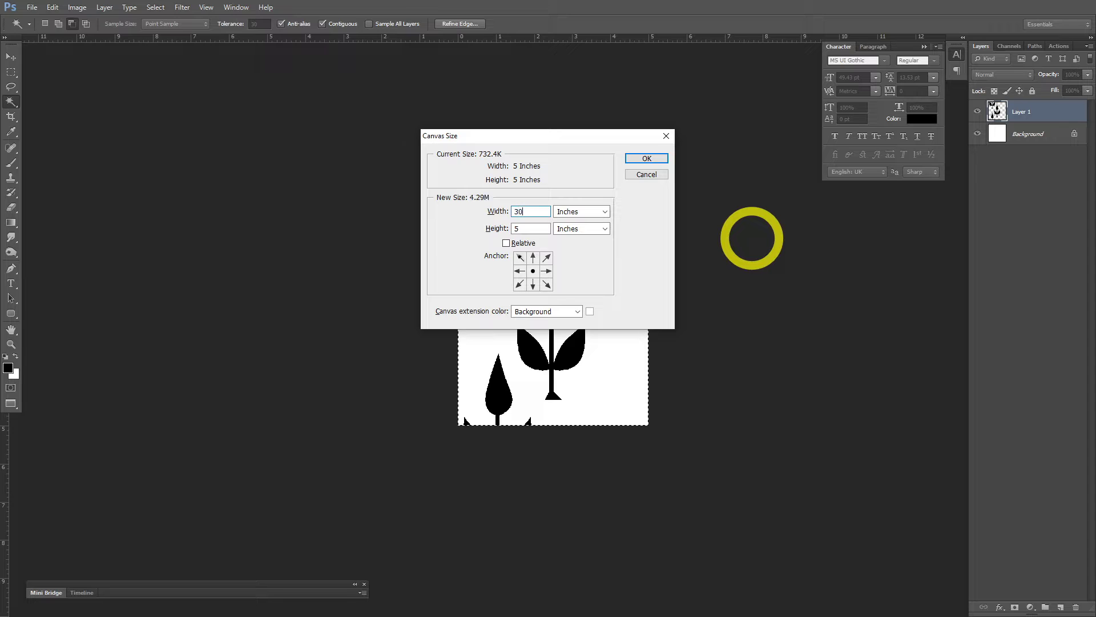
key("Return")
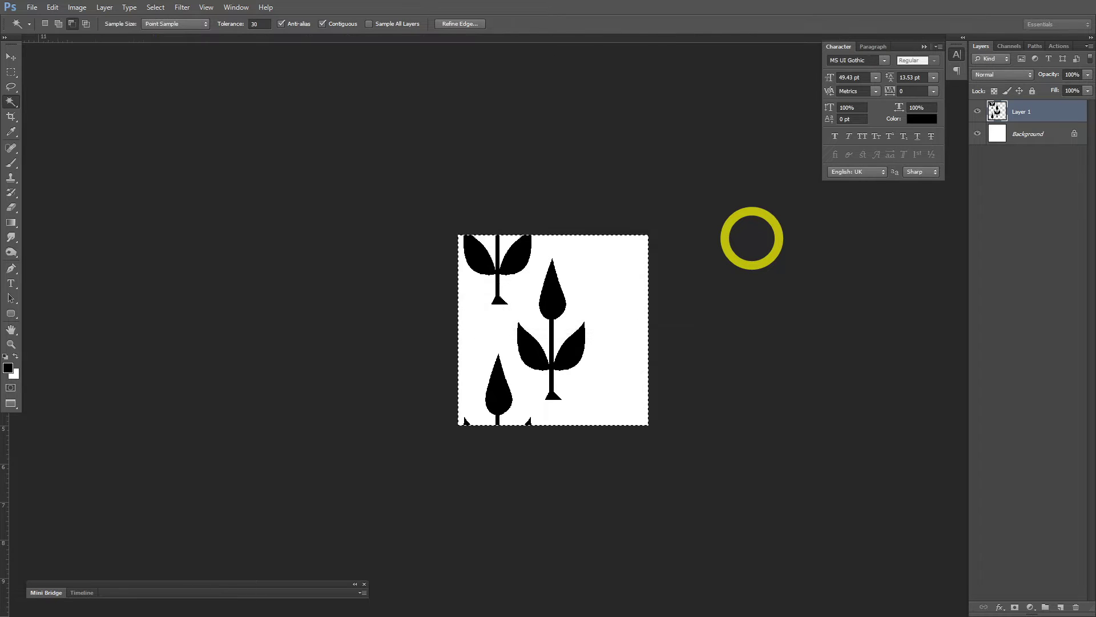
Clear the selection and fill the enlarged canvas with the newly defined uneven half-drop plant pattern
key("ctrl+d")
key("shift+F5")
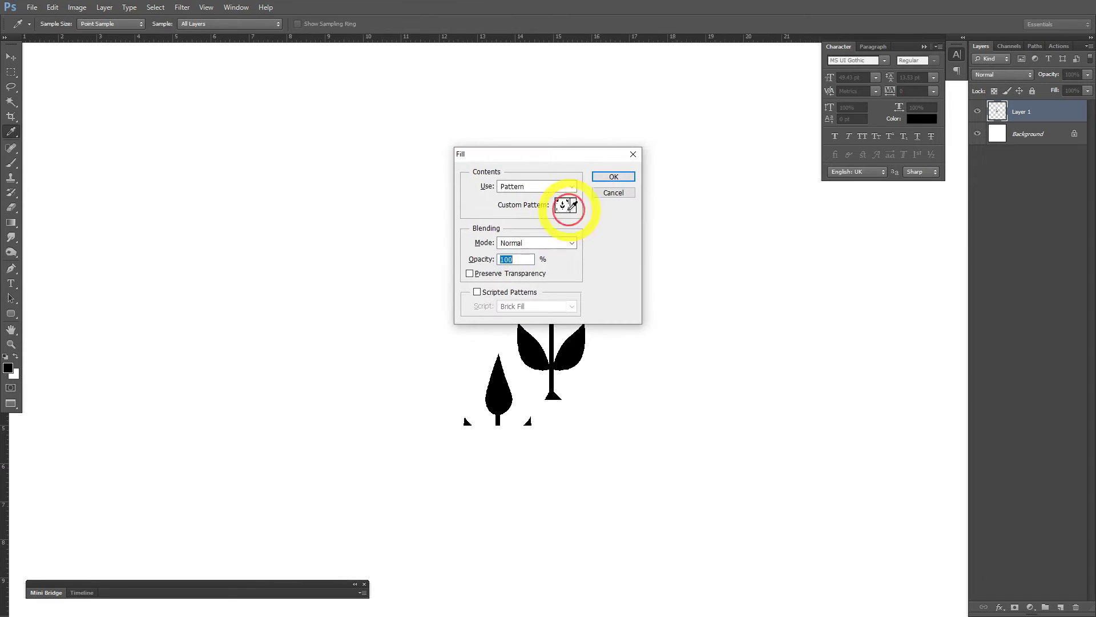
left_click(574, 206)
left_click_drag(615, 278, 616, 293)
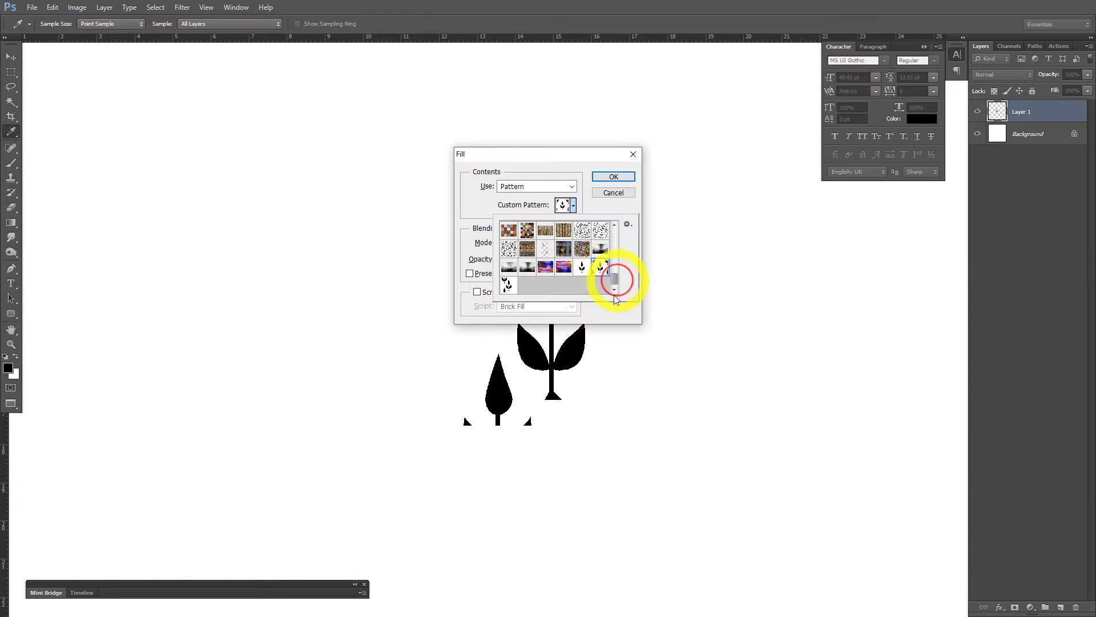
left_click(505, 283)
key("Return")
key("Return")
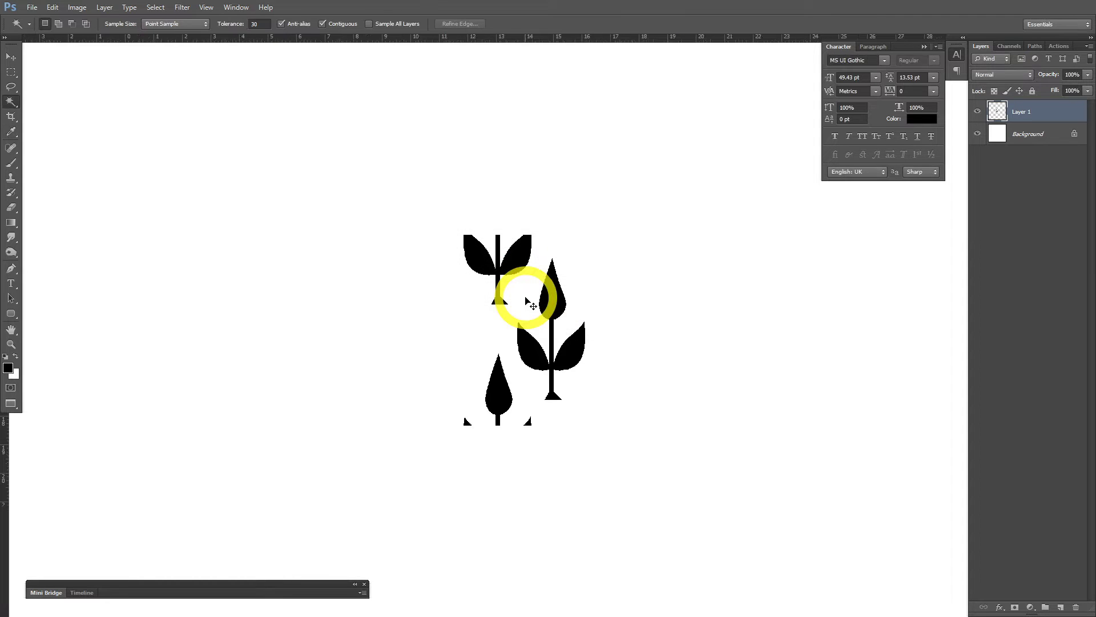
Fill the whole canvas with the earlier, evenly staggered half-drop plant pattern for comparison
key("ctrl+minus")
key("ctrl+minus")
key("ctrl+minus")
key("ctrl+minus")
left_click_drag(380, 194, 582, 334)
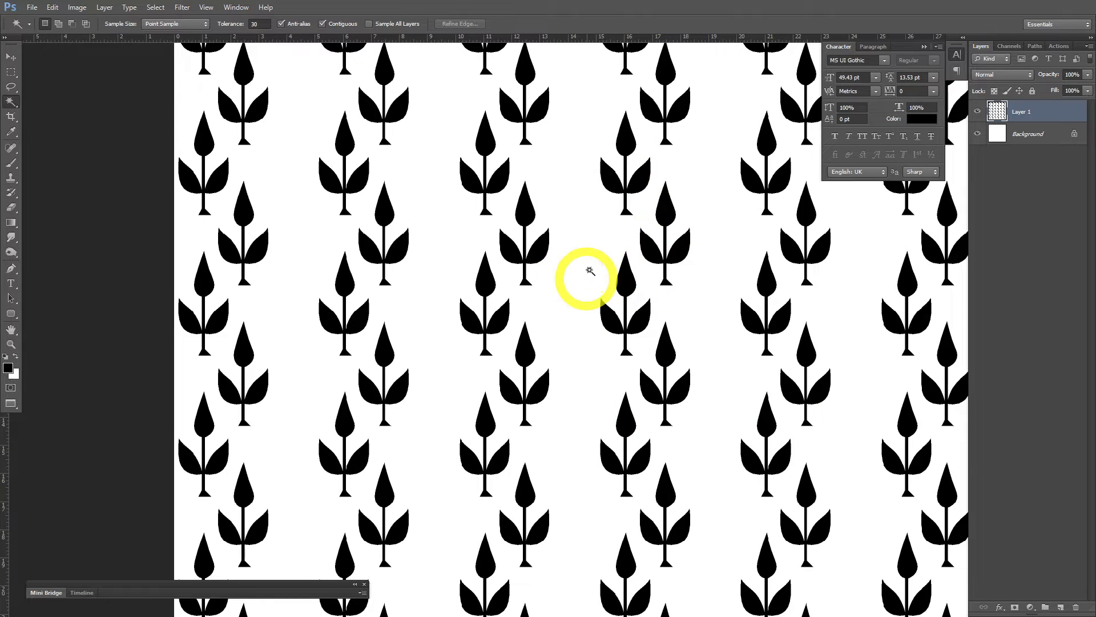
key("ctrl+minus")
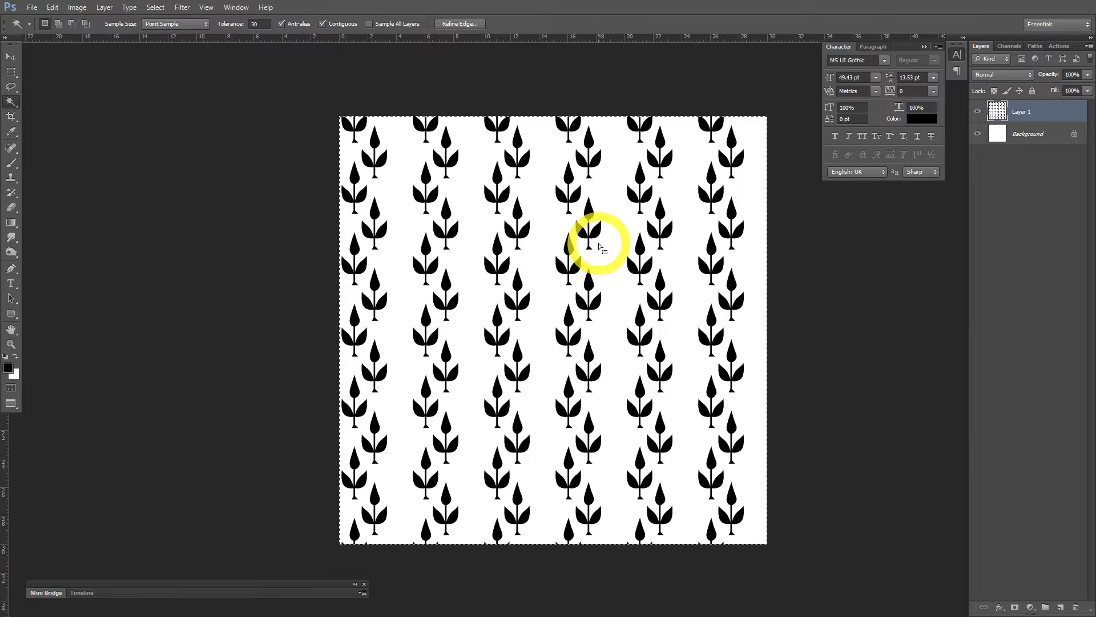
key("shift+F5")
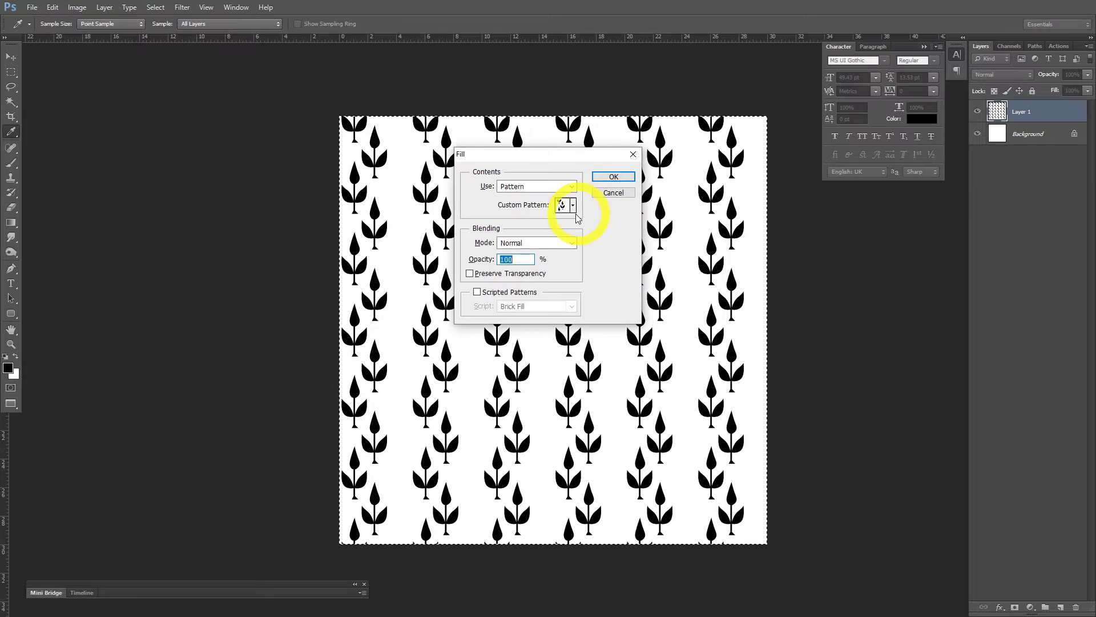
left_click(573, 209)
left_click(600, 265)
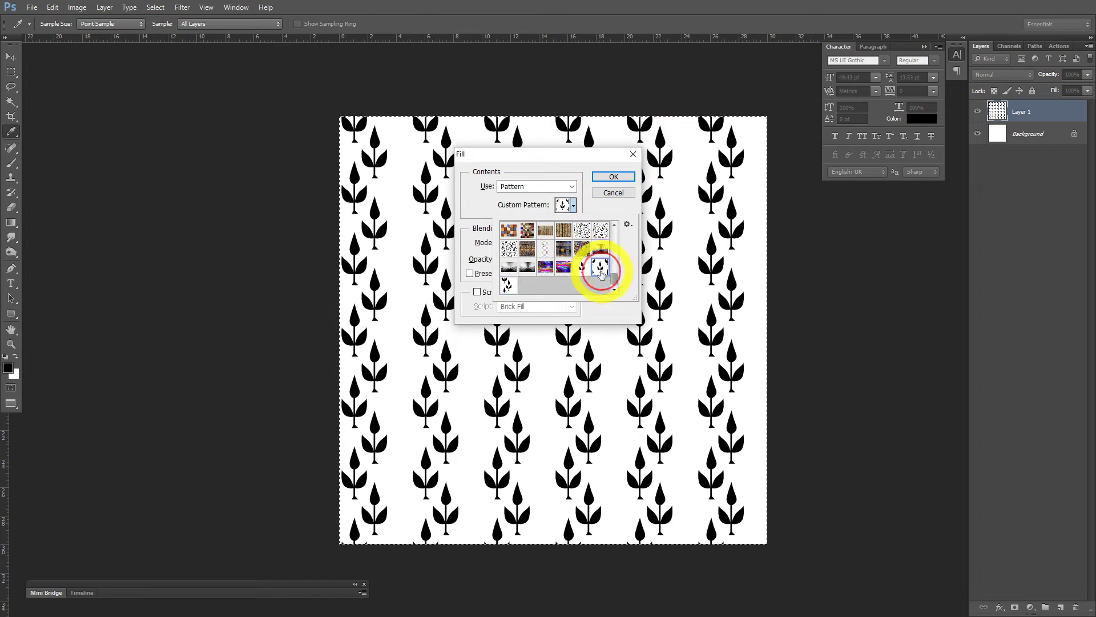
key("Return")
key("Return")
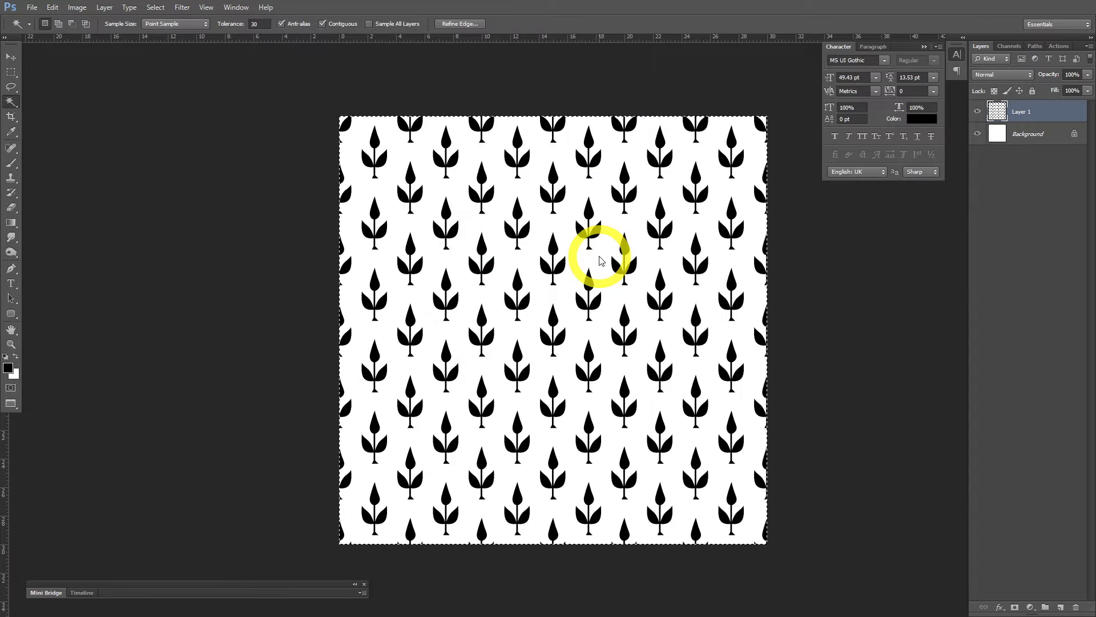
Compare the two plant pattern fills through the history, and undo back to the small tile before the canvas enlargement
key("ctrl+z")
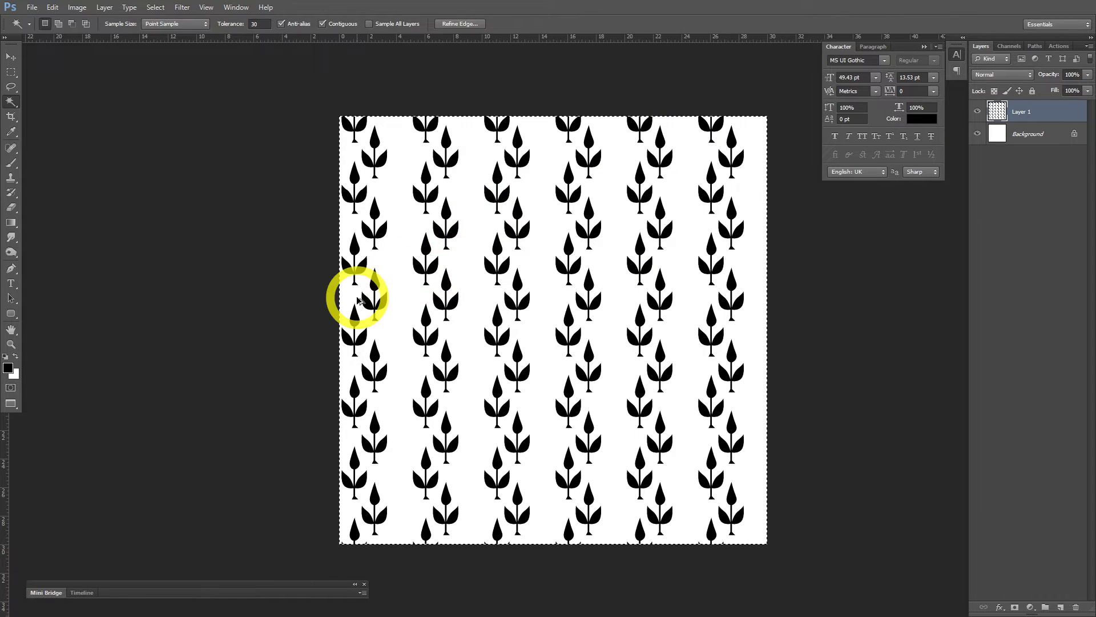
key("ctrl+alt+z")
key("ctrl+alt+z")
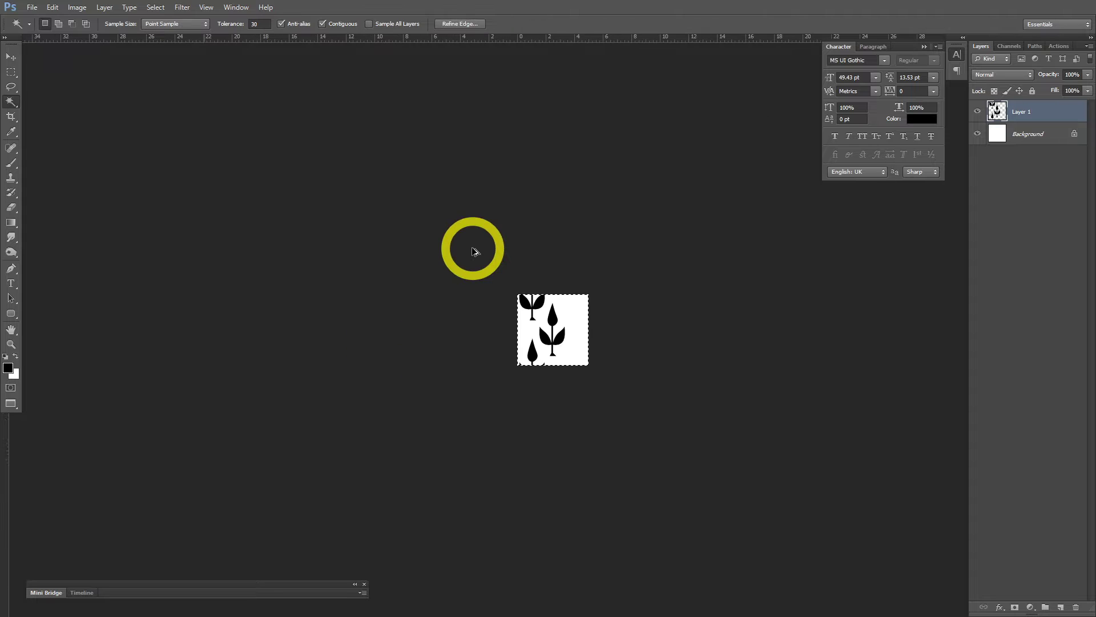
key("ctrl+alt+z")
key("ctrl+alt+z")
key("ctrl+alt+z")
key("ctrl+alt+z")
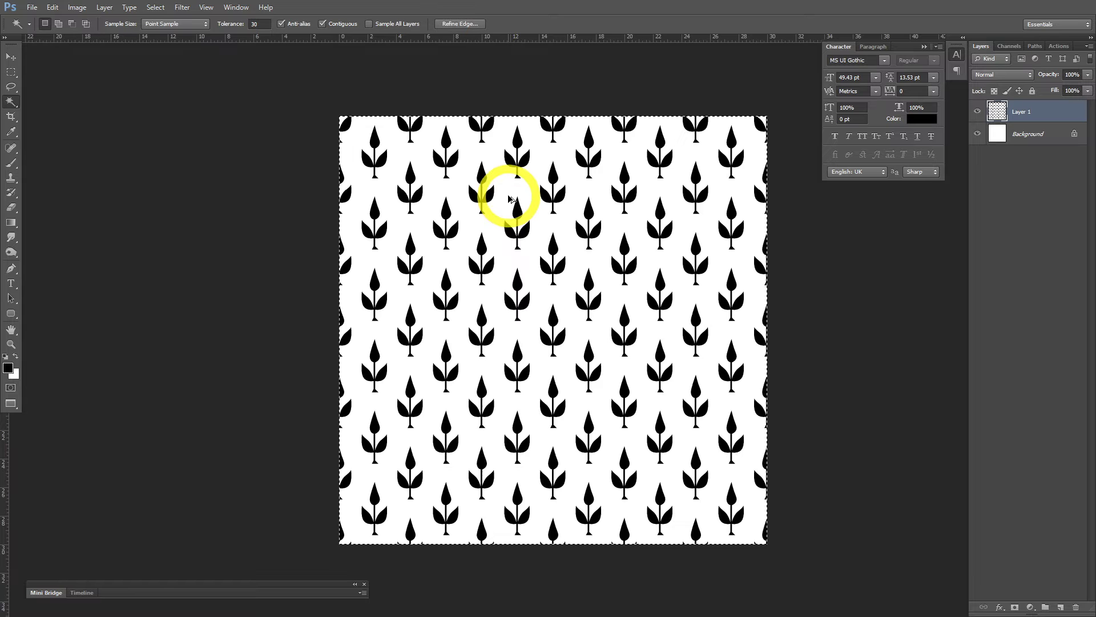
key("ctrl+alt+z")
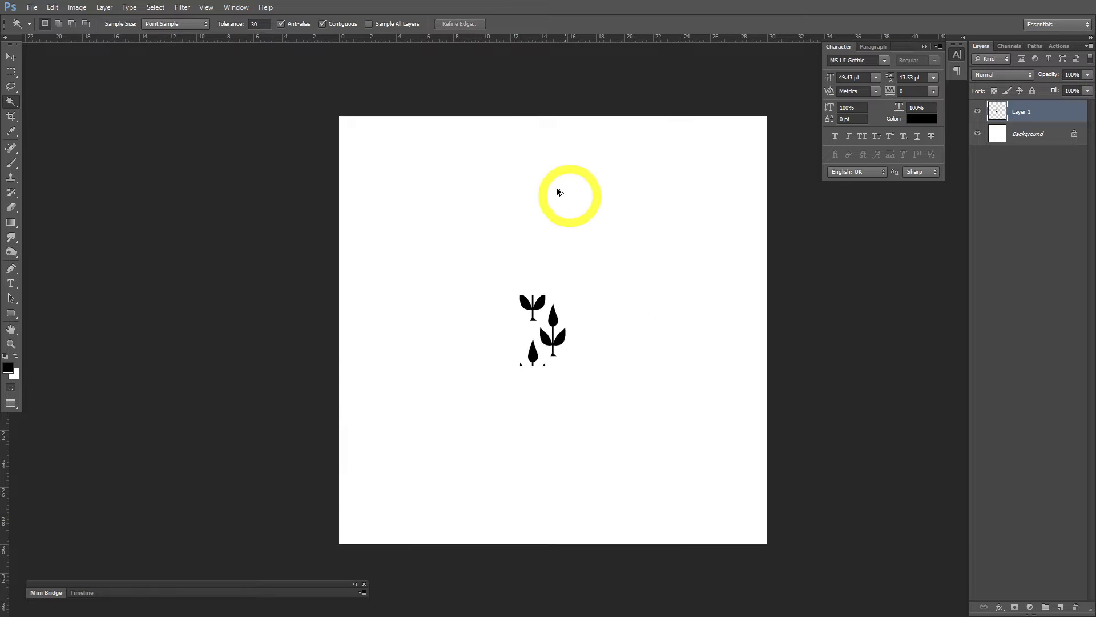
key("ctrl+alt+z")
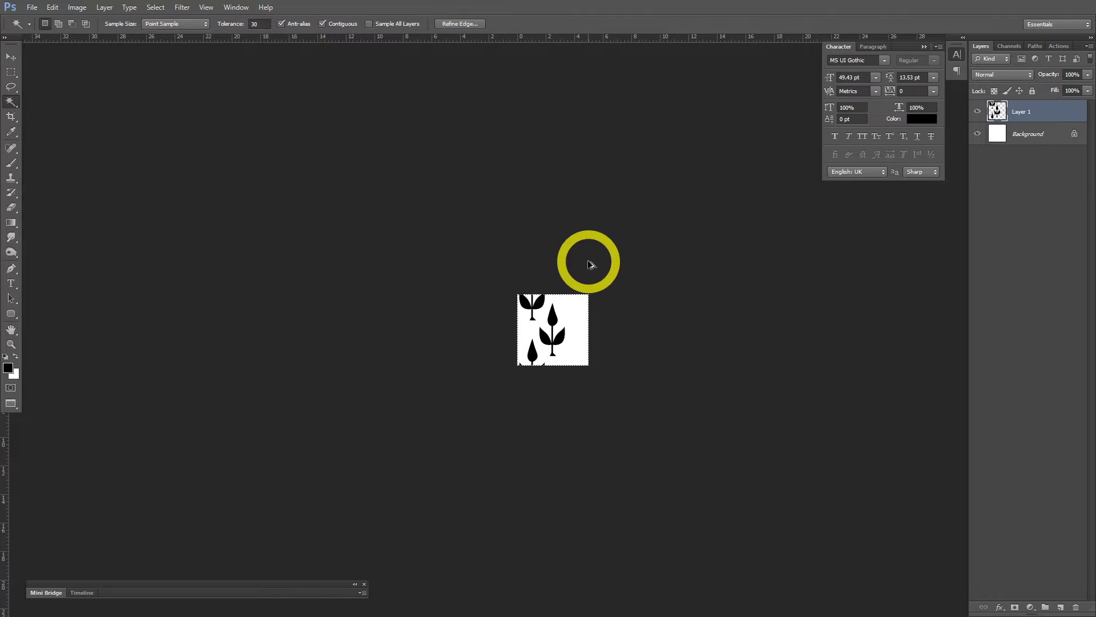
Fill Layer 1 with the white background color to erase the plants, and clear the selection
key("ctrl+0")
key("ctrl+BackSpace")
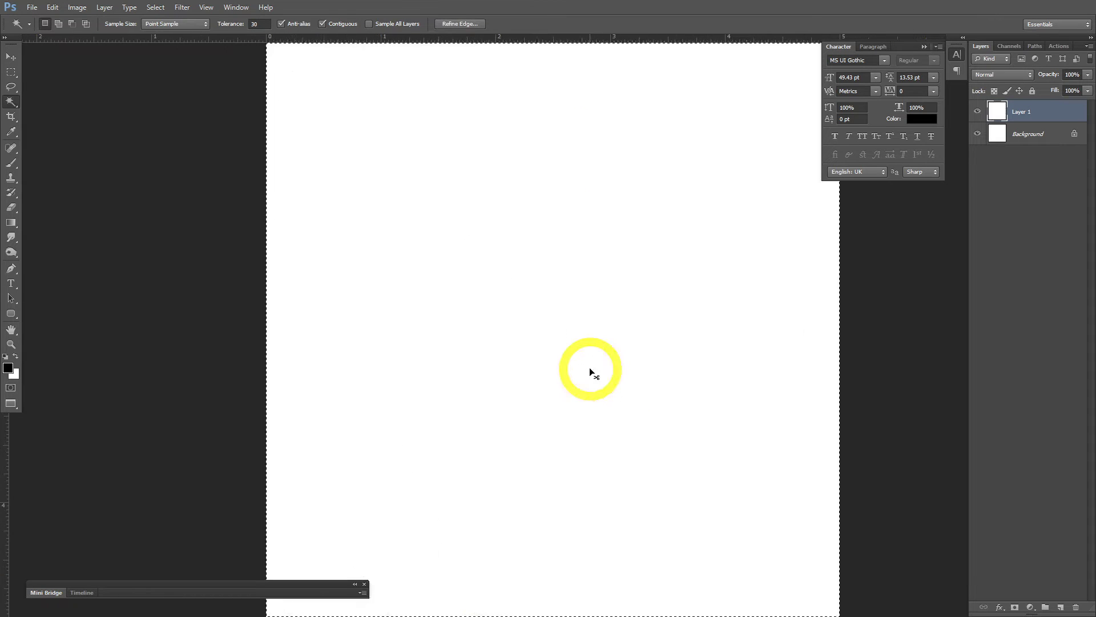
key("ctrl+minus")
key("ctrl+minus")
key("ctrl+minus")
key("p")
key("ctrl+d")
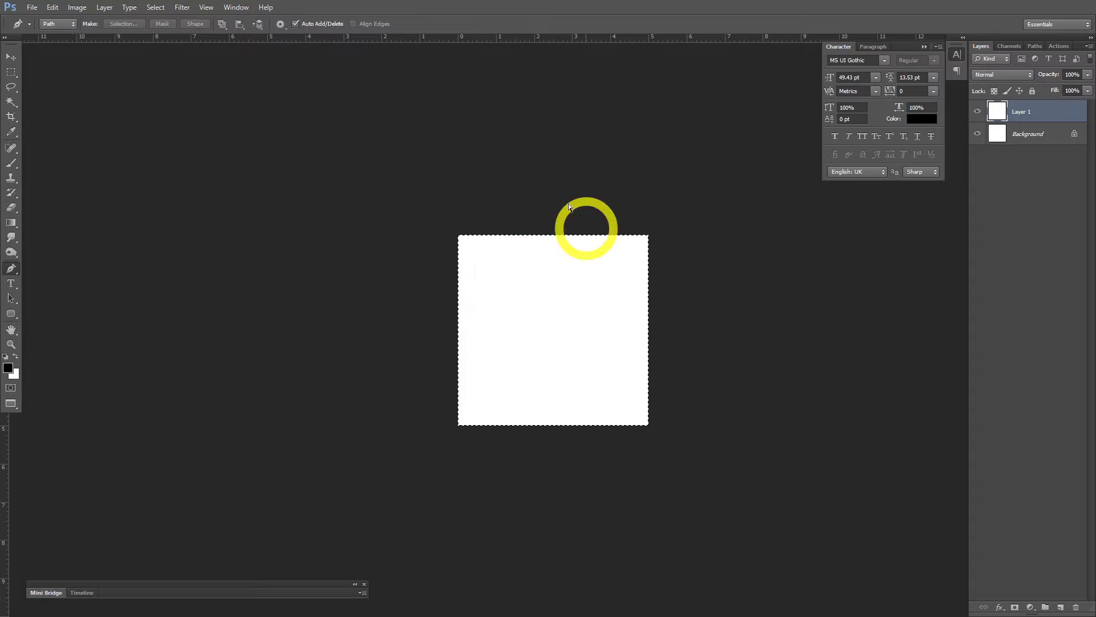
Draw a closed teardrop-shaped petal path with the Pen tool near the middle of the blank tile
key("ctrl+1")
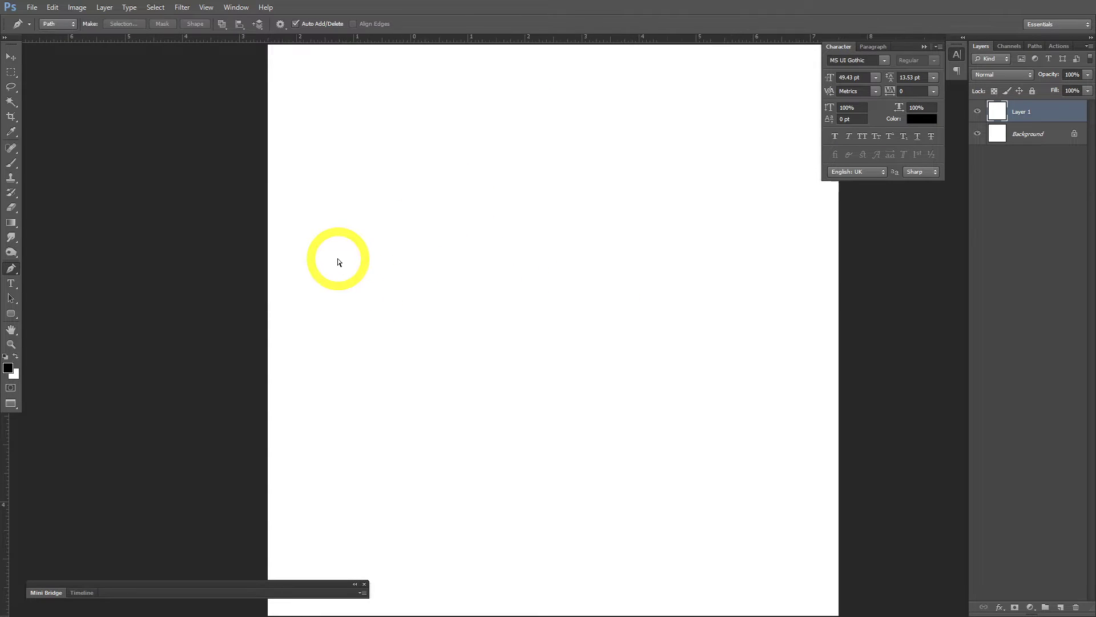
key("ctrl+minus")
key("ctrl+minus")
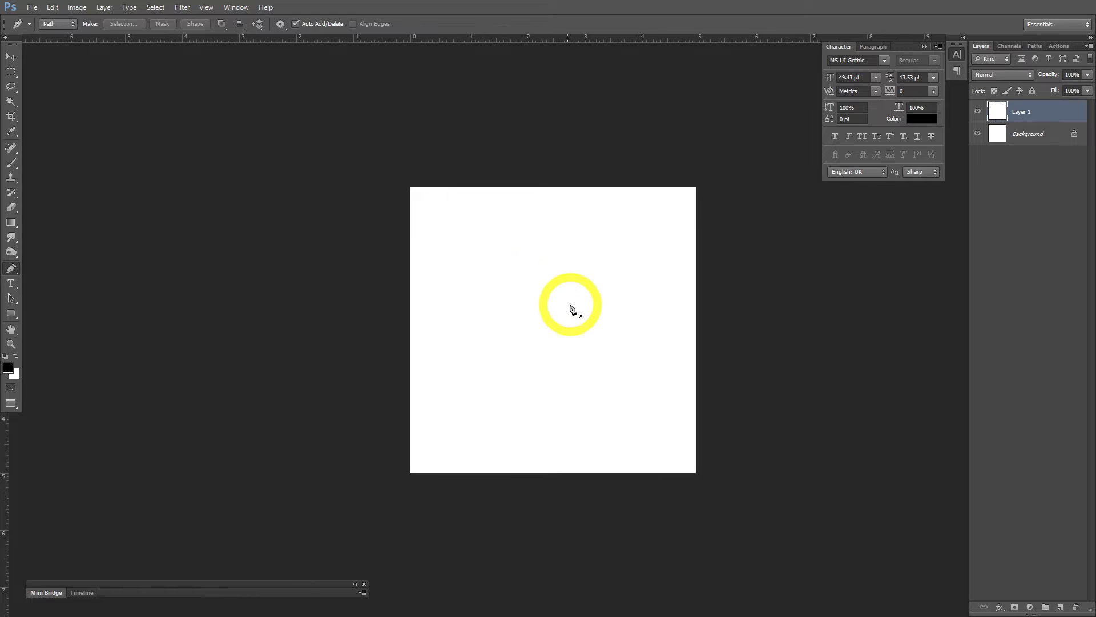
left_click_drag(535, 312, 502, 297)
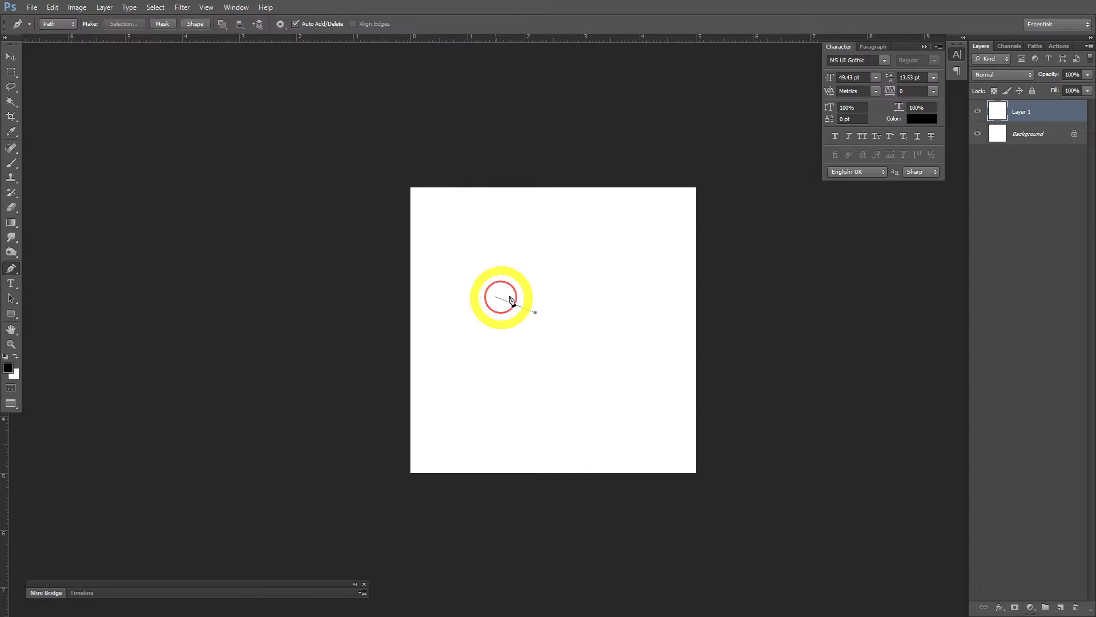
left_click(536, 313)
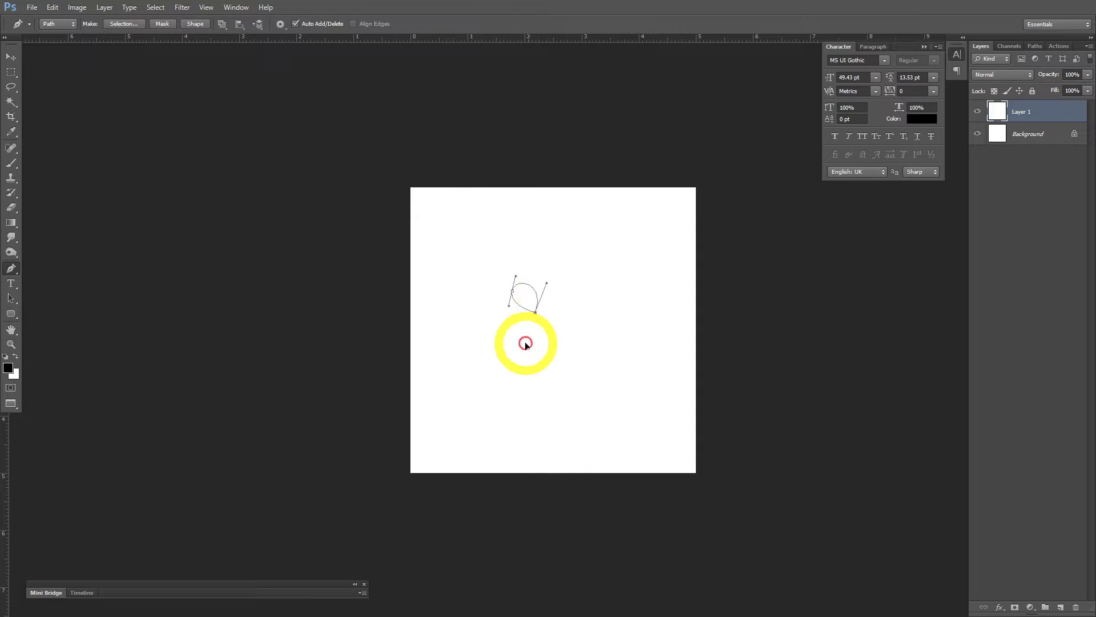
left_click_drag(526, 343, 530, 343)
Rotate a copy of the petal path around a point below it and repeat the transform to form a ring of eight petals
left_click_drag(491, 274, 559, 324)
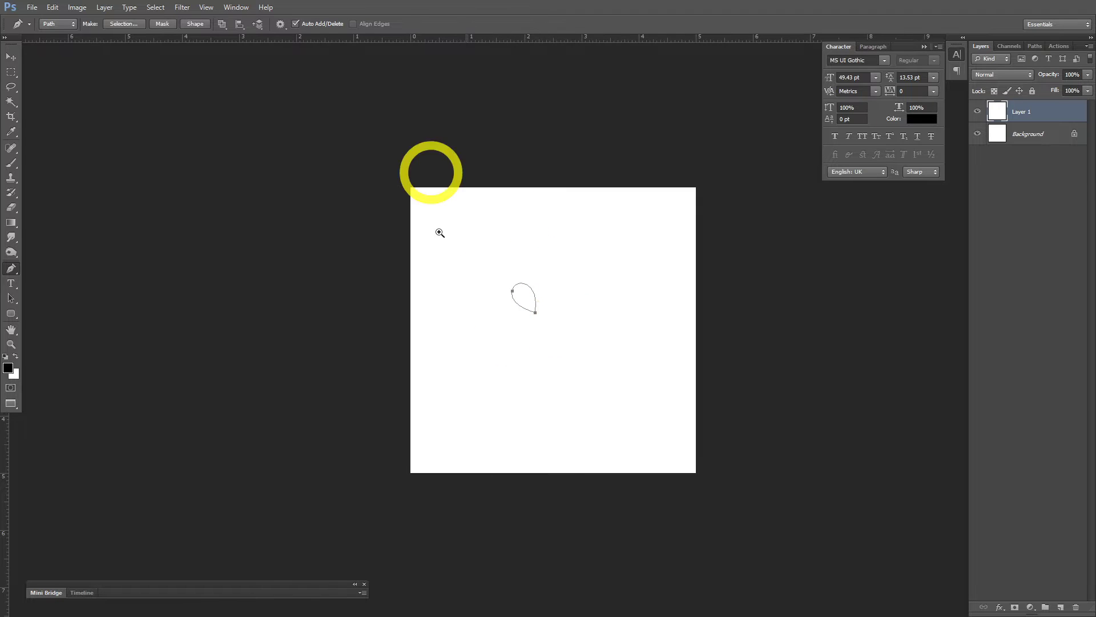
left_click_drag(468, 313, 581, 398)
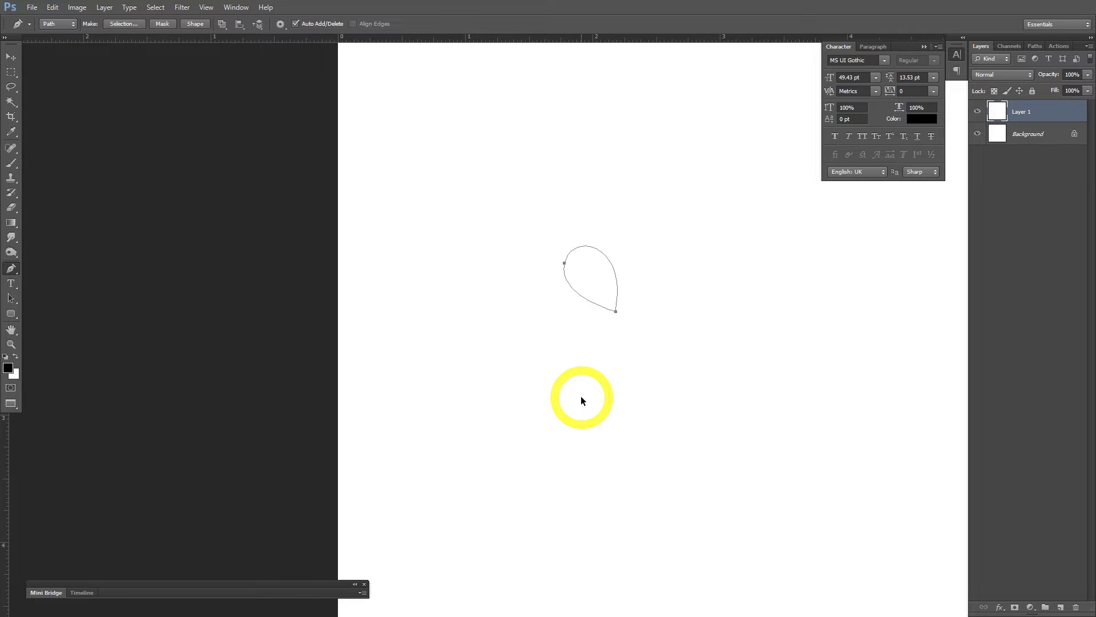
key("ctrl+t")
left_click_drag(591, 279, 632, 341)
left_click_drag(675, 210, 736, 276)
key("Return")
key("p")
key("ctrl+shift+alt+t")
key("ctrl+shift+alt+t")
key("ctrl+shift+alt+t")
key("ctrl+shift+alt+t")
key("ctrl+shift+alt+t")
key("ctrl+shift+alt+t")
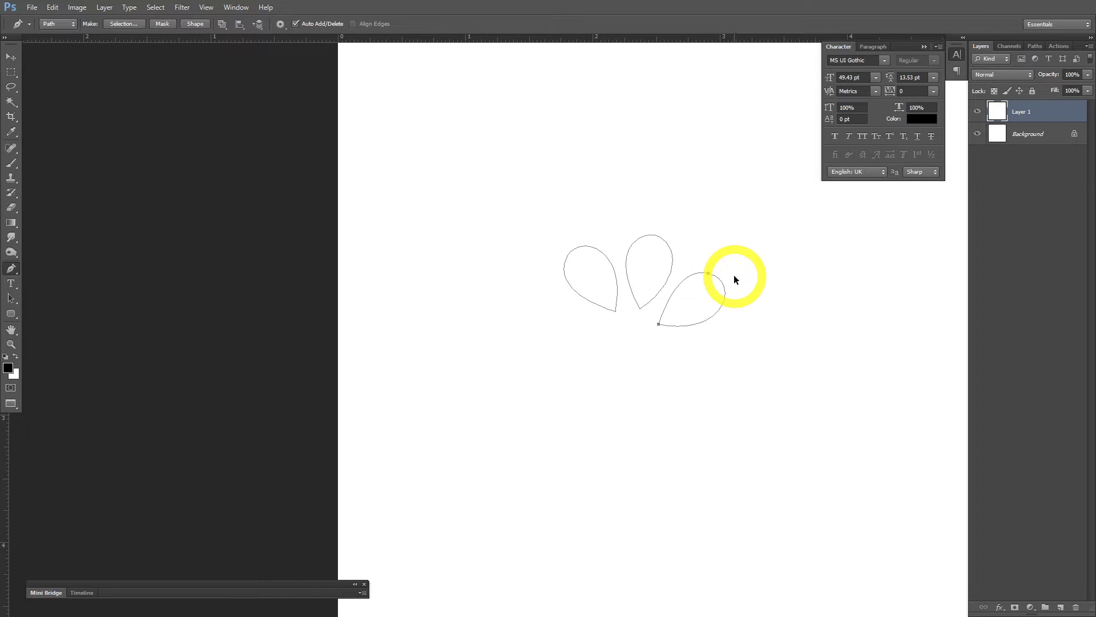
Convert the petal paths to a selection, fill it with black and clear the selection
left_click(603, 184)
key("ctrl+Return")
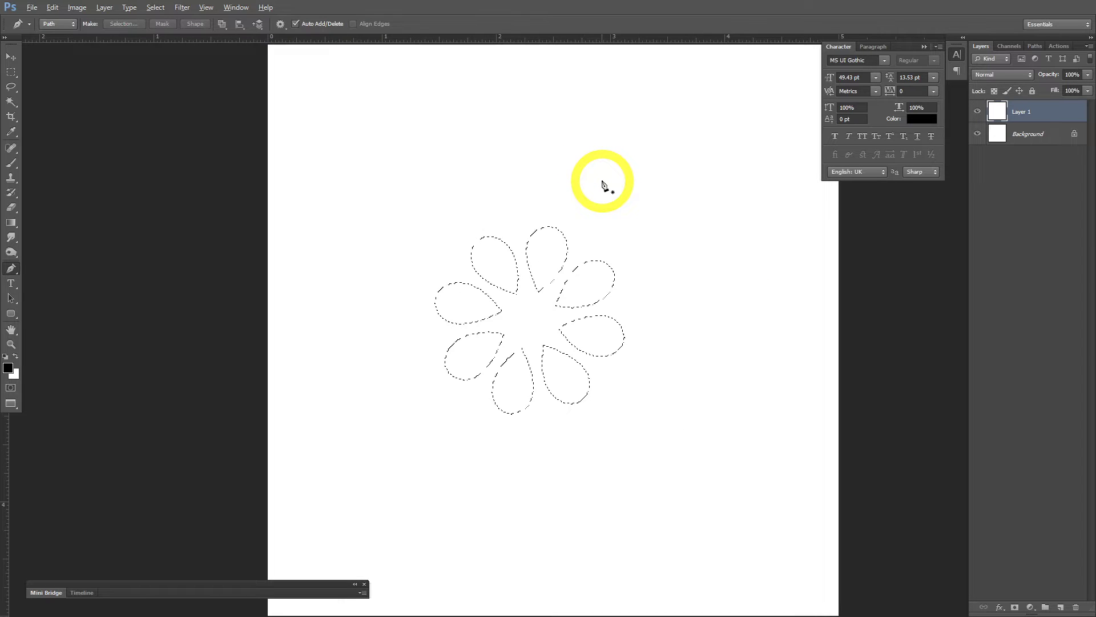
key("alt+BackSpace")
key("ctrl+d")
Add a black circle about 0.5 inch wide at the center of the petal ring using an elliptical selection
key("m")
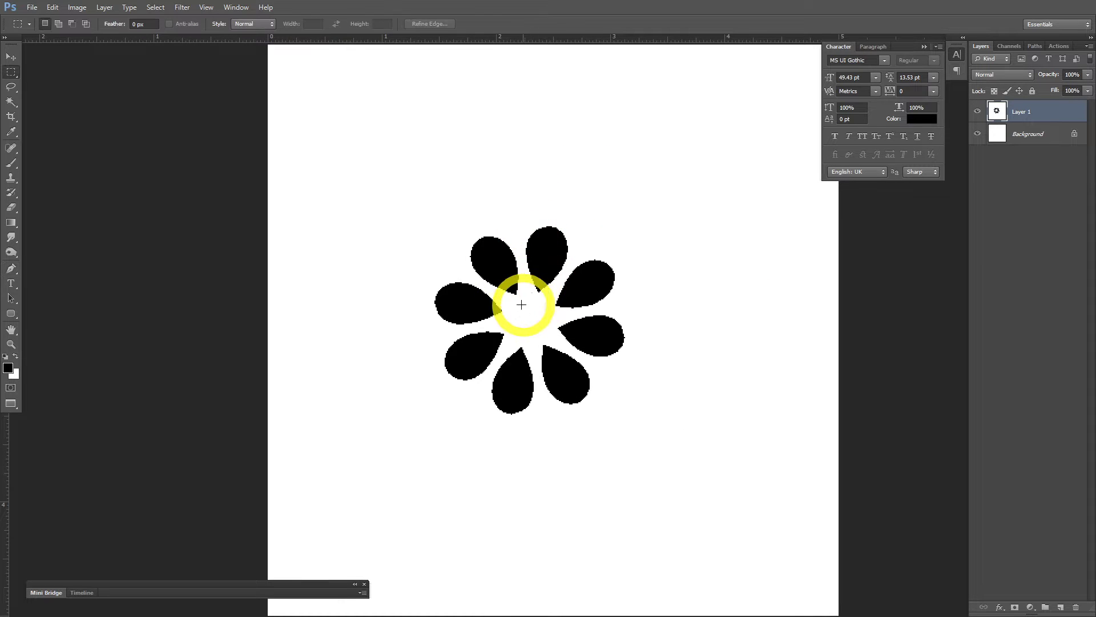
left_click_drag(513, 300, 546, 337)
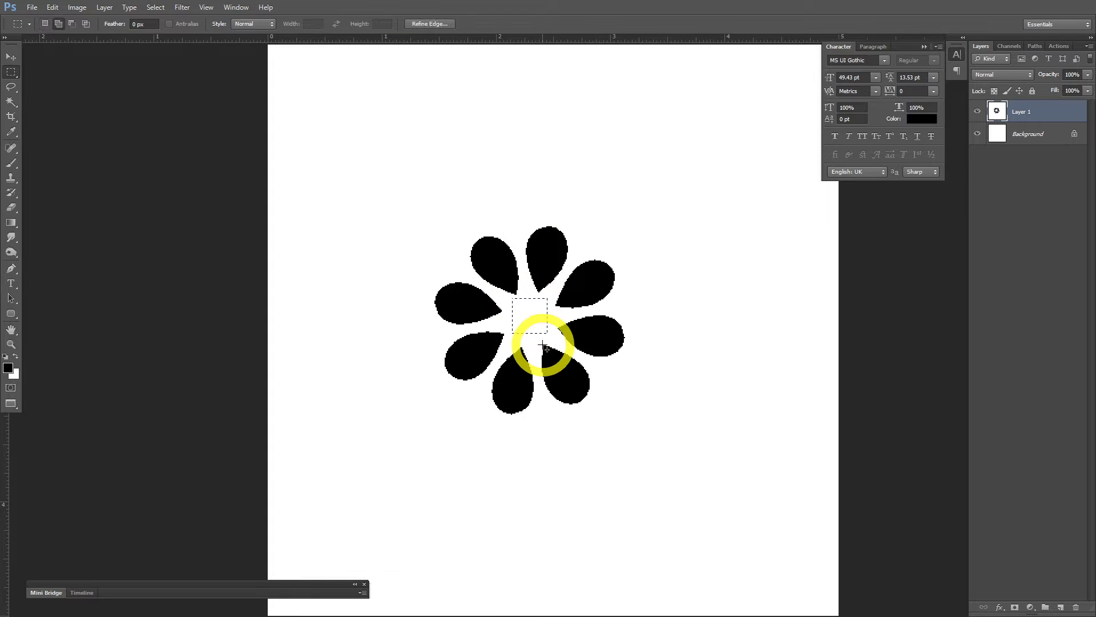
left_click(465, 215)
left_click_drag(504, 298, 570, 346)
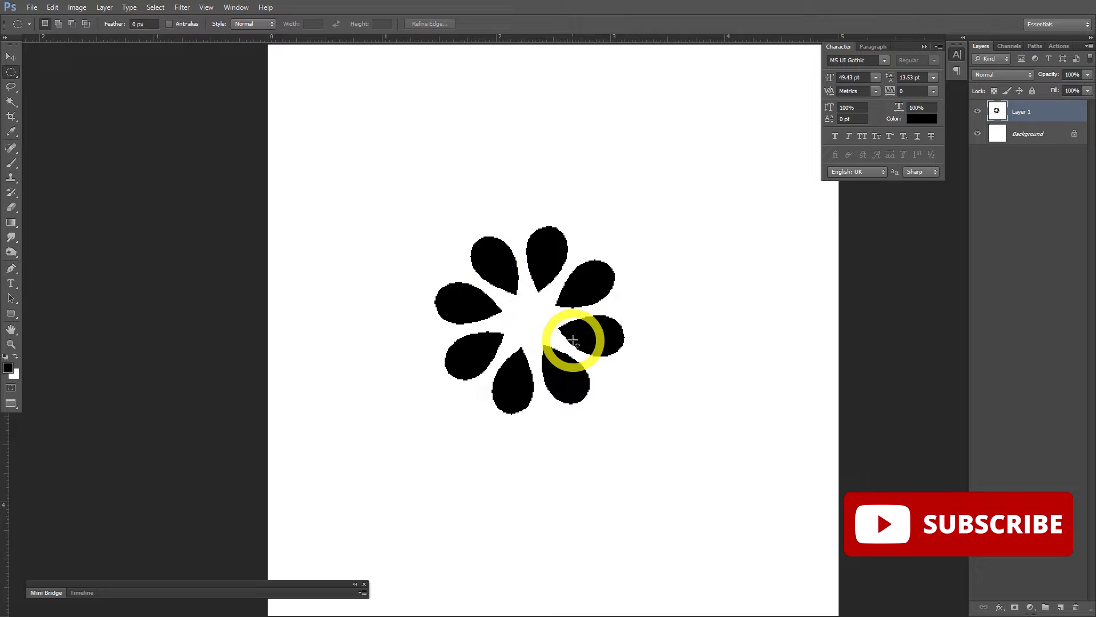
Select the white area around the flower with the Magic Wand
key("ctrl+minus")
key("w")
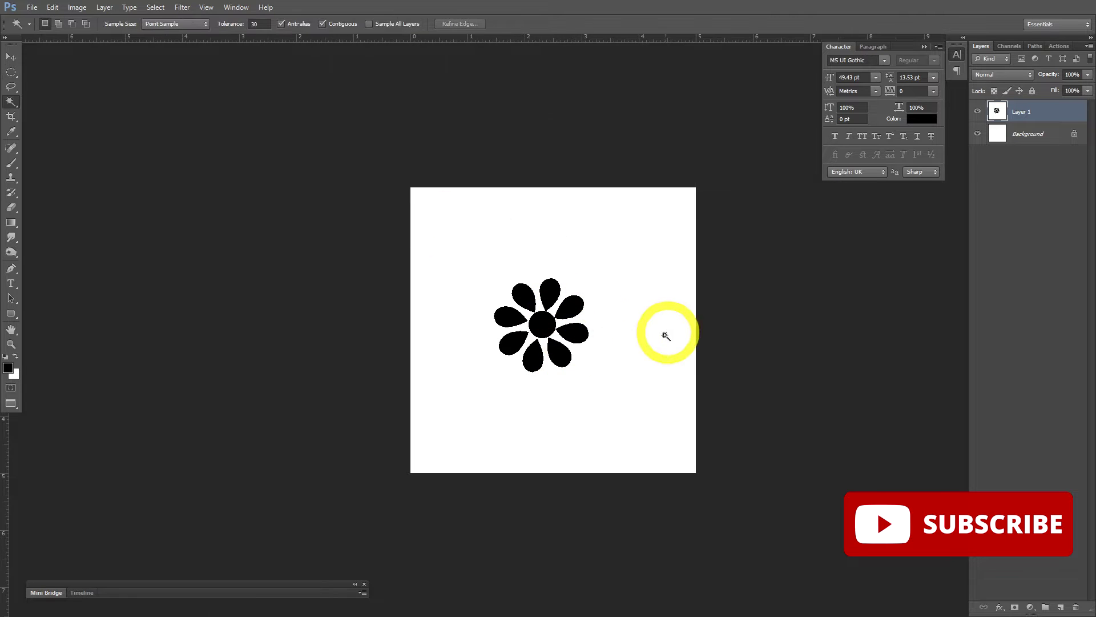
left_click(634, 302)
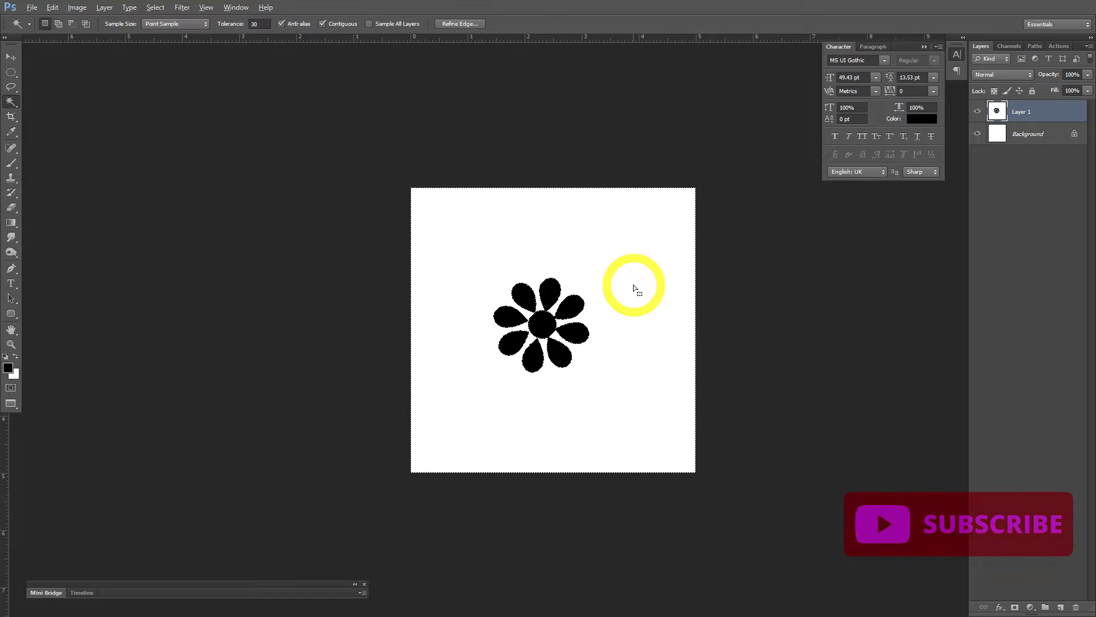
key("ctrl+alt+i")
key("Escape")
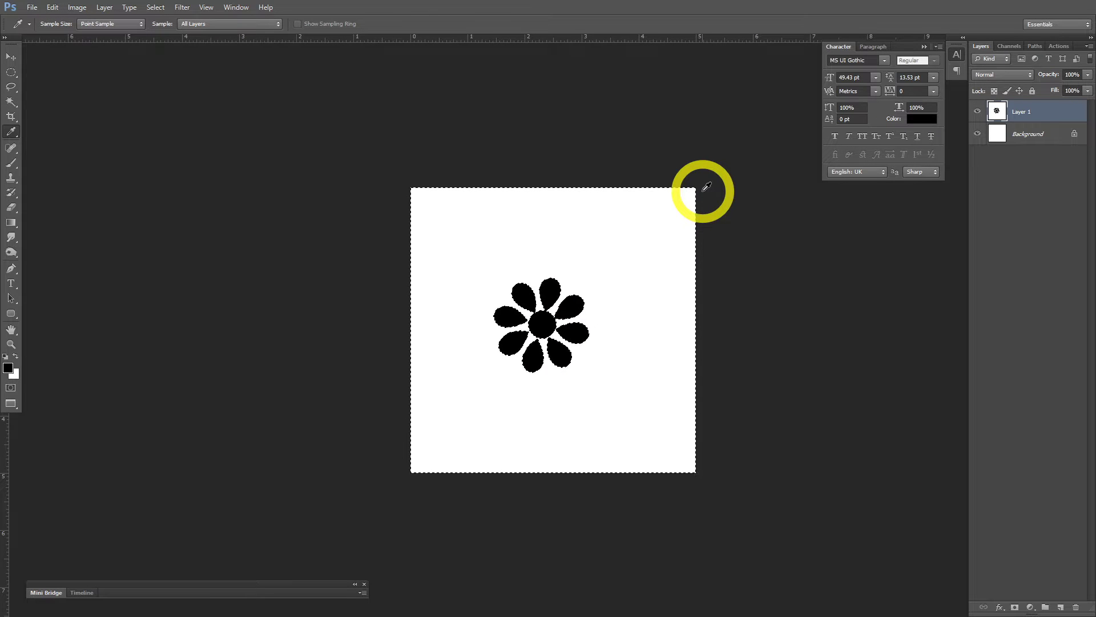
key("f")
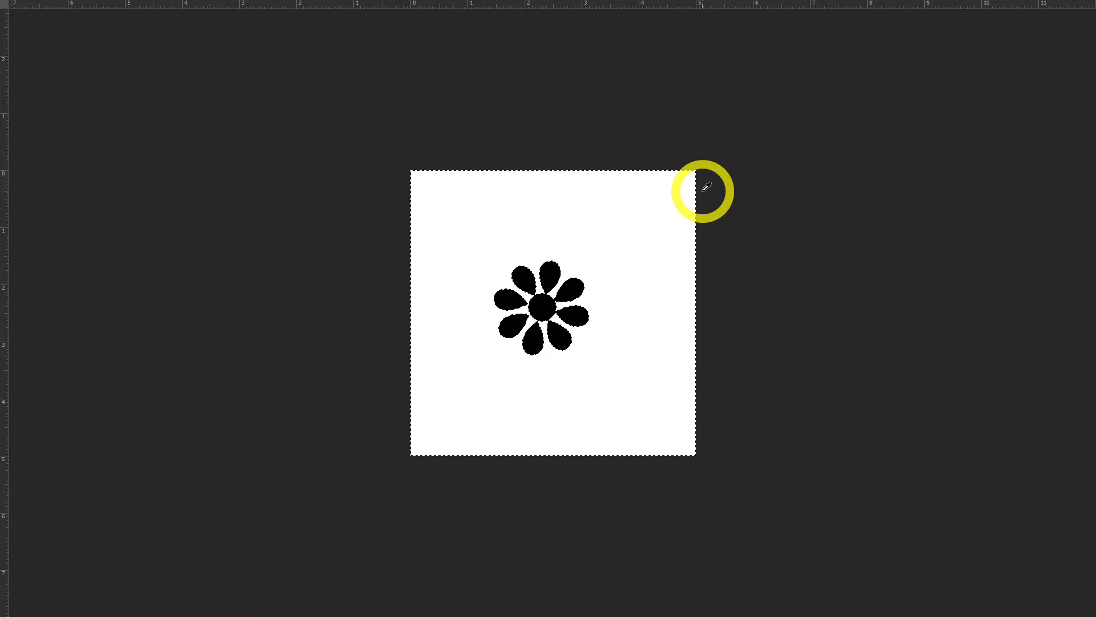
key("f")
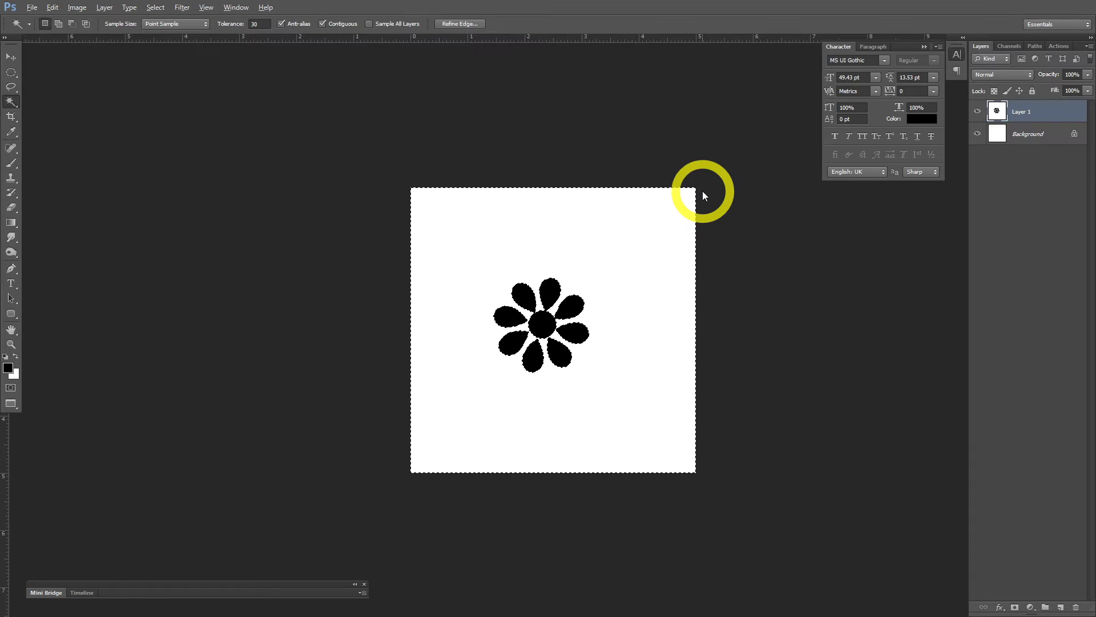
Offset the flower copy 250 pixels horizontally and 0 pixels vertically, with undefined areas set to wrap around
key("alt+t")
key("Up")
key("Up")
key("Up")
key("Right")
key("Up")
key("Return")
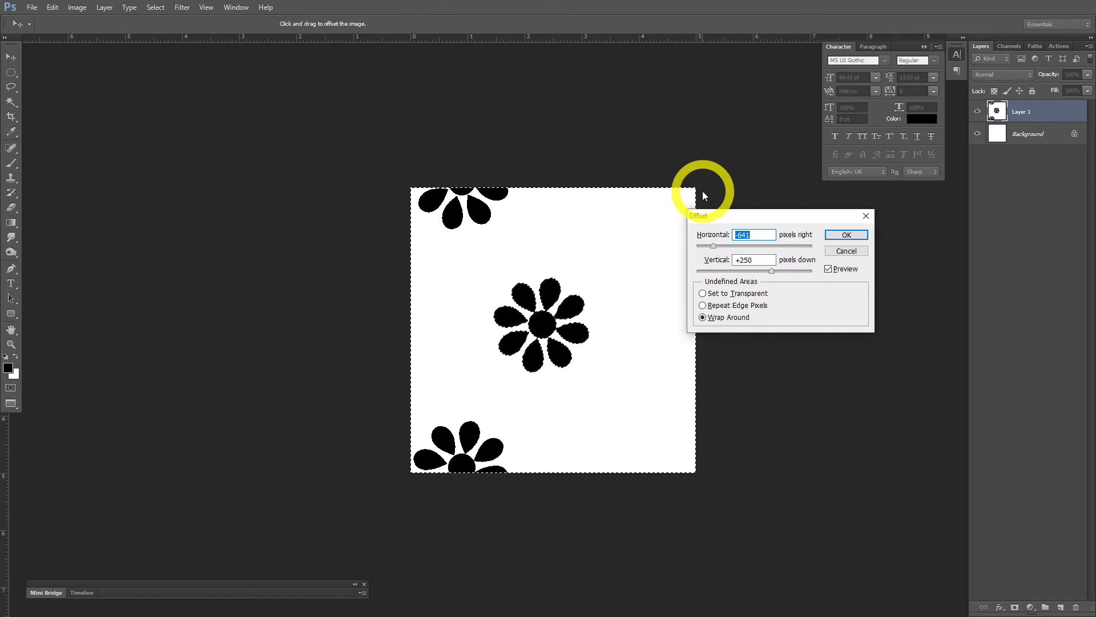
type("250")
key("Tab")
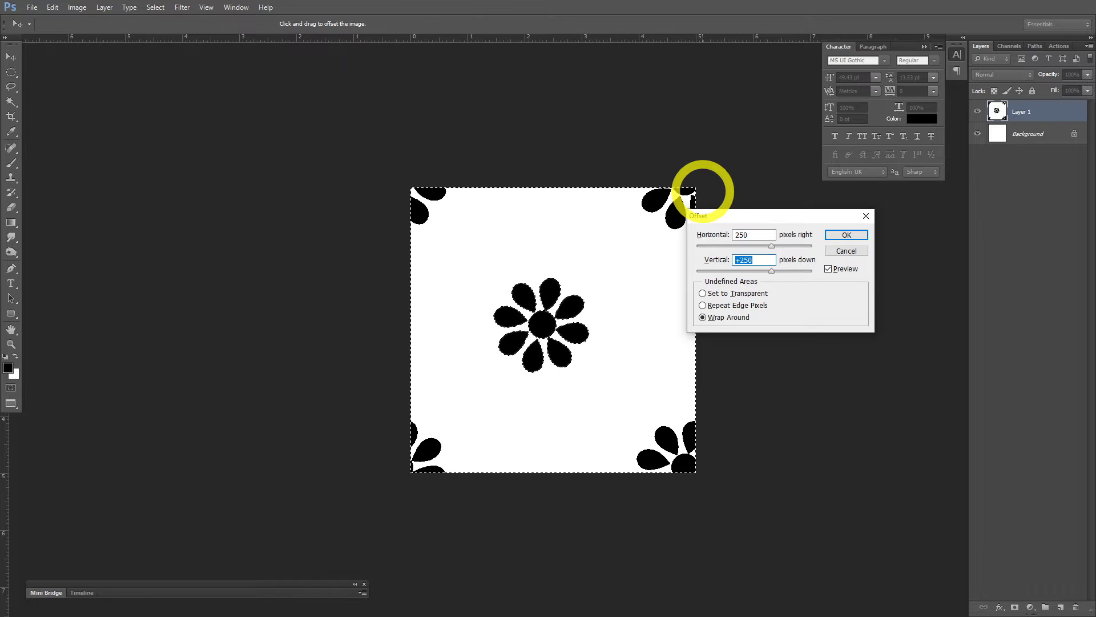
type("0")
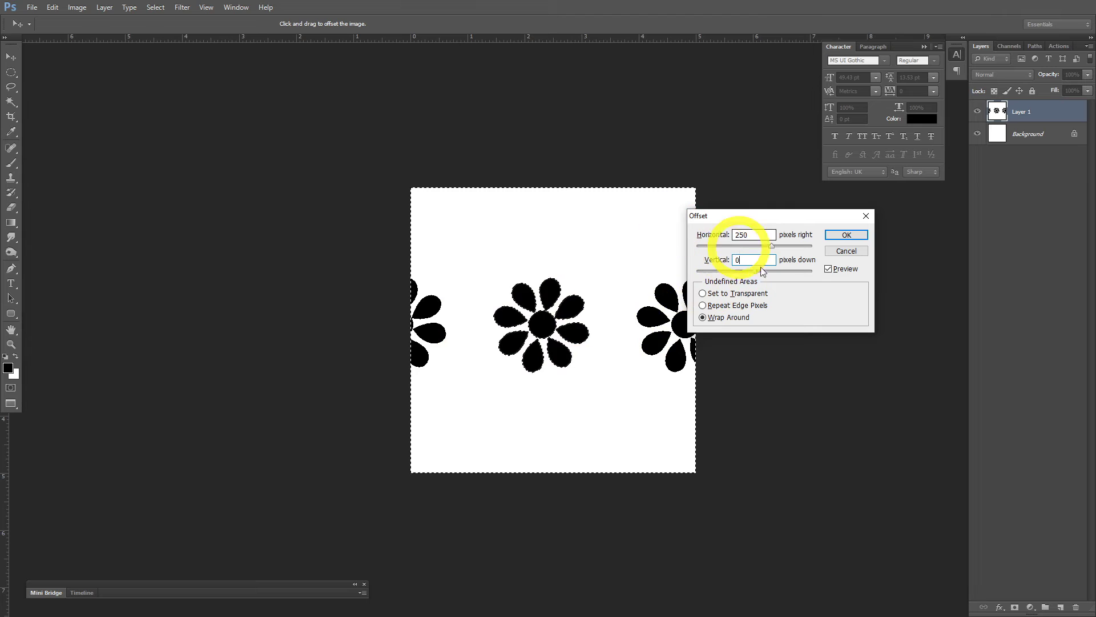
double_click(751, 234)
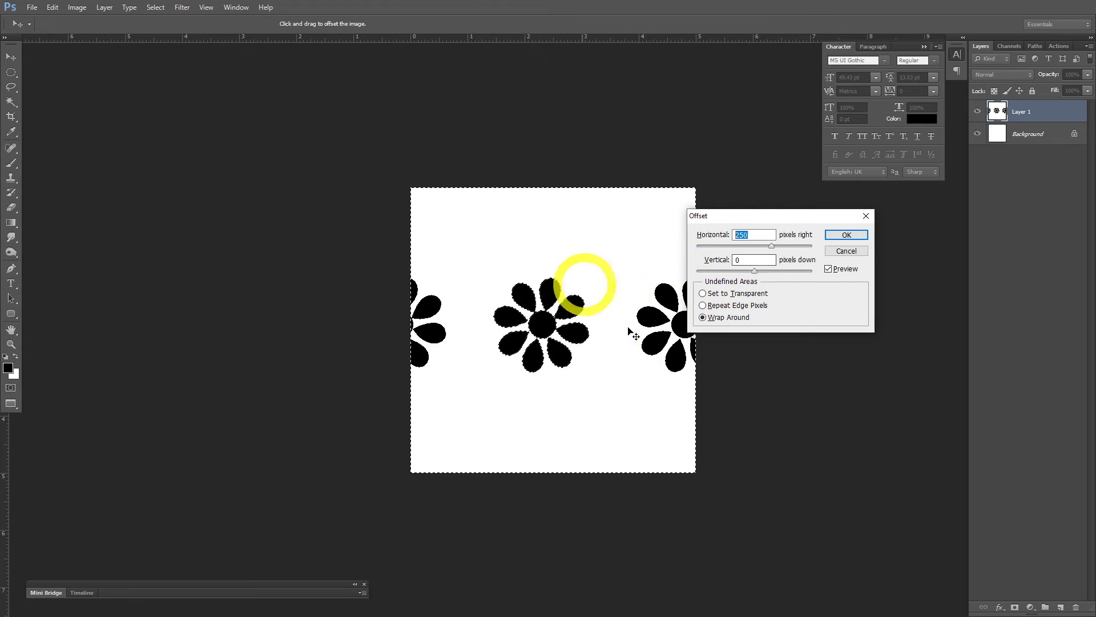
left_click(856, 234)
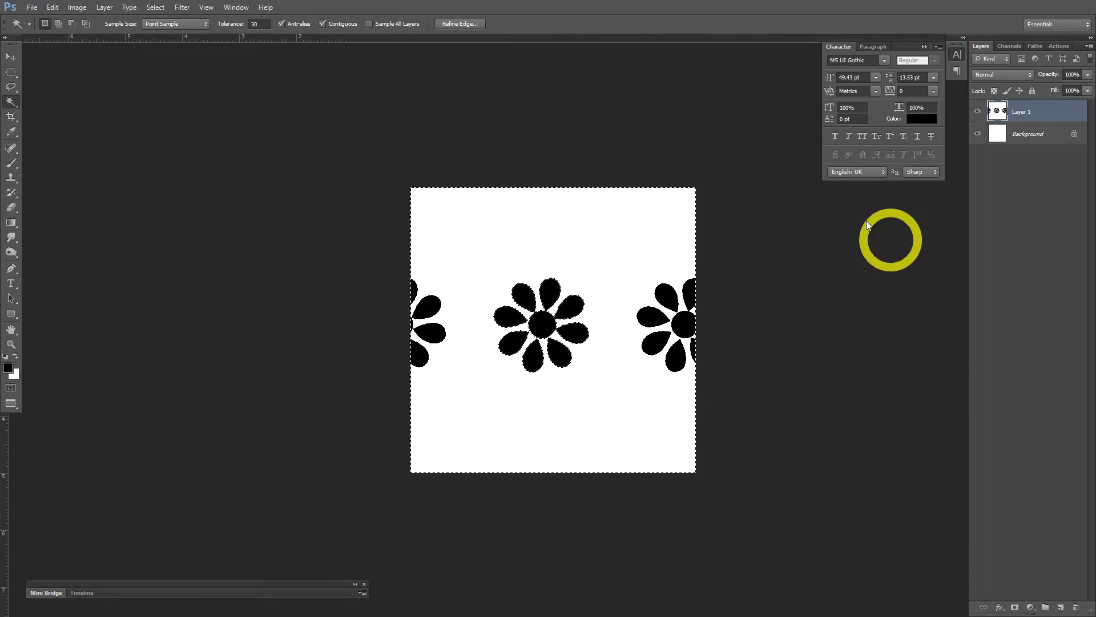
Draw an S-curved path from the half flower at the left edge to the center flower and stroke it in black with the Pencil as a stem
left_click_drag(664, 447, 708, 420)
key("ctrl+d")
key("ctrl+0")
key("ctrl+1")
key("ctrl+minus")
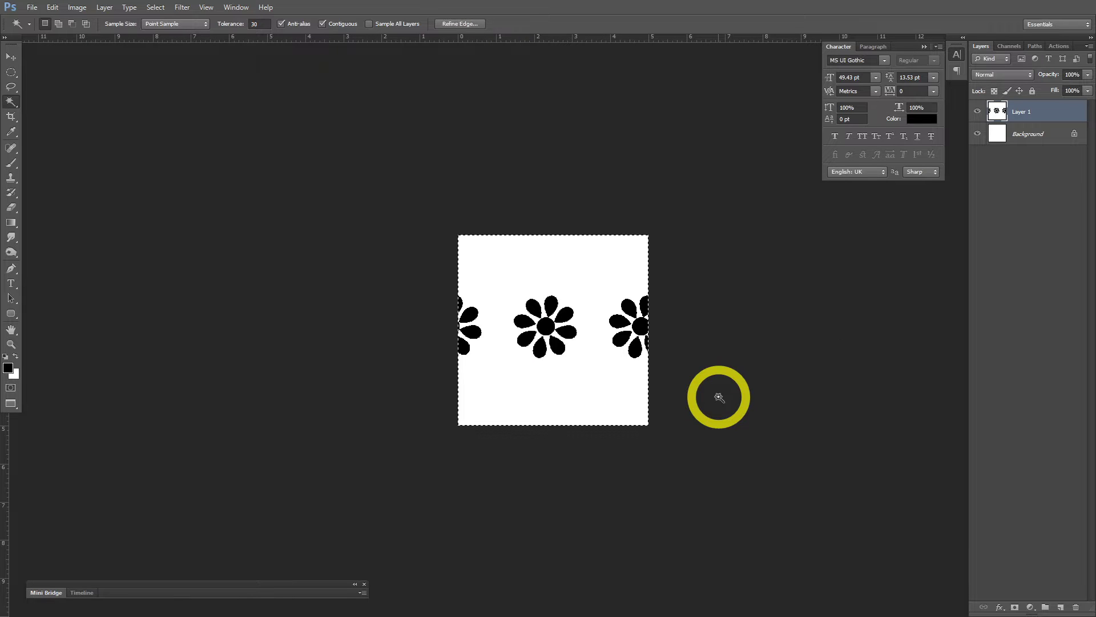
scroll(483, 320, "up", 5)
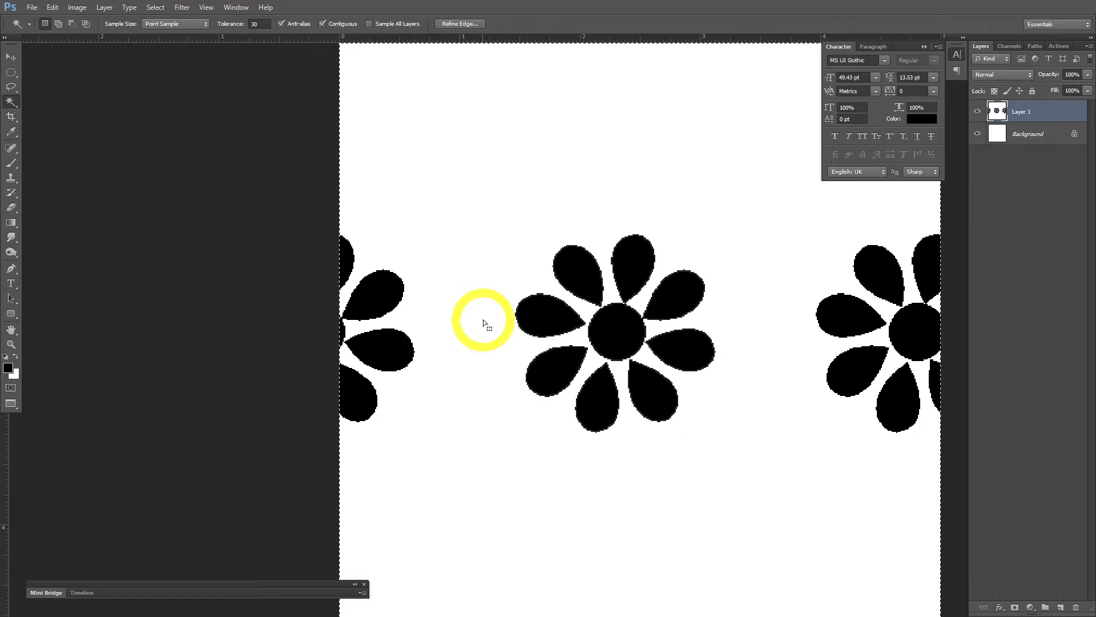
key("p")
left_click(366, 265)
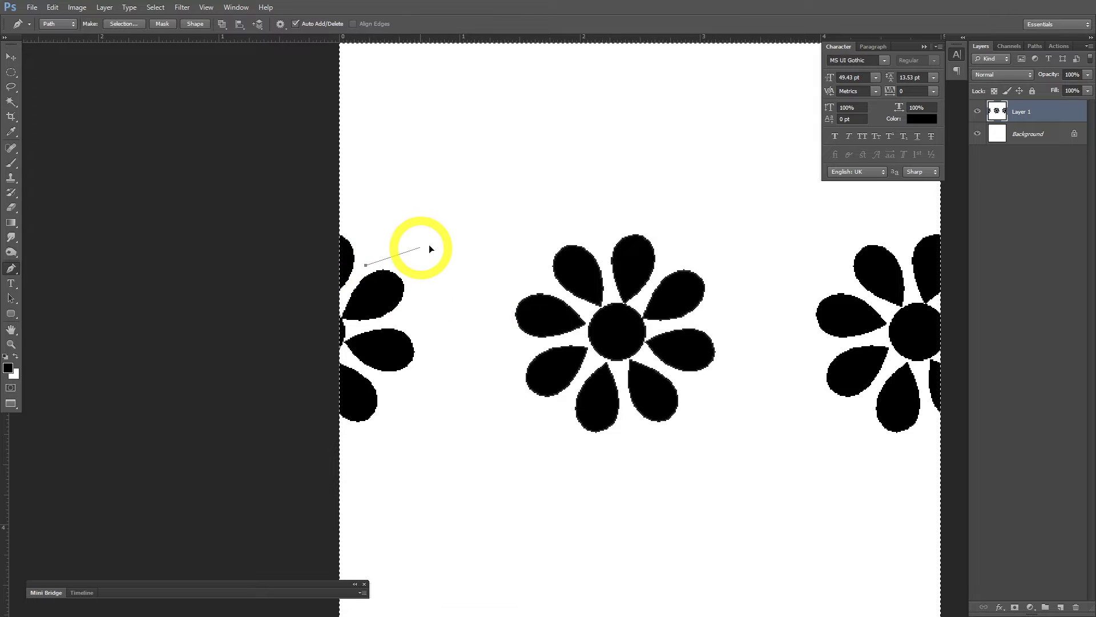
left_click_drag(534, 346, 587, 341)
key("b")
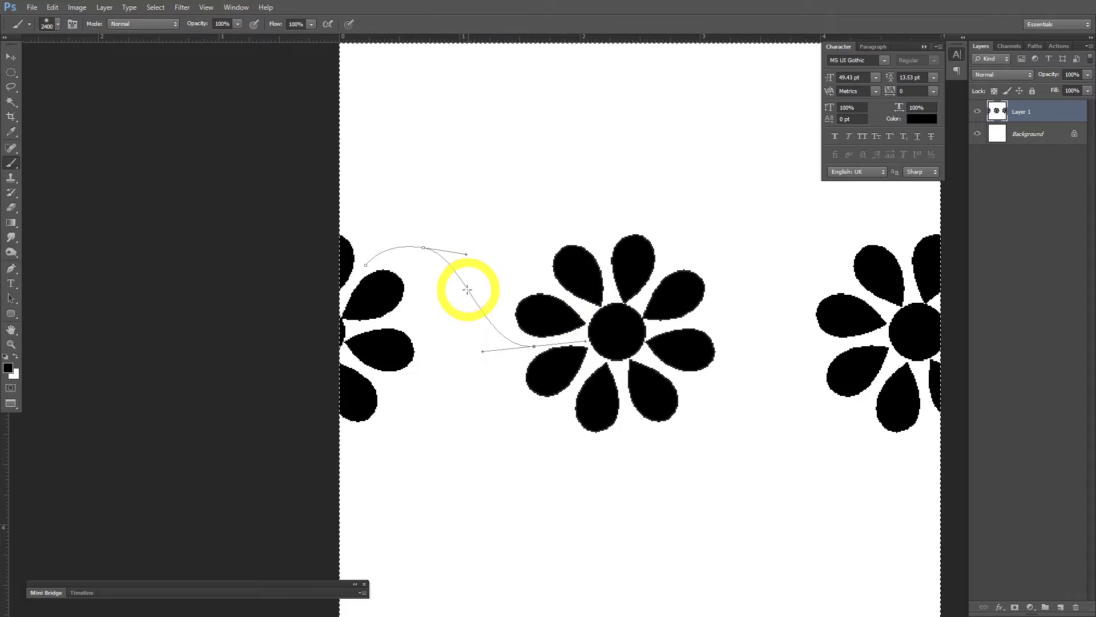
key("shift+b")
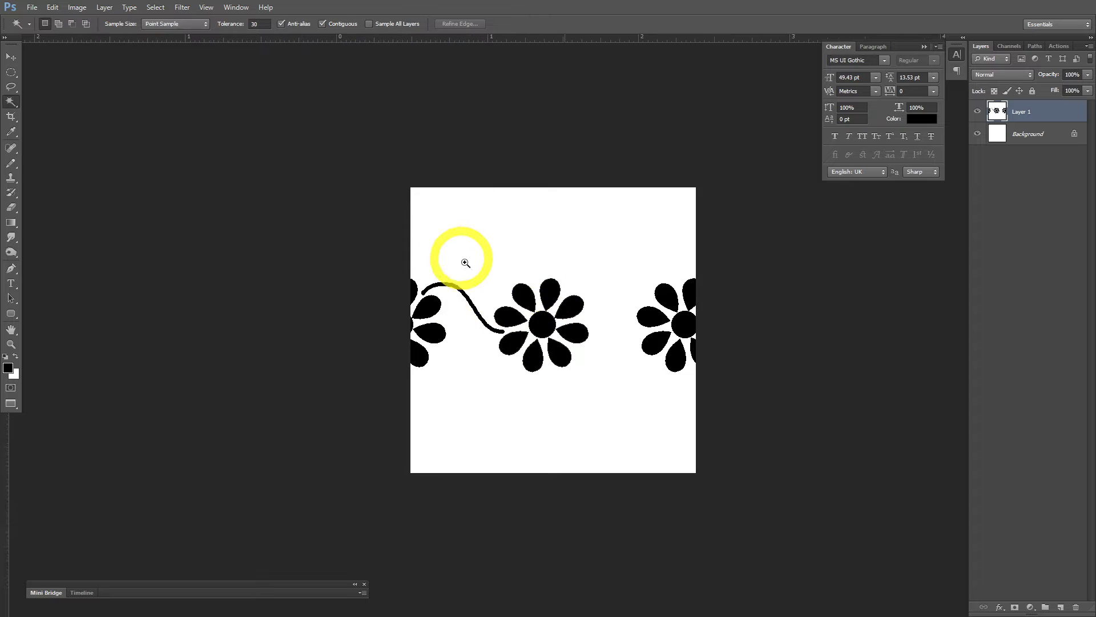
Draw a closed leaf path hanging below the stem's upper curve, convert it to a selection, fill it with black and deselect
key("p")
left_click_drag(455, 307, 508, 269)
left_click_drag(365, 212, 593, 449)
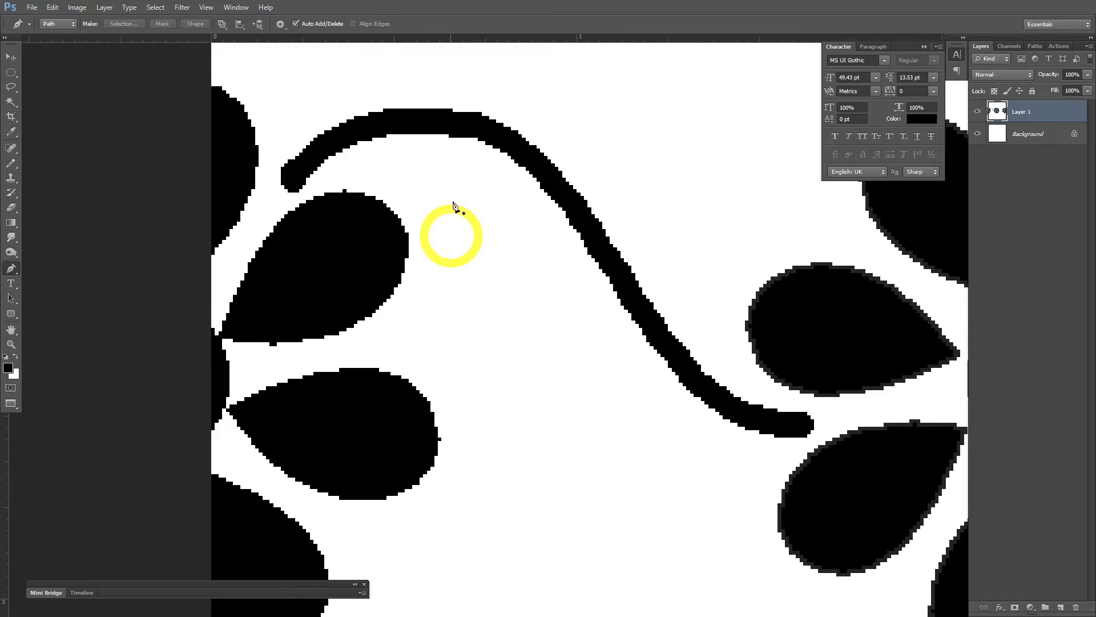
left_click(453, 143)
left_click_drag(485, 284, 453, 357)
left_click_drag(546, 455, 592, 323)
left_click_drag(475, 131, 403, 107)
key("ctrl+Return")
key("alt+BackSpace")
key("ctrl+d")
Start a curved Pen path on the stem just beside the top of the black leaf, heading toward the center flower
key("ctrl+minus")
key("ctrl+minus")
key("ctrl+minus")
key("ctrl+minus")
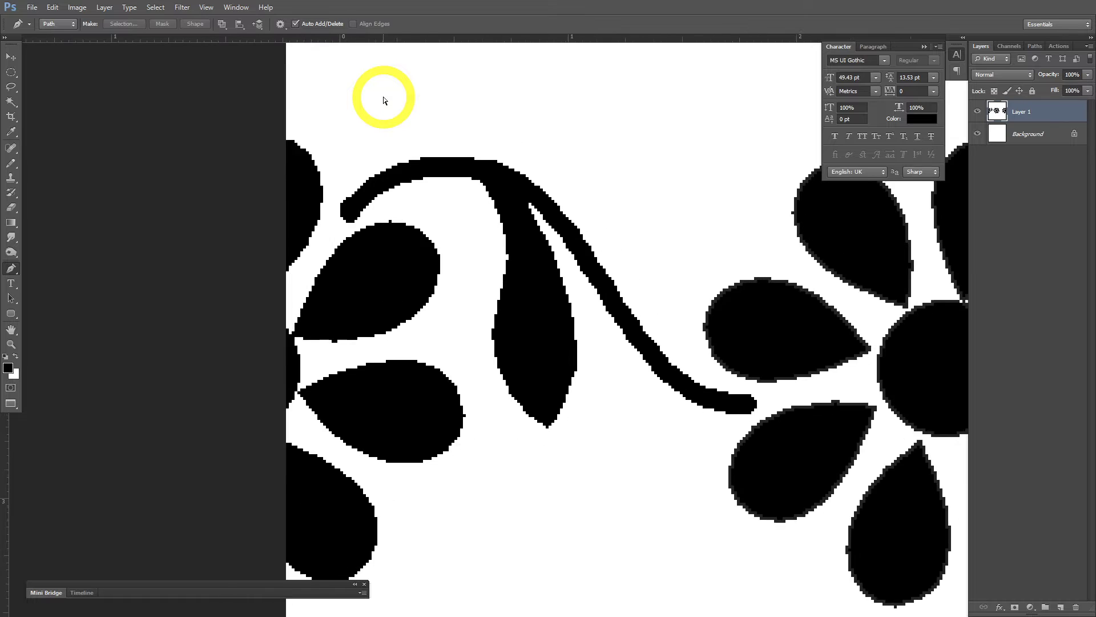
left_click(550, 254)
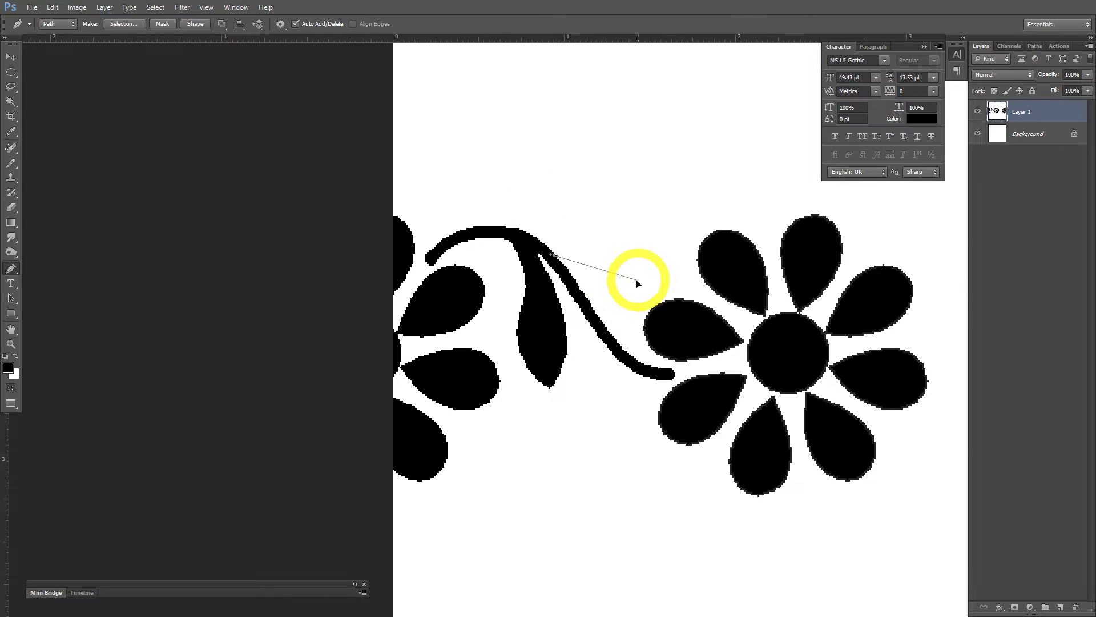
Complete the curled tendril path branching from the stem between the flowers with the Pen tool and fill it with black
left_click_drag(650, 220, 598, 262)
left_click(650, 238)
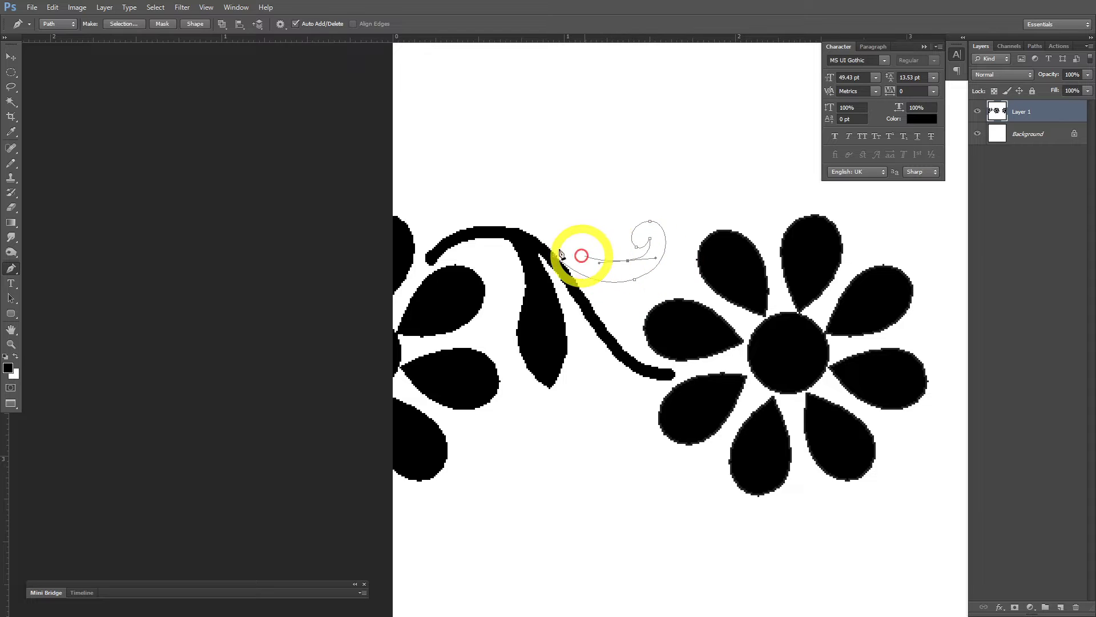
left_click_drag(536, 243, 513, 224)
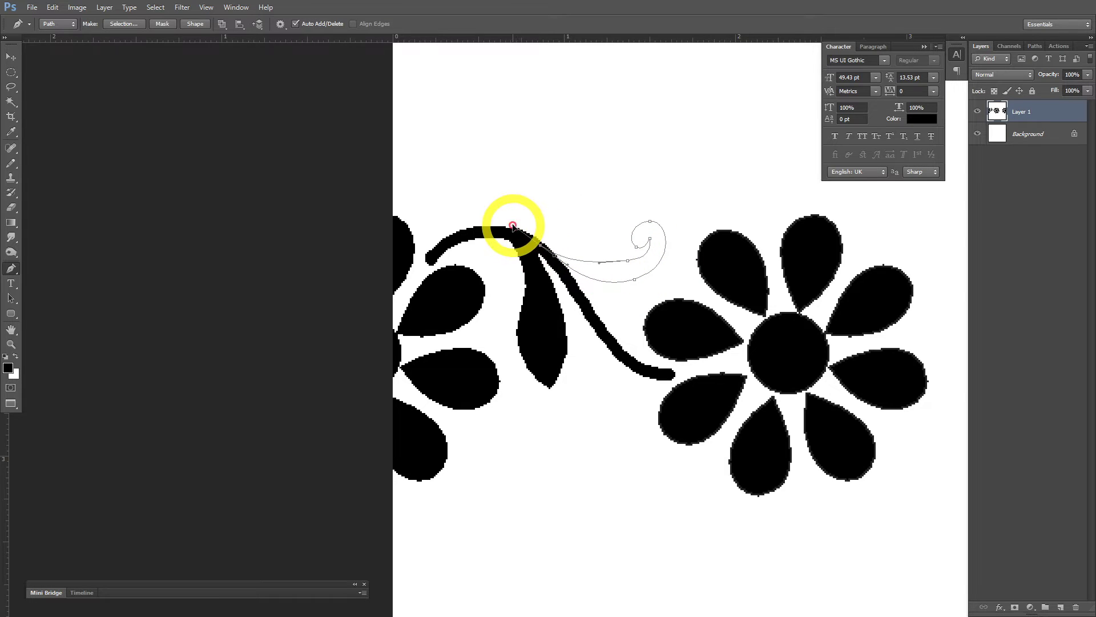
key("alt+BackSpace")
key("ctrl+d")
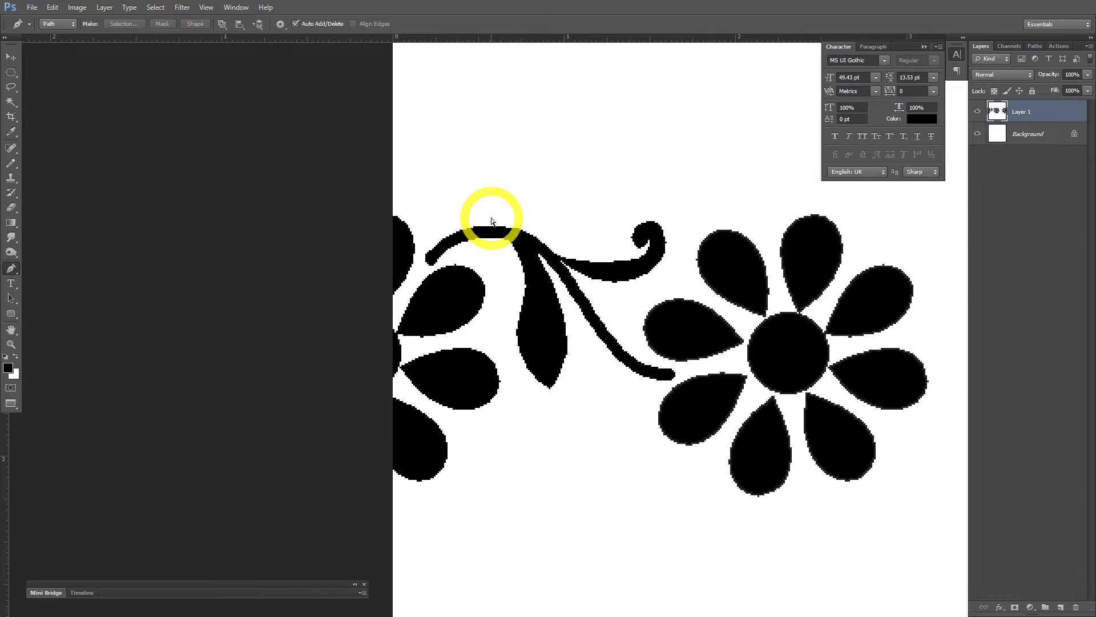
Apply the Offset filter to the artwork with 250 pixels horizontal, 0 vertical and Wrap Around, repeating the vine between the next flowers
key("ctrl+minus")
key("ctrl+minus")
key("ctrl+minus")
key("w")
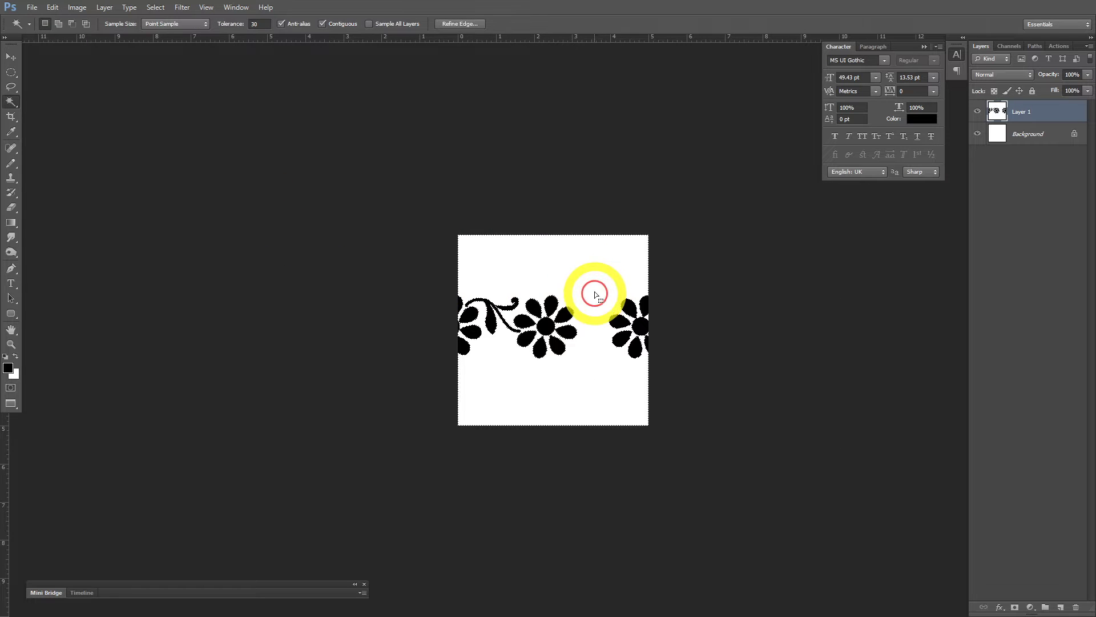
key("alt+t")
key("Up")
key("Up")
key("Up")
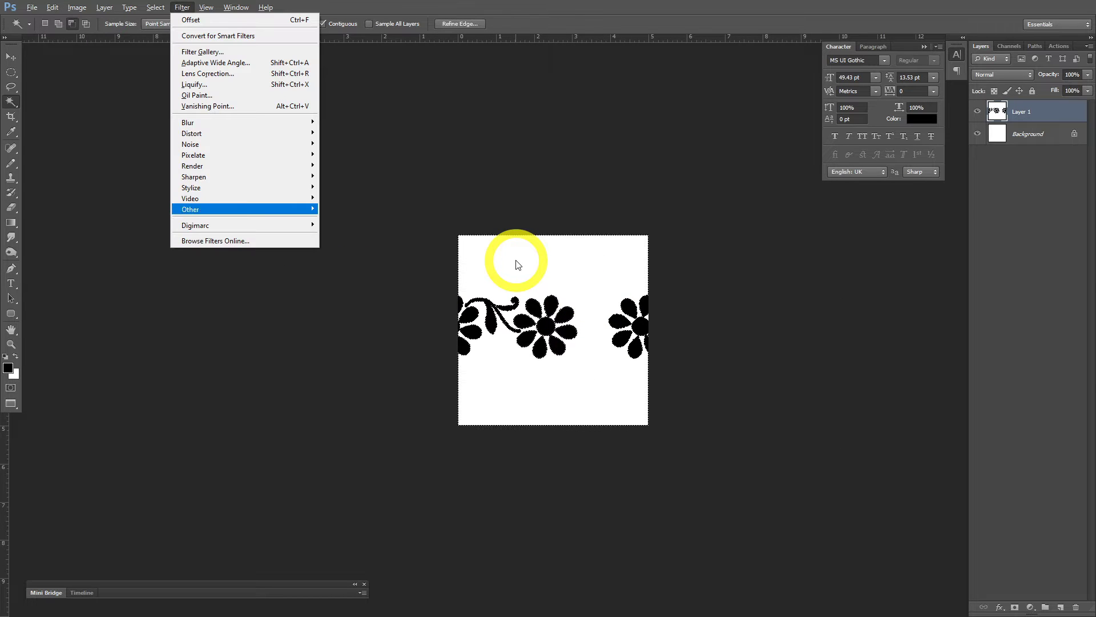
key("Right")
key("Up")
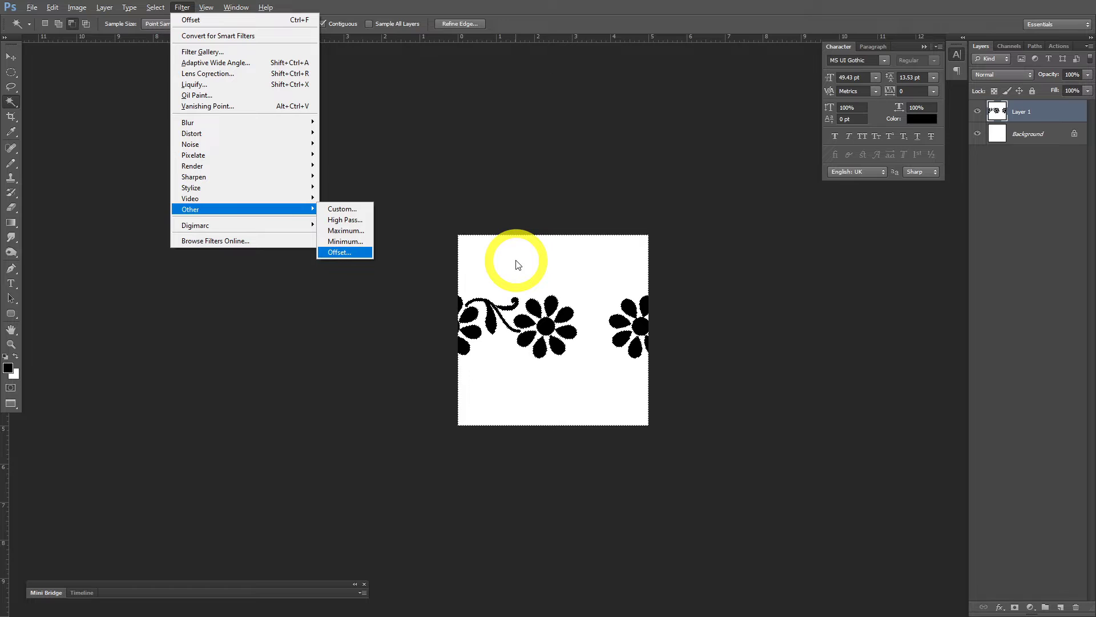
key("Left")
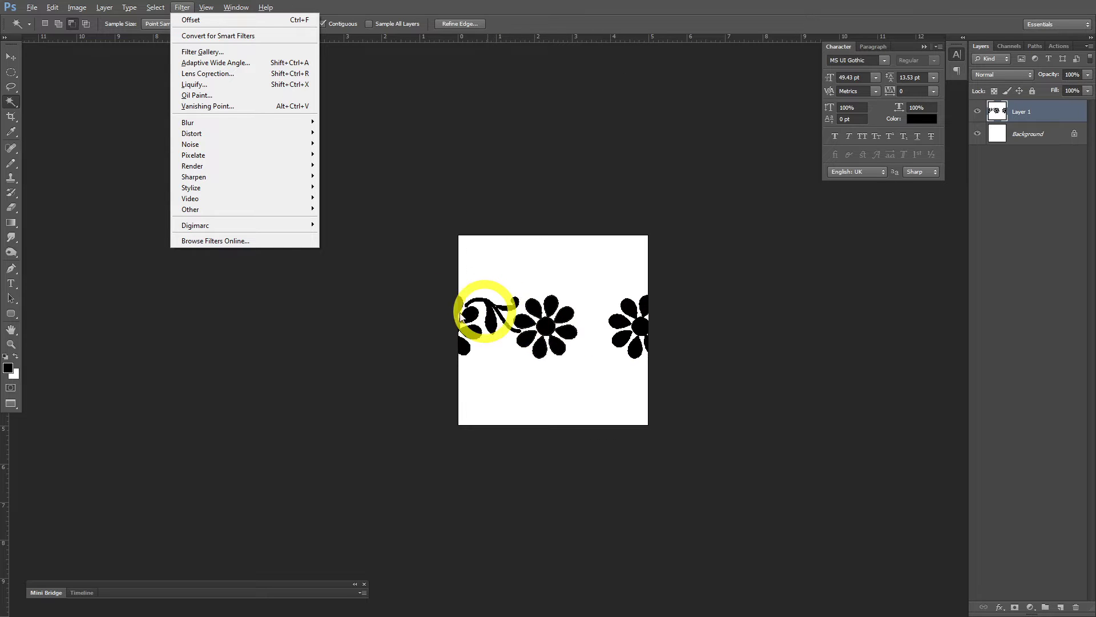
mouse_move(210, 208)
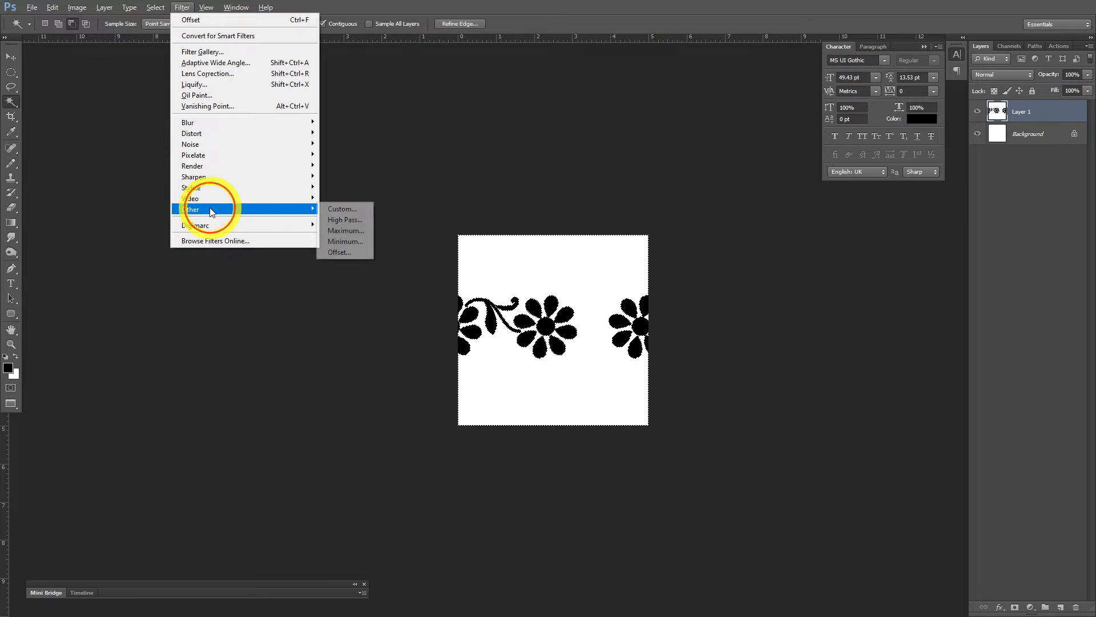
left_click(349, 253)
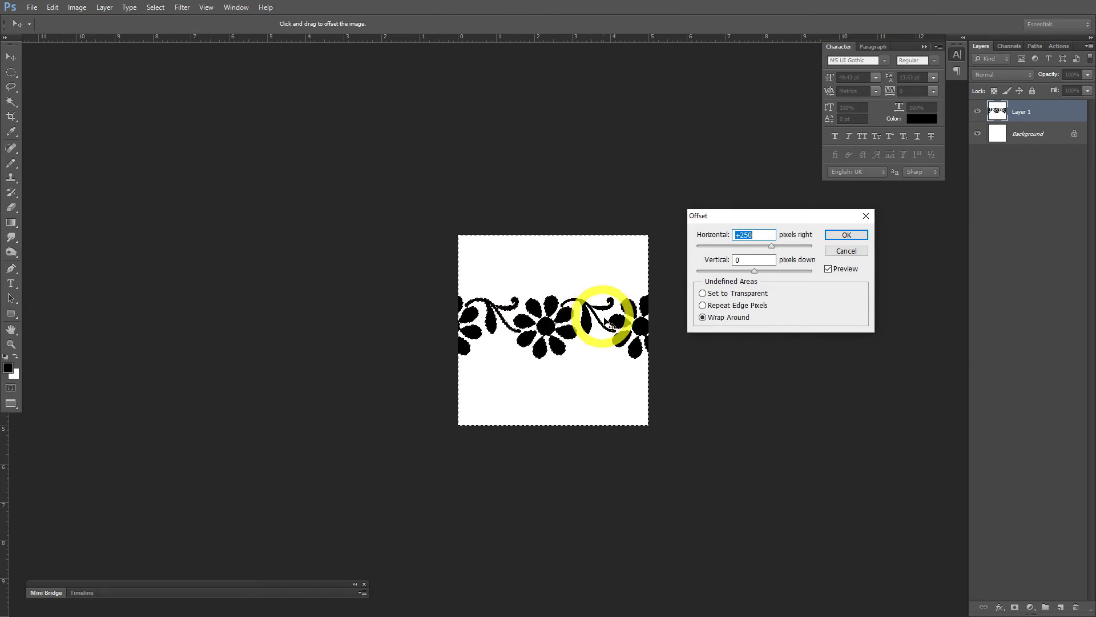
left_click(849, 233)
key("w")
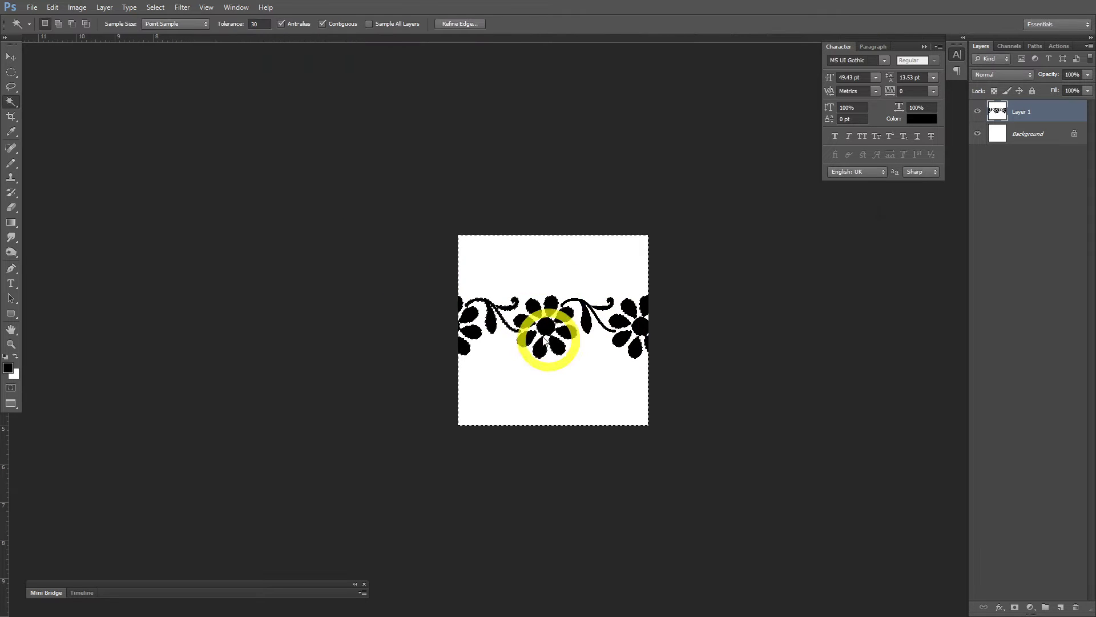
left_click(771, 367)
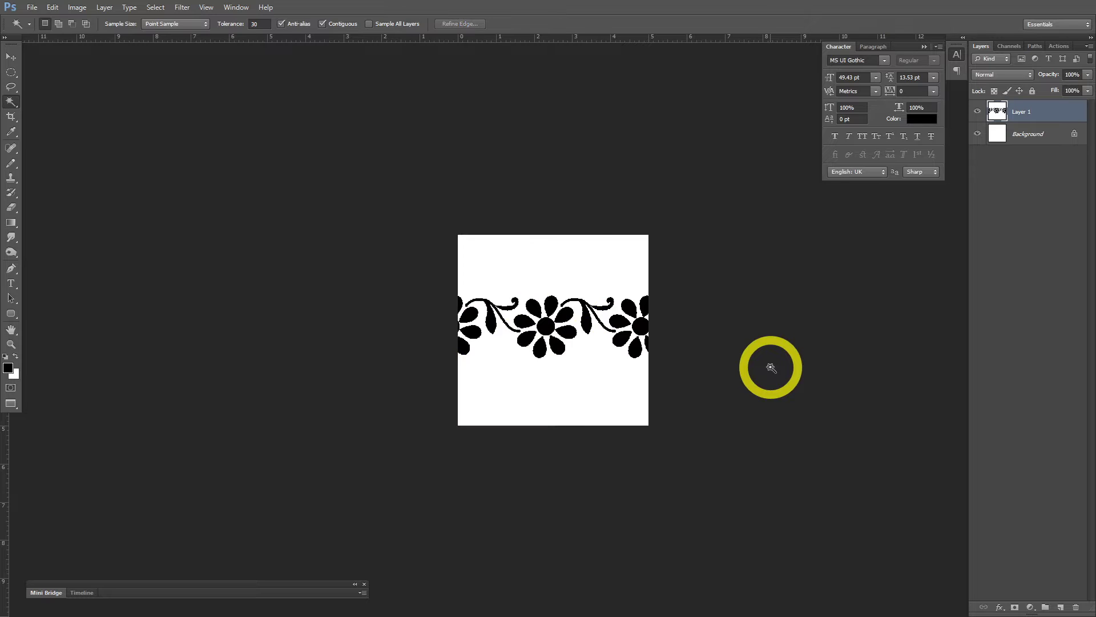
Define the whole canvas with the floral vine row as a new pattern under the default name
key("ctrl+a")
key("alt+e")
key("n")
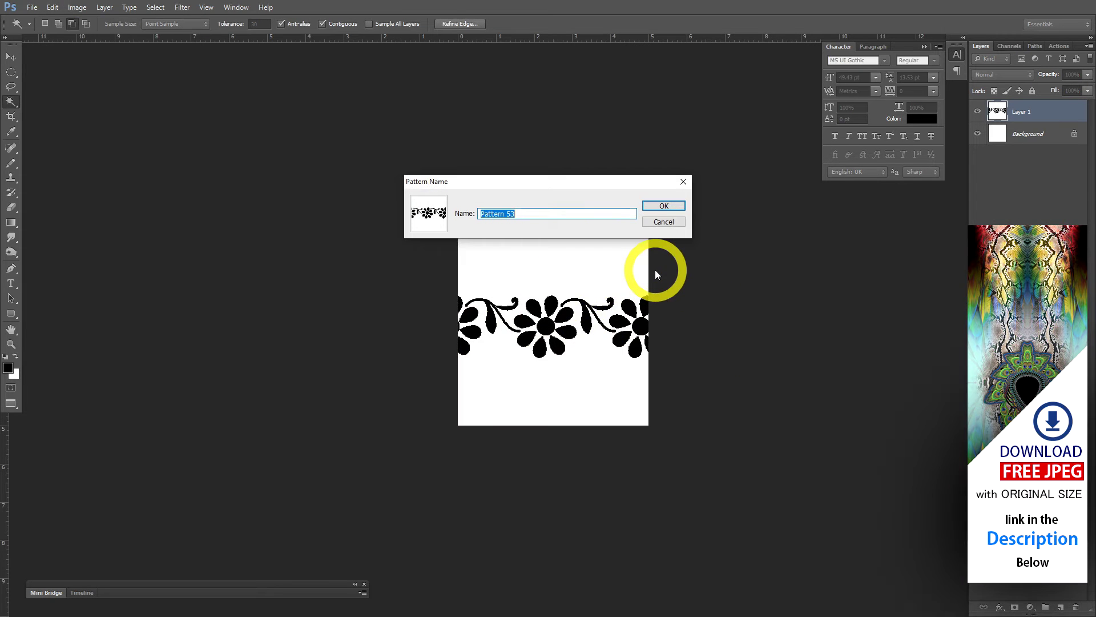
key("Return")
key("alt+i")
key("s")
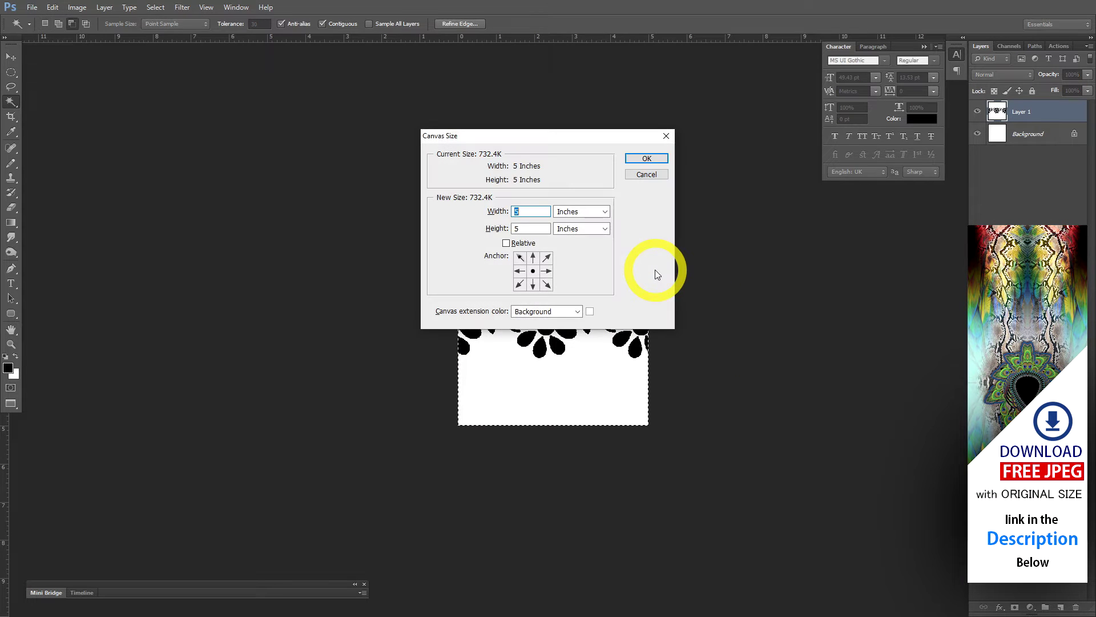
type("30")
key("Tab")
key("Down")
key("Escape")
Add a thin black stripe across the full canvas width below the flower row and duplicate it above the row
key("m")
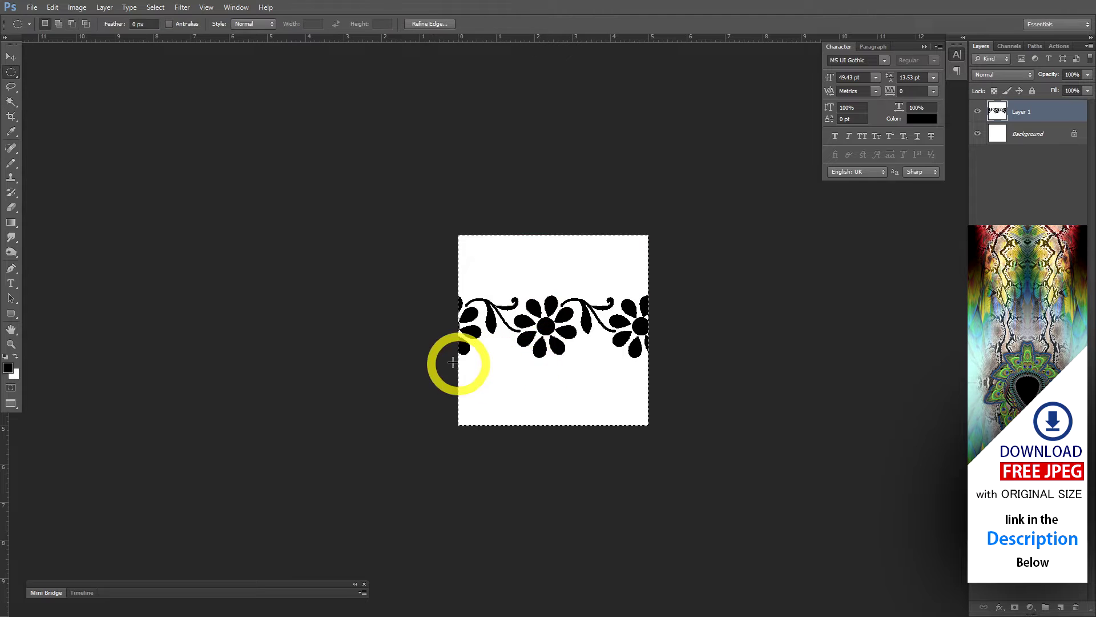
left_click_drag(457, 362, 641, 394)
key("ctrl+d")
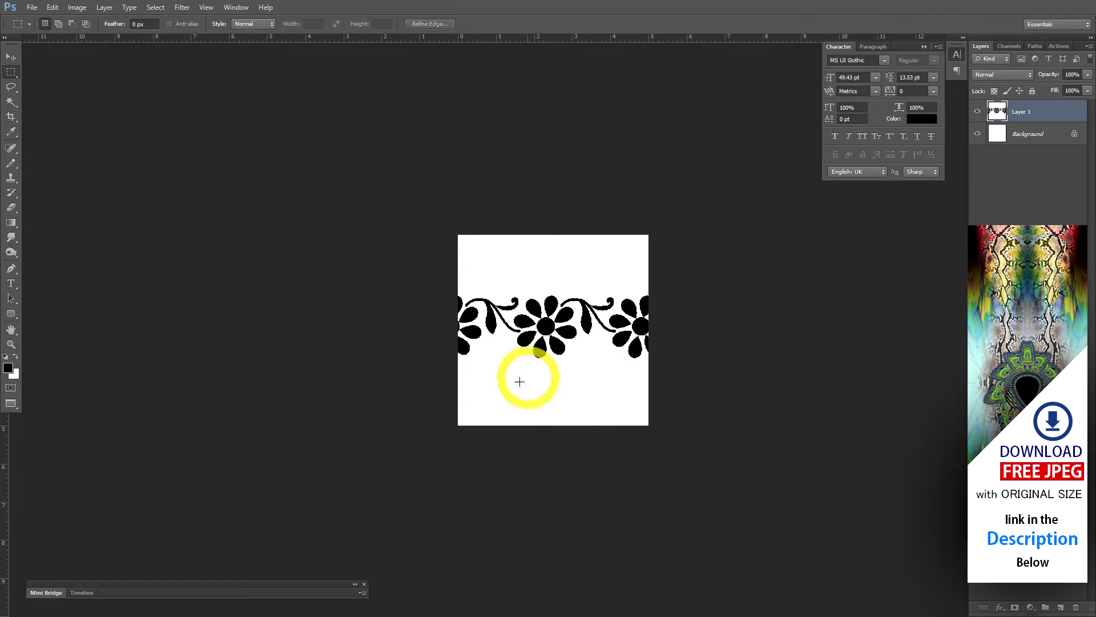
left_click_drag(459, 359, 711, 363)
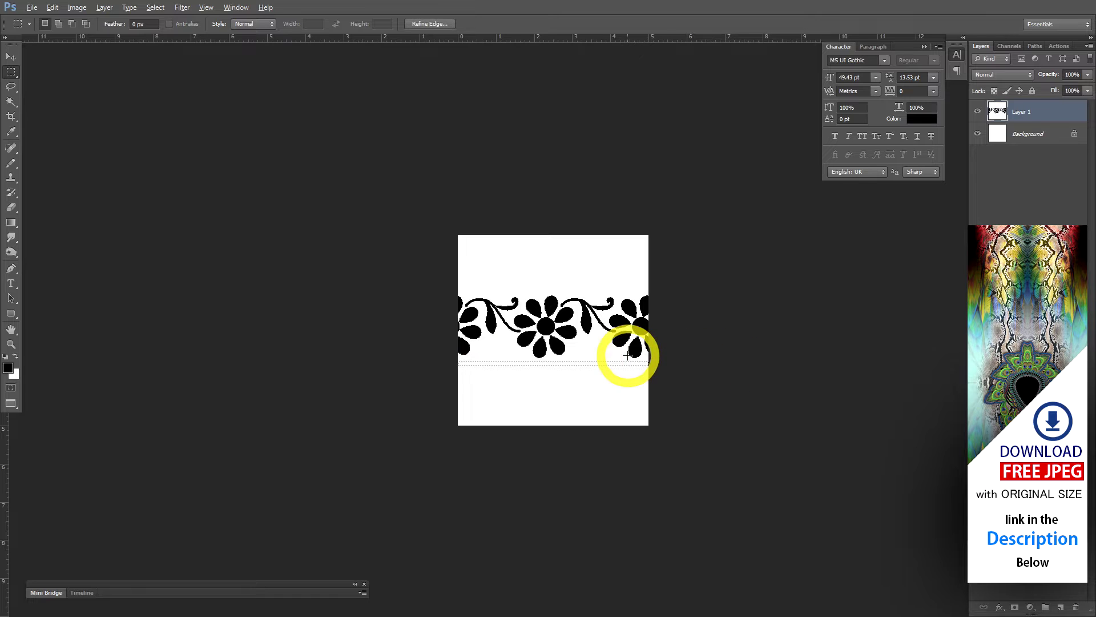
left_click_drag(628, 355, 590, 291)
left_click(721, 355)
Define the whole canvas with the striped floral border as a new pattern under the default name
key("ctrl+a")
key("alt+e")
key("n")
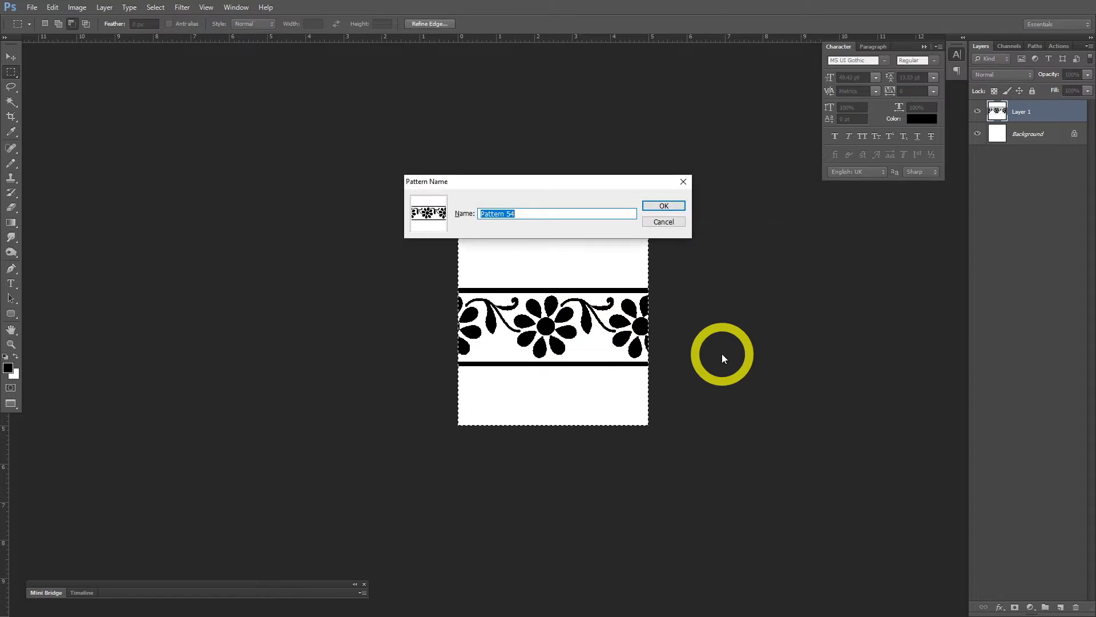
key("Return")
Set the canvas width to 30 inches
key("ctrl+alt+c")
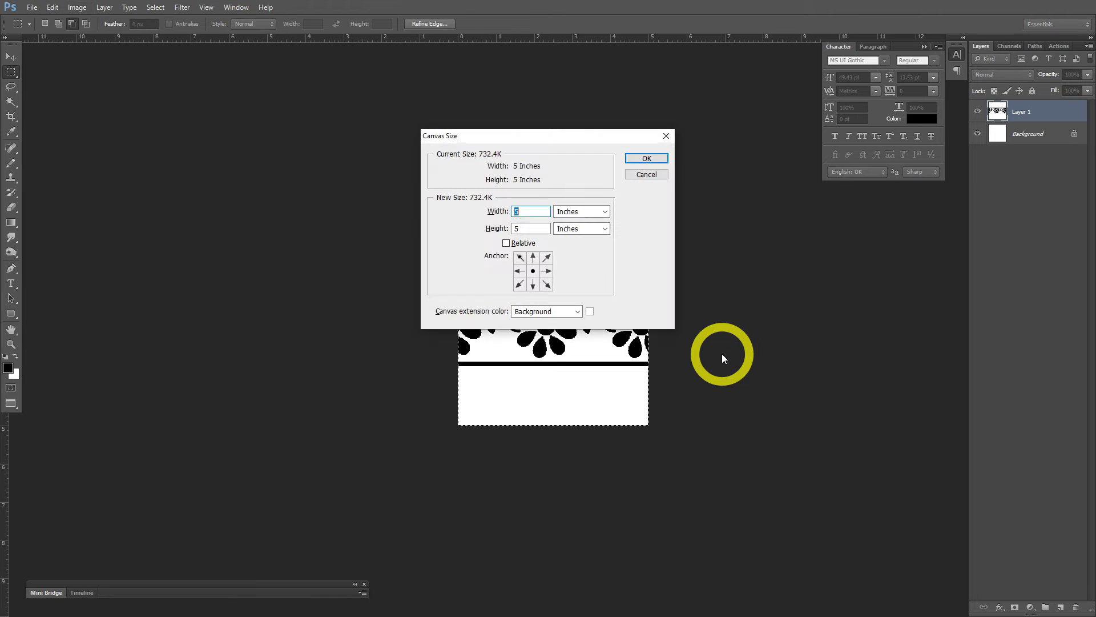
type("30")
key("Return")
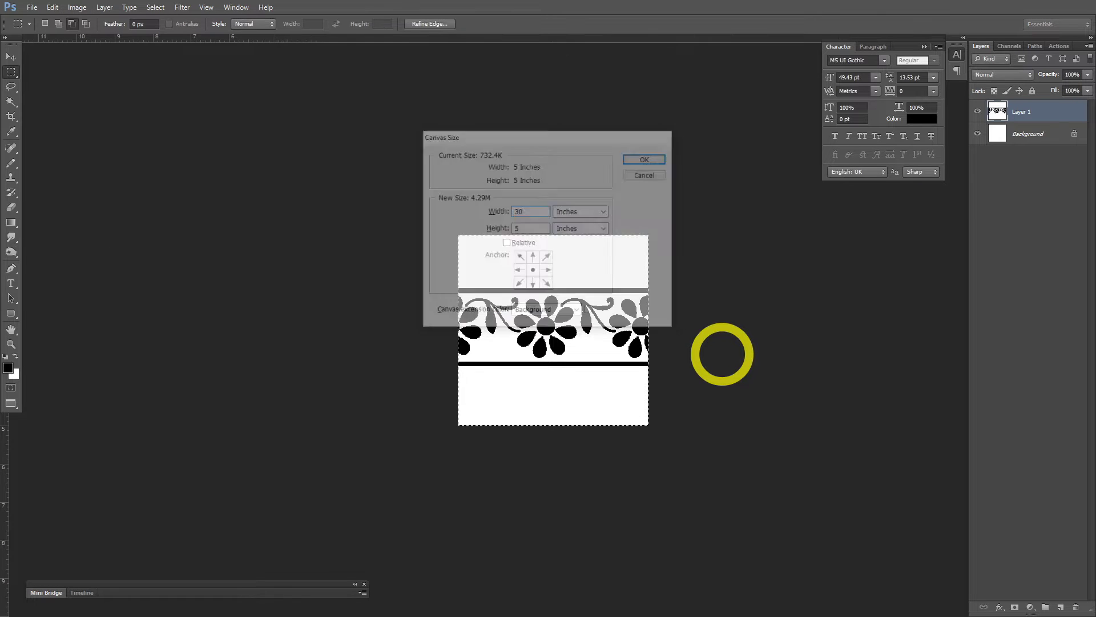
Fill Layer 1 across the widened canvas with the custom pattern of the striped floral border at 100% opacity
key("shift+F5")
left_click(574, 206)
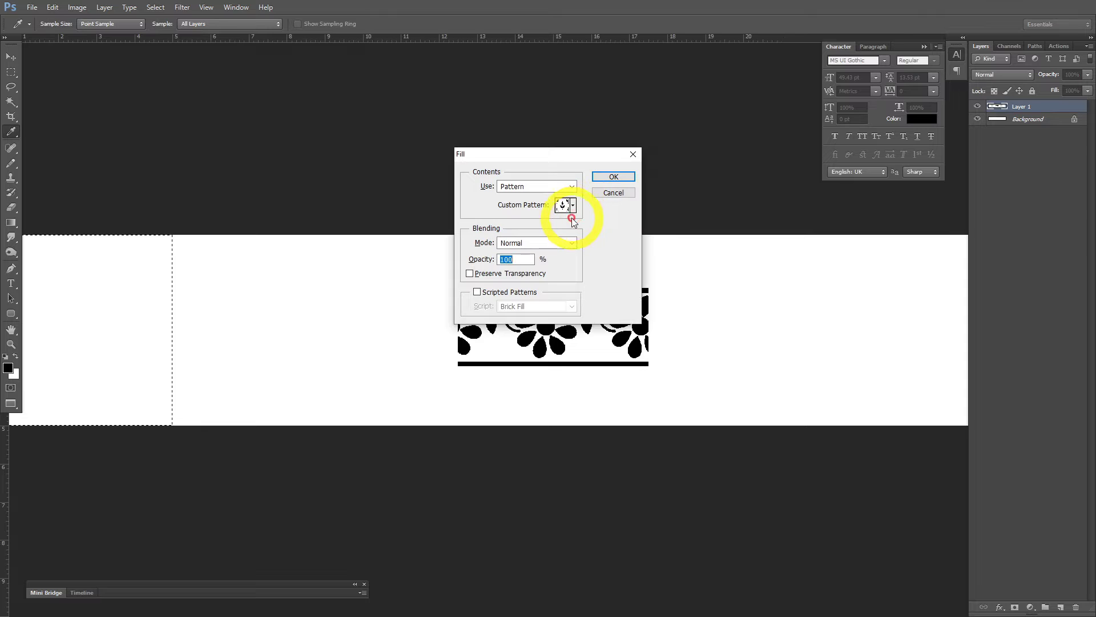
double_click(552, 292)
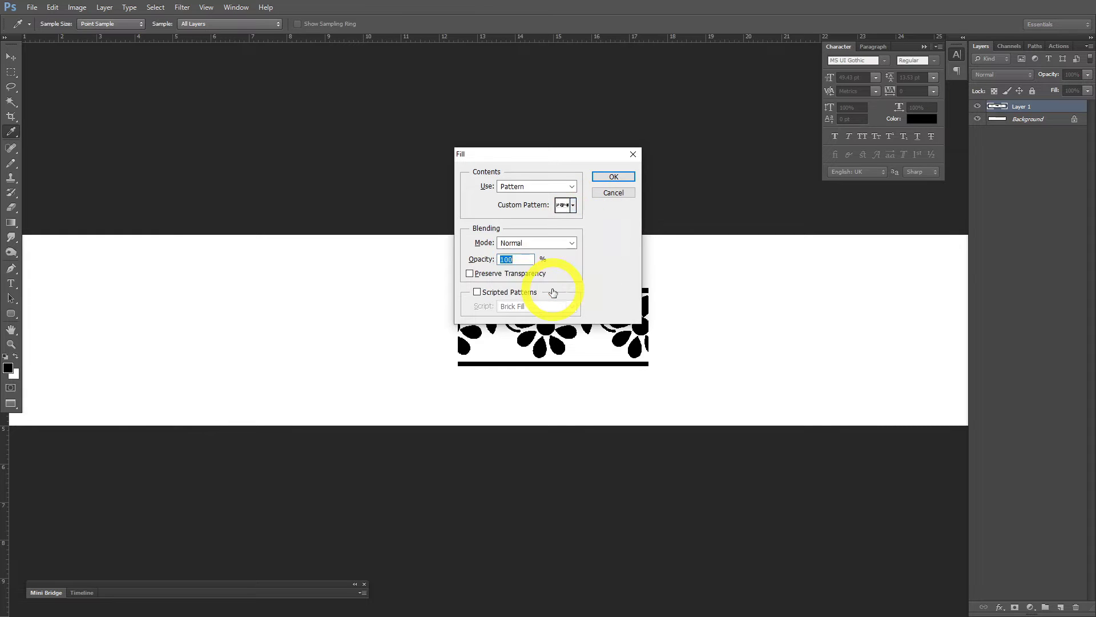
key("Return")
key("m")
Check the repeated floral border up close and close the untitled document without saving it
scroll(553, 293, "down", 3)
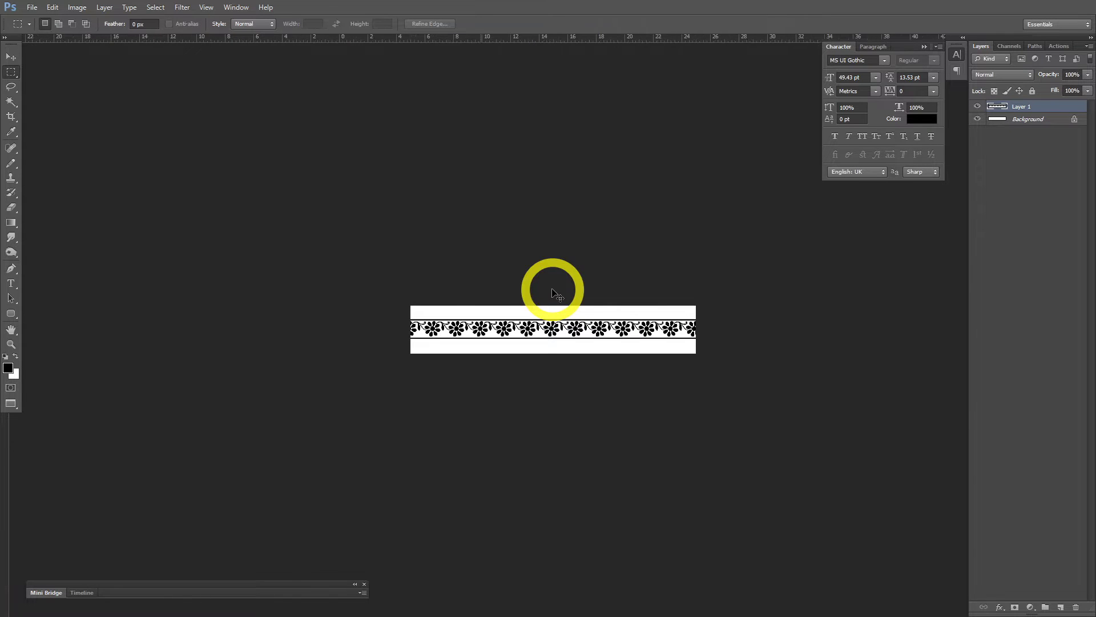
scroll(557, 294, "up", 2)
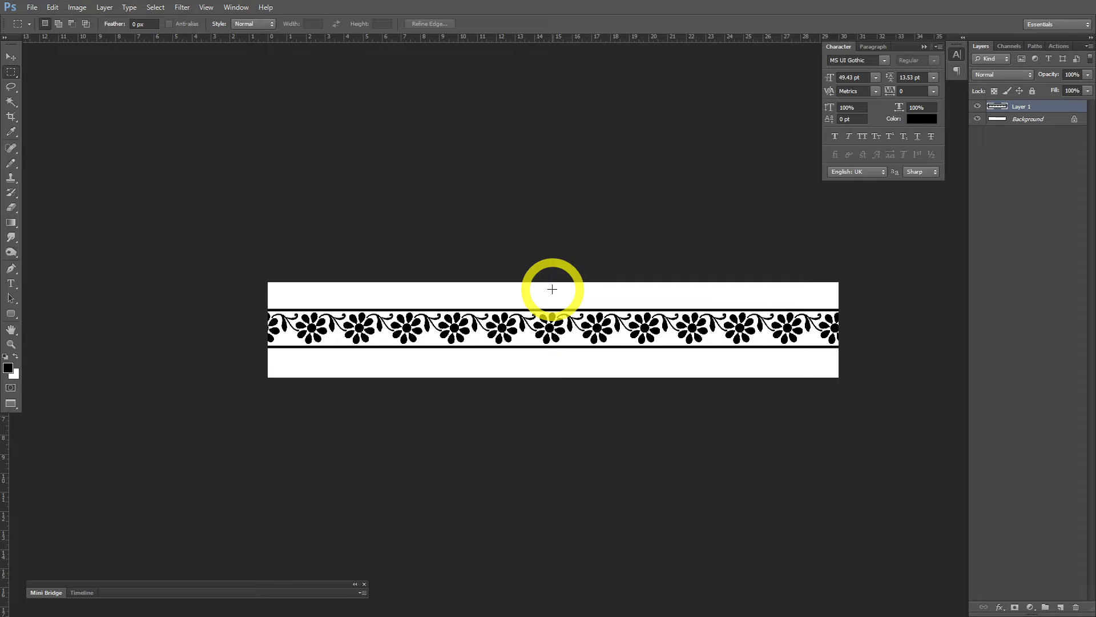
left_click_drag(246, 220, 966, 435)
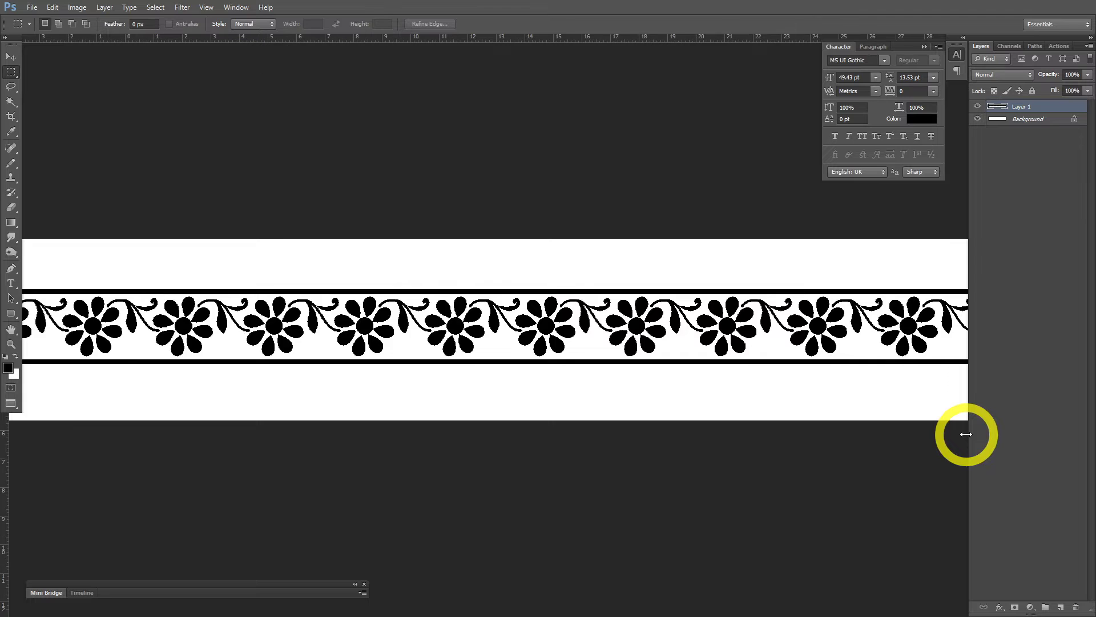
key("ctrl+w")
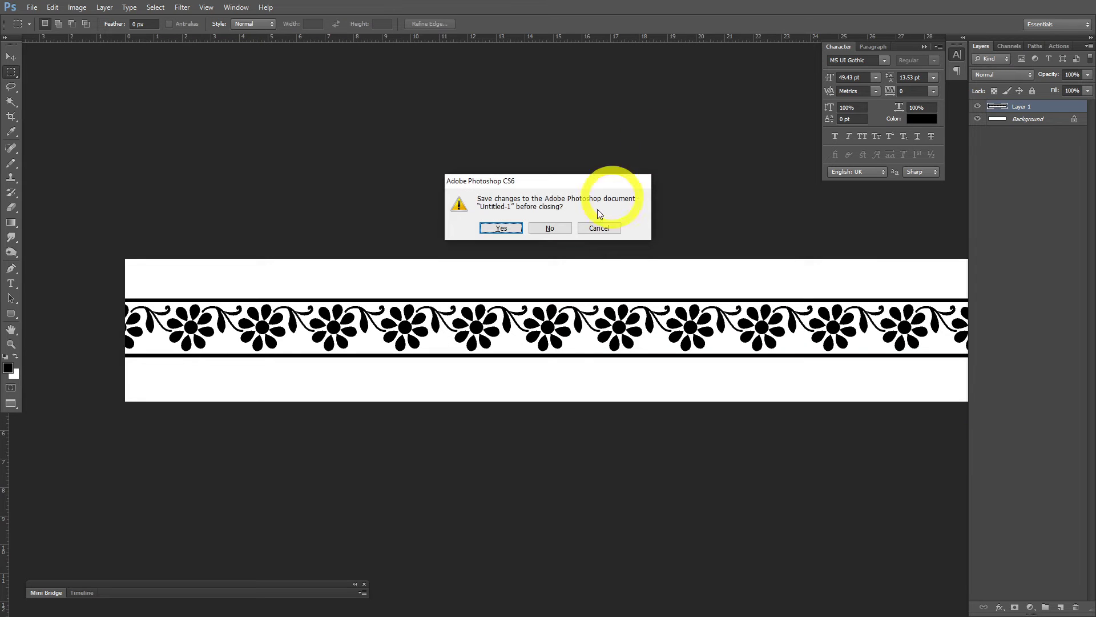
left_click(551, 229)
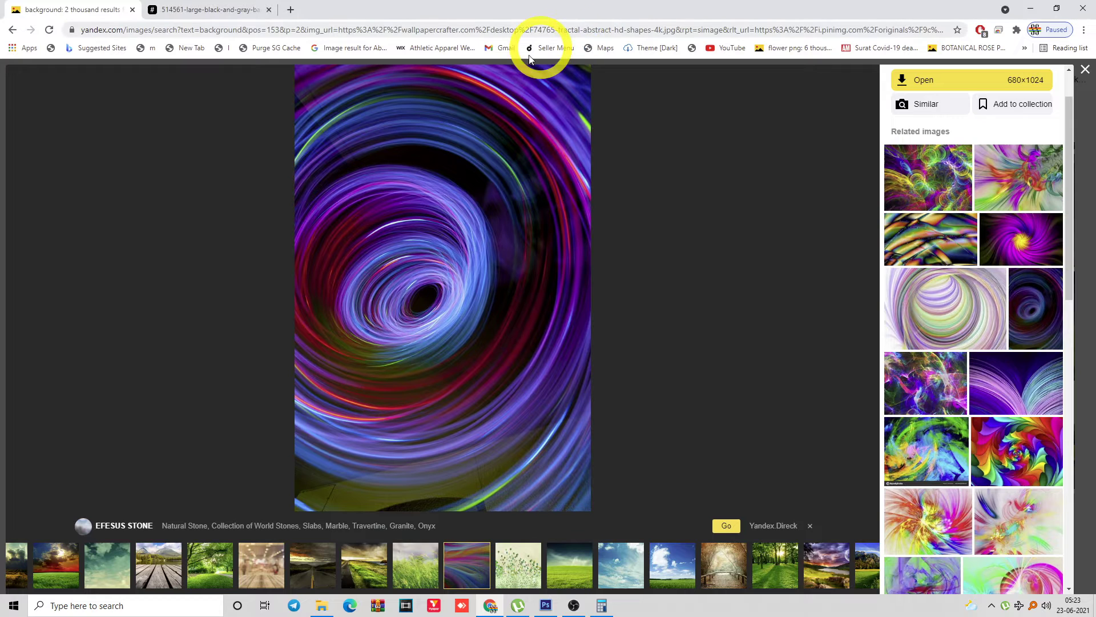
Search Yandex Images for "background texture" in Chrome and browse the resulting images
left_click(291, 10)
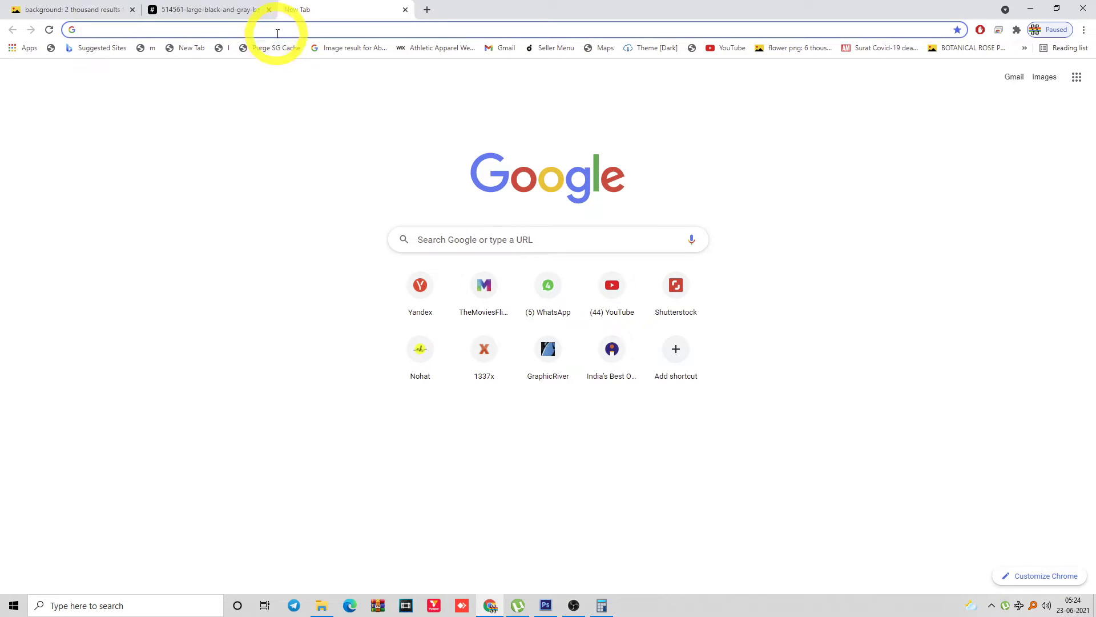
left_click(277, 29)
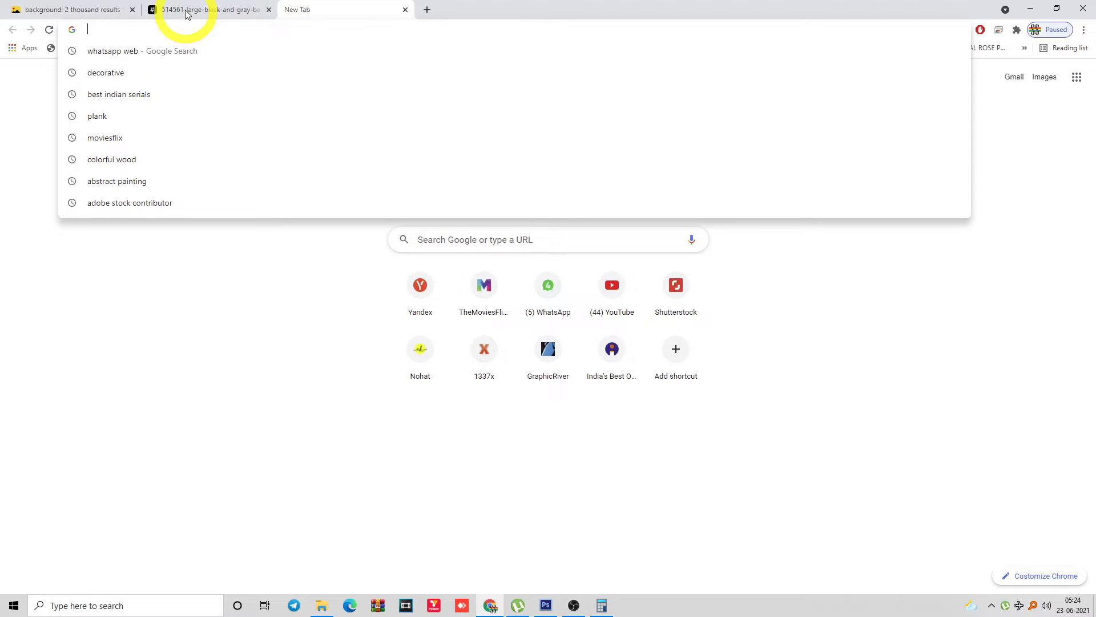
left_click(108, 10)
key("Escape")
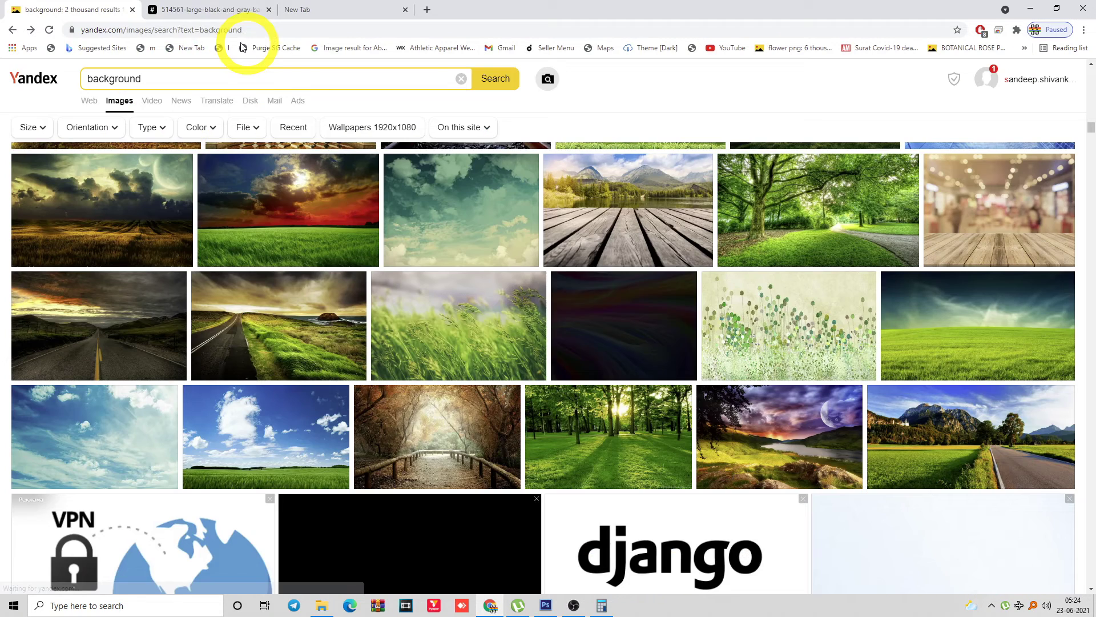
left_click(168, 72)
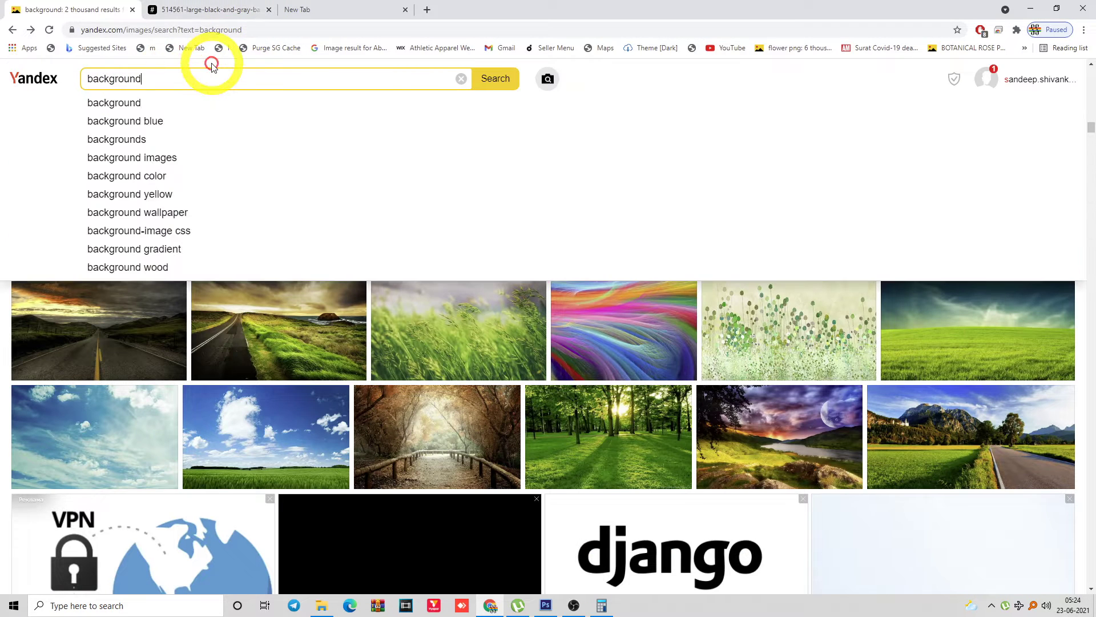
type("tex")
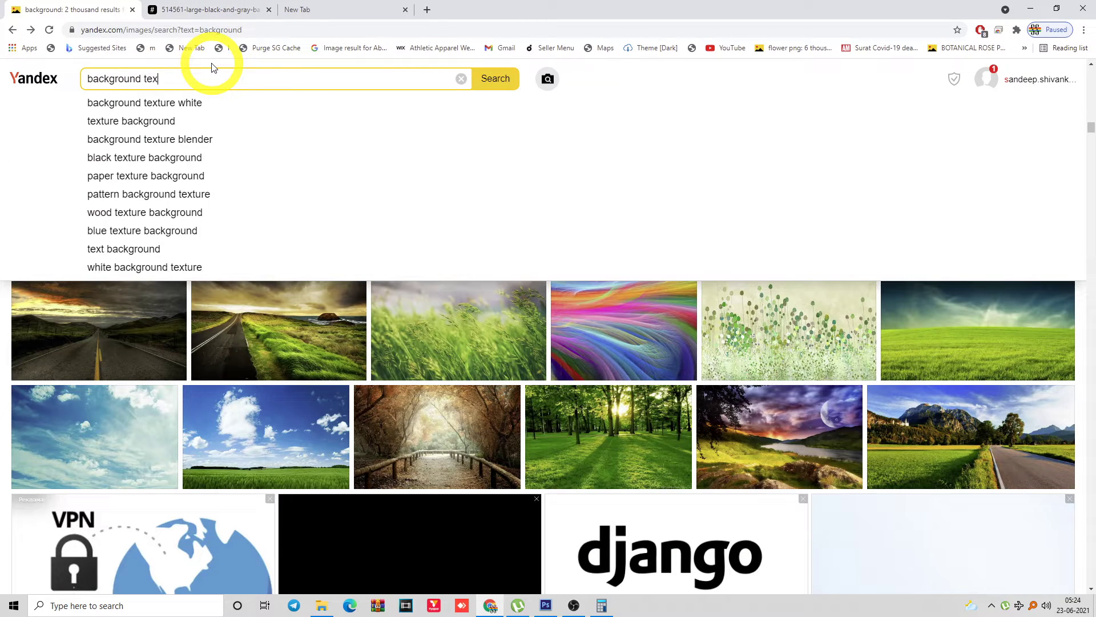
type("ture")
key("Return")
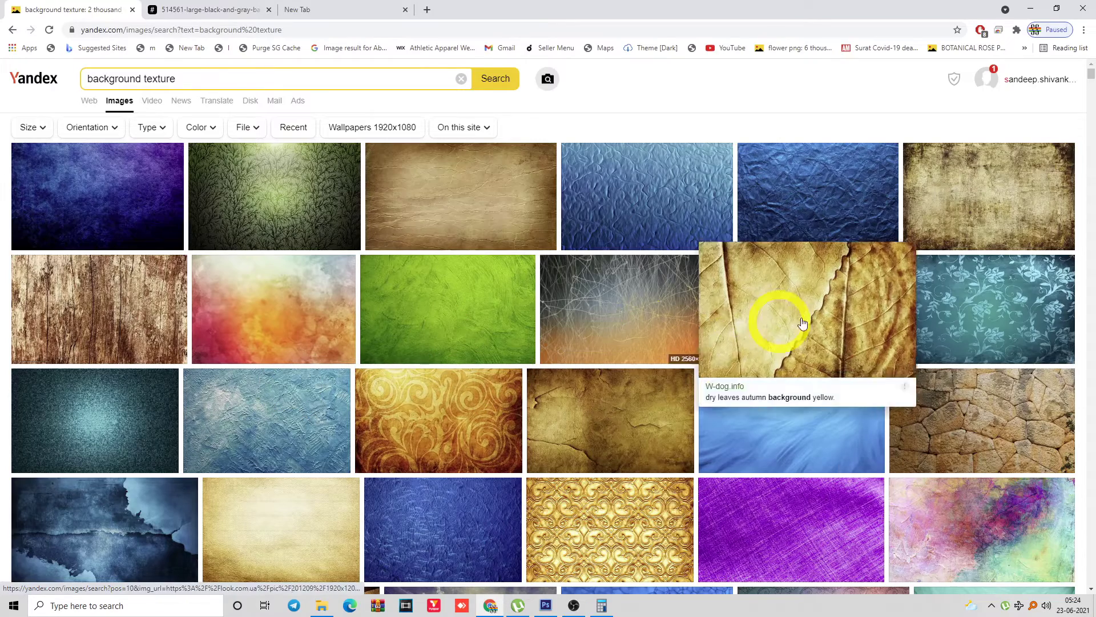
left_click_drag(1091, 74, 1092, 85)
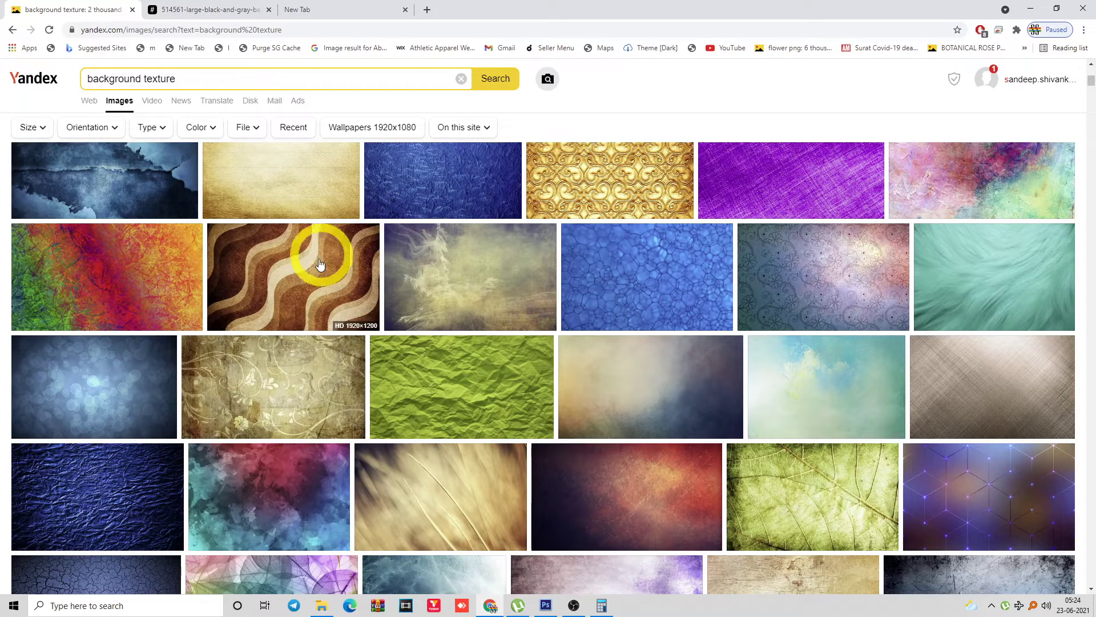
mouse_move(305, 278)
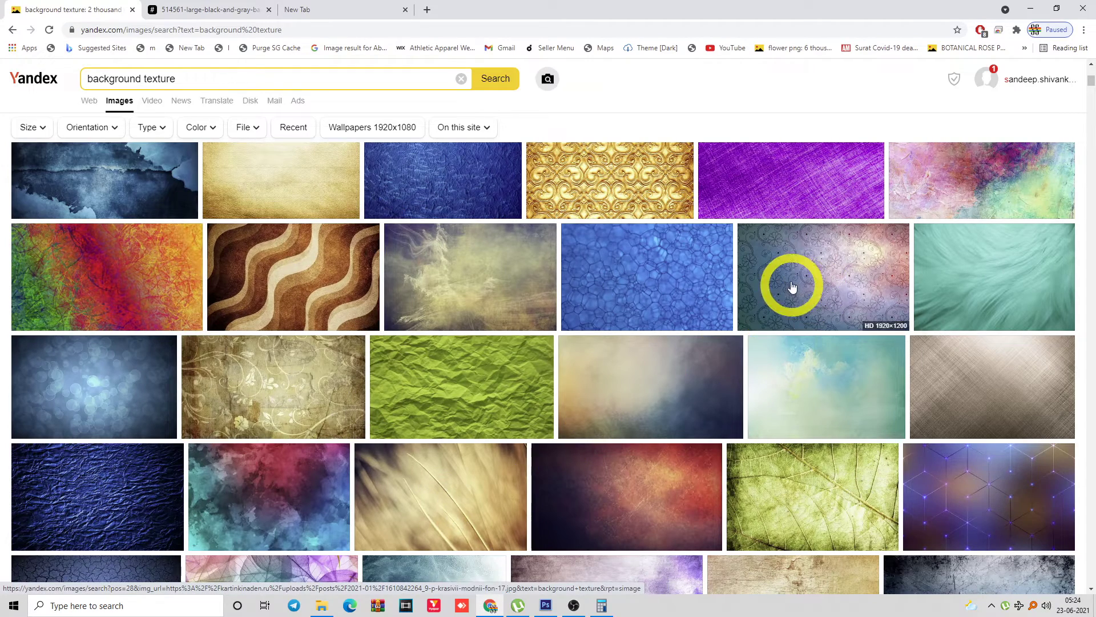
left_click_drag(1094, 79, 1093, 77)
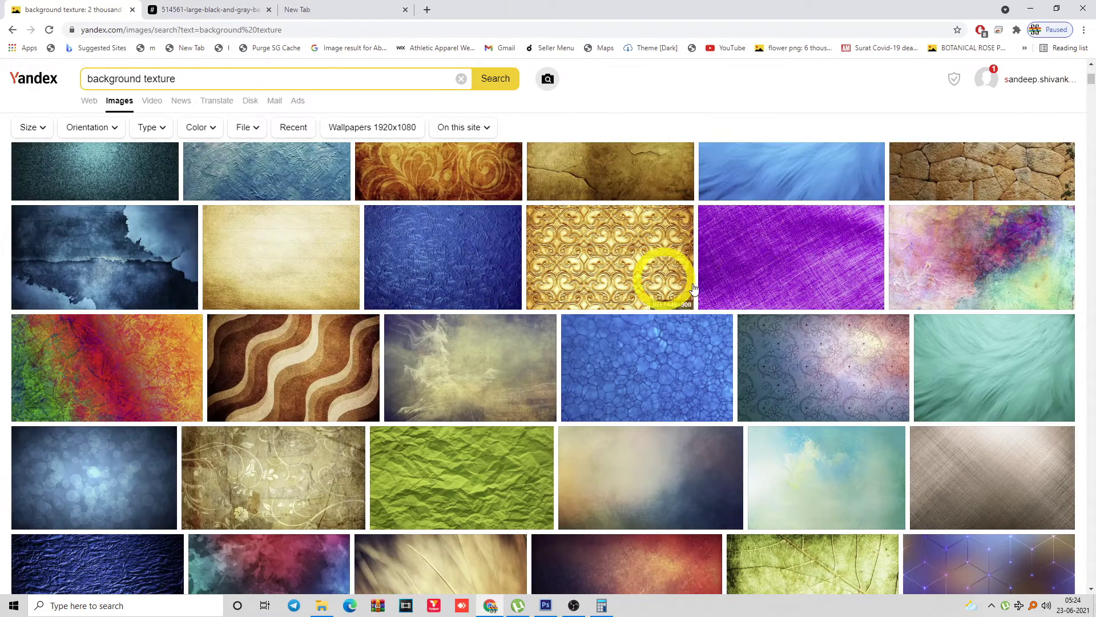
Browse the background texture results and open the brown Grunge Texture Wallpaper from chainimage.com
mouse_move(357, 380)
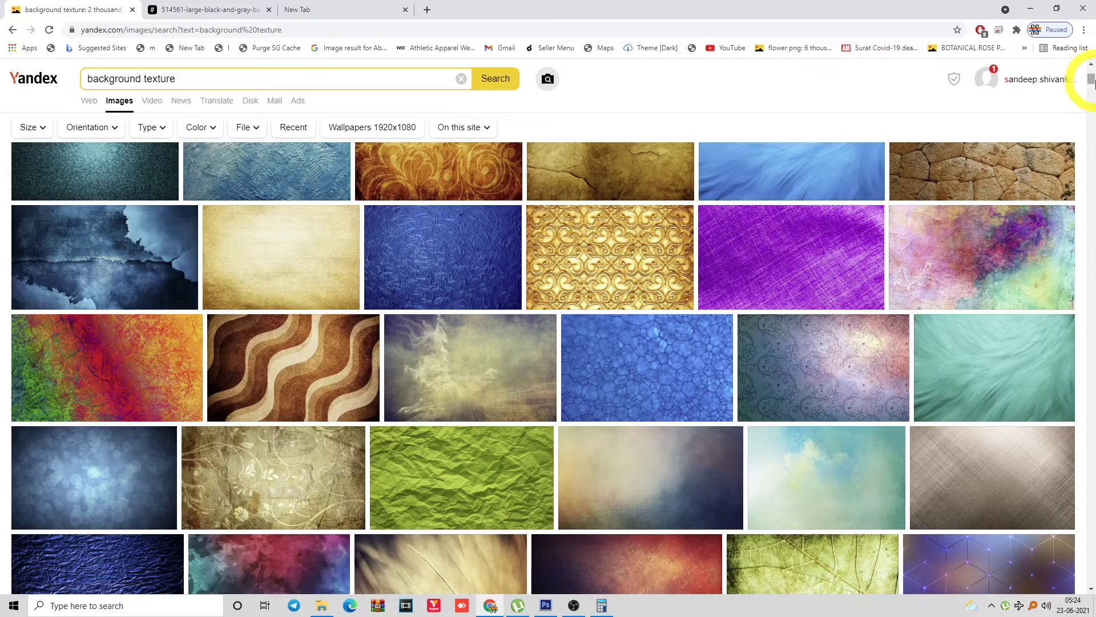
left_click_drag(1093, 76, 1093, 70)
mouse_move(424, 427)
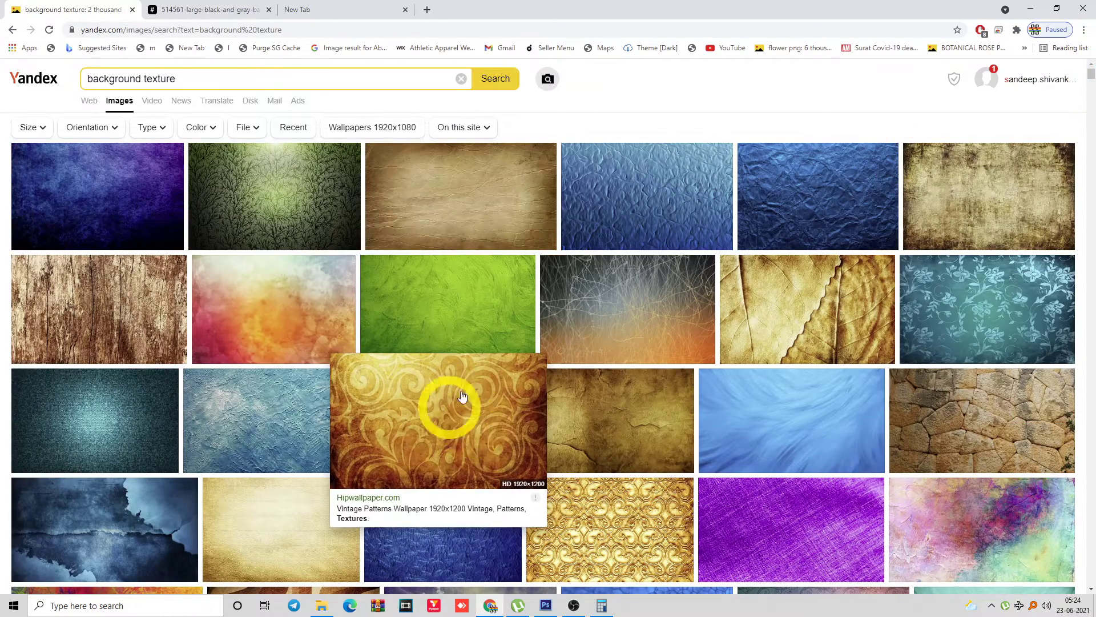
left_click_drag(1093, 75, 1094, 75)
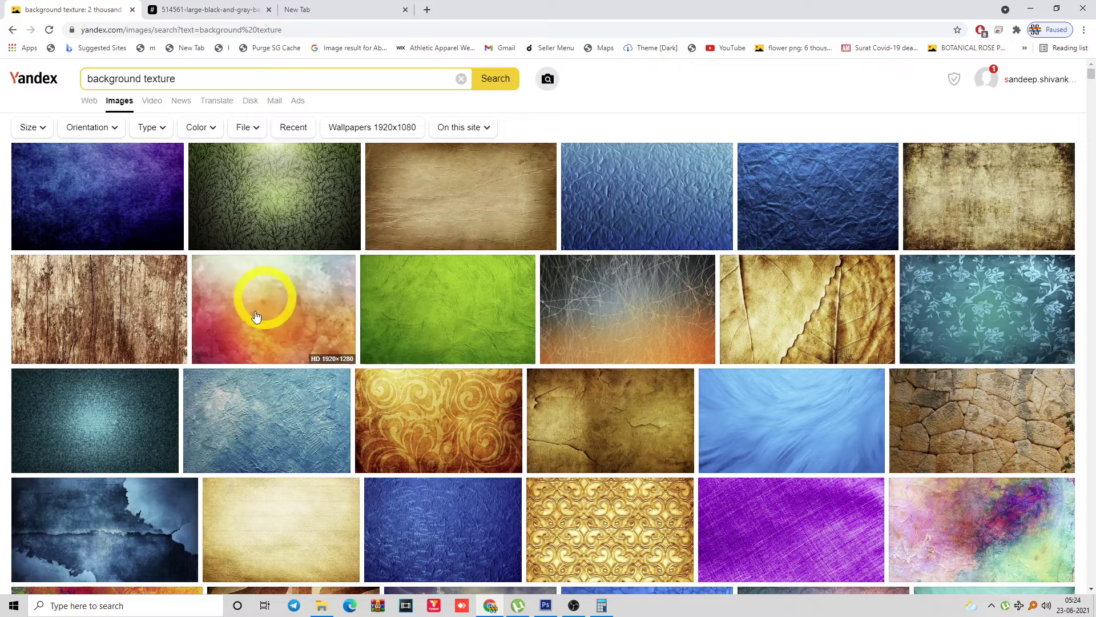
mouse_move(286, 313)
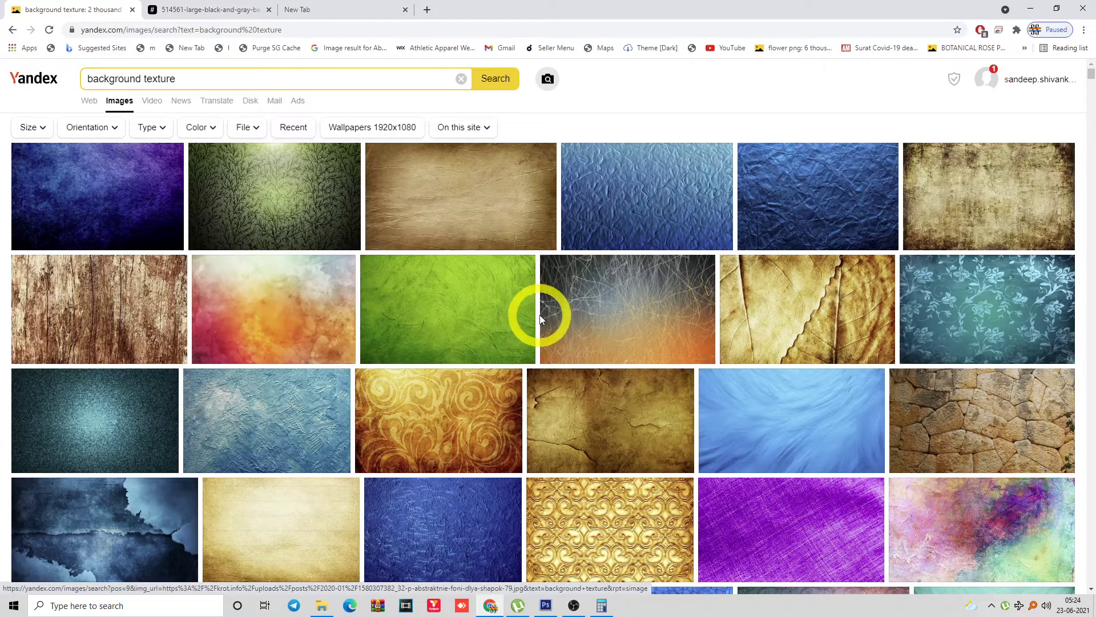
mouse_move(987, 195)
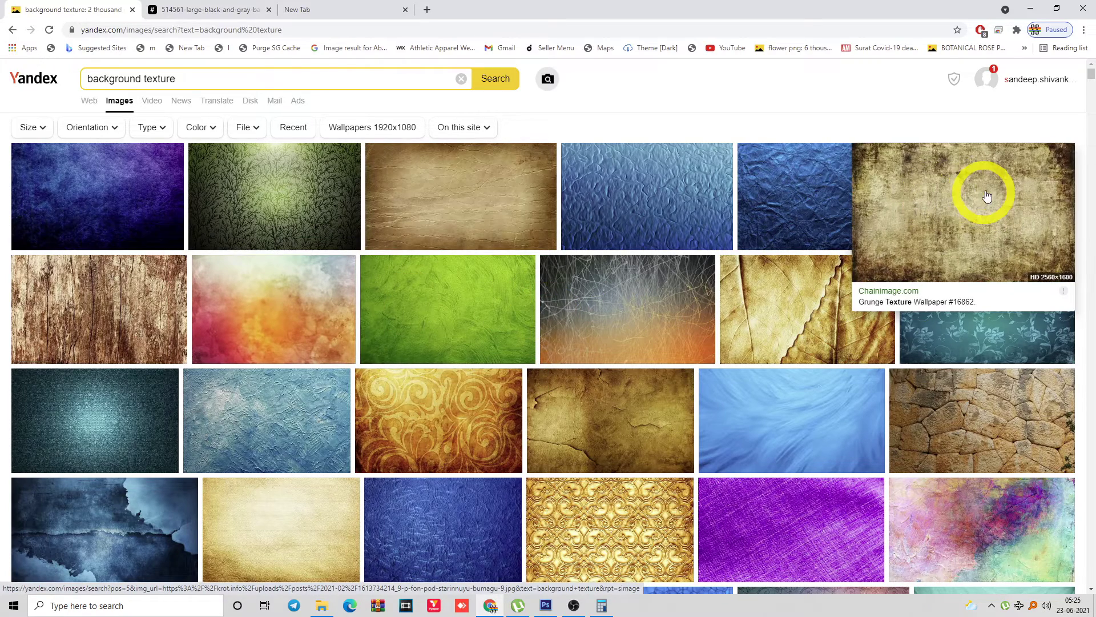
left_click_drag(978, 216, 956, 193)
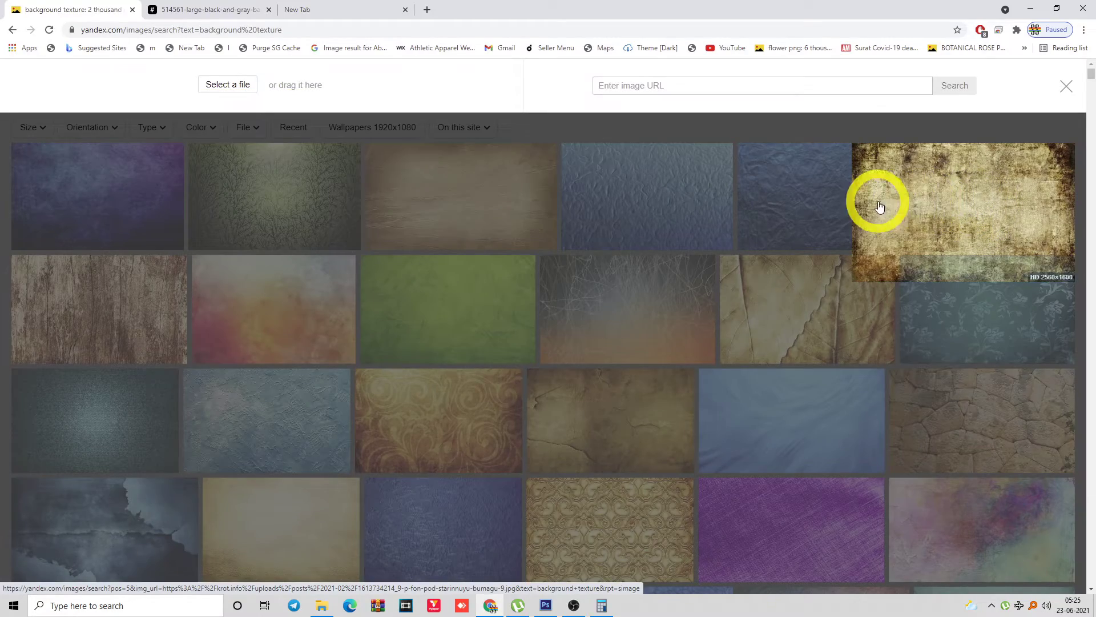
left_click_drag(888, 217, 971, 200)
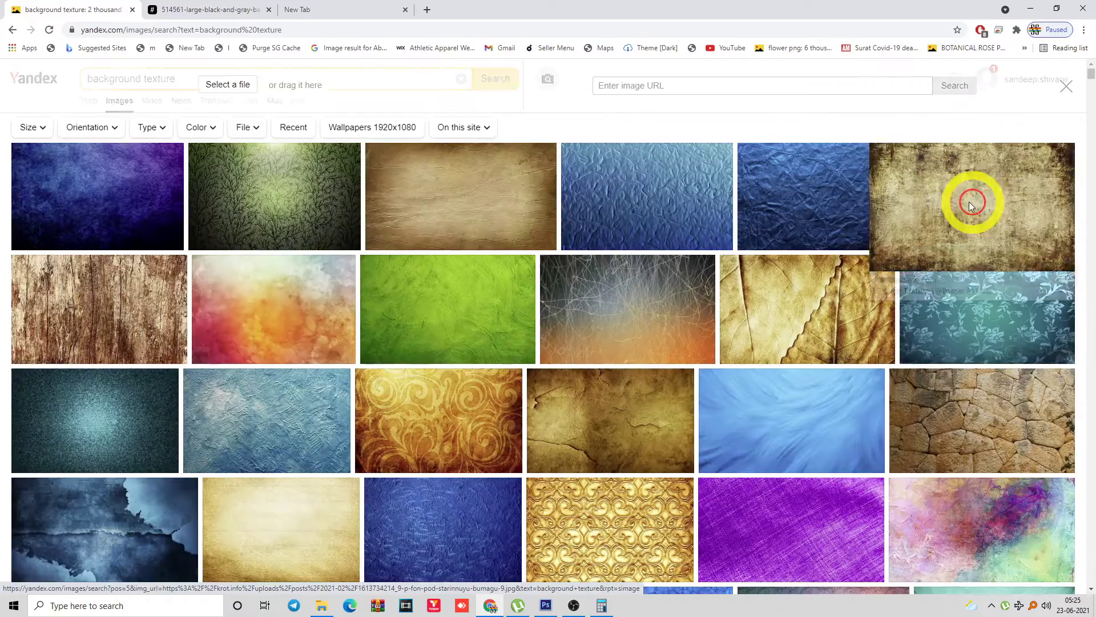
left_click(957, 210)
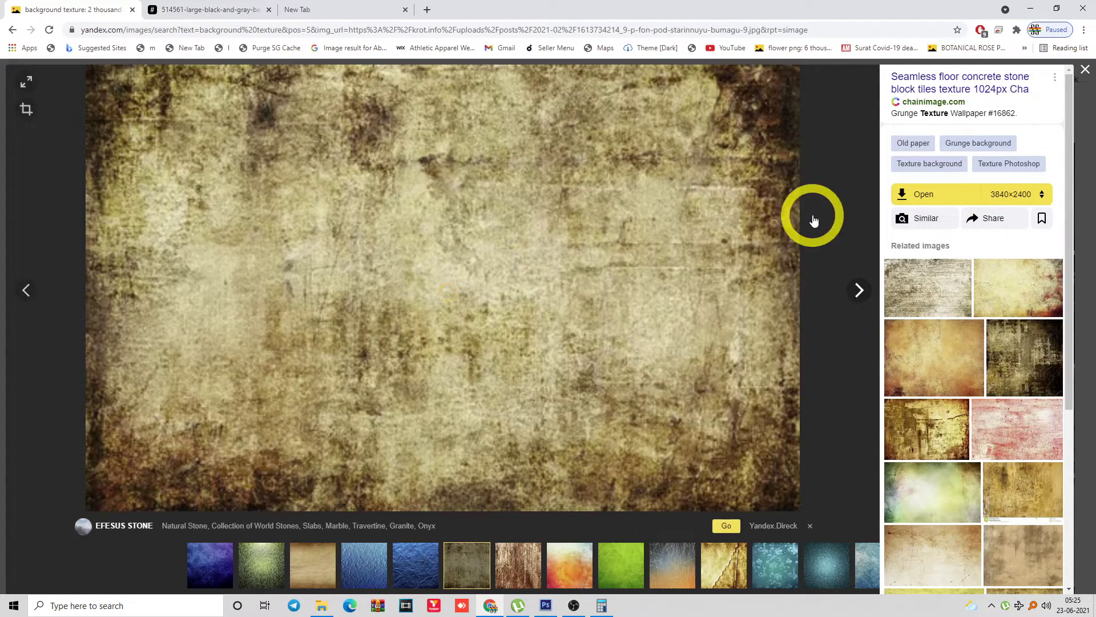
Try to copy the grunge texture, close the leaf pattern document in Photoshop and create a new document with the preset settings
right_click(510, 289)
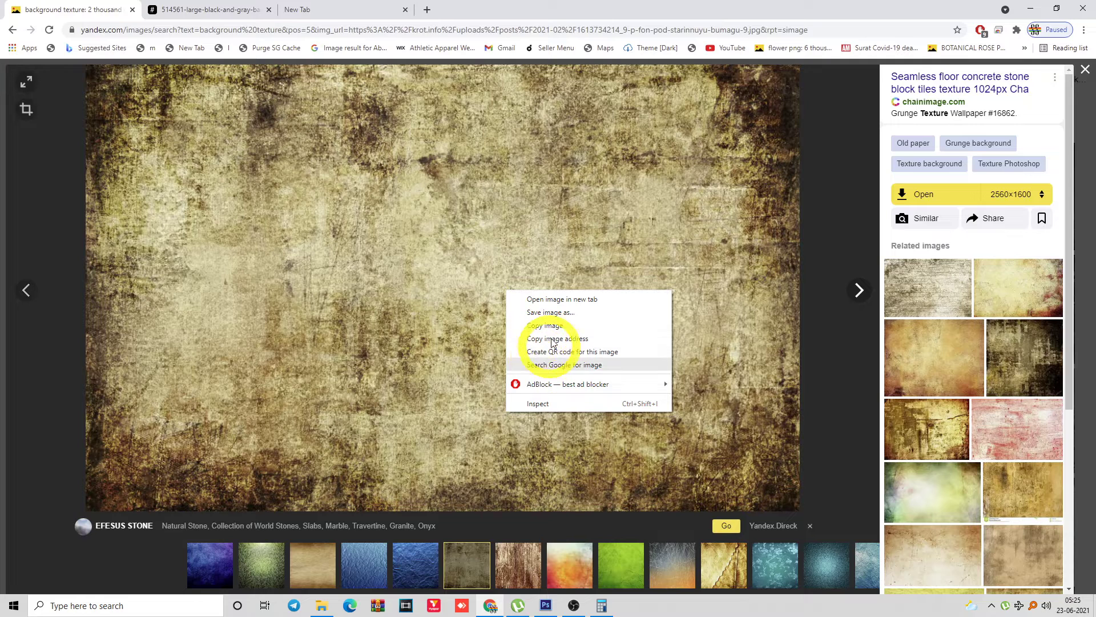
left_click(553, 336)
key("alt+Tab")
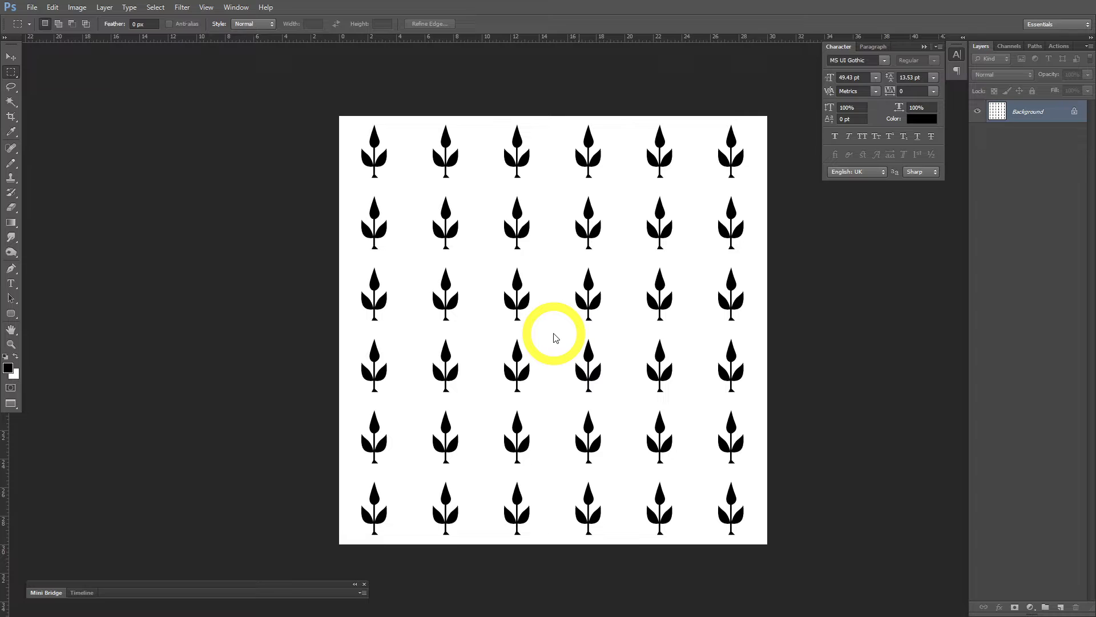
key("ctrl+w")
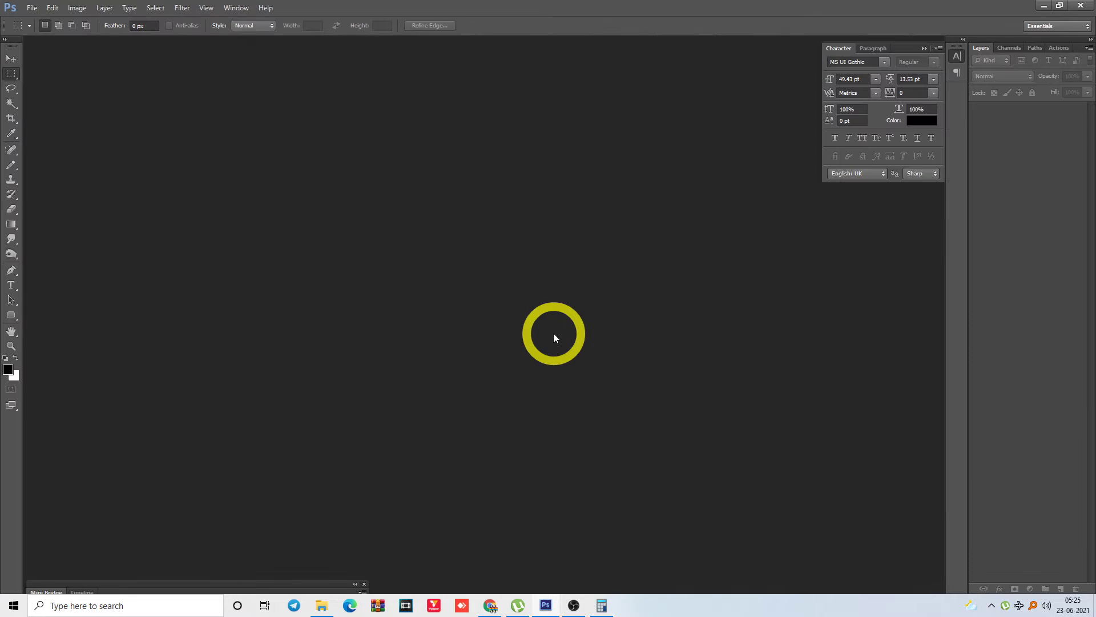
key("ctrl+n")
key("Return")
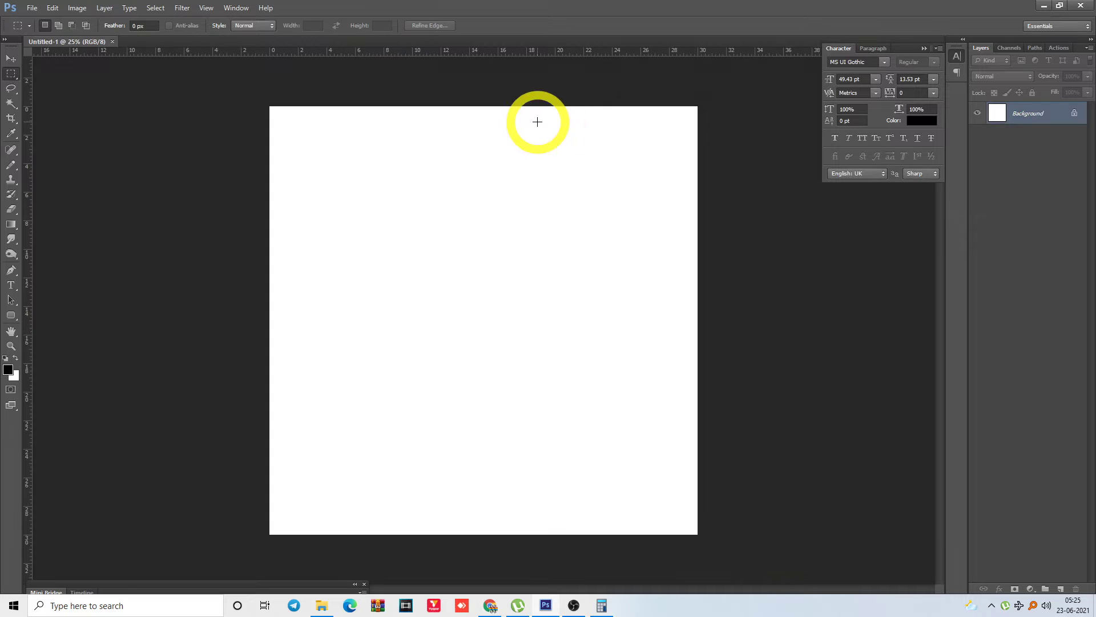
Copy the grunge texture image itself in Chrome and return to Photoshop
key("alt+Tab")
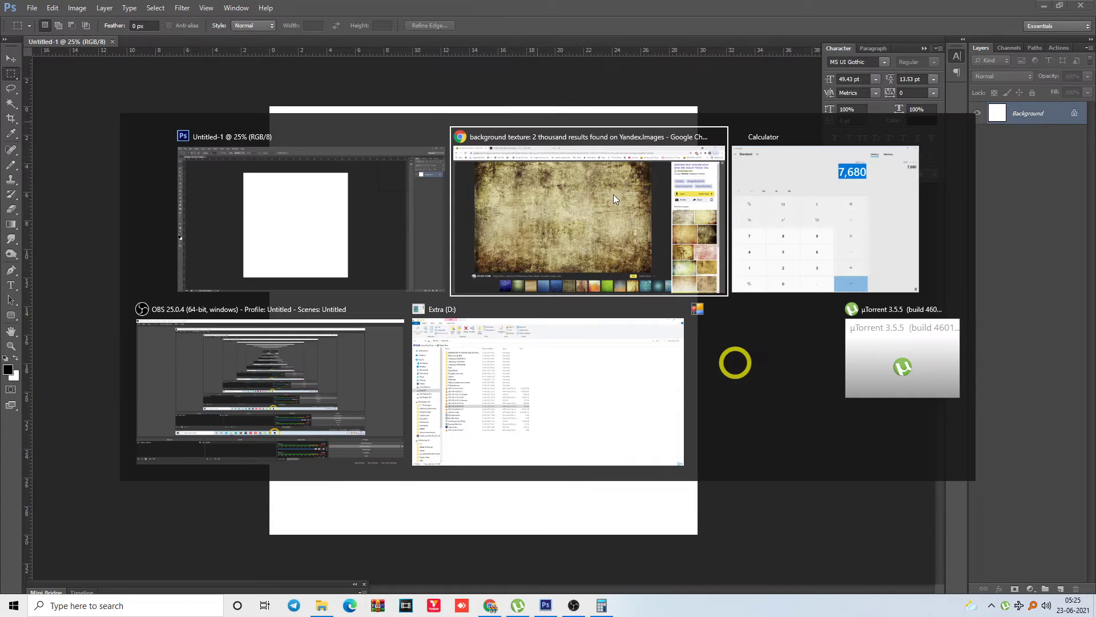
right_click(525, 226)
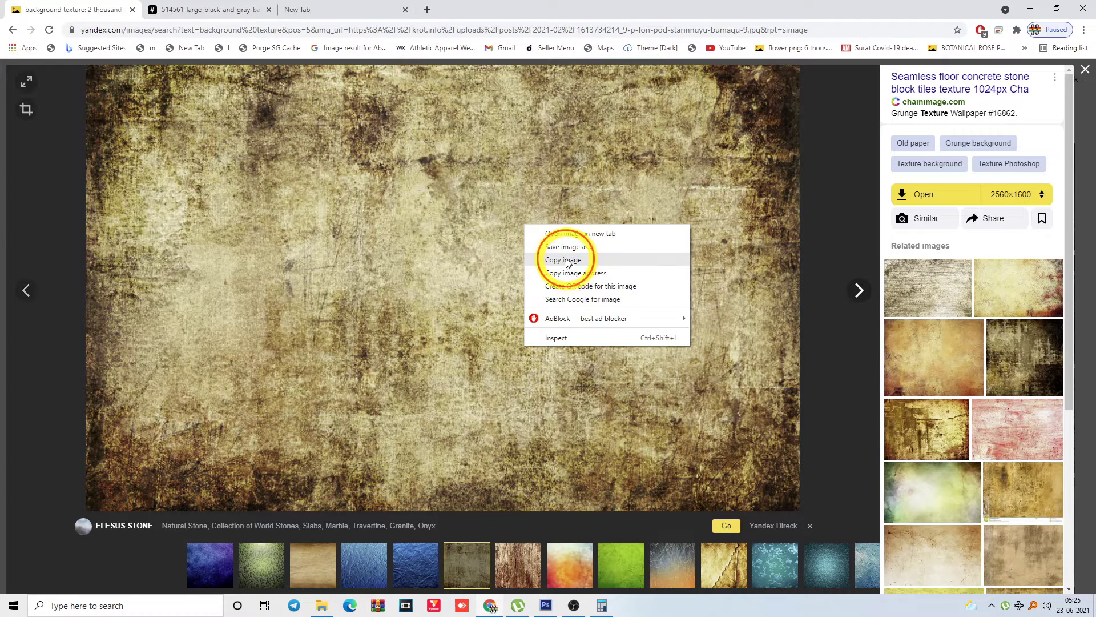
left_click(566, 262)
key("alt+Tab")
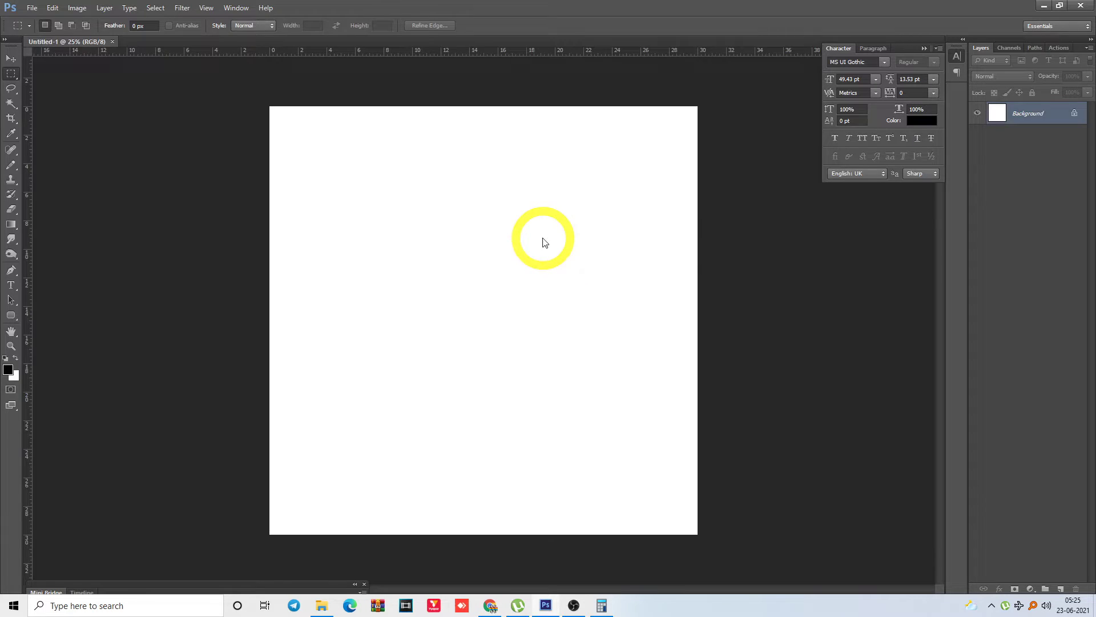
Replace the blank document with a new one sized to the copied image, paste the texture and merge it into the background
key("ctrl+w")
key("ctrl+n")
key("Return")
key("ctrl+v")
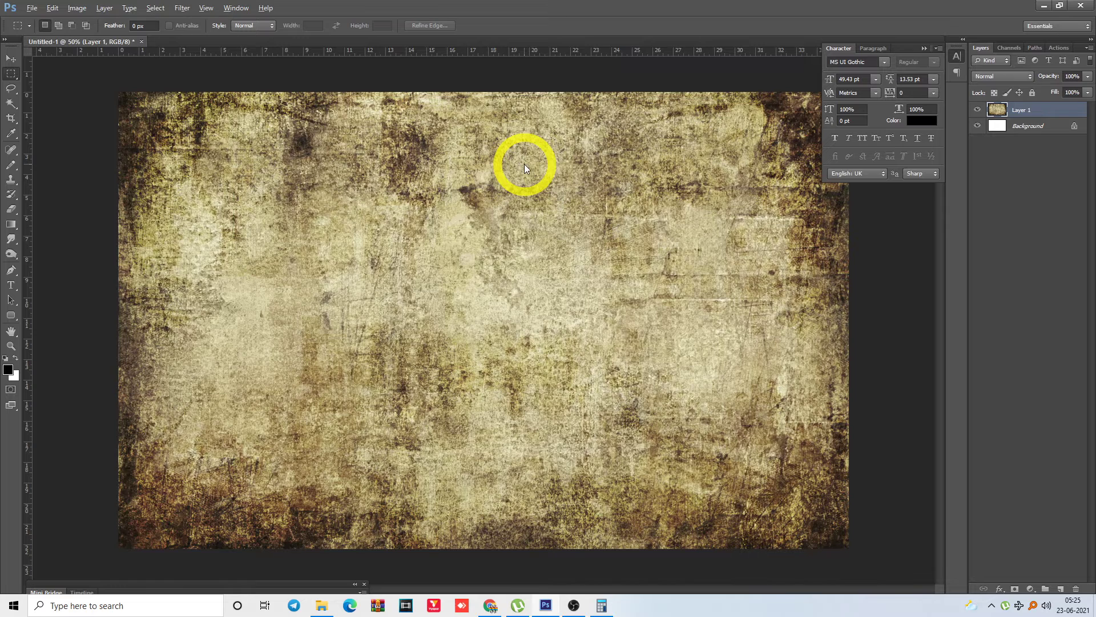
key("ctrl+e")
key("ctrl+a")
key("alt+t")
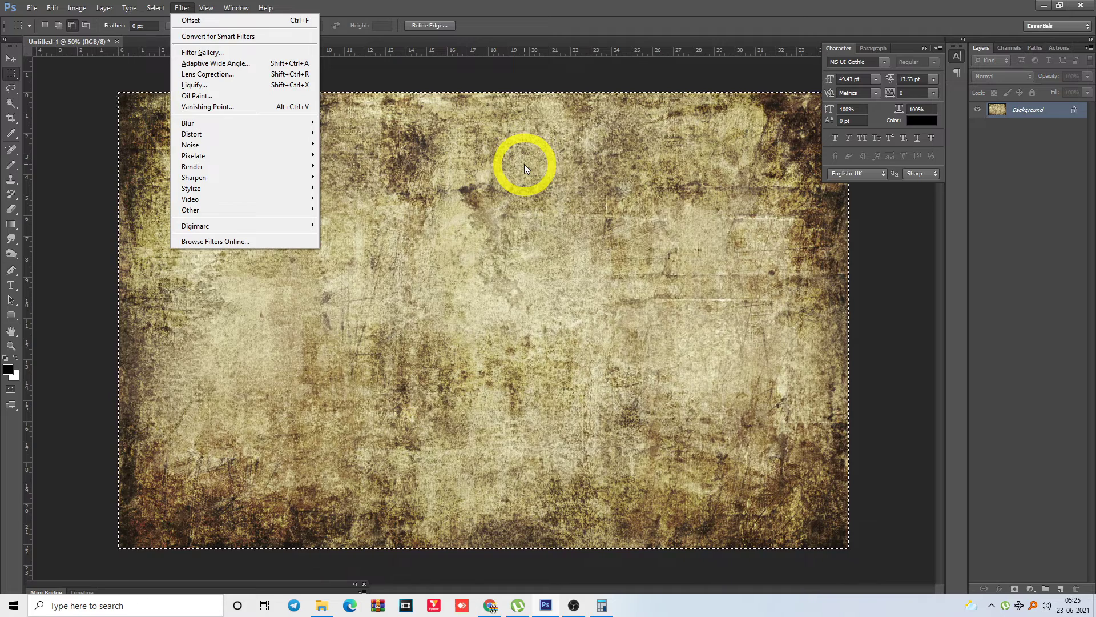
key("Escape")
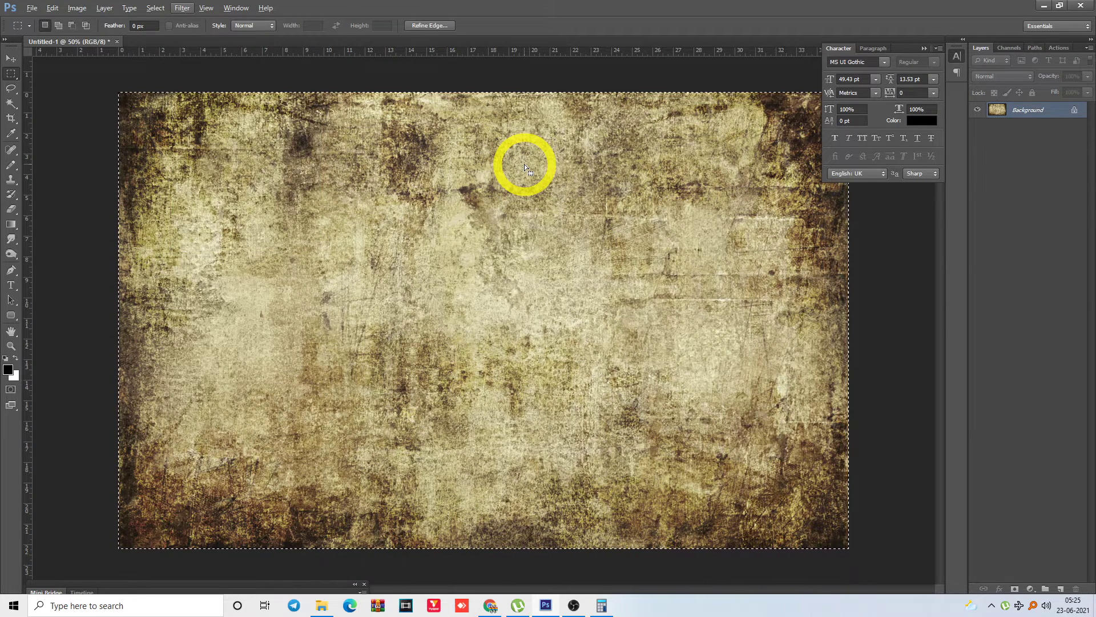
Resize the texture image to 15 inches wide at a resolution of 100 pixels per inch
key("ctrl+alt+i")
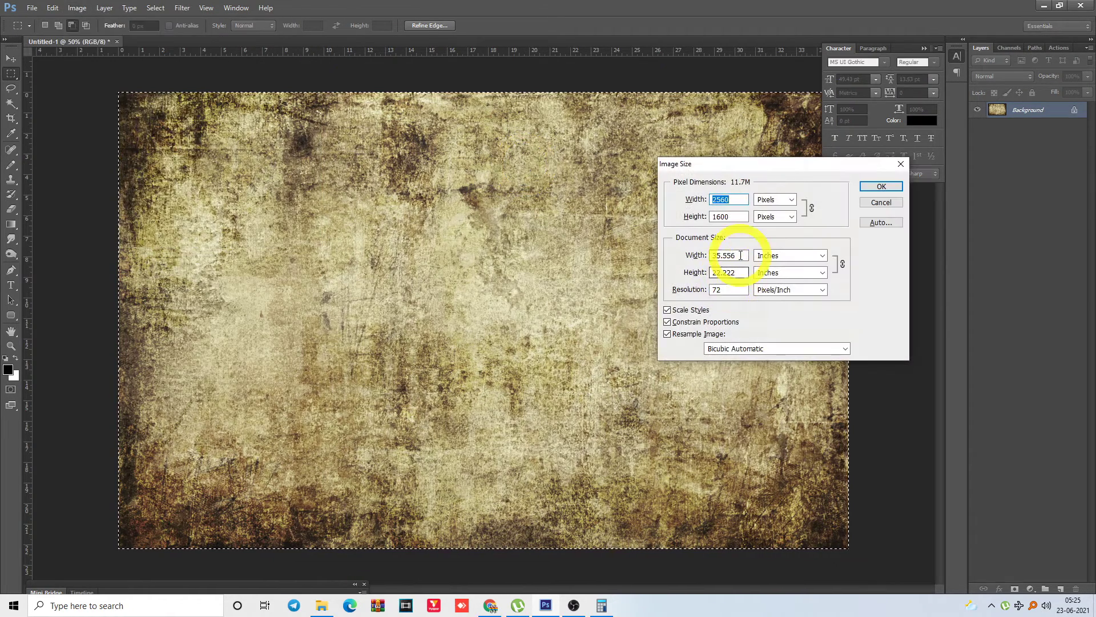
left_click_drag(740, 255, 662, 252)
key("Tab")
key("Tab")
key("Tab")
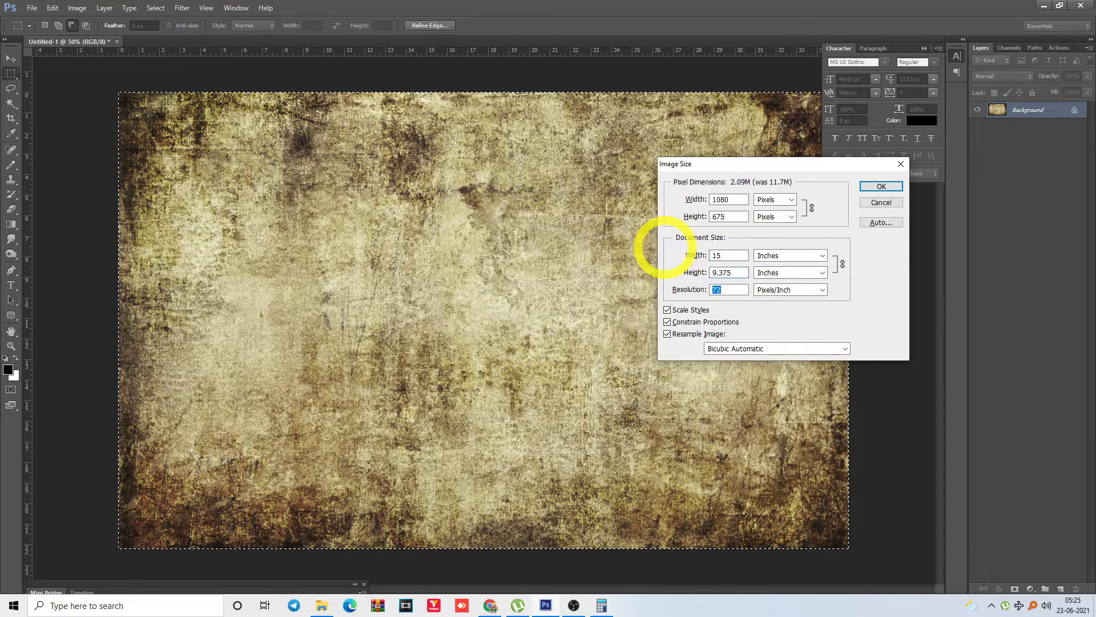
type("150")
key("Tab")
key("shift+Tab")
type("100")
key("Return")
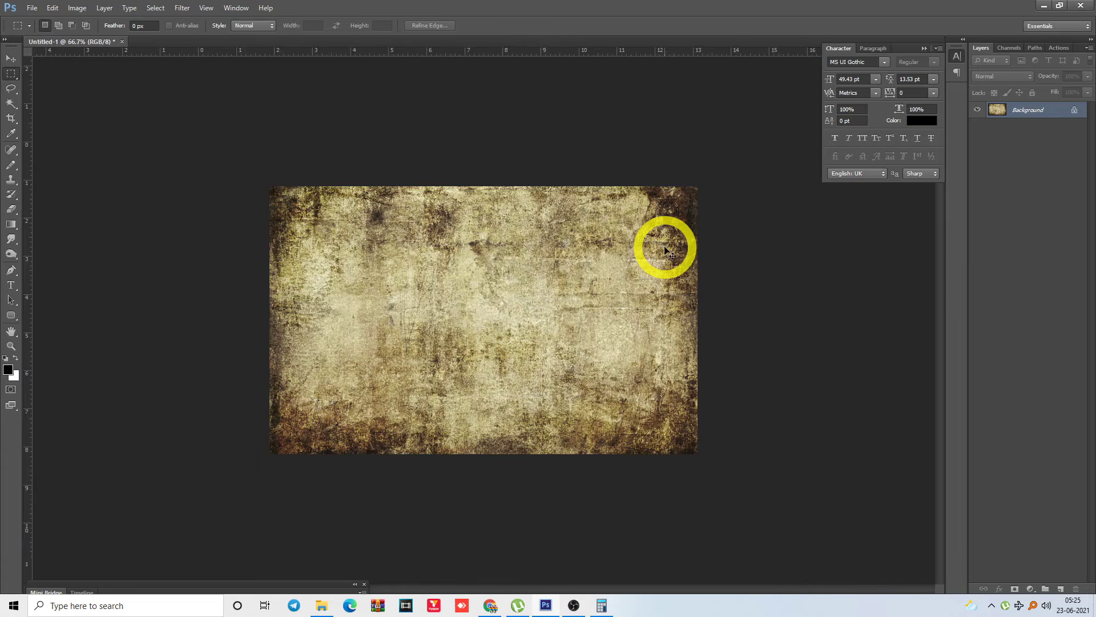
Select the whole texture and set a vertical offset of +320 pixels with Wrap Around in the Offset filter
key("ctrl+plus")
key("ctrl+plus")
key("ctrl+minus")
key("ctrl+a")
key("alt+t")
key("Up")
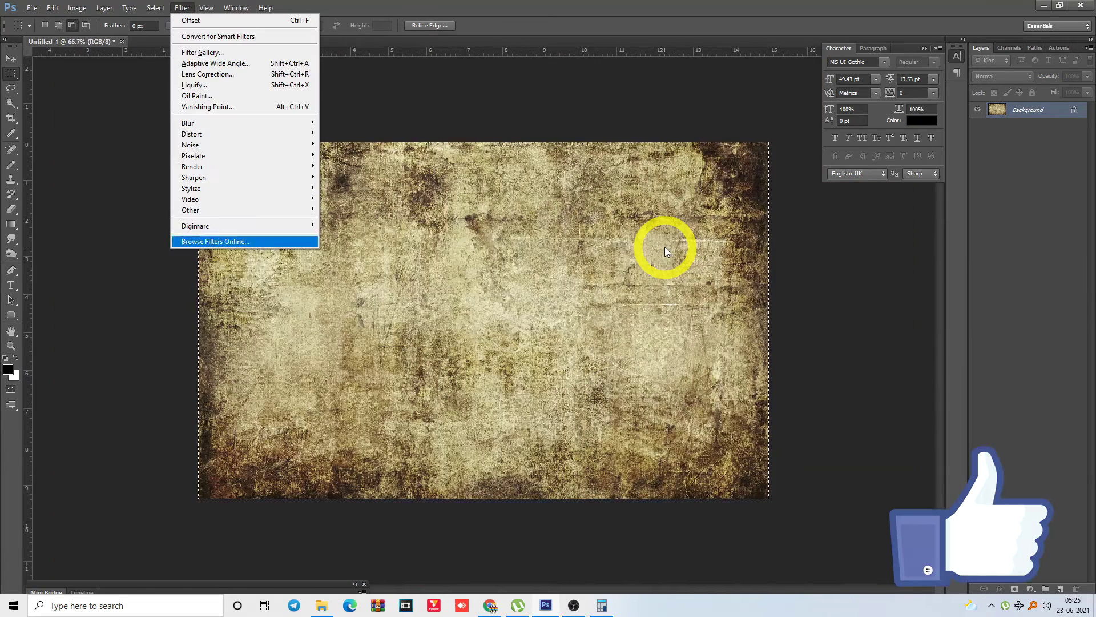
key("Up")
key("Up")
key("Right")
key("Up")
key("Return")
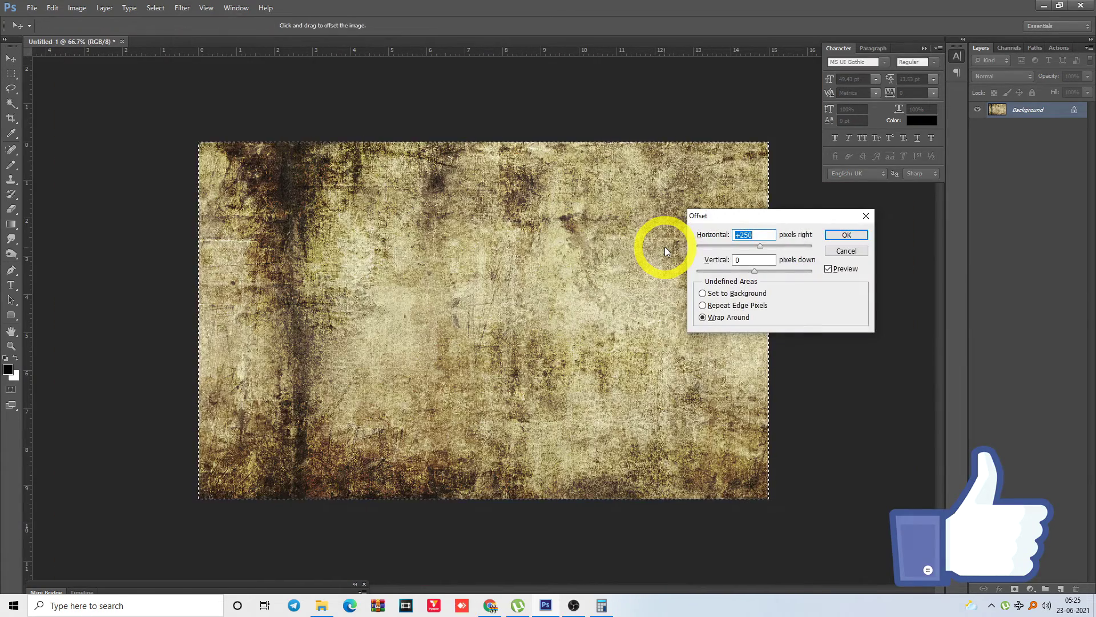
key("Tab")
type("200")
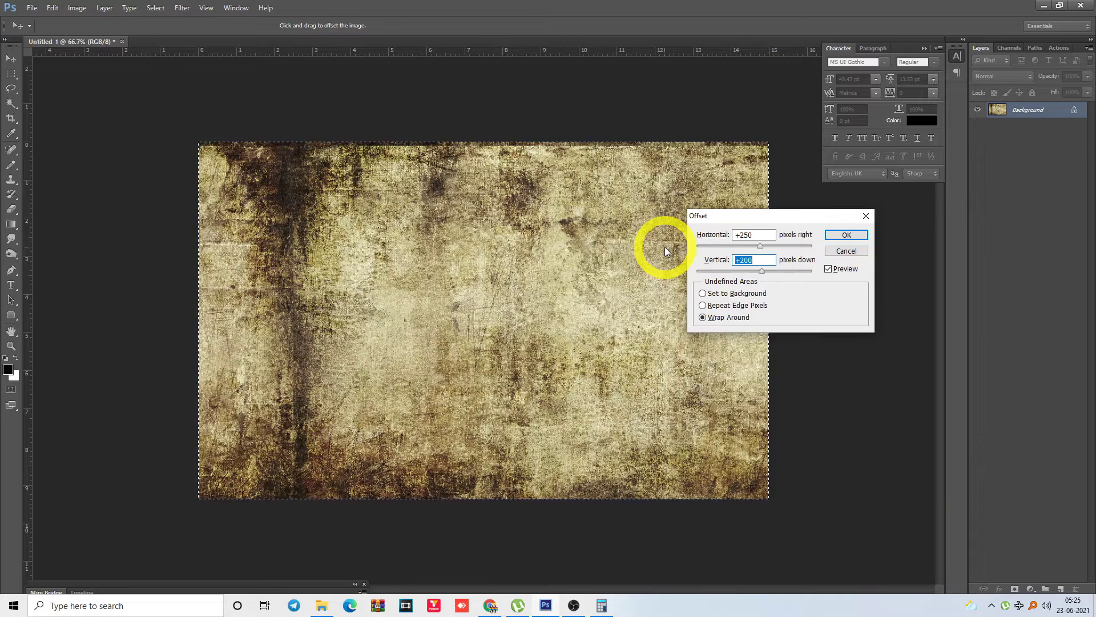
key("shift+Up")
key("shift+Up")
key("shift+Up")
key("shift+Up")
key("shift+Up")
key("shift+Up")
key("shift+Up")
key("shift+Up")
key("shift+Up")
key("shift+Up")
key("shift+Up")
key("shift+Up")
Set the horizontal offset to +410 pixels and apply the Offset filter to the texture
key("shift+Tab")
key("shift+Up")
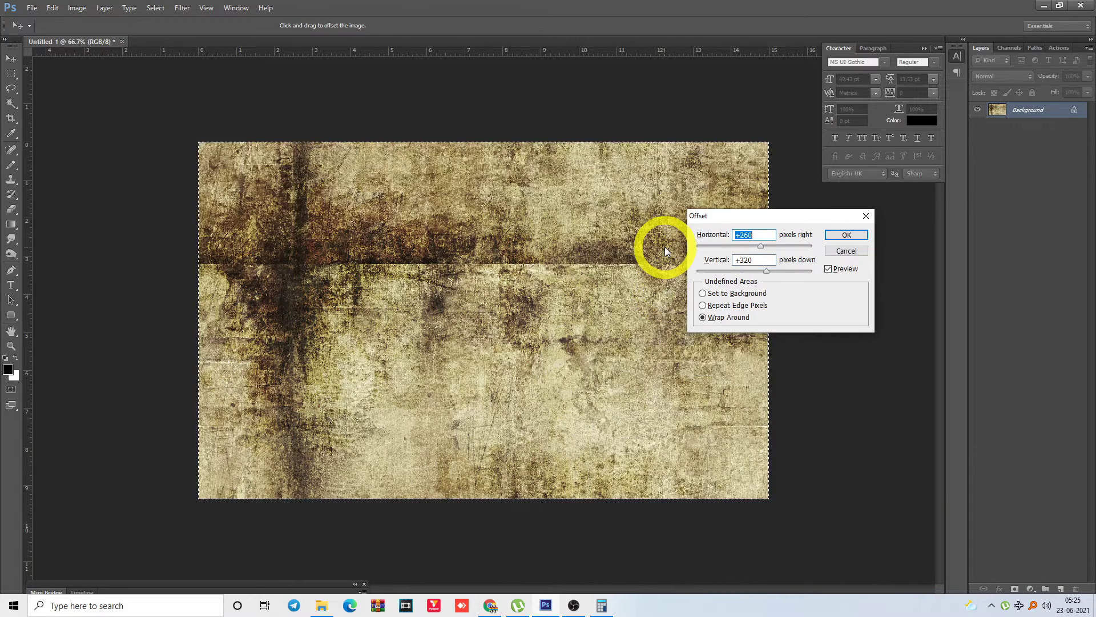
key("shift+Up")
key("shift+Up")
key("shift+Up")
key("shift+Up")
key("shift+Up")
key("shift+Up")
key("shift+Up")
key("shift+Up")
key("shift+Up")
key("shift+Up")
key("shift+Up")
key("shift+Up")
key("shift+Up")
key("shift+Up")
key("shift+Up")
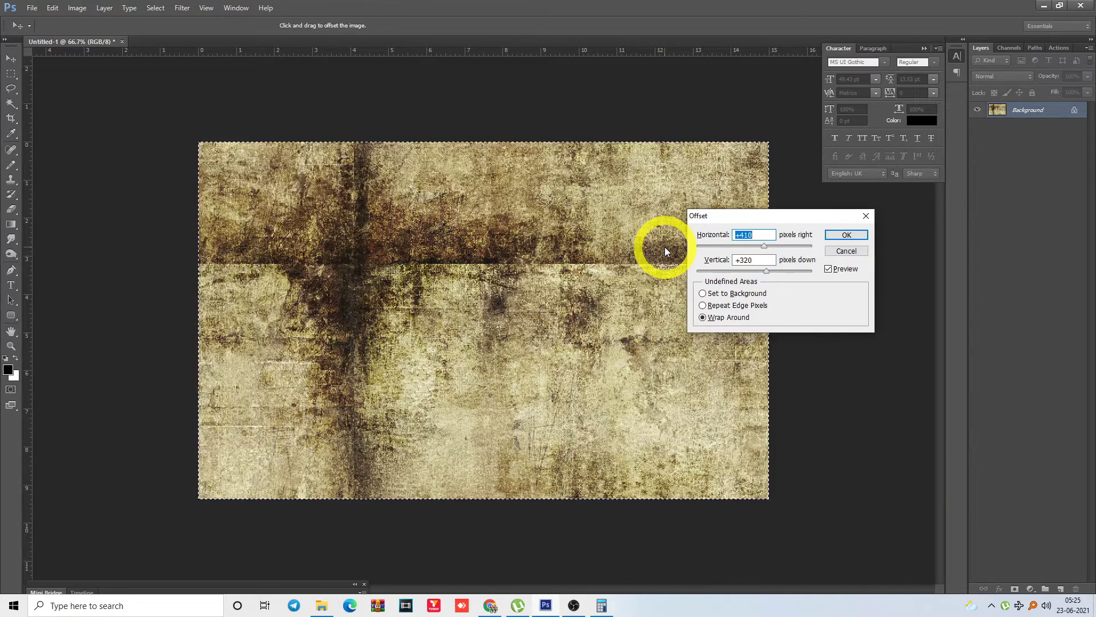
key("Return")
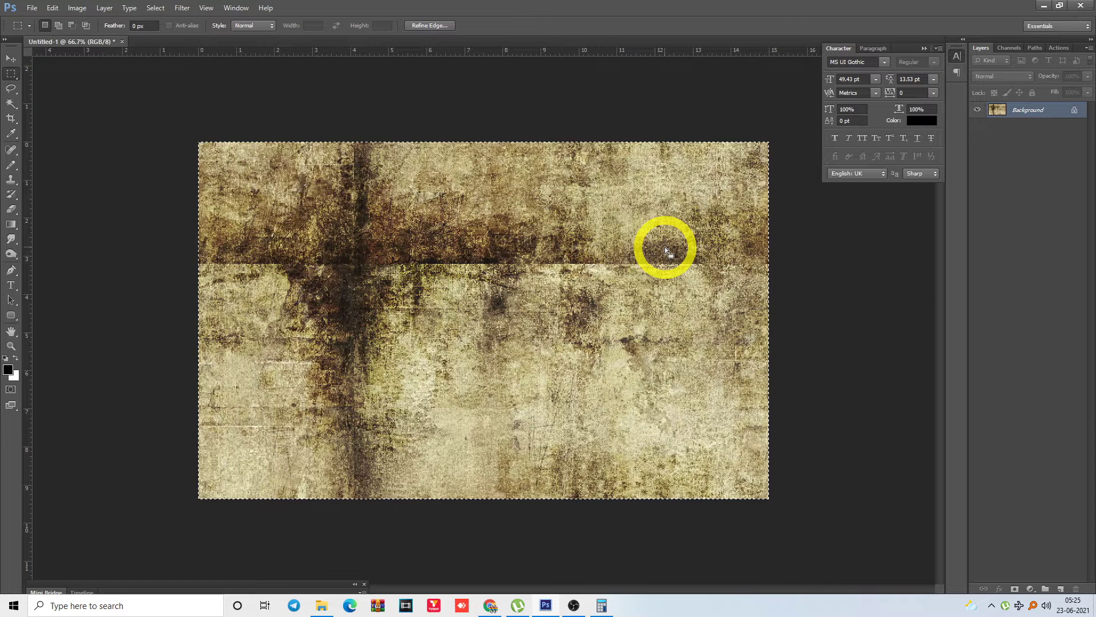
Clone lighter texture over the dark horizontal and vertical seams using the Clone Stamp with a 250 px brush
key("s")
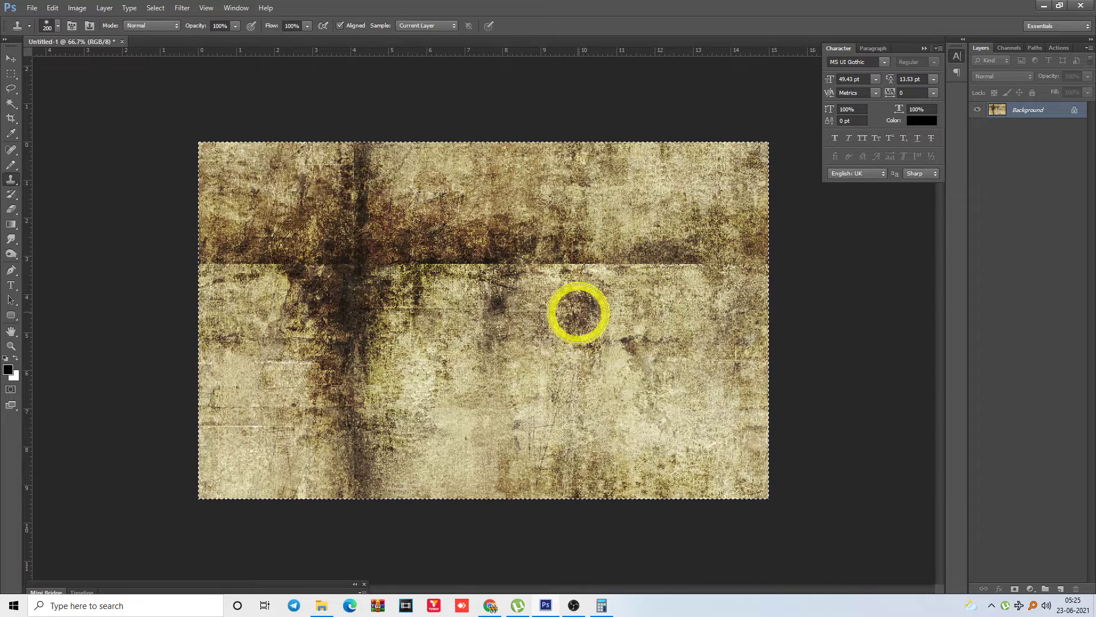
left_click(628, 340, "alt")
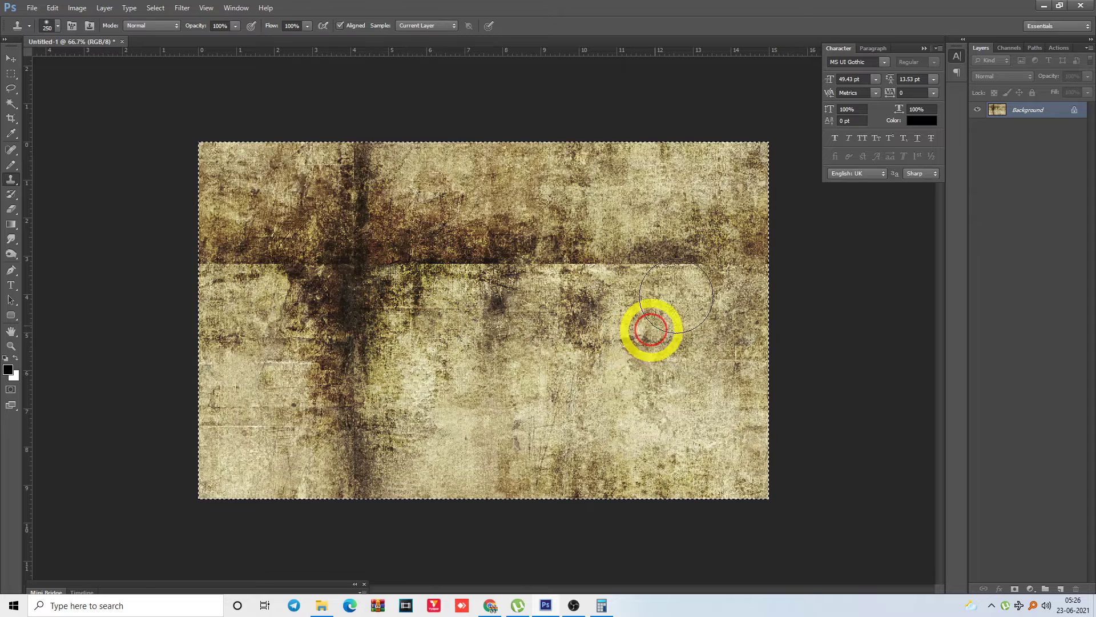
mouse_move(705, 262)
left_mouse_down()
mouse_move(527, 259)
mouse_move(495, 322)
mouse_move(409, 257)
mouse_move(396, 263)
mouse_move(352, 179)
mouse_move(288, 295)
left_mouse_up()
mouse_move(311, 253)
left_mouse_down()
mouse_move(343, 305)
mouse_move(332, 372)
mouse_move(354, 456)
mouse_move(373, 461)
mouse_move(401, 444)
left_mouse_up()
Offset the retouched texture again by +410 pixels horizontally and +320 pixels vertically with Wrap Around
key("alt+t")
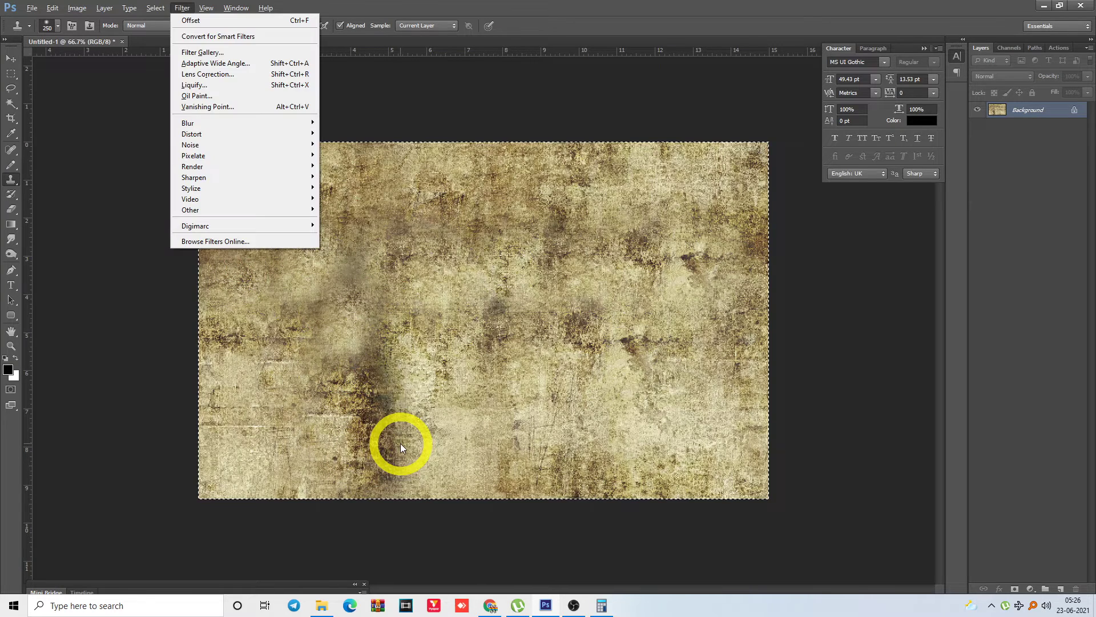
key("Up")
key("Right")
key("Up")
key("Return")
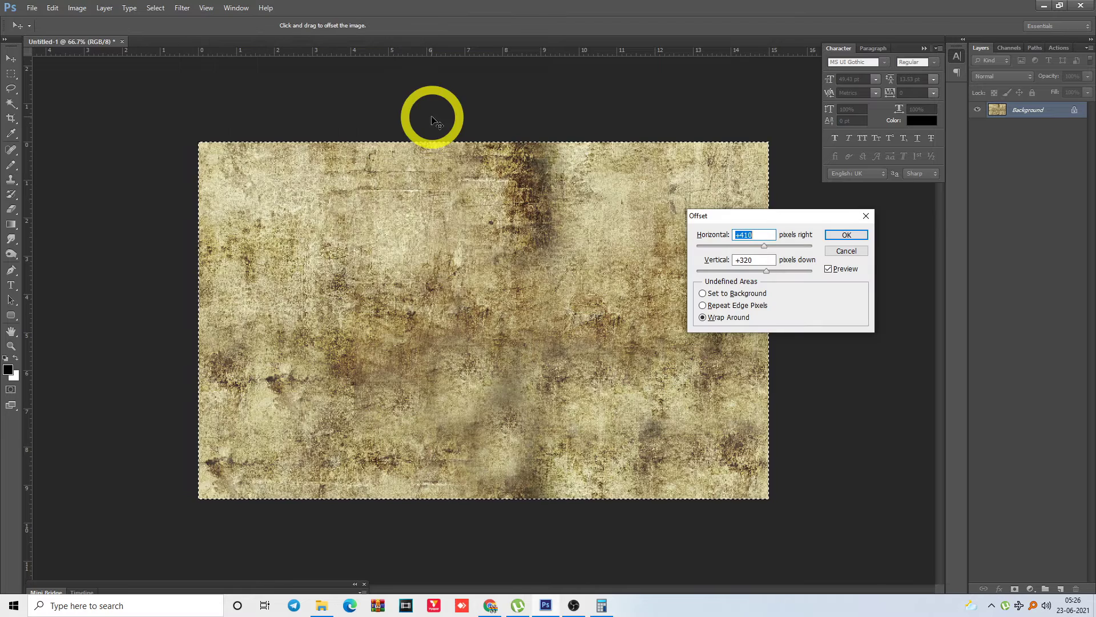
key("Return")
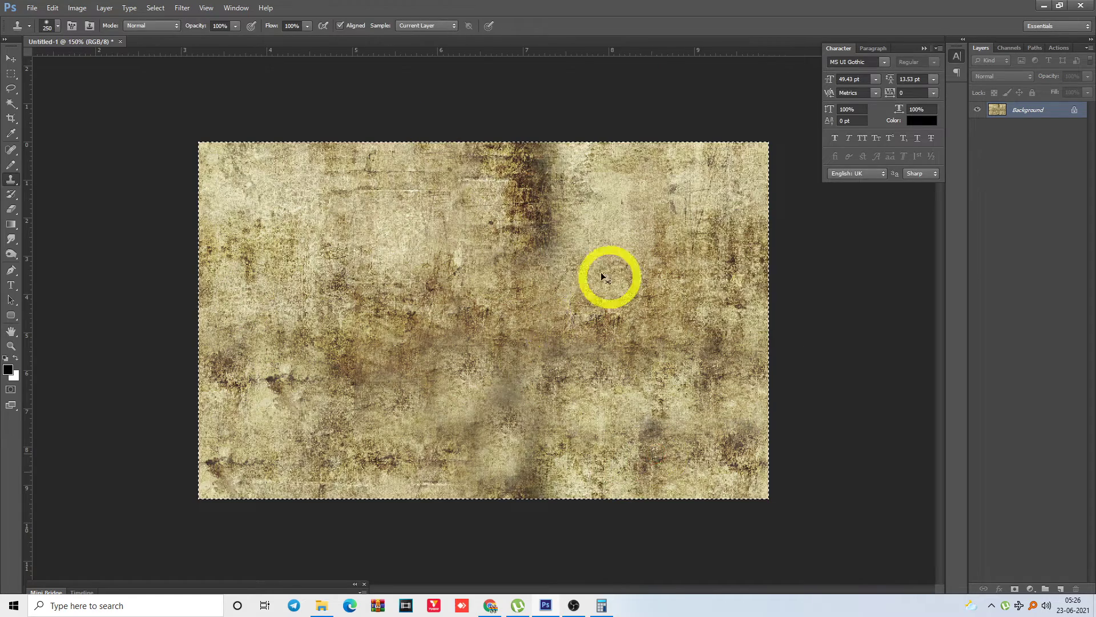
Reduce the Clone Stamp brush to 125 px and clone lighter texture over the dark streak near the texture's upper edge
key("ctrl+plus")
key("ctrl+plus")
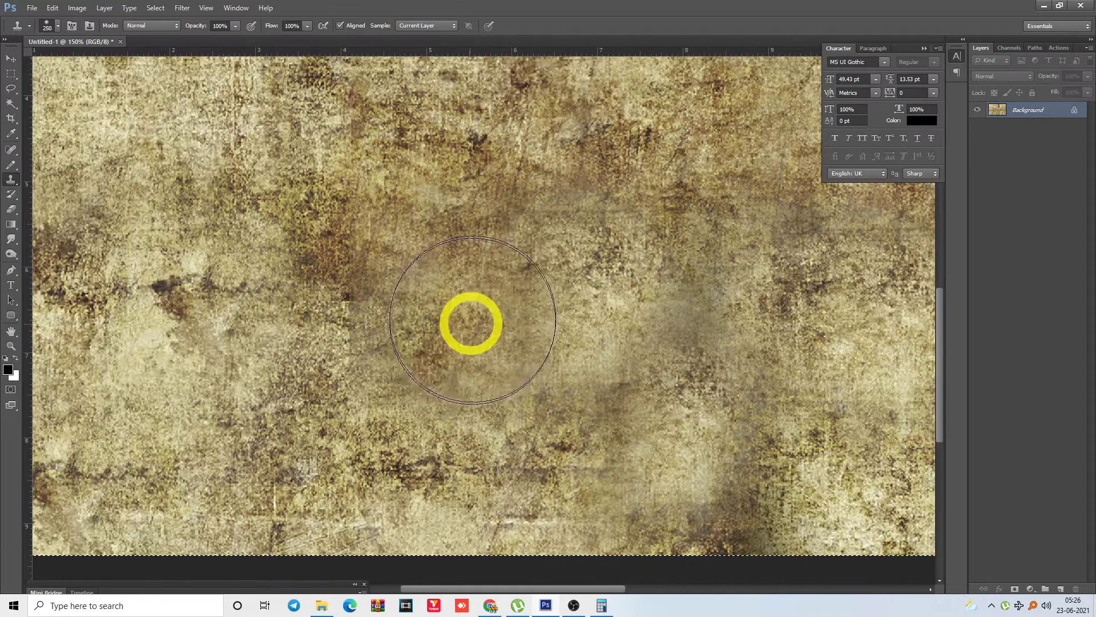
left_click_drag(475, 344, 325, 438)
left_click_drag(502, 388, 334, 366)
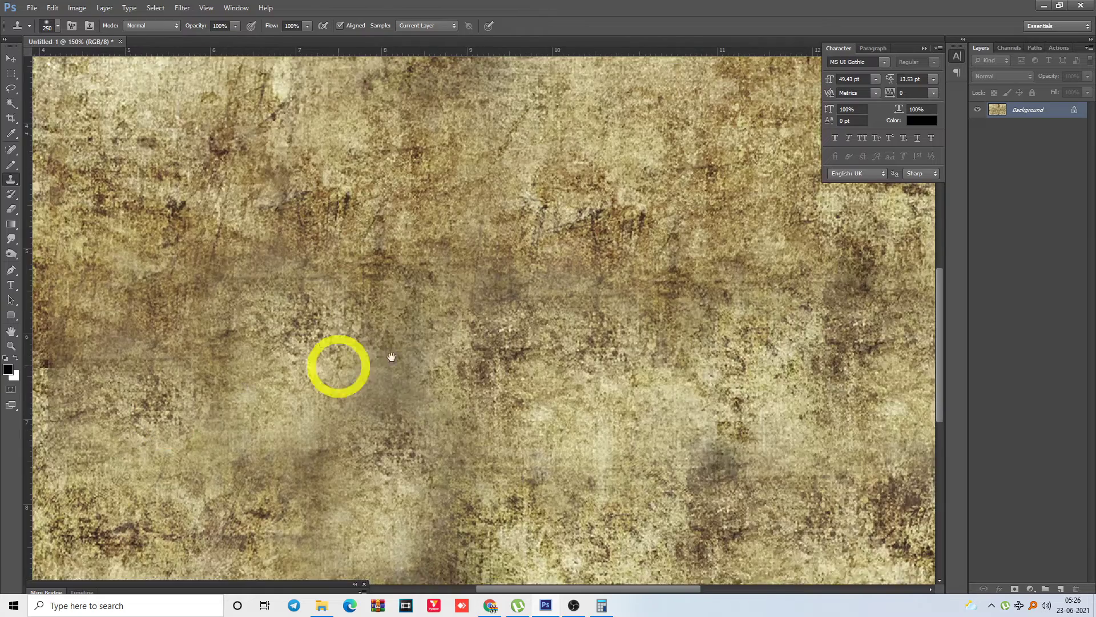
left_click_drag(407, 448, 375, 499)
left_click_drag(407, 303, 403, 471)
left_click_drag(401, 357, 393, 494)
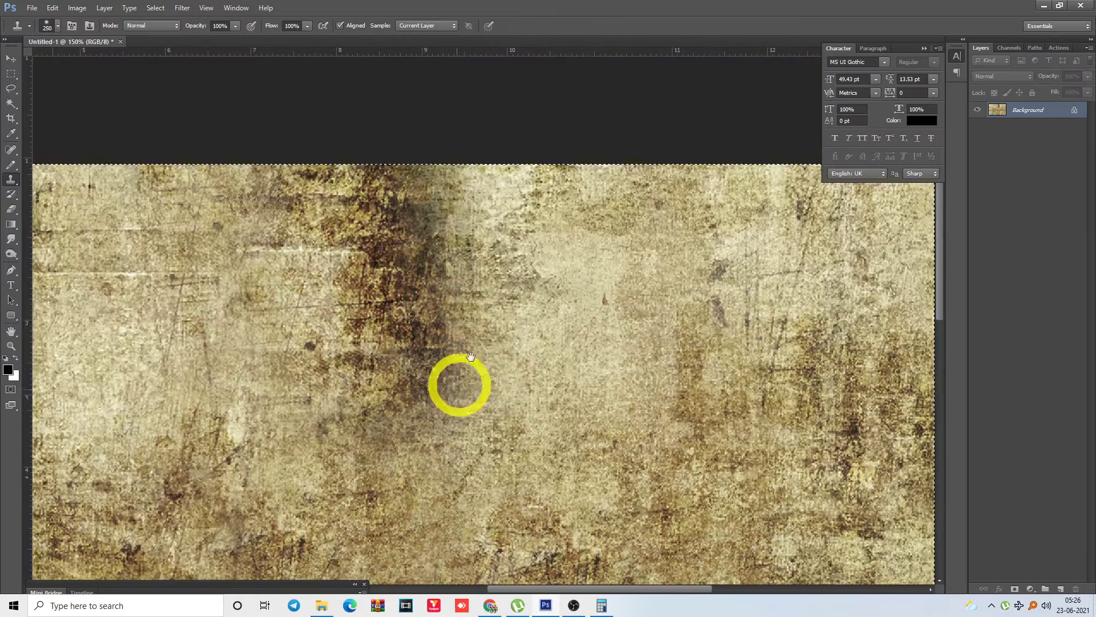
left_click(456, 293, "ctrl")
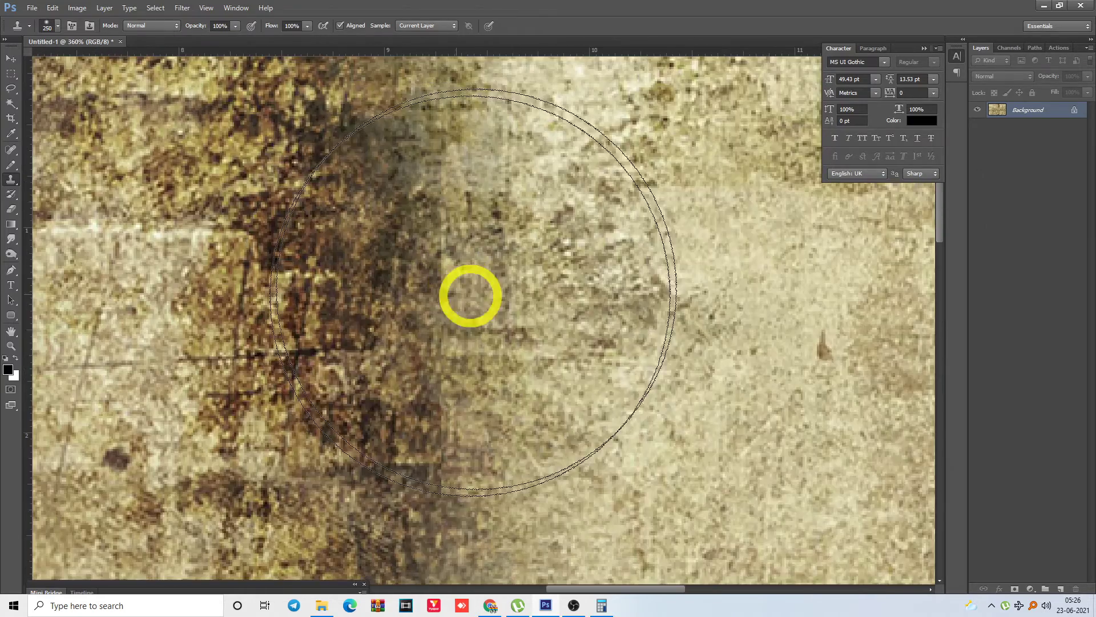
key("ctrl+minus")
key("bracketleft")
key("bracketleft")
key("bracketleft")
key("bracketleft")
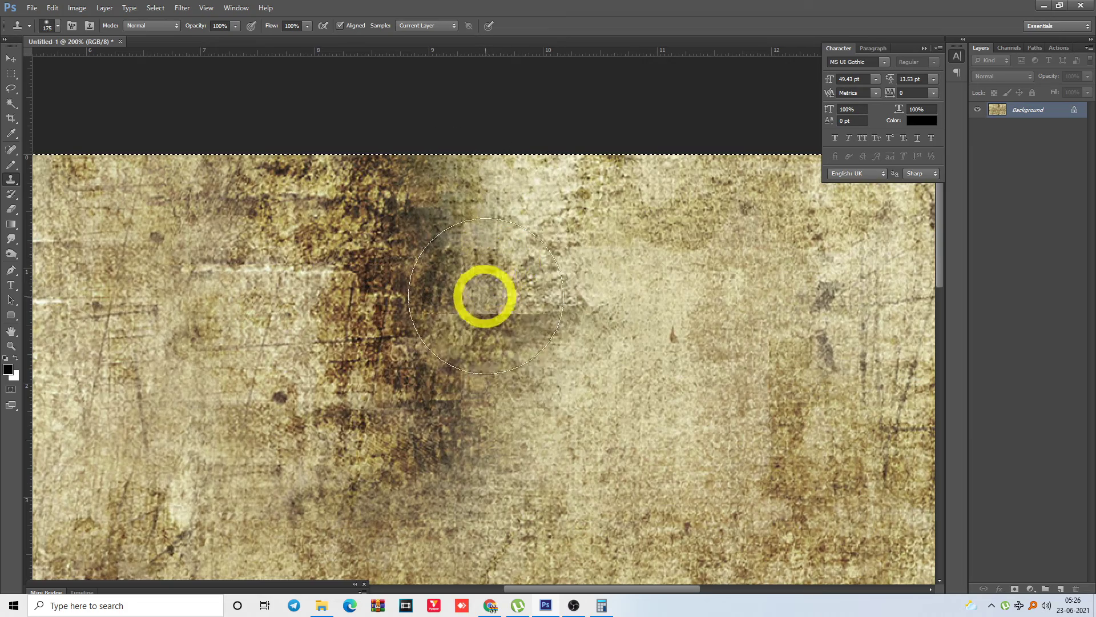
mouse_move(632, 287)
left_mouse_down()
mouse_move(446, 265)
mouse_move(449, 239)
mouse_move(454, 422)
mouse_move(386, 393)
left_mouse_up()
key("ctrl+minus")
key("ctrl+minus")
key("ctrl+minus")
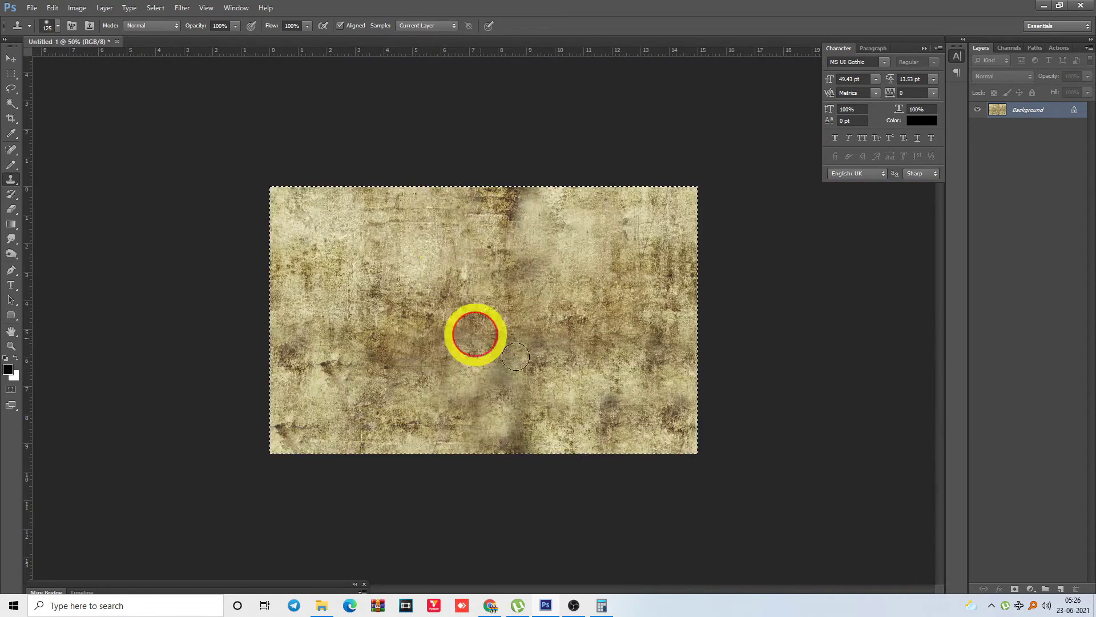
Clone clean texture over the remaining smudges along the lower centre seam and the light streaks in the upper part
left_click(532, 372)
mouse_move(532, 372)
left_mouse_down()
mouse_move(483, 402)
mouse_move(515, 422)
mouse_move(505, 417)
mouse_move(531, 341)
mouse_move(521, 415)
mouse_move(502, 376)
left_mouse_up()
left_click(445, 330, "alt")
mouse_move(383, 307)
left_mouse_down()
mouse_move(405, 302)
mouse_move(443, 356)
left_mouse_up()
left_click_drag(572, 317, 506, 343)
left_click(594, 281, "alt")
left_click_drag(573, 224, 579, 234)
left_click(533, 296, "alt")
mouse_move(379, 228)
left_mouse_down()
mouse_move(308, 214)
mouse_move(432, 286)
mouse_move(411, 261)
mouse_move(439, 262)
left_mouse_up()
left_click_drag(393, 177, 607, 336)
key("ctrl+minus")
key("ctrl+minus")
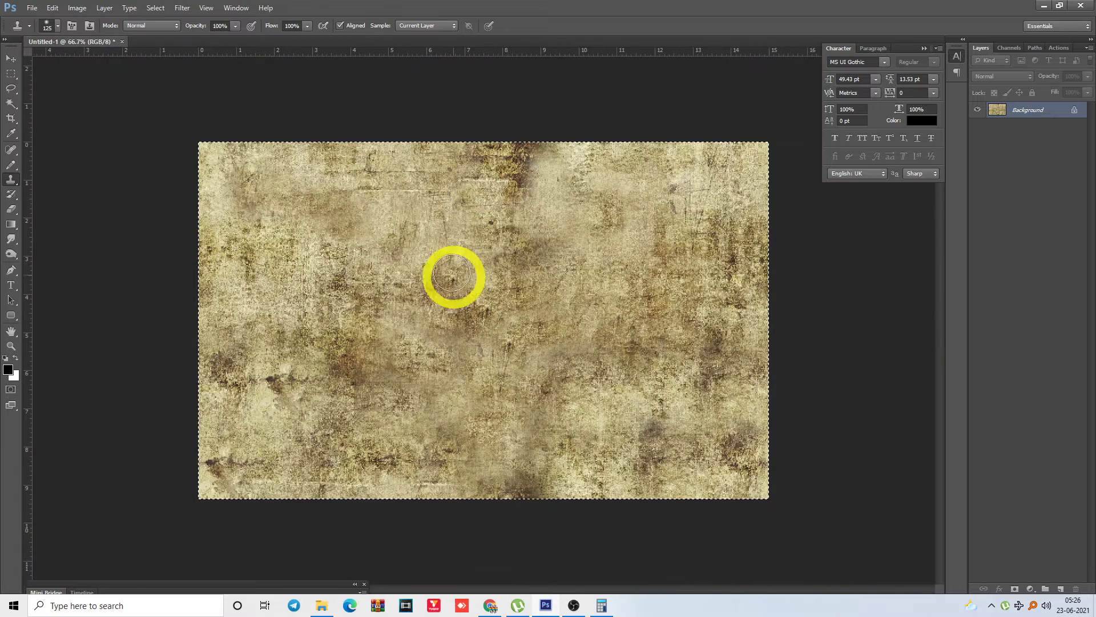
mouse_move(403, 201)
left_mouse_down()
mouse_move(521, 194)
mouse_move(480, 184)
mouse_move(633, 225)
mouse_move(682, 259)
left_mouse_up()
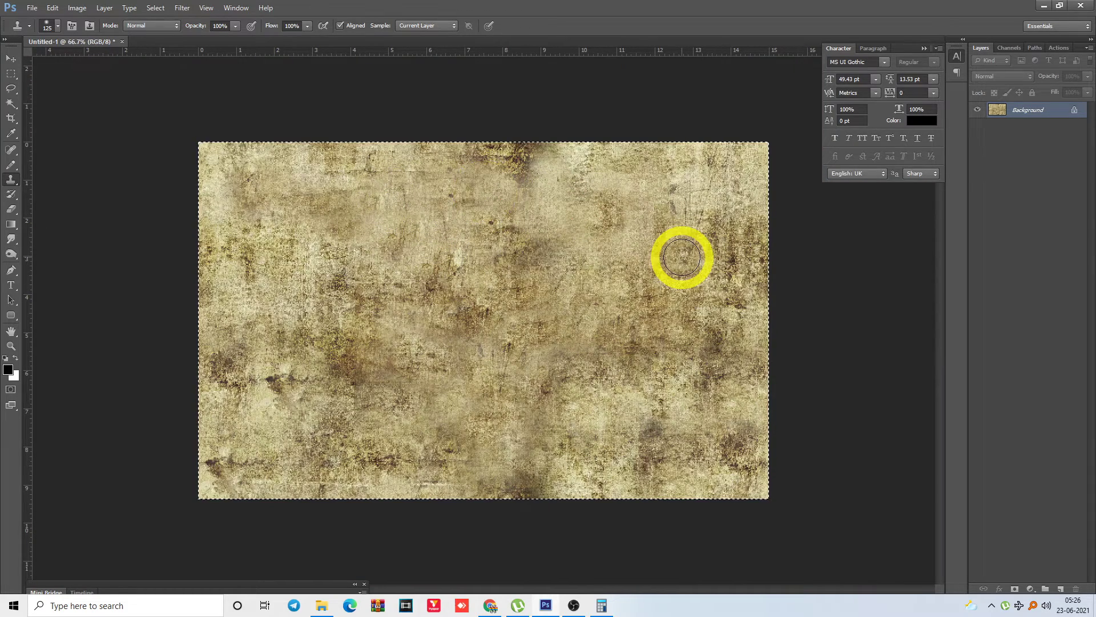
Define the retouched grunge texture as a new pattern with the suggested name
key("alt+e")
key("n")
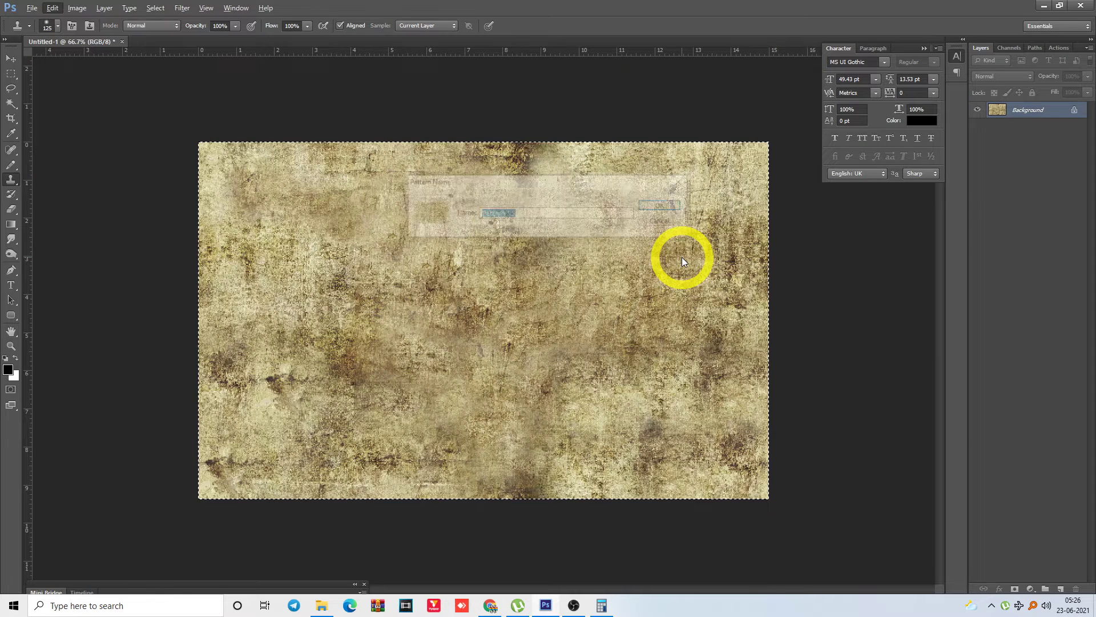
key("Return")
Enlarge the canvas width to 30 inches, keeping the texture centred
key("ctrl+alt+c")
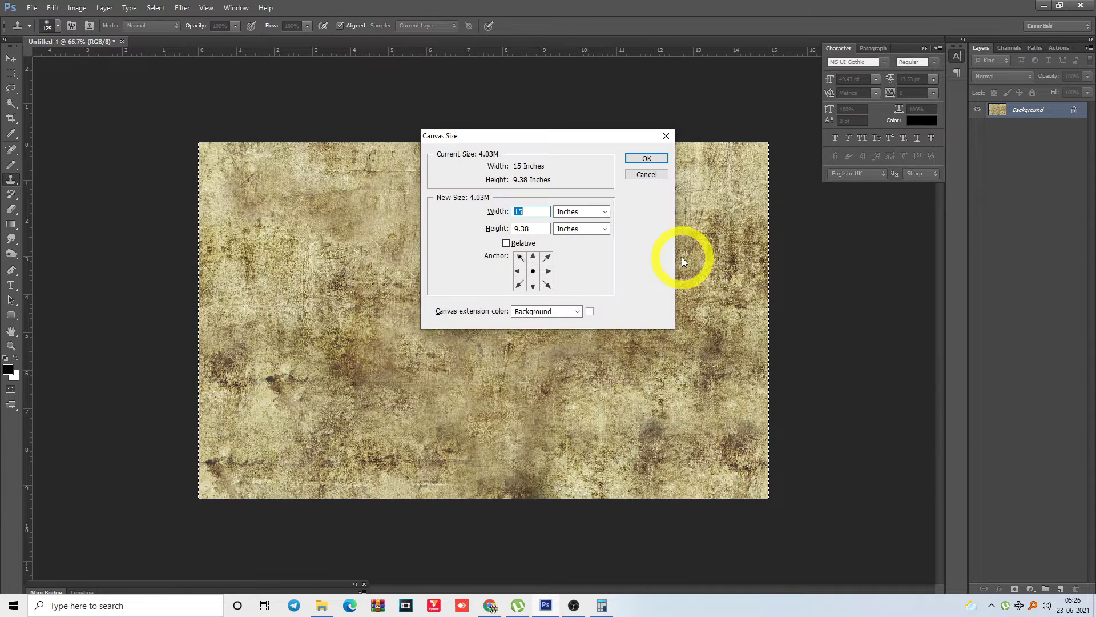
key("Tab")
key("Tab")
type("30")
key("Return")
Fill the widened canvas with the newly defined grunge texture pattern in Normal mode at 100% opacity
key("shift+F5")
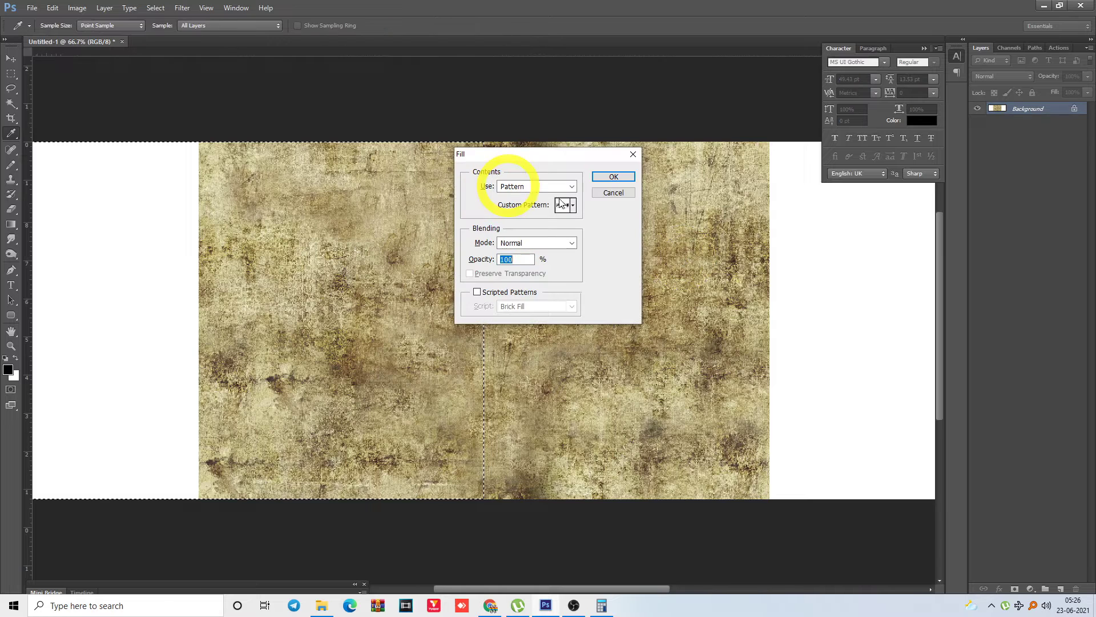
left_click(574, 209)
left_click(584, 262)
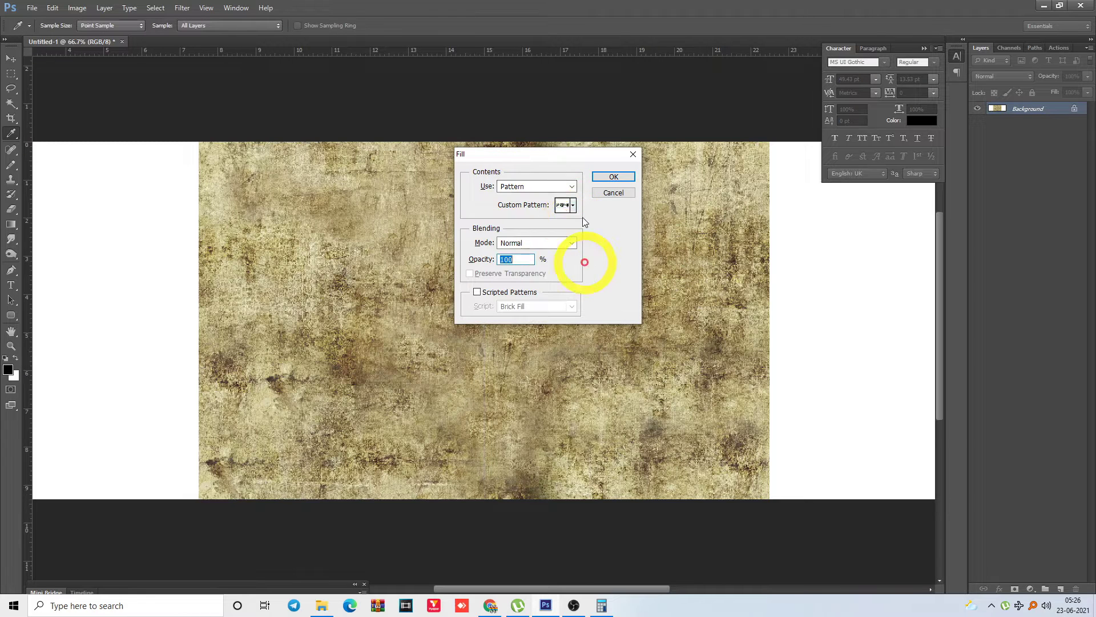
left_click(574, 209)
double_click(560, 290)
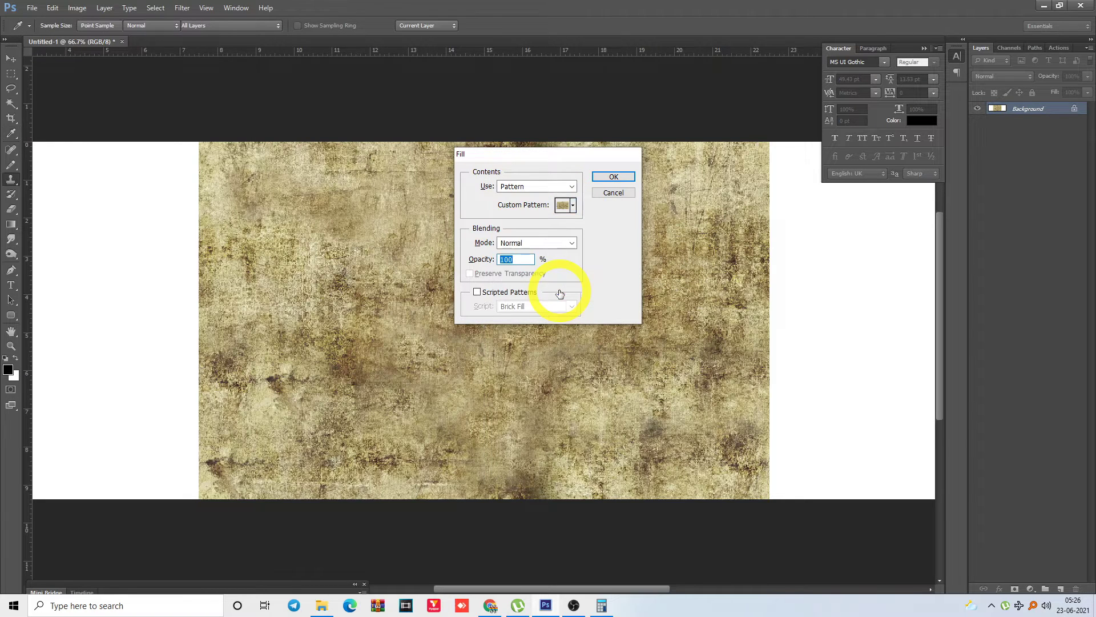
key("Return")
key("s")
key("ctrl+minus")
key("ctrl+minus")
key("ctrl+minus")
left_click_drag(276, 229, 684, 374)
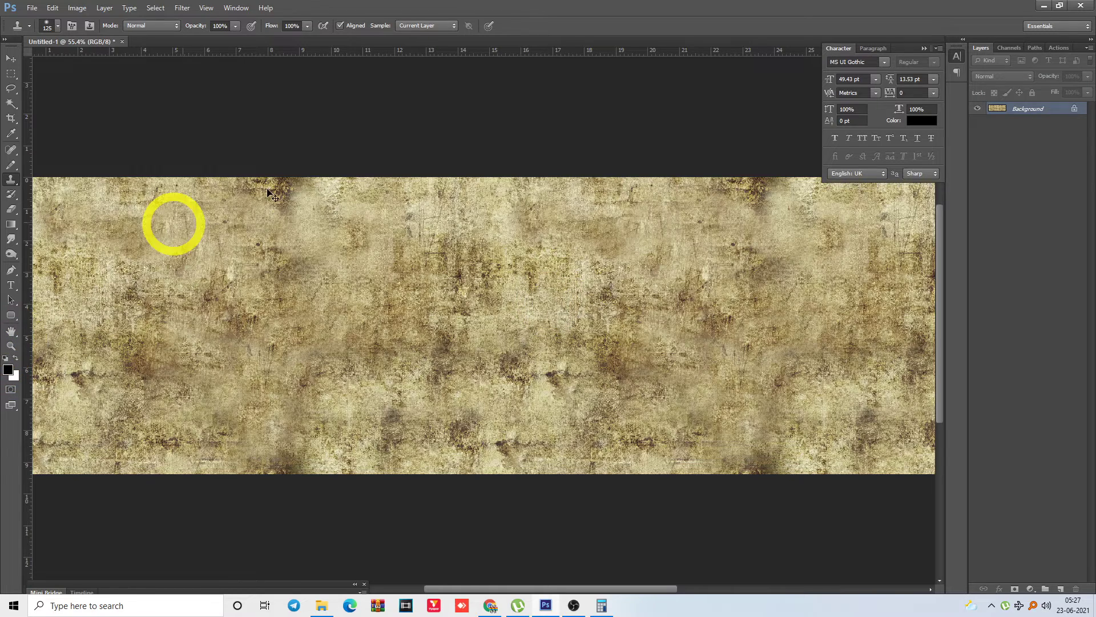
Close the grunge texture document without saving and switch to the Yandex Images results in Chrome
key("alt+F4")
left_click(547, 226)
key("alt+Tab")
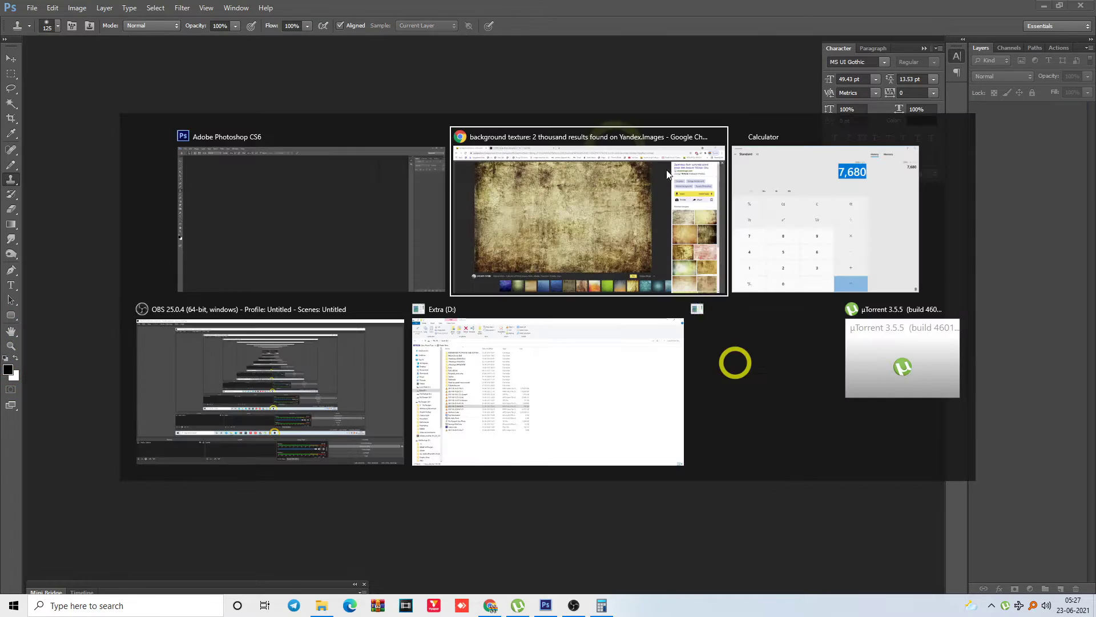
key("Escape")
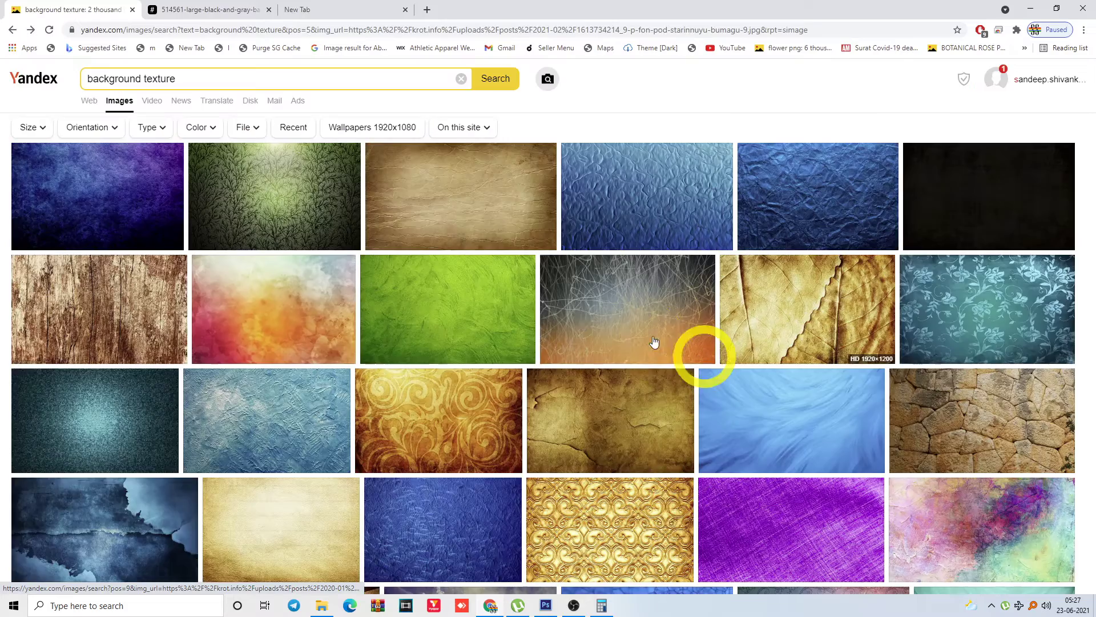
Open the brown and beige wavy stripe texture (1920×1200) from the background texture results and copy the image
mouse_move(1090, 73)
left_mouse_down()
mouse_move(1069, 96)
mouse_move(1090, 81)
left_mouse_up()
right_click(294, 313)
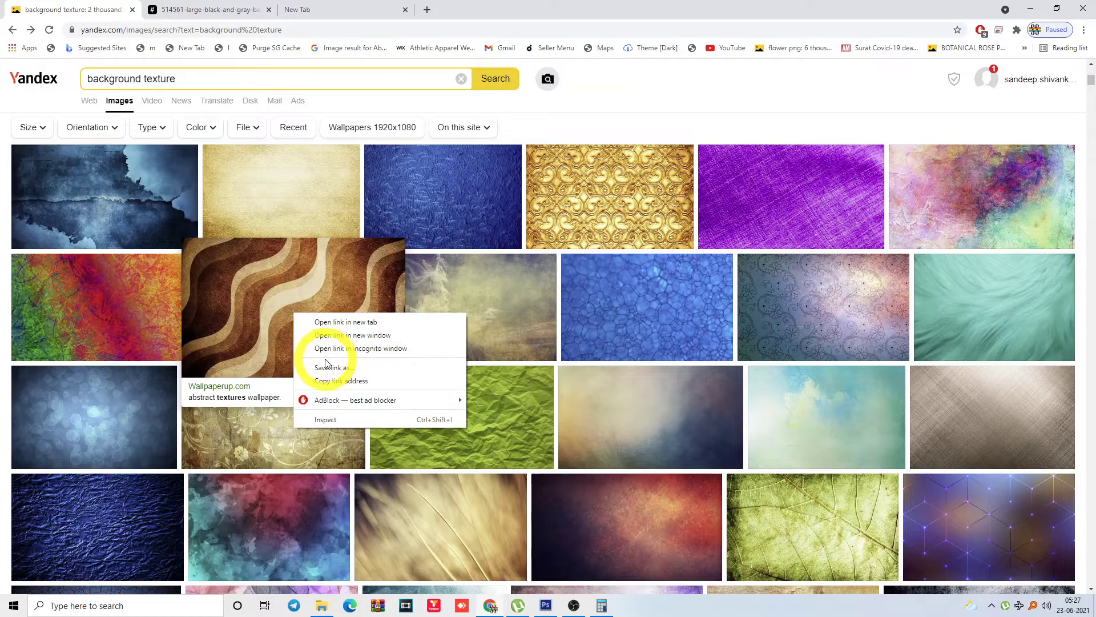
left_click(276, 298)
left_click(292, 303)
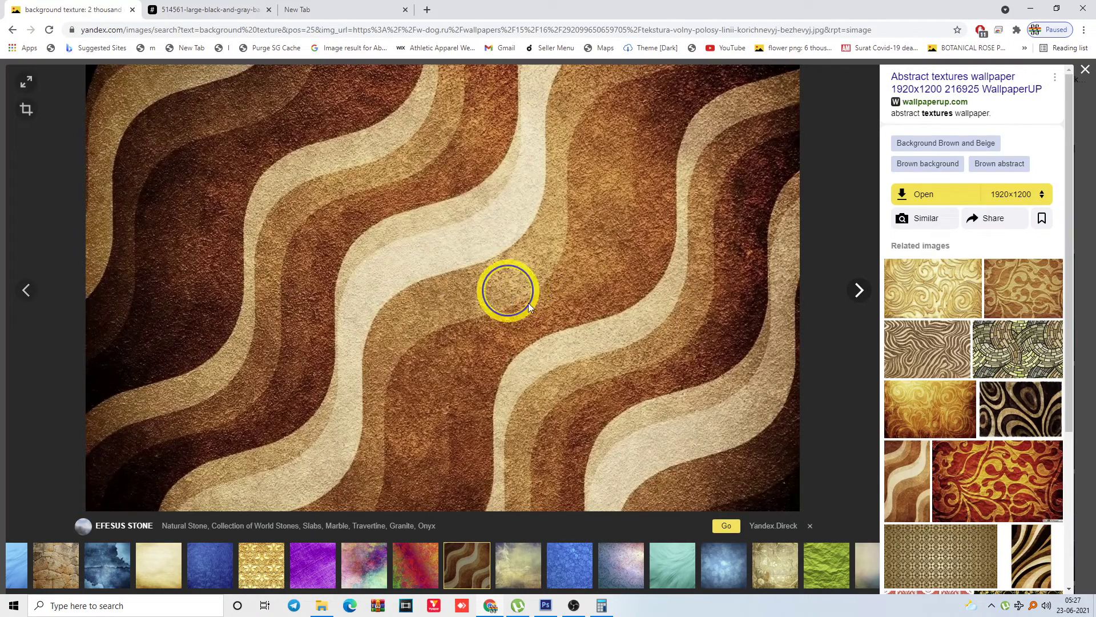
right_click(529, 306)
left_click(543, 335)
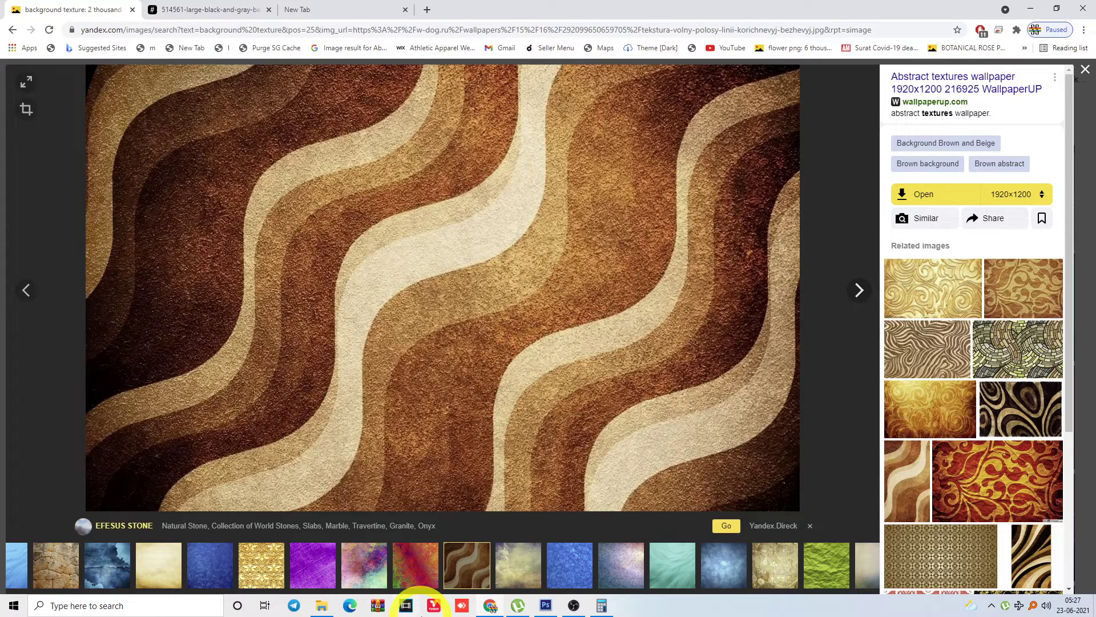
Switch to Photoshop, create a new document, paste the wavy stripe texture and merge it into the background
left_click(548, 601)
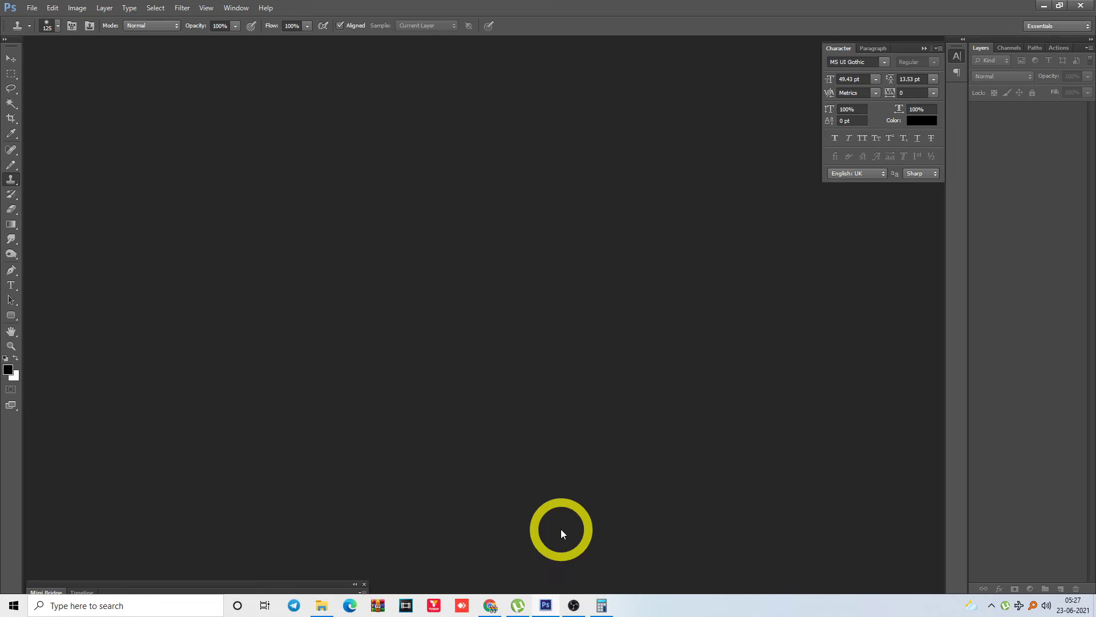
key("ctrl+n")
key("Return")
key("ctrl+v")
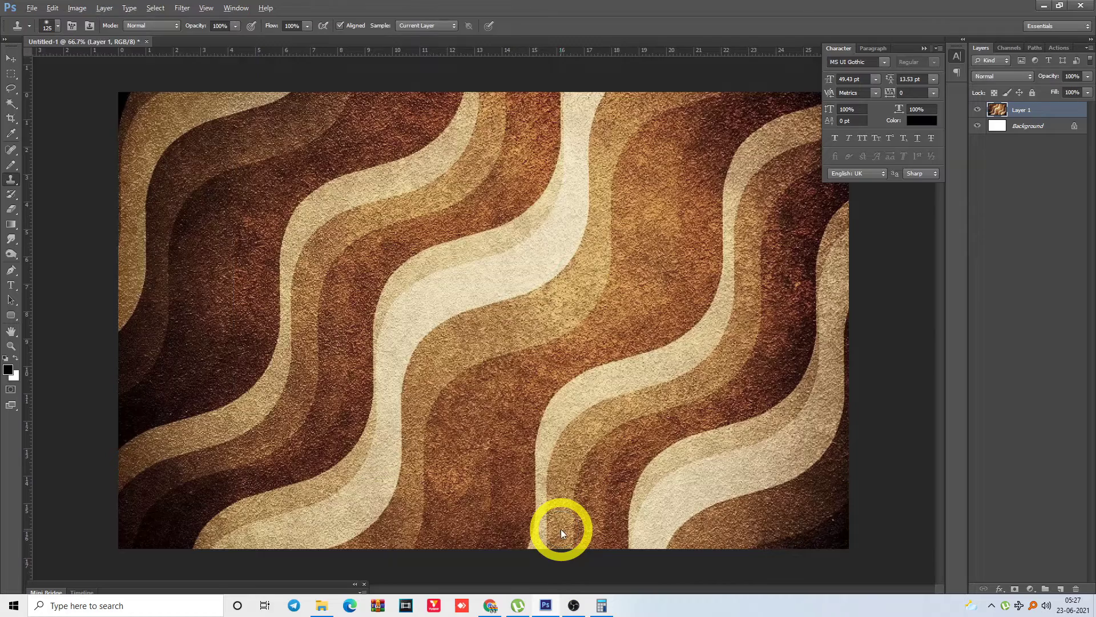
key("ctrl+e")
Select the whole image and set a horizontal offset of +490 pixels with Wrap Around in the Offset filter
key("ctrl+a")
key("alt+t")
key("Up")
key("Up")
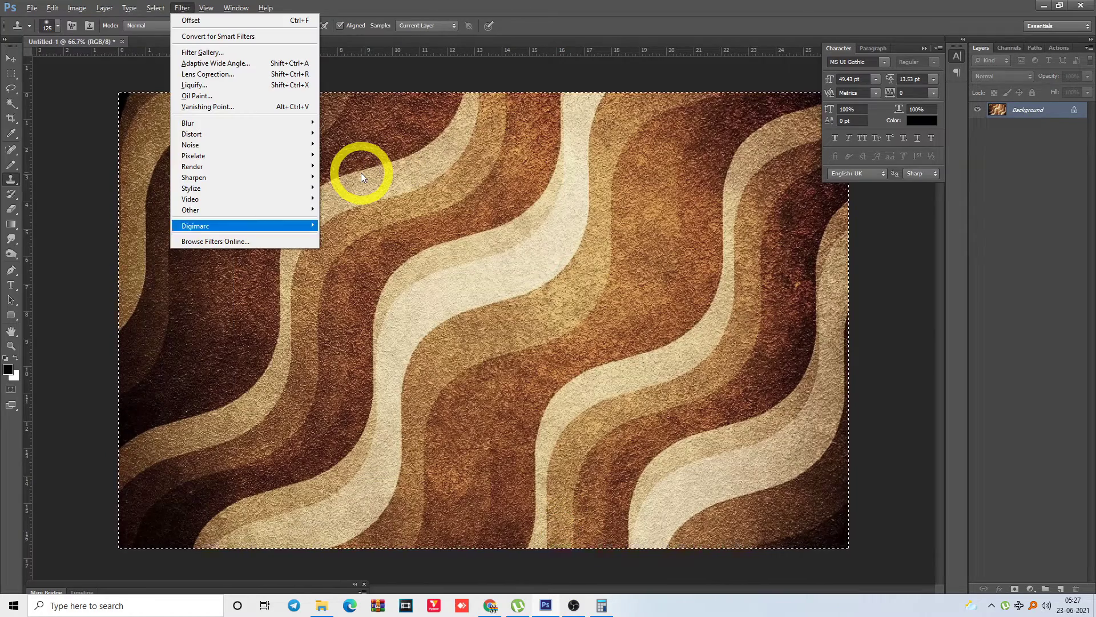
key("Up")
key("Right")
key("Up")
key("Return")
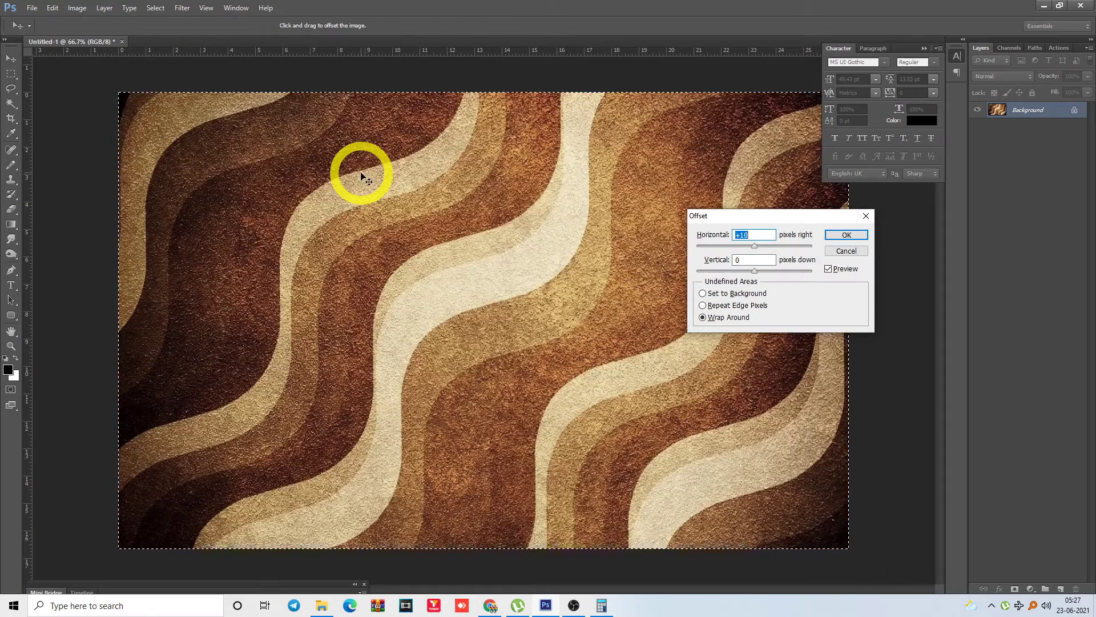
key("shift+Up")
key("shift+Up")
key("shift+Up")
key("shift+Up")
key("shift+Up")
key("shift+Up")
key("shift+Up")
key("shift+Up")
key("shift+Up")
key("shift+Up")
key("shift+Up")
key("shift+Up")
key("shift+Up")
key("shift+Up")
key("shift+Up")
key("shift+Up")
key("shift+Up")
key("shift+Up")
key("shift+Up")
key("shift+Up")
key("shift+Up")
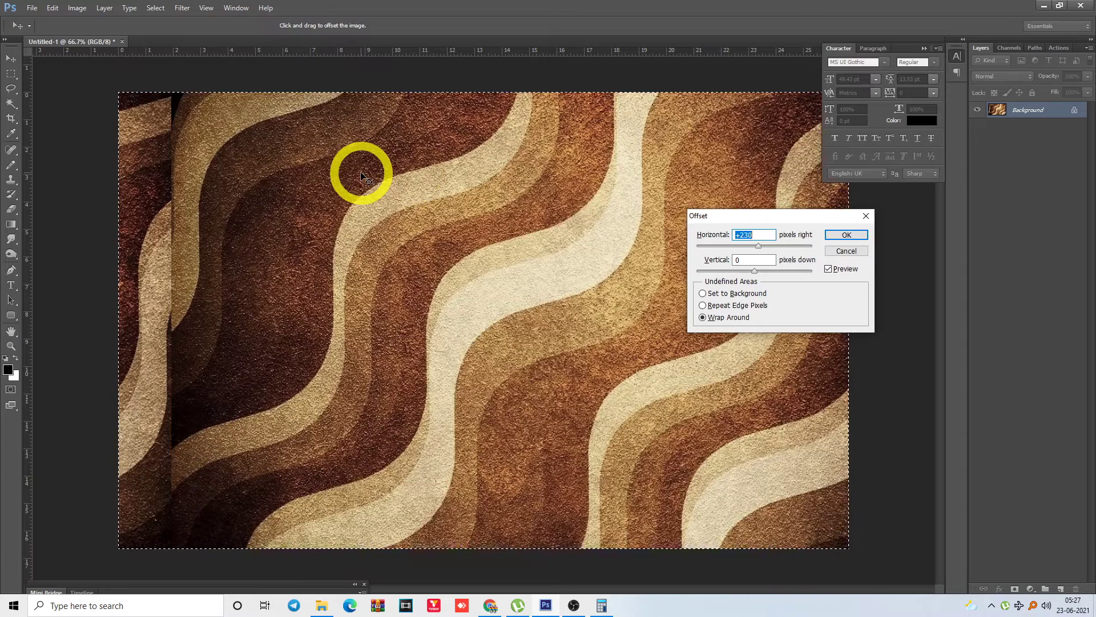
key("shift+Up")
key("shift+Up")
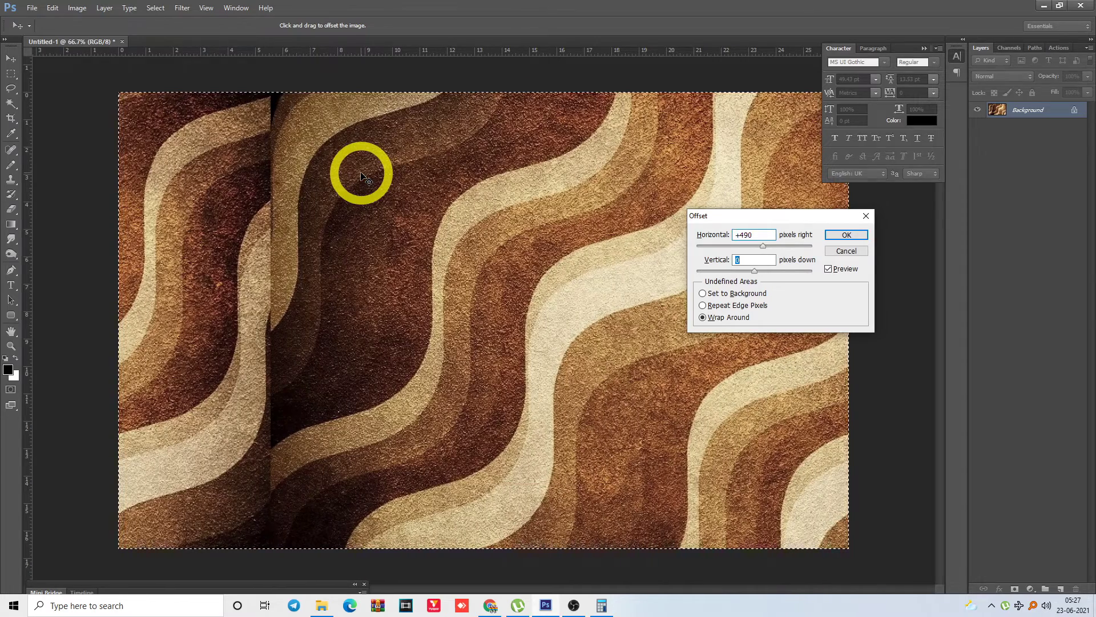
Raise the vertical offset until the horizontal seam crosses the upper part of the wavy texture, and apply the filter
key("shift+Up")
key("shift+Up")
key("shift+Up")
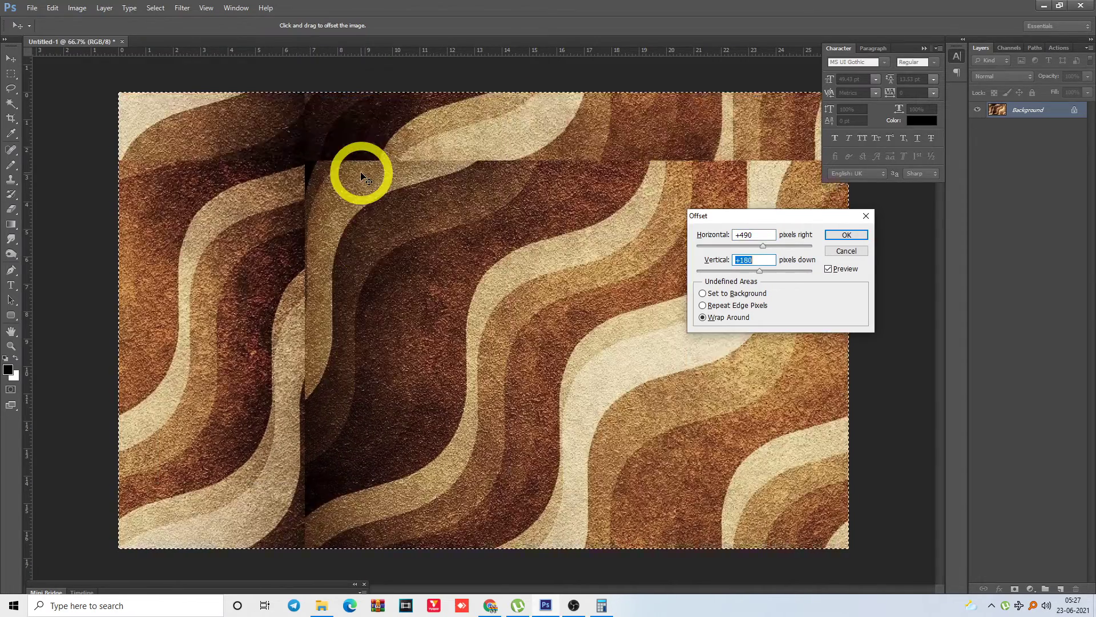
key("shift+Up")
key("shift+Up")
key("shift+Up")
key("shift+Up")
key("shift+Up")
key("Return")
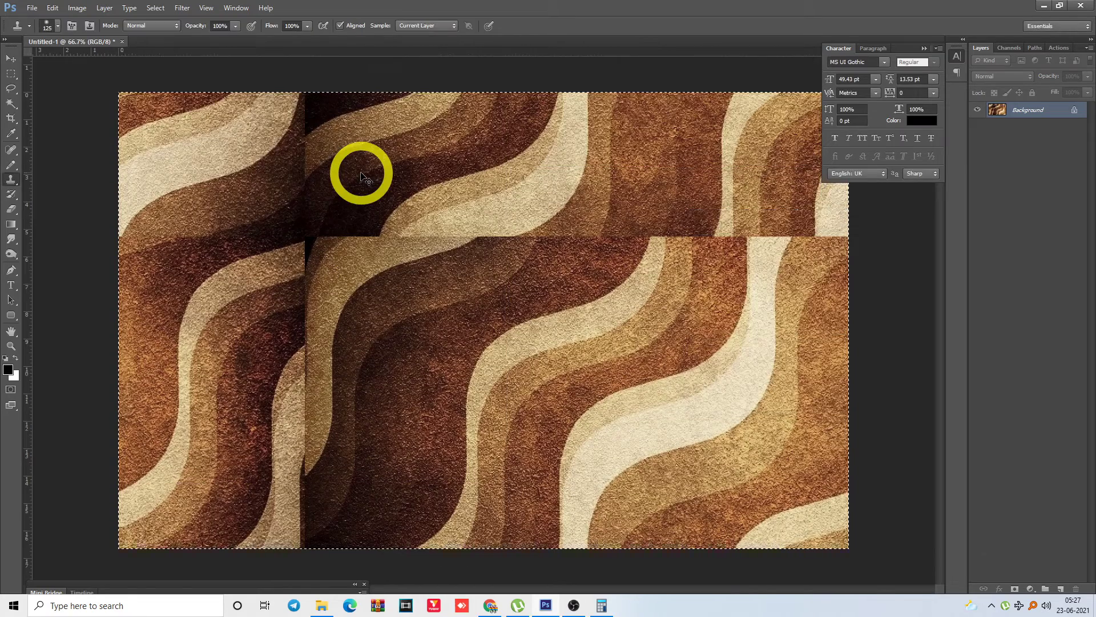
Undo the offset of the wavy stripe texture
key("ctrl+minus")
key("ctrl+minus")
key("ctrl+z")
key("ctrl+plus")
key("ctrl+plus")
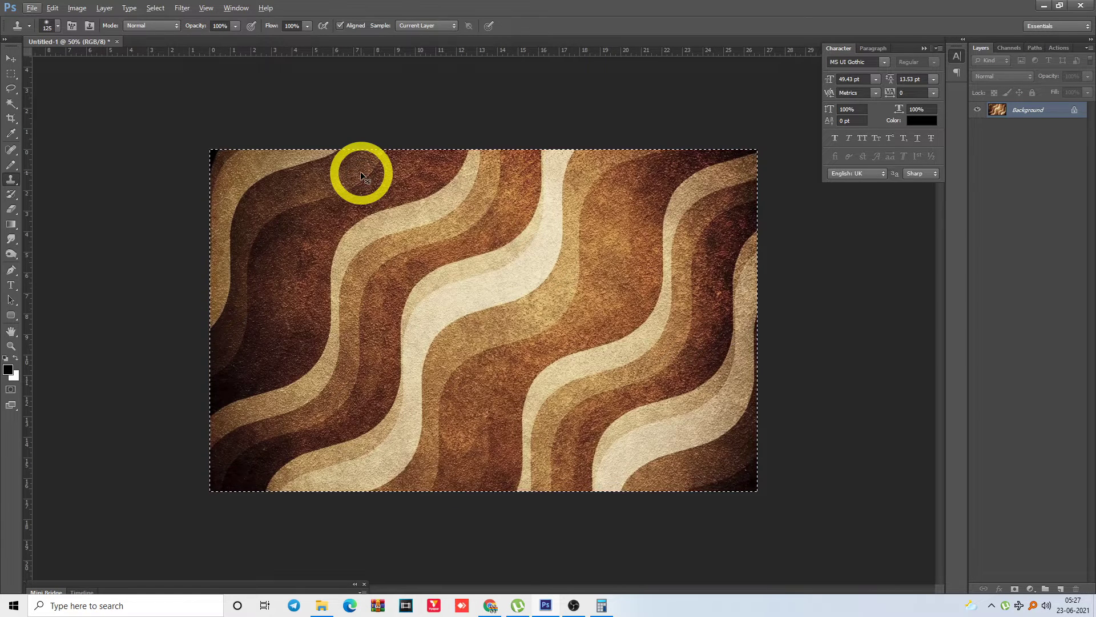
Reapply the Offset filter to the wavy texture and clone stripes across the horizontal seam with a 250 px Clone Stamp brush
key("alt+t")
key("Up")
key("Up")
key("Up")
key("Right")
key("Up")
key("Return")
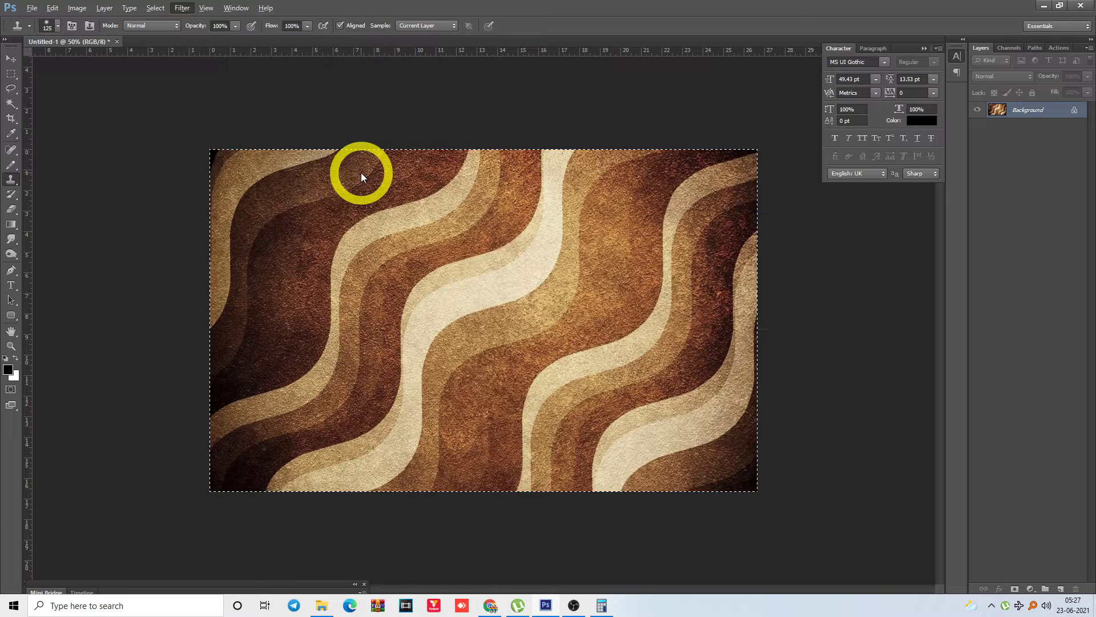
key("Return")
key("s")
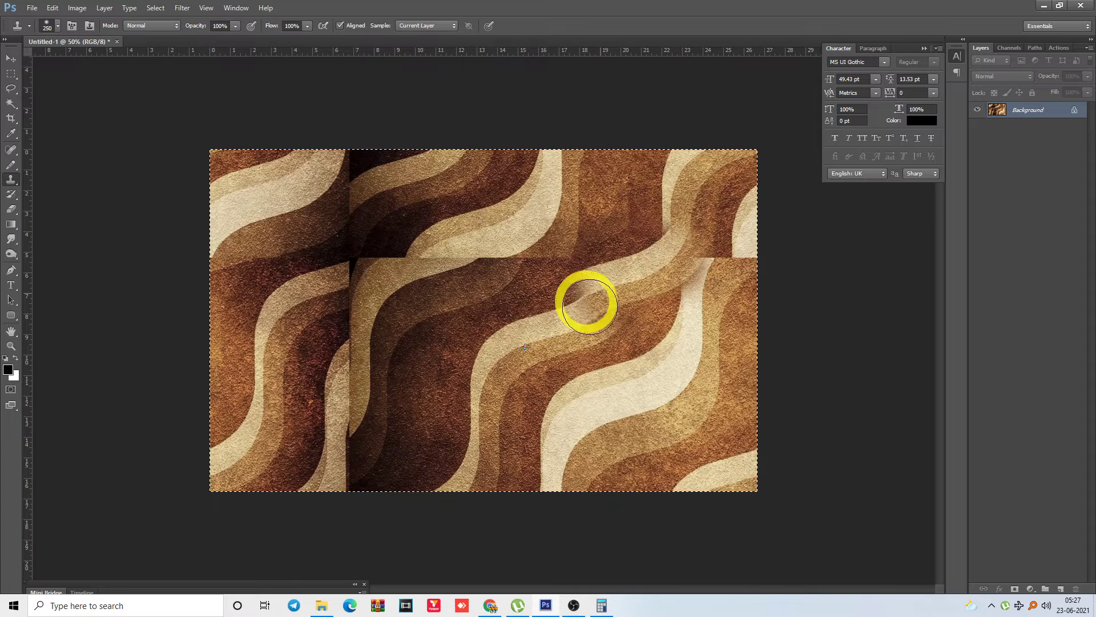
mouse_move(586, 310)
left_mouse_down()
mouse_move(462, 313)
mouse_move(492, 258)
mouse_move(465, 265)
mouse_move(548, 278)
mouse_move(543, 232)
left_mouse_up()
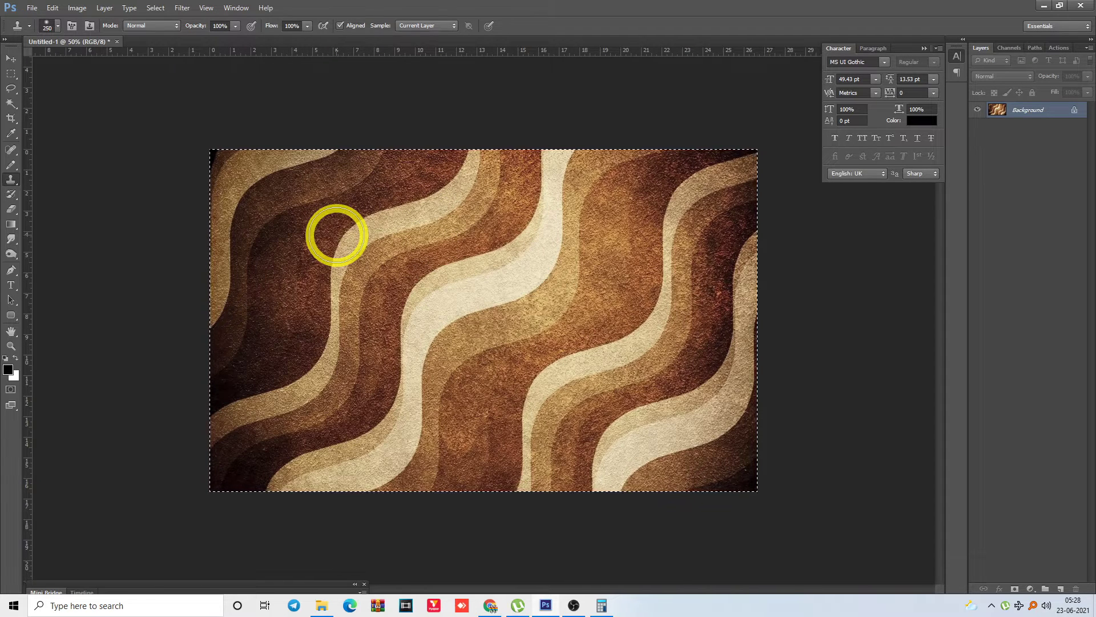
Enlarge the canvas to 200 percent width and 200 percent height, anchored at the image's upper-left corner
key("alt+s")
key("Escape")
key("ctrl+alt+c")
type("200")
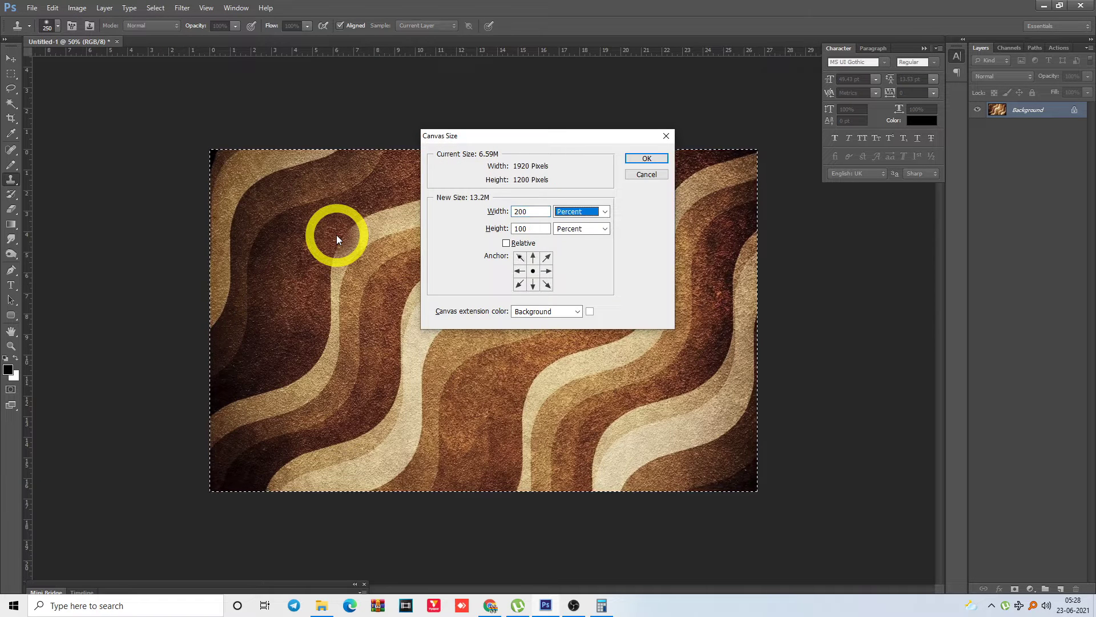
key("Tab")
type("1")
key("Tab")
key("shift+Tab")
type("200")
key("Tab")
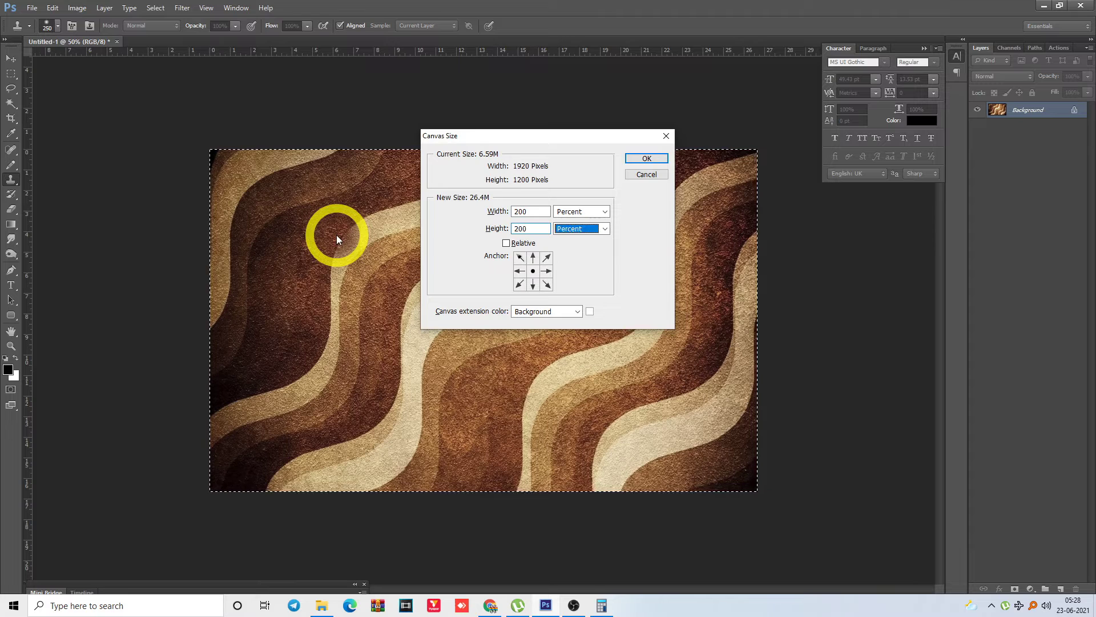
left_click(520, 258)
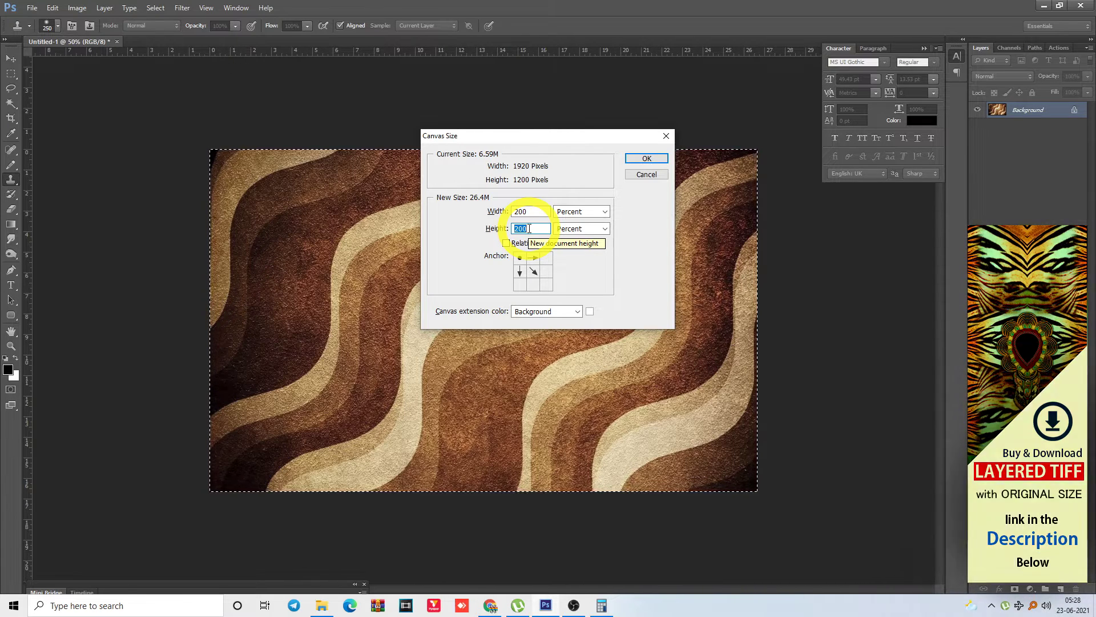
key("Return")
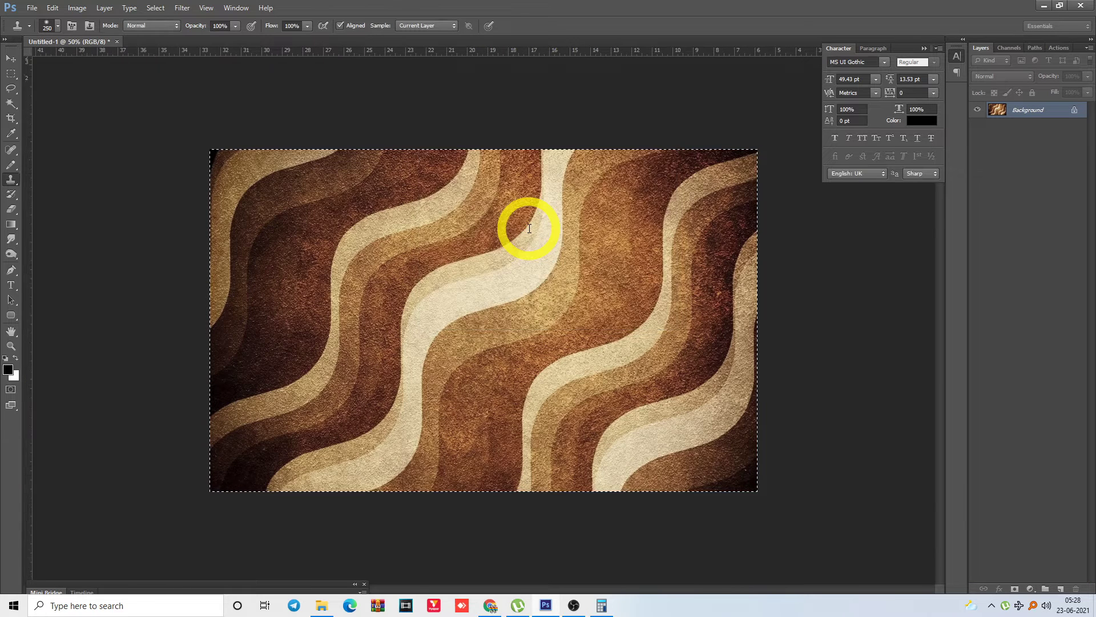
Paste copies of the wavy texture into the upper-right and lower-right quarters of the canvas, merging each into the background
key("m")
left_click(563, 96)
scroll(472, 70, "down", 4)
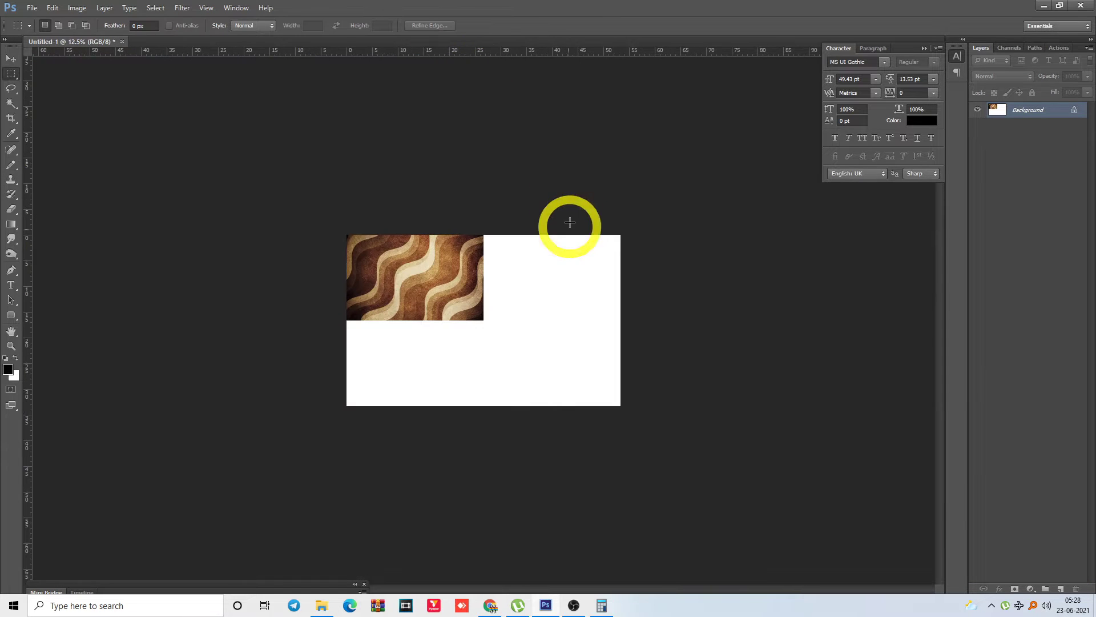
key("ctrl+v")
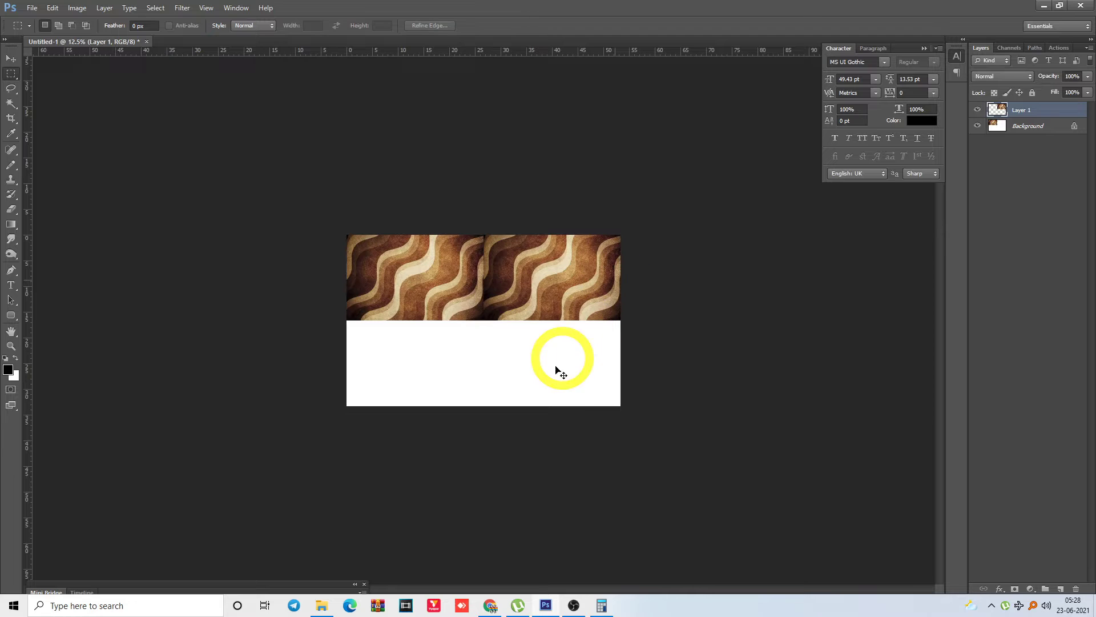
left_click_drag(556, 370, 630, 425)
key("ctrl+e")
key("ctrl+v")
key("ctrl+e")
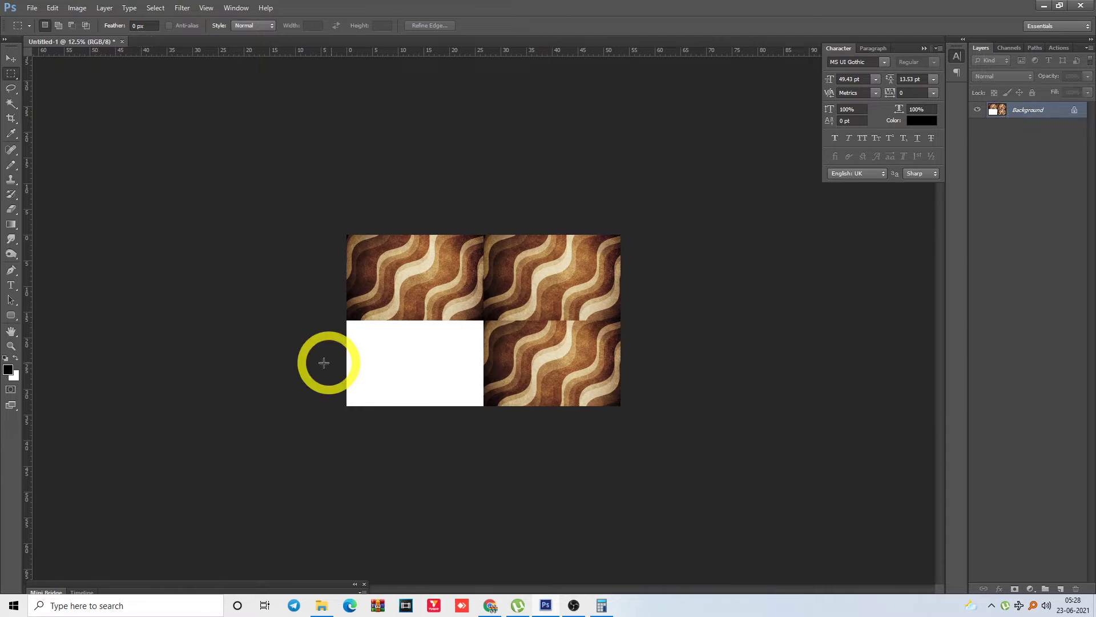
Paste another texture copy into the empty lower-left quarter of the canvas and merge it down
left_click_drag(328, 363, 414, 406)
key("ctrl+v")
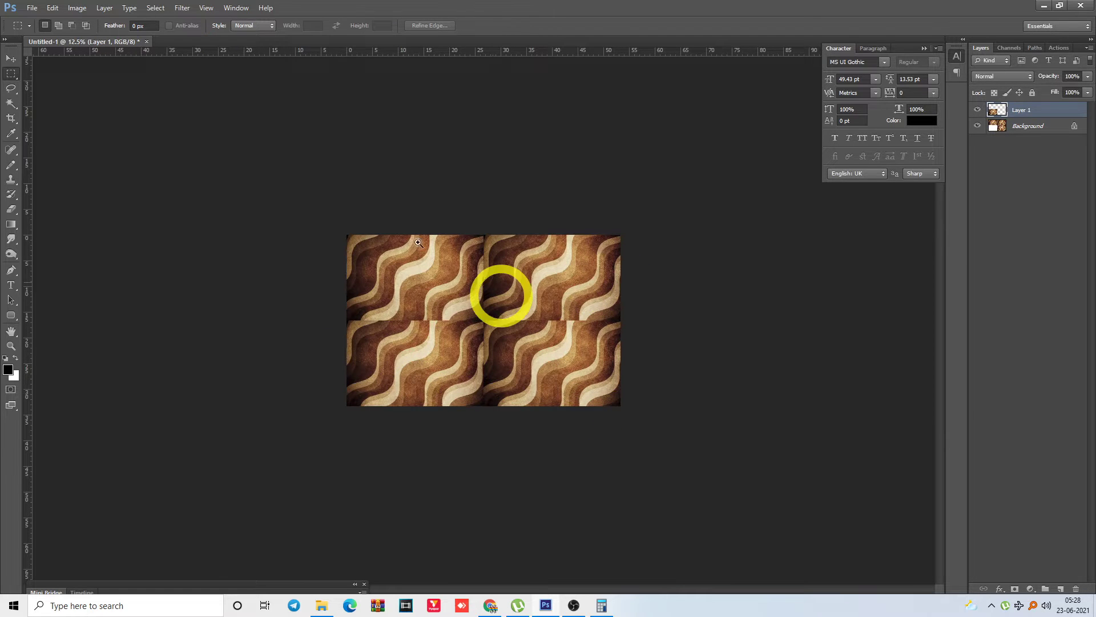
key("ctrl+0")
key("ctrl+e")
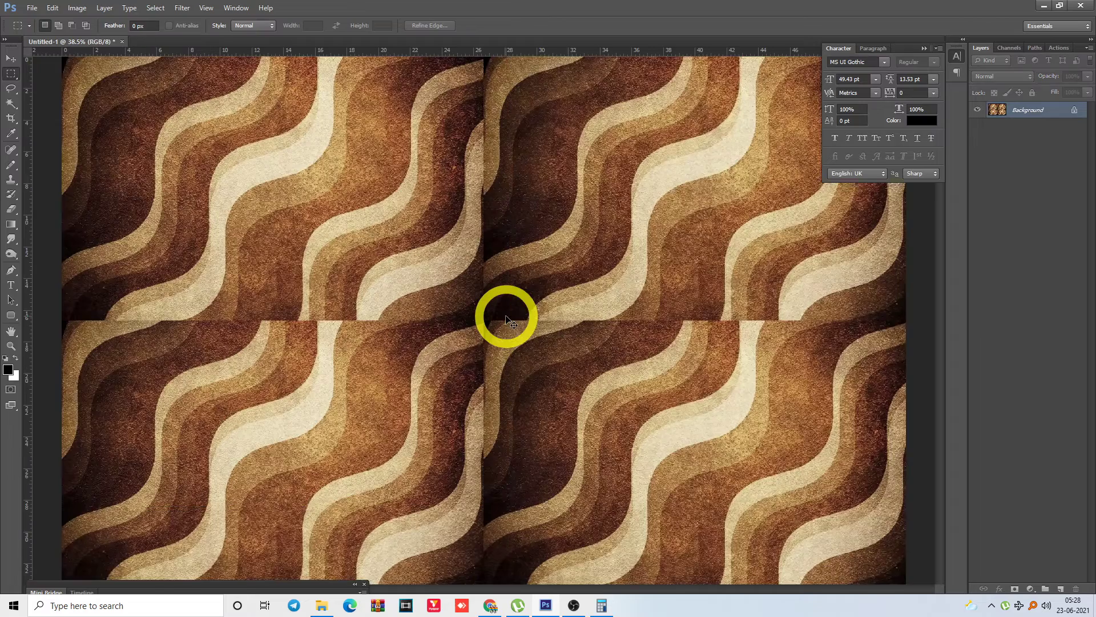
Outline a curved stripe across the central seam junction with the Pen tool and convert the path to a selection
key("ctrl+minus")
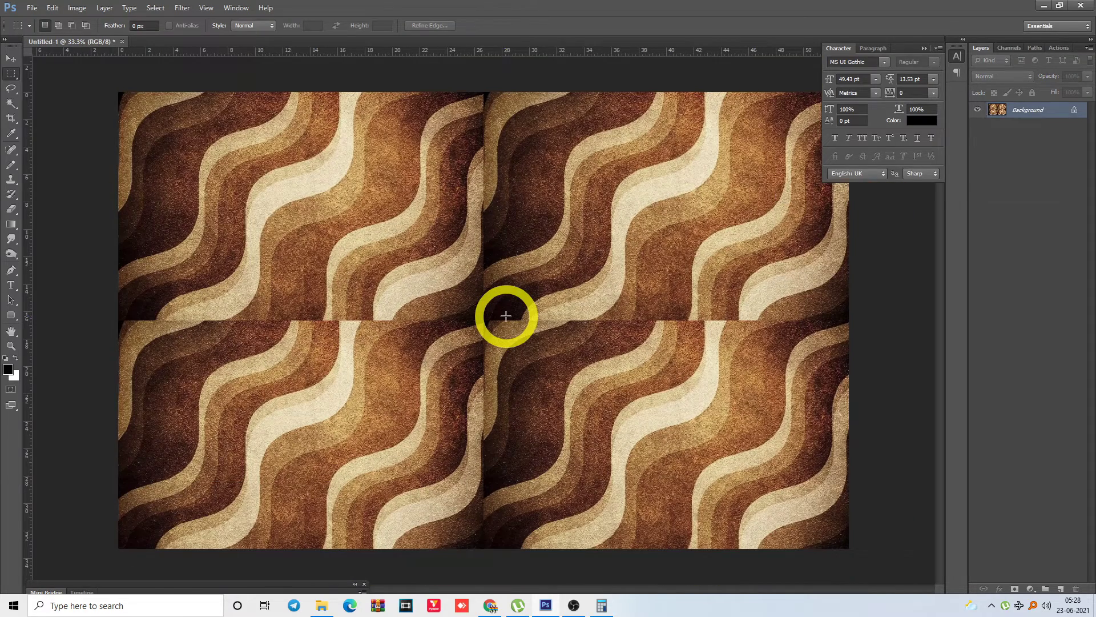
left_click_drag(402, 225, 641, 455)
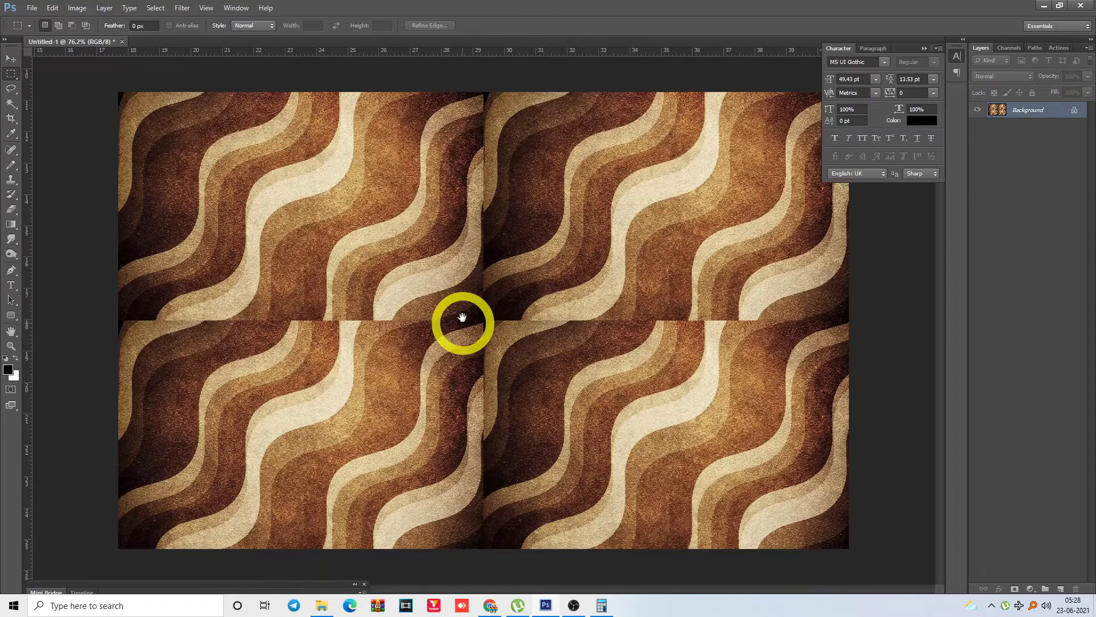
key("p")
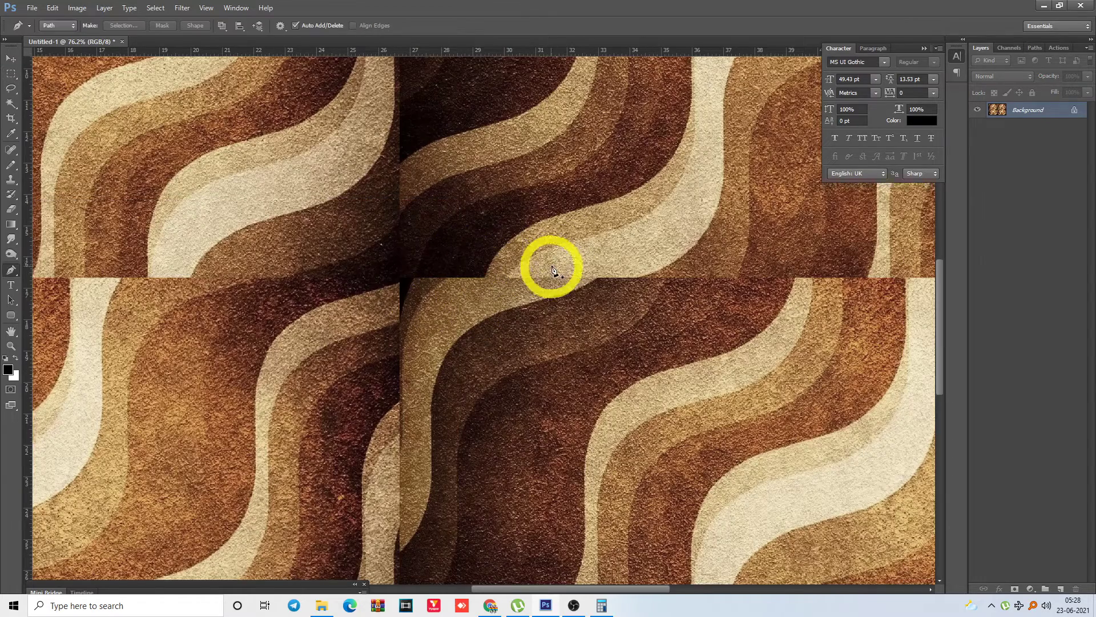
scroll(490, 306, "down", 1)
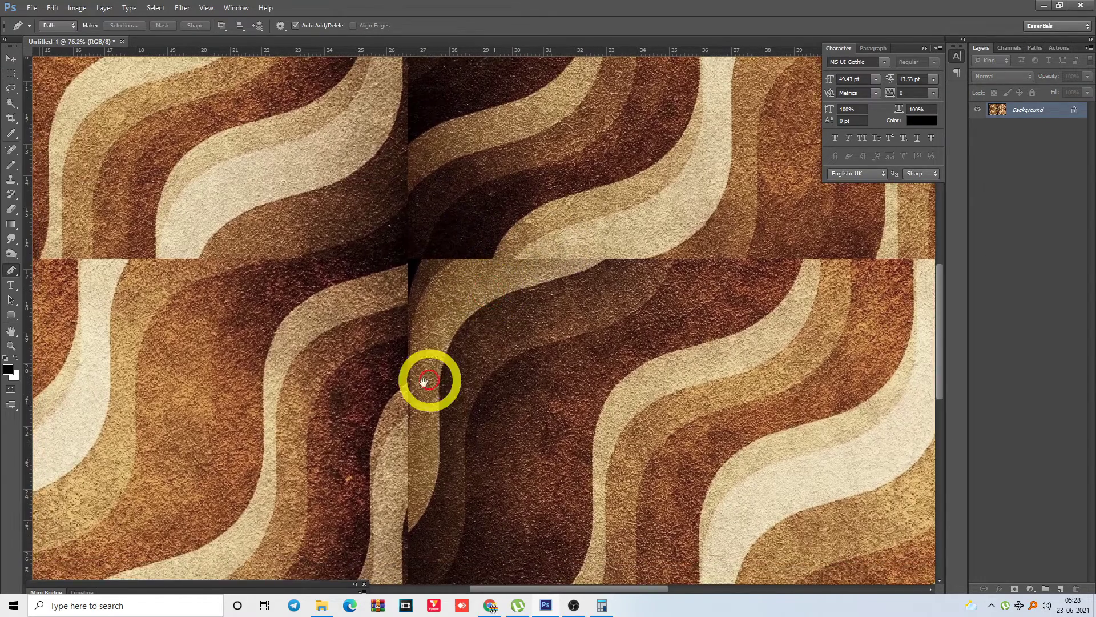
left_click(379, 427)
left_click_drag(447, 268, 626, 196)
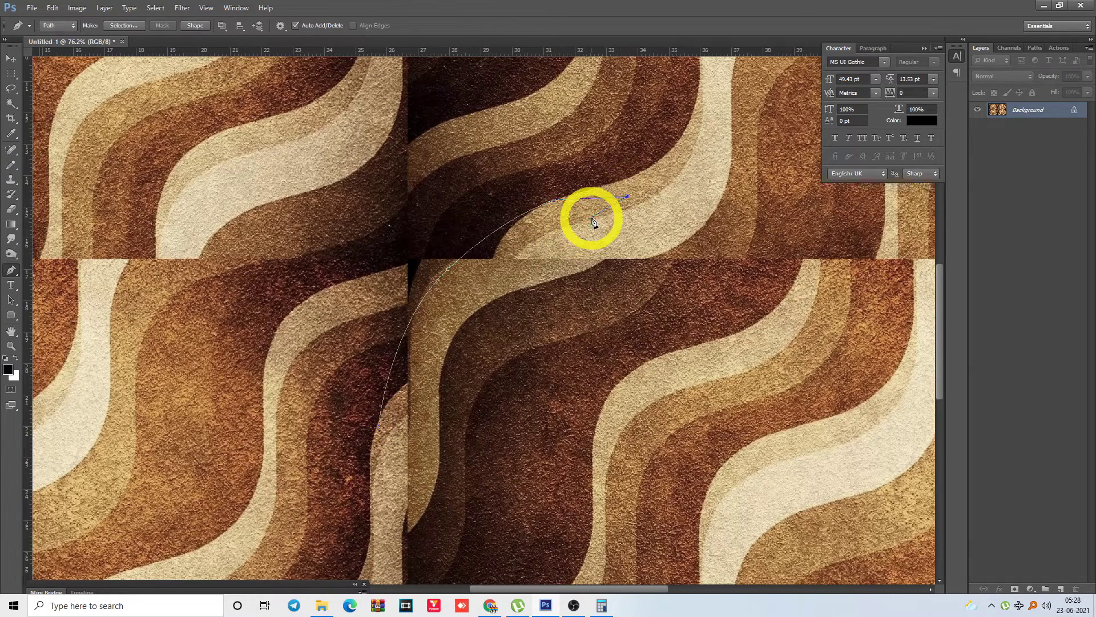
left_click(591, 217)
left_click_drag(480, 283, 435, 325)
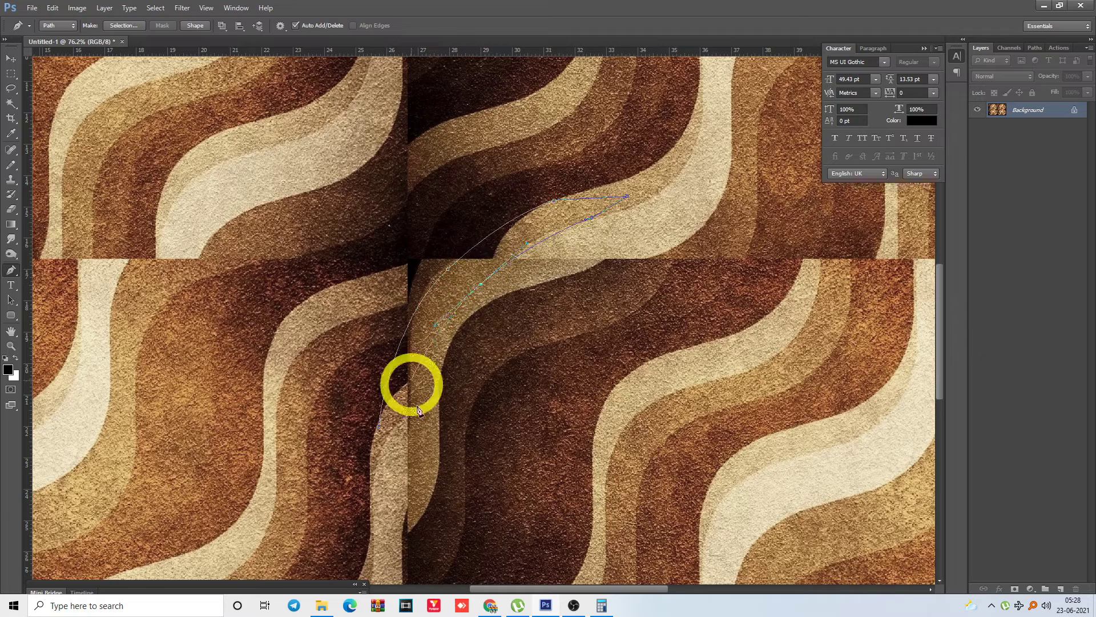
left_click_drag(375, 457, 373, 503)
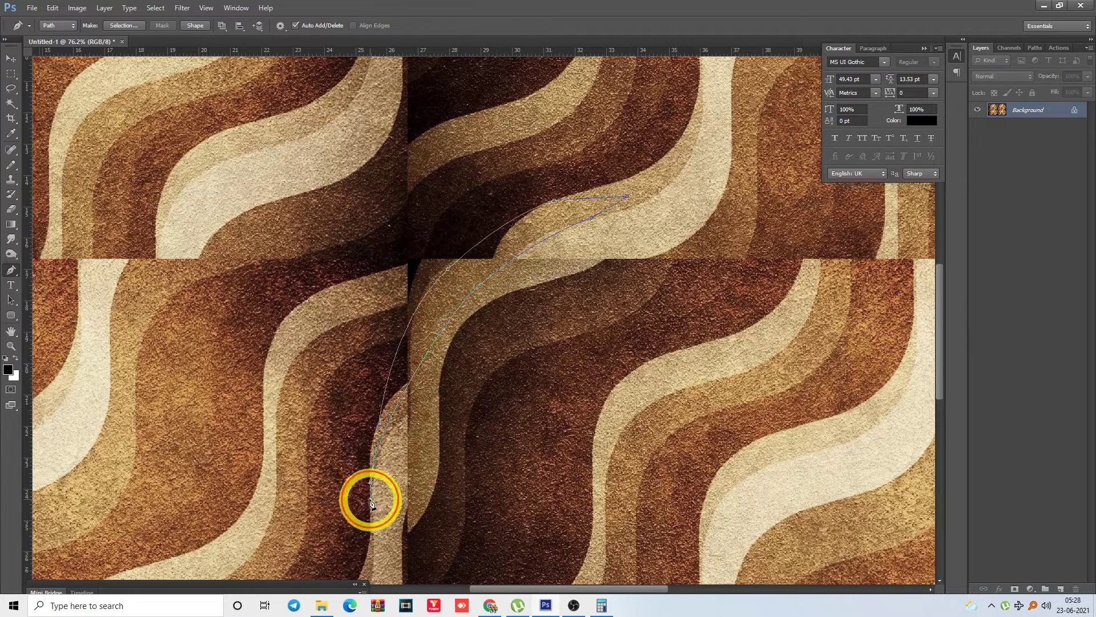
left_click_drag(378, 425, 387, 407)
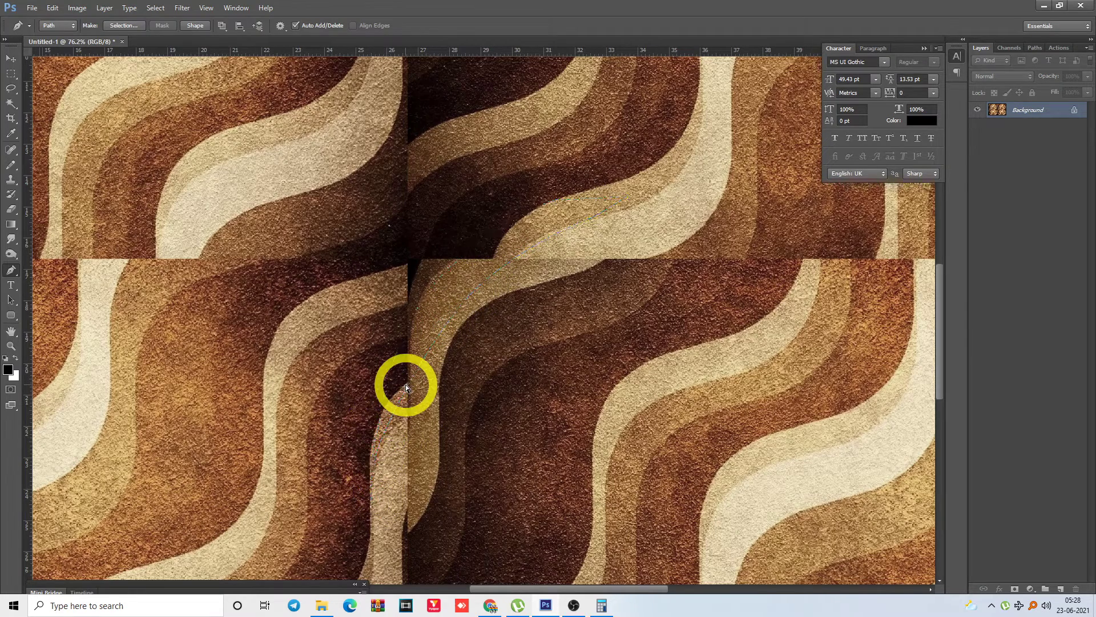
key("ctrl+Return")
Clone the tan stripe texture through the curved selection with the 250 px Clone Stamp brush, and deselect
key("s")
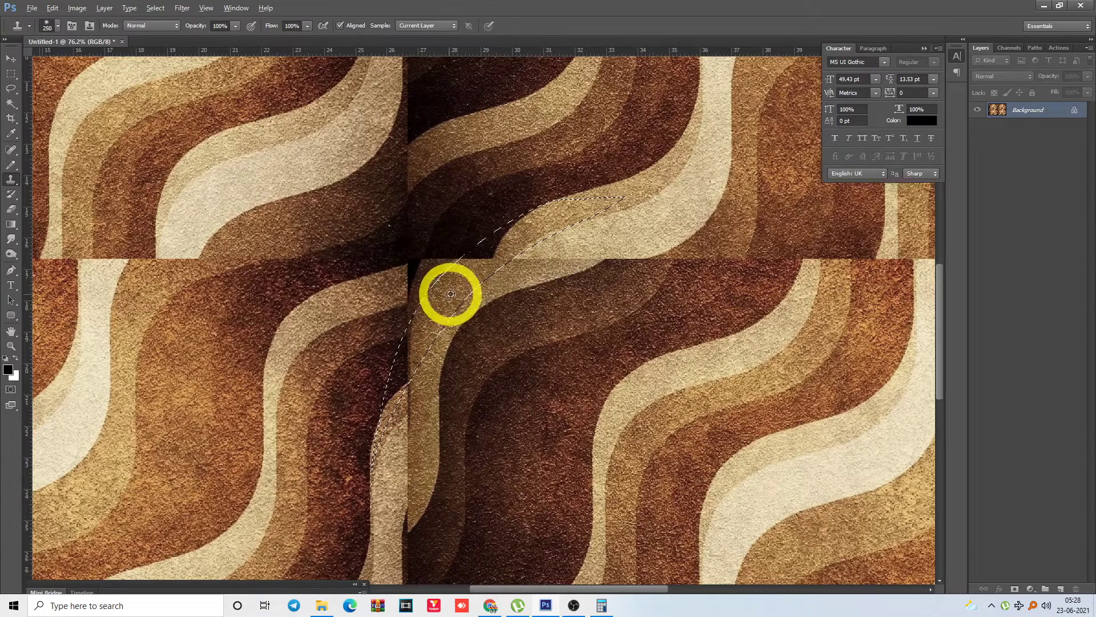
left_click(451, 293, "alt")
left_click(481, 257)
left_click(500, 244)
left_click(530, 224)
left_click(519, 221)
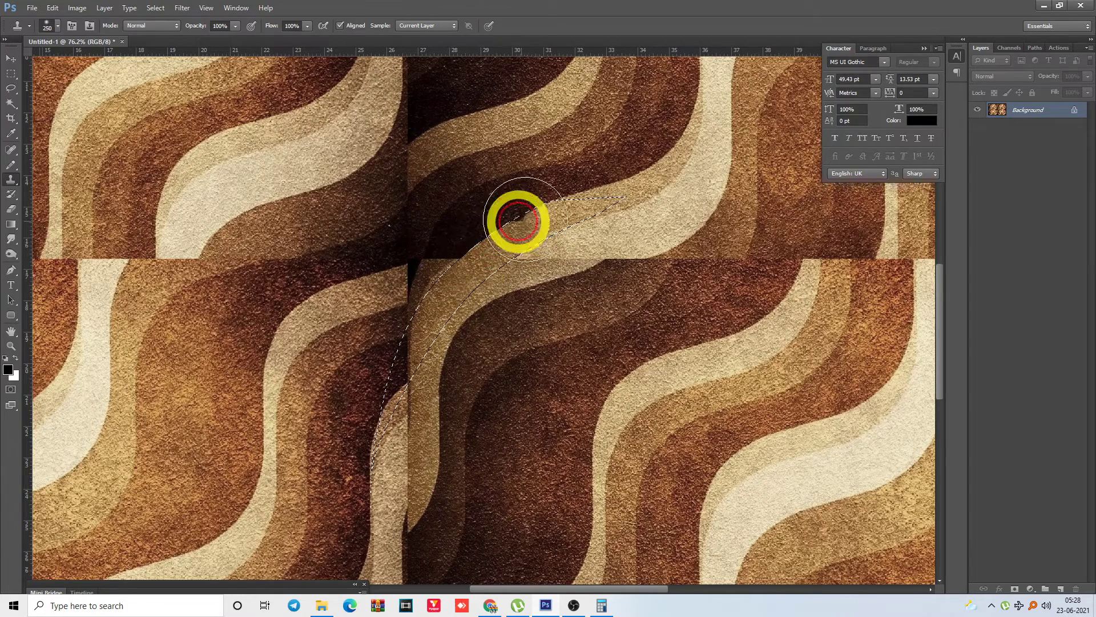
mouse_move(518, 221)
left_mouse_down()
mouse_move(411, 340)
mouse_move(418, 348)
mouse_move(391, 409)
left_mouse_up()
key("ctrl+d")
Trace a curved band along the upper-left edge of the new tan stripe and turn the path into a selection
key("ctrl+minus")
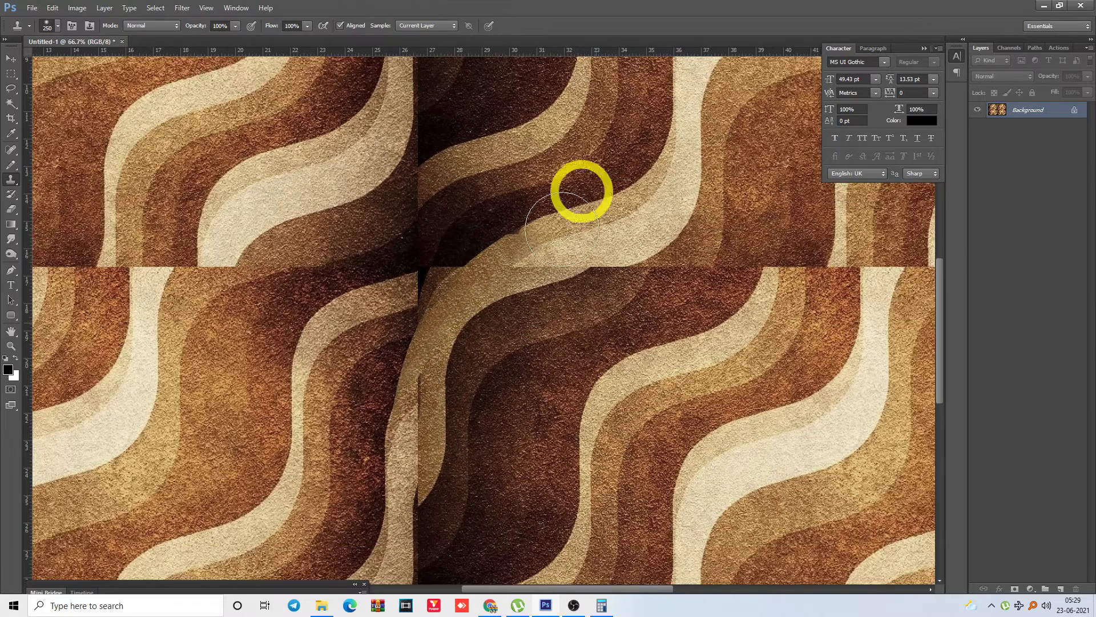
scroll(513, 240, "right", 1)
key("p")
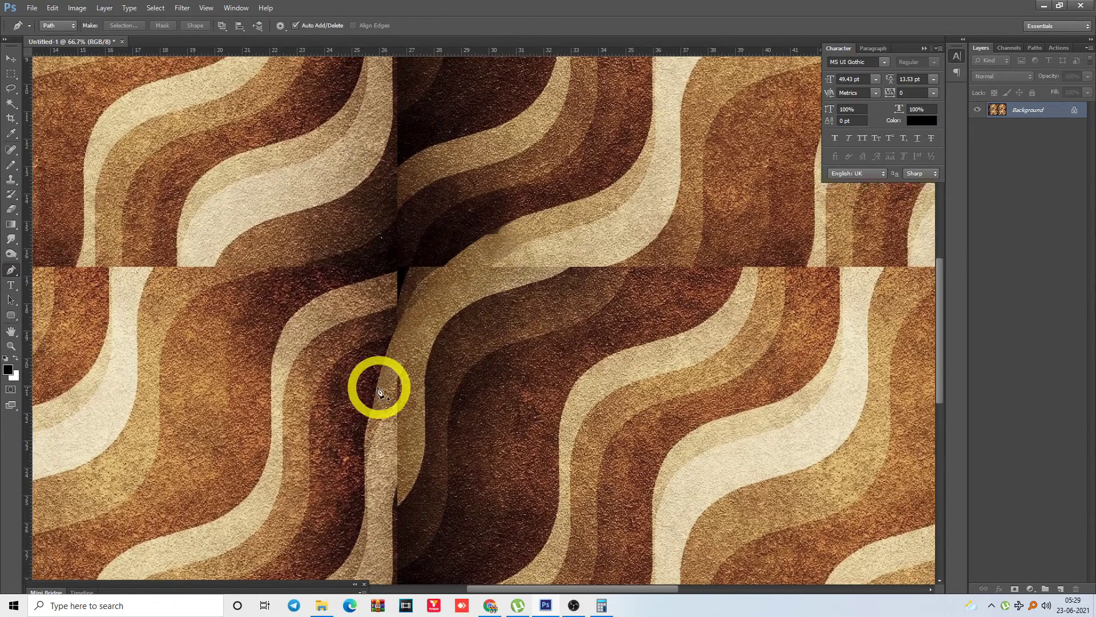
left_click(373, 394)
left_click_drag(431, 280, 472, 244)
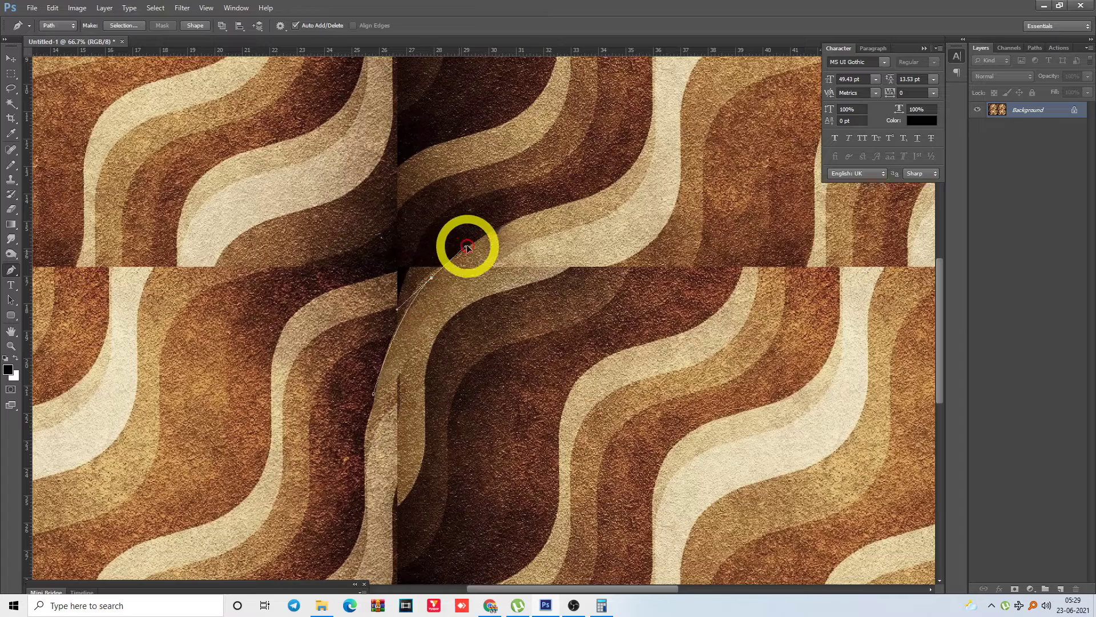
left_click(517, 219)
left_click(542, 197)
left_click_drag(432, 225, 396, 246)
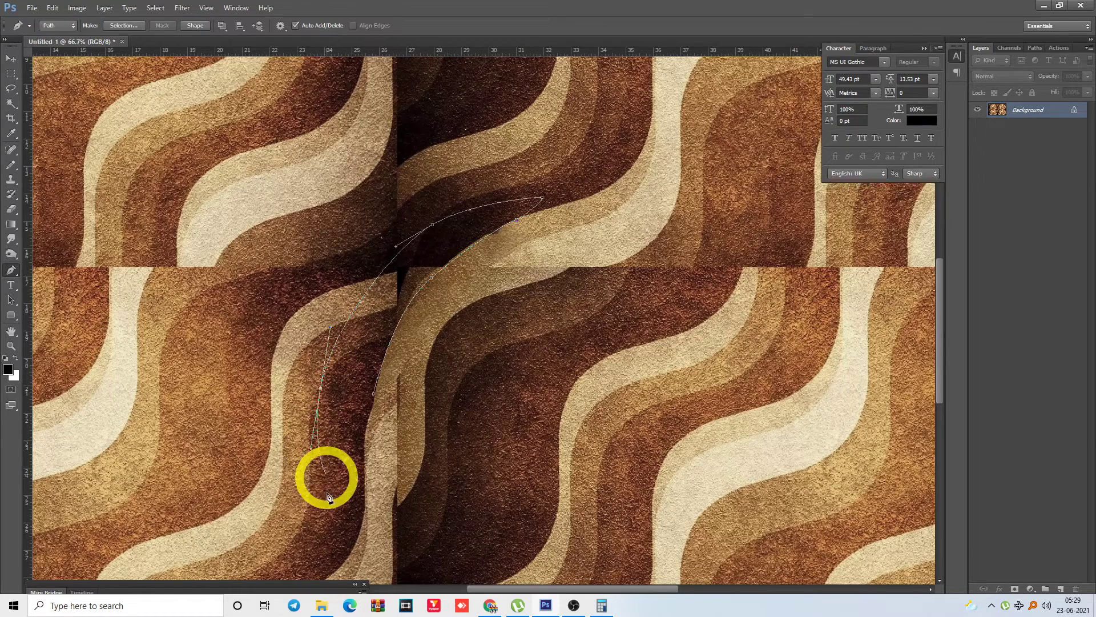
left_click_drag(328, 497, 344, 493)
left_click_drag(373, 394, 383, 382)
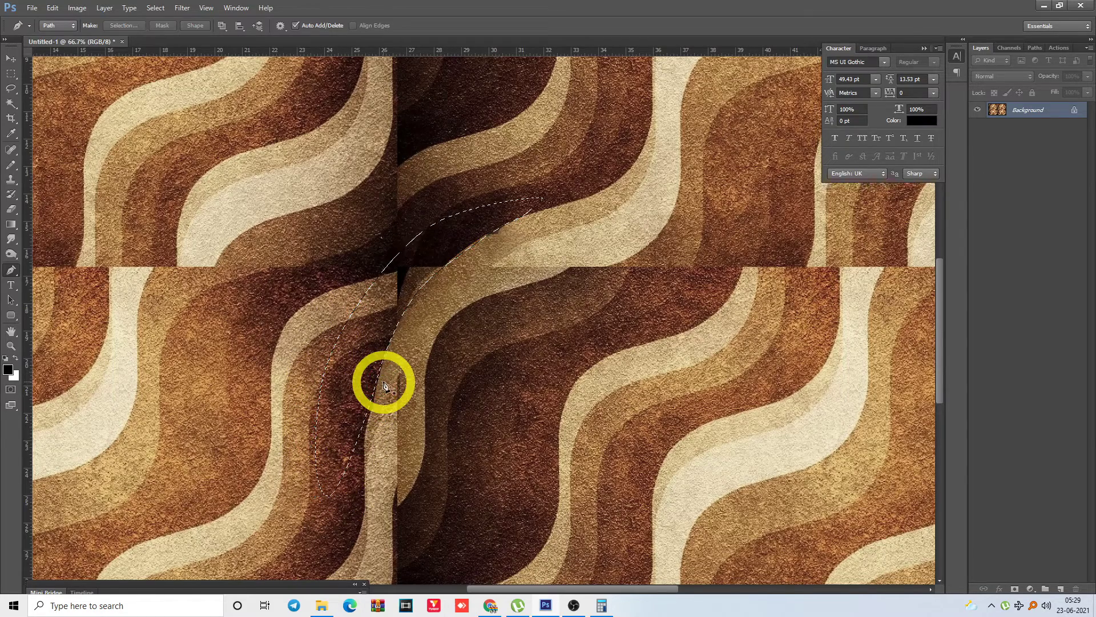
Clone reddish-brown texture along the selected band up to the tan stripe's edge, and clear the selection
key("s")
left_click(354, 347, "alt")
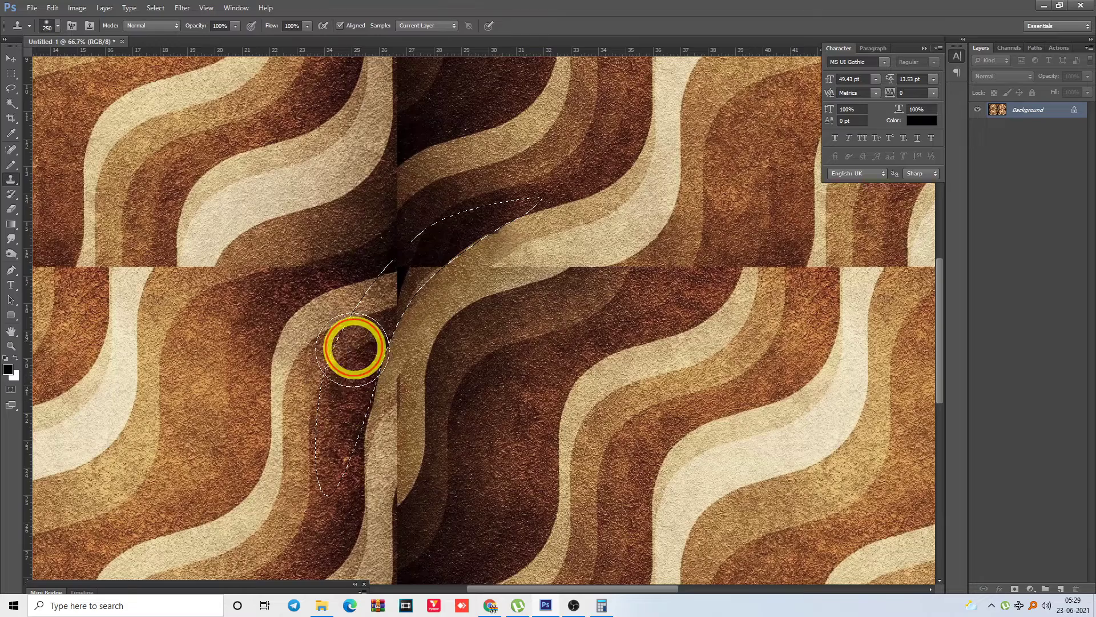
mouse_move(354, 347)
left_mouse_down()
mouse_move(389, 287)
mouse_move(418, 274)
mouse_move(420, 292)
mouse_move(374, 322)
mouse_move(422, 268)
mouse_move(391, 309)
mouse_move(449, 295)
mouse_move(445, 250)
mouse_move(482, 230)
left_mouse_up()
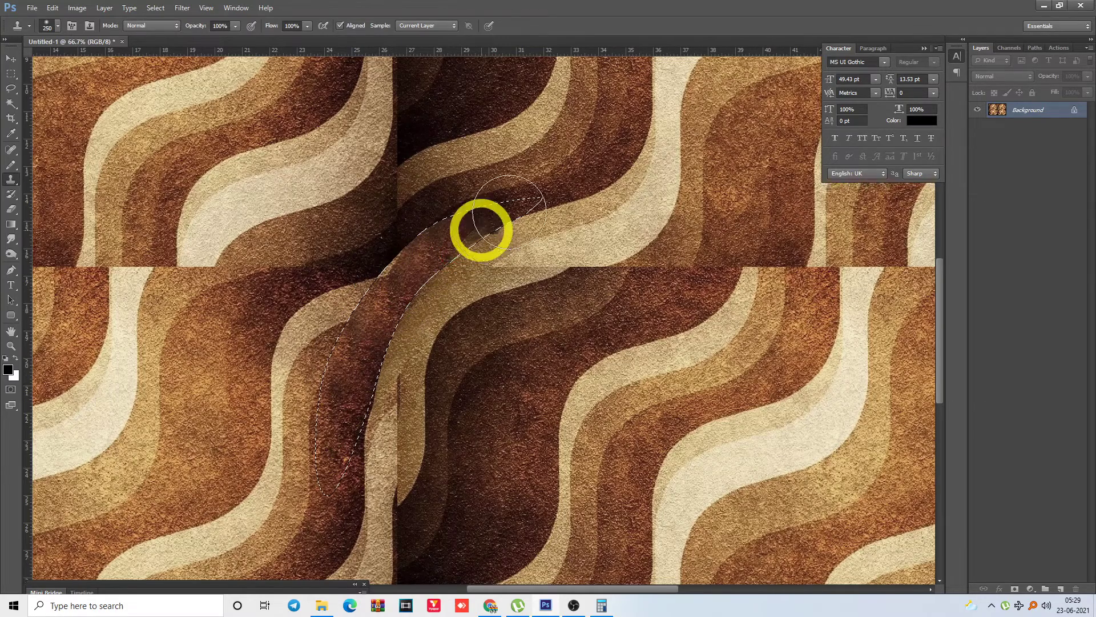
key("ctrl+d")
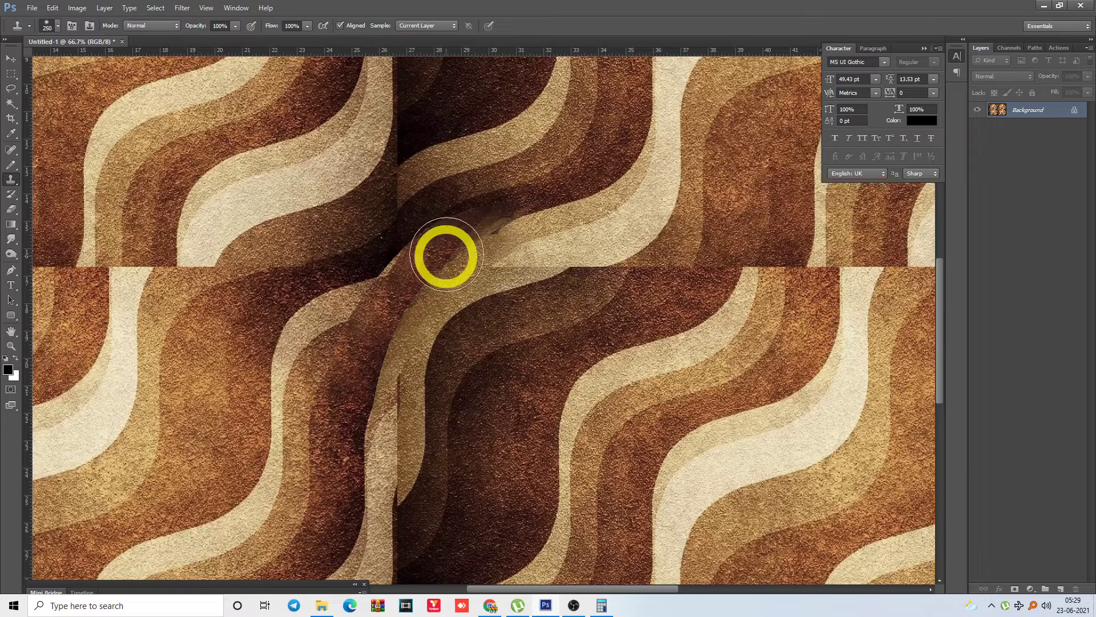
left_click(436, 255, "alt")
left_click_drag(468, 234, 510, 228)
key("ctrl+d")
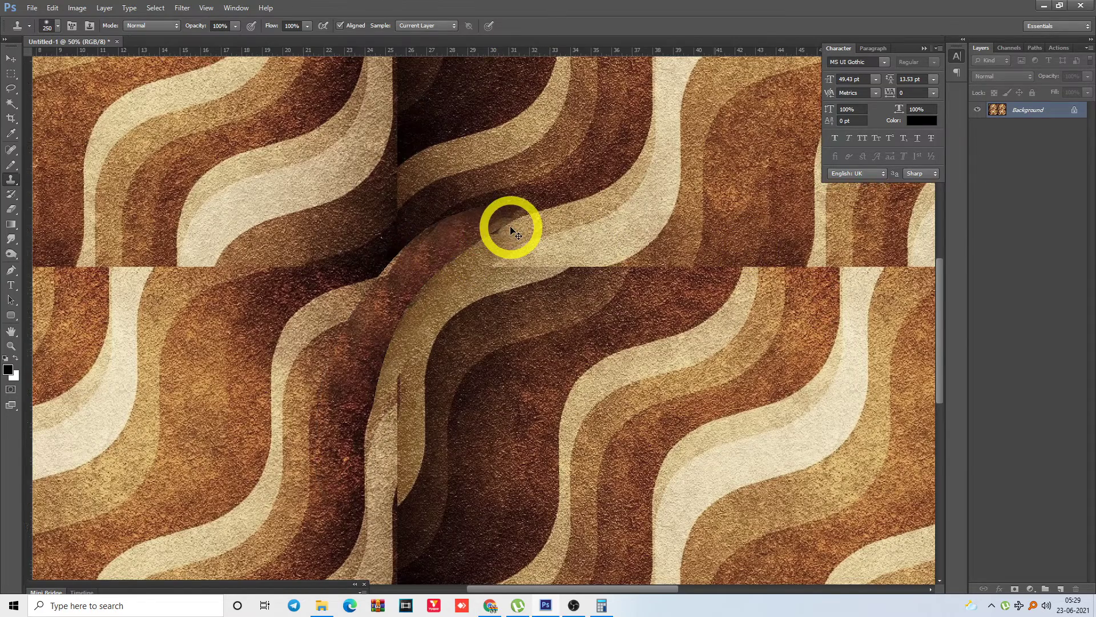
Draw a pen path extending the upper-right tile's tan stripe across the vertical seam into the upper-left tile, and load it as a selection
key("ctrl+minus")
key("p")
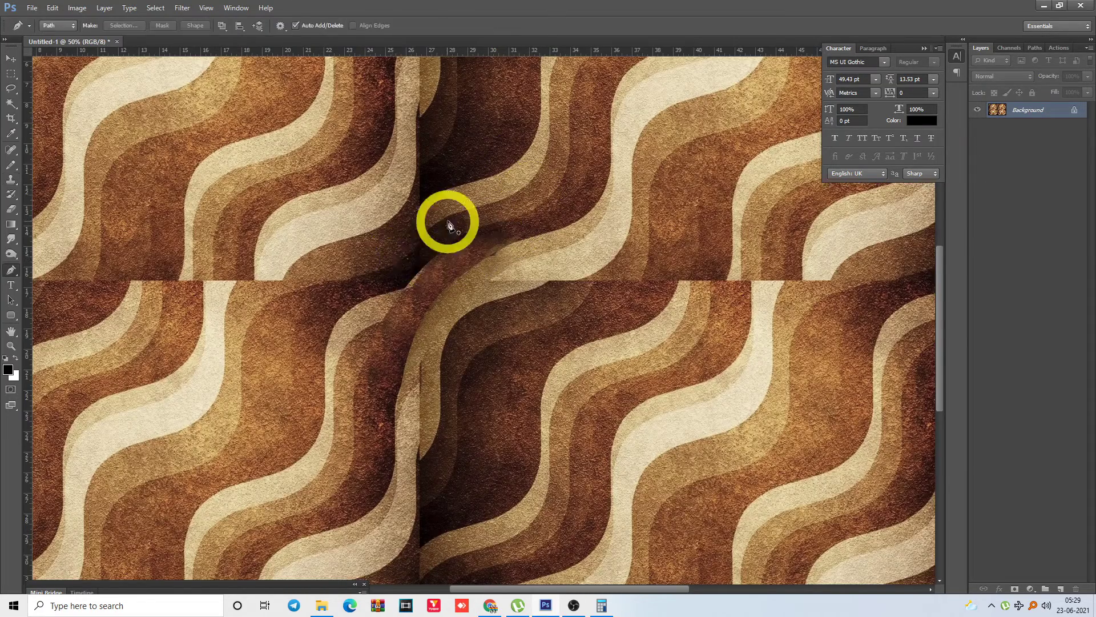
left_click(497, 173)
left_click_drag(372, 260, 374, 257)
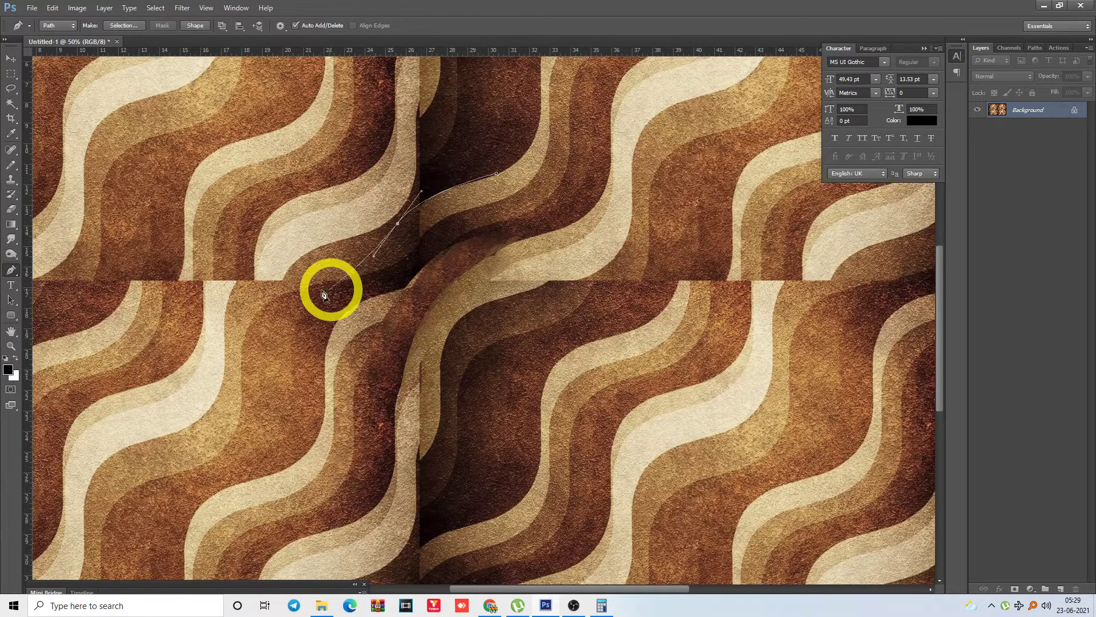
left_click(269, 308)
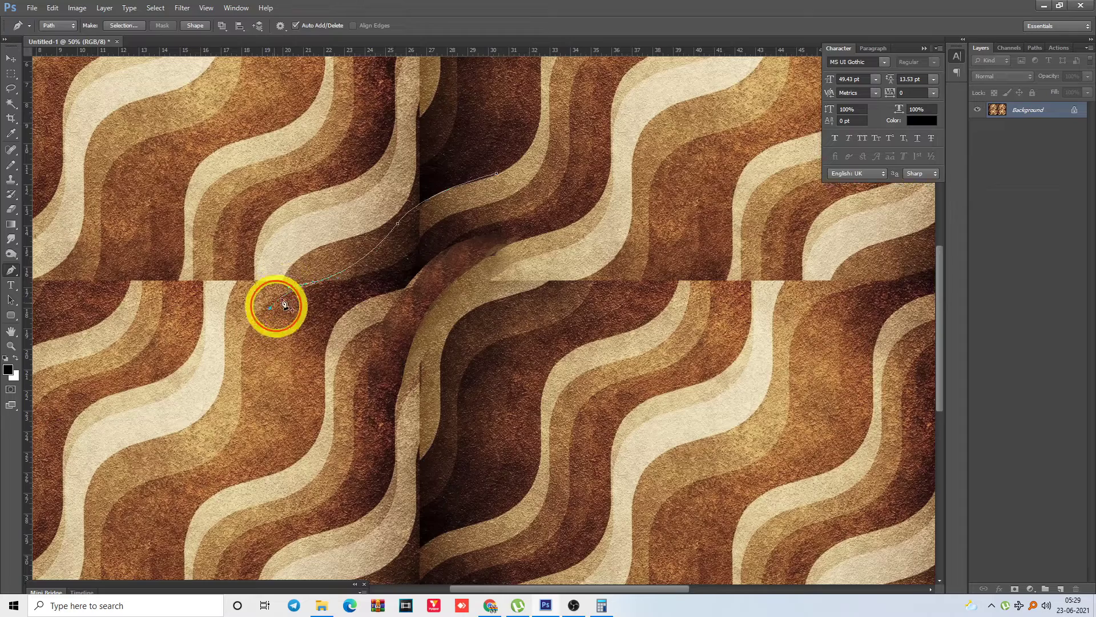
left_click_drag(368, 276, 394, 271)
left_click_drag(426, 233, 519, 180)
left_click(507, 172)
key("ctrl+Return")
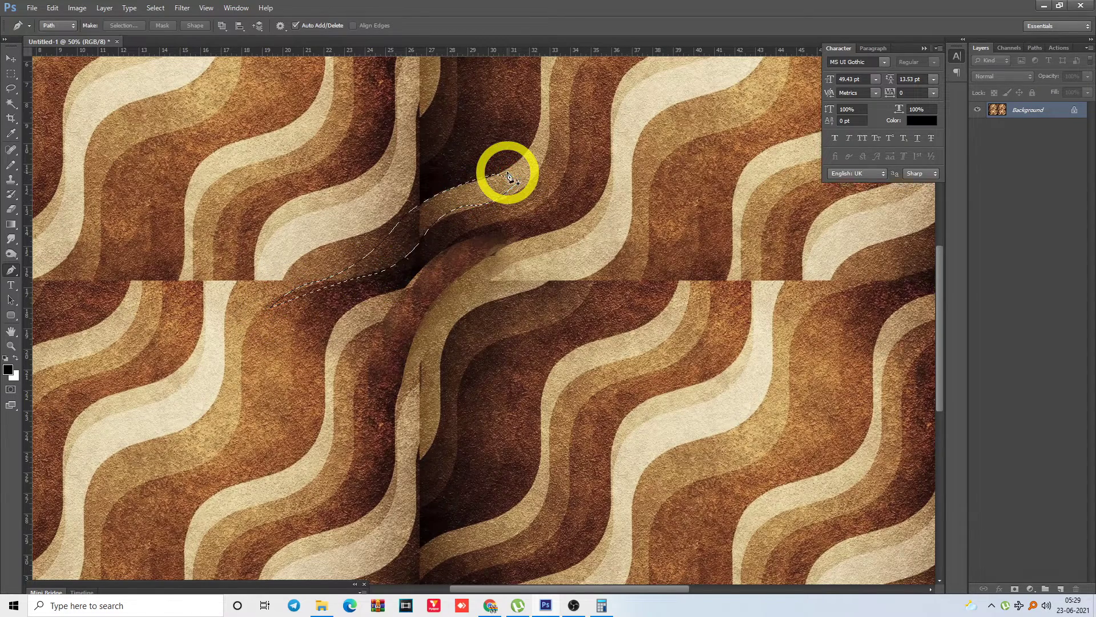
Clone the tan stripe texture from the upper-right tile across the vertical seam inside the selection
key("s")
left_click(450, 199, "alt")
left_click(416, 218)
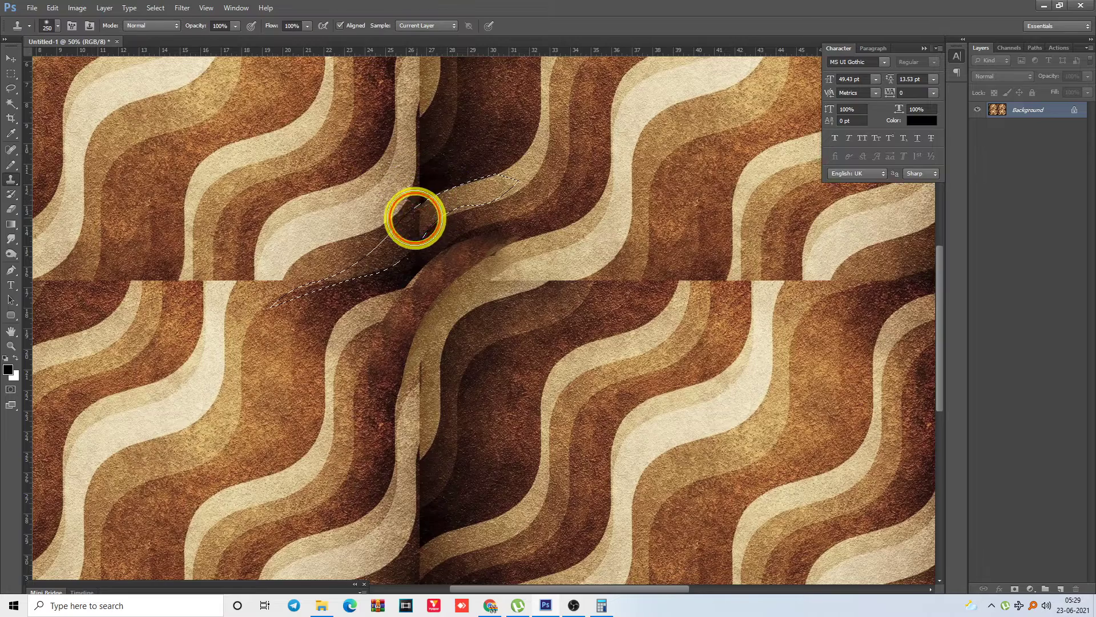
mouse_move(415, 230)
left_mouse_down()
mouse_move(436, 211)
mouse_move(396, 256)
mouse_move(410, 255)
mouse_move(323, 287)
mouse_move(457, 191)
mouse_move(402, 223)
mouse_move(381, 258)
mouse_move(447, 204)
mouse_move(420, 210)
mouse_move(412, 217)
mouse_move(429, 207)
mouse_move(411, 240)
mouse_move(499, 202)
mouse_move(391, 204)
mouse_move(503, 284)
left_mouse_up()
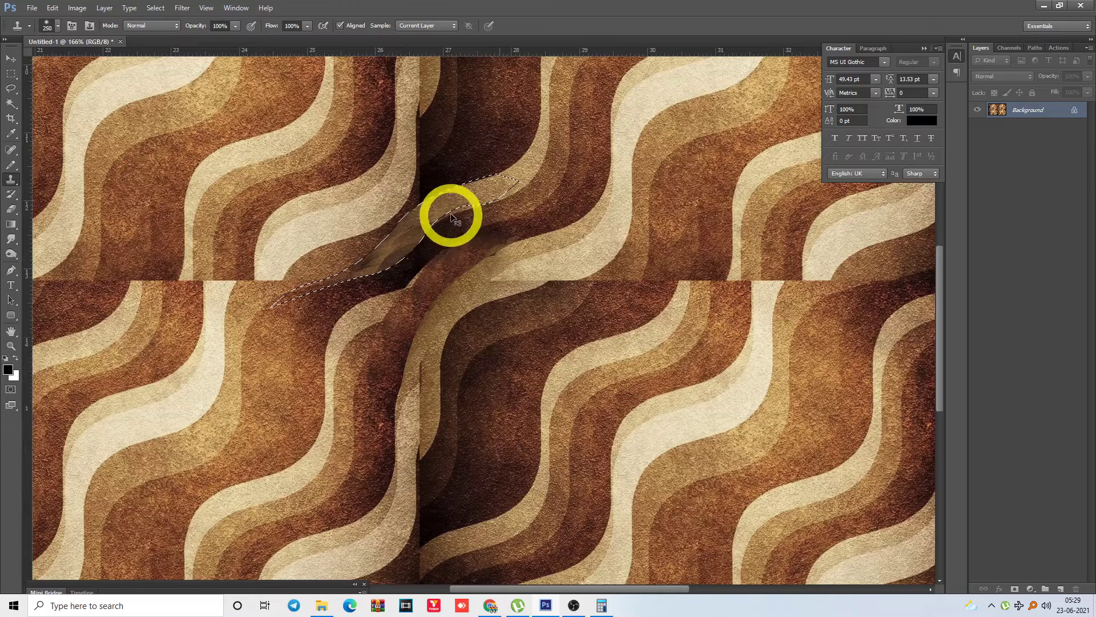
Reduce the Clone Stamp brush to 90 px, touch up the extended tan stripe near the vertical seam, and deselect
key("bracketleft")
key("bracketleft")
key("bracketleft")
key("bracketleft")
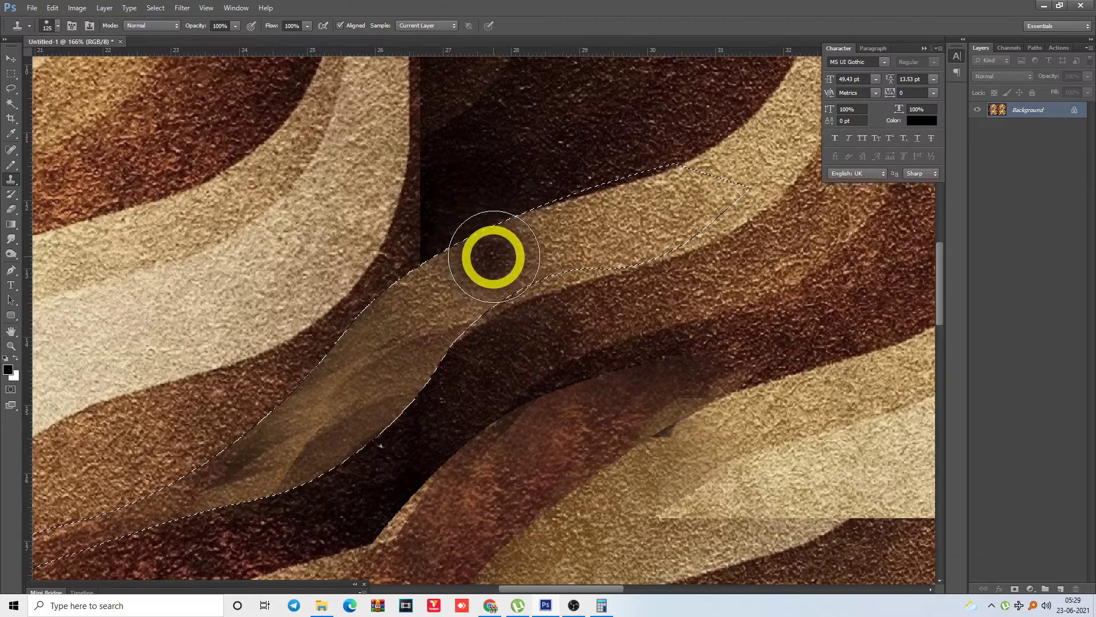
key("bracketleft")
key("bracketleft")
mouse_move(487, 267)
left_mouse_down()
mouse_move(354, 377)
mouse_move(366, 355)
mouse_move(421, 370)
mouse_move(421, 312)
mouse_move(389, 302)
mouse_move(428, 308)
mouse_move(401, 408)
mouse_move(453, 287)
mouse_move(506, 256)
mouse_move(561, 176)
mouse_move(514, 260)
mouse_move(519, 286)
mouse_move(429, 341)
mouse_move(477, 288)
mouse_move(421, 331)
mouse_move(374, 330)
mouse_move(357, 344)
mouse_move(447, 310)
mouse_move(498, 265)
mouse_move(514, 279)
mouse_move(578, 205)
mouse_move(601, 149)
mouse_move(532, 239)
mouse_move(529, 261)
mouse_move(585, 200)
mouse_move(530, 224)
mouse_move(494, 304)
mouse_move(531, 266)
left_mouse_up()
left_click(561, 176, "alt")
key("ctrl+d")
Inspect the retouched stripes around the central seam junction, both close up and within the whole tiled canvas
key("ctrl+minus")
key("ctrl+minus")
key("ctrl+minus")
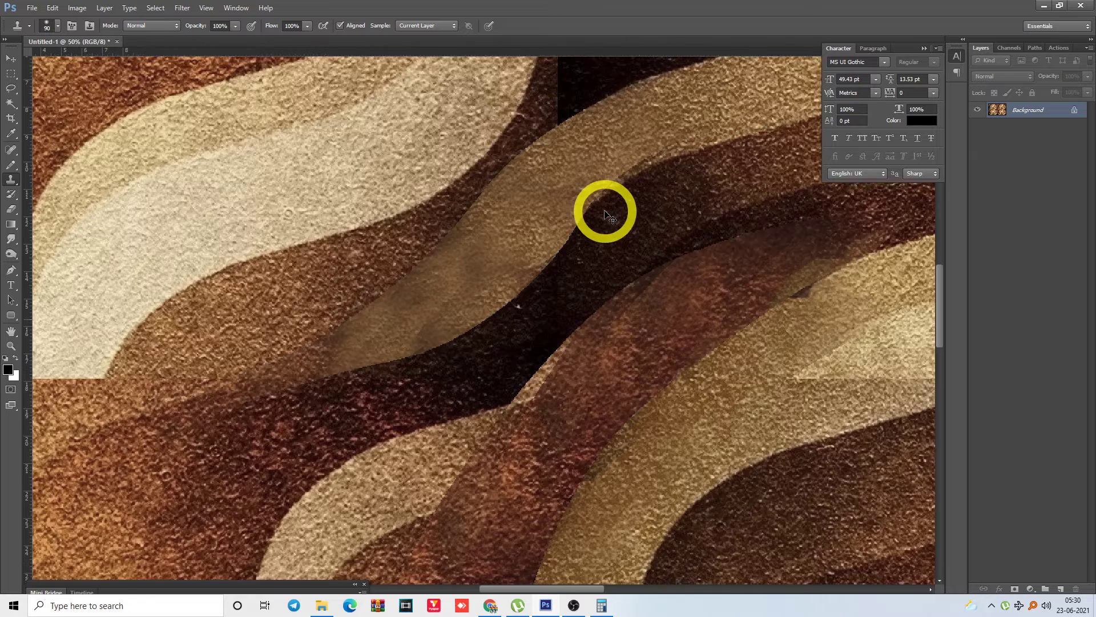
key("ctrl+minus")
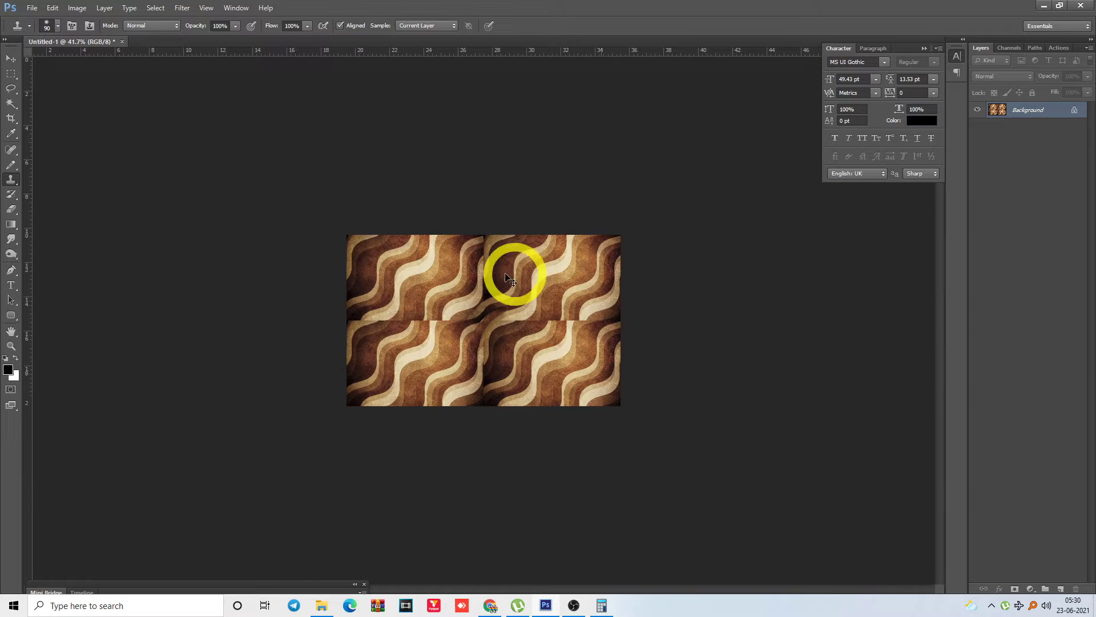
key("p")
key("ctrl+plus")
key("ctrl+plus")
key("ctrl+plus")
key("ctrl+plus")
key("ctrl+plus")
key("ctrl+plus")
key("ctrl+plus")
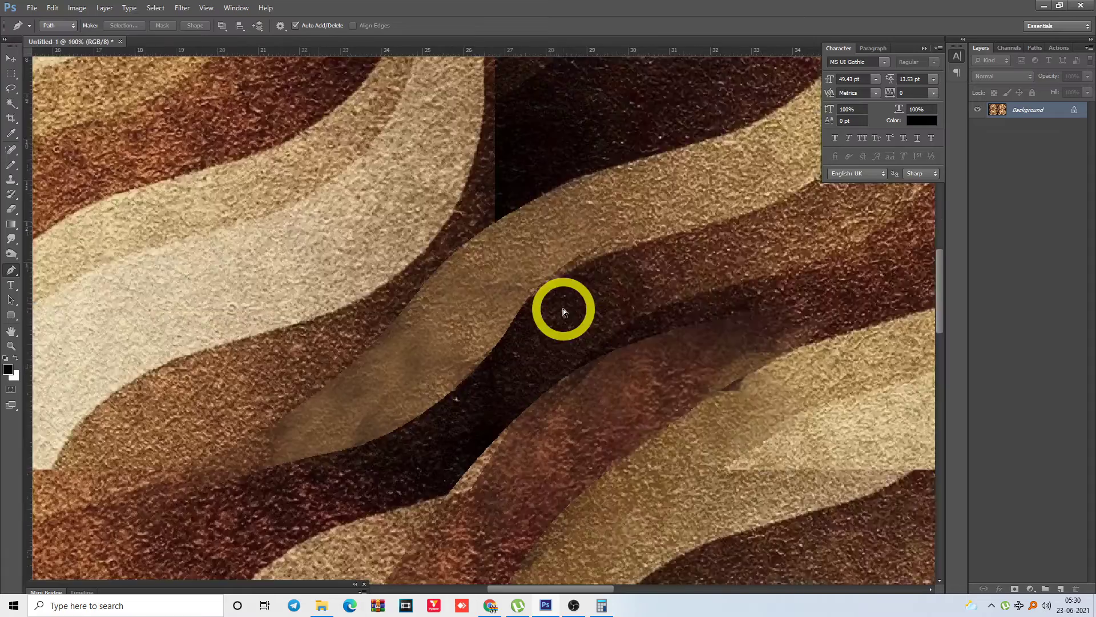
key("ctrl+minus")
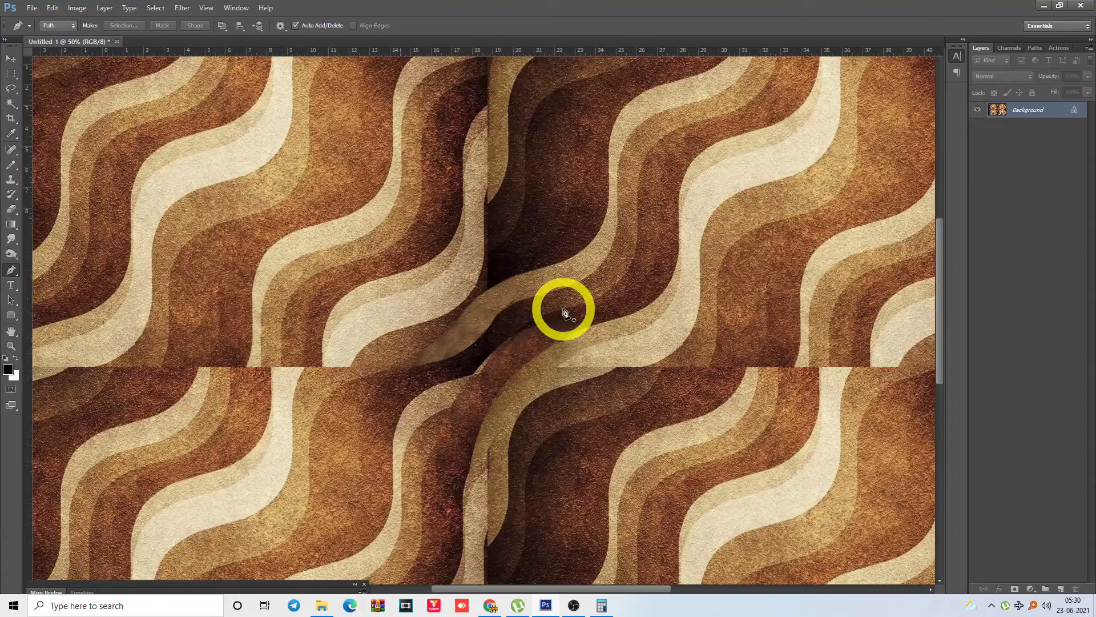
Crop the canvas to 50 percent width and 50 percent height, anchored at the centre
key("Tab")
key("ctrl+alt+c")
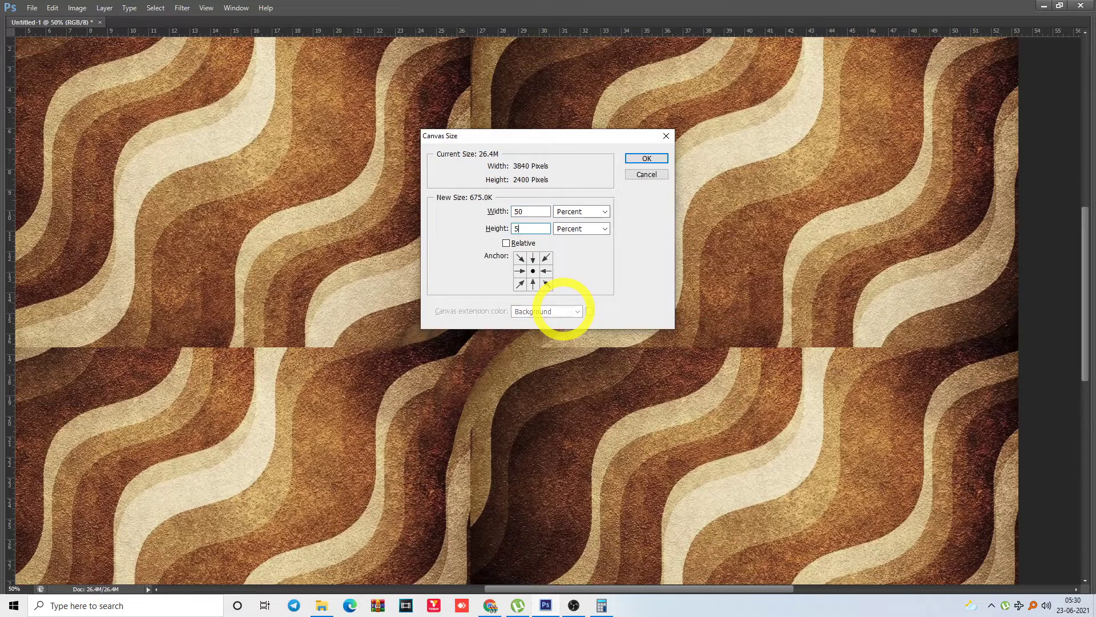
key("Return")
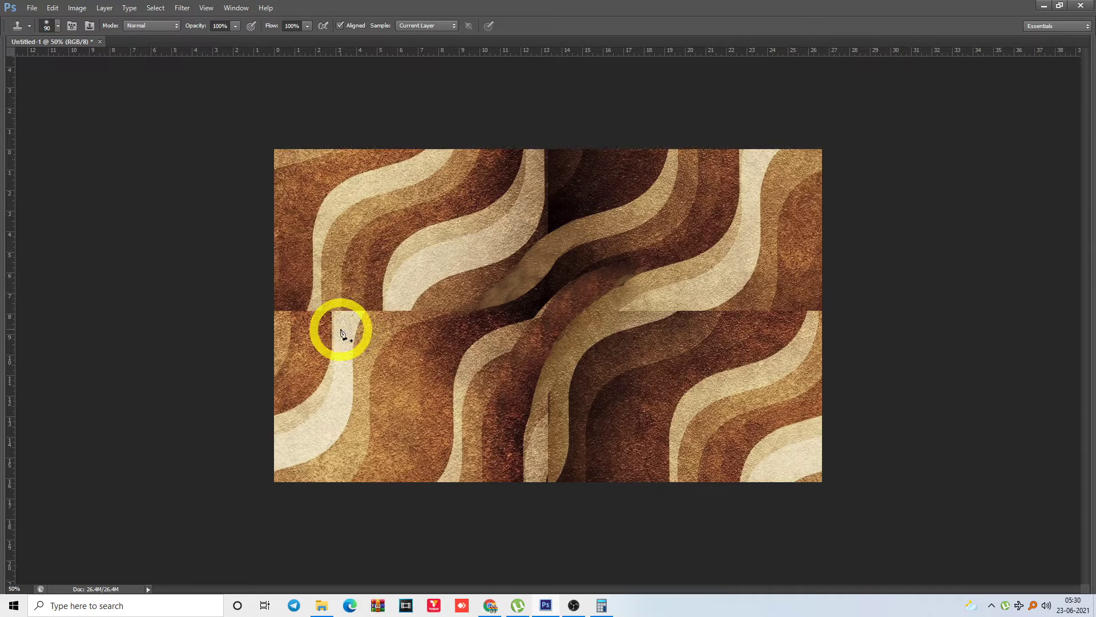
Draw a closed pen path continuing the upper-left tile's cream stripe across the horizontal seam into the lower-left tile, and load it as a selection
key("p")
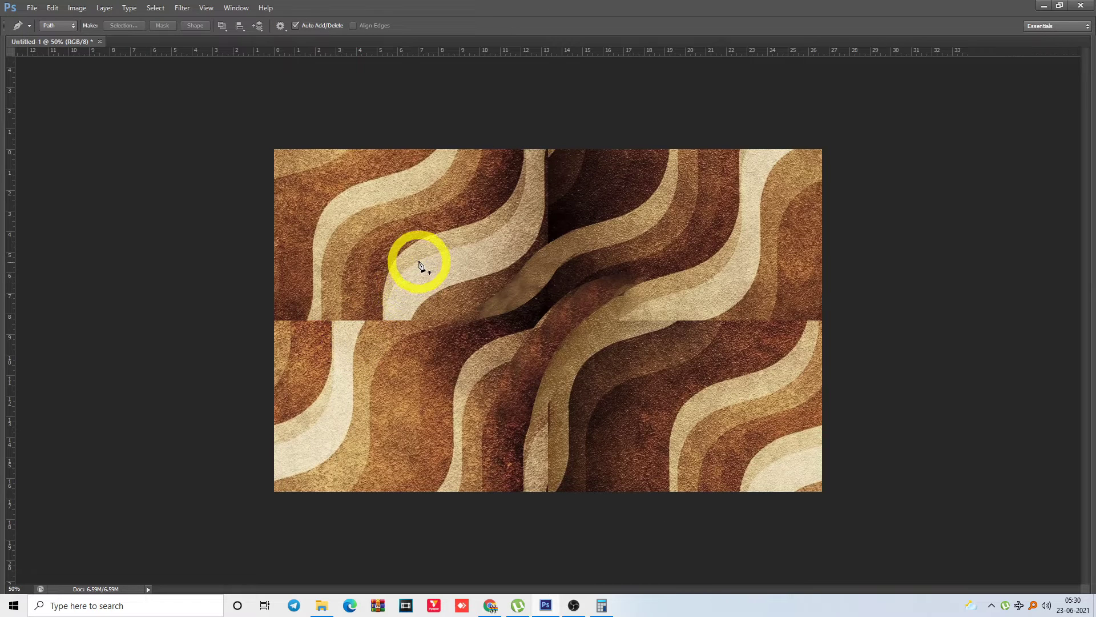
left_click(420, 260)
left_click_drag(376, 342, 350, 372)
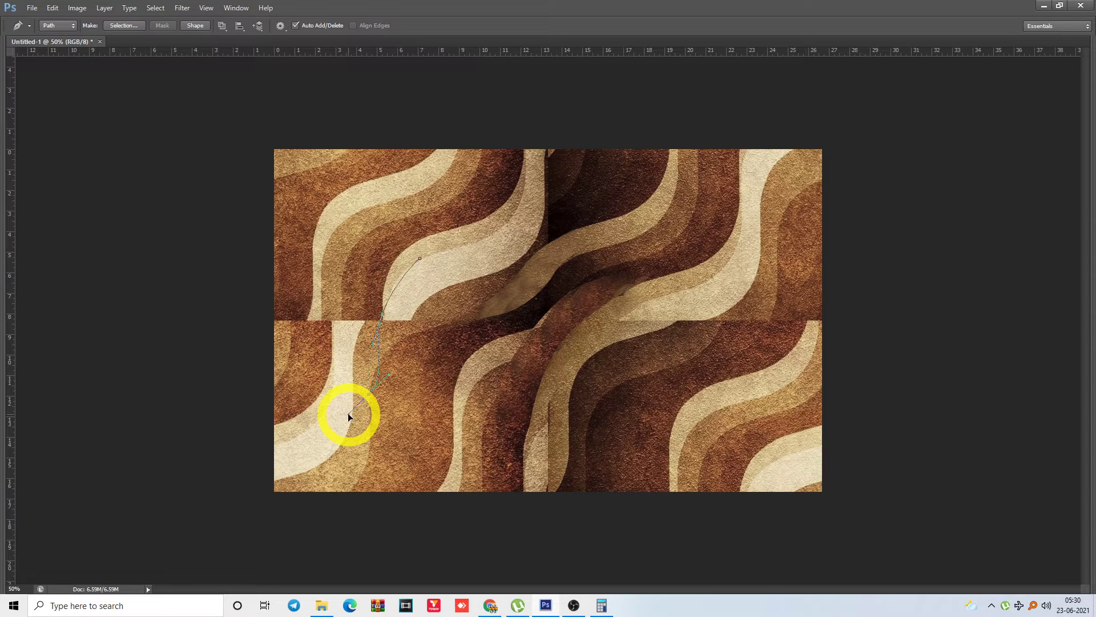
left_click_drag(348, 414, 347, 413)
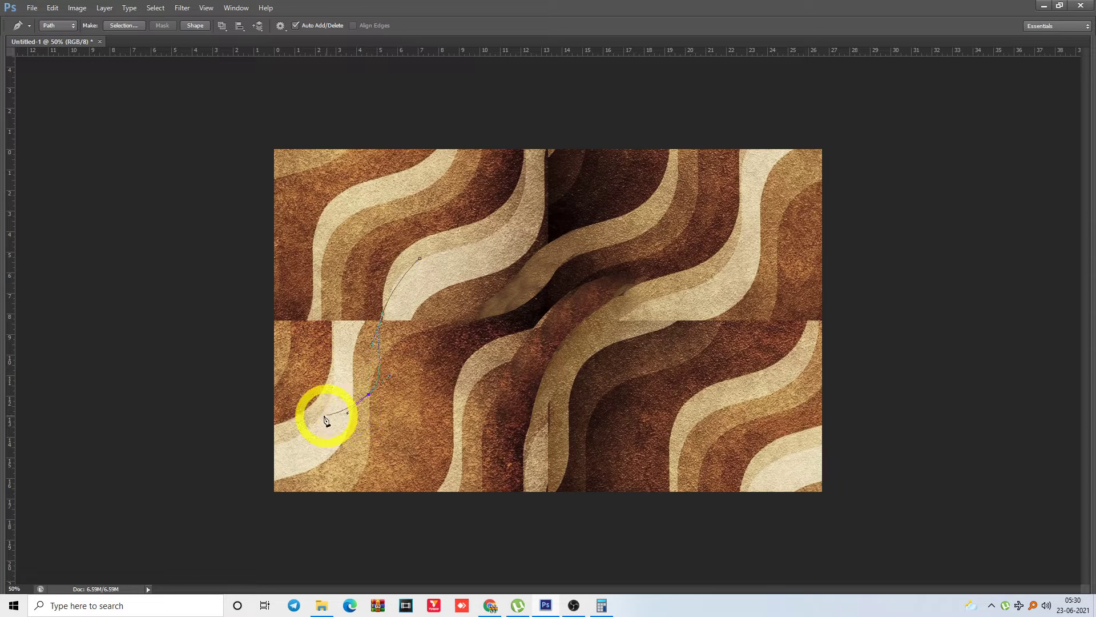
left_click(295, 476)
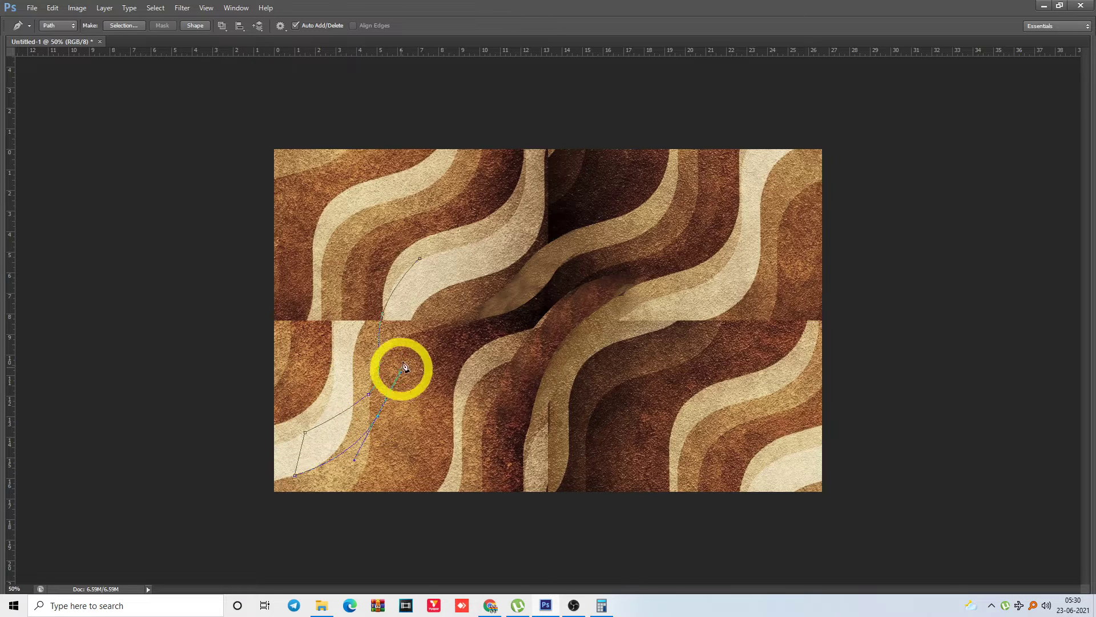
left_click_drag(403, 365, 421, 302)
left_click_drag(437, 282, 440, 280)
left_click_drag(458, 265, 458, 261)
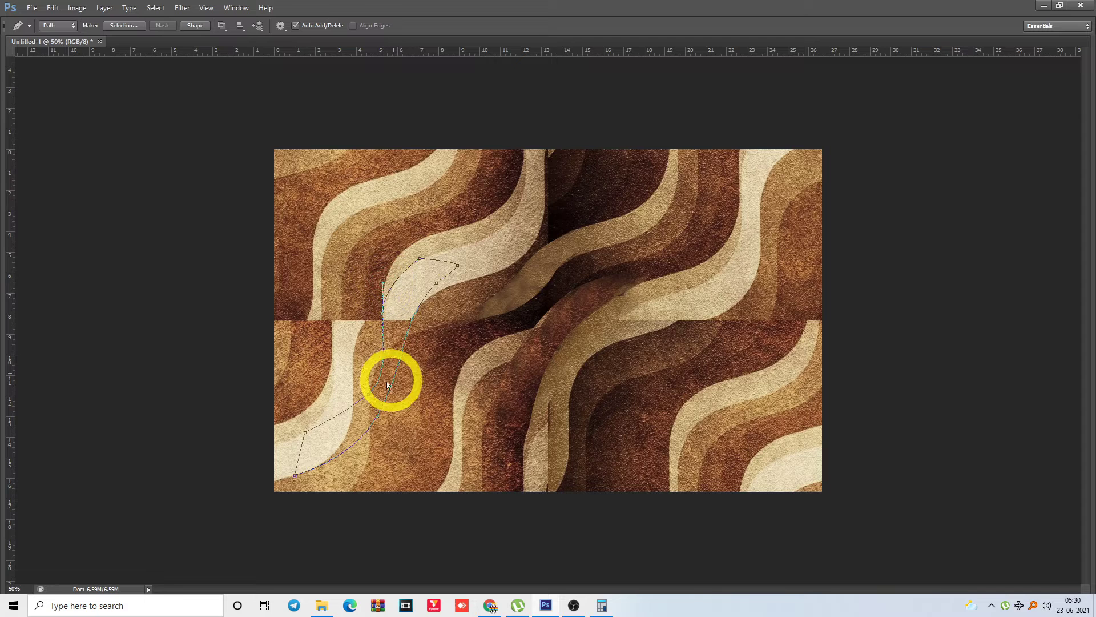
left_click(359, 391)
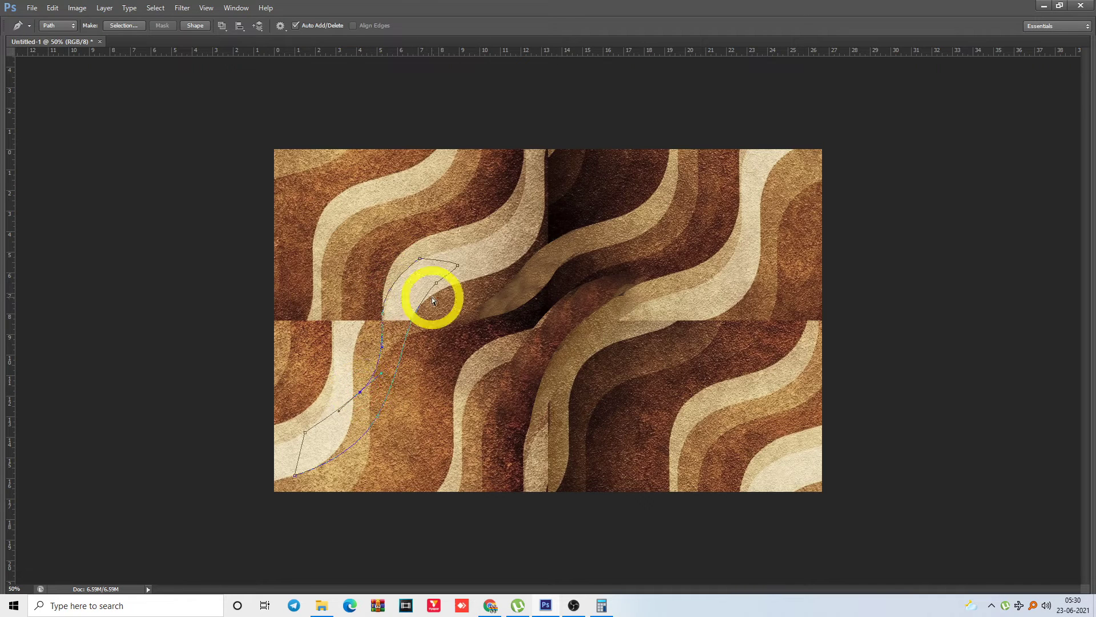
left_click_drag(269, 242, 553, 489)
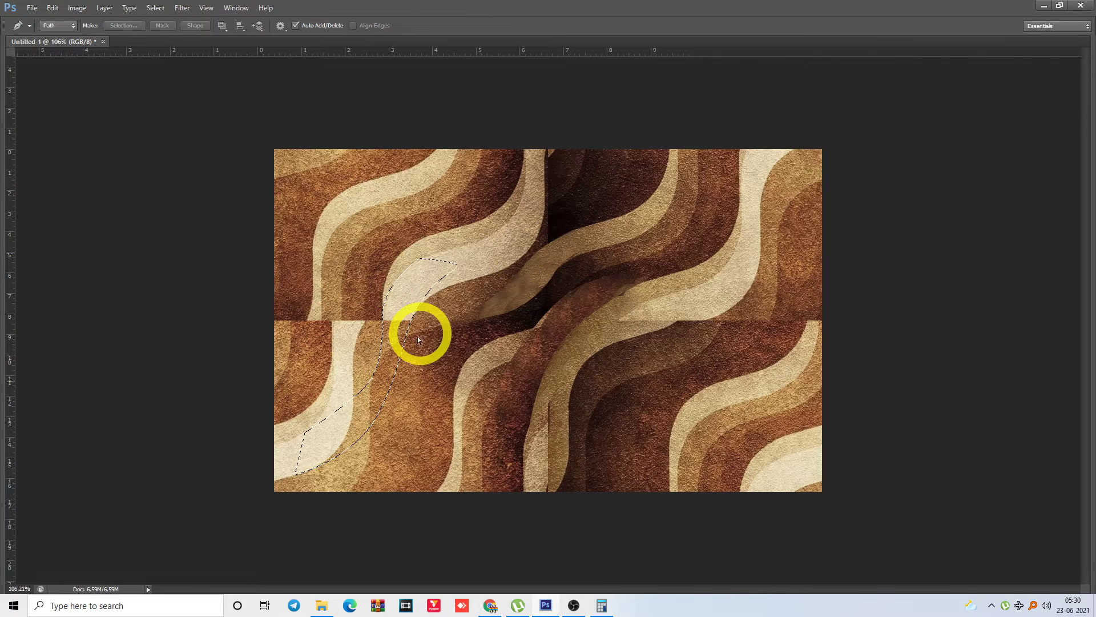
Clone the cream stripe texture across the horizontal seam inside the selection down to the lower-left cream stripe, and deselect
key("s")
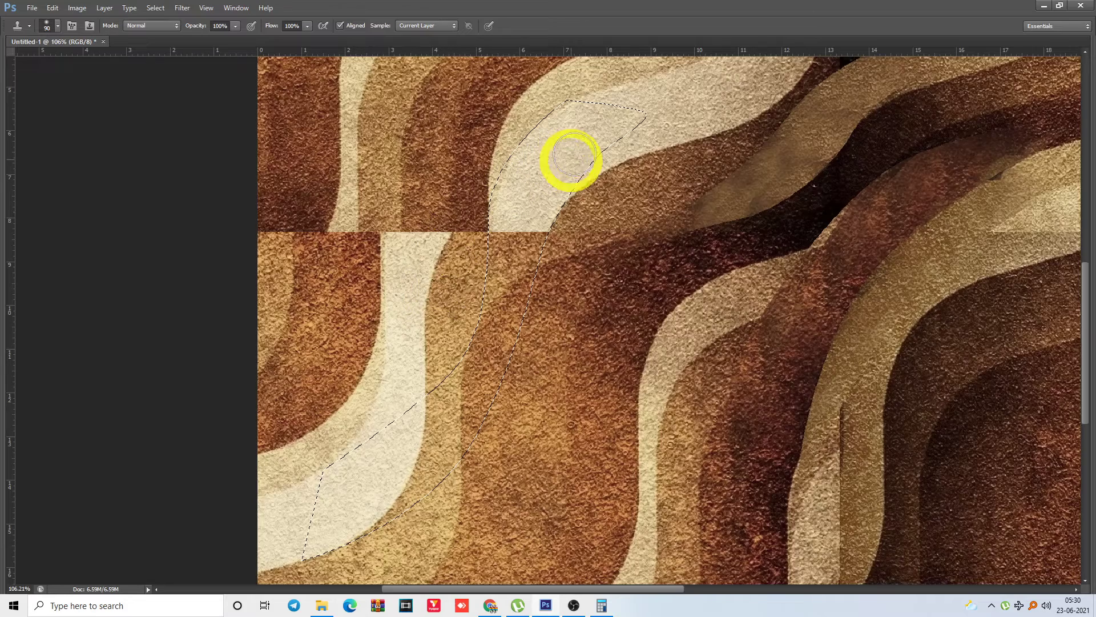
mouse_move(510, 235)
left_mouse_down()
mouse_move(529, 254)
mouse_move(506, 283)
mouse_move(529, 274)
mouse_move(528, 293)
mouse_move(504, 327)
mouse_move(506, 318)
mouse_move(481, 327)
mouse_move(475, 397)
mouse_move(529, 292)
mouse_move(526, 228)
mouse_move(482, 389)
mouse_move(514, 286)
mouse_move(443, 413)
mouse_move(452, 438)
mouse_move(495, 358)
mouse_move(465, 443)
mouse_move(433, 420)
mouse_move(455, 415)
left_mouse_up()
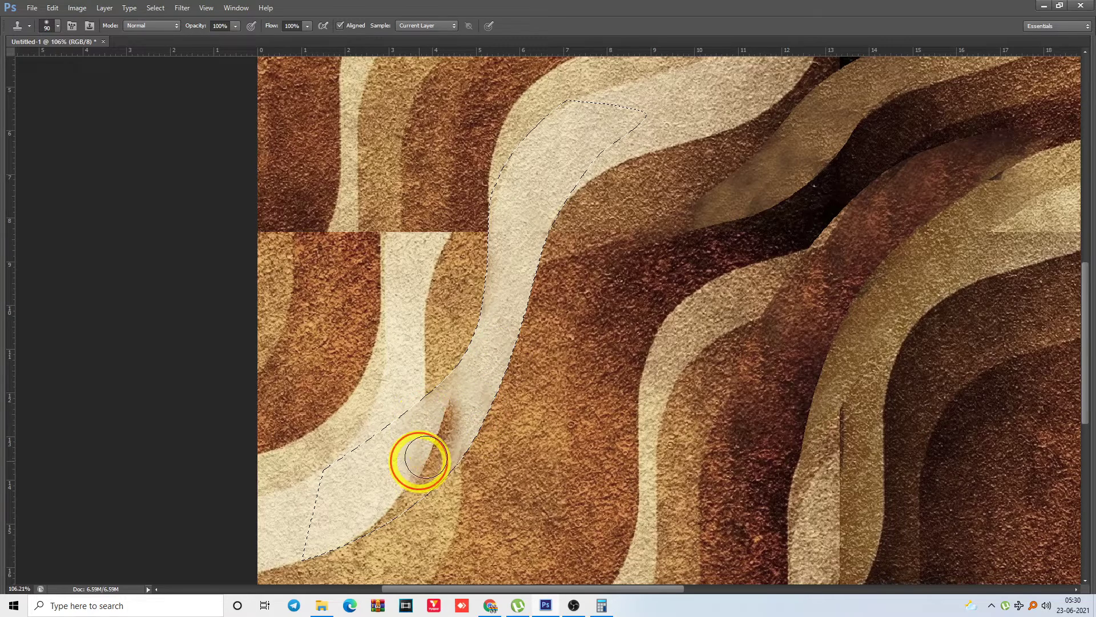
mouse_move(426, 457)
left_mouse_down()
mouse_move(458, 427)
mouse_move(377, 459)
mouse_move(396, 489)
mouse_move(385, 520)
left_mouse_up()
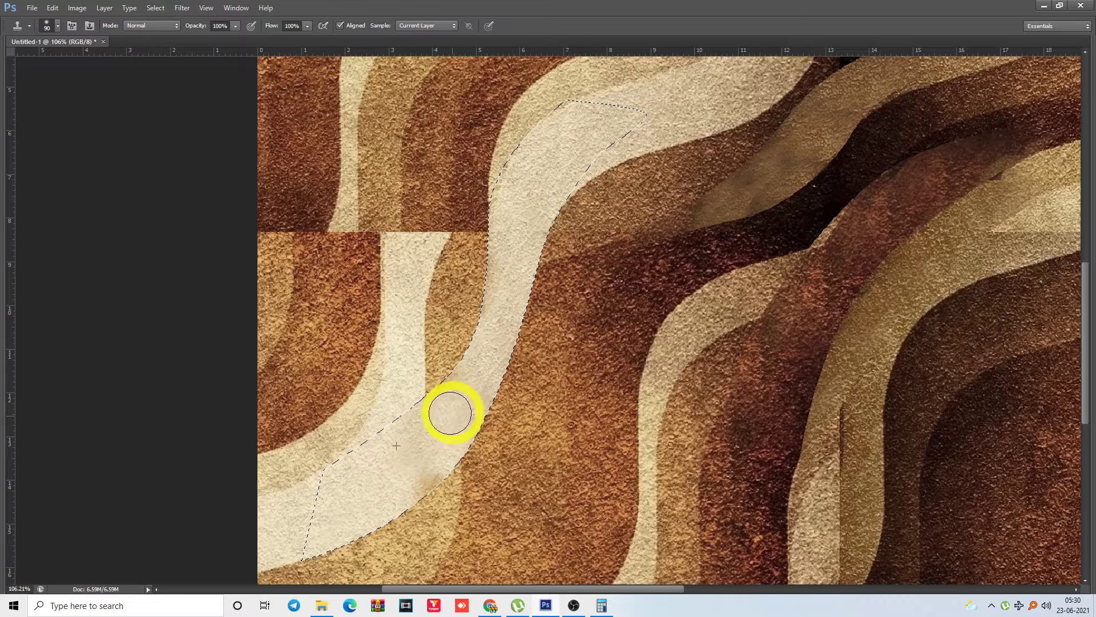
key("ctrl+minus")
key("ctrl+minus")
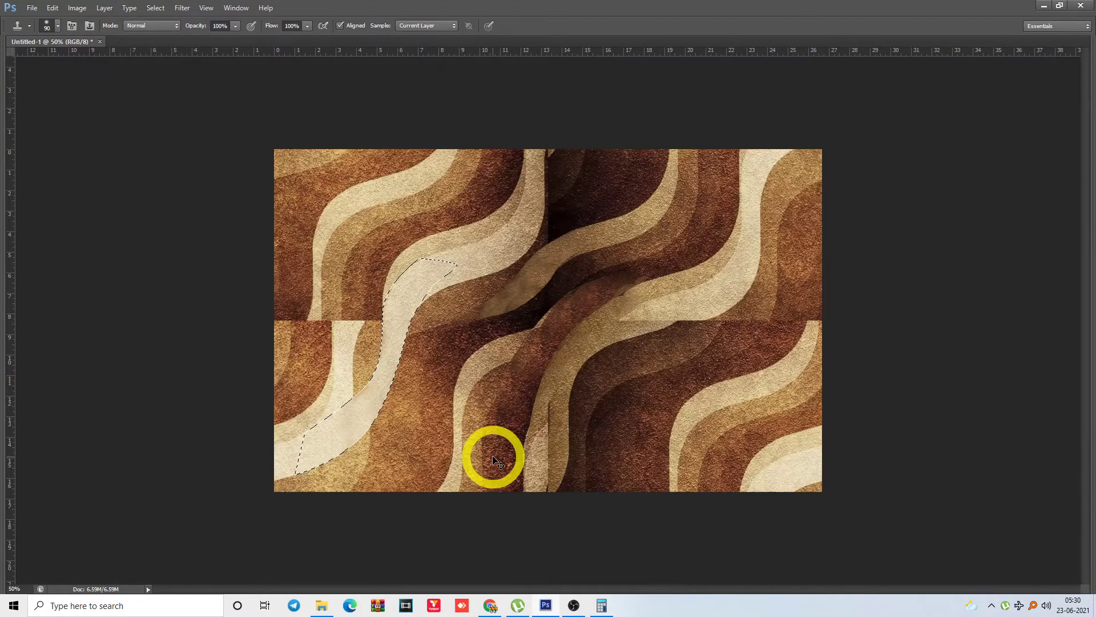
key("ctrl+d")
Reduce the Clone Stamp brush to 80 px, and select a pen-drawn brown stripe area crossing the horizontal seam beside the extended cream stripe
mouse_move(444, 403)
left_mouse_down()
mouse_move(447, 427)
mouse_move(497, 478)
left_mouse_up()
key("bracketleft")
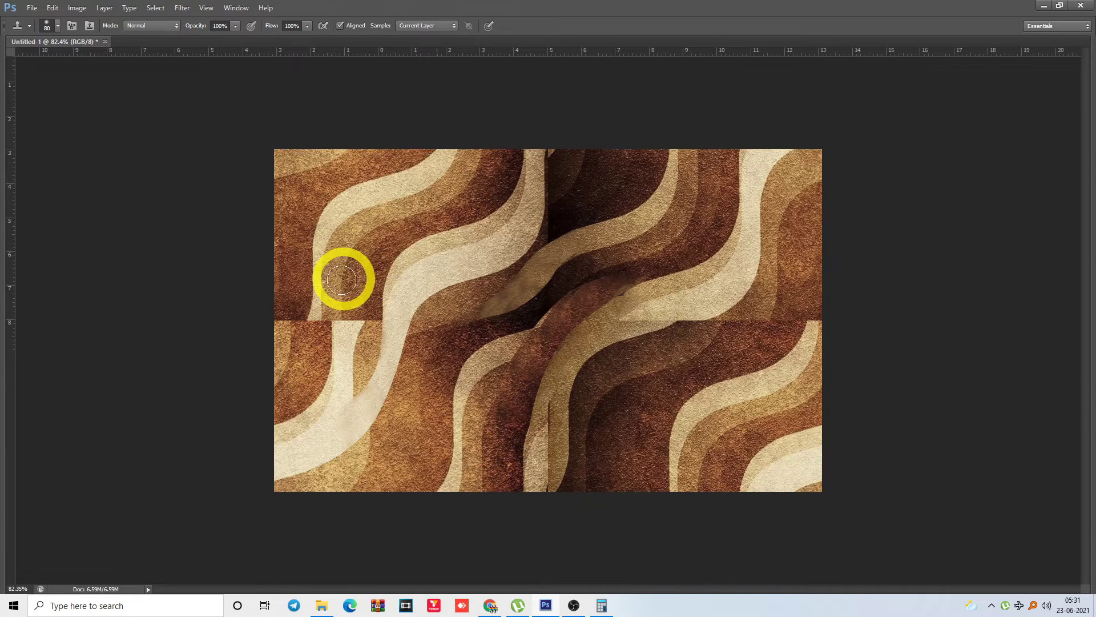
key("p")
key("ctrl+plus")
left_click(471, 358)
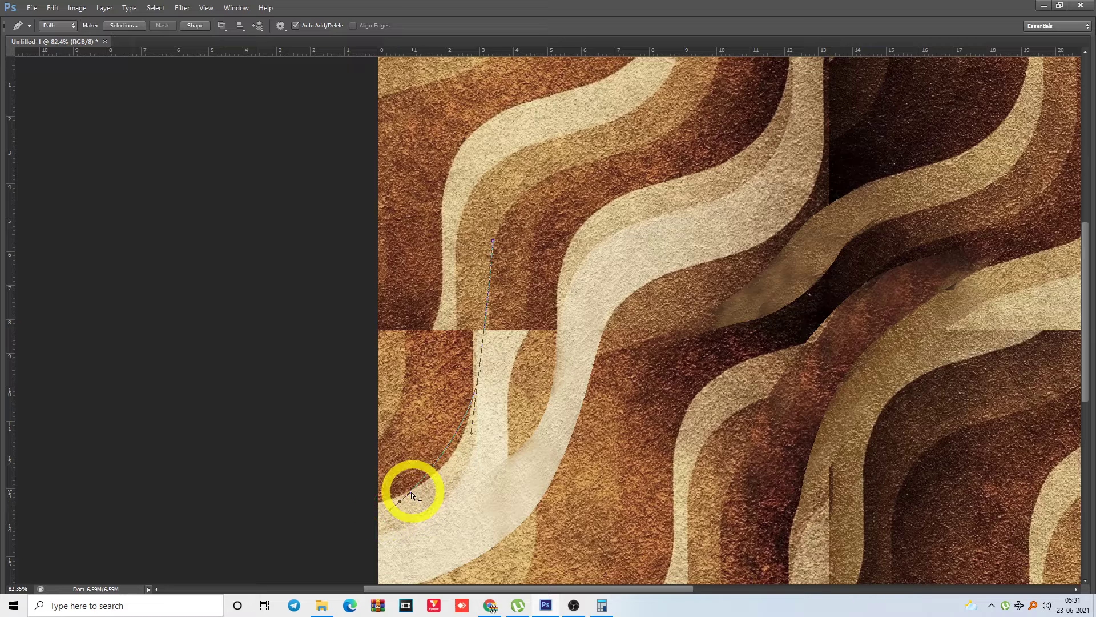
left_click_drag(384, 499, 386, 500)
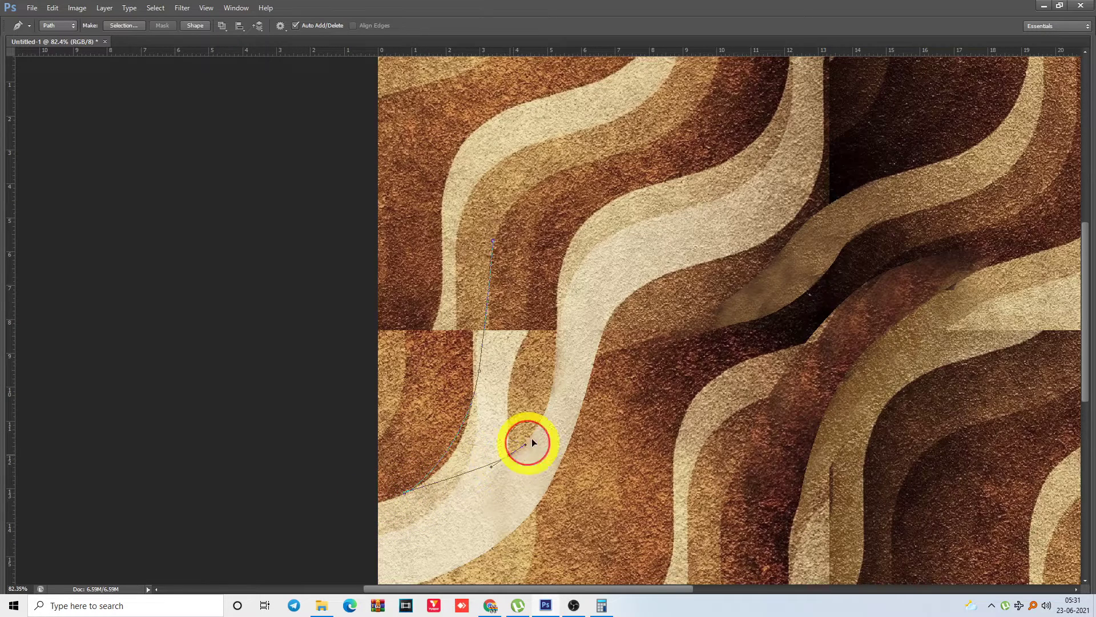
left_click(558, 349)
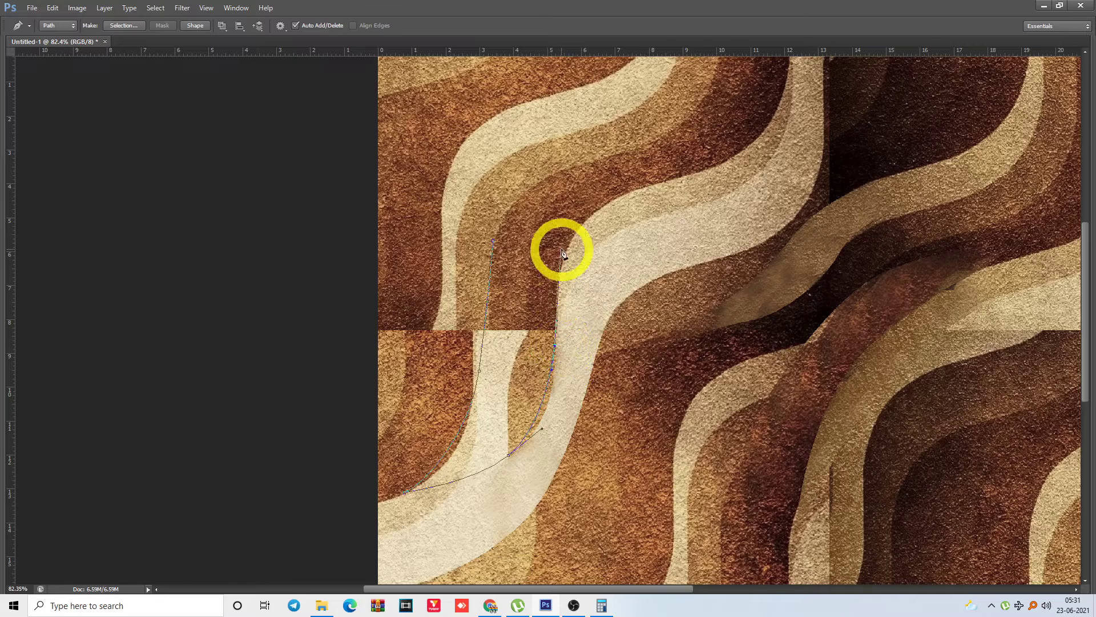
left_click_drag(563, 253, 569, 183)
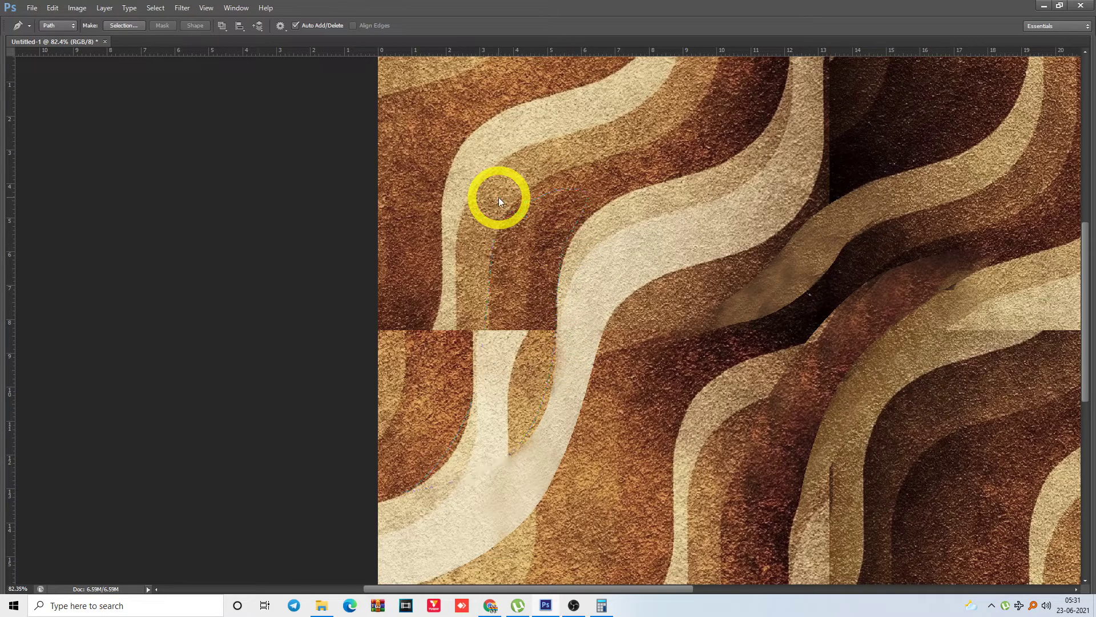
key("ctrl+Return")
Clone the brown stripe texture from the upper-left tile across the horizontal seam inside the selection
key("s")
left_click(527, 280, "alt")
mouse_move(515, 340)
left_mouse_down()
mouse_move(532, 319)
mouse_move(540, 342)
mouse_move(508, 389)
mouse_move(509, 347)
mouse_move(491, 434)
mouse_move(455, 457)
mouse_move(473, 438)
mouse_move(521, 257)
mouse_move(533, 375)
mouse_move(492, 458)
mouse_move(468, 462)
mouse_move(463, 448)
mouse_move(495, 401)
mouse_move(475, 385)
mouse_move(462, 434)
mouse_move(481, 457)
mouse_move(452, 460)
mouse_move(482, 451)
left_mouse_up()
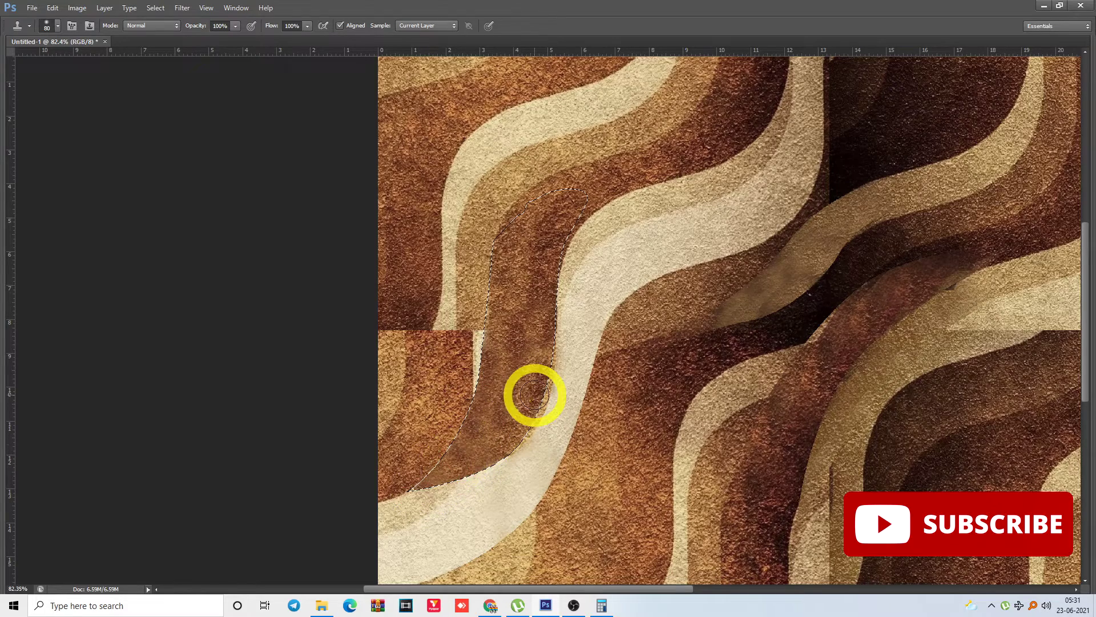
key("ctrl+minus")
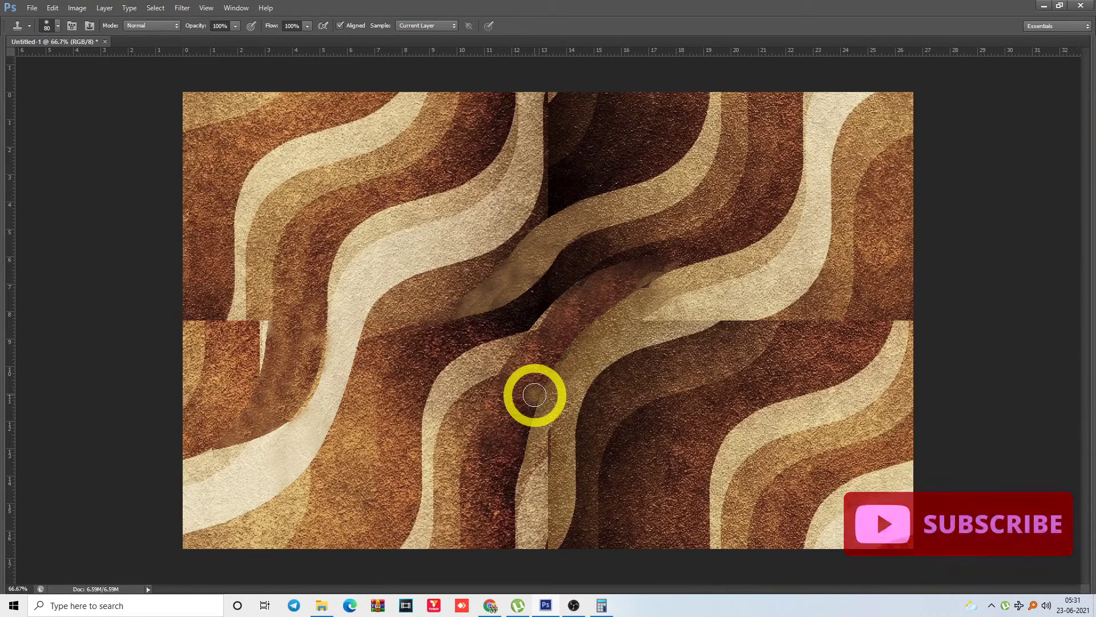
key("ctrl+minus")
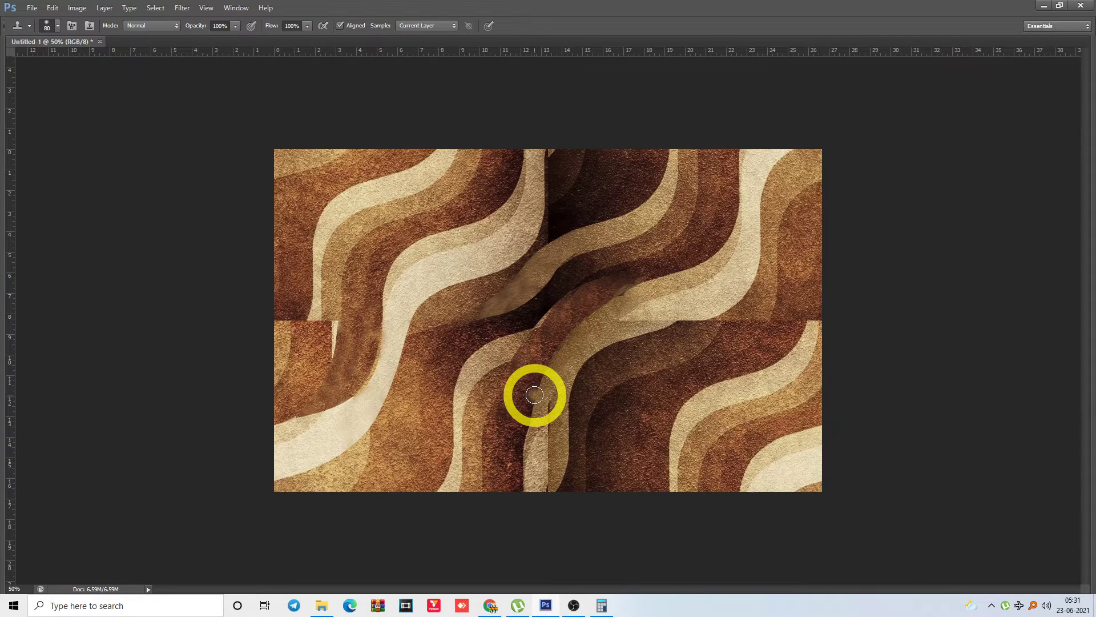
Set the Clone Stamp brush to 70 px, and select a pen-drawn area tapering the upper-right tile's cream stripe across the horizontal seam
left_click_drag(532, 199, 812, 468)
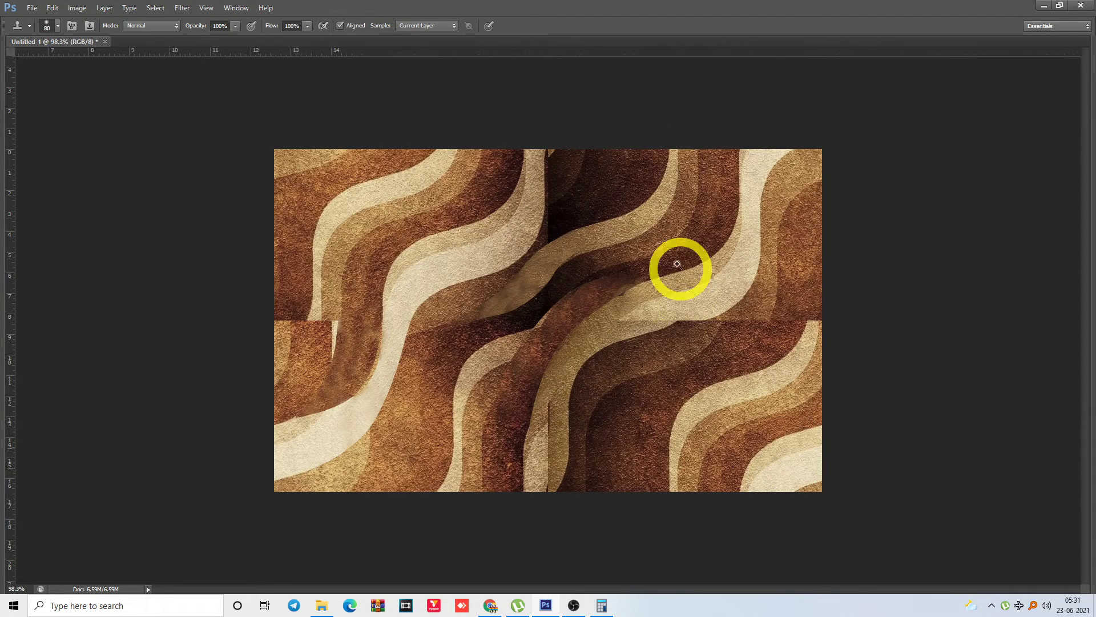
key("bracketleft")
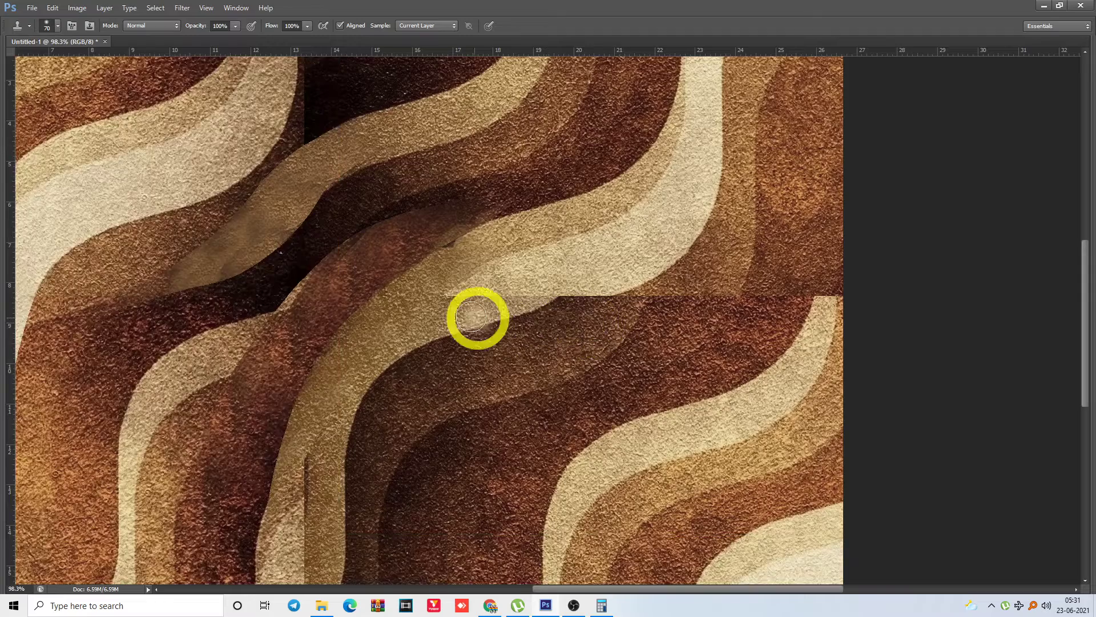
scroll(476, 308, "down", 1)
scroll(476, 308, "left", 3)
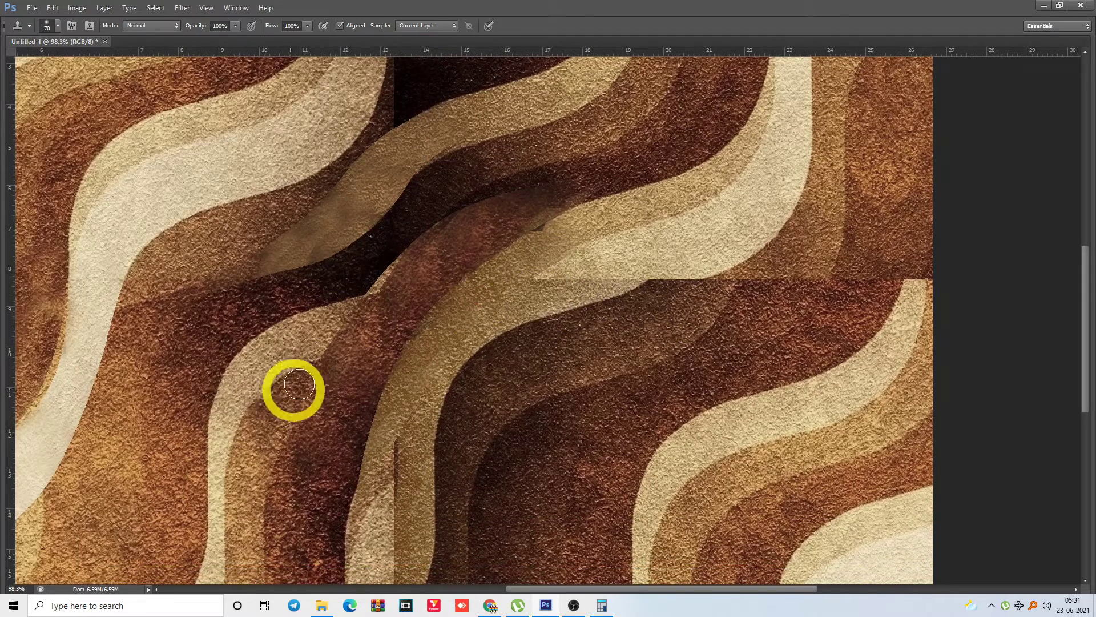
key("p")
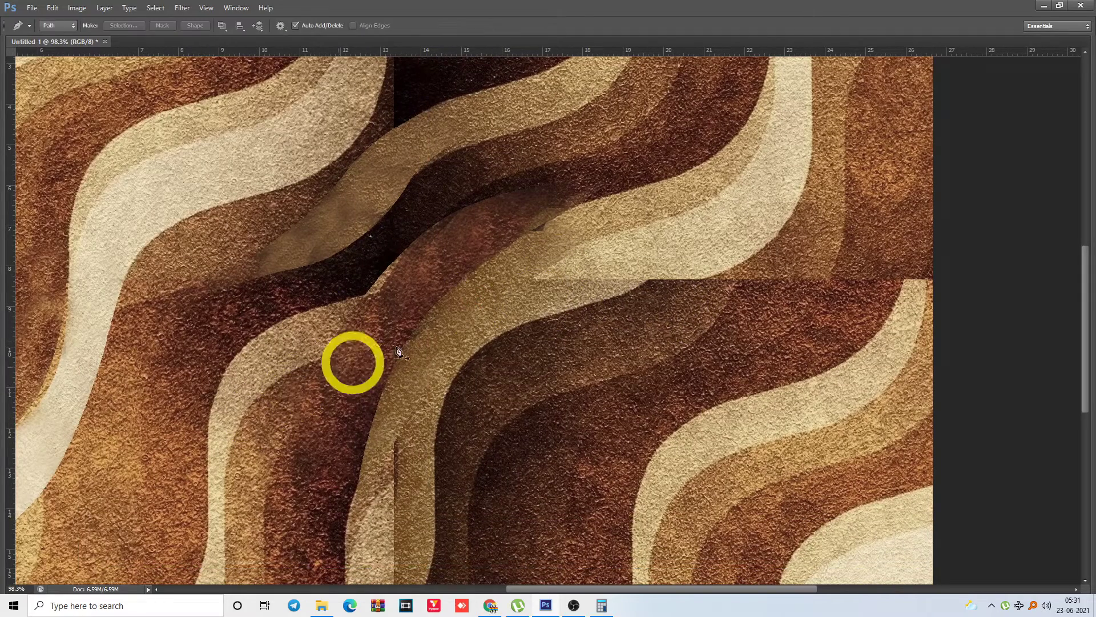
left_click(547, 269)
left_click_drag(447, 383, 436, 445)
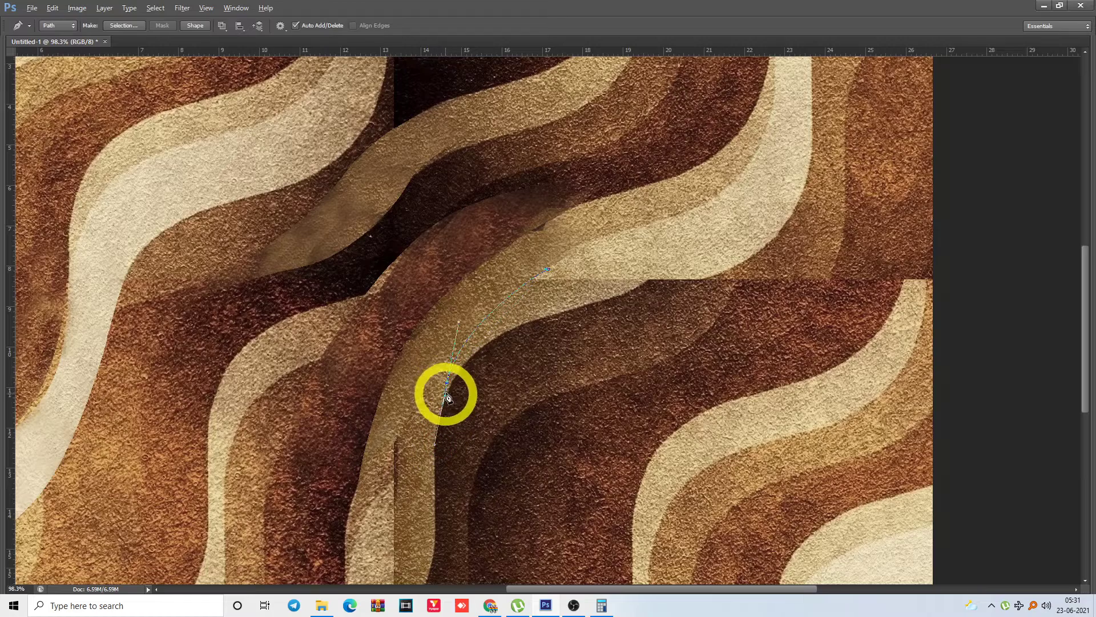
left_click(447, 392)
left_click_drag(551, 316, 601, 305)
left_click_drag(678, 286, 564, 251)
key("ctrl+Return")
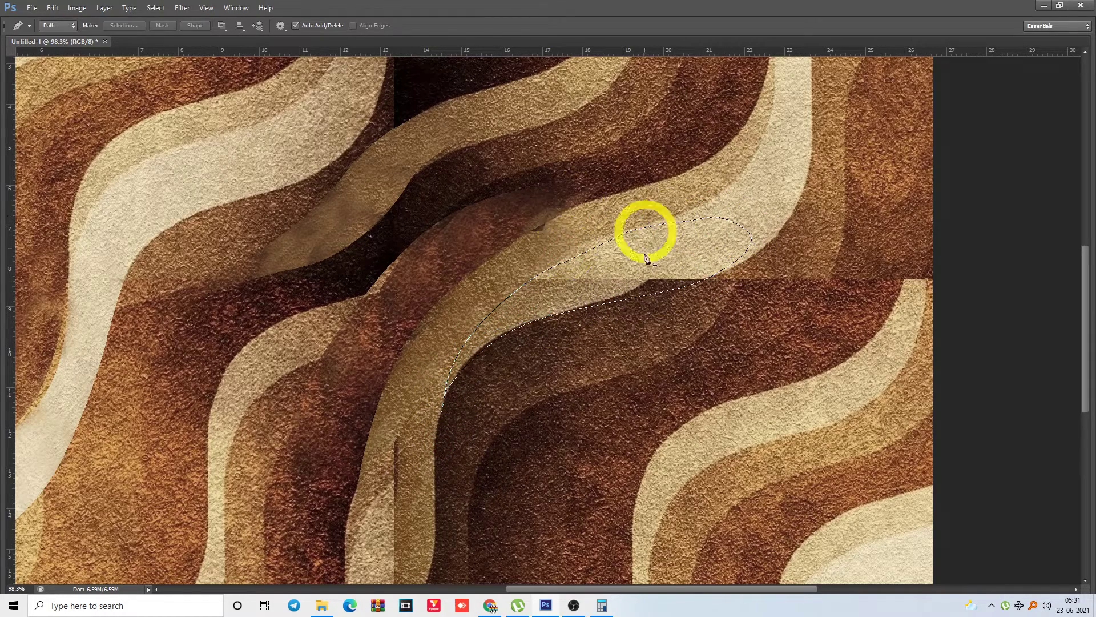
Clone the cream stripe texture into the selection down to its tapered tip below the horizontal seam, and deselect
key("s")
mouse_move(656, 285)
left_mouse_down()
mouse_move(594, 305)
mouse_move(605, 297)
mouse_move(553, 310)
mouse_move(624, 270)
mouse_move(553, 285)
mouse_move(543, 291)
mouse_move(582, 279)
mouse_move(506, 316)
mouse_move(459, 374)
left_mouse_up()
left_click(519, 316, "alt")
left_click(457, 378)
left_click(515, 320, "alt")
left_click(503, 319, "alt")
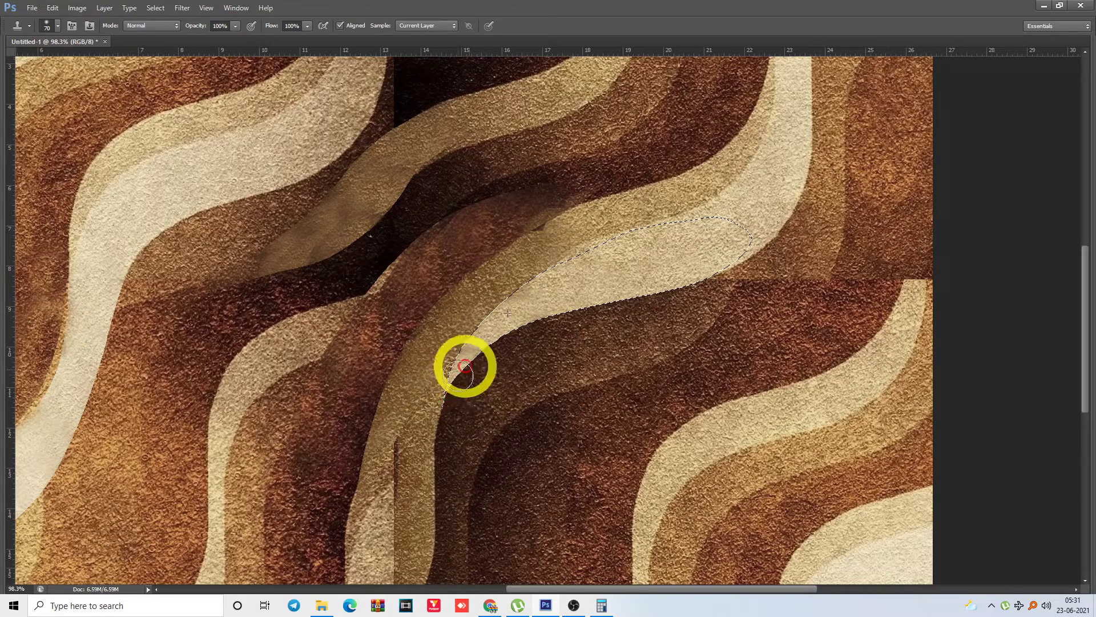
key("ctrl+d")
Clone dark brown texture over the blotchy edge above the upper-right tile's tan stripe near the centre
key("ctrl+minus")
left_click(683, 255, "alt")
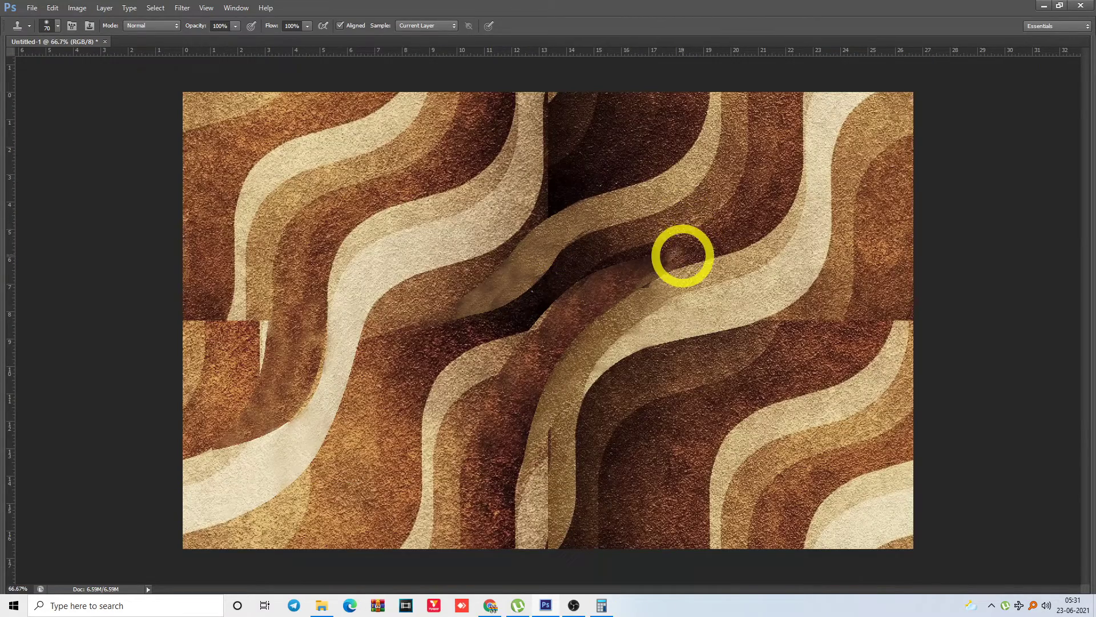
left_click_drag(671, 260, 655, 267)
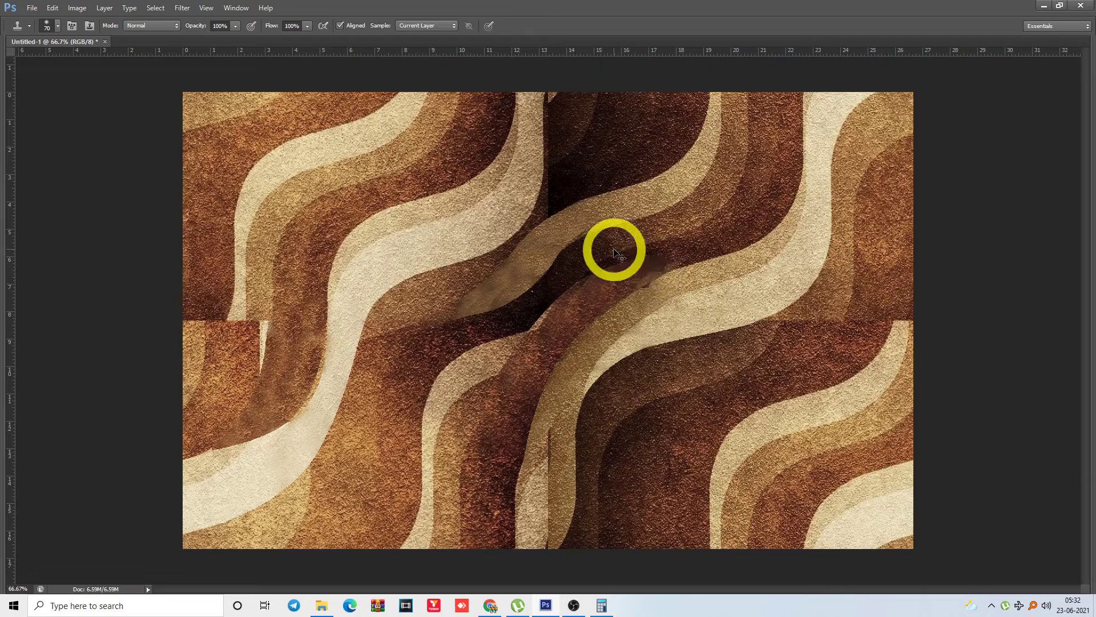
Retouch the tan stripe below the central junction with the Clone Stamp to cover the vertical seam
key("ctrl+plus")
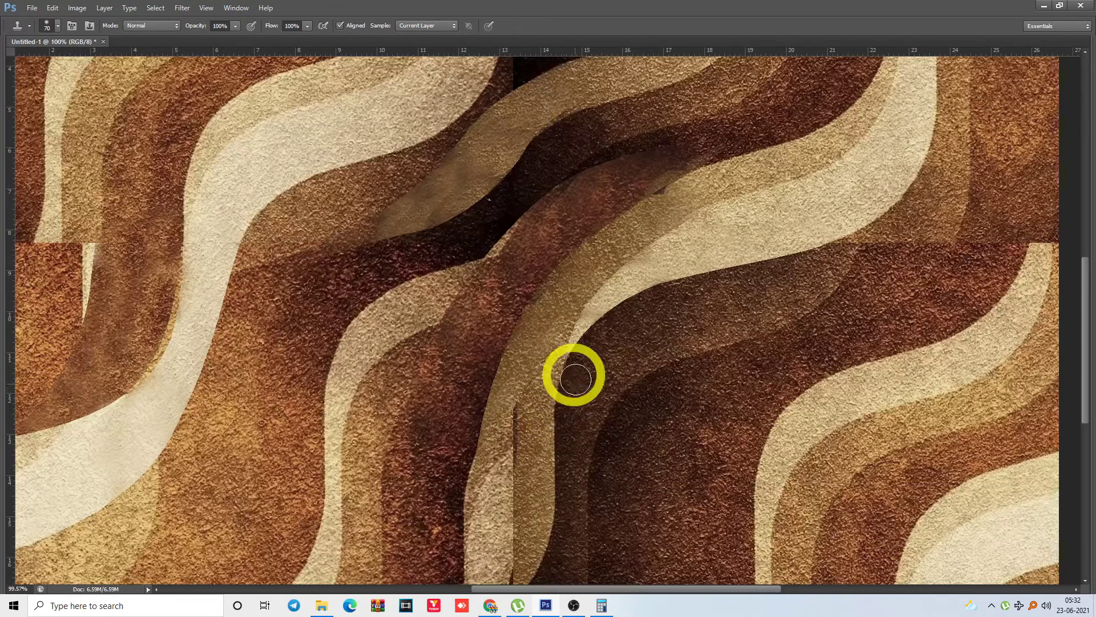
mouse_move(528, 370)
left_mouse_down()
mouse_move(514, 448)
mouse_move(528, 438)
mouse_move(511, 462)
mouse_move(507, 536)
mouse_move(499, 516)
mouse_move(516, 559)
left_mouse_up()
key("ctrl+minus")
key("ctrl+minus")
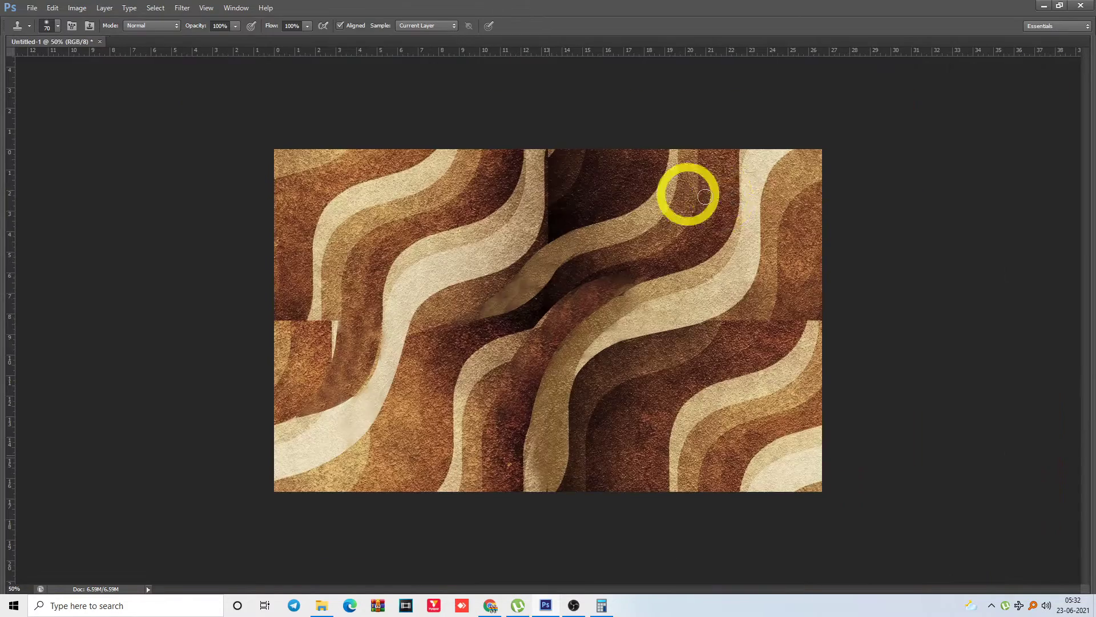
Outline with the Pen tool the brown stripe below the right-hand cream stripe, bridging it across the horizontal seam
left_click_drag(678, 268, 753, 366)
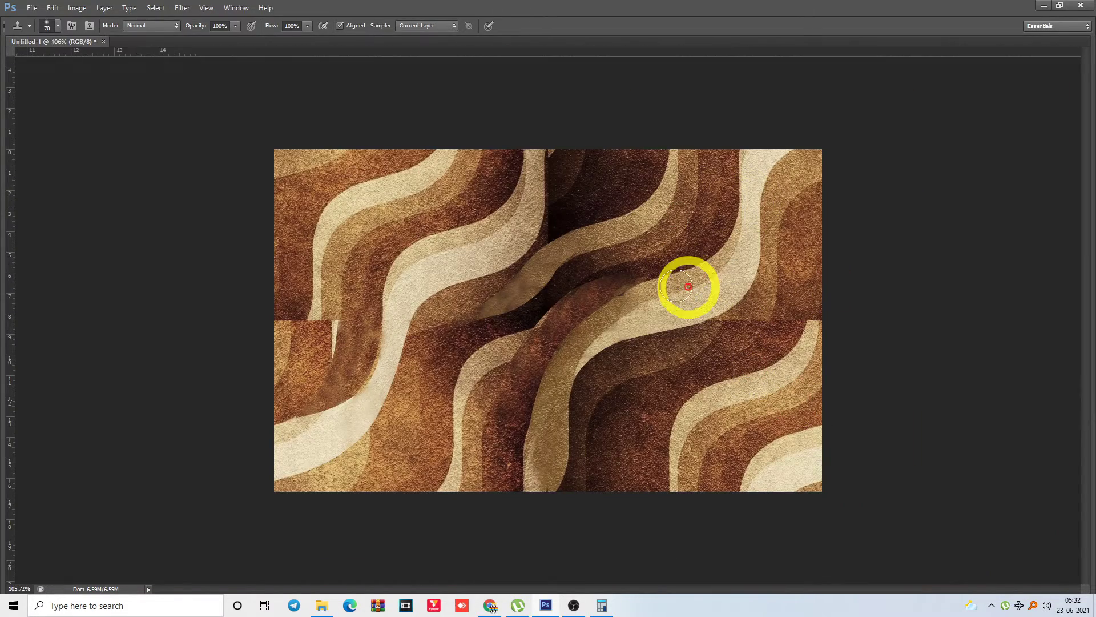
key("p")
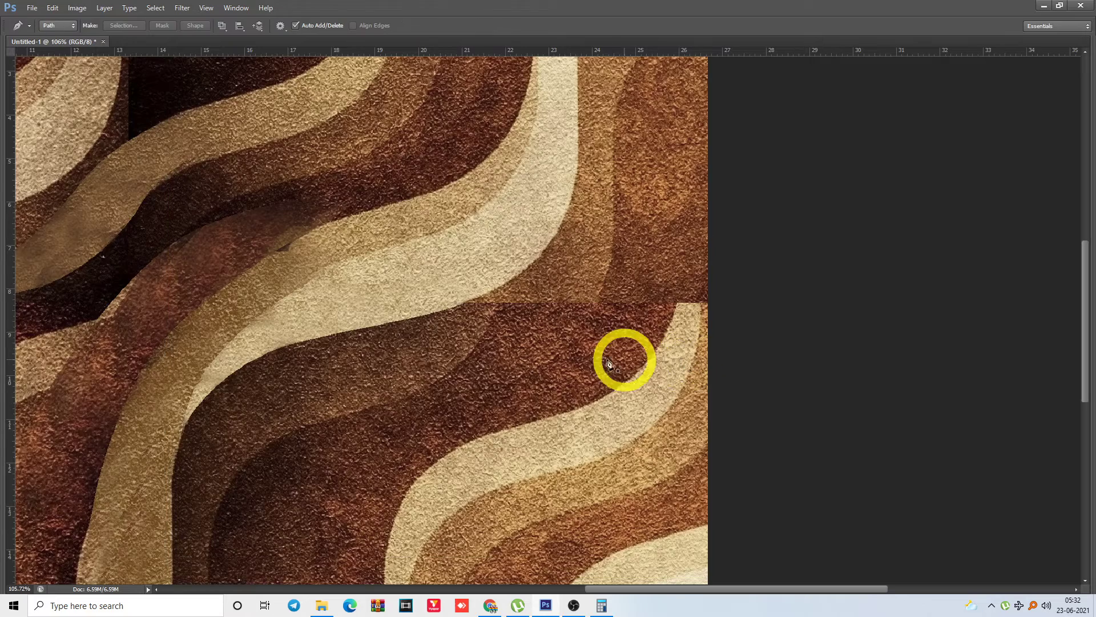
left_click(409, 391)
left_click_drag(603, 296, 633, 231)
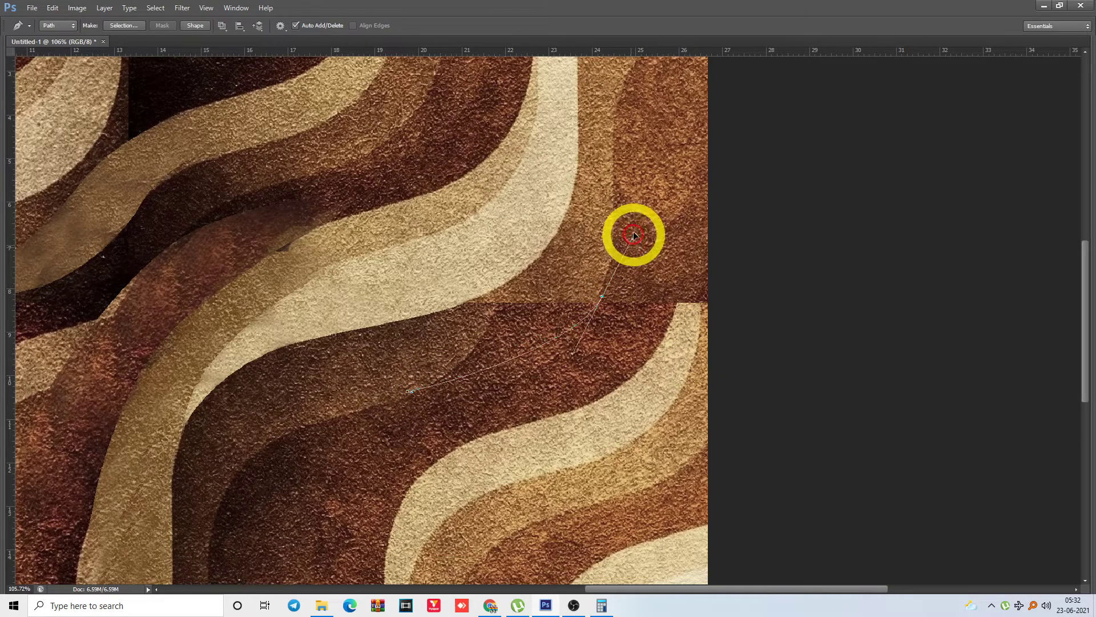
left_click_drag(548, 261, 527, 278)
left_click(450, 311)
left_click_drag(390, 356, 375, 366)
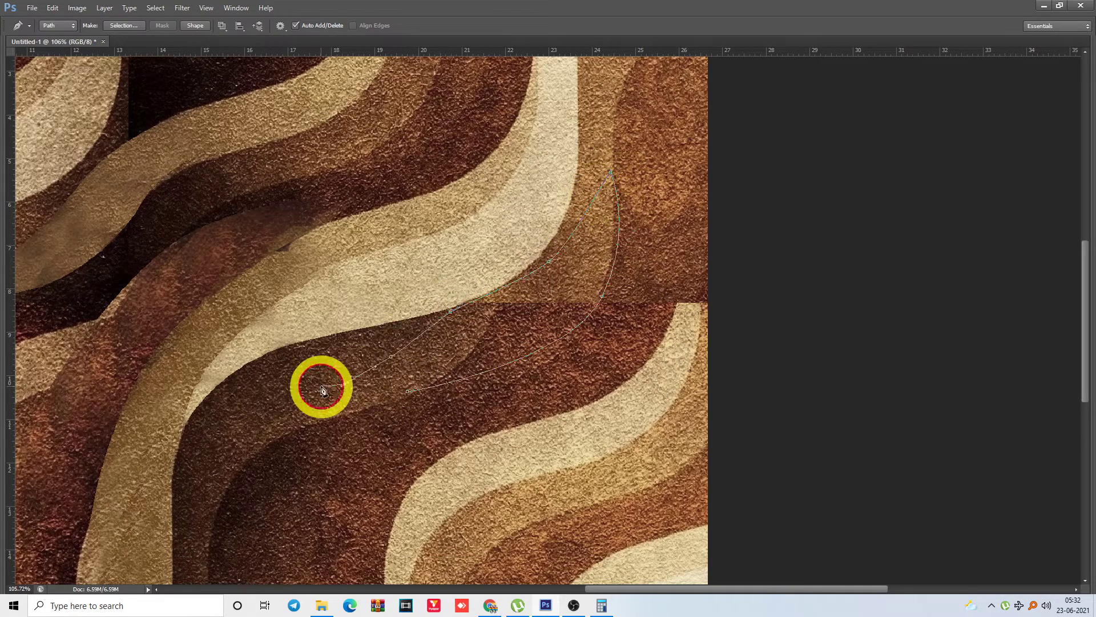
Clone the lighter brown stripe texture into the outlined area over the horizontal seam, and deselect
key("s")
left_click(576, 268, "alt")
mouse_move(498, 309)
left_mouse_down()
mouse_move(470, 357)
mouse_move(452, 360)
mouse_move(471, 365)
mouse_move(553, 307)
mouse_move(505, 328)
mouse_move(564, 306)
mouse_move(510, 344)
mouse_move(571, 306)
left_mouse_up()
key("ctrl+d")
key("ctrl+1")
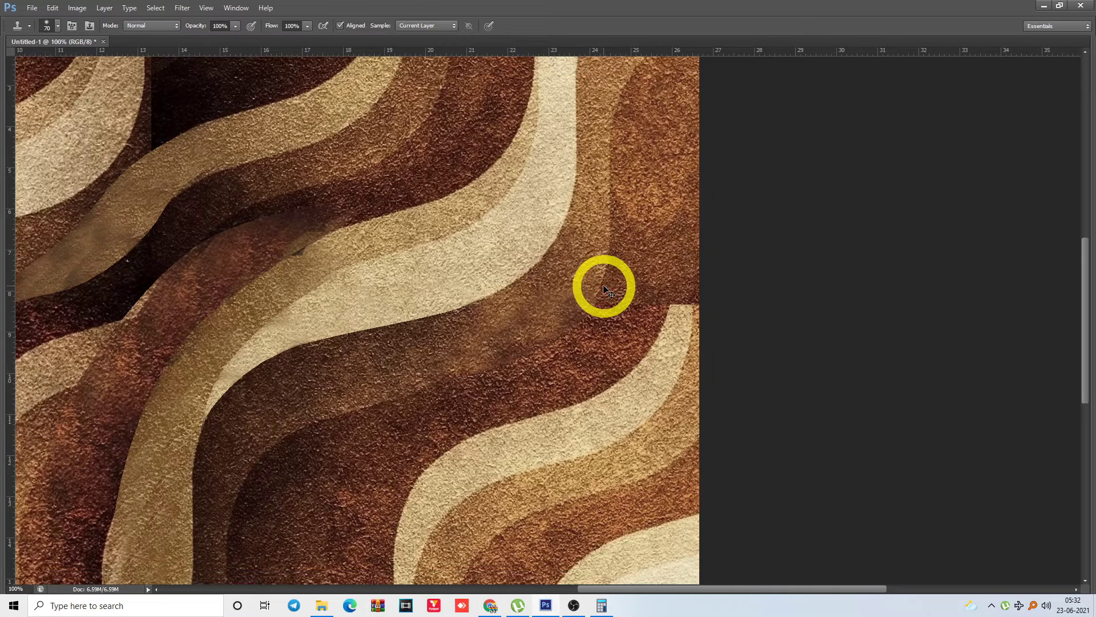
key("p")
left_click(664, 314)
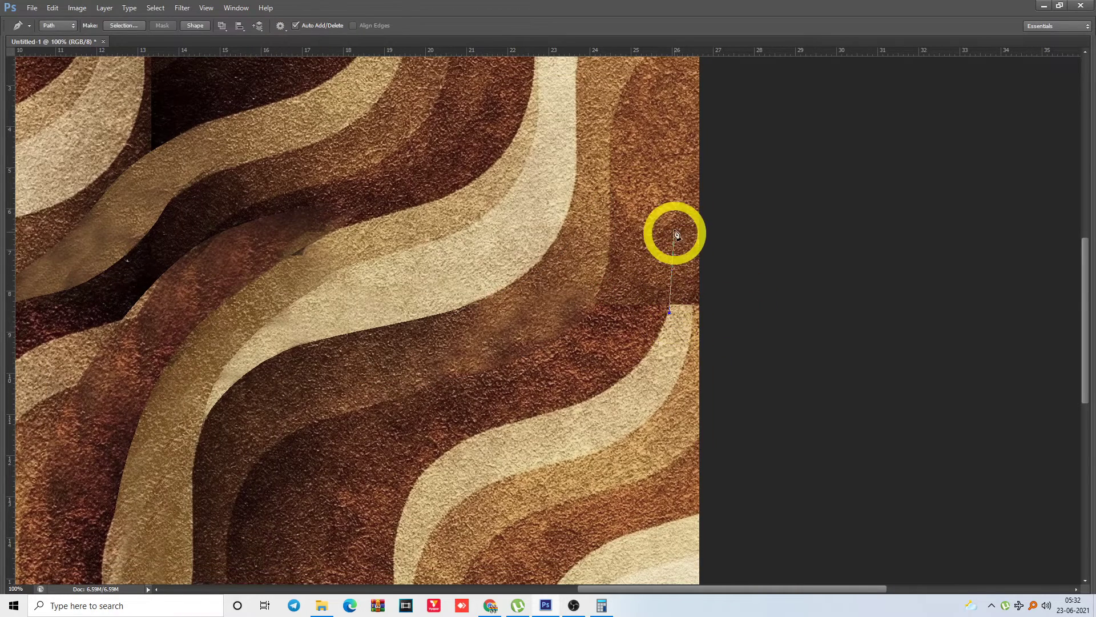
left_click_drag(674, 231, 690, 150)
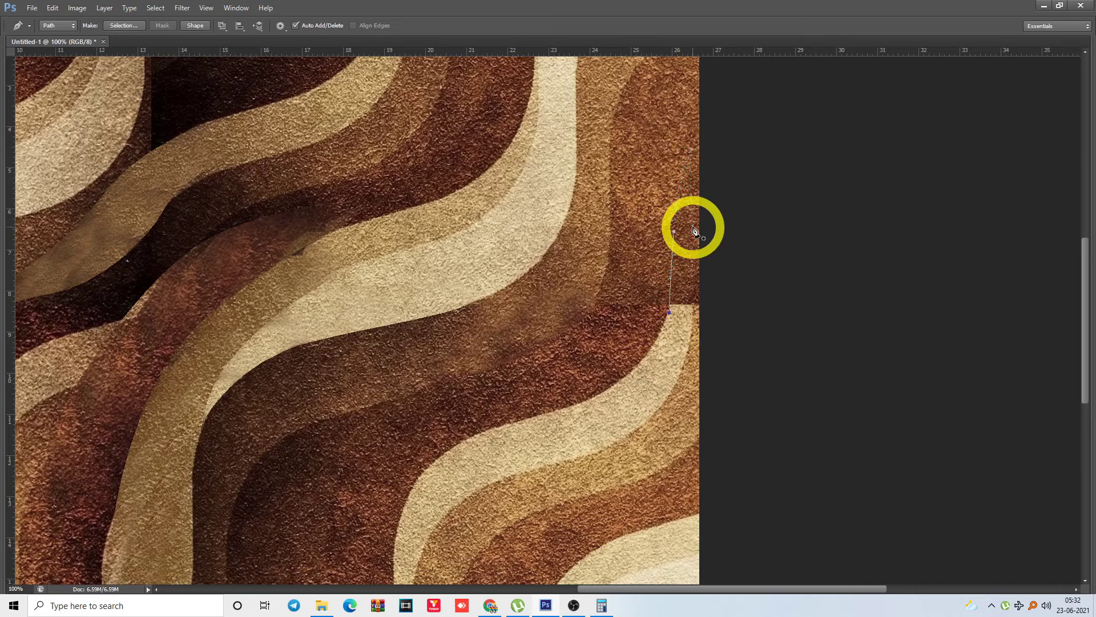
key("ctrl+minus")
key("ctrl+minus")
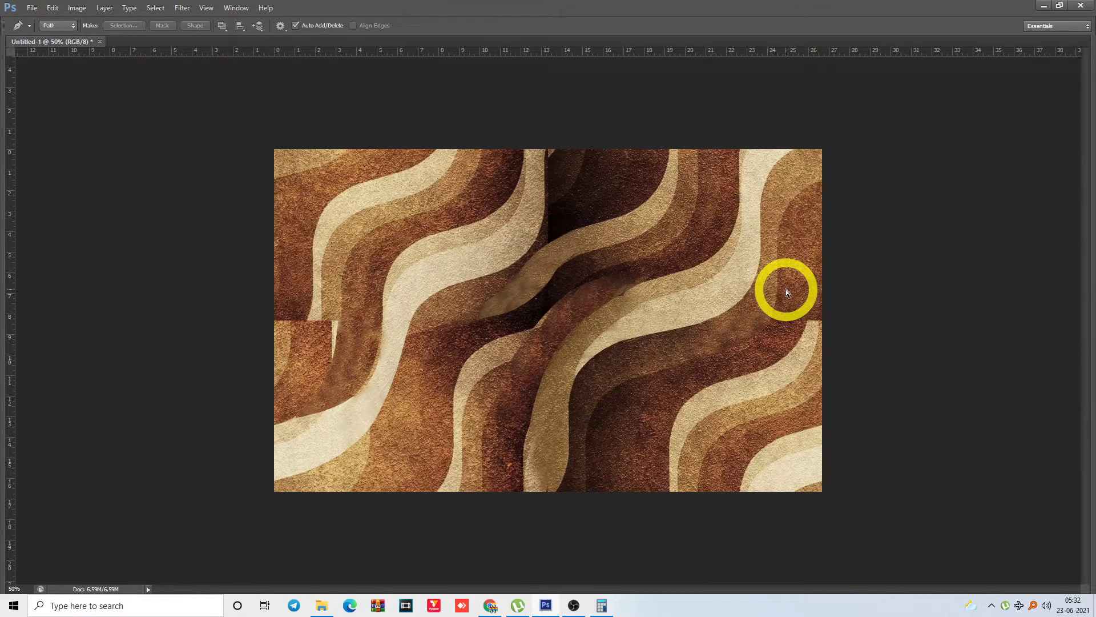
Offset the whole image by +844 pixels horizontally and -18 pixels vertically with Wrap Around, and deselect
key("ctrl+a")
key("alt+t")
key("Up")
key("Up")
key("Right")
key("Up")
key("Return")
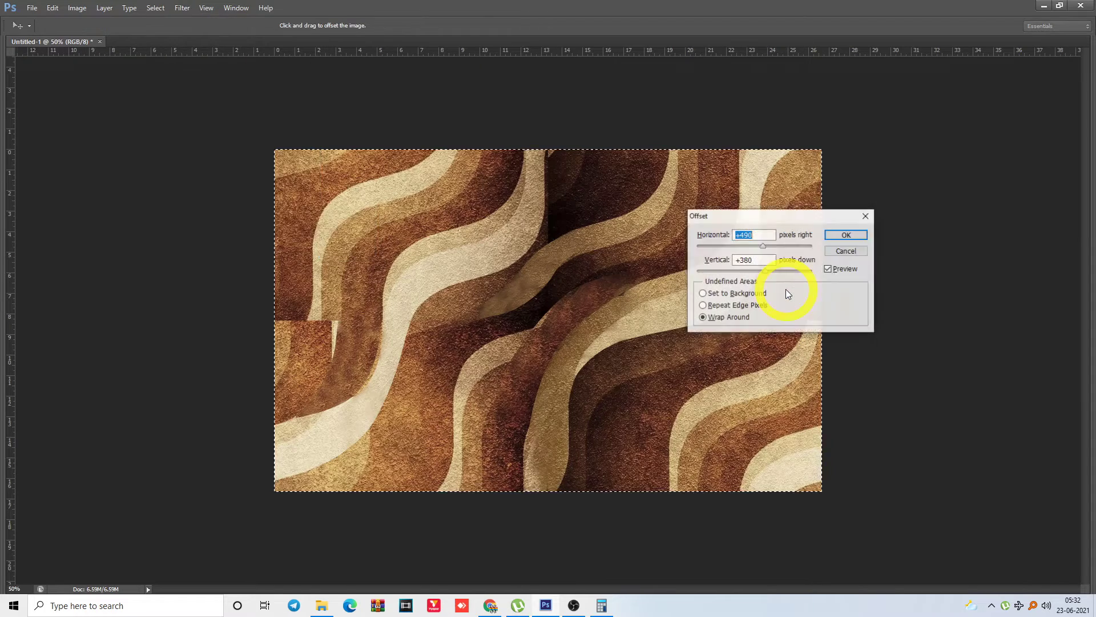
type("0")
key("Tab")
type("0")
key("Tab")
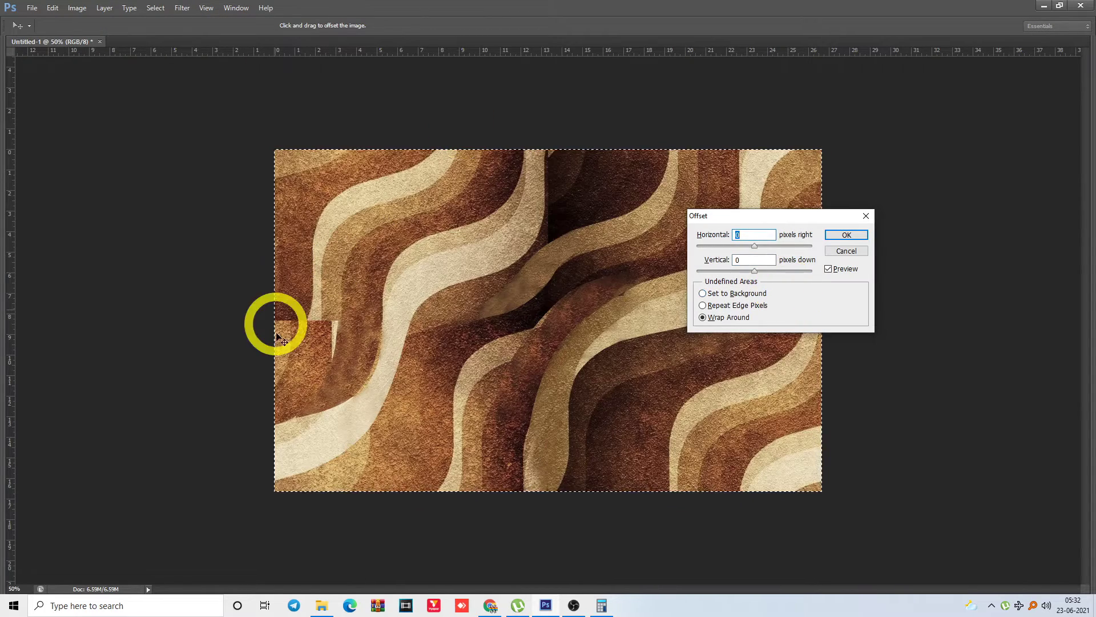
left_click_drag(594, 307, 557, 322)
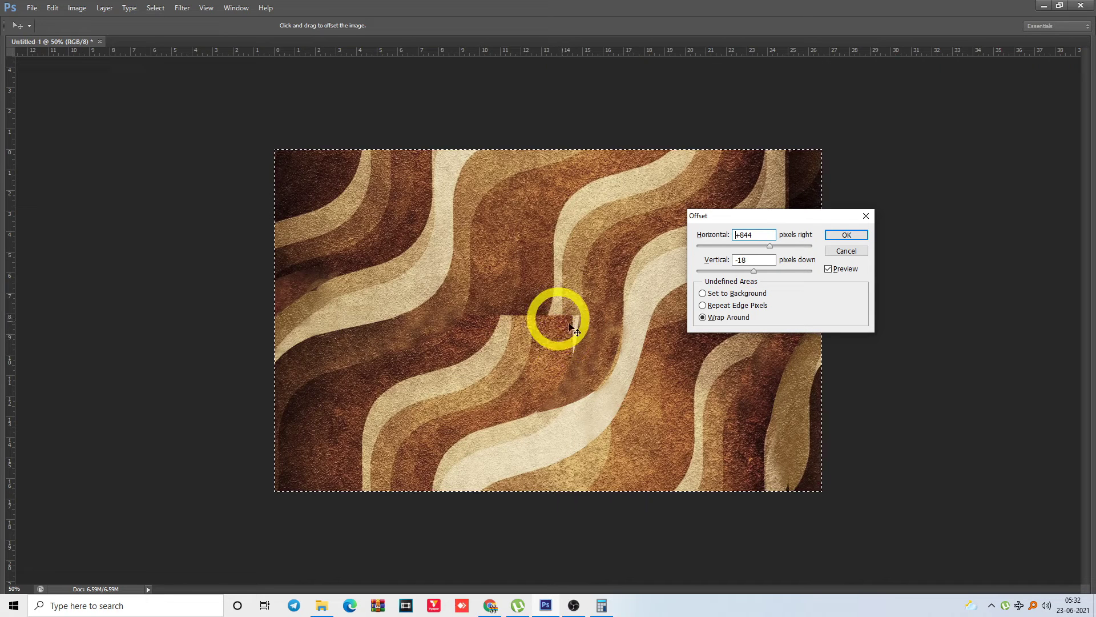
left_click(844, 234)
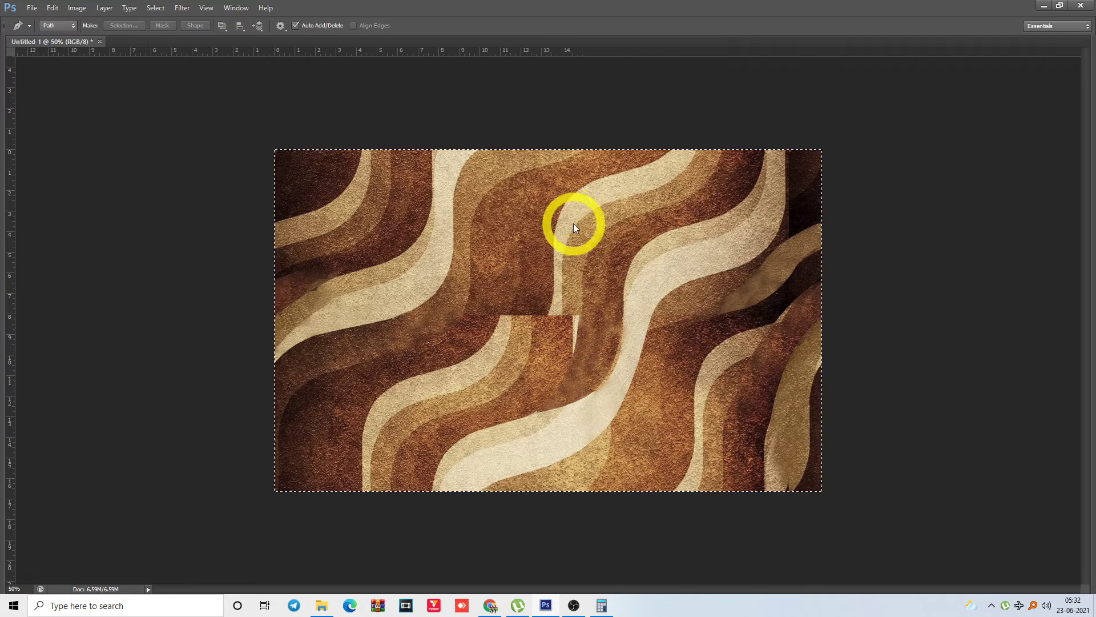
key("ctrl+d")
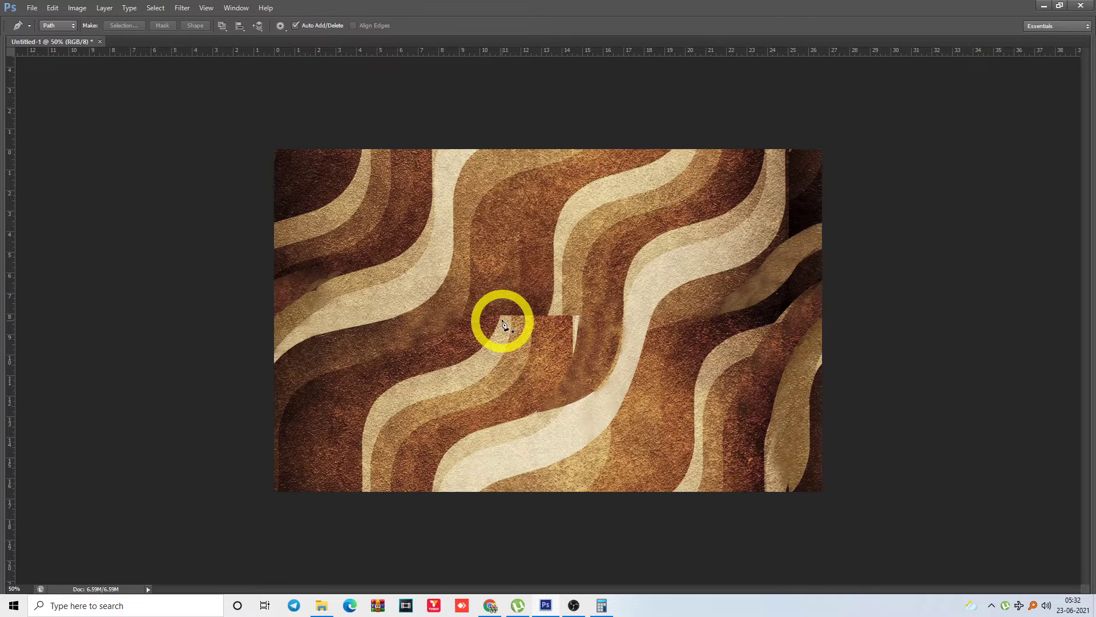
Select a curved pen-drawn band joining the upper cream stripe to the broken cream stripe below the central horizontal seam
left_click_drag(500, 320, 513, 277)
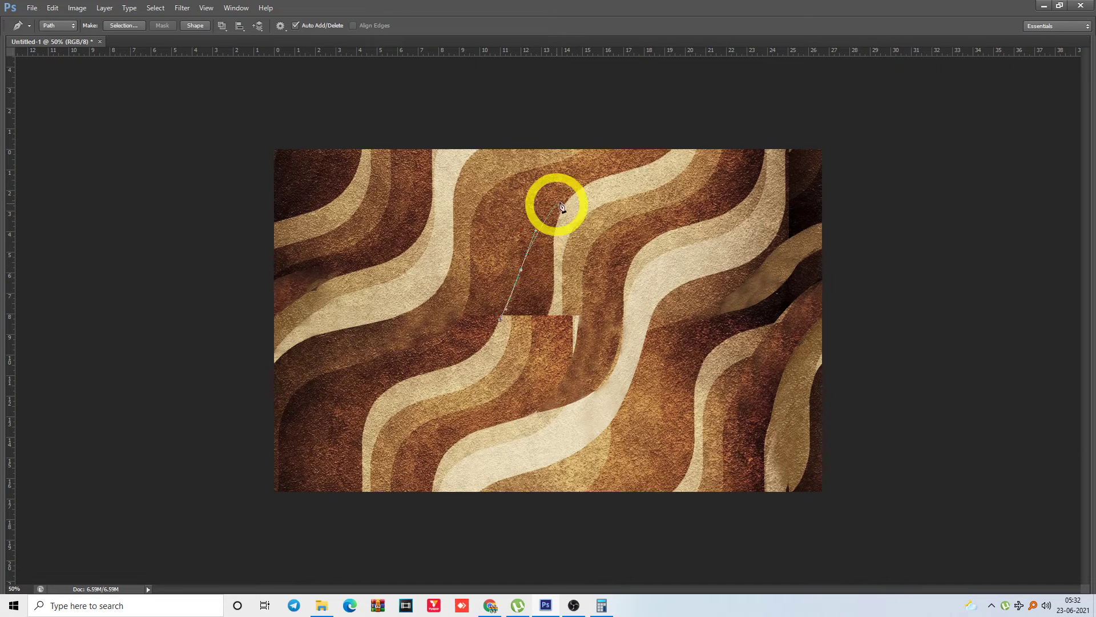
left_click(553, 247)
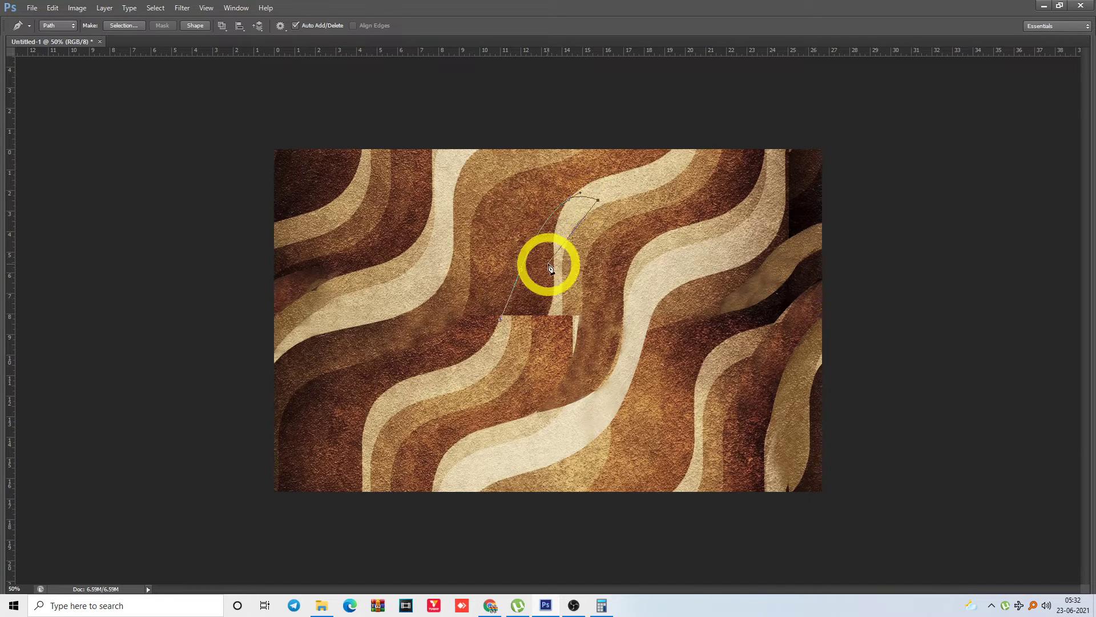
left_click_drag(542, 272, 536, 301)
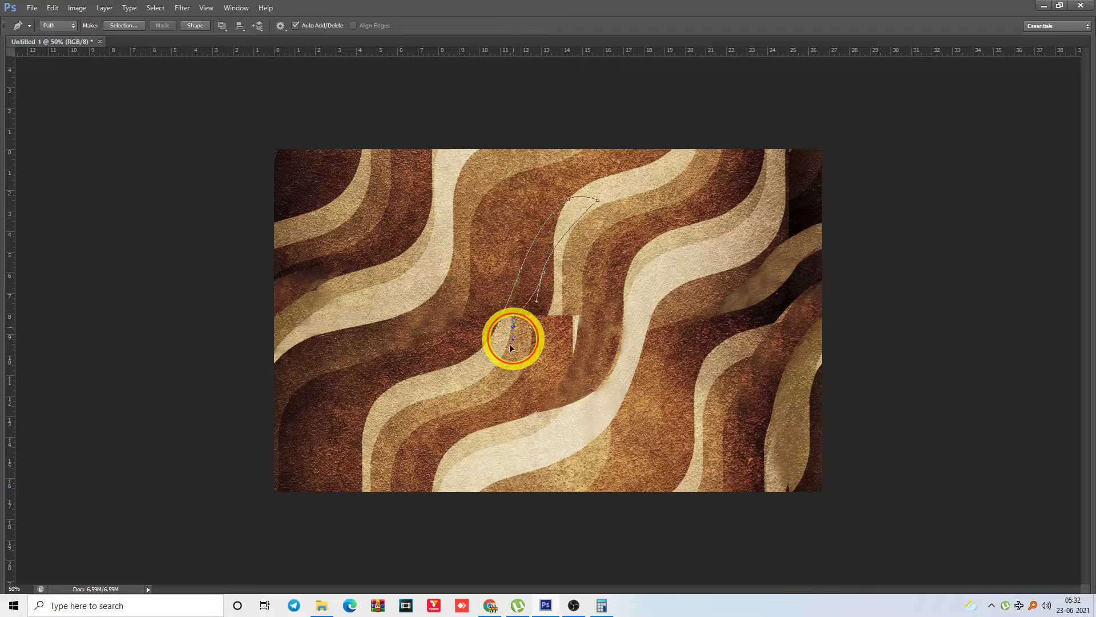
left_click_drag(513, 339, 512, 340)
key("ctrl+alt+z")
key("ctrl+alt+z")
left_click_drag(546, 255, 482, 380)
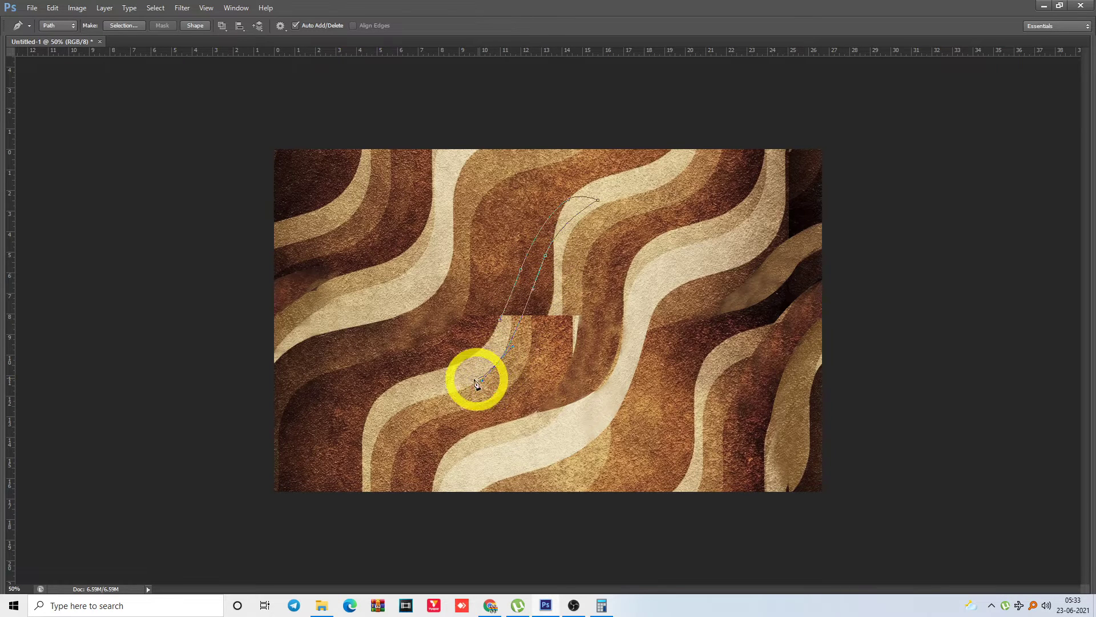
left_click(468, 380)
key("ctrl+Return")
Clone cream texture from the wide neighbouring stripe along the selected band across the seam, and deselect
left_click_drag(428, 171, 680, 394)
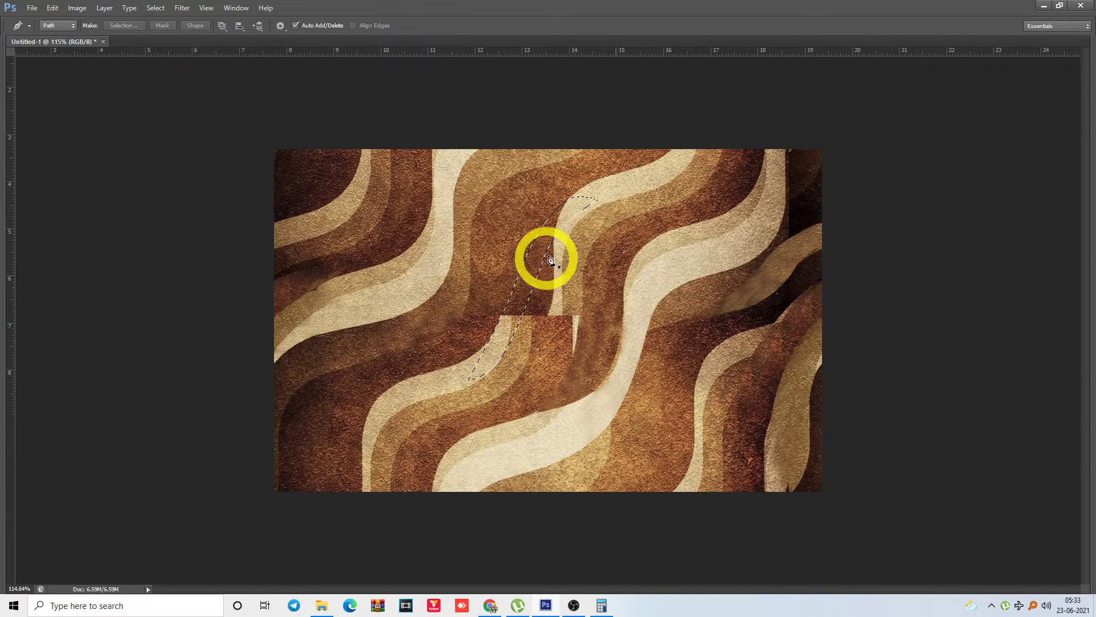
key("s")
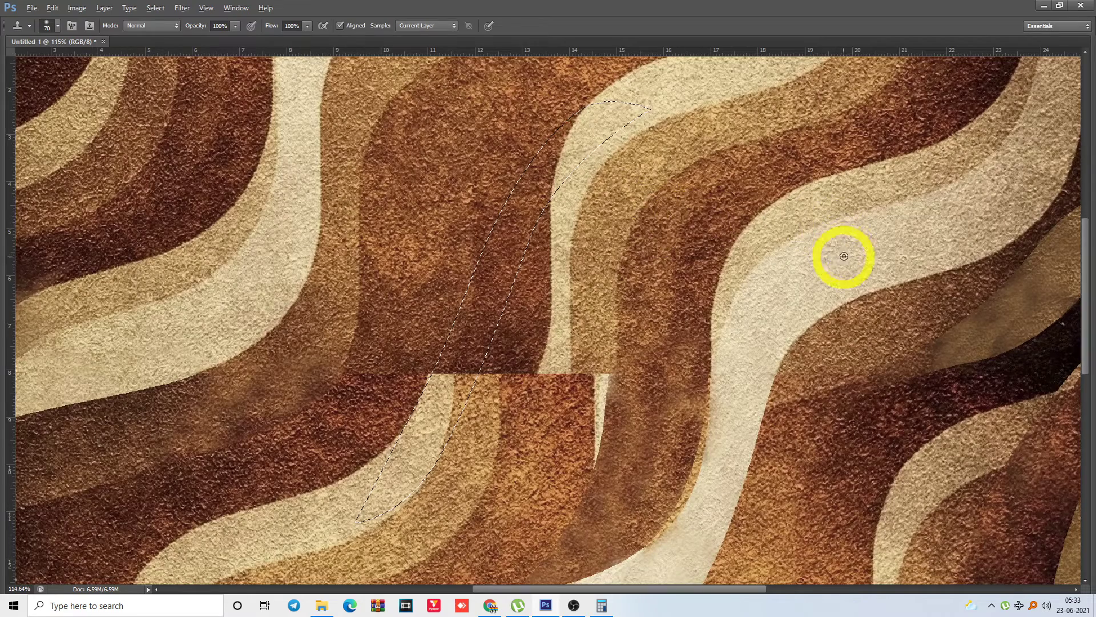
left_click(843, 256, "alt")
mouse_move(631, 109)
left_mouse_down()
mouse_move(602, 110)
mouse_move(519, 225)
mouse_move(543, 147)
mouse_move(472, 362)
mouse_move(444, 382)
mouse_move(463, 432)
mouse_move(443, 406)
mouse_move(423, 441)
left_mouse_up()
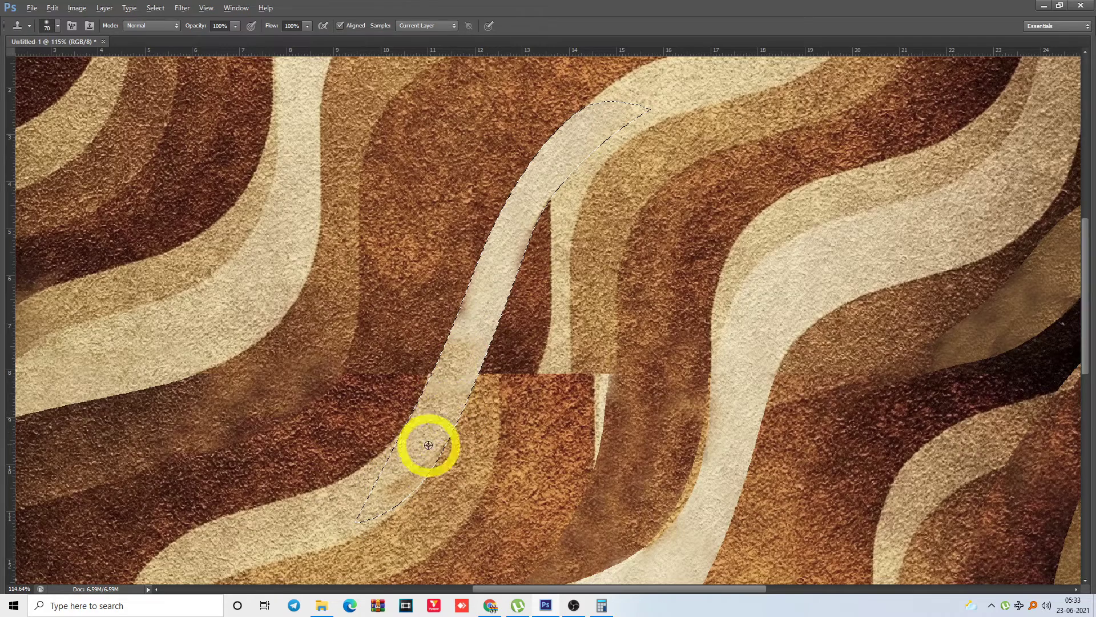
left_click_drag(412, 464, 408, 478)
left_click(458, 368)
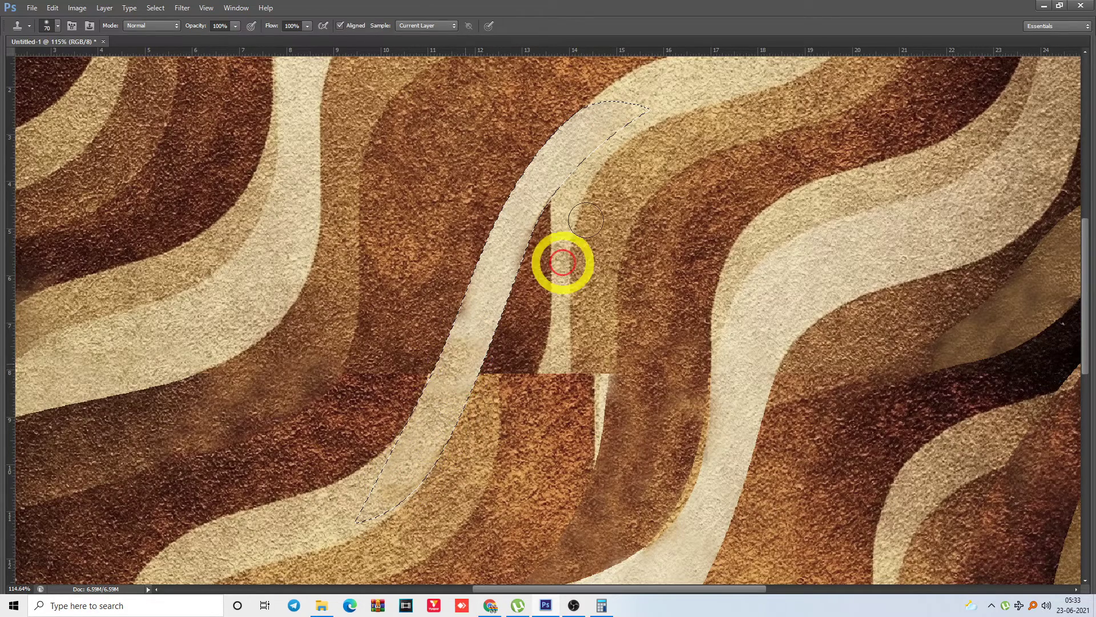
left_click(492, 314)
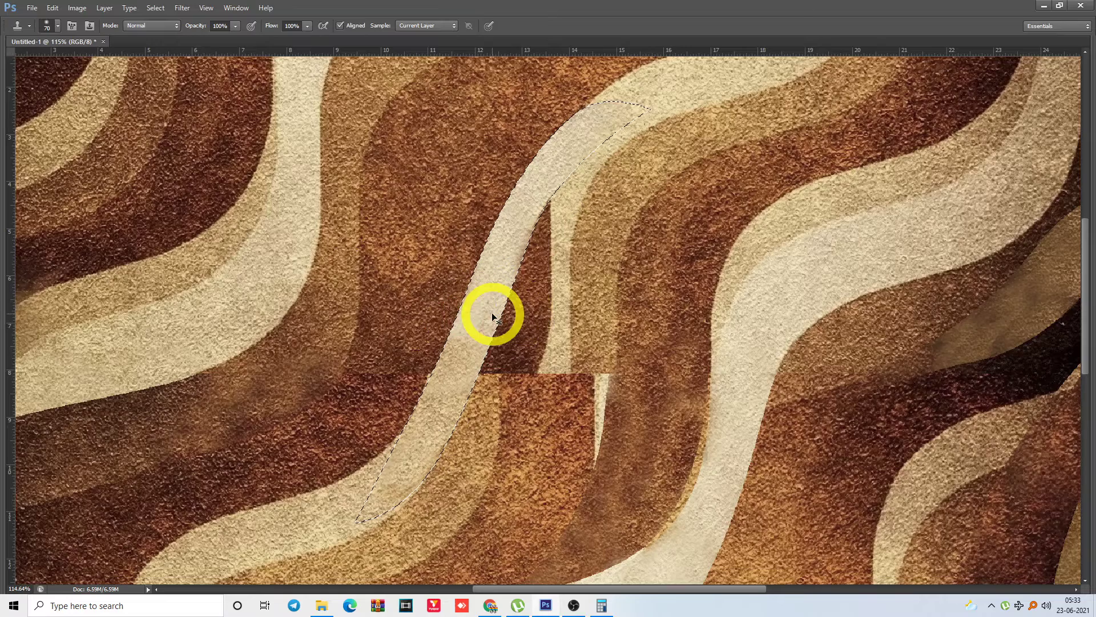
key("ctrl+d")
Outline with the Pen tool a curved band from the narrow cream strip above the central seam down to the lower cream stripe
key("ctrl+minus")
left_click_drag(472, 191, 492, 117)
key("ctrl+minus")
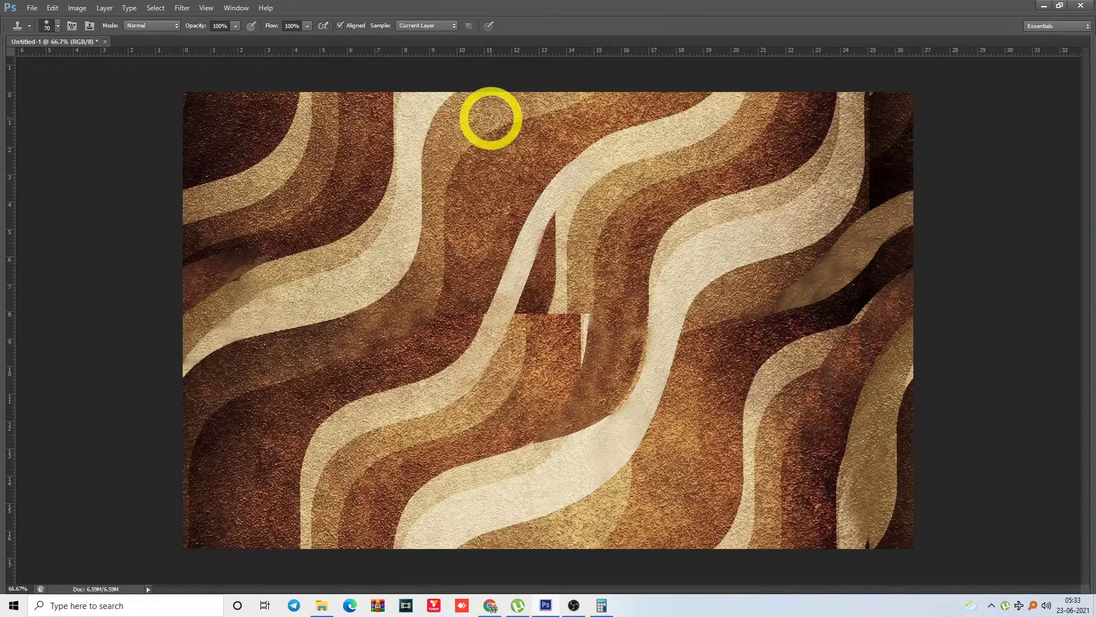
key("p")
left_click(557, 285)
left_click(539, 354)
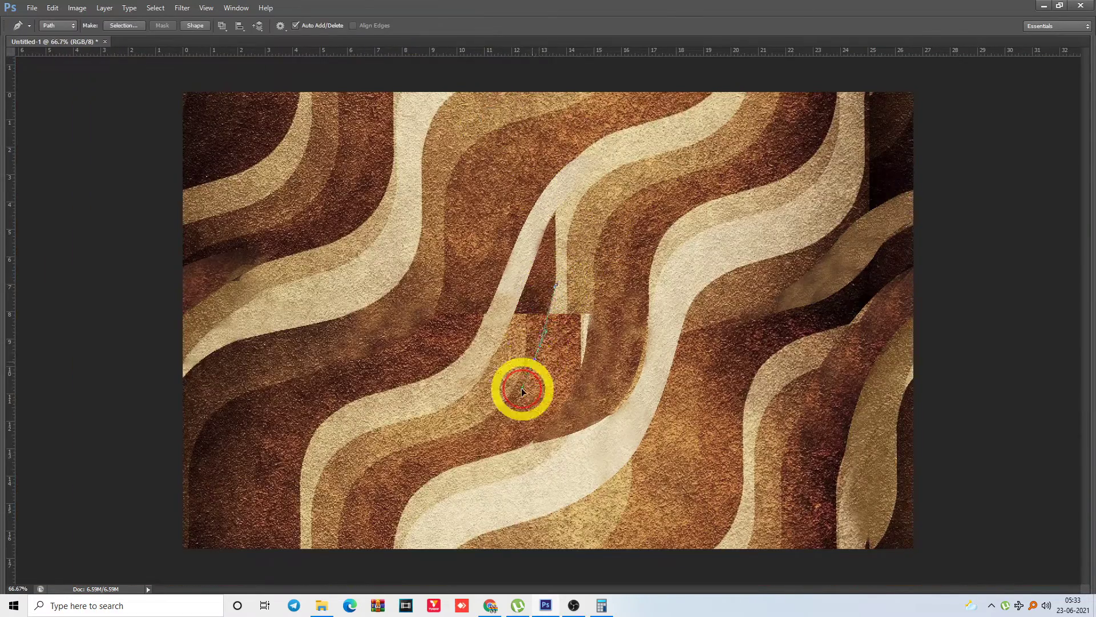
left_click_drag(428, 487, 524, 448)
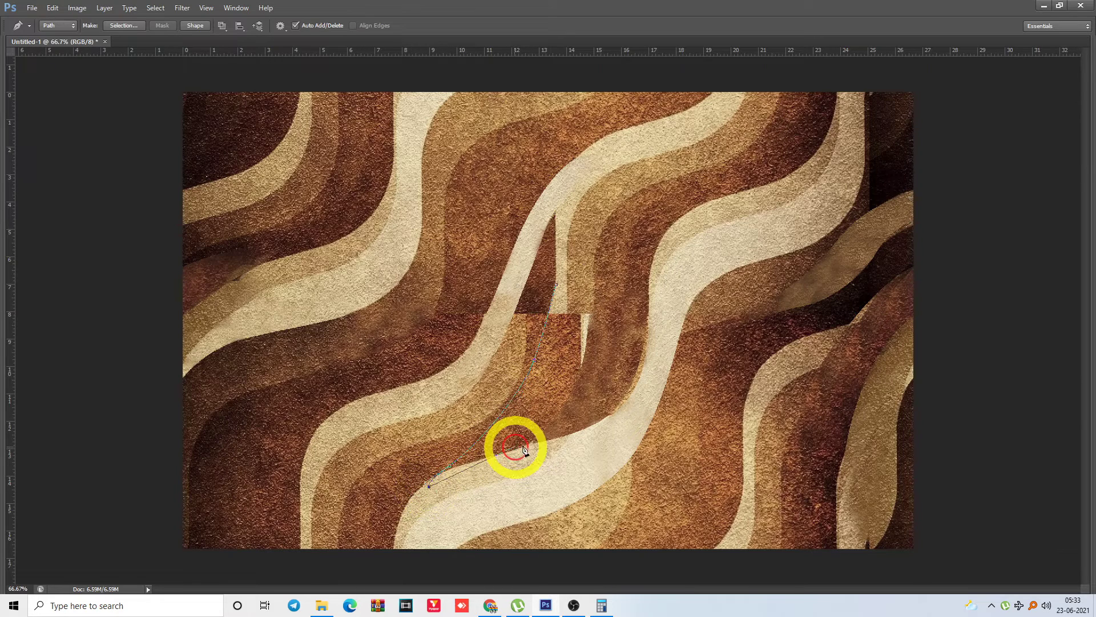
left_click_drag(567, 308, 567, 266)
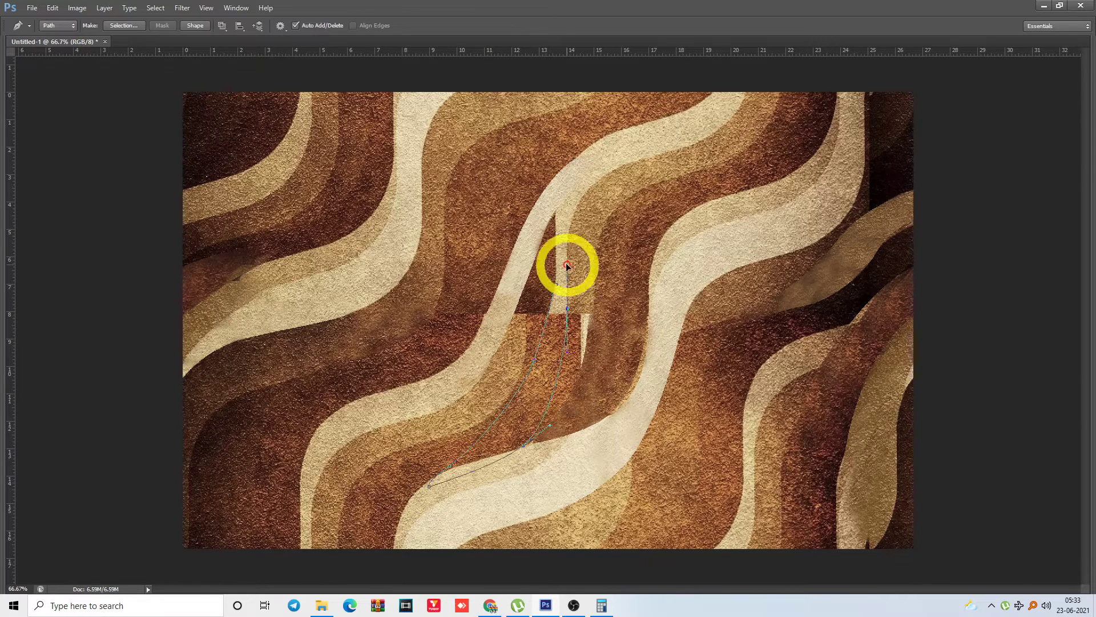
Clone cream texture throughout the second curved band so it joins the lower cream stripe, and deselect
key("s")
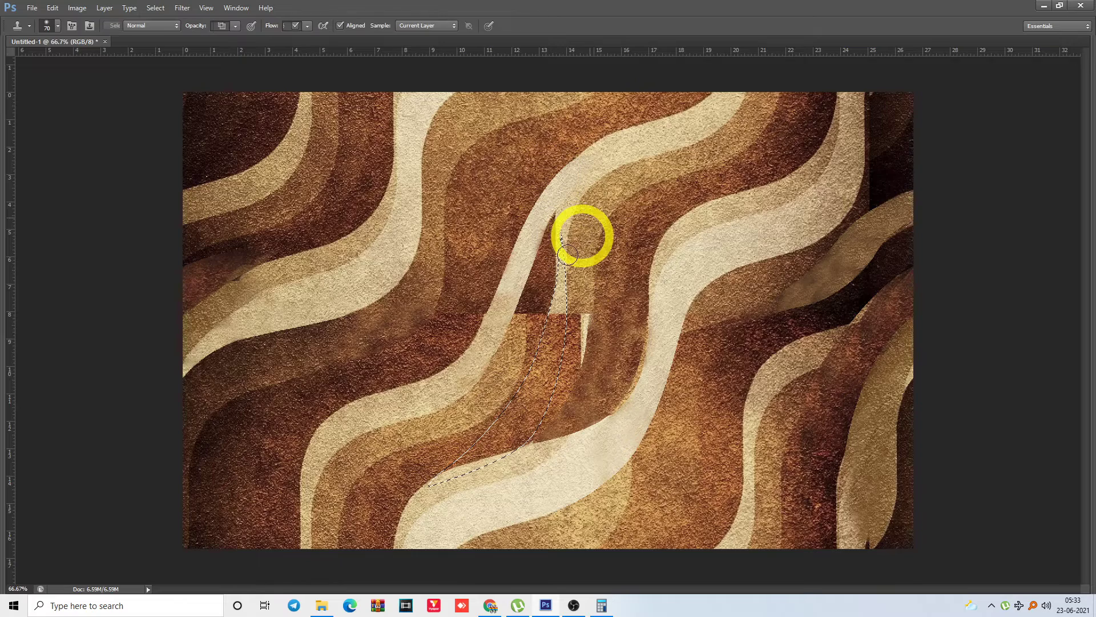
left_click_drag(512, 421, 446, 467)
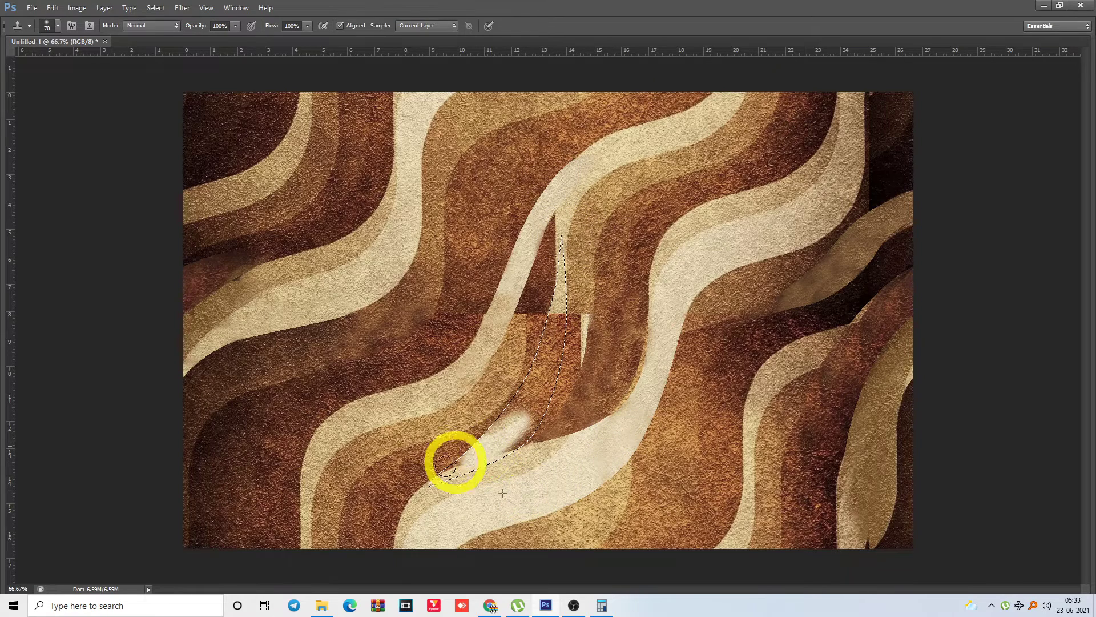
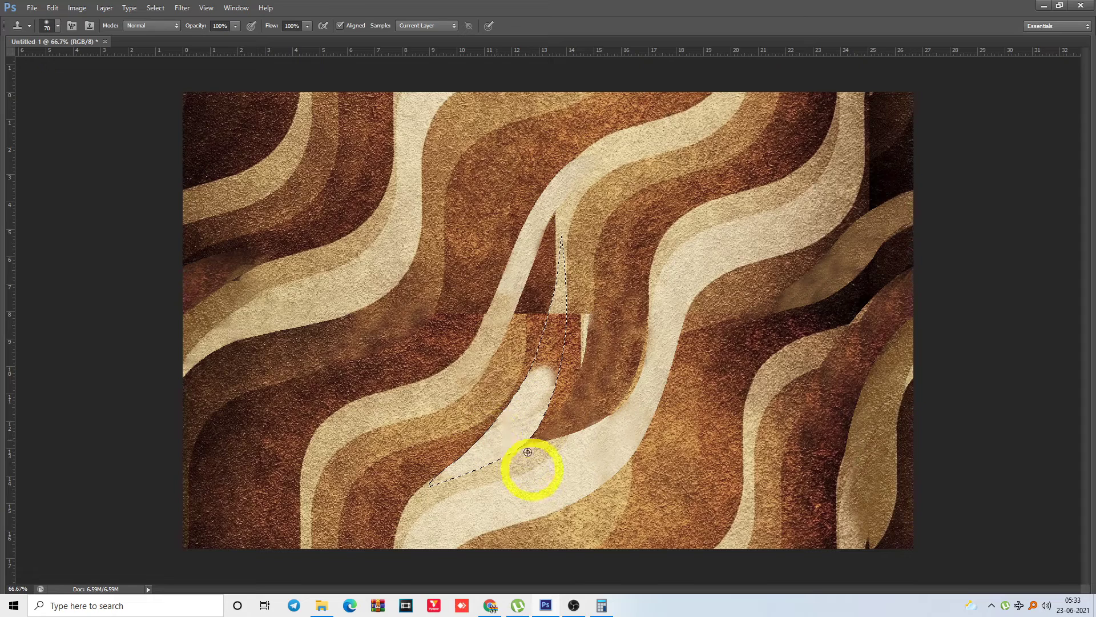
mouse_move(528, 452)
left_mouse_down()
mouse_move(534, 372)
mouse_move(552, 325)
left_mouse_up()
left_click_drag(534, 384, 550, 326)
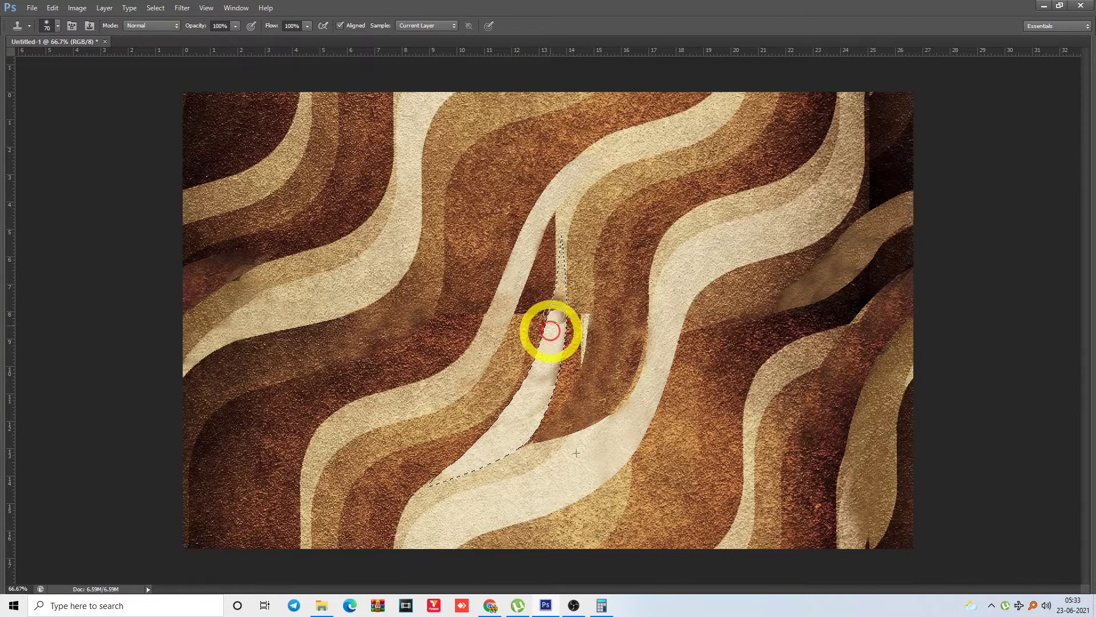
left_click_drag(574, 378, 558, 299)
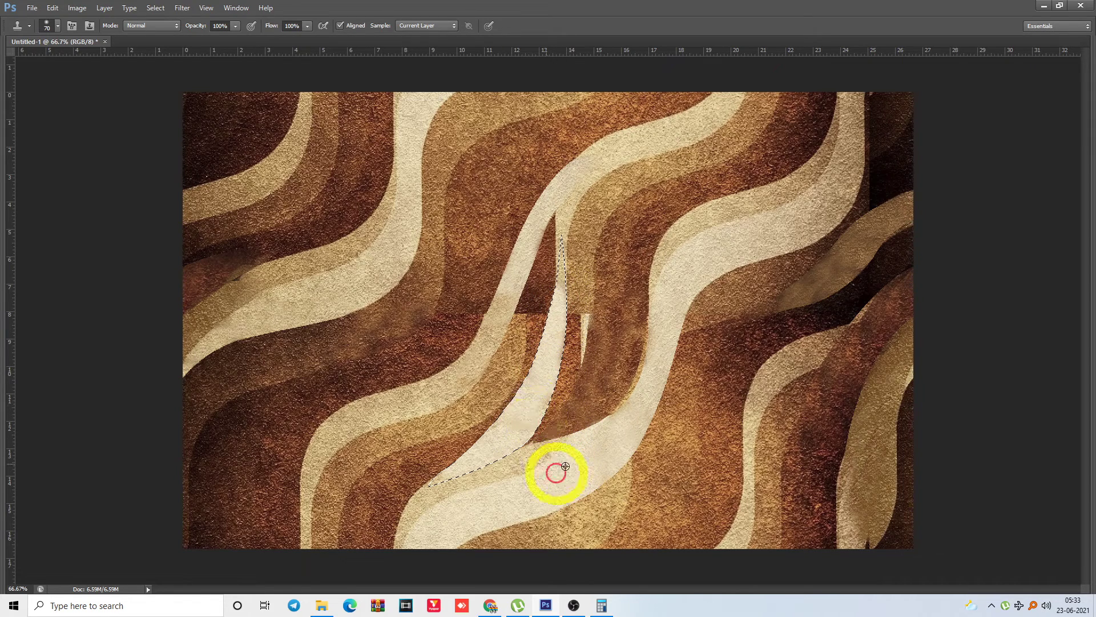
key("ctrl+d")
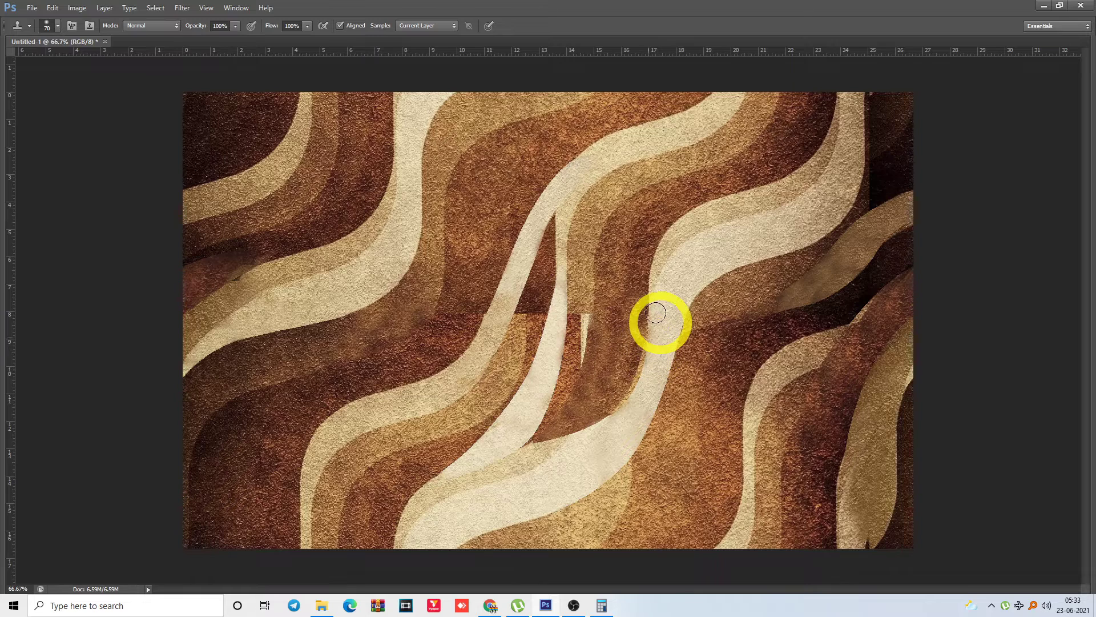
Select a pen-drawn sliver between the two central cream stripes and clone tan stripe texture into it across the seam
key("p")
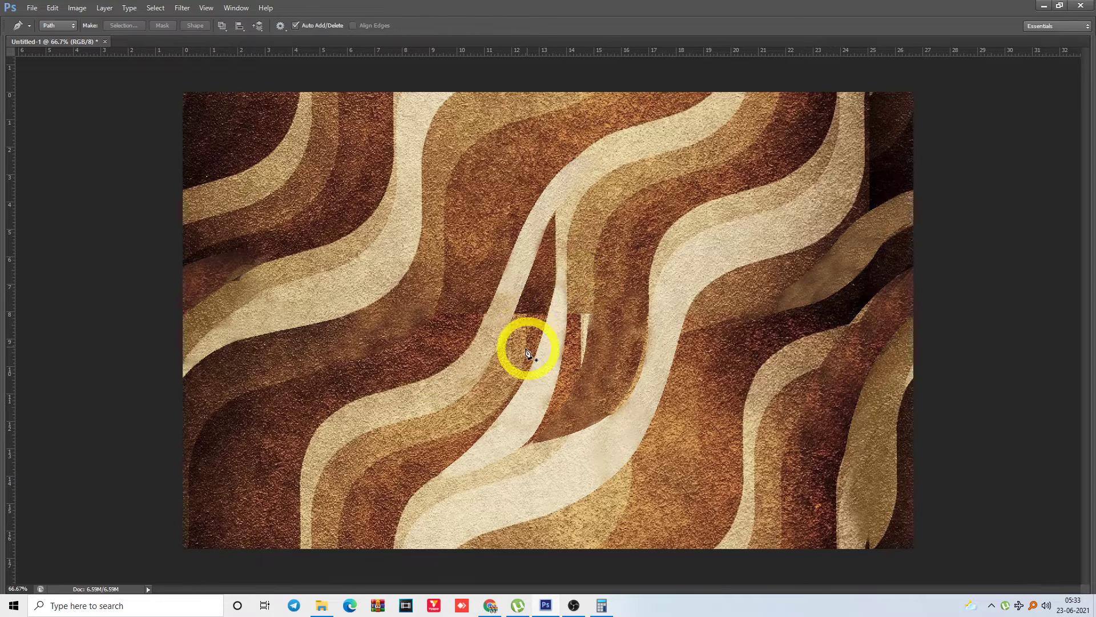
left_click_drag(527, 347, 517, 317)
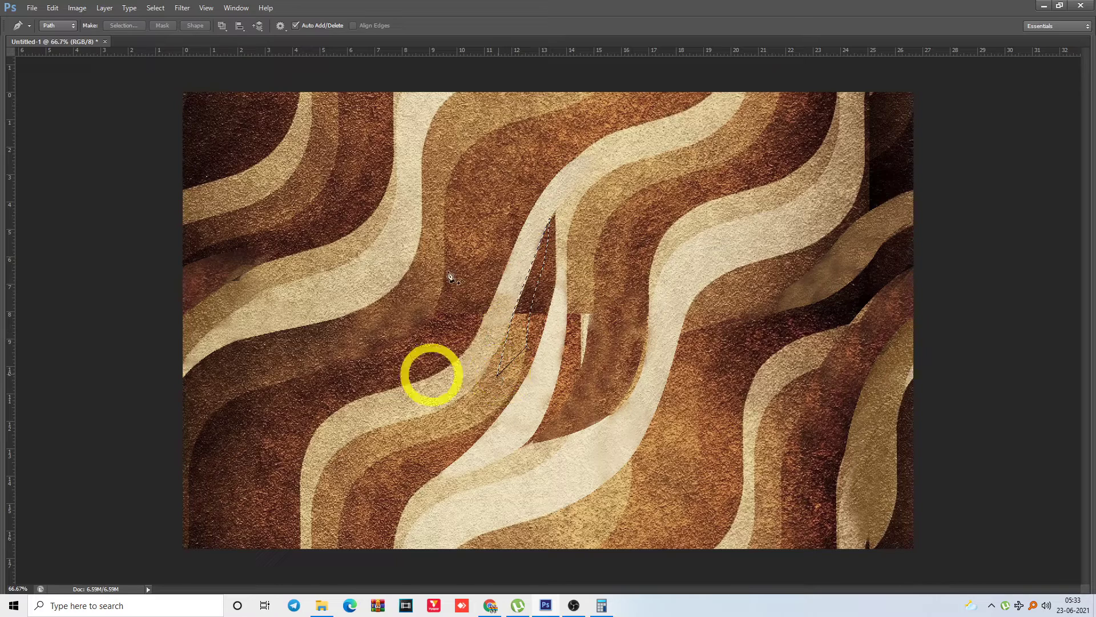
key("s")
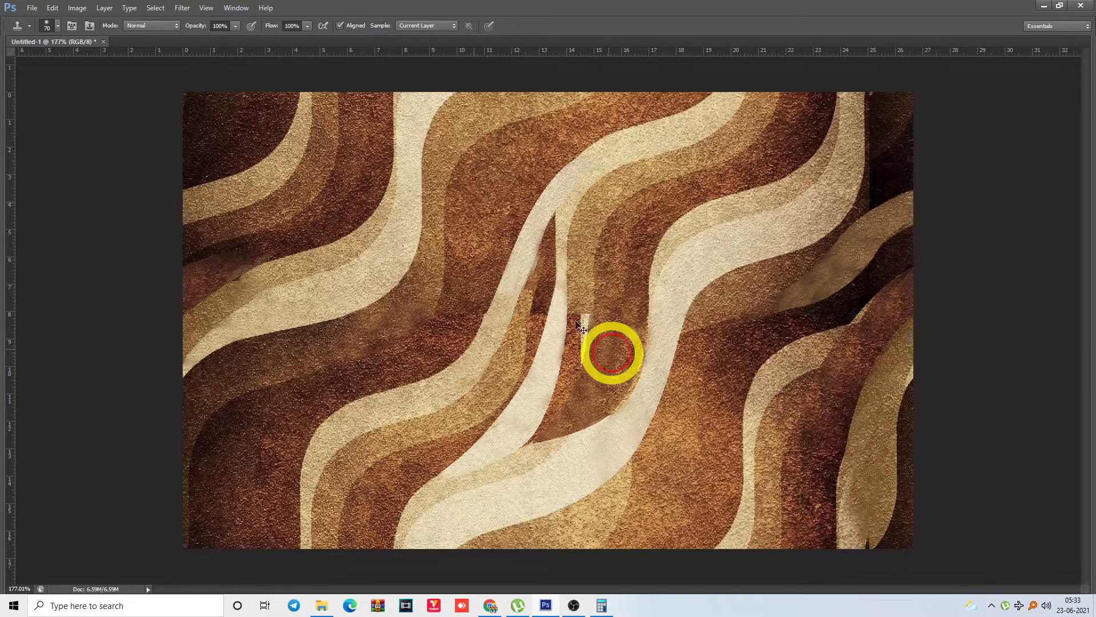
Clone brown stripe texture over the leftover cream fragment and seam between the two central cream stripes
scroll(509, 324, "up", 3)
mouse_move(509, 327)
left_mouse_down()
mouse_move(514, 392)
mouse_move(621, 383)
mouse_move(614, 397)
mouse_move(642, 422)
mouse_move(628, 483)
mouse_move(640, 404)
mouse_move(652, 497)
mouse_move(625, 515)
mouse_move(620, 544)
mouse_move(653, 499)
left_mouse_up()
key("ctrl+minus")
key("ctrl+minus")
key("ctrl+minus")
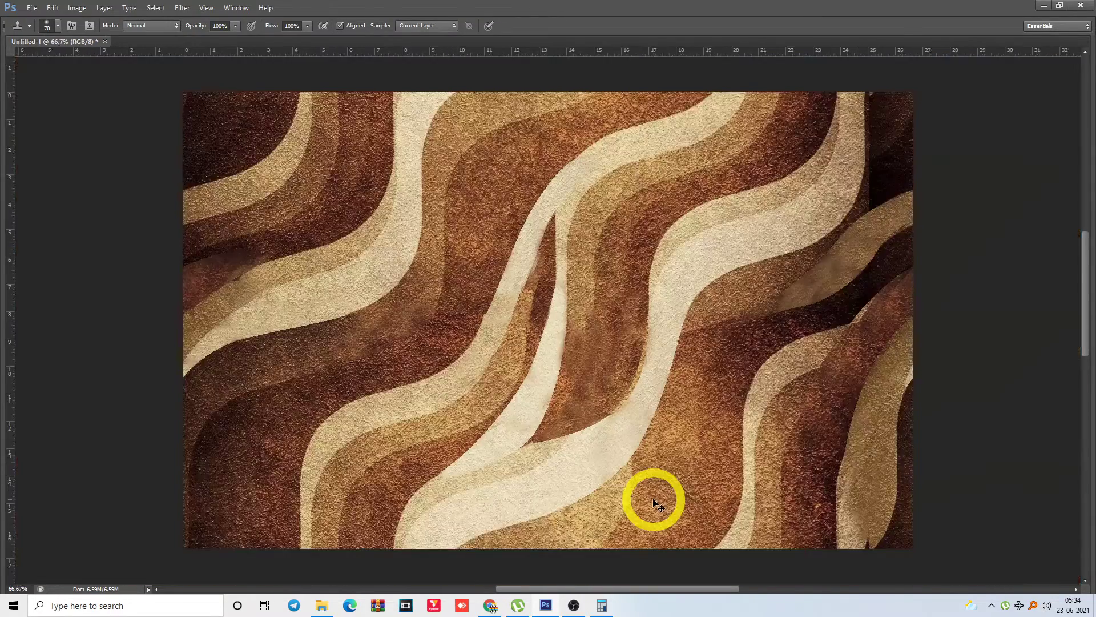
left_click(770, 299)
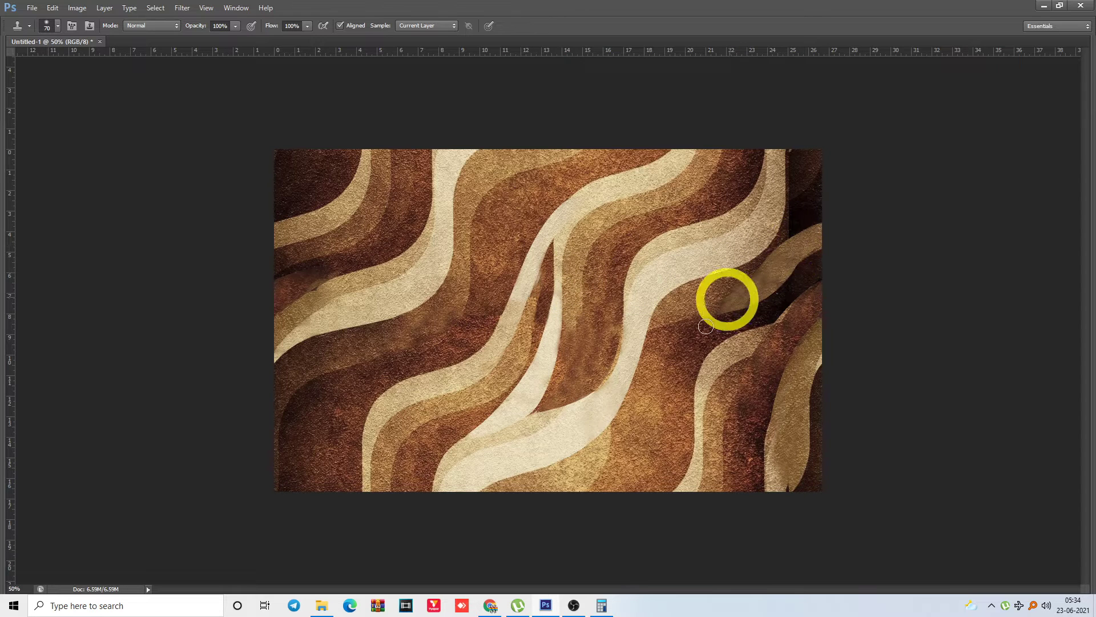
Start a wrap-around Offset of the whole canvas, setting the shift to 180 pixels right and 230 pixels down
key("p")
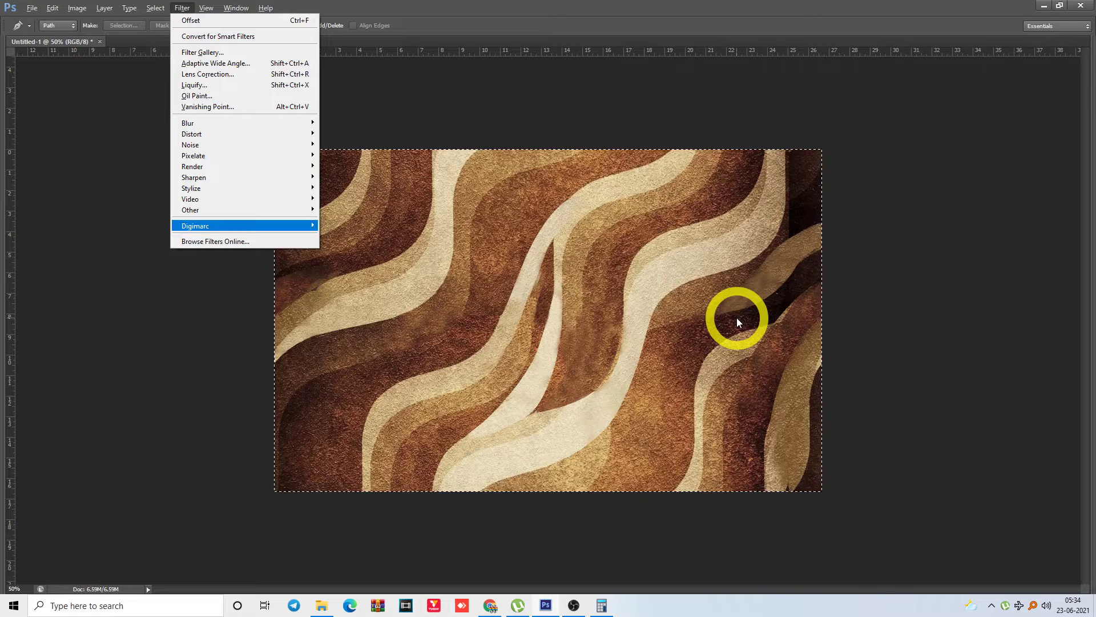
key("Up")
key("Right")
key("Up")
key("Return")
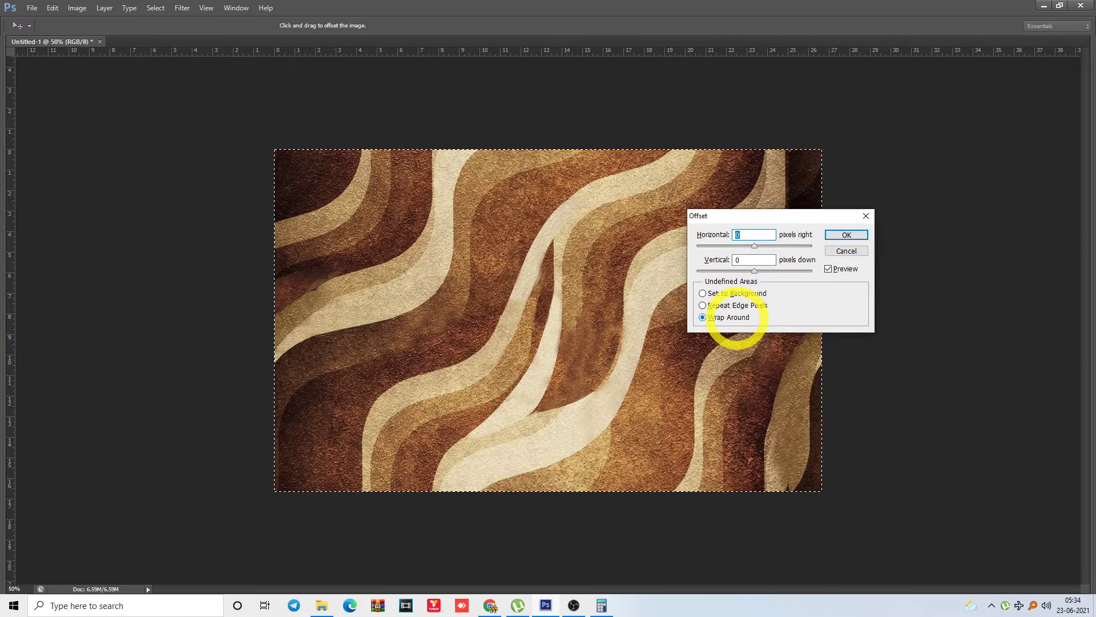
key("shift+Up")
key("Tab")
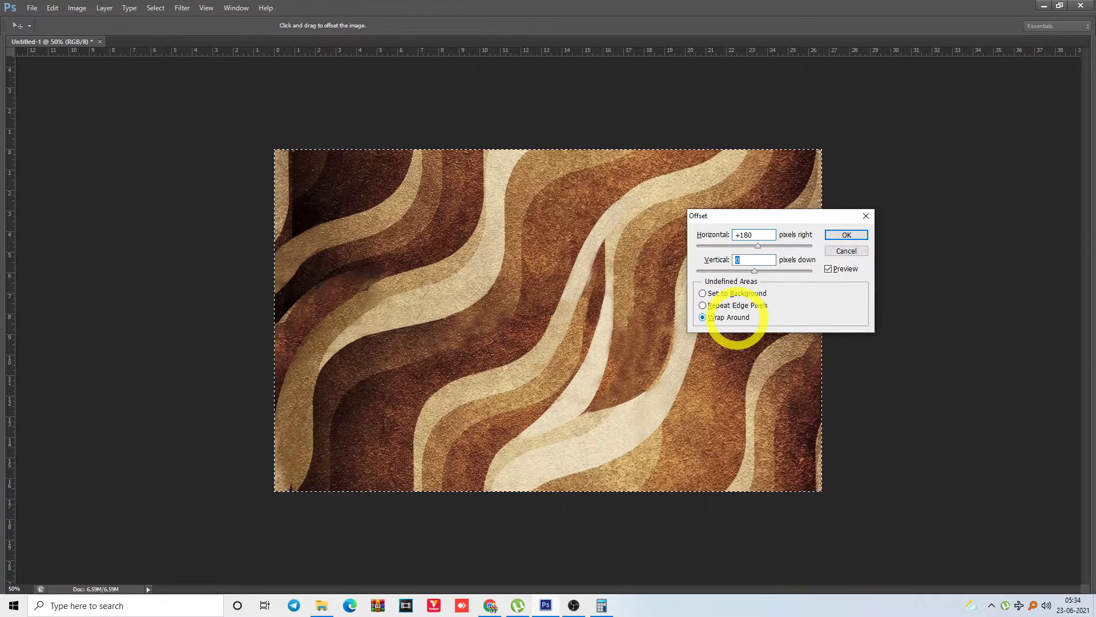
key("shift+Up")
key("shift+Up")
key("shift+Up")
key("shift+Up")
key("shift+Up")
key("shift+Up")
key("shift+Up")
key("shift+Tab")
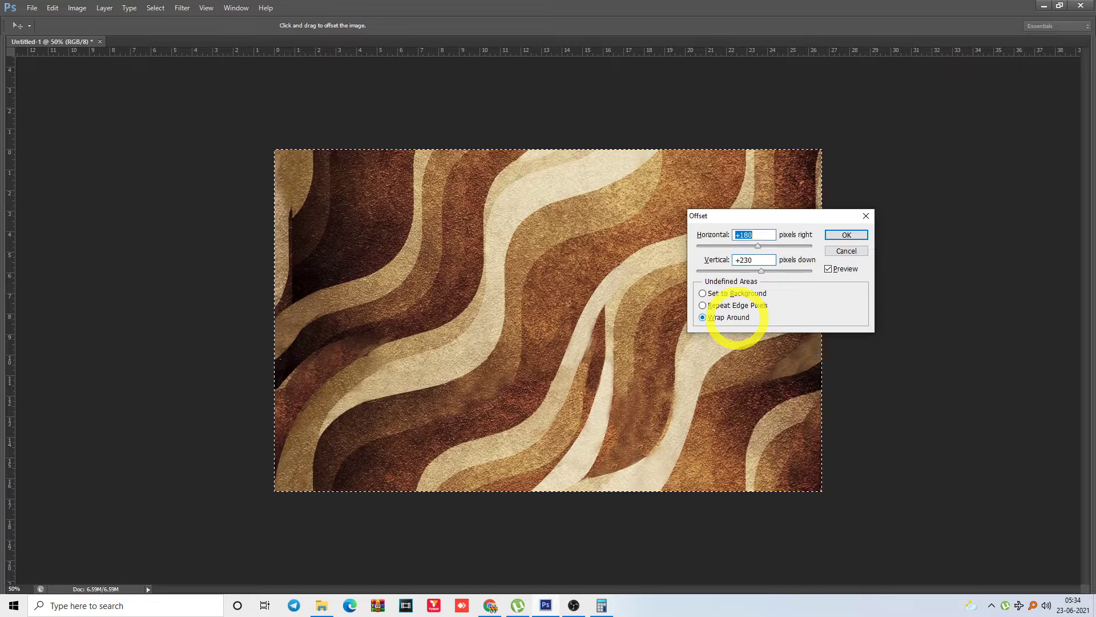
Increase the horizontal offset to 770 pixels right and apply the filter
key("shift+Up")
key("shift+Up")
key("shift+Up")
key("shift+Up")
key("shift+Up")
key("shift+Up")
key("shift+Up")
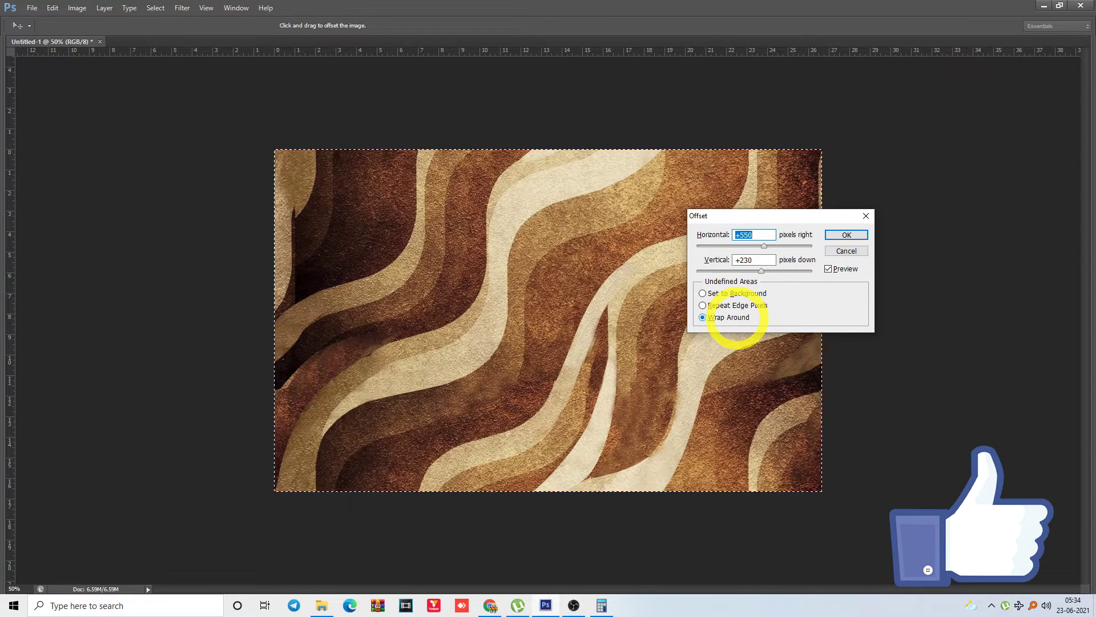
key("shift+Up")
key("shift+Up")
key("shift+Up")
key("shift+Up")
key("shift+Up")
key("shift+Up")
key("shift+Up")
key("shift+Up")
key("shift+Up")
key("shift+Up")
key("shift+Up")
key("shift+Up")
key("shift+Up")
key("shift+Up")
key("shift+Up")
key("shift+Up")
key("shift+Up")
key("shift+Up")
key("shift+Up")
key("shift+Up")
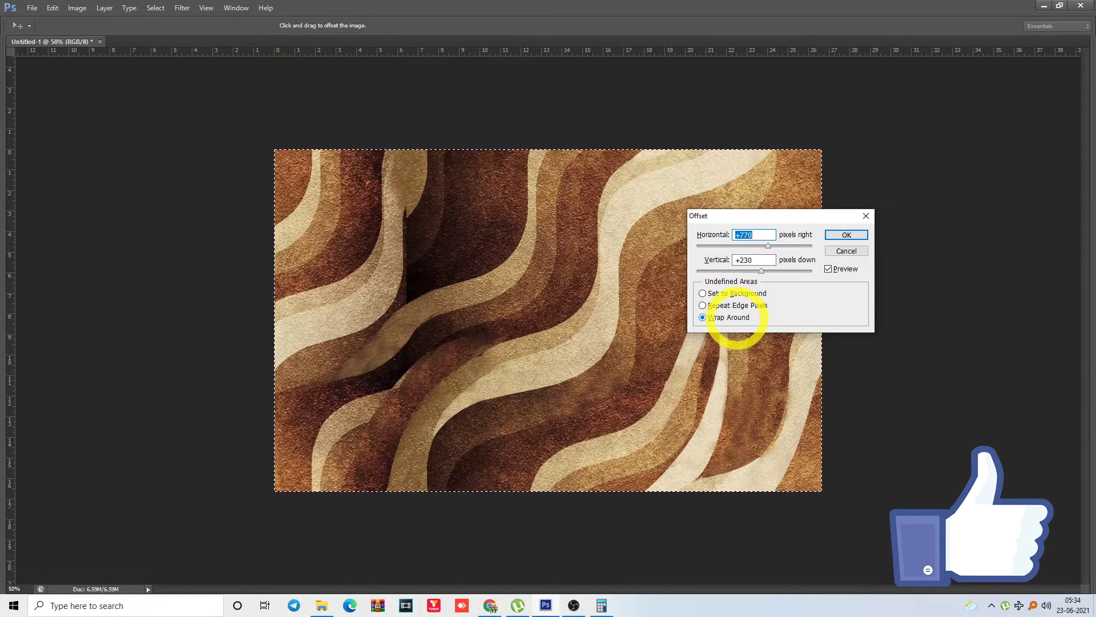
key("Return")
Outline the broken cream stripe across the vertical seam with the Pen tool and turn the path into a selection
key("p")
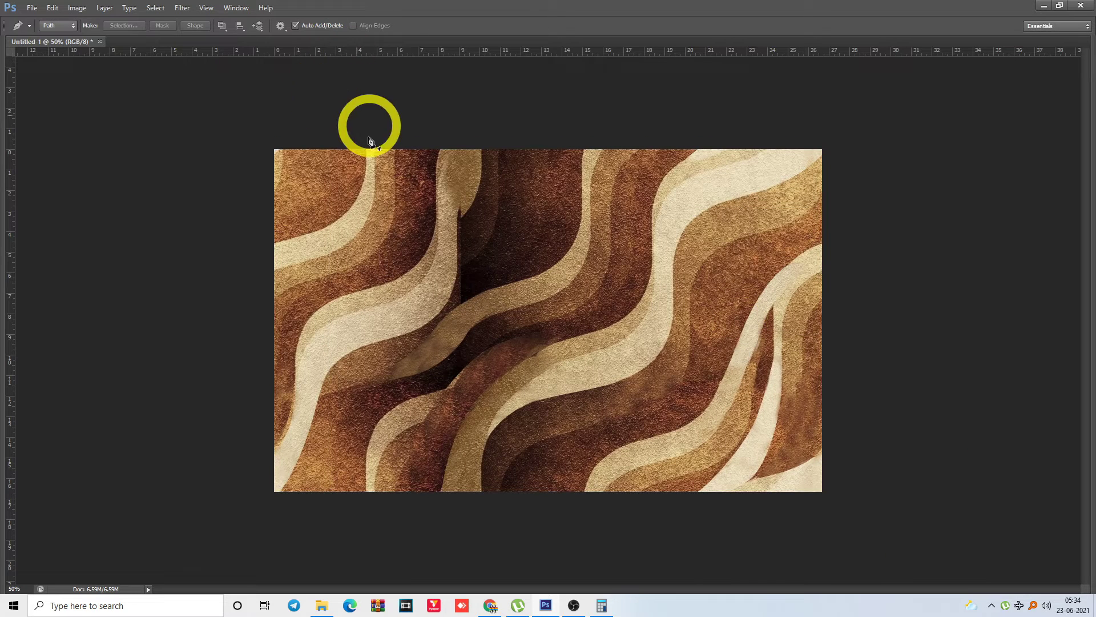
left_click_drag(466, 279, 407, 328)
left_click_drag(435, 268, 440, 257)
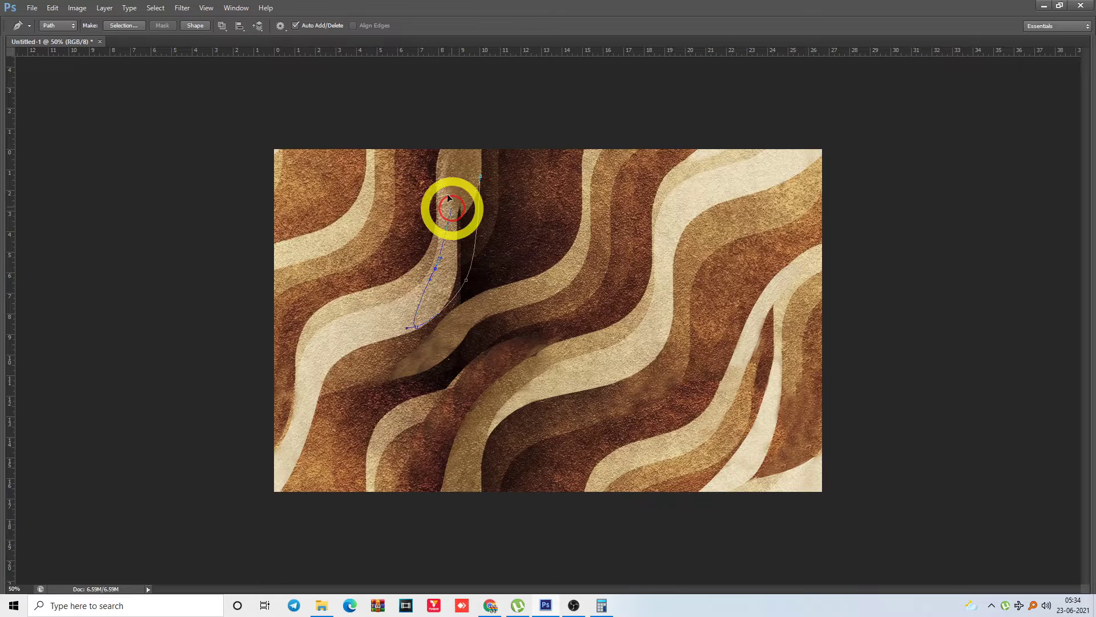
left_click_drag(449, 200, 451, 193)
left_click(463, 171)
left_click_drag(471, 169, 469, 163)
scroll(494, 317, "up", 6)
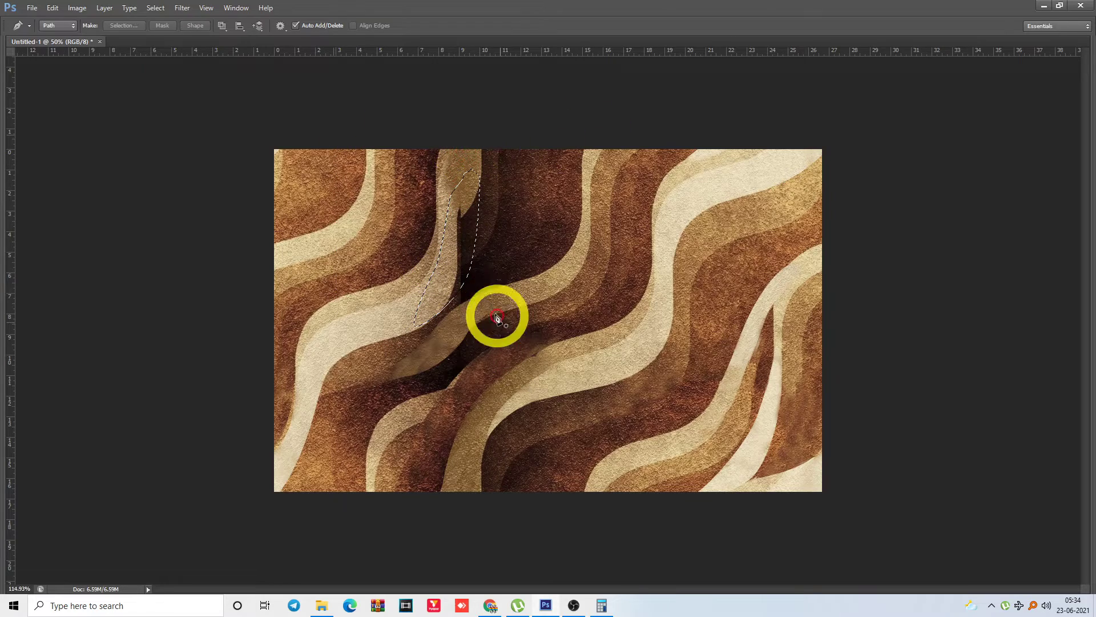
Clone cream texture through the selected band so the stripe continues across the vertical seam, and deselect
key("s")
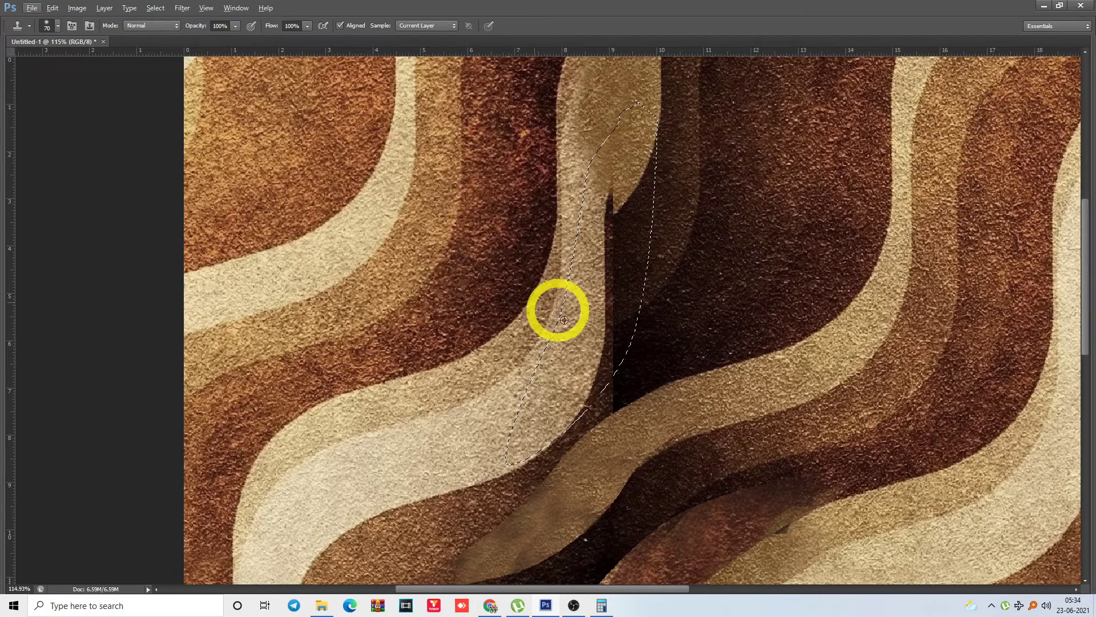
left_click(560, 367, "alt")
mouse_move(608, 353)
left_mouse_down()
mouse_move(587, 384)
mouse_move(621, 302)
mouse_move(606, 321)
mouse_move(610, 213)
mouse_move(610, 234)
mouse_move(633, 202)
mouse_move(630, 234)
mouse_move(638, 176)
mouse_move(632, 284)
left_mouse_up()
key("ctrl+d")
key("ctrl+minus")
key("ctrl+minus")
key("ctrl+minus")
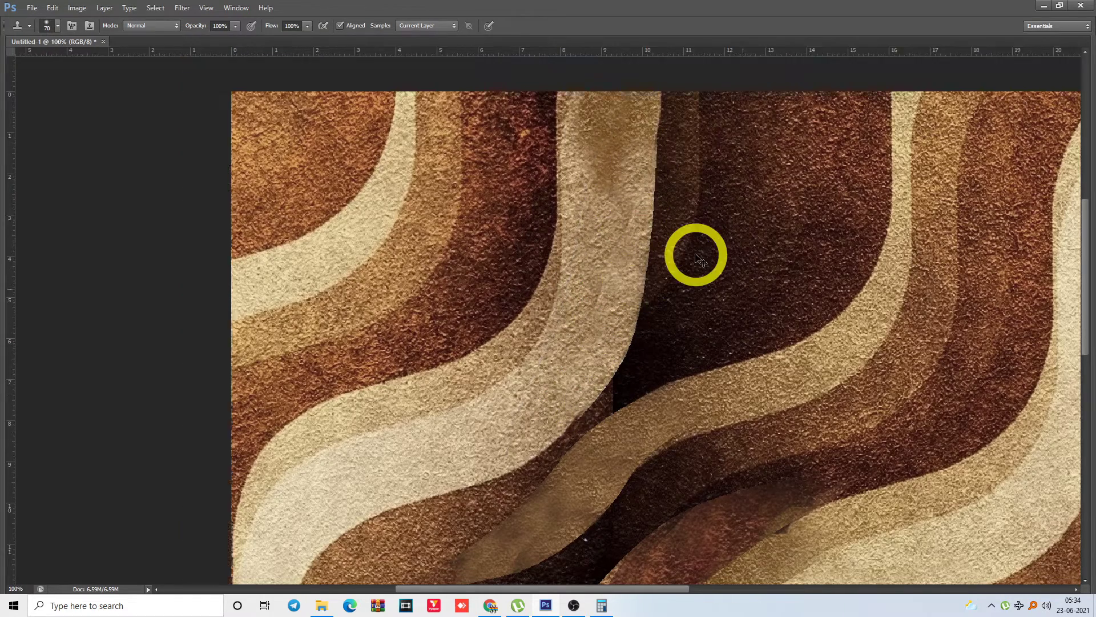
mouse_move(500, 169)
left_mouse_down()
mouse_move(439, 379)
mouse_move(505, 311)
left_mouse_up()
left_click(567, 272)
key("p")
key("ctrl+z")
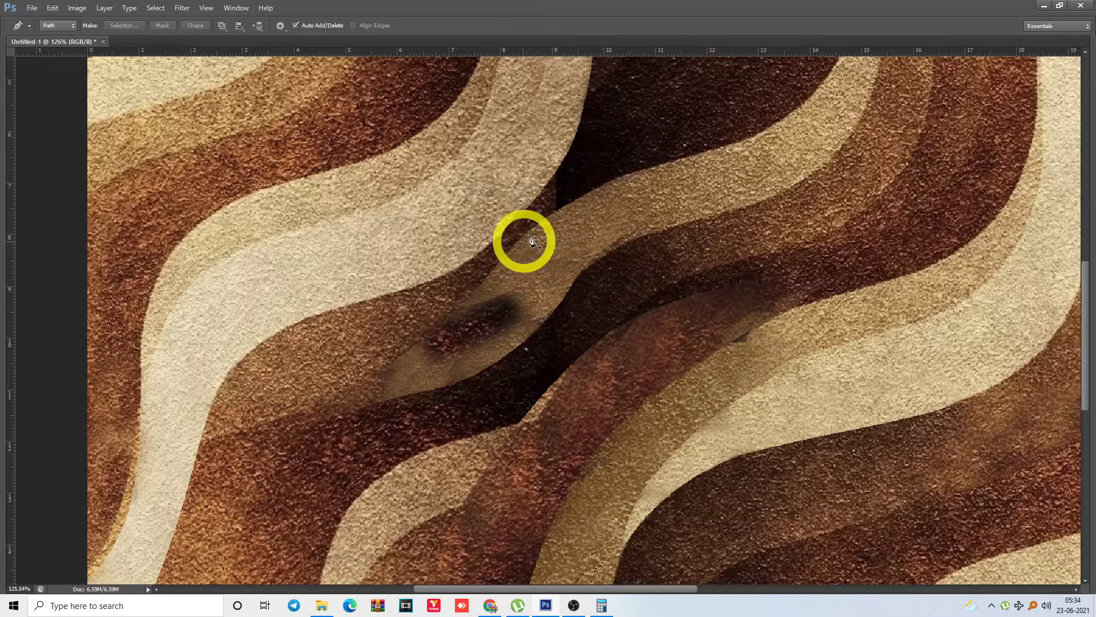
Select a pen-drawn taper at the lower end of the central tan stripe, clone tan stripe texture over it, and deselect
left_click(529, 230)
mouse_move(432, 333)
left_mouse_down()
mouse_move(390, 365)
mouse_move(503, 373)
left_mouse_up()
left_click(274, 422)
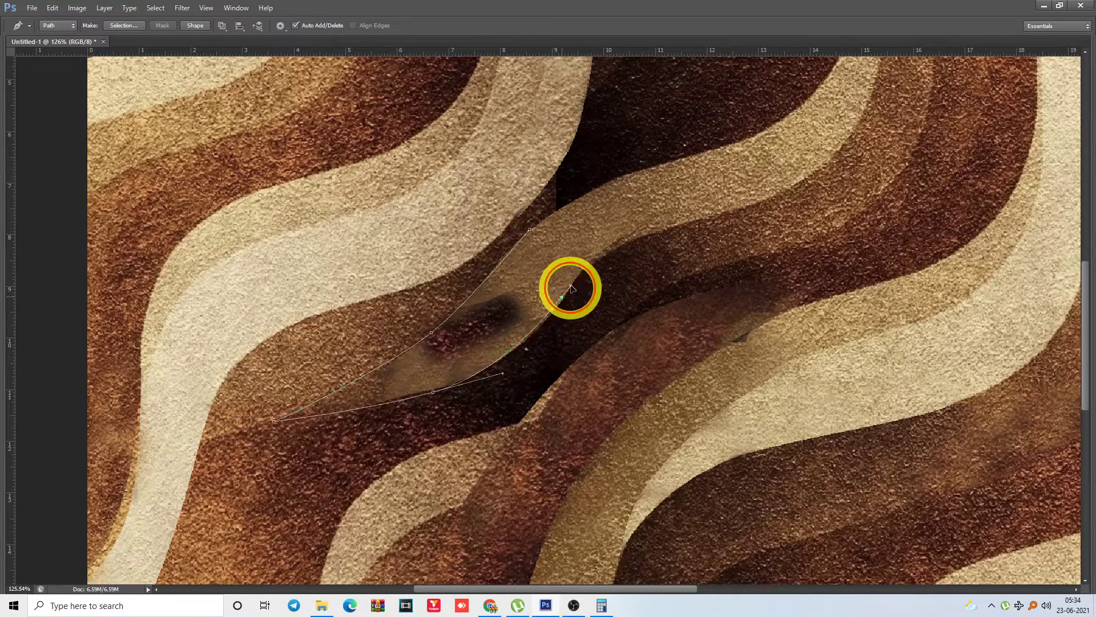
left_click_drag(602, 239, 583, 223)
key("s")
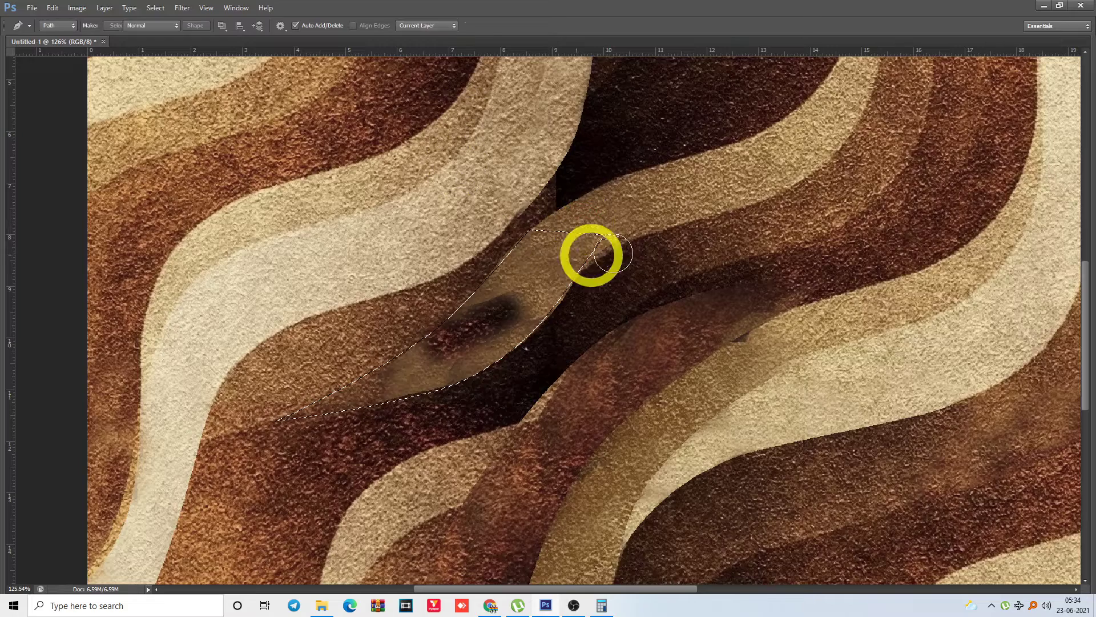
left_click(633, 198, "alt")
mouse_move(511, 296)
left_mouse_down()
mouse_move(465, 331)
mouse_move(493, 306)
mouse_move(512, 308)
mouse_move(512, 321)
mouse_move(484, 337)
mouse_move(522, 301)
mouse_move(442, 346)
mouse_move(481, 327)
mouse_move(506, 342)
mouse_move(490, 351)
mouse_move(510, 334)
mouse_move(516, 295)
mouse_move(503, 276)
mouse_move(476, 344)
mouse_move(351, 394)
mouse_move(482, 318)
mouse_move(473, 352)
mouse_move(511, 306)
mouse_move(366, 391)
mouse_move(422, 373)
mouse_move(354, 402)
mouse_move(314, 404)
left_mouse_up()
key("ctrl+d")
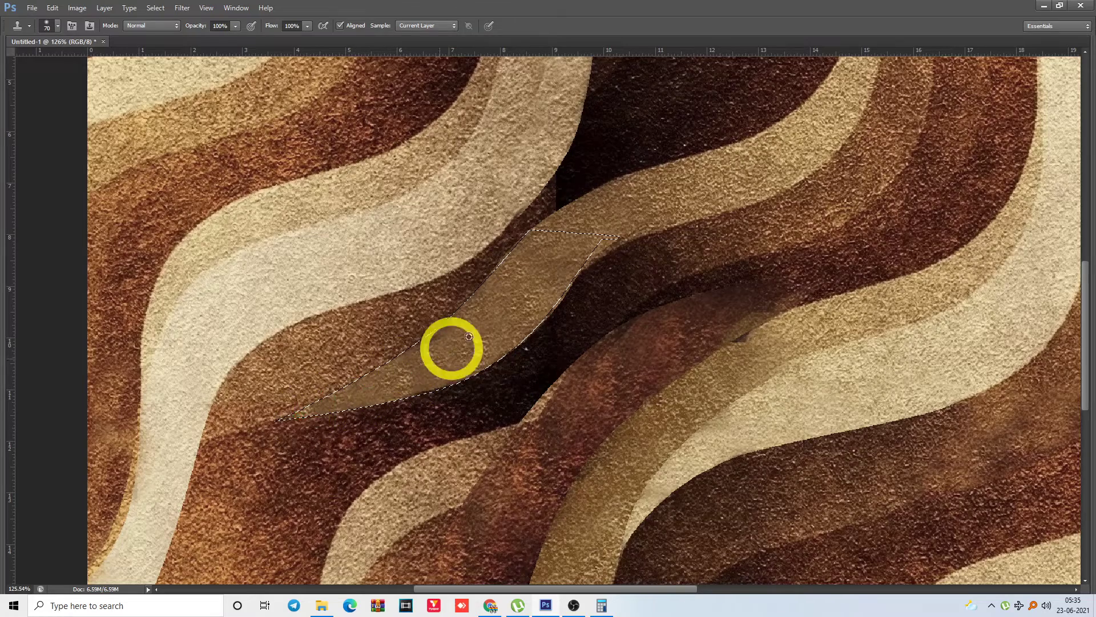
Duplicate the repaired texture document as Untitled-1 copy
key("alt+v")
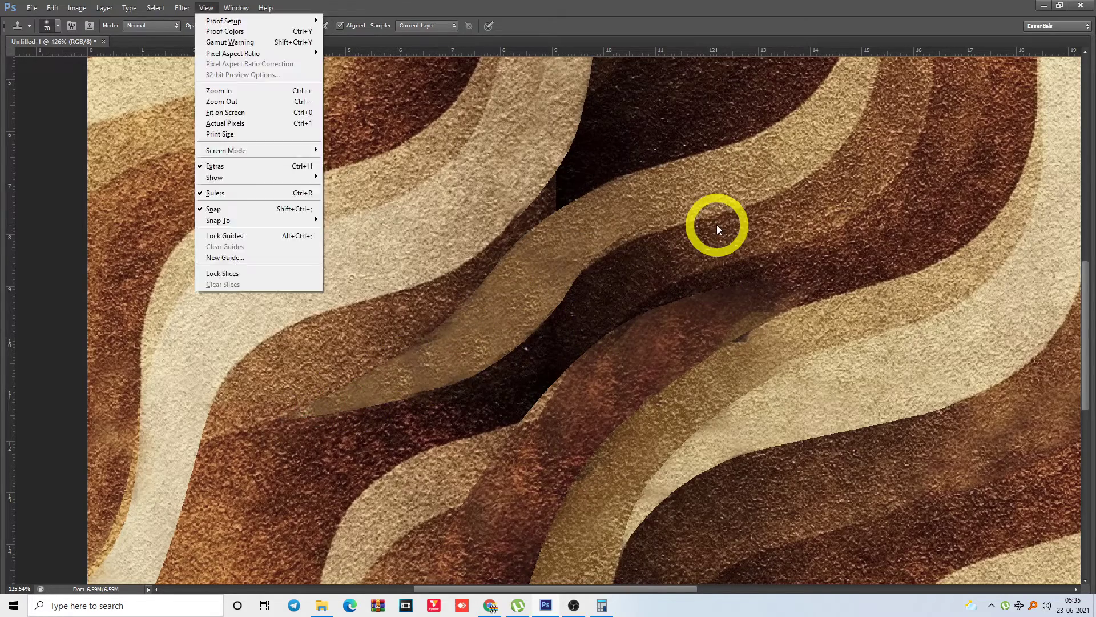
key("o")
key("ctrl+minus")
key("ctrl+minus")
key("ctrl+minus")
key("ctrl+minus")
key("ctrl+plus")
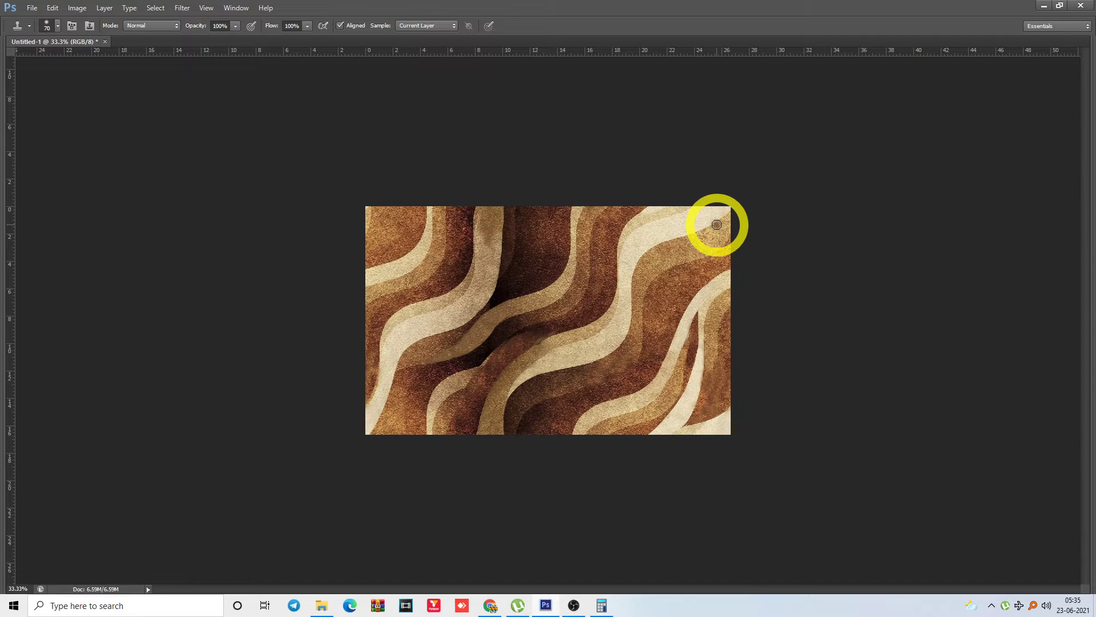
key("alt+i")
key("d")
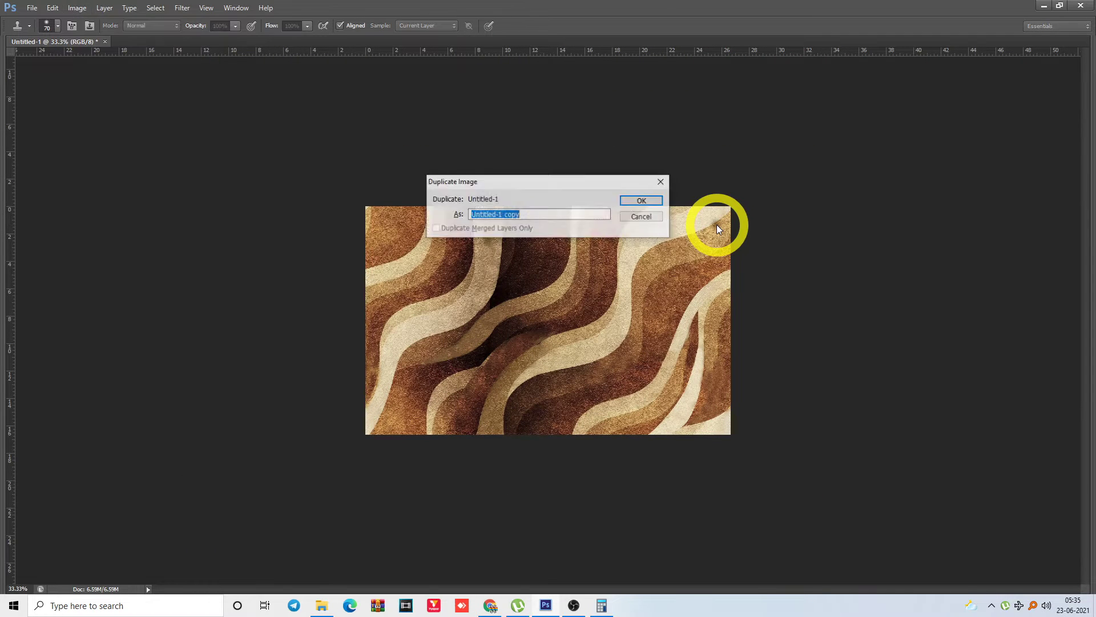
key("Return")
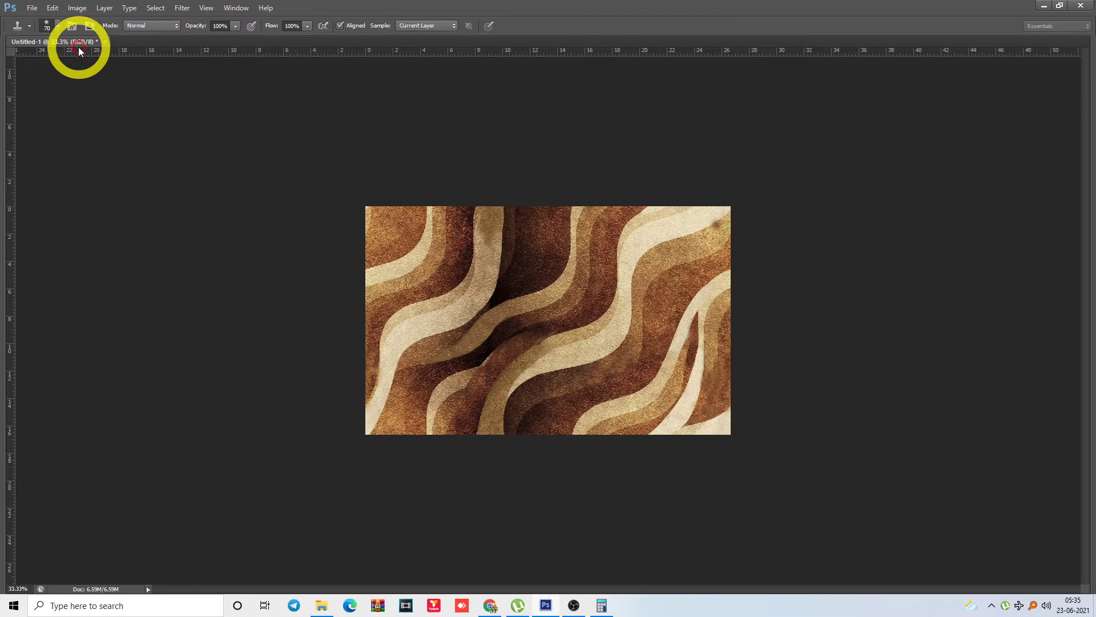
Return to the Untitled-1 document and display its edit history
left_click(79, 49)
key("alt+w")
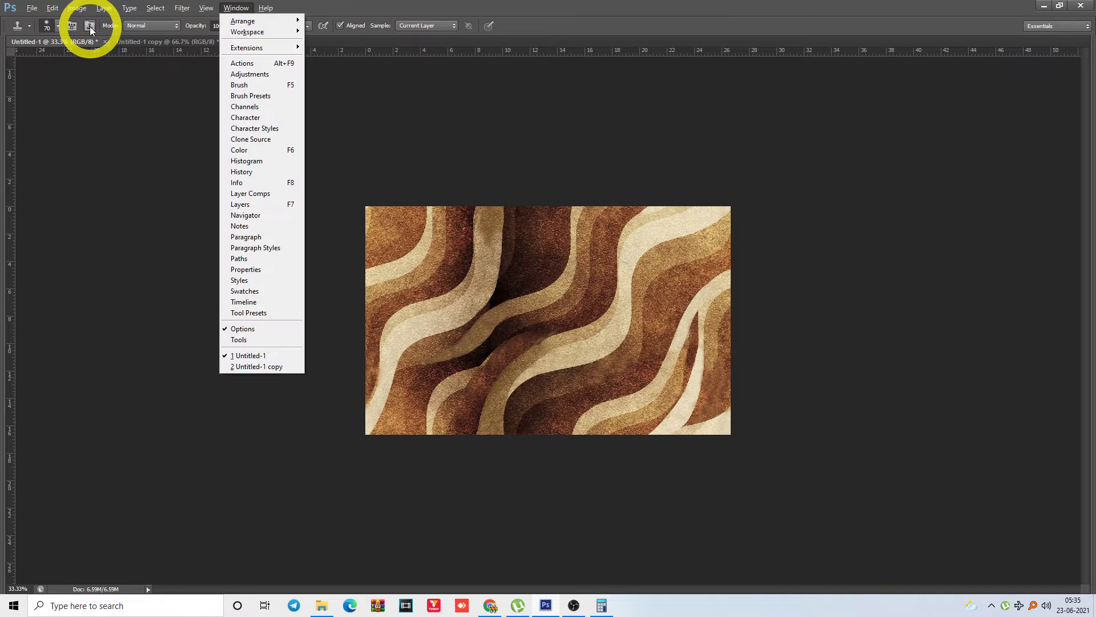
key("Down")
key("Down")
key("Down")
key("Down")
key("Down")
key("Down")
key("Down")
key("Down")
key("Down")
key("Down")
key("Down")
key("Down")
key("Down")
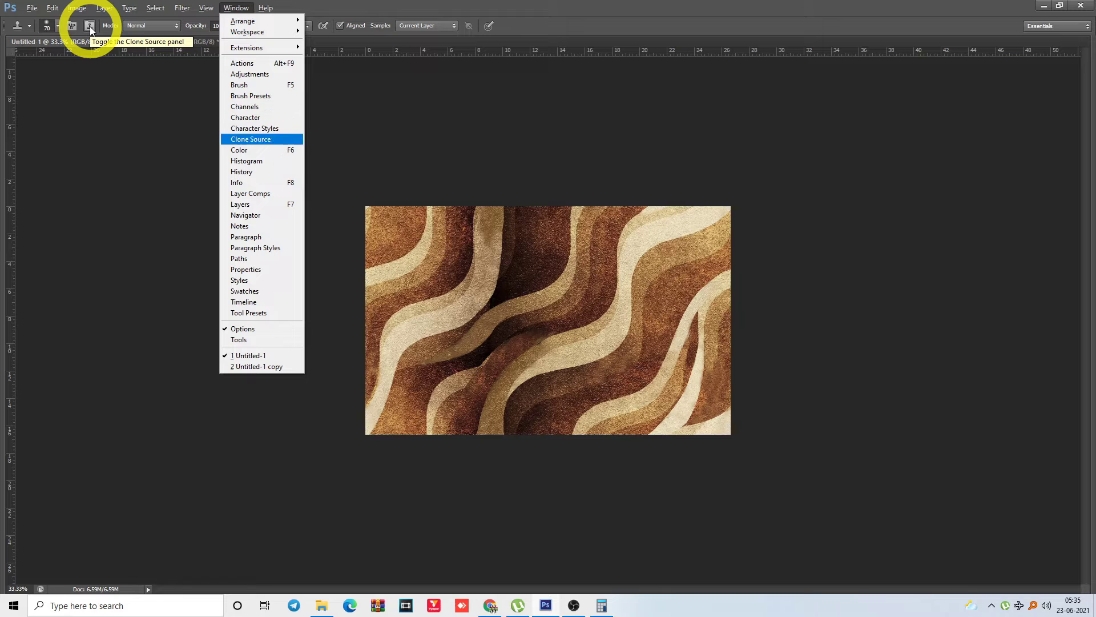
key("Return")
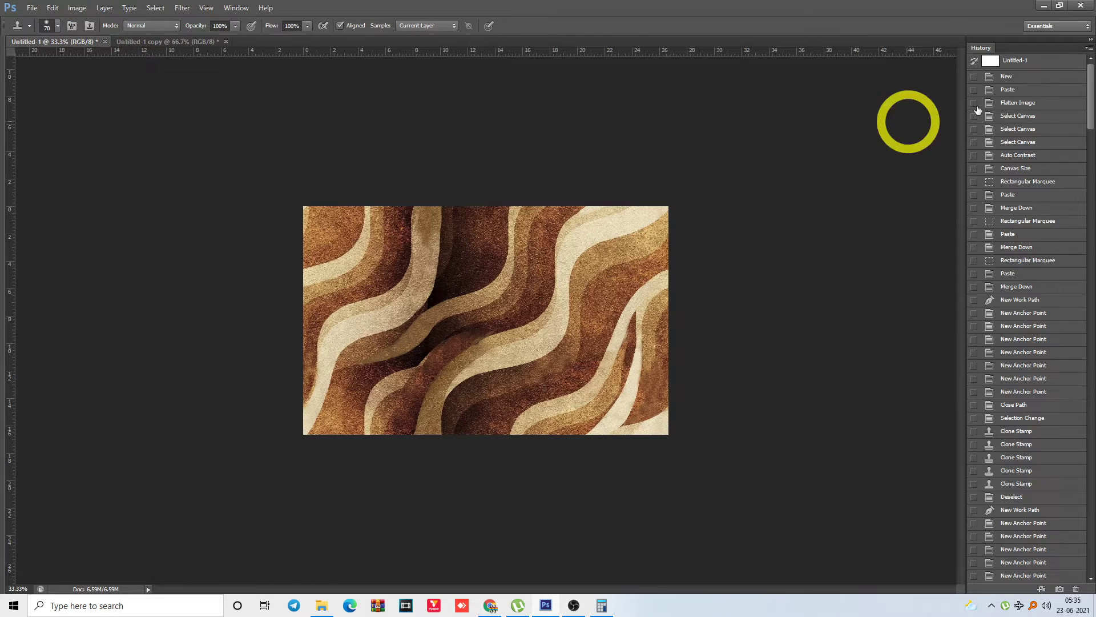
Revert Untitled-1 to its Paste history state and flatten the image
left_click(1015, 90)
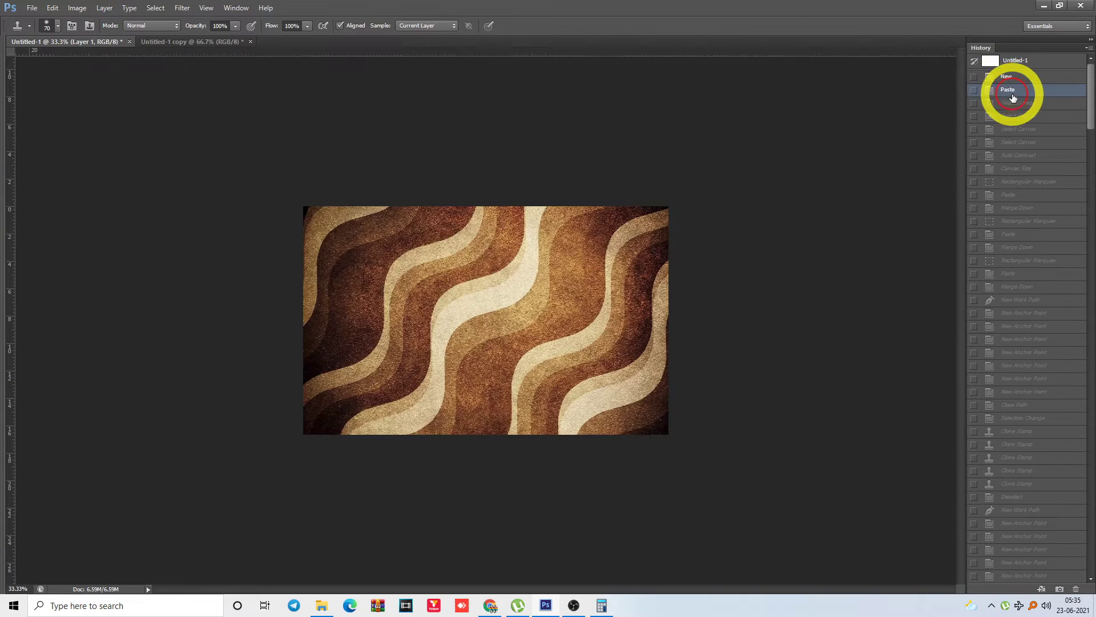
key("alt+l")
key("f")
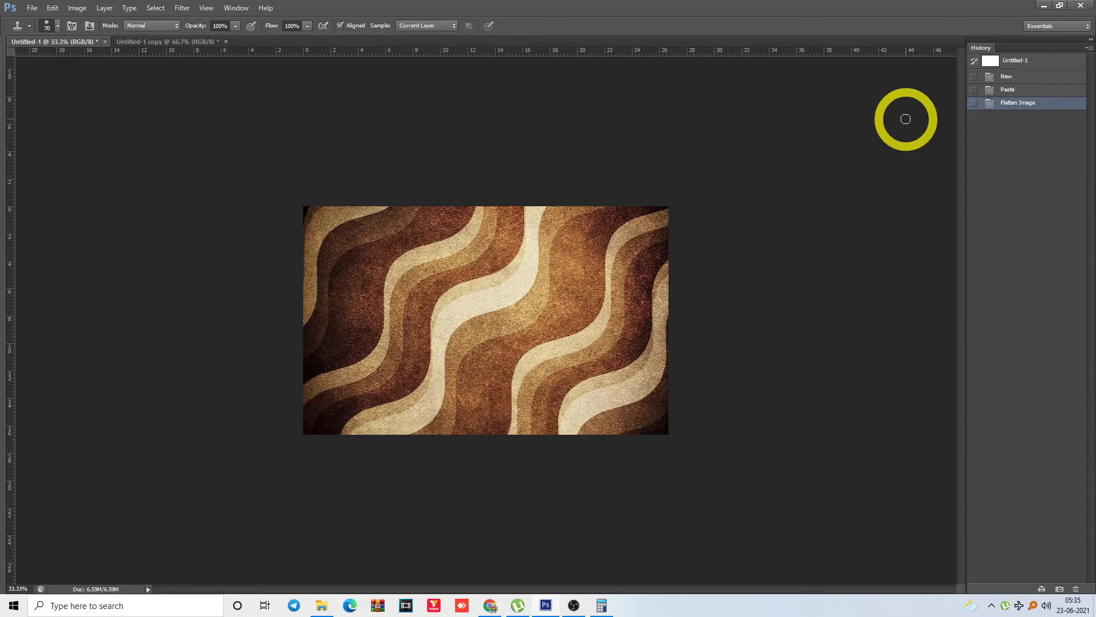
Arrange Untitled-1 and Untitled-1 copy side by side for comparison at the same scale
key("alt+w")
key("Right")
key("Down")
key("Return")
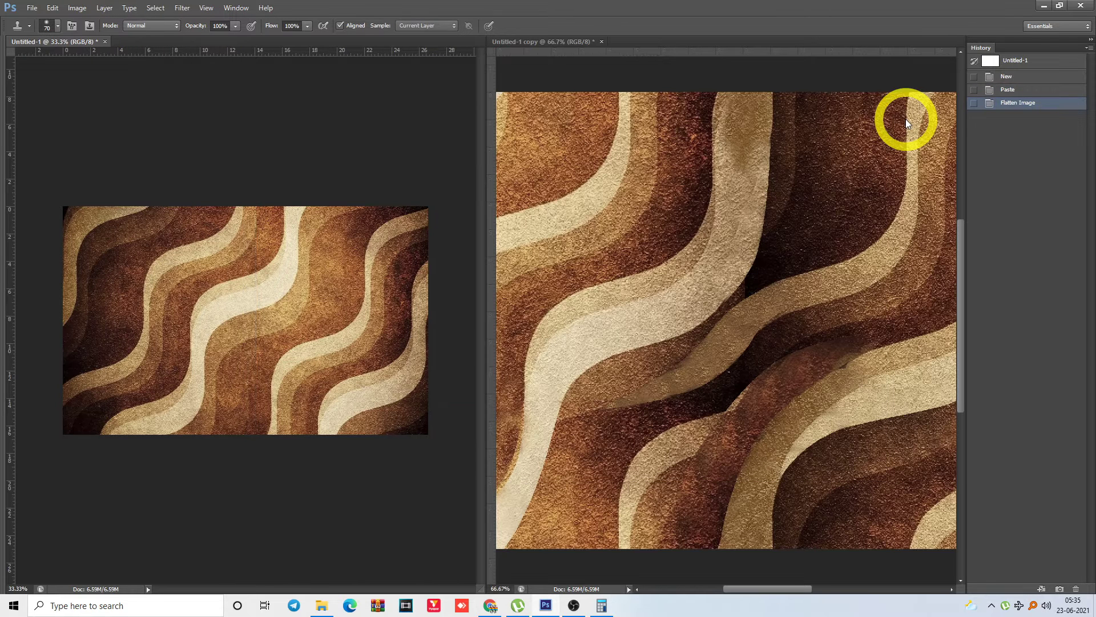
key("m")
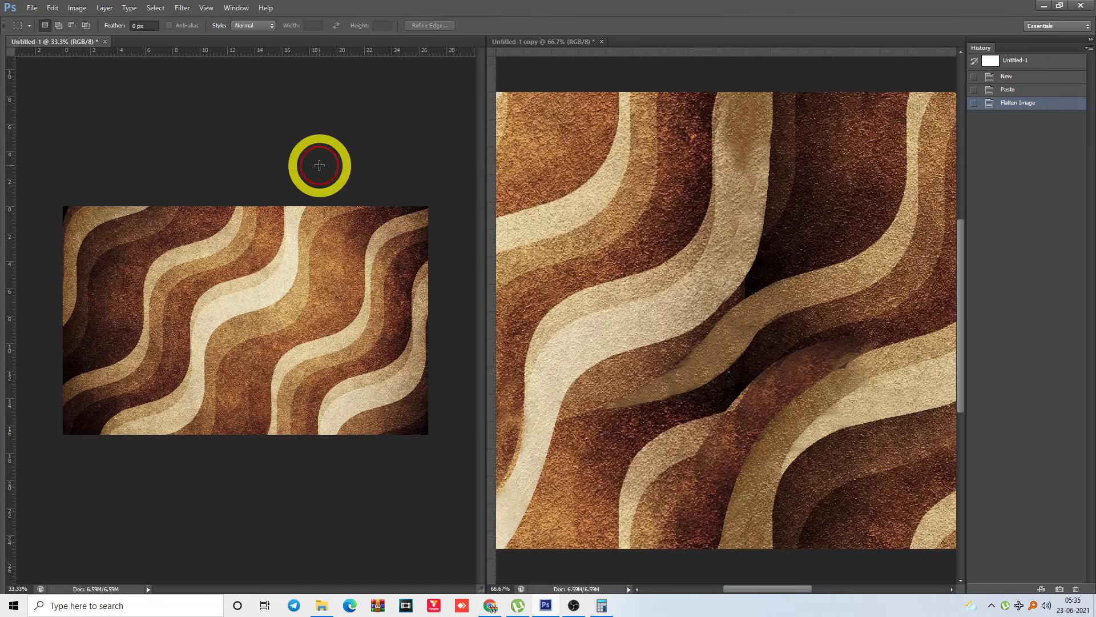
left_click(558, 70)
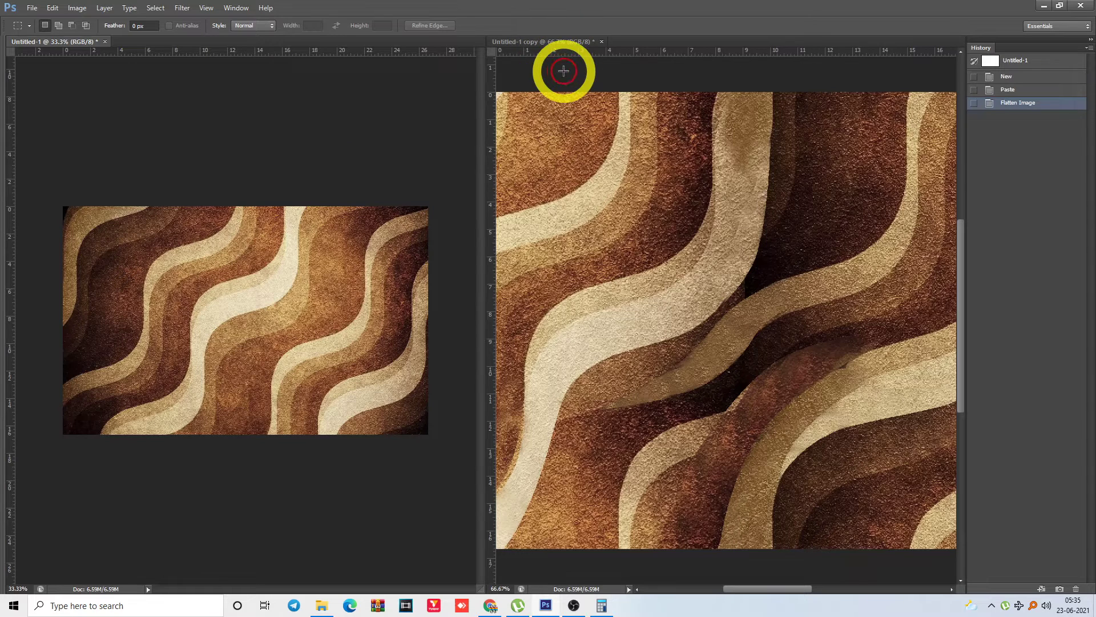
key("ctrl+minus")
key("ctrl+minus")
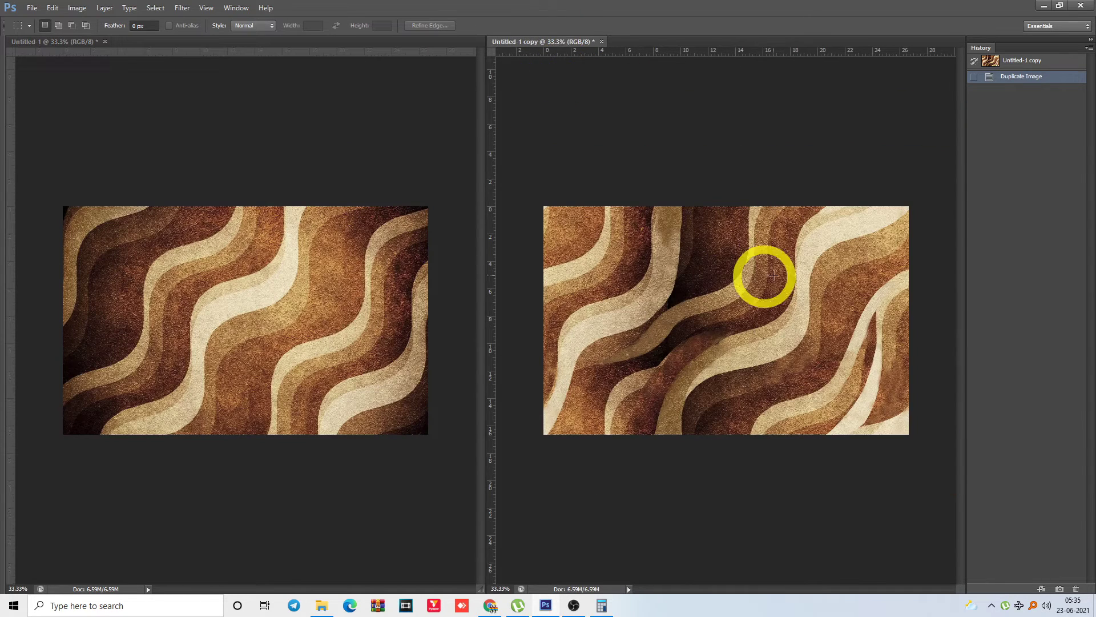
Select the entire original wavy texture in Untitled-1 and define it as a pattern
left_click(465, 179)
key("ctrl+a")
key("alt+e")
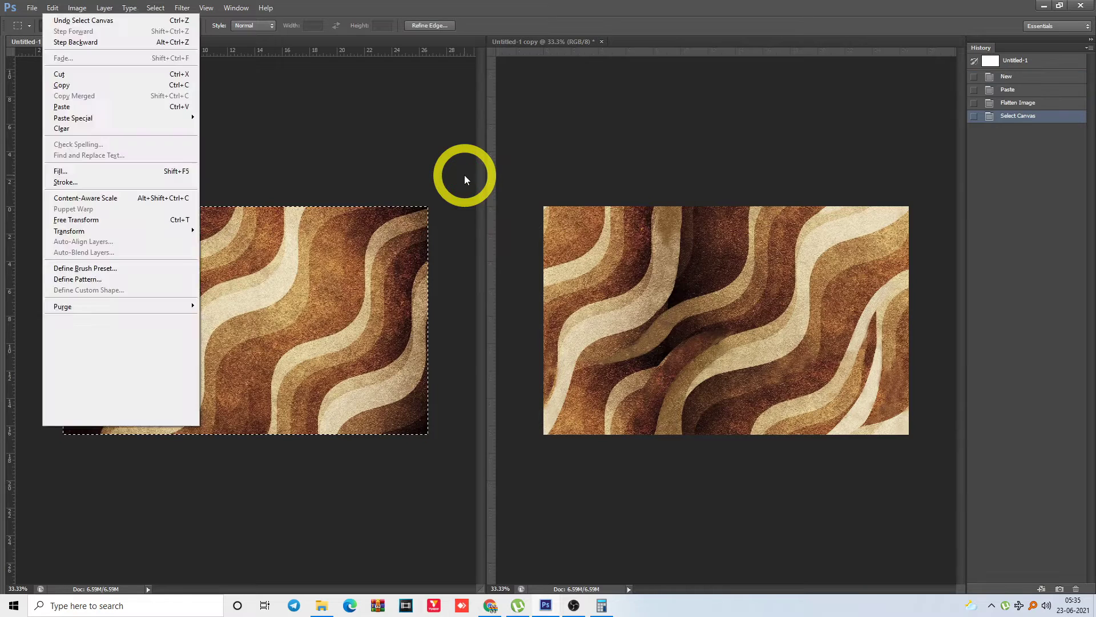
key("t")
key("Return")
key("alt+i")
key("s")
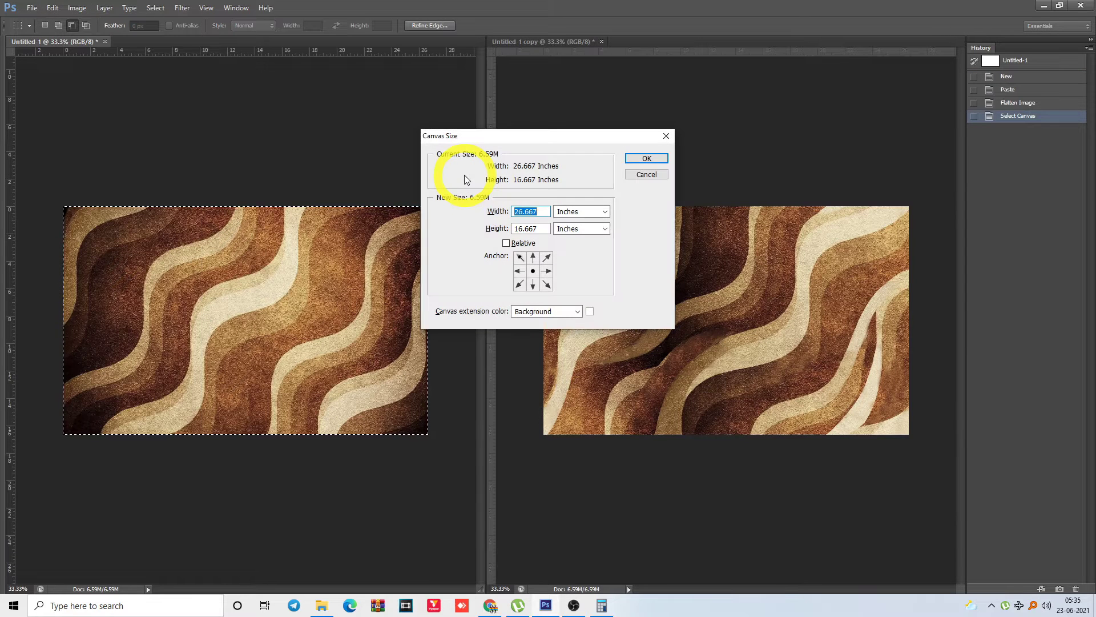
key("Escape")
Resize the Untitled-1 image to a document width of 10 inches with proportions constrained
key("alt+i")
key("i")
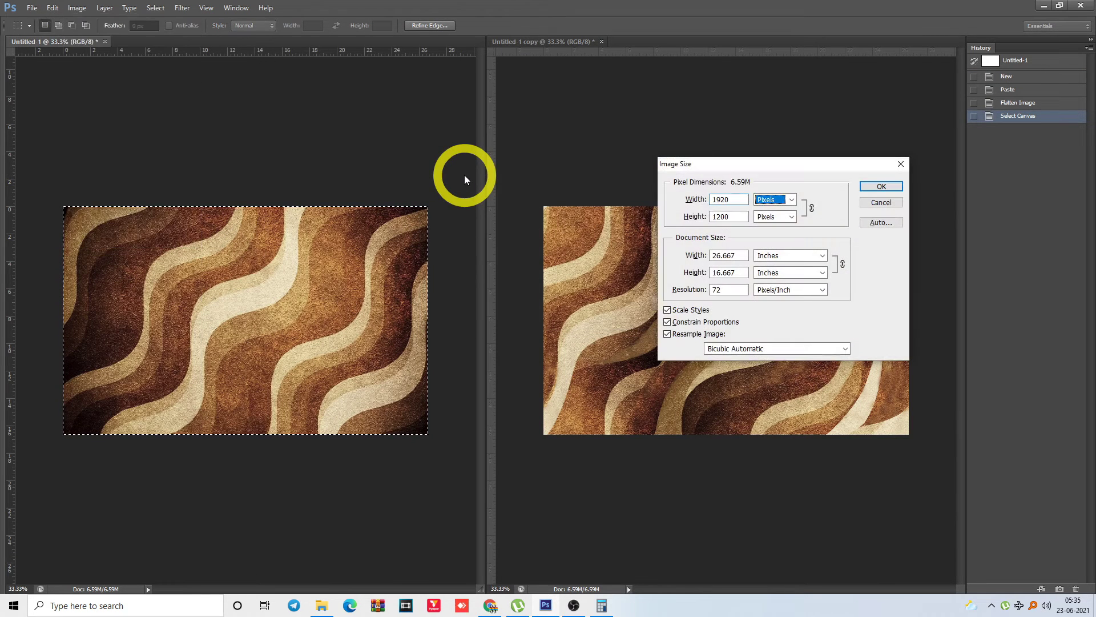
key("Tab")
key("Tab")
key("Tab")
key("Tab")
type("10")
key("Tab")
key("shift+Tab")
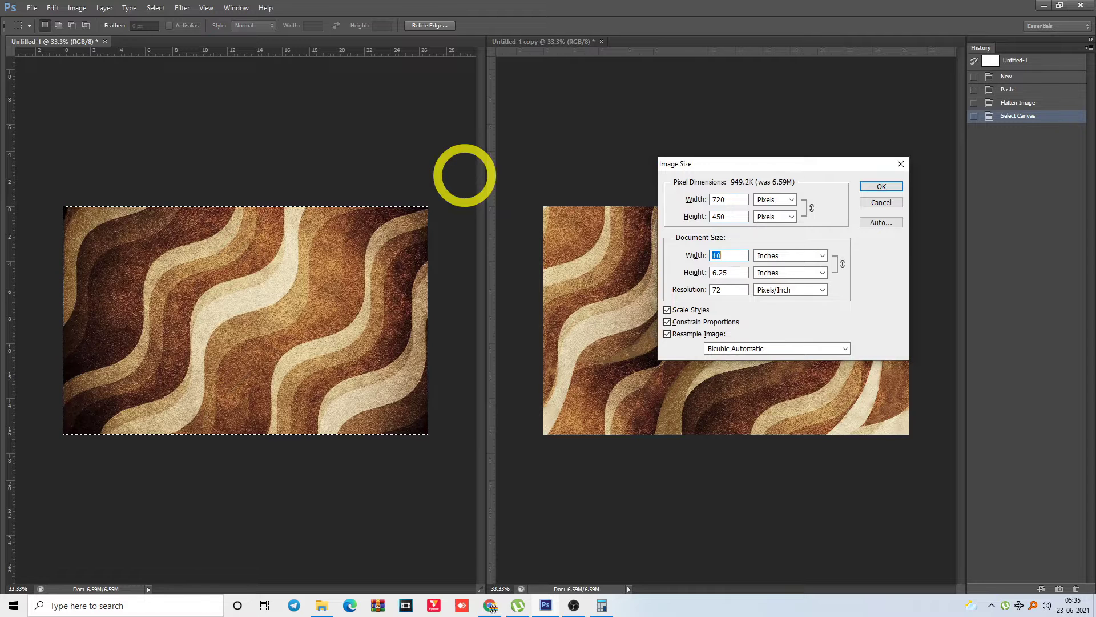
key("Tab")
key("Tab")
key("Tab")
key("Return")
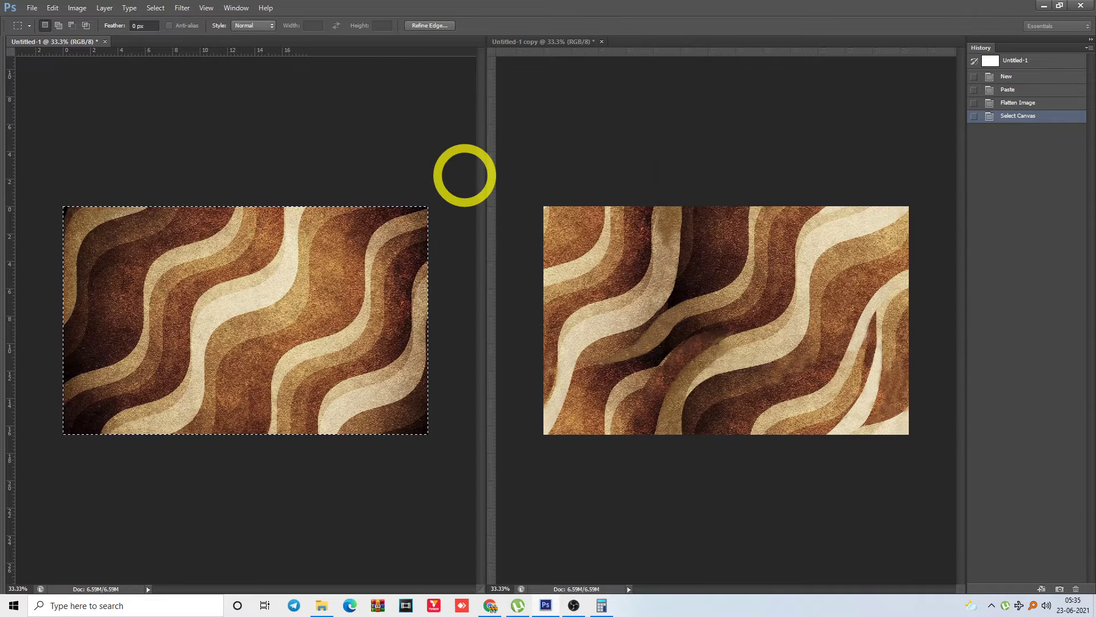
Resize the Untitled-1 copy image to a document width of 10 inches at a resolution of 100 pixels/inch
left_click(676, 152)
key("alt+i")
key("alt+ctrl+i")
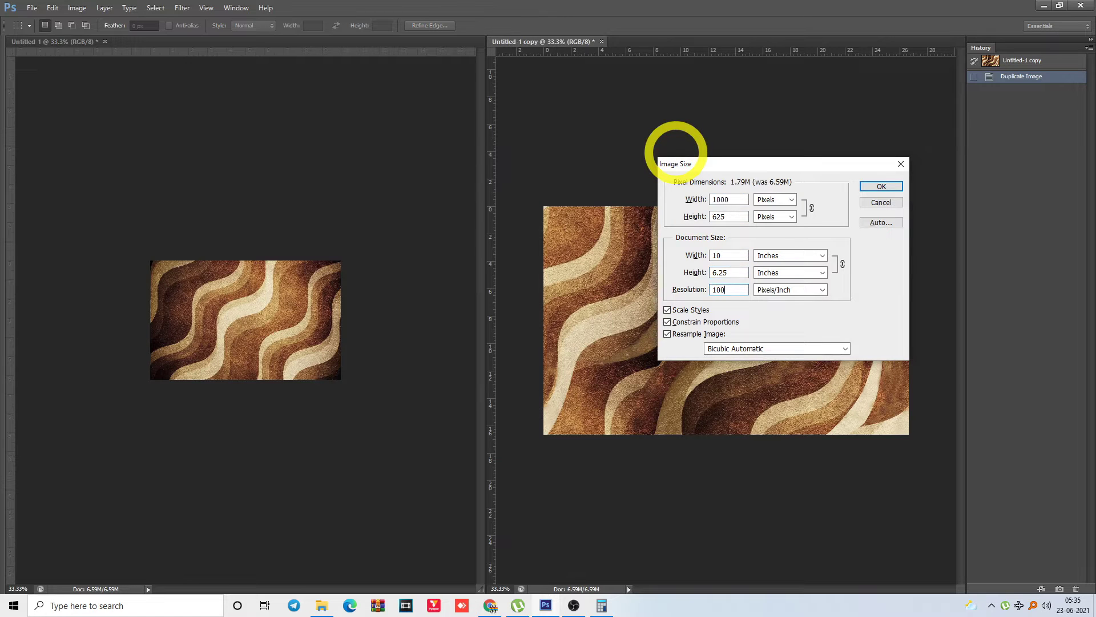
type("100")
key("Return")
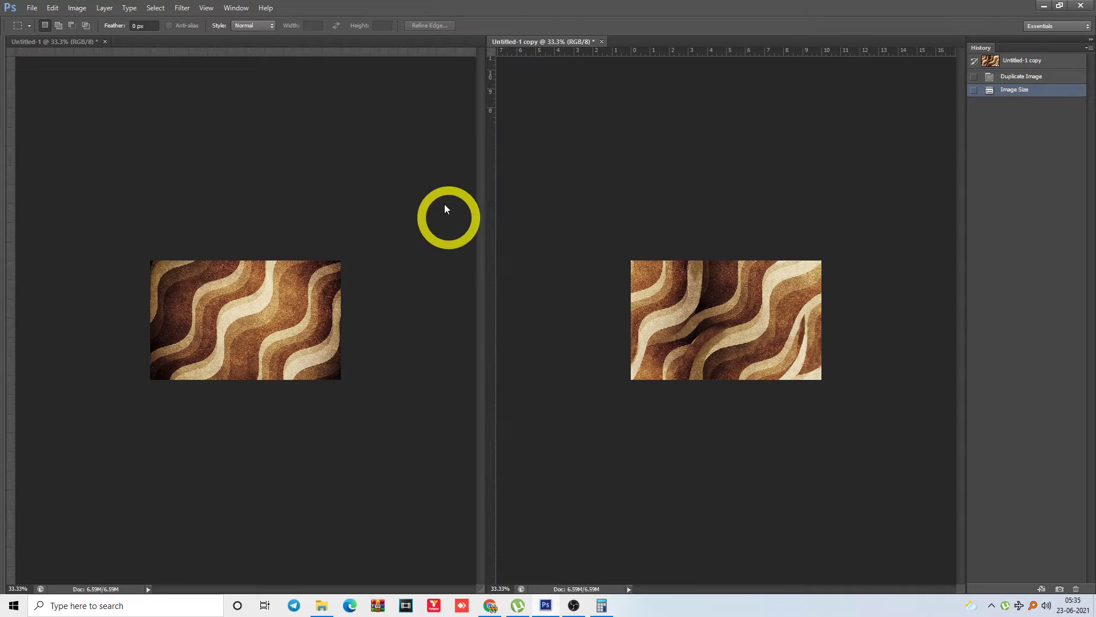
Select the entire resized texture in Untitled-1 and define it as a pattern
key("ctrl+plus")
key("ctrl+plus")
left_click(379, 184)
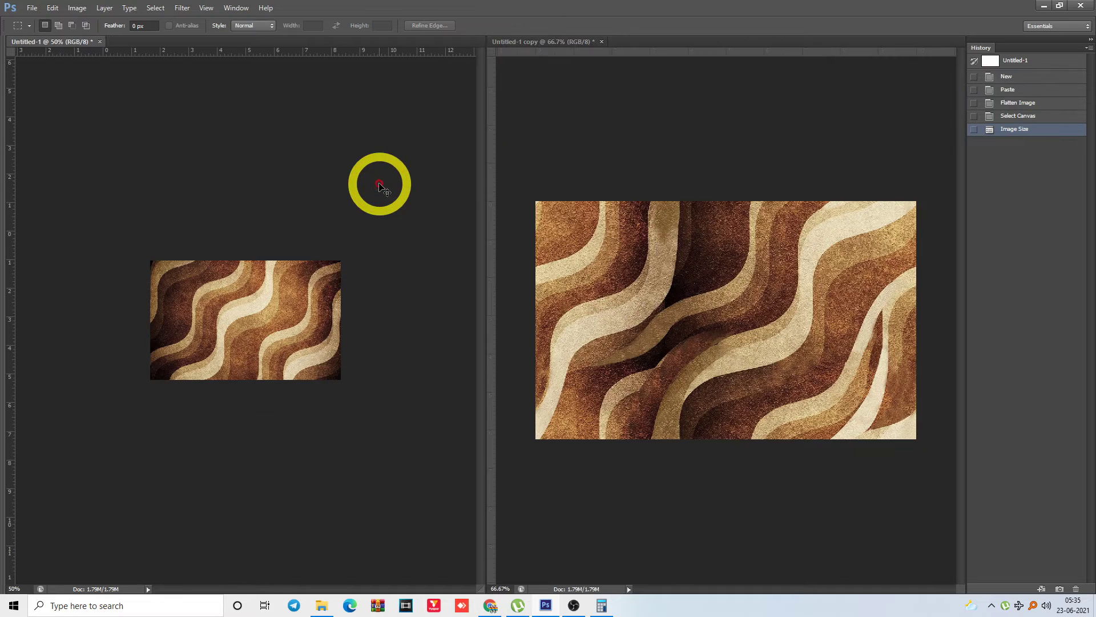
key("ctrl+plus")
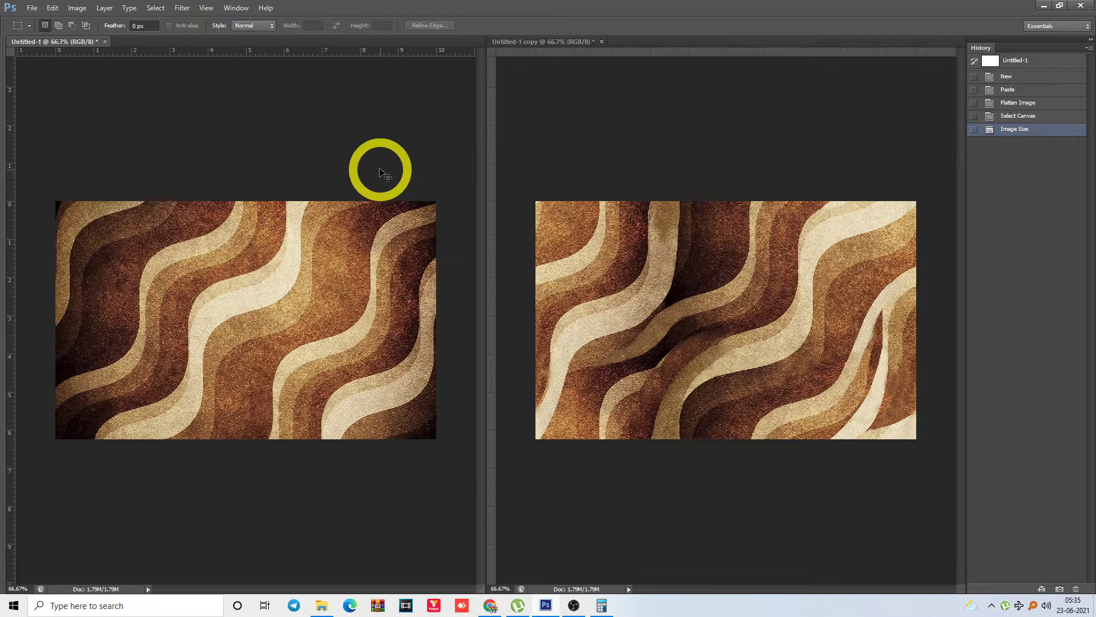
key("ctrl+a")
key("ctrl+alt+p")
key("Return")
Enlarge the Untitled-1 canvas to 30 by 30 inches
key("ctrl+alt+c")
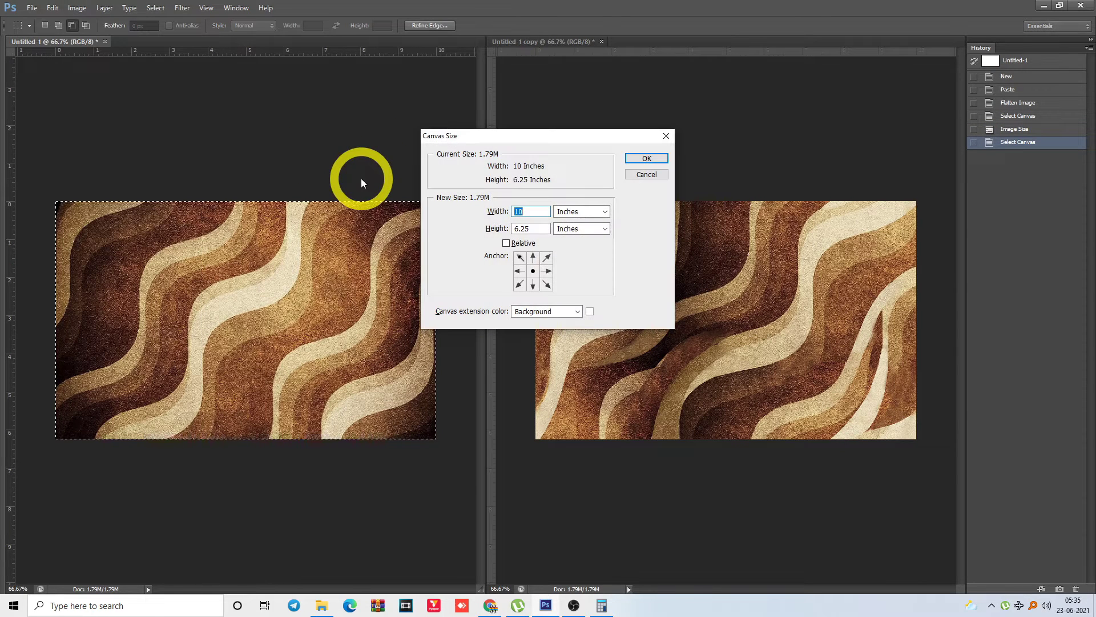
type("30")
key("Tab")
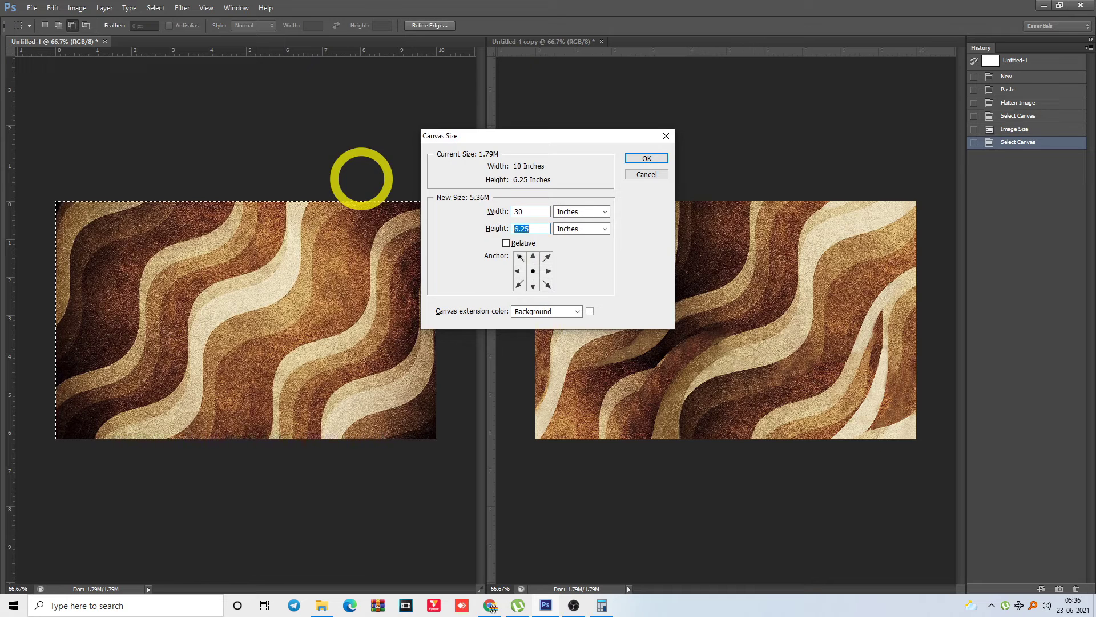
key("Return")
Fill the enlarged Untitled-1 canvas with the newly defined original wavy pattern at 100% opacity
key("shift+F5")
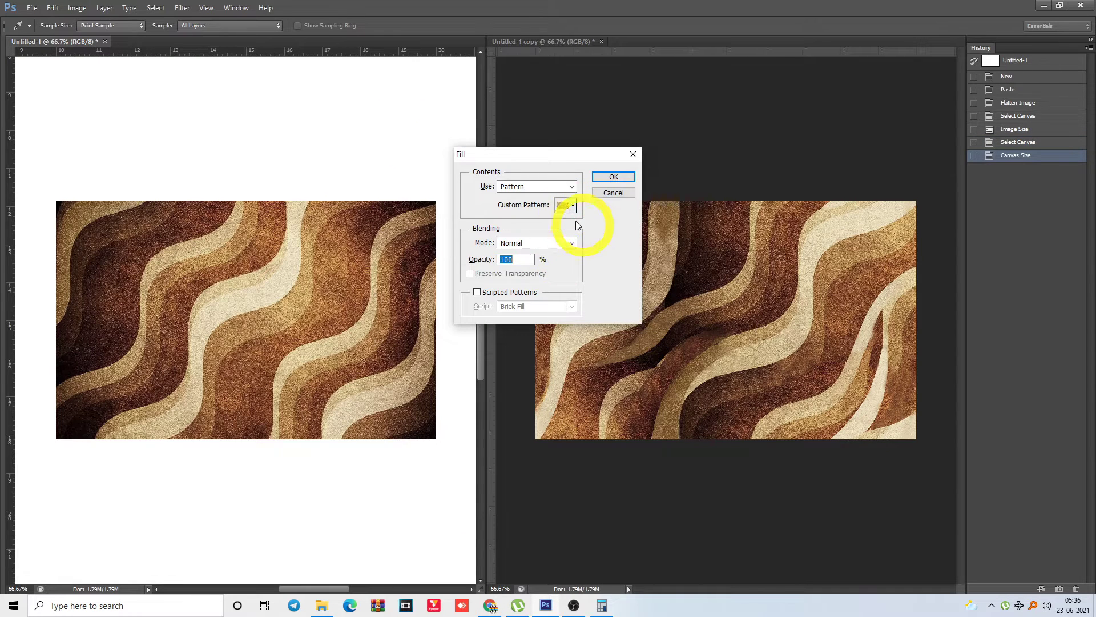
left_click(573, 205)
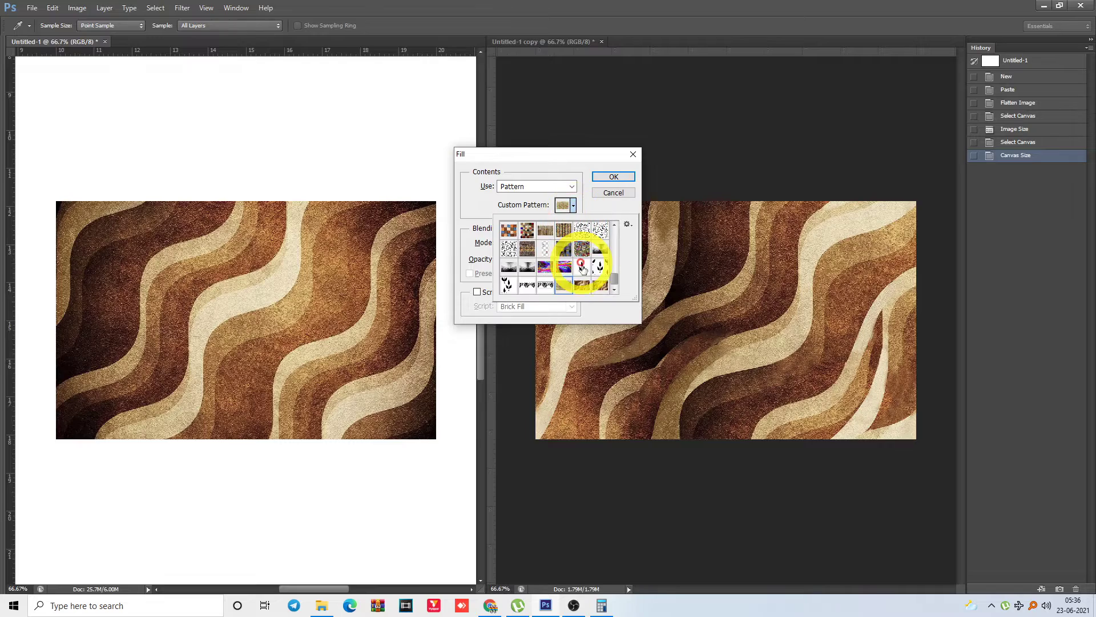
double_click(601, 287)
key("Return")
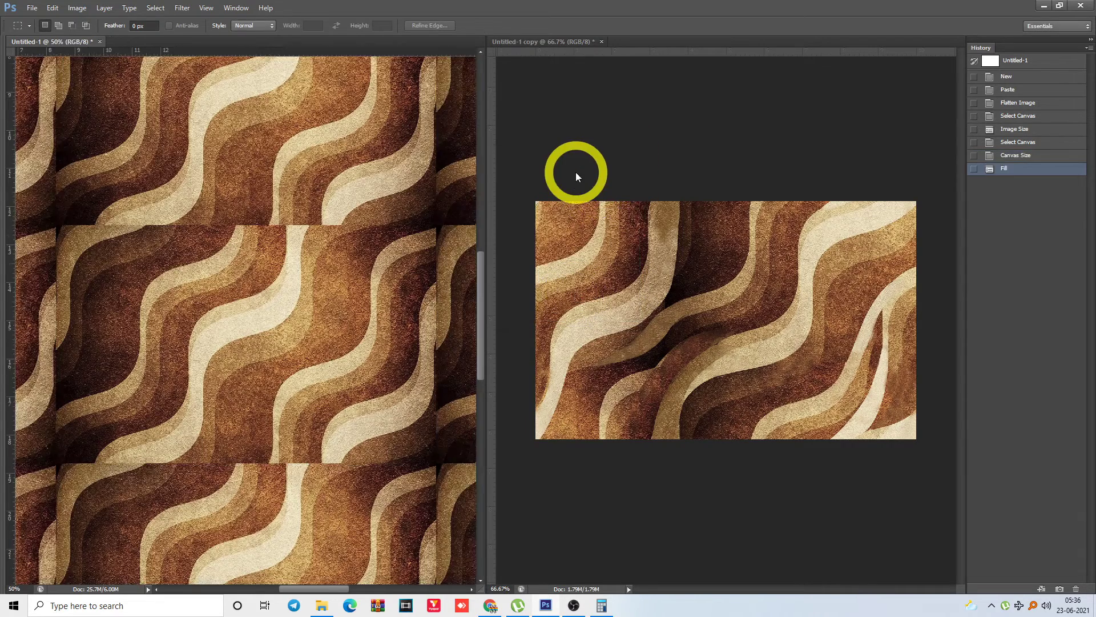
key("ctrl+minus")
key("ctrl+minus")
Select the entire repaired texture in Untitled-1 copy and define it as a pattern named Untitled-1 copy
left_click(628, 180)
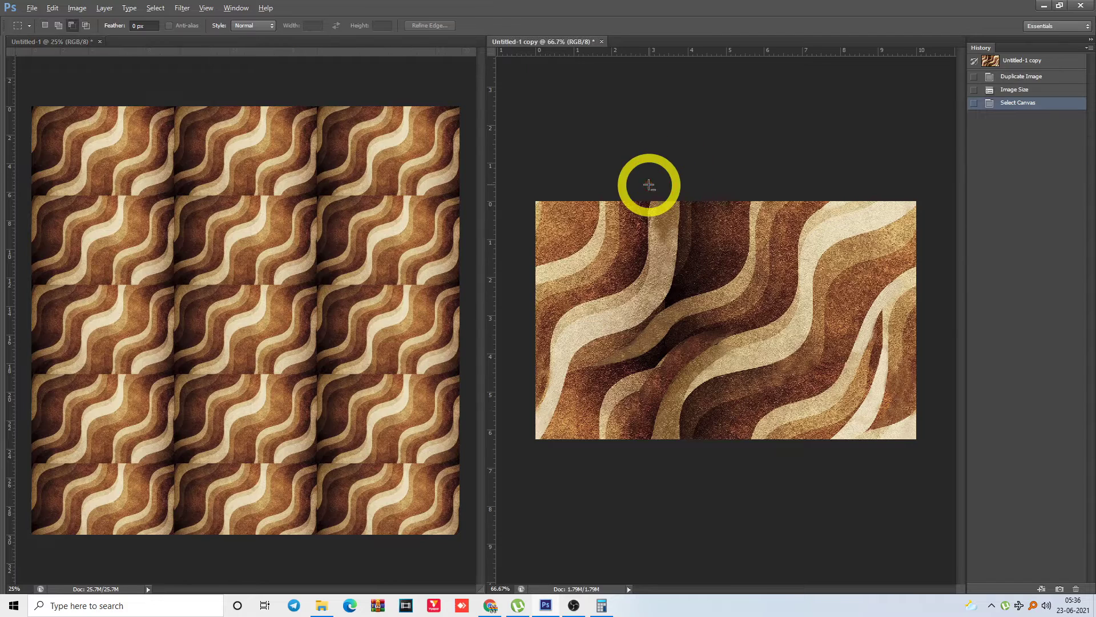
key("alt+e")
key("n")
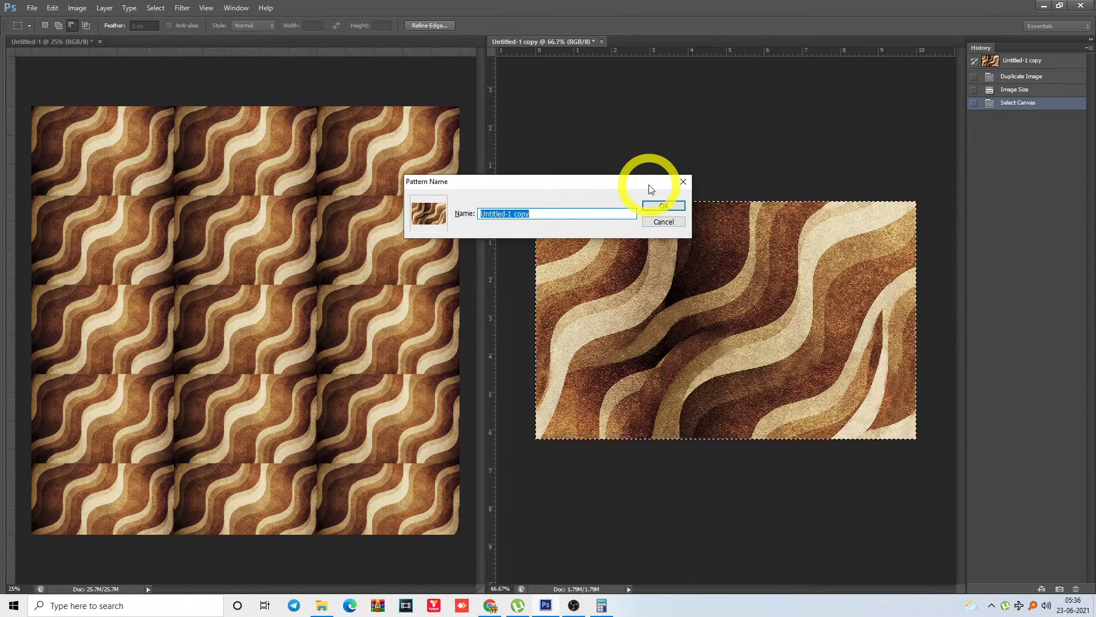
key("Return")
Enlarge the Untitled-1 copy canvas to 30 by 30 inches
key("ctrl+alt+c")
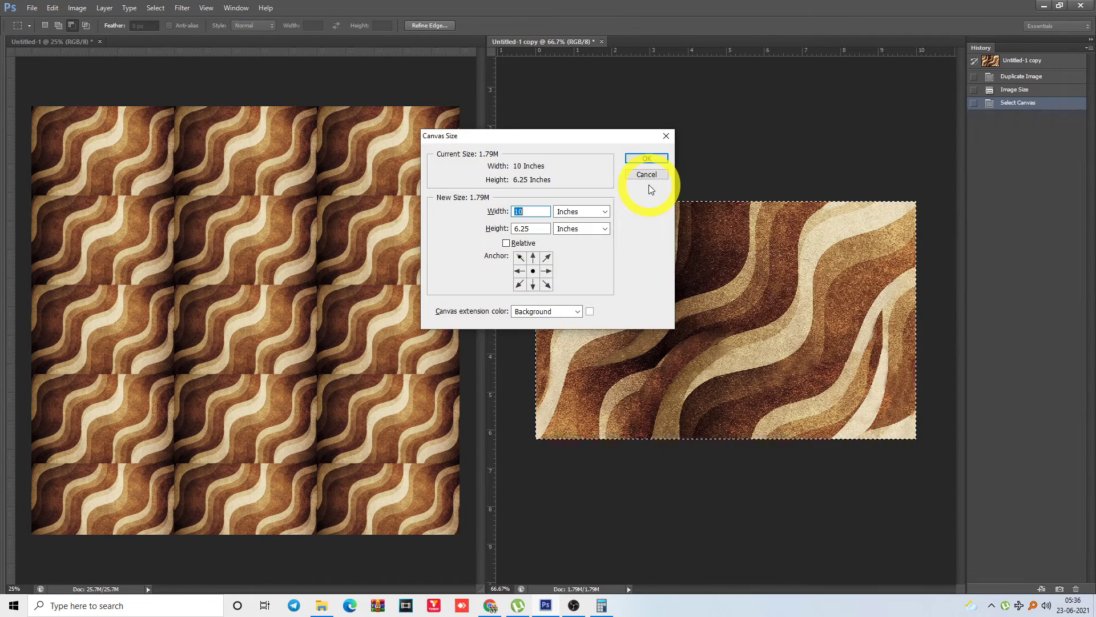
type("30")
key("Tab")
type("30")
key("Return")
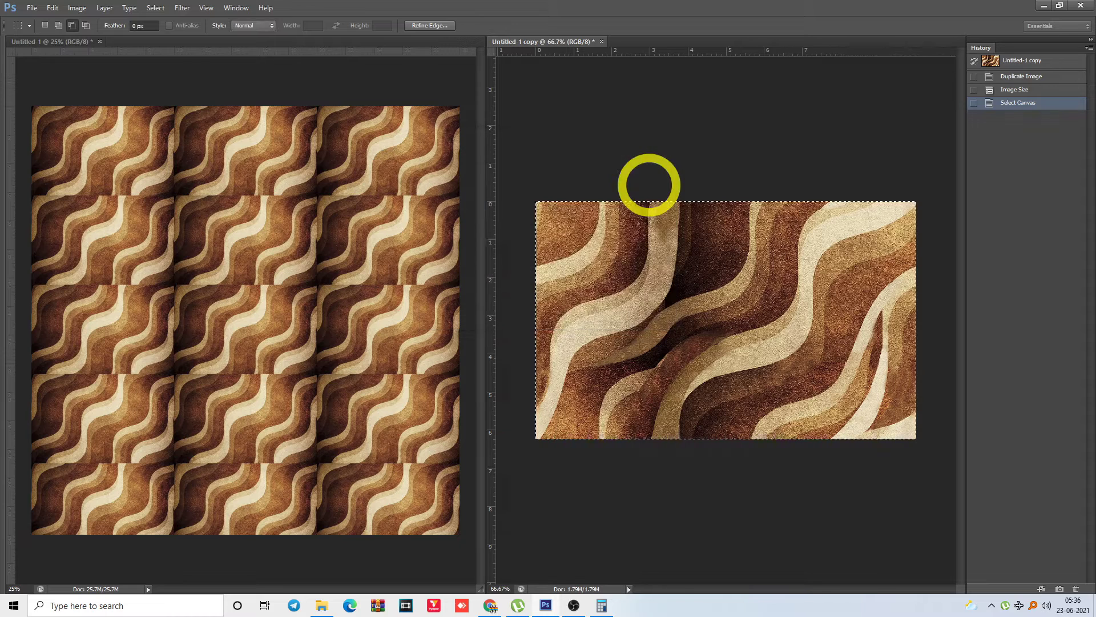
Fill the enlarged Untitled-1 copy canvas with the newly defined repaired wavy pattern in Normal mode
key("shift+F5")
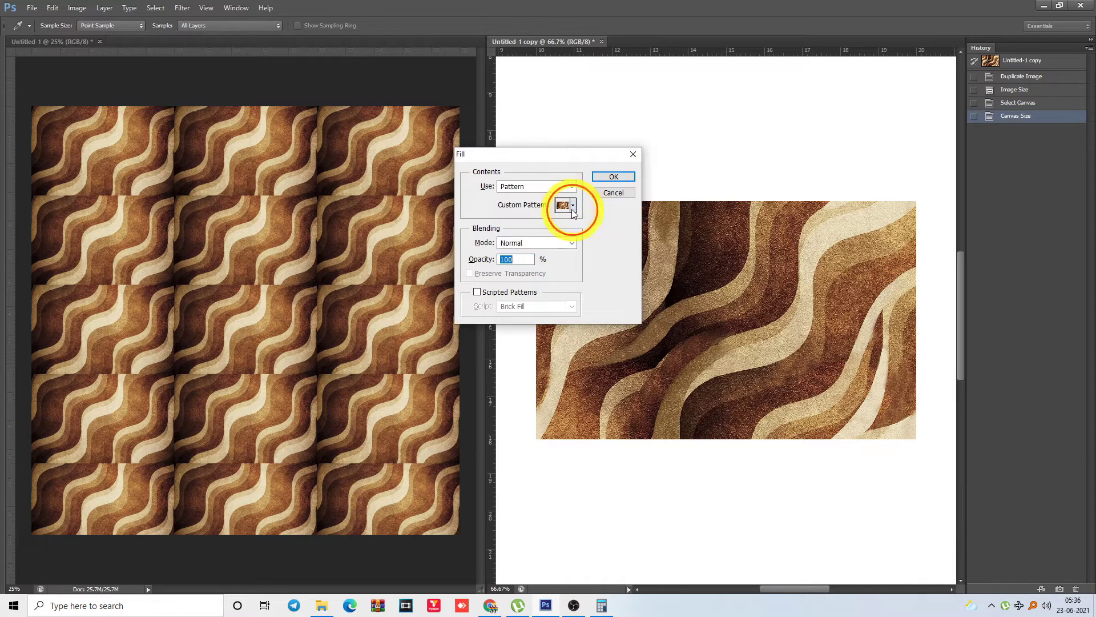
left_click(573, 207)
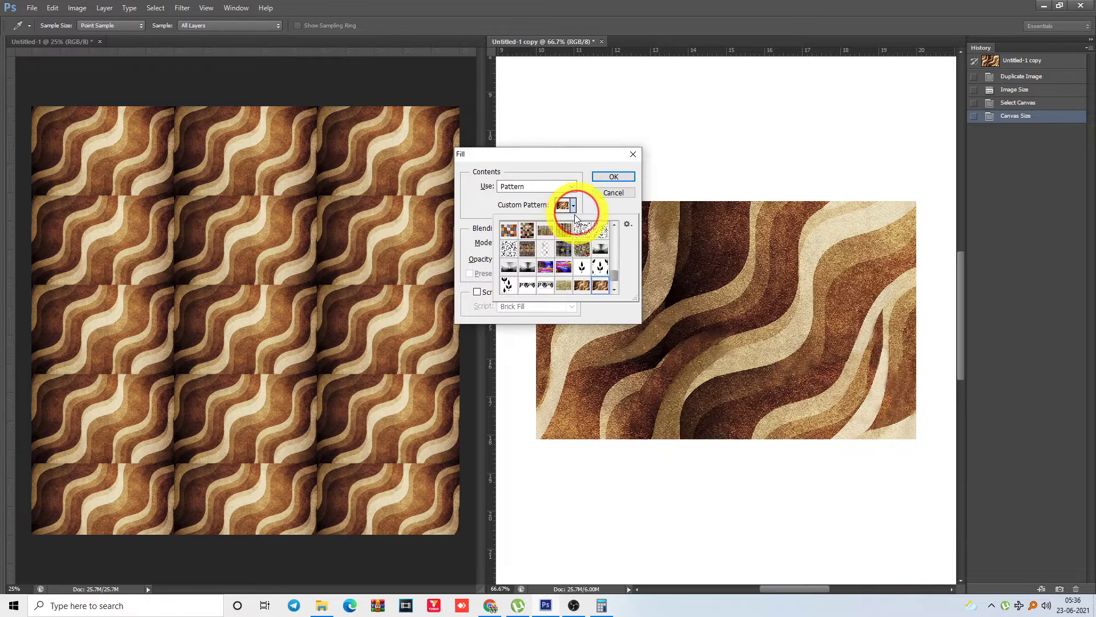
left_click(615, 291)
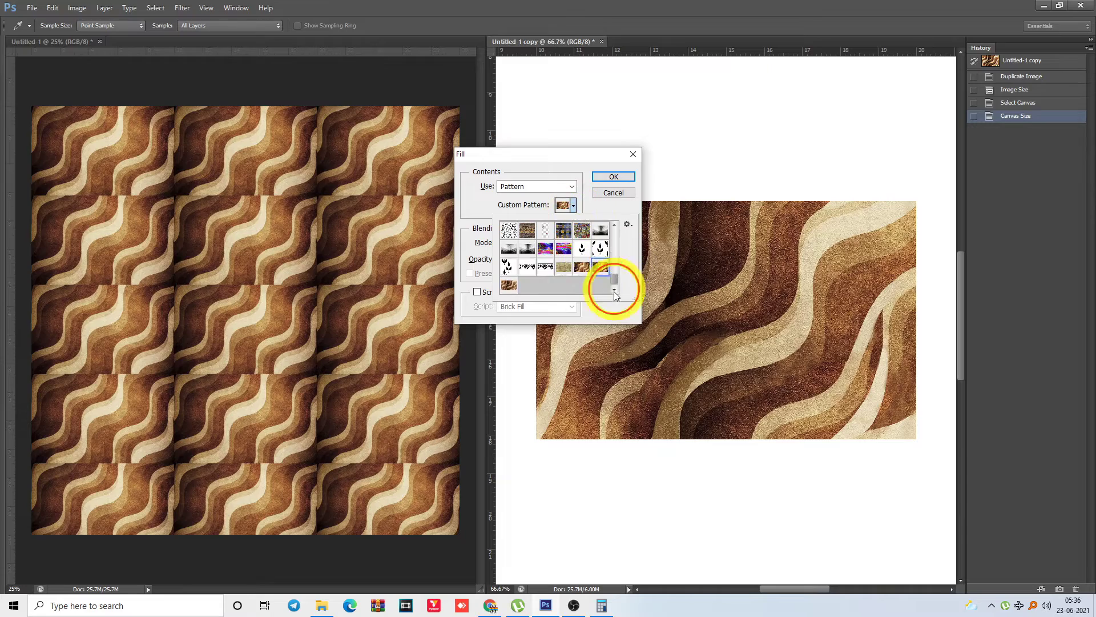
left_click(614, 175)
key("ctrl+minus")
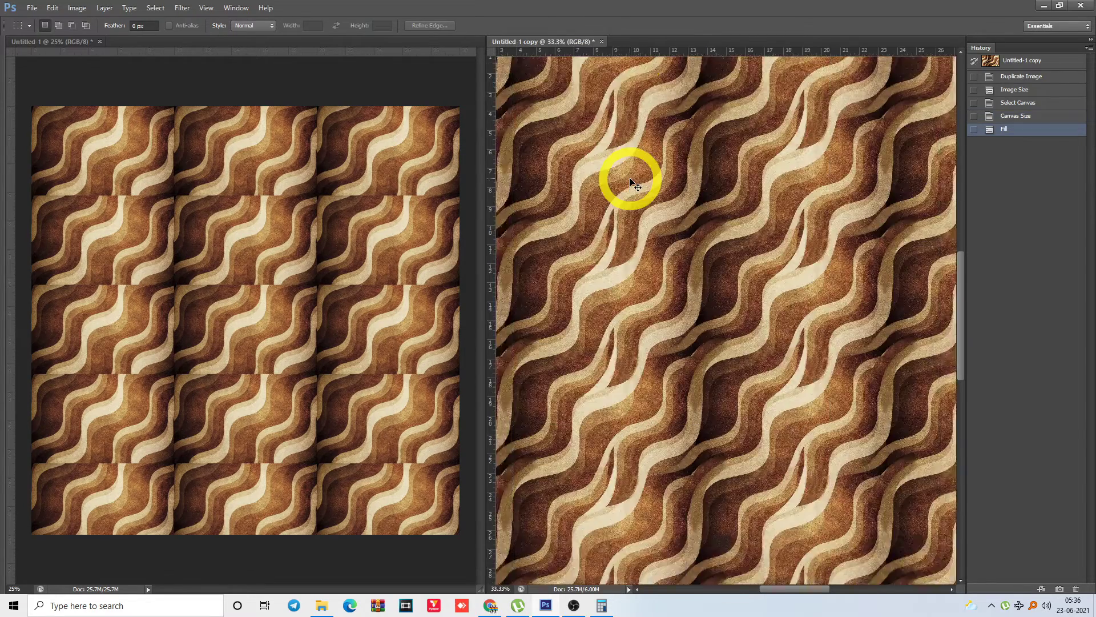
key("ctrl+minus")
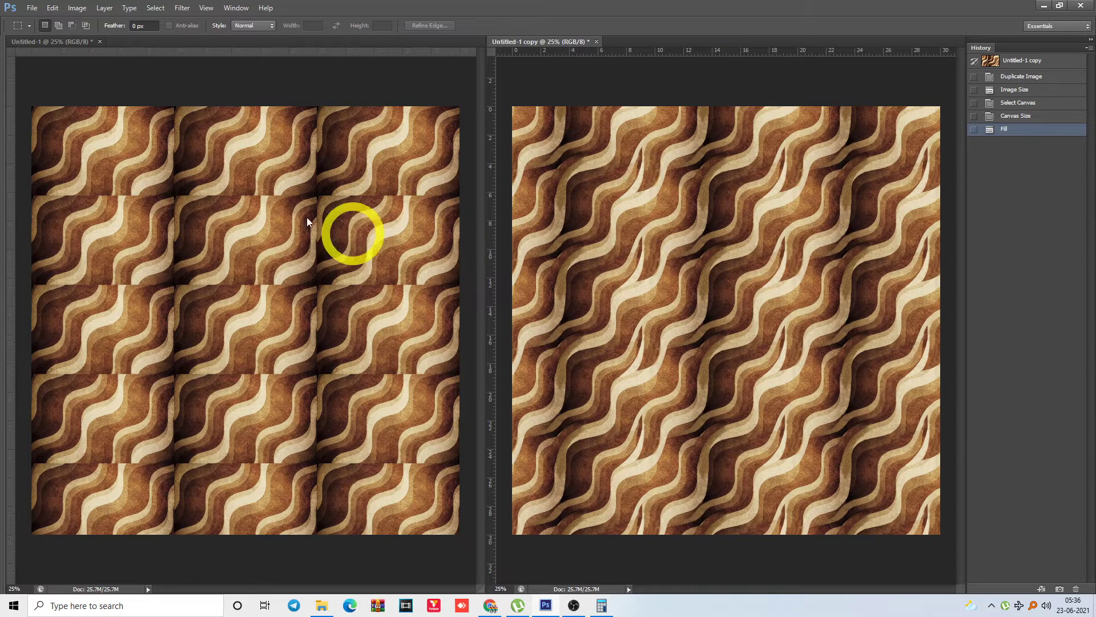
Examine the tile joins of the original wavy pattern in Untitled-1 up close
left_click(421, 324)
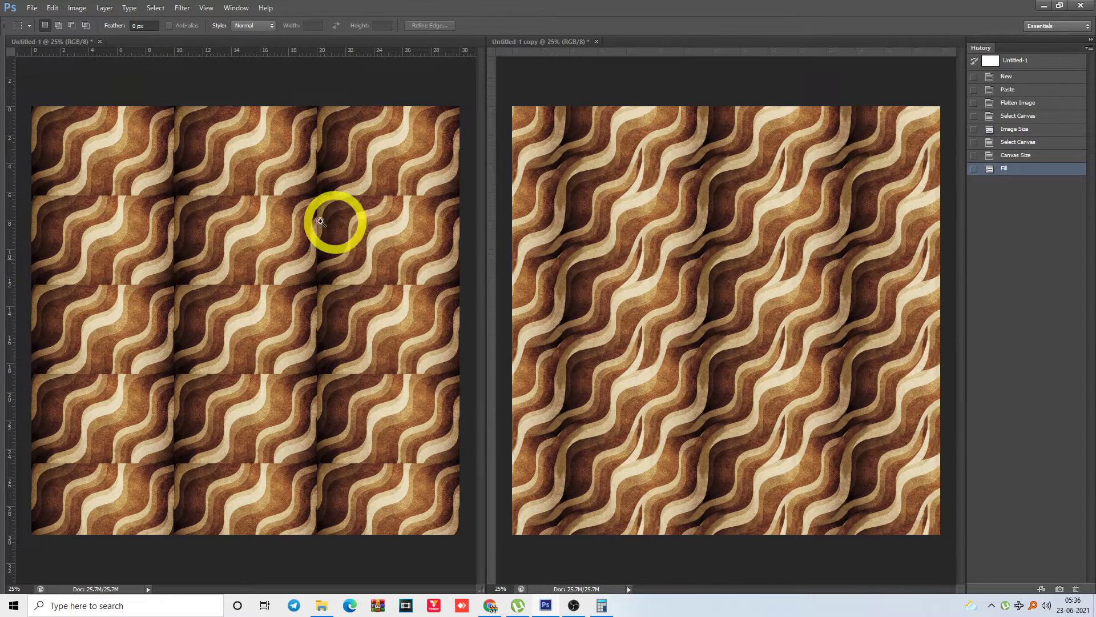
left_click_drag(346, 208, 397, 297)
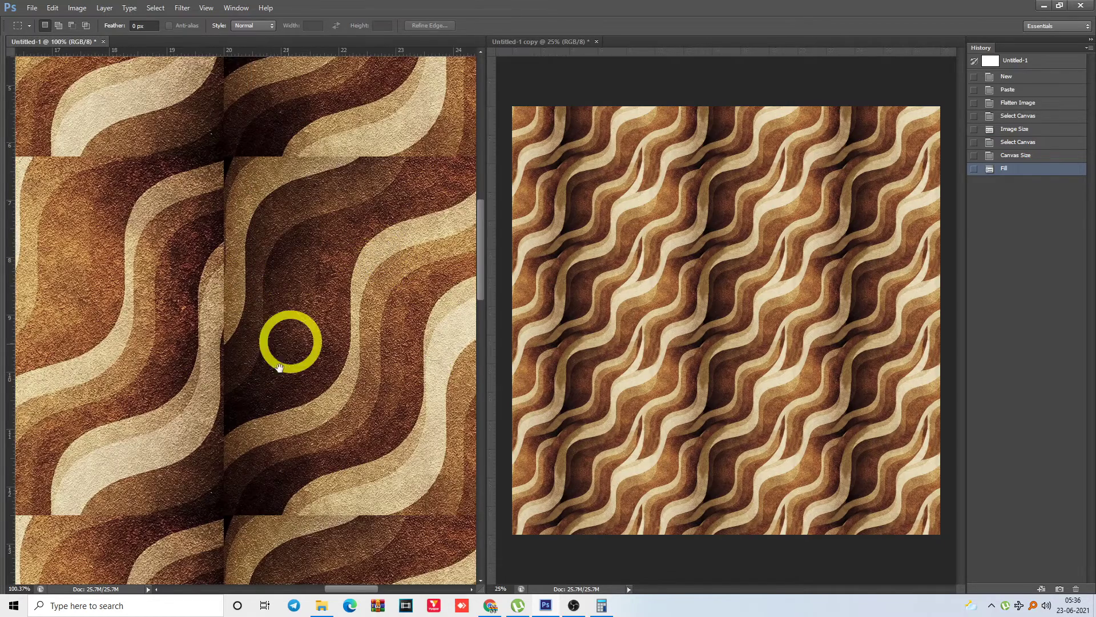
left_click_drag(289, 342, 191, 298)
key("ctrl+minus")
key("ctrl+minus")
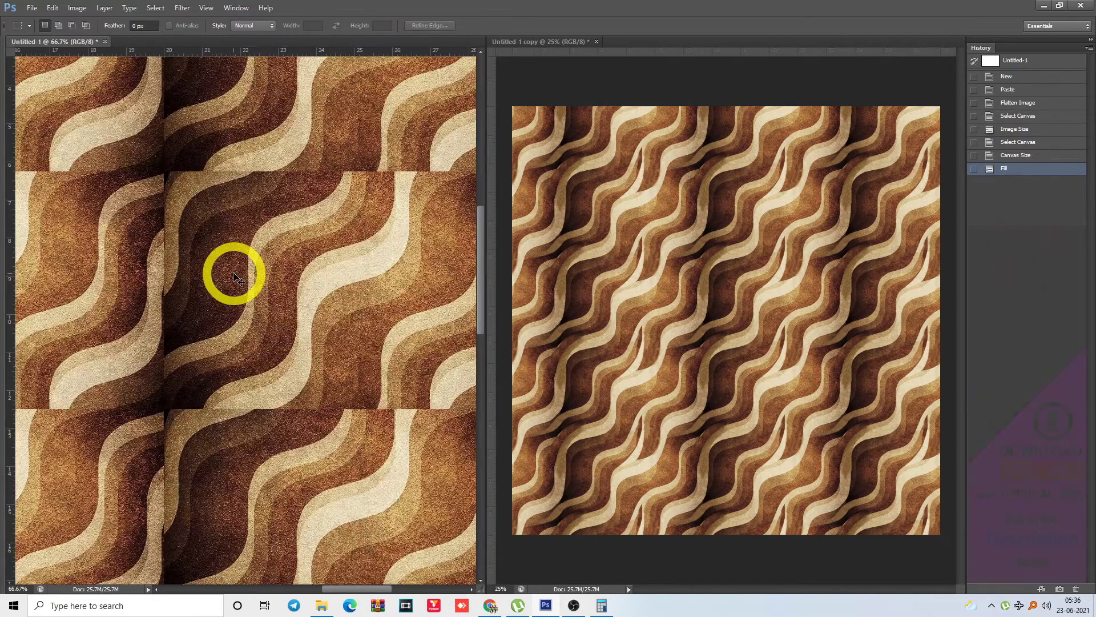
key("ctrl+minus")
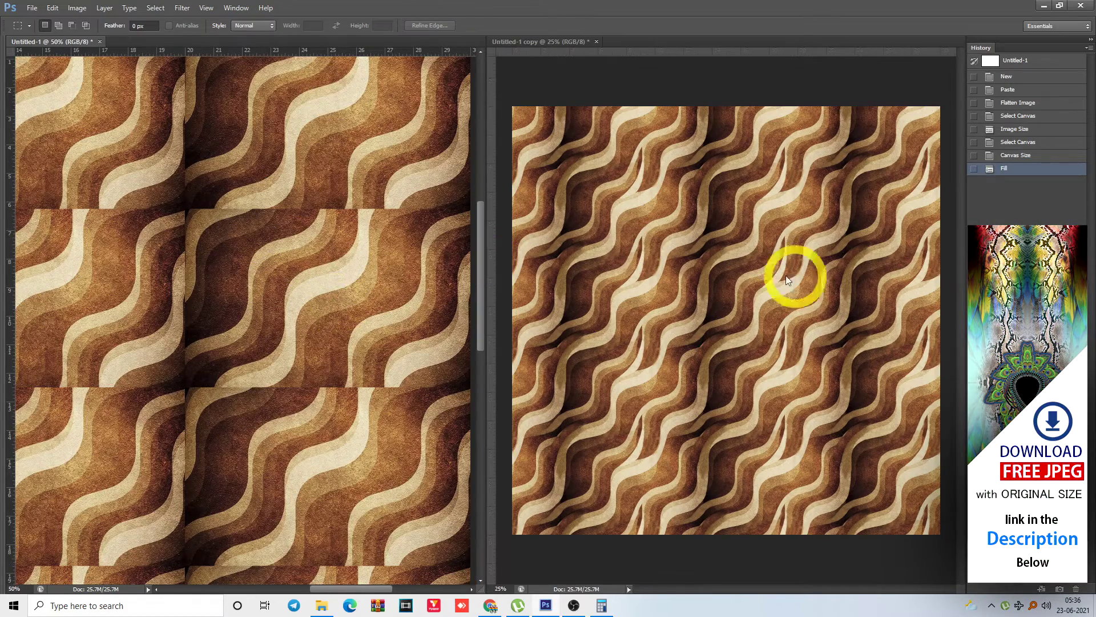
Examine the joins and the overall repeat of the repaired wavy pattern in Untitled-1 copy
left_click(801, 405)
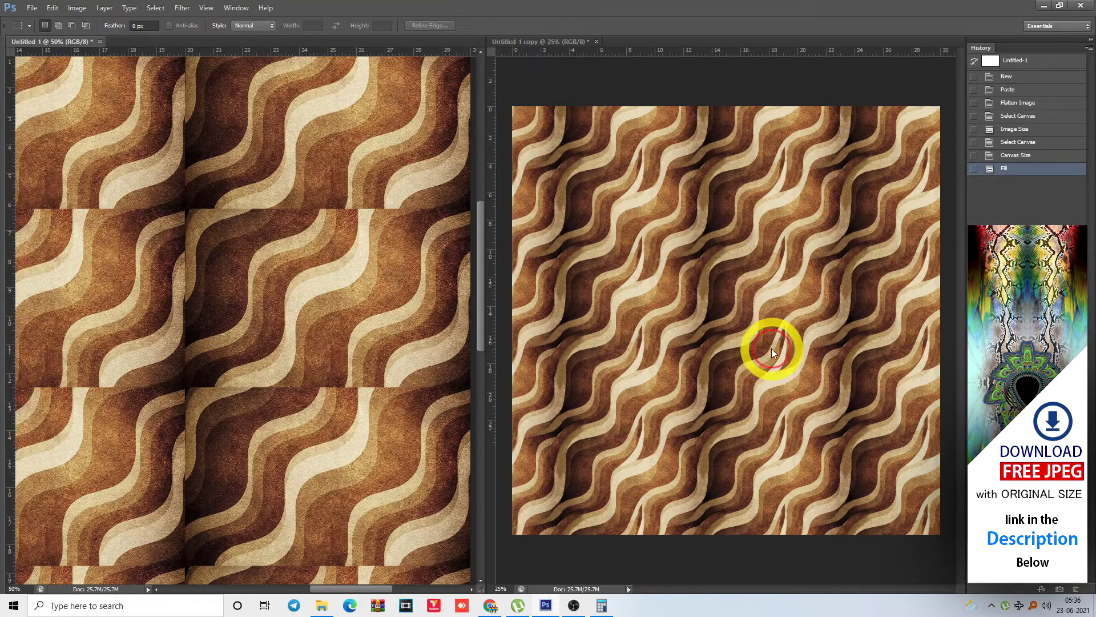
left_click(755, 321, "ctrl")
left_click(749, 318, "ctrl")
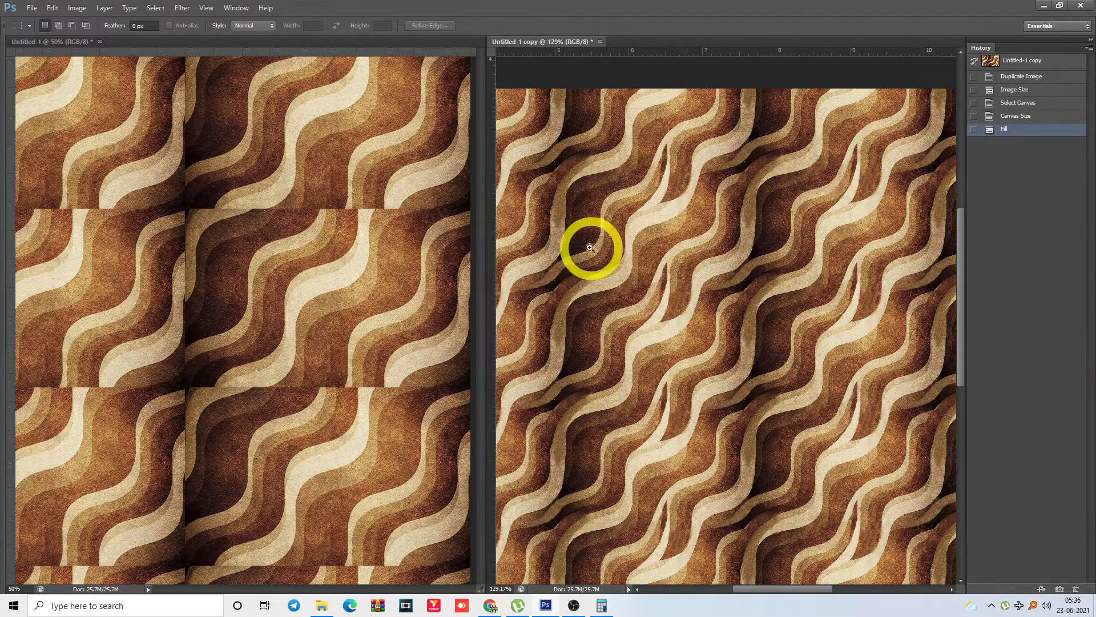
left_click_drag(590, 247, 629, 232)
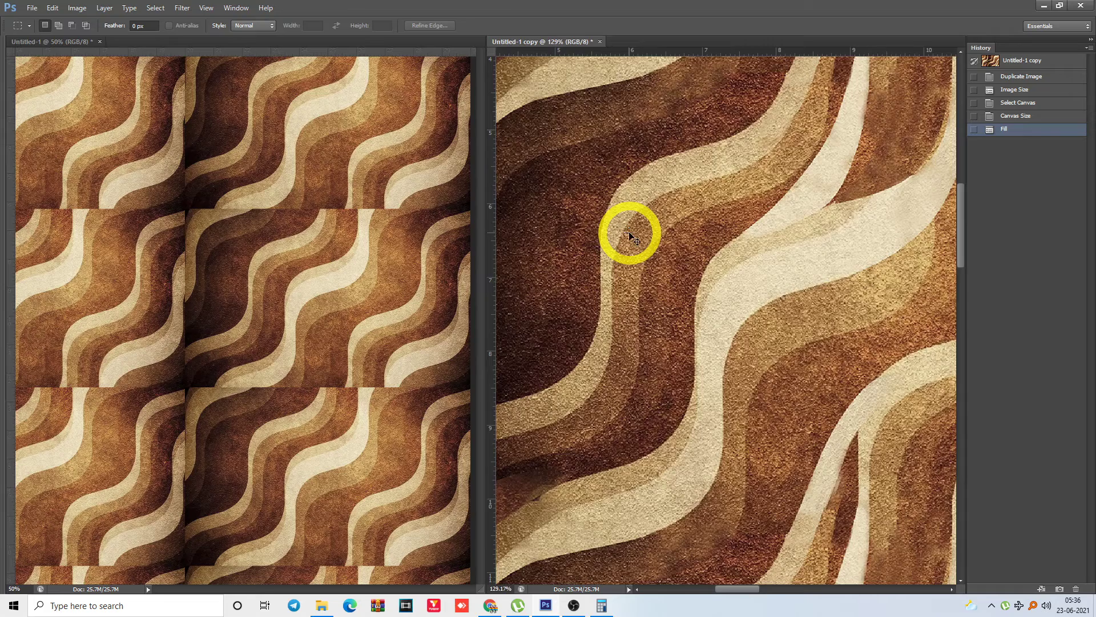
key("ctrl+minus")
key("ctrl+minus")
key("ctrl+minus")
key("ctrl+minus")
key("ctrl+minus")
key("ctrl+minus")
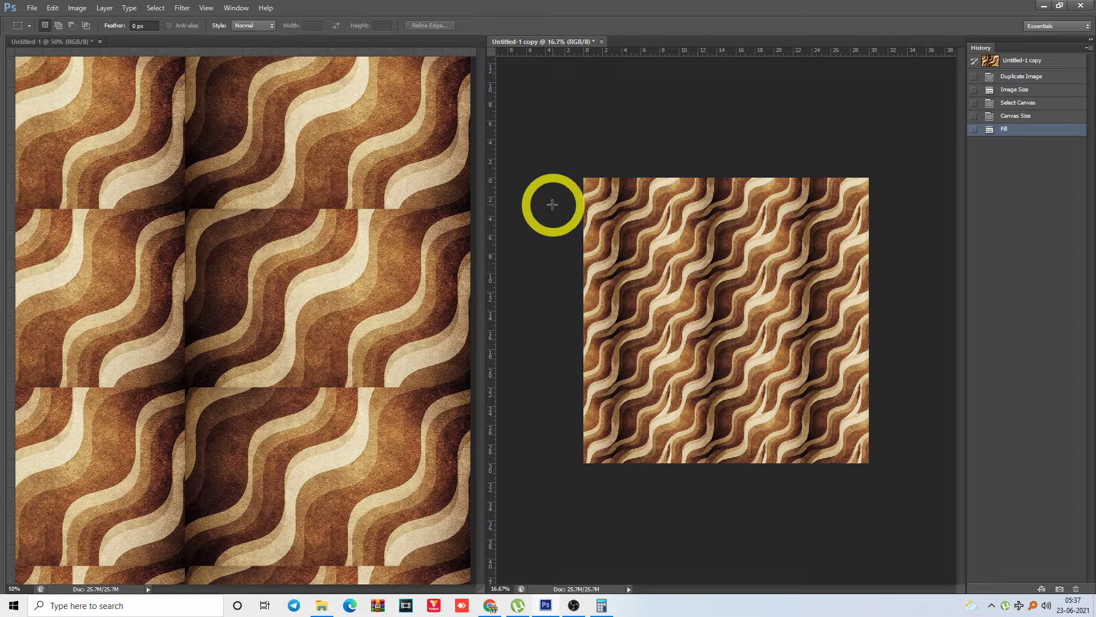
Close Untitled-1 copy and Untitled-1 without saving either document
key("ctrl+w")
left_click(567, 233)
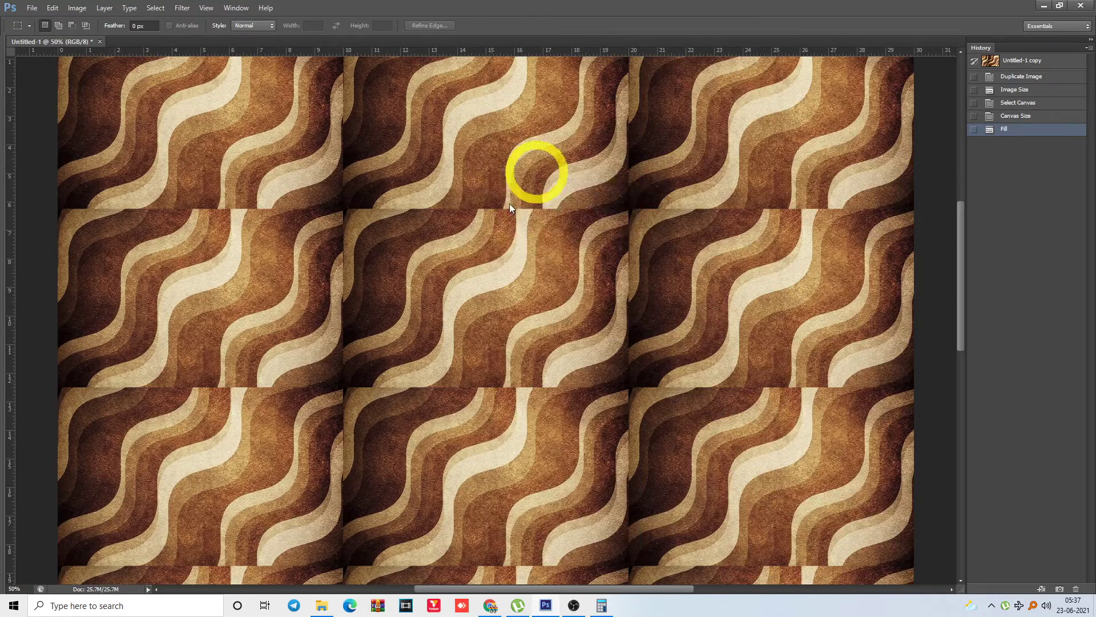
key("ctrl+w")
left_click(565, 233)
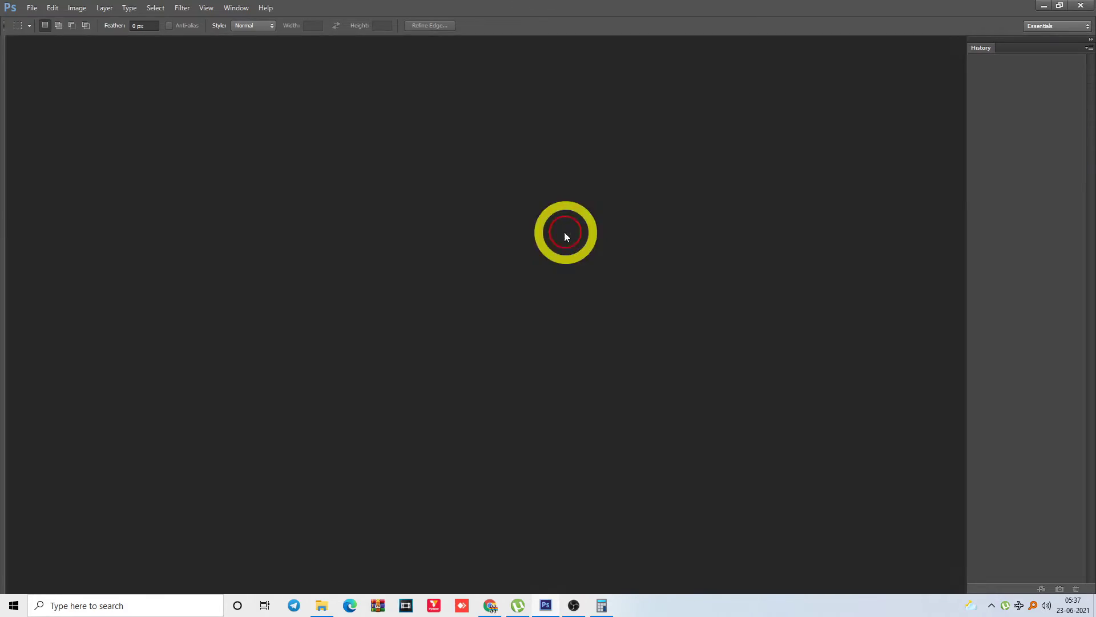
Switch to the Chrome browser, leave the wavy texture preview and search Yandex Images for "Paisley Border"
key("alt+Tab")
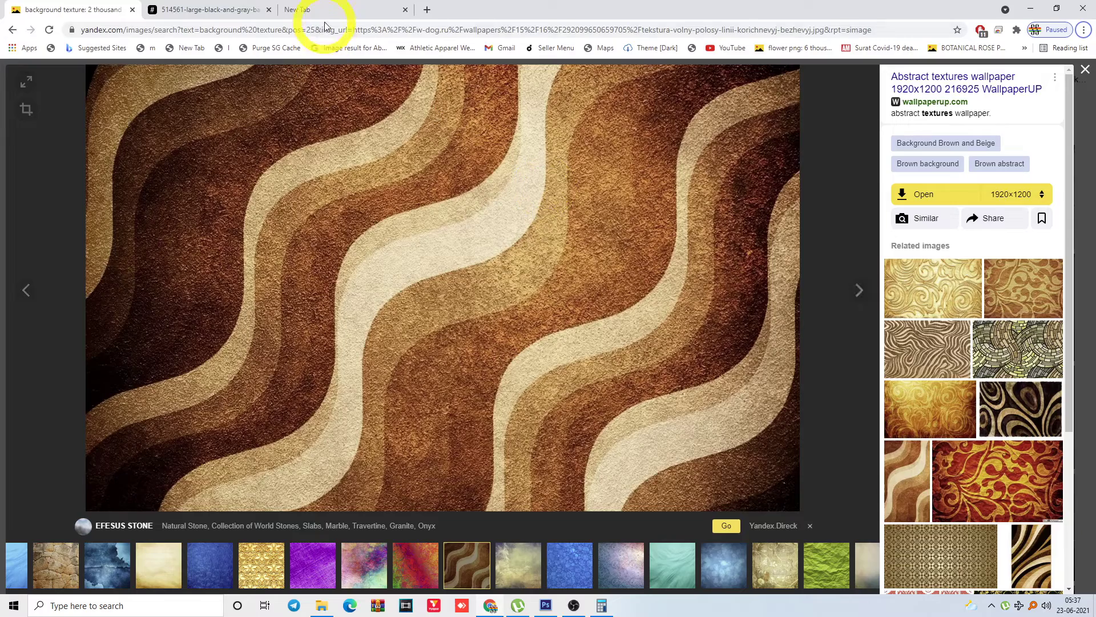
key("Escape")
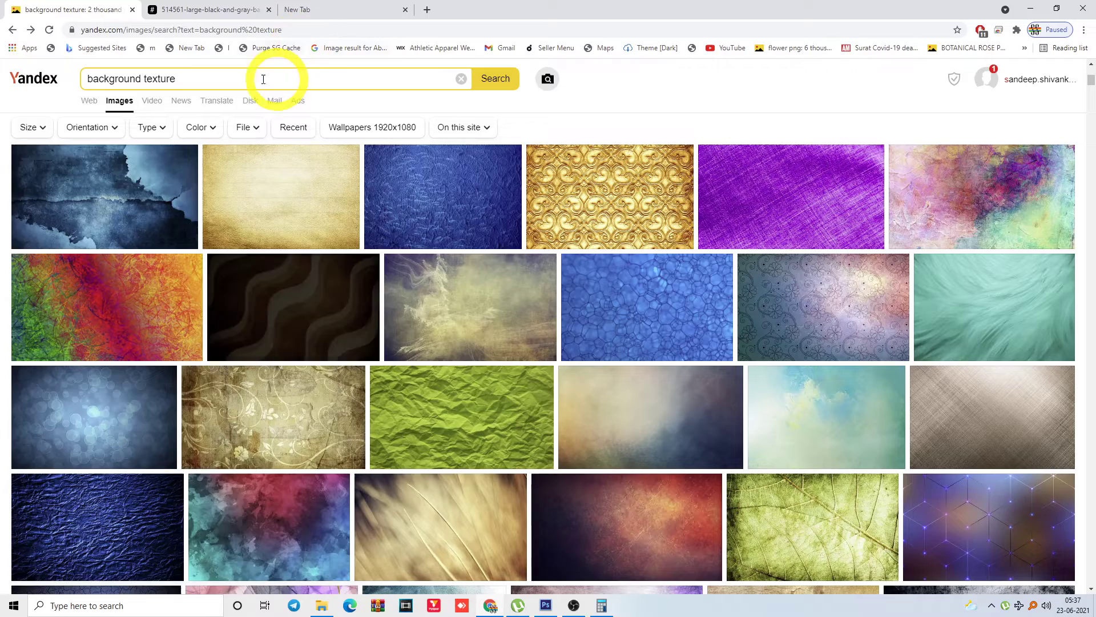
left_click_drag(261, 79, 56, 91)
type("Pa")
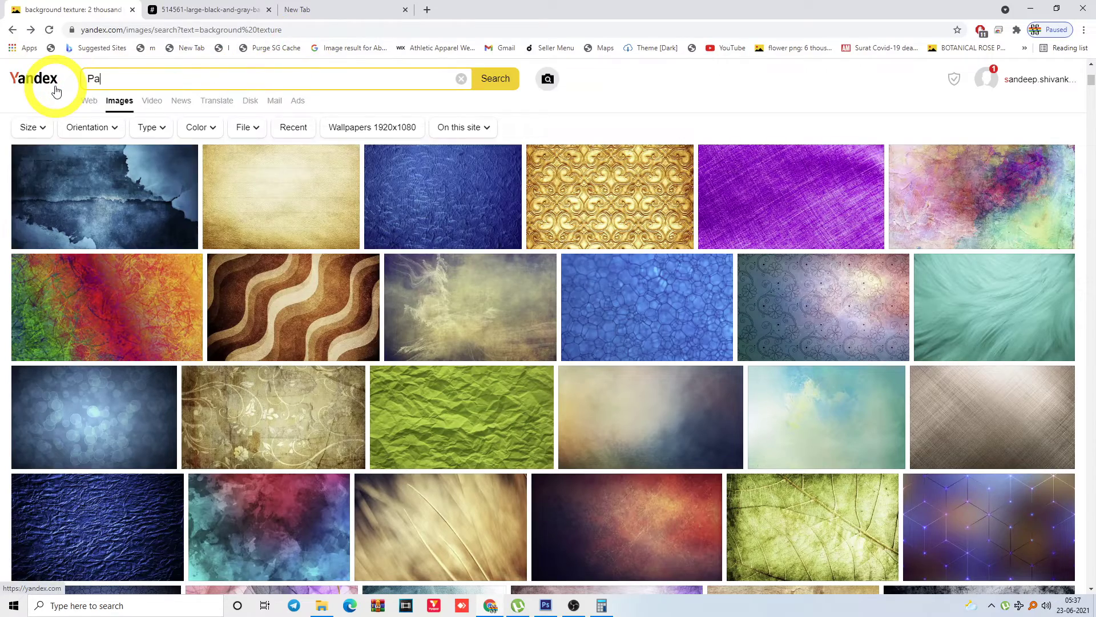
type("isley")
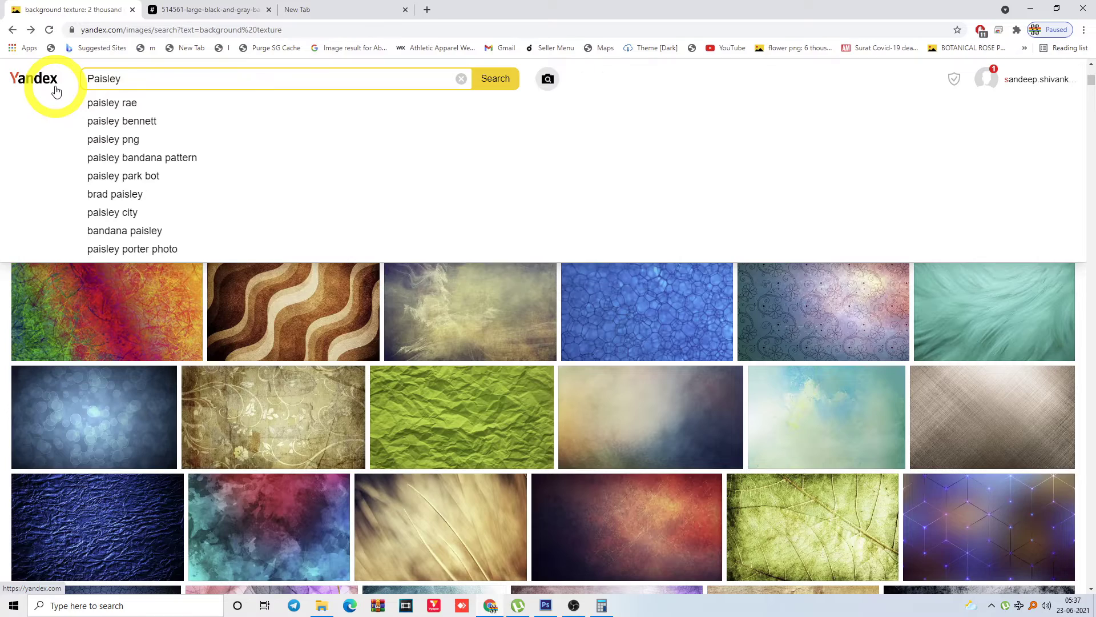
type(" Borf")
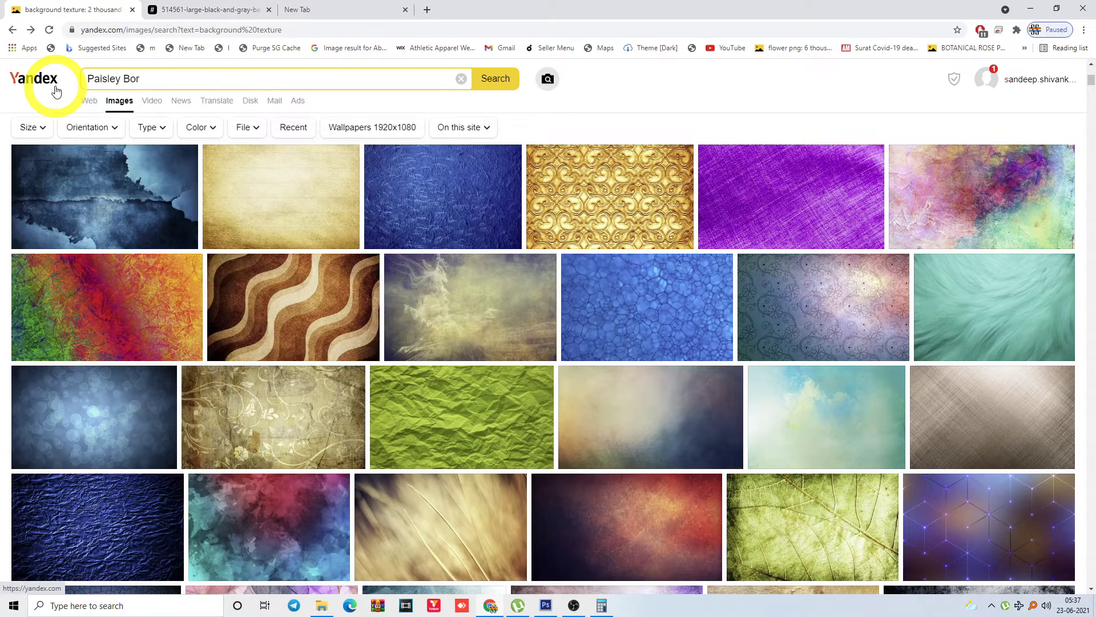
key("Return")
Open the Zénaïde floral paisley border image from the search results at its full 1500×1329 size
left_click(185, 237)
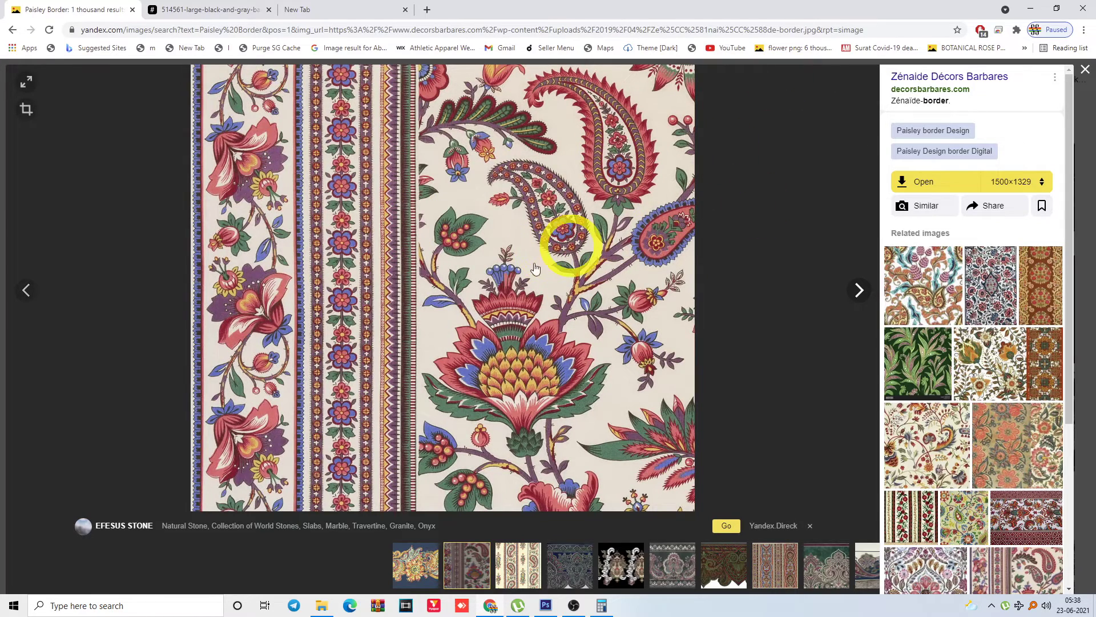
left_click(915, 184)
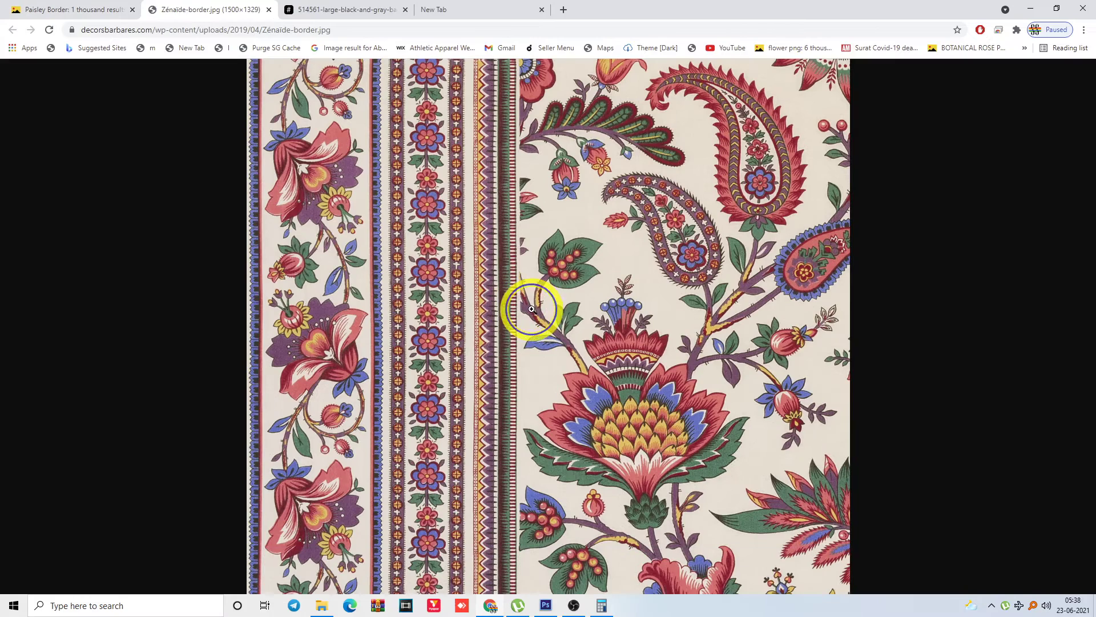
Copy the Zénaïde paisley border image, switch to Photoshop and paste it into a new document
right_click(532, 310)
left_click(564, 344)
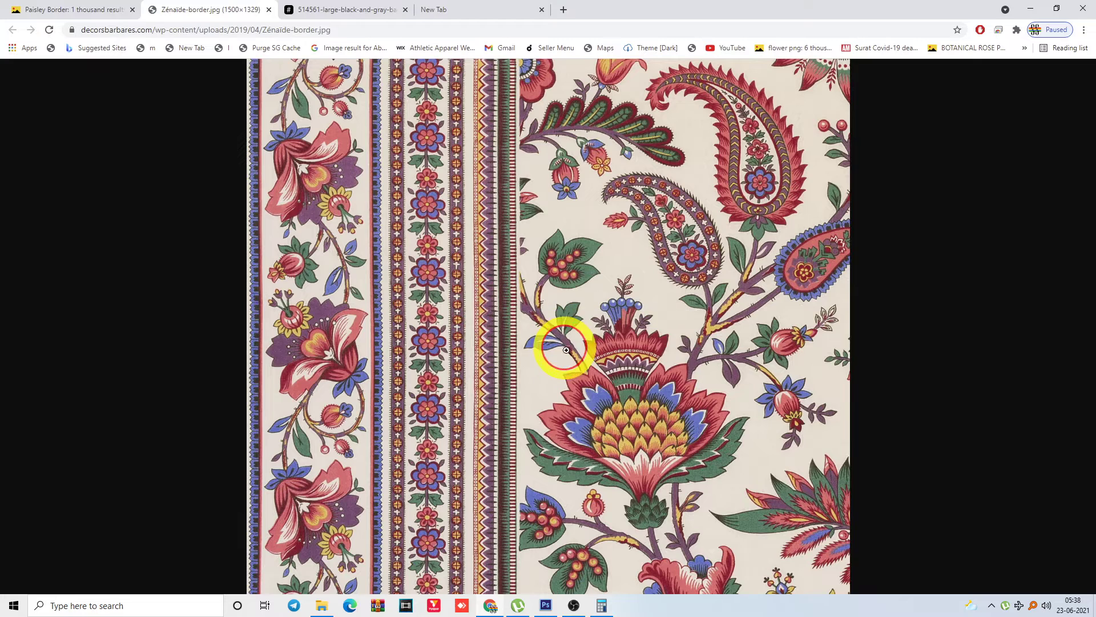
key("alt+Tab")
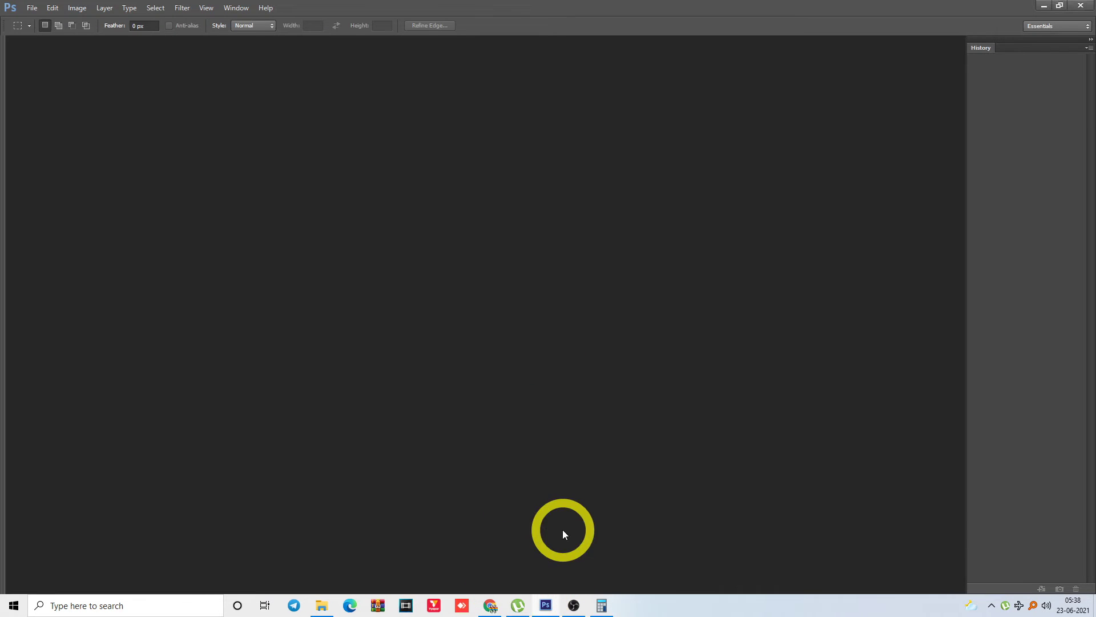
key("ctrl+n")
key("Return")
key("ctrl+v")
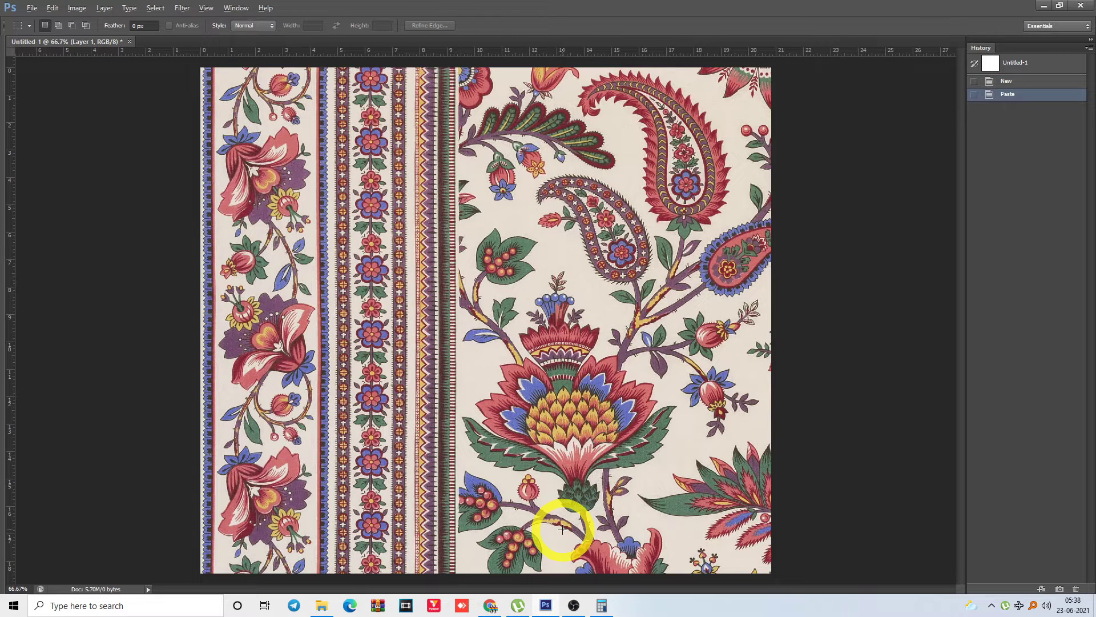
Flatten the pasted paisley border image into a single background layer
key("alt+l")
key("Escape")
key("f")
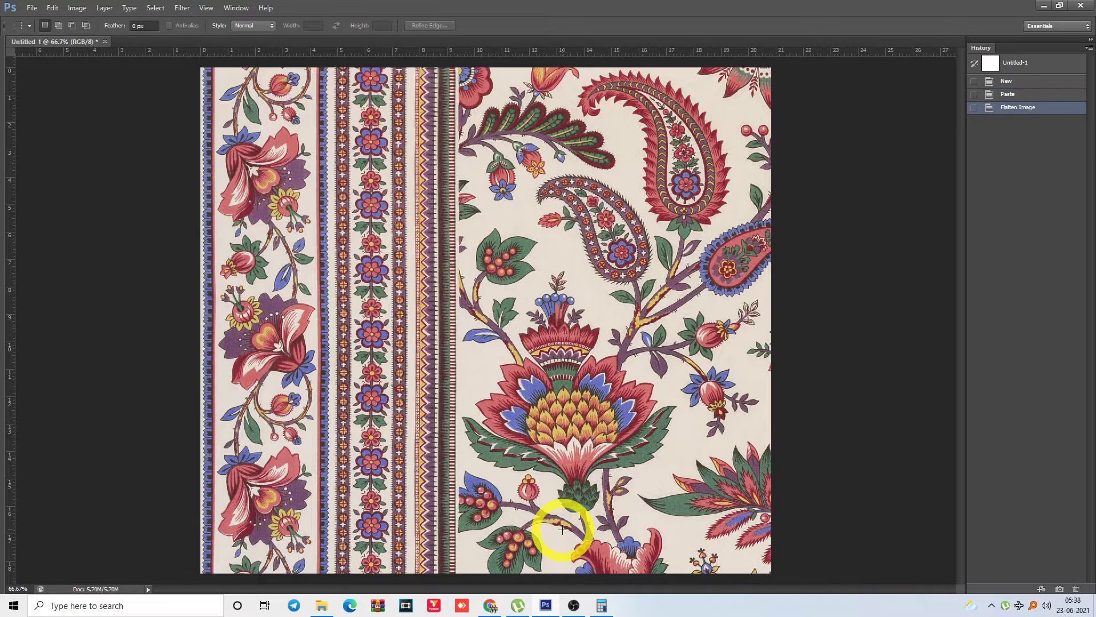
key("ctrl+minus")
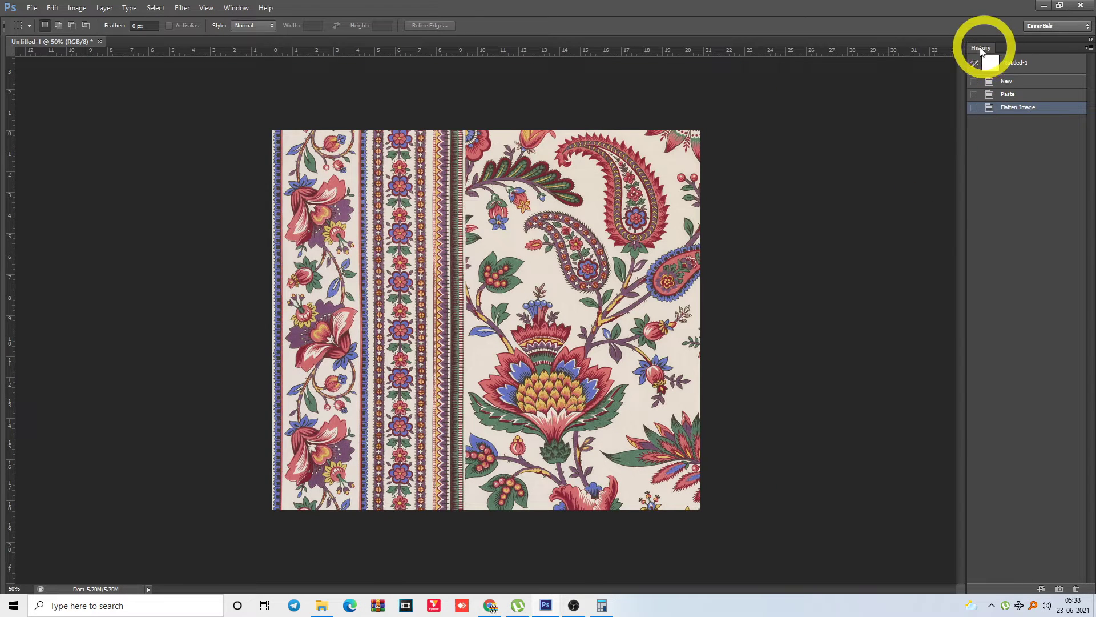
Bring back the hidden tools and panels, then detach the History panel and close it
key("Tab")
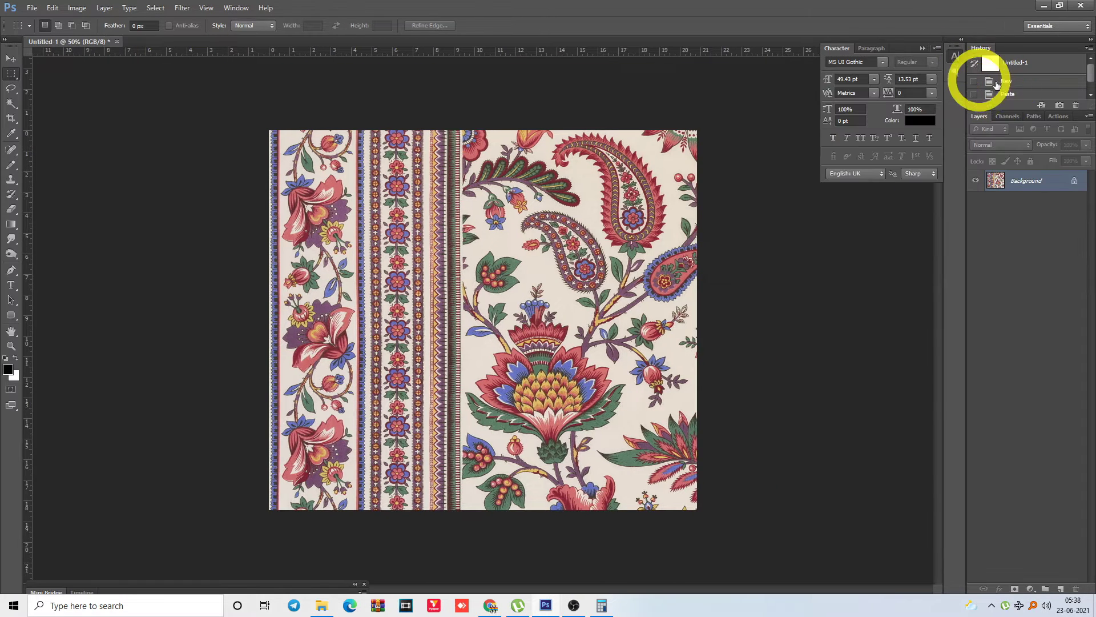
left_click_drag(1035, 46, 936, 94)
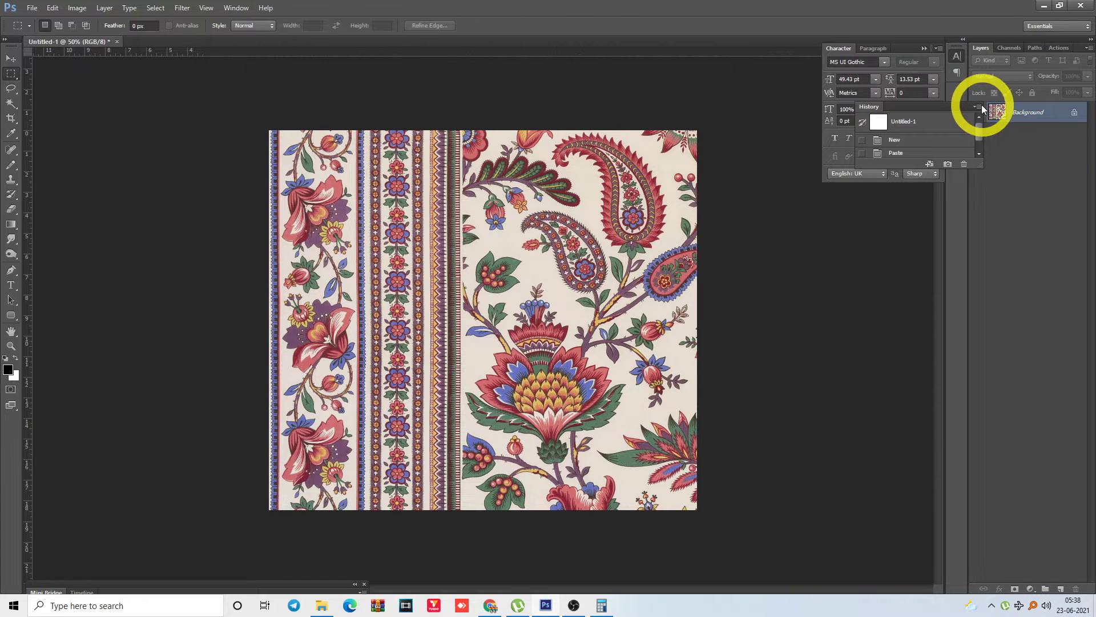
left_click(968, 98)
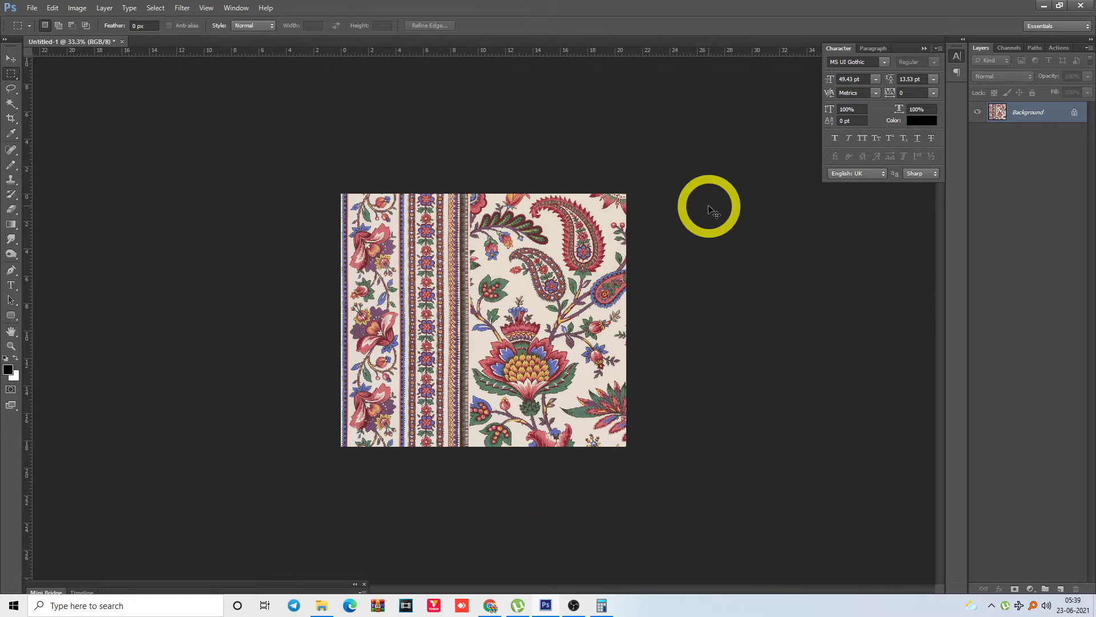
Rotate the whole canvas 90° counter-clockwise so the striped border runs horizontally
key("ctrl+plus")
key("alt+i")
key("g")
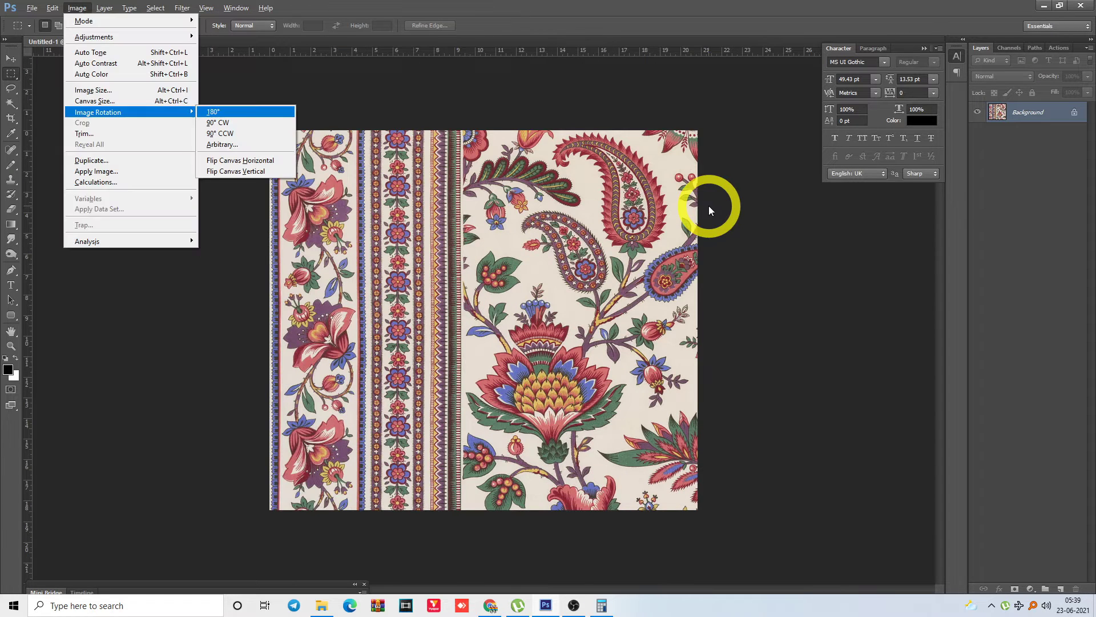
key("0")
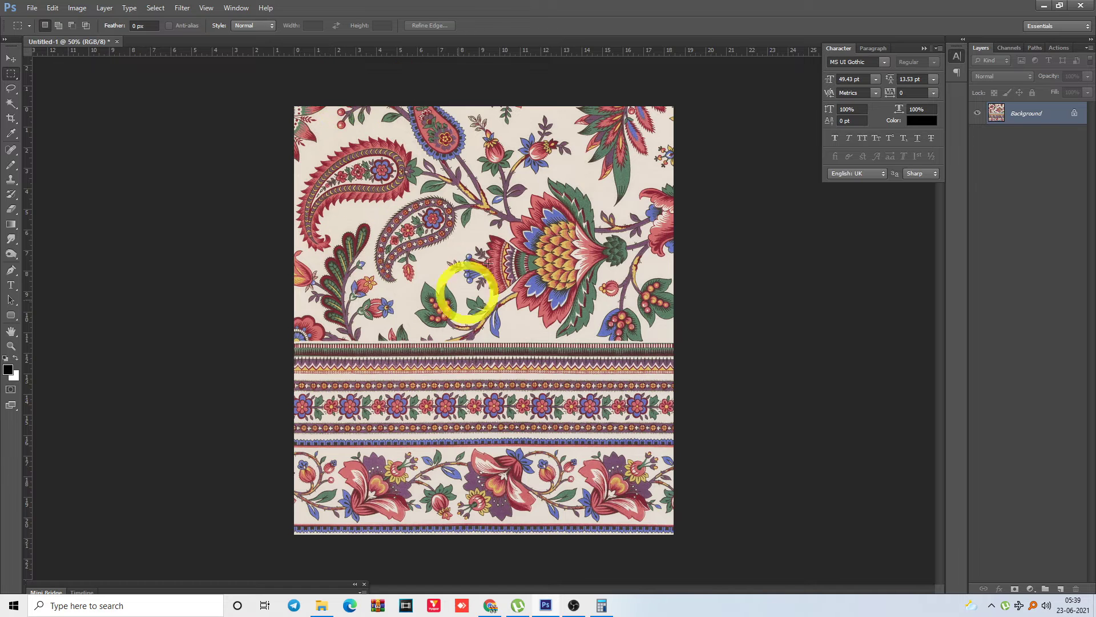
Crop the image to the floral paisley area, leaving out all the border stripes
left_click_drag(295, 106, 762, 339)
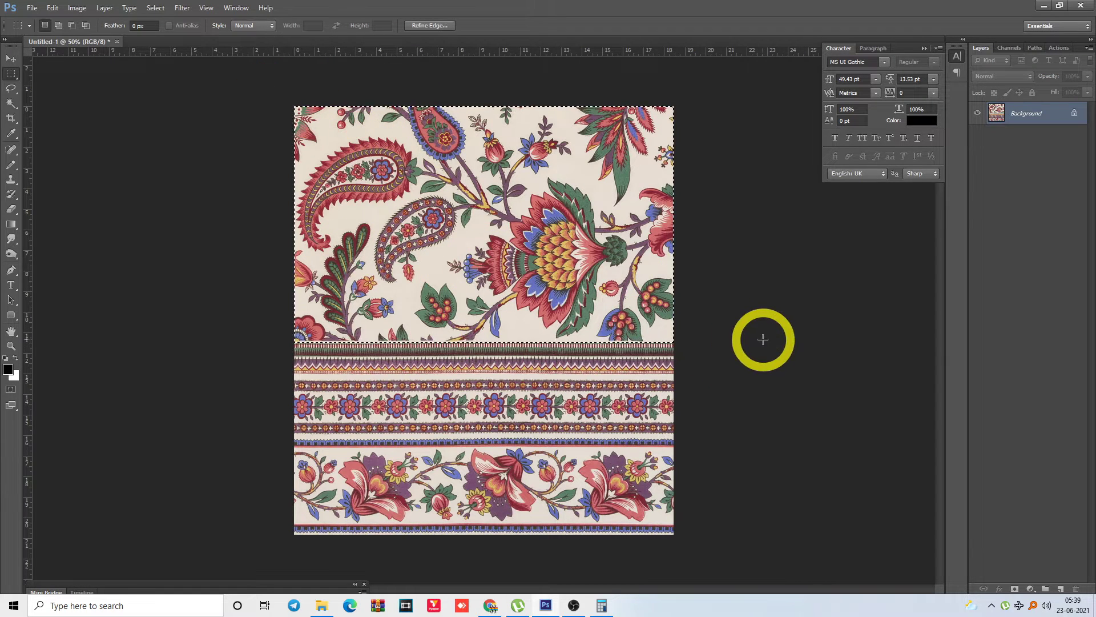
key("alt+i")
key("p")
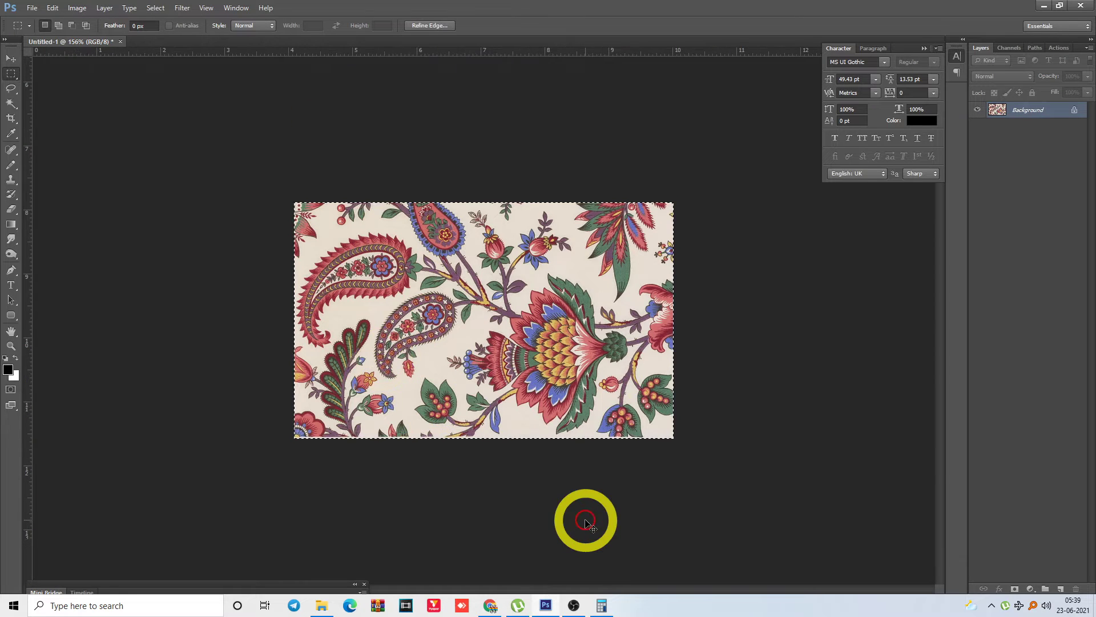
scroll(586, 519, "up", 3)
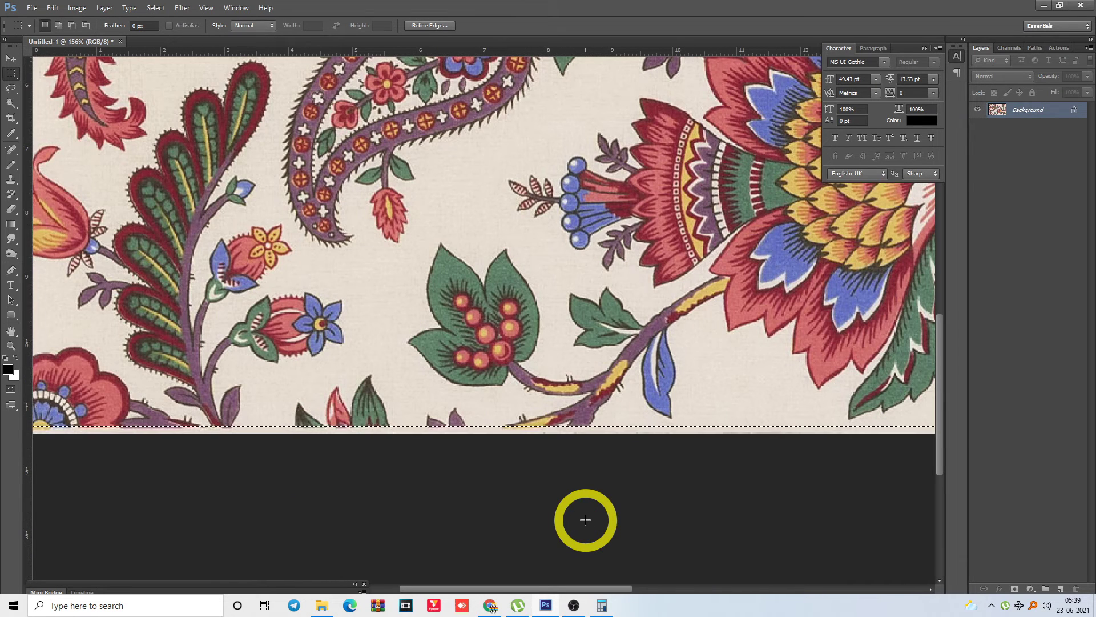
scroll(585, 520, "down", 3)
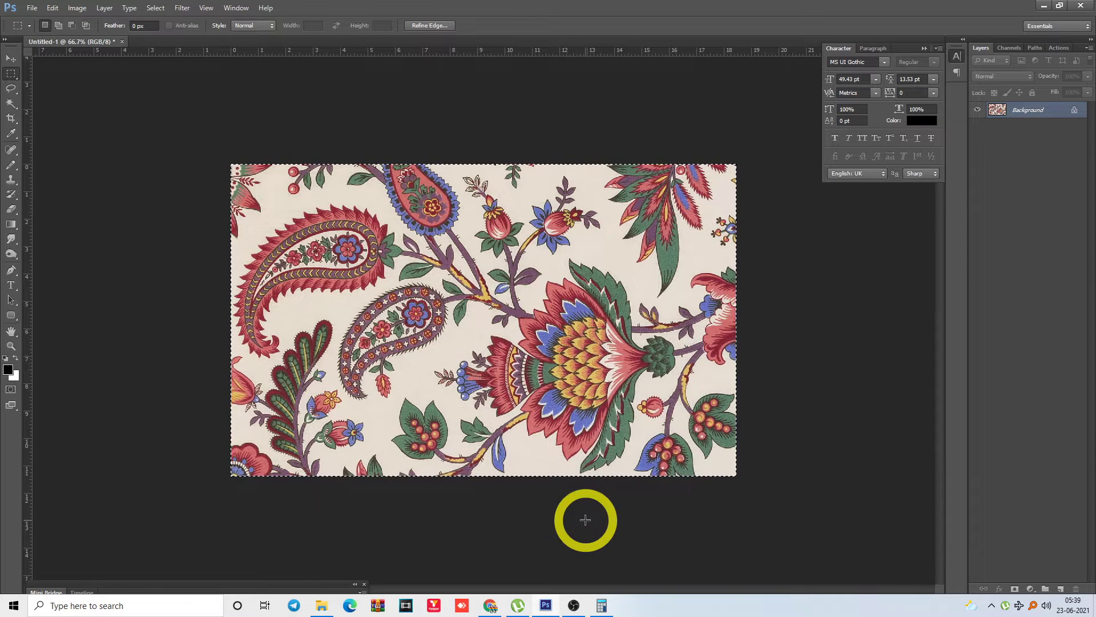
Preview the wrap-around Offset filter on the paisley panel with a horizontal shift of +190 pixels and no vertical shift
key("alt+t")
key("Up")
key("Up")
key("Up")
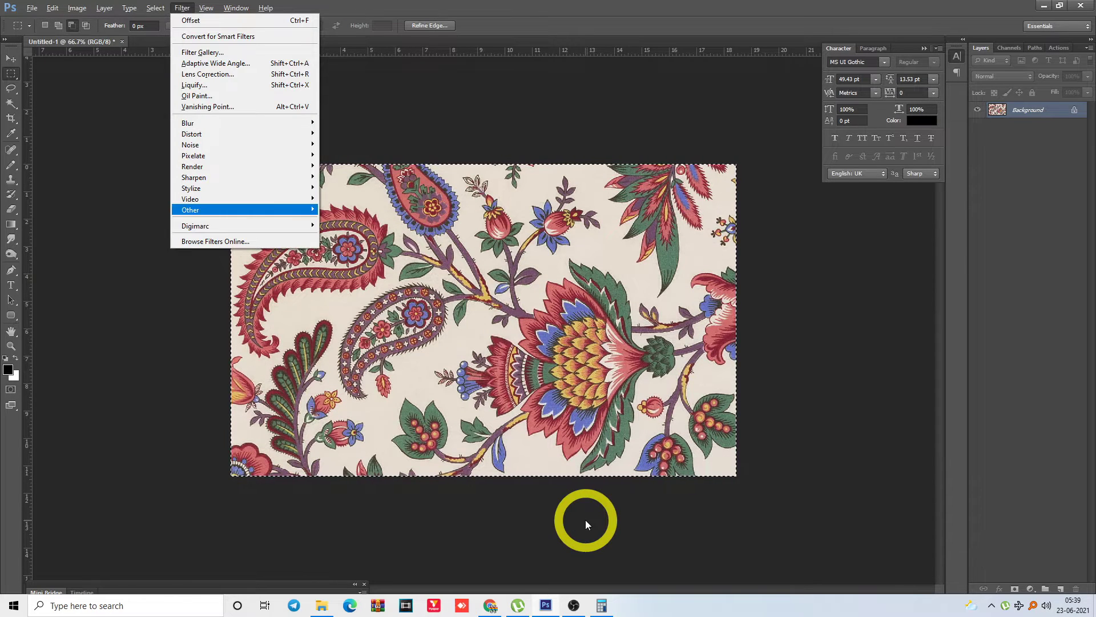
key("Right")
key("Up")
key("Return")
type("0")
key("Tab")
type("0")
key("shift+Tab")
key("shift+Up")
key("shift+Up")
key("shift+Up")
key("shift+Up")
key("shift+Up")
key("shift+Up")
key("shift+Up")
key("shift+Up")
key("shift+Up")
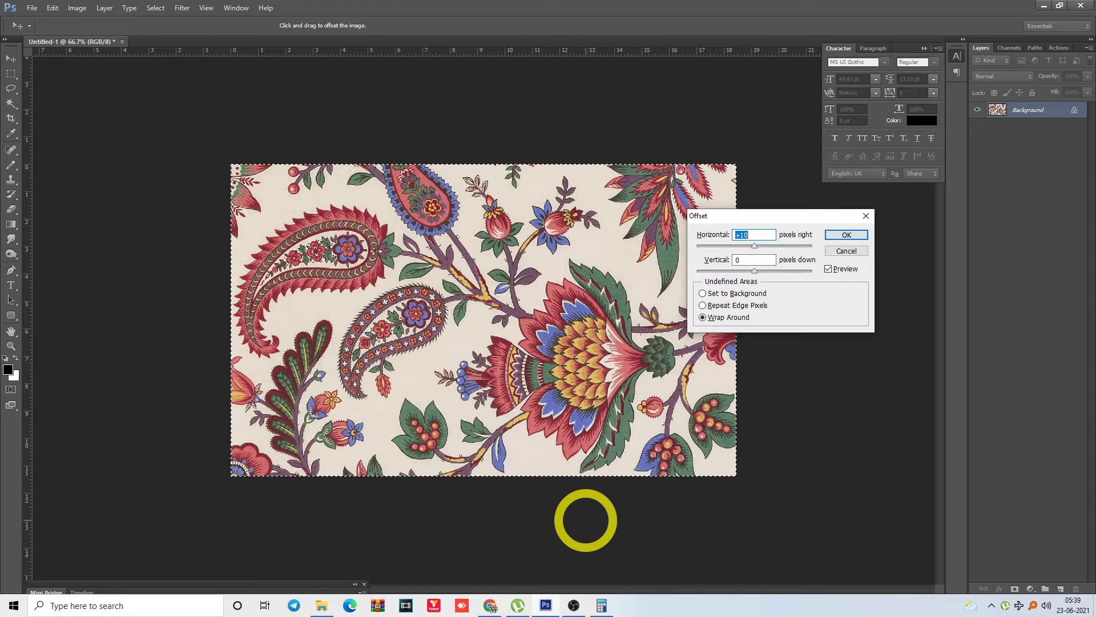
key("shift+Up")
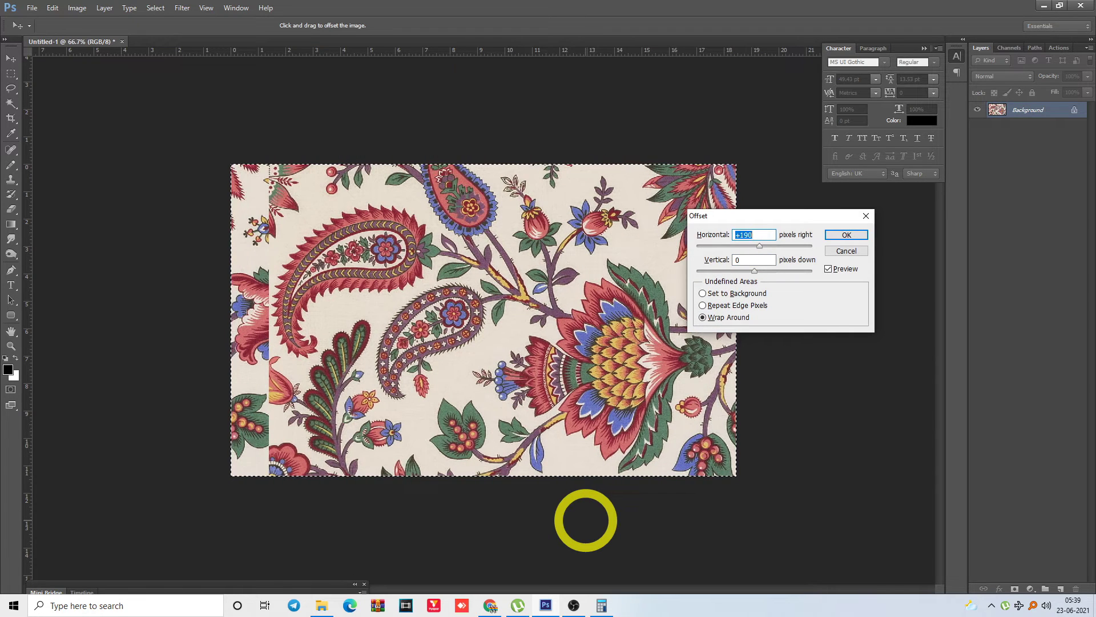
Preview a vertical Offset shift of +330 pixels as well to expose the horizontal seam, and leave the filter
key("Tab")
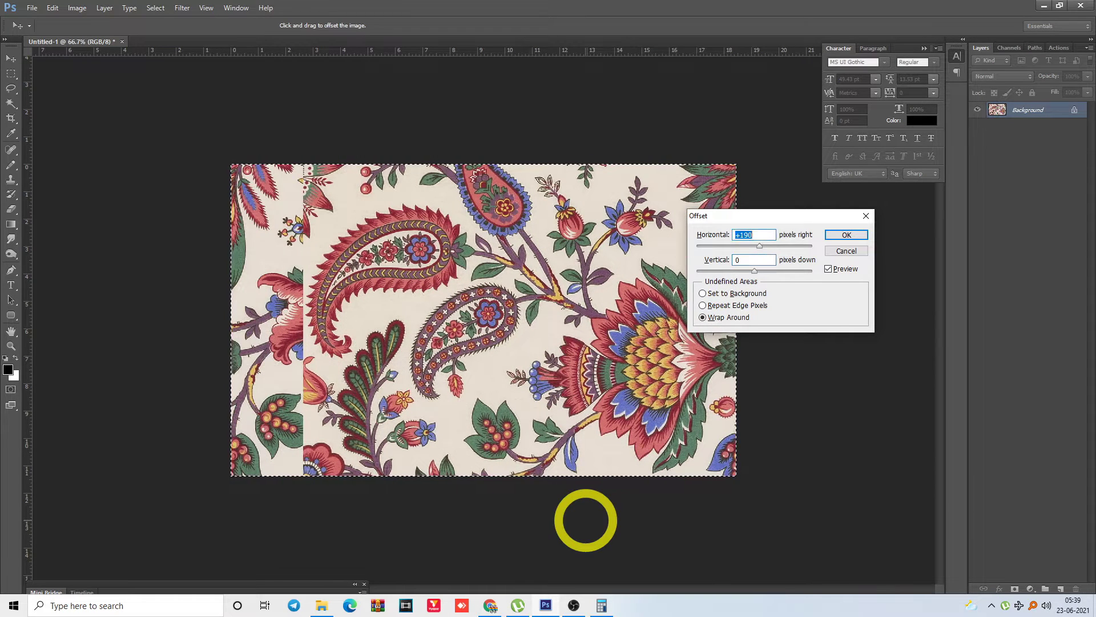
key("shift+Up")
key("shift+Up")
key("shift+Up")
key("shift+Up")
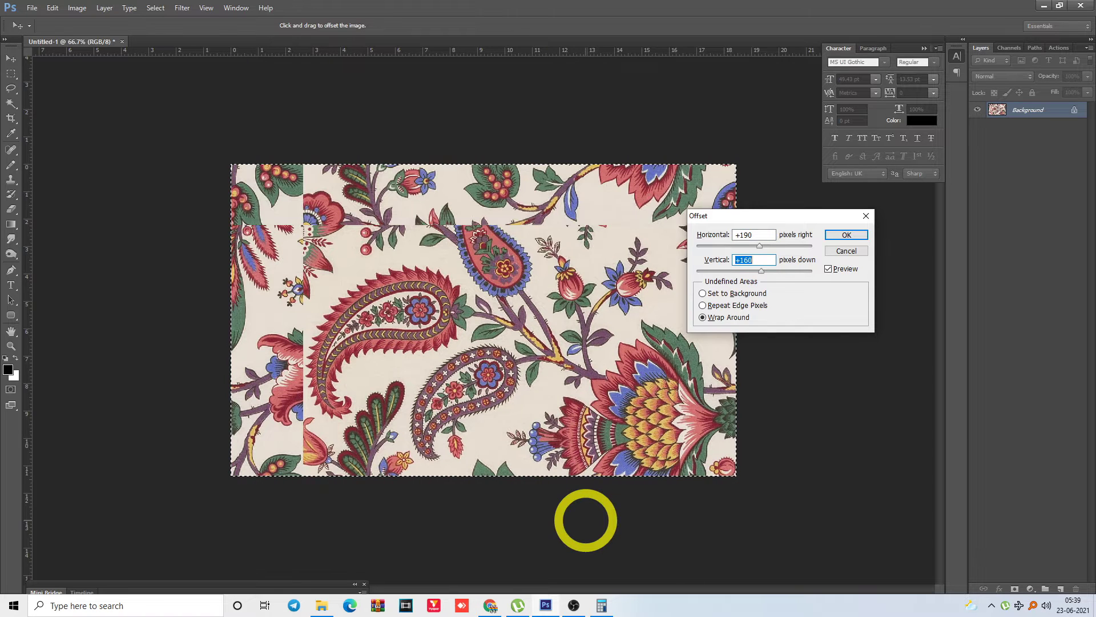
key("shift+Up")
key("shift+Up")
key("shift+Up")
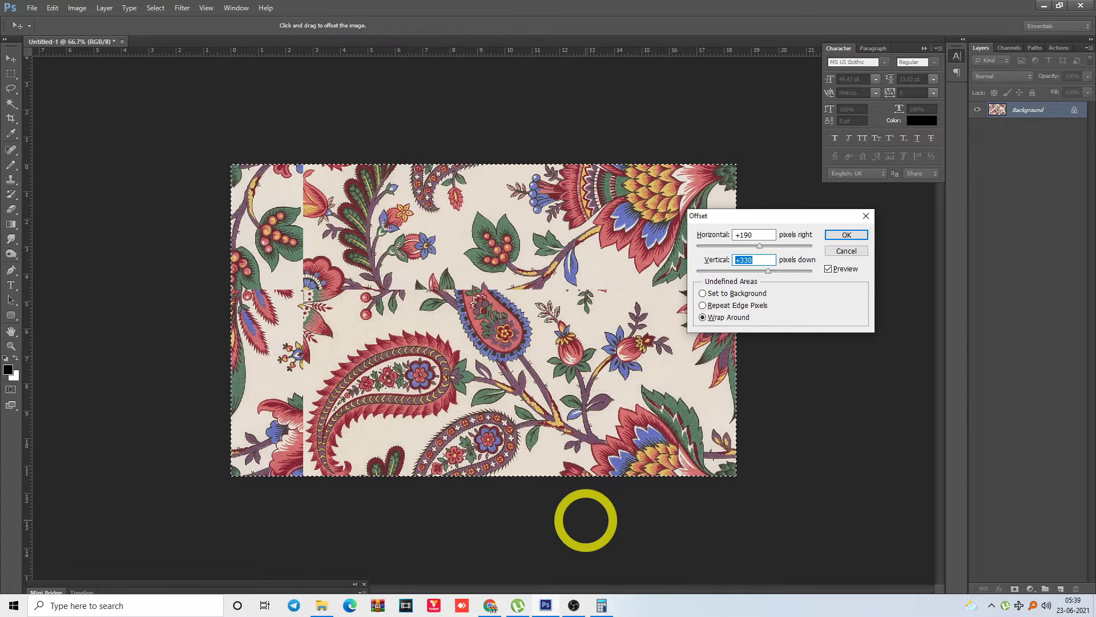
key("Return")
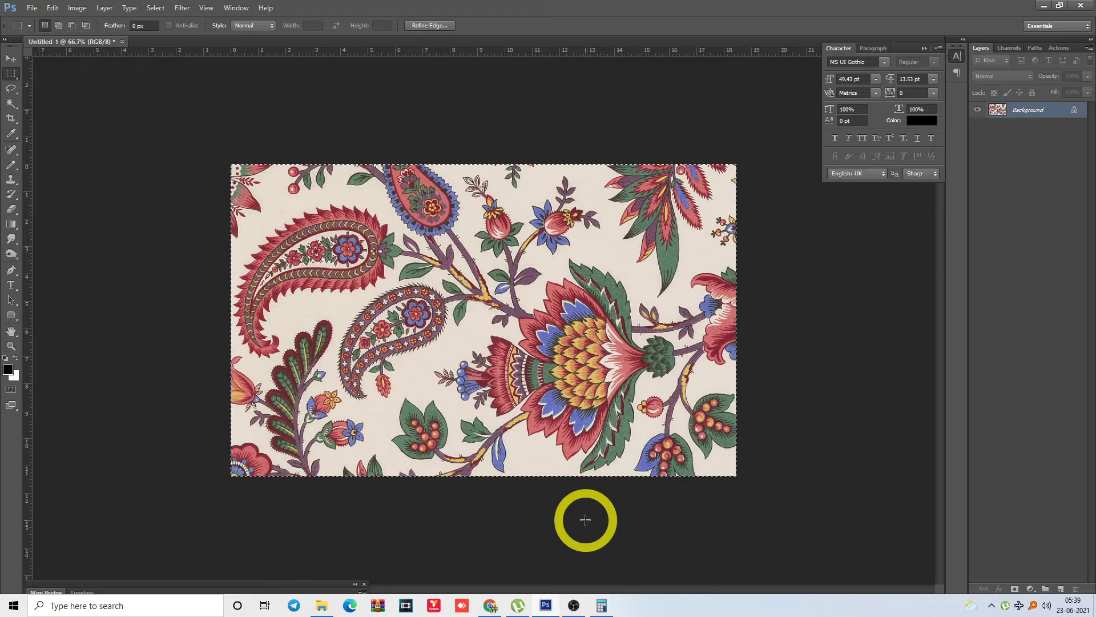
Rotate the cropped paisley panel 90° clockwise back to its upright orientation
key("alt+i")
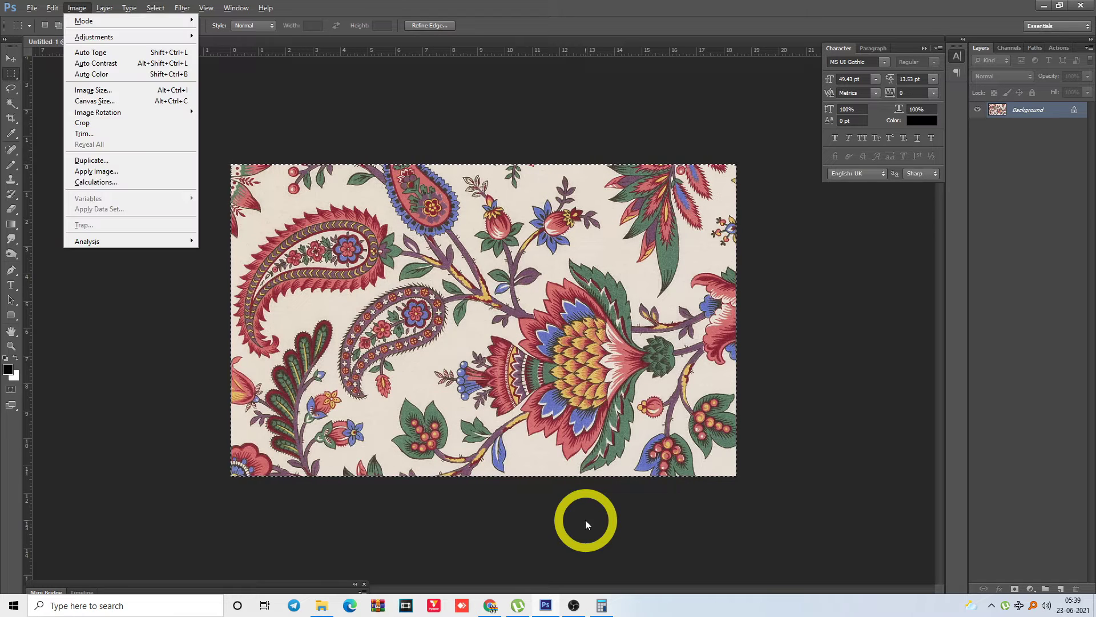
key("Escape")
key("alt+i")
key("g")
key("Down")
key("Return")
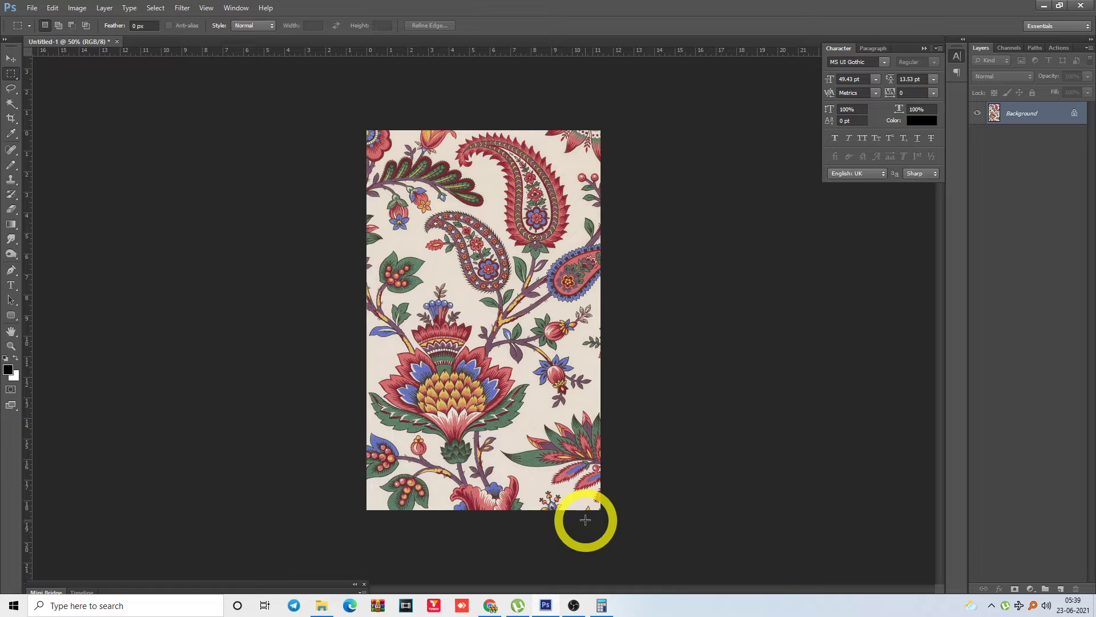
Resize the paisley panel to 10 × 18 inches at 150 pixels/inch with Constrain Proportions off
key("ctrl+alt+i")
key("Tab")
key("Tab")
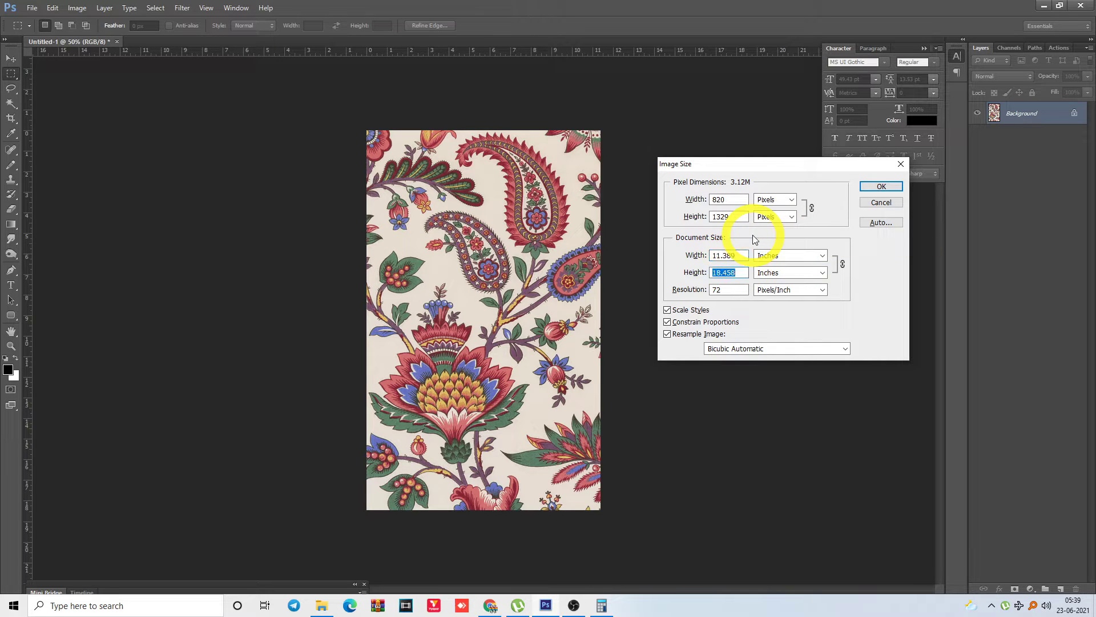
type("18")
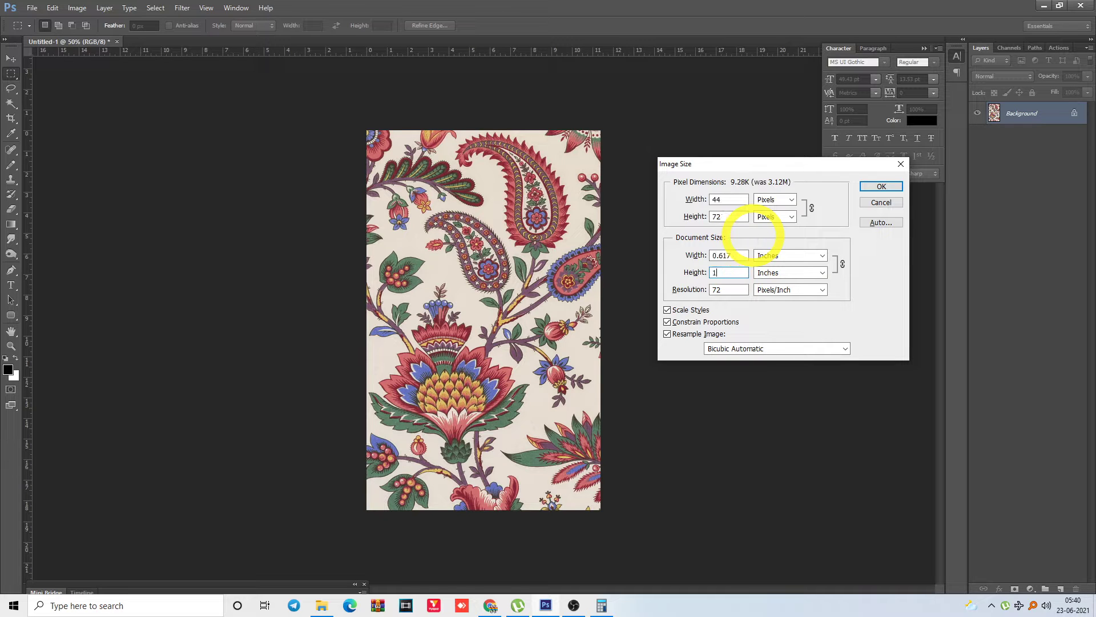
left_click(668, 323)
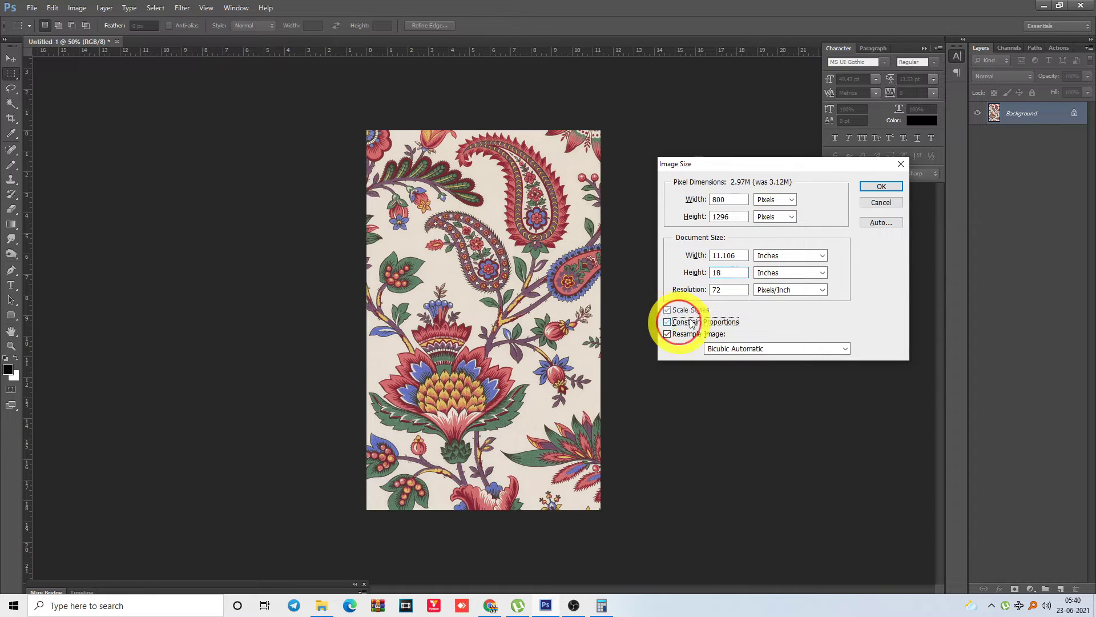
left_click_drag(726, 290, 682, 296)
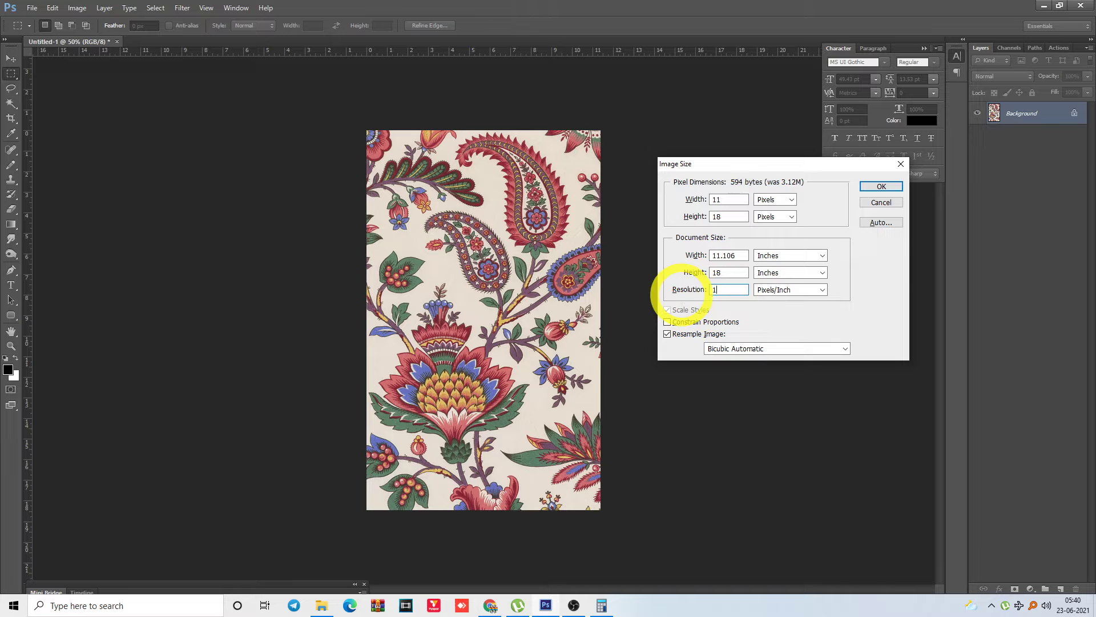
type("150")
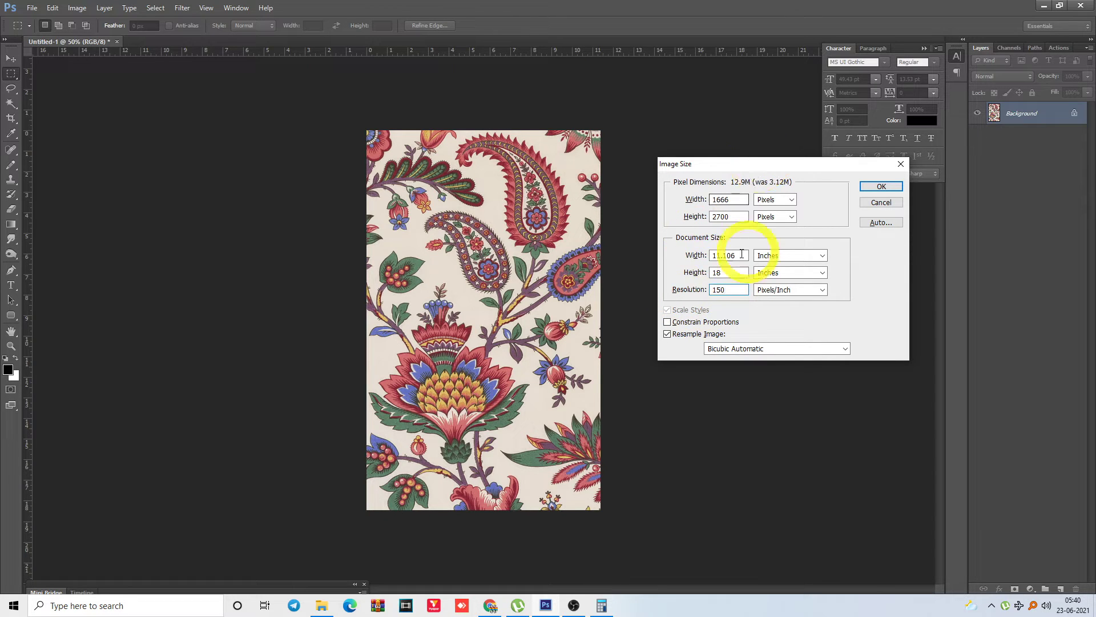
left_click_drag(741, 255, 658, 262)
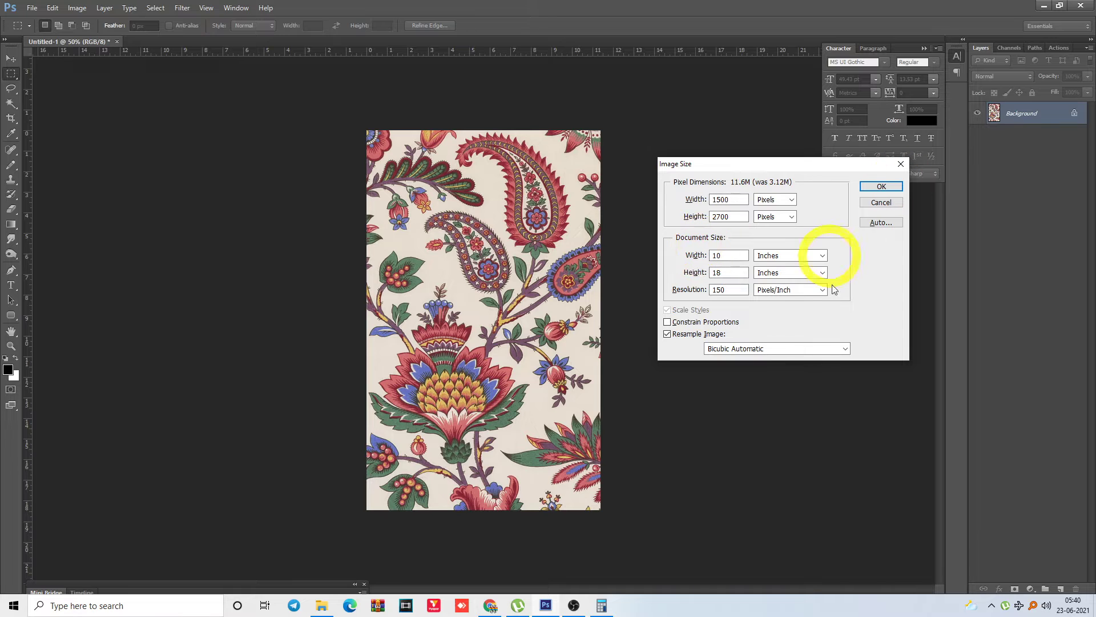
left_click(882, 187)
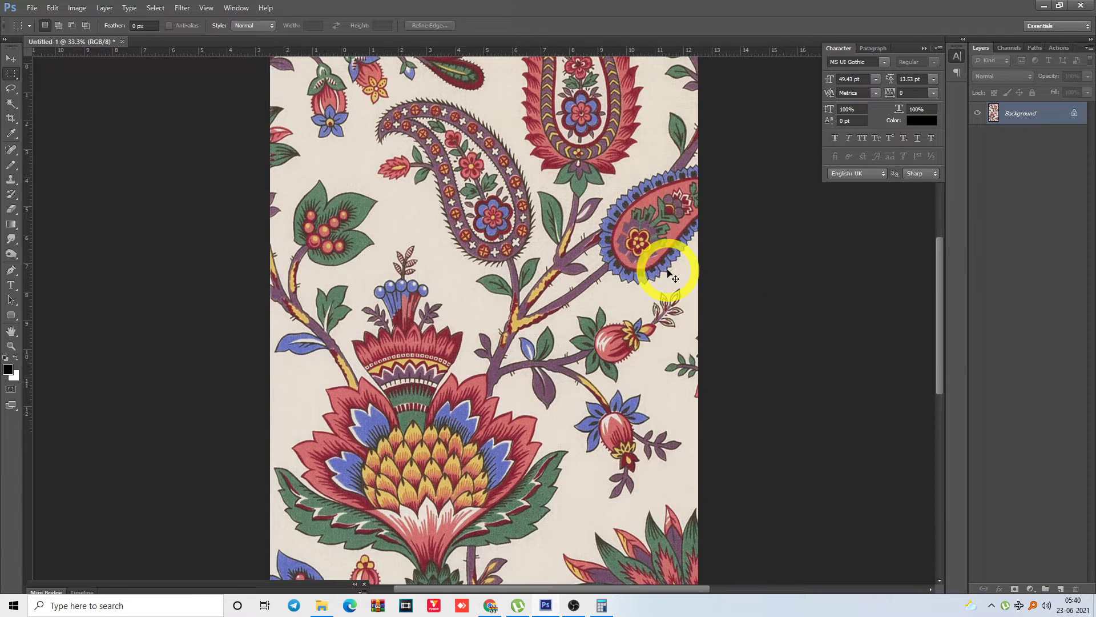
Check the resized panel's dimensions and resolution in Image Size without changing anything
key("ctrl+z")
key("ctrl+alt+i")
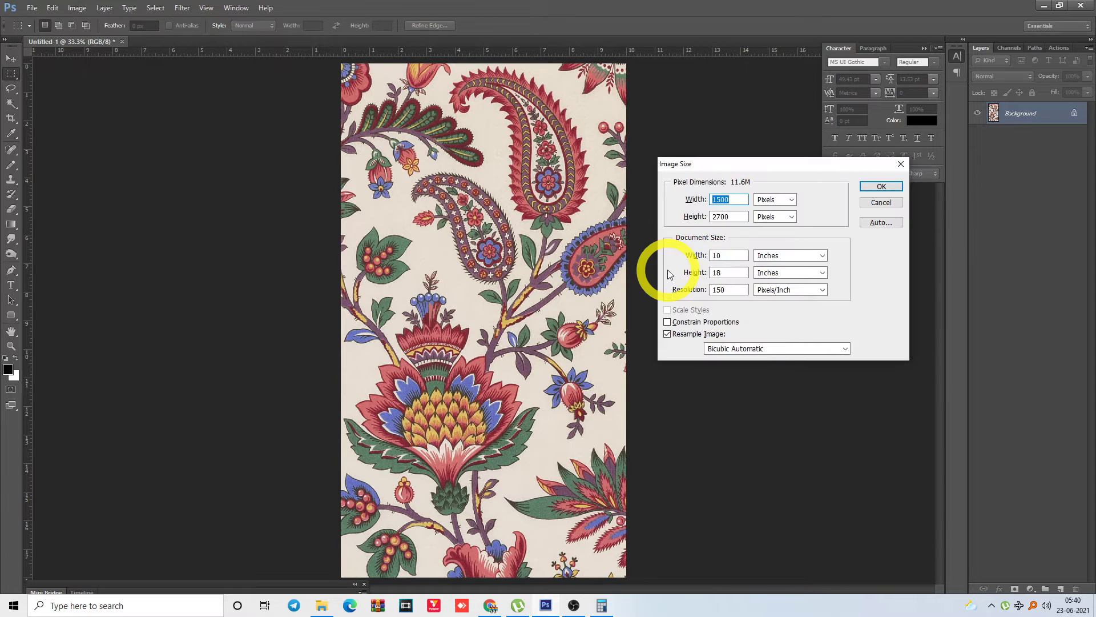
key("Escape")
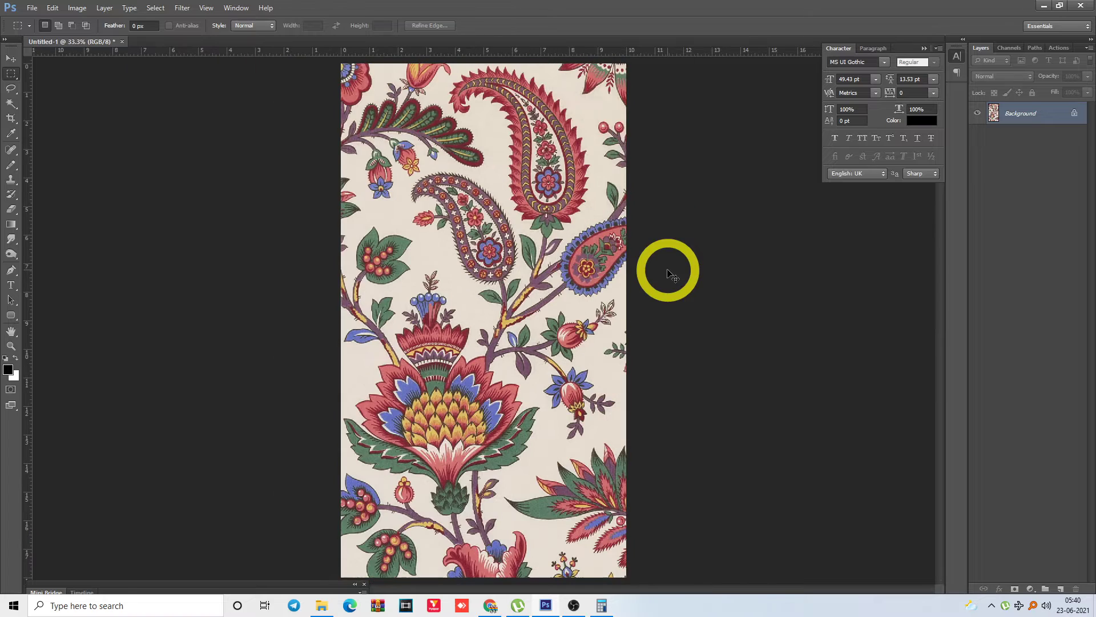
Extend the canvas width to 200 percent at 100 percent height, anchored middle-left so the blank area falls right of the panel
key("ctrl+minus")
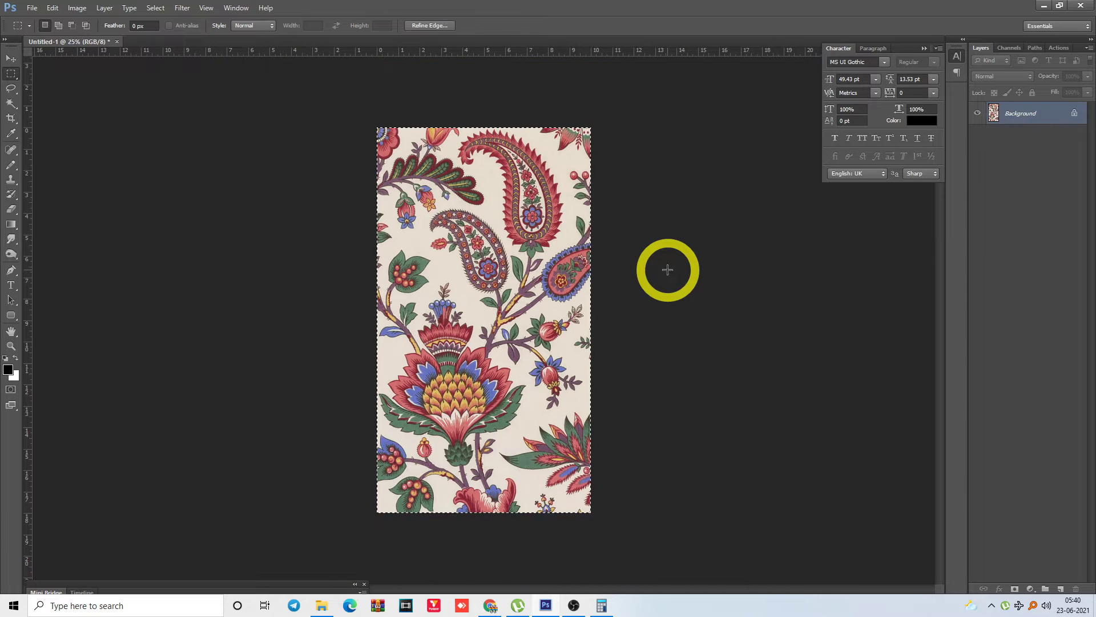
key("alt+i")
type("s200")
key("Tab")
key("Up")
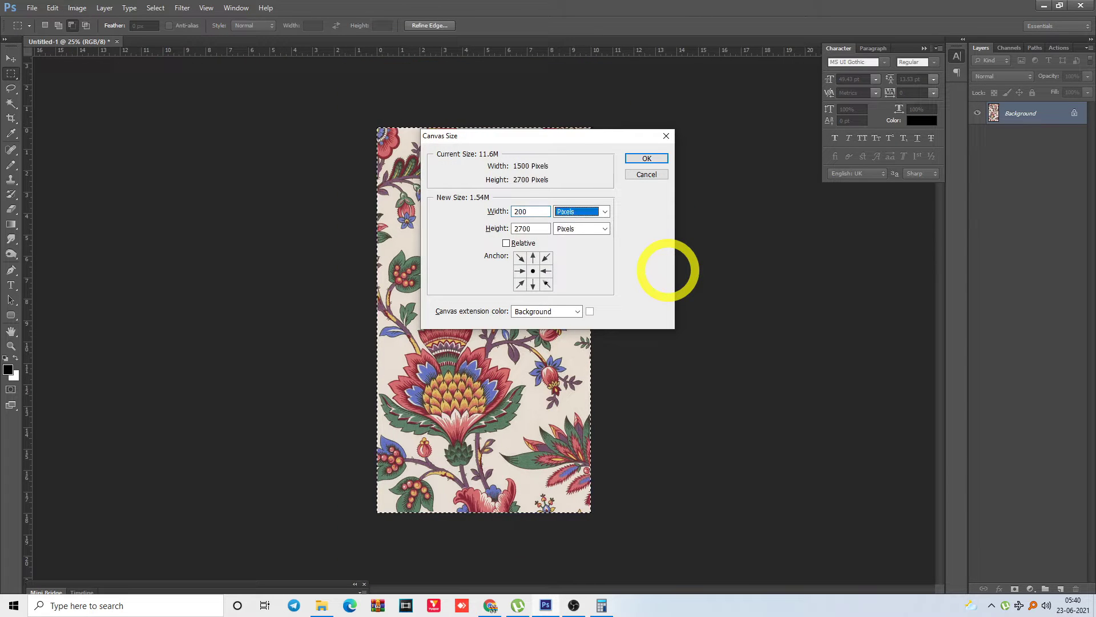
key("Up")
left_click(519, 271)
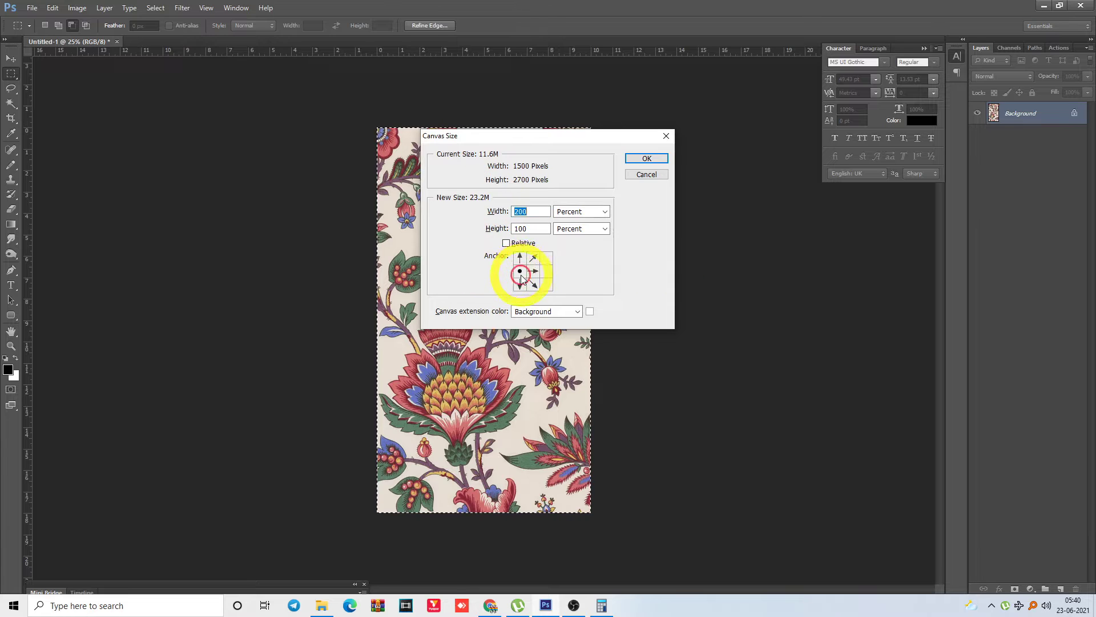
key("Return")
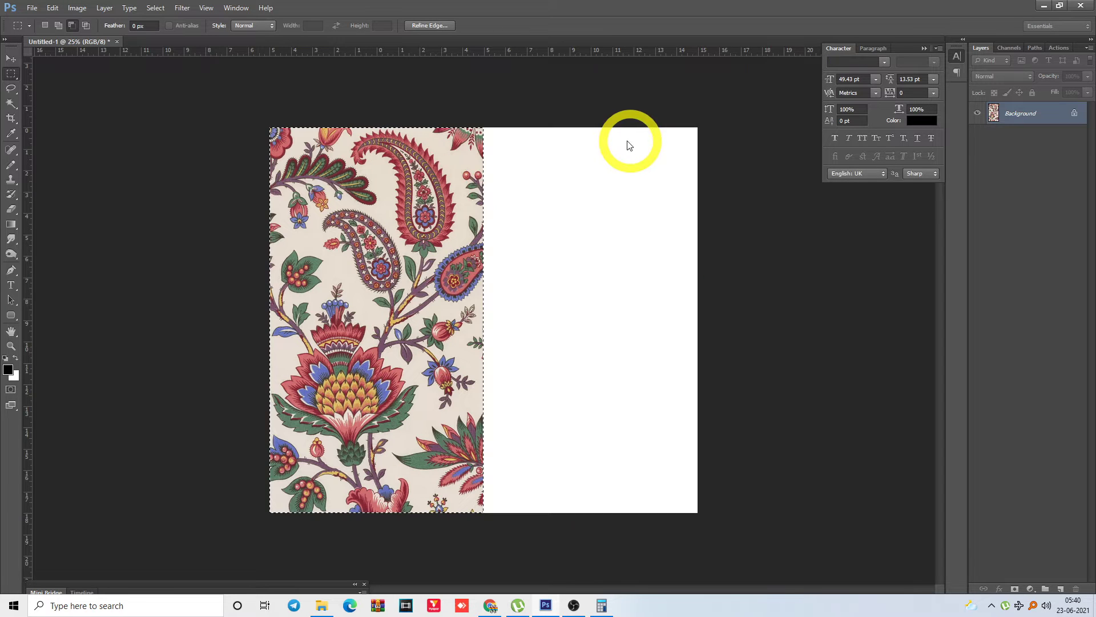
Paste the copied paisley panel into the blank right half of the canvas and crop the image to the full canvas selection
left_click(740, 229)
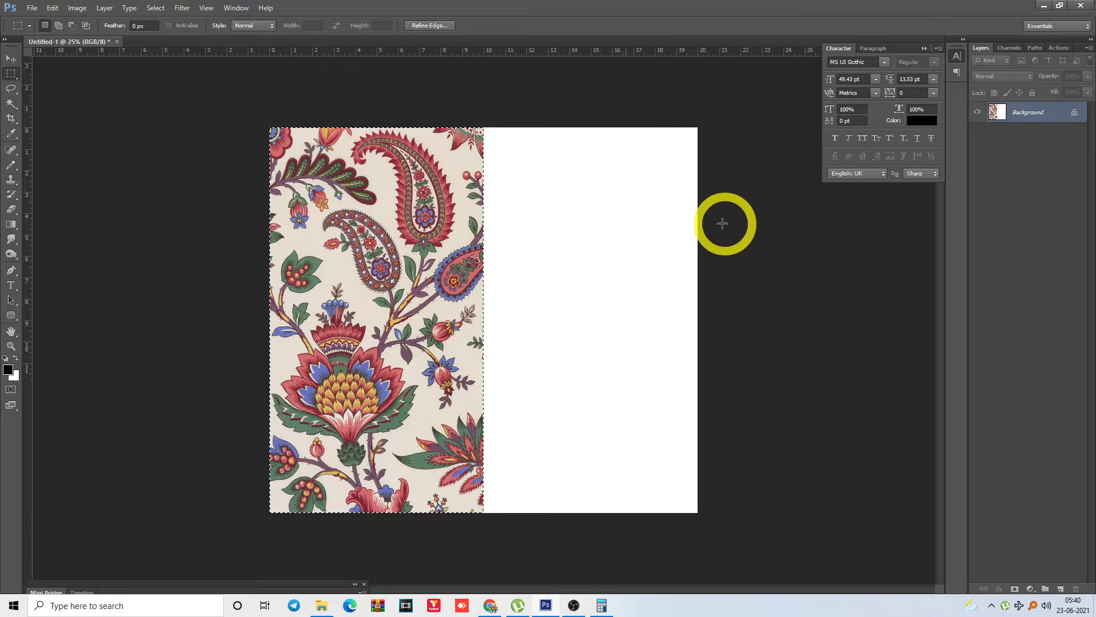
key("ctrl+v")
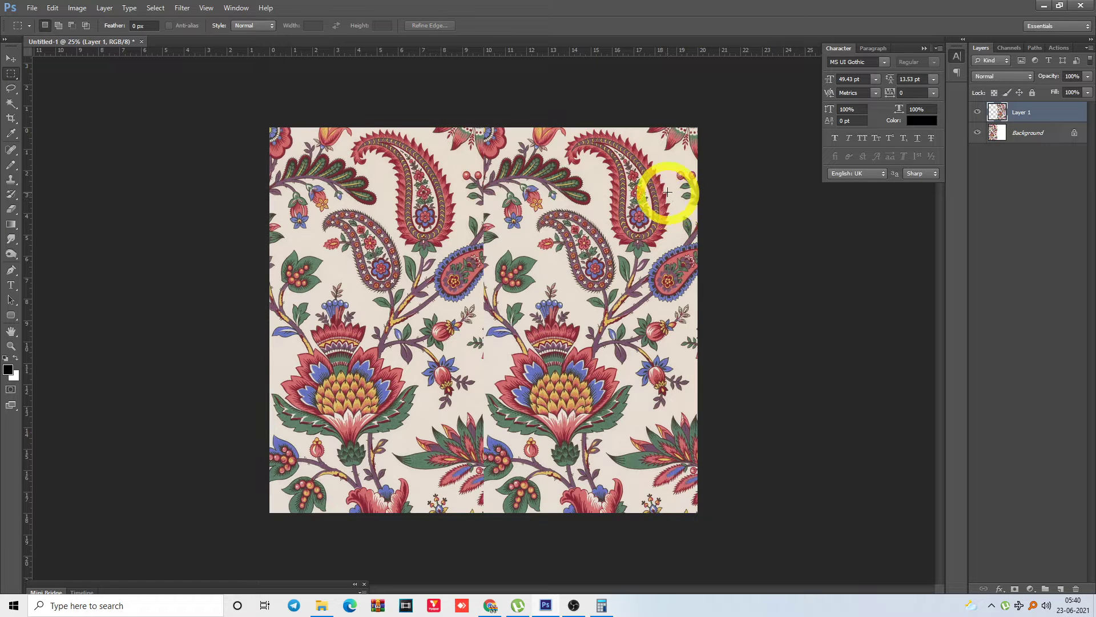
key("ctrl+a")
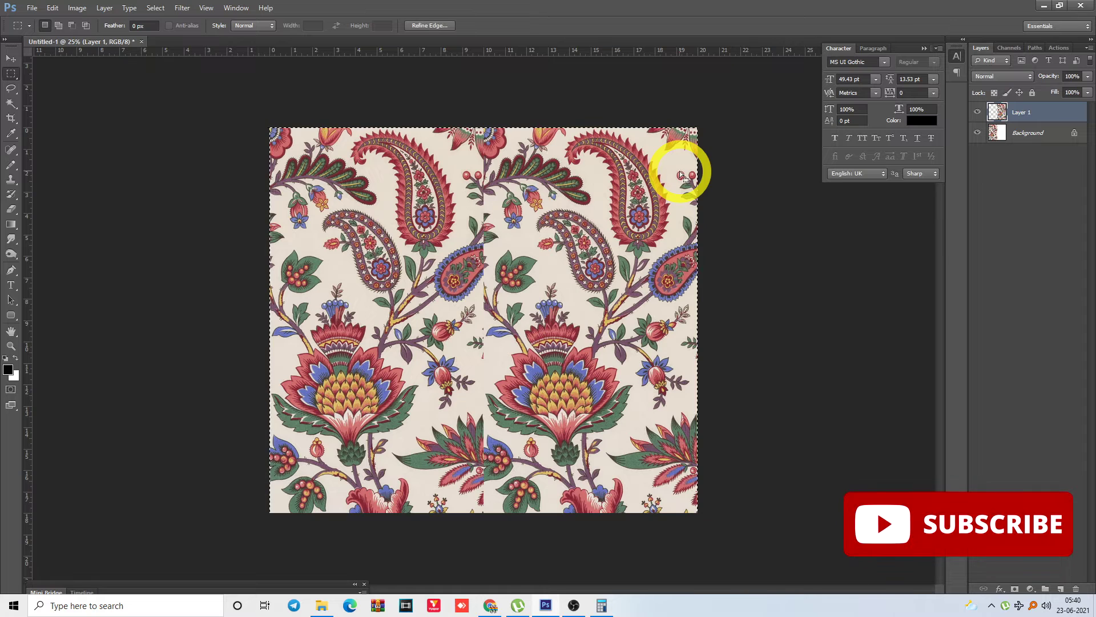
key("alt+i")
key("p")
Try offsetting the pasted right-hand panel by 0 pixels horizontally and +230 pixels vertically with Wrap Around
key("alt+t")
key("Up")
key("Up")
key("Up")
key("Right")
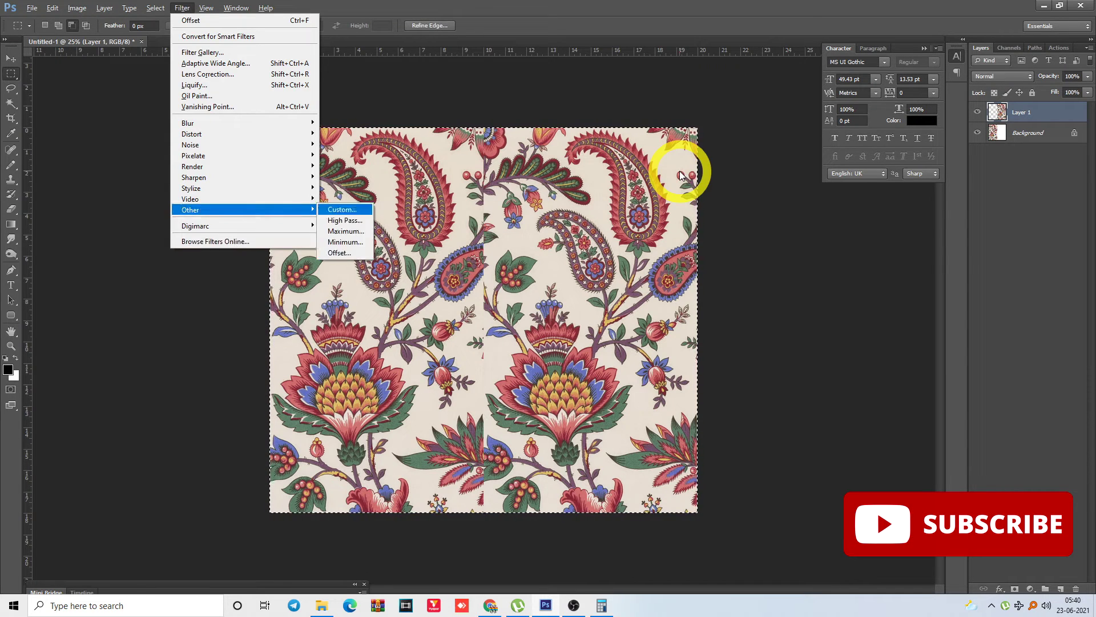
key("Up")
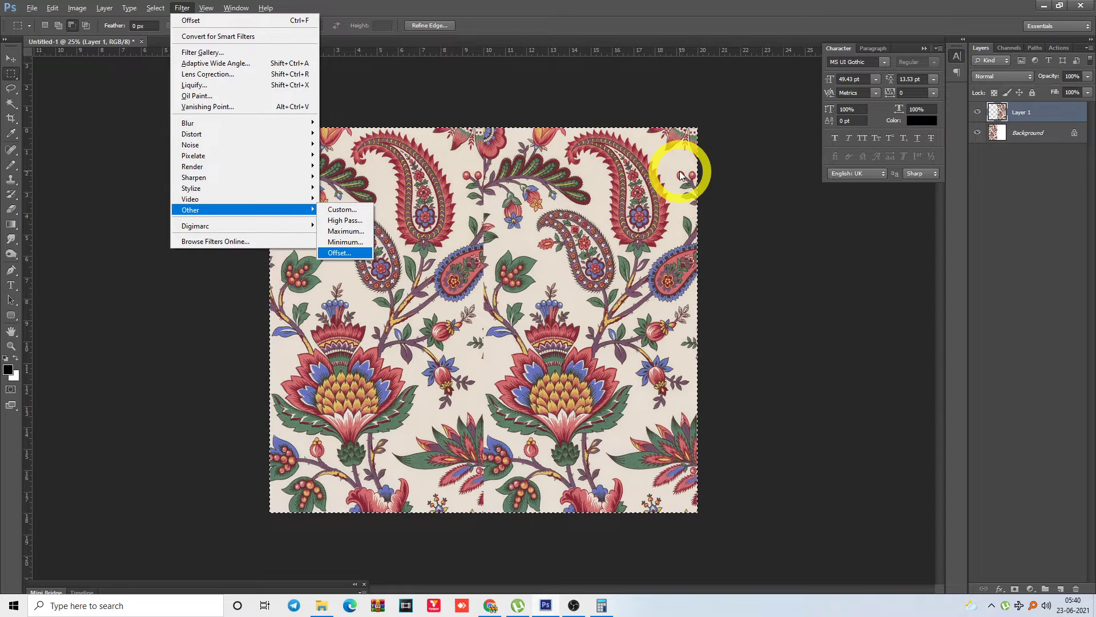
key("Return")
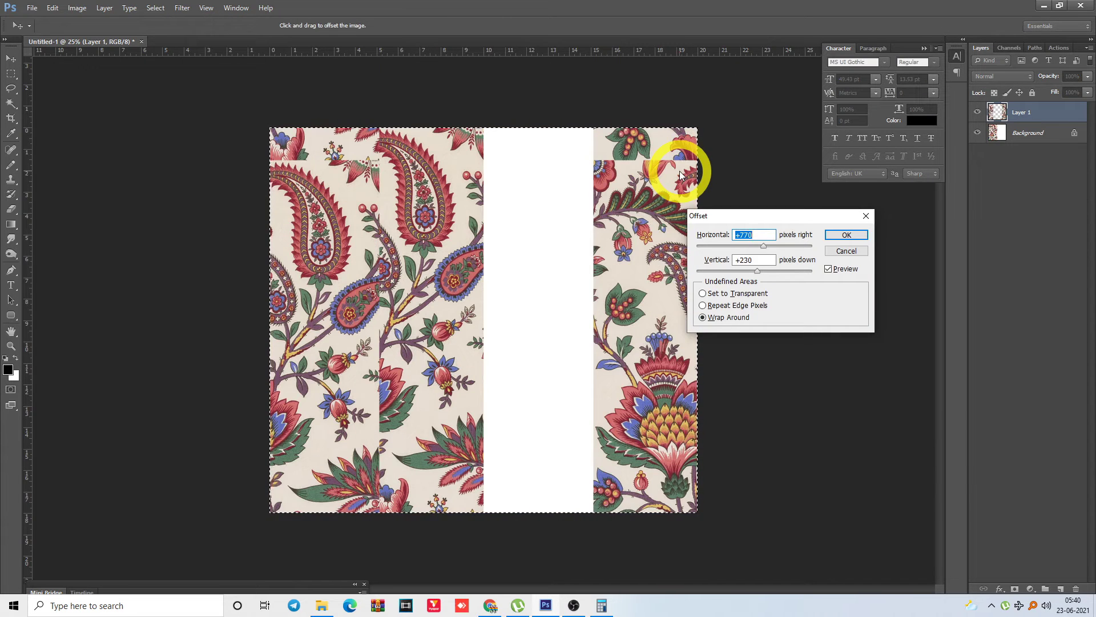
type("0")
key("Tab")
key("Return")
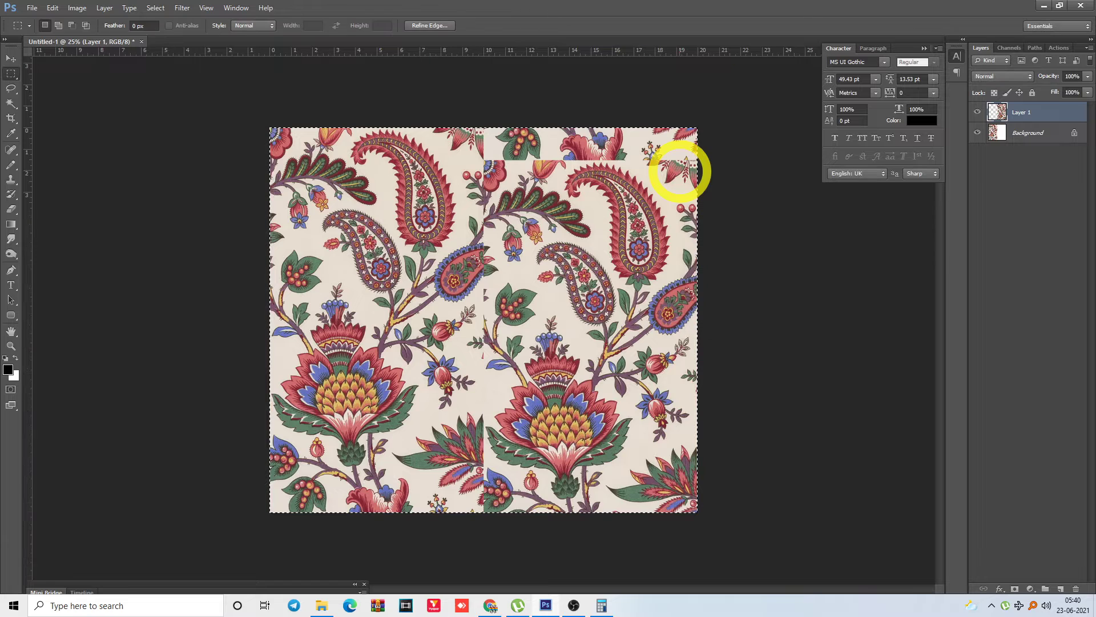
Check the document's dimensions in Image Size without changing them, and reopen the Offset filter for the pasted right-hand panel
key("ctrl+alt+i")
key("Escape")
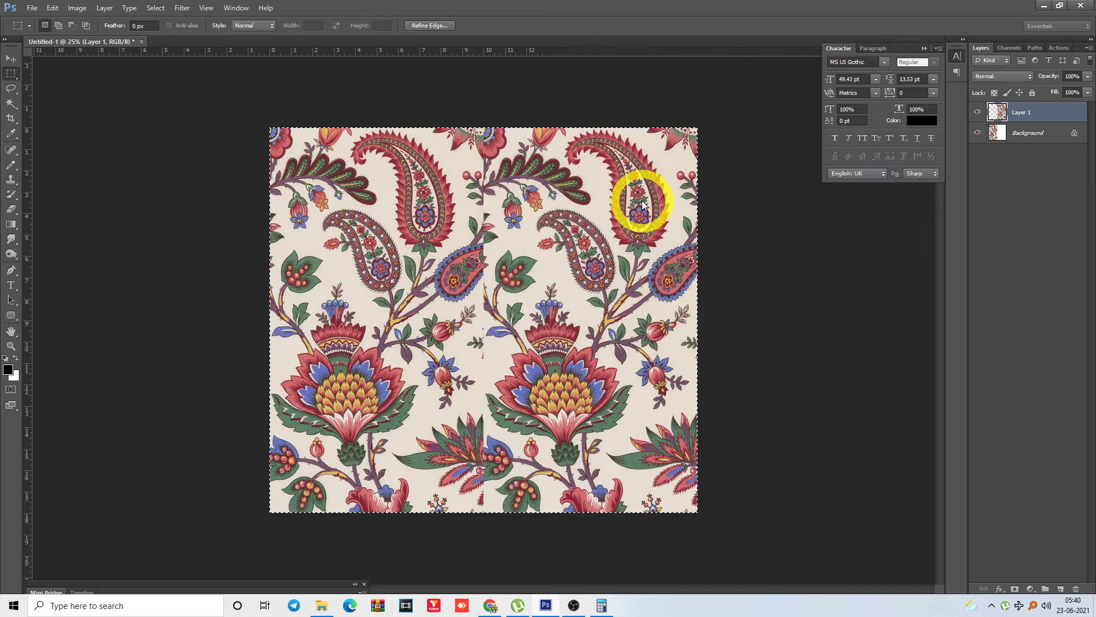
key("alt+t")
key("Up")
key("Right")
key("Up")
key("Return")
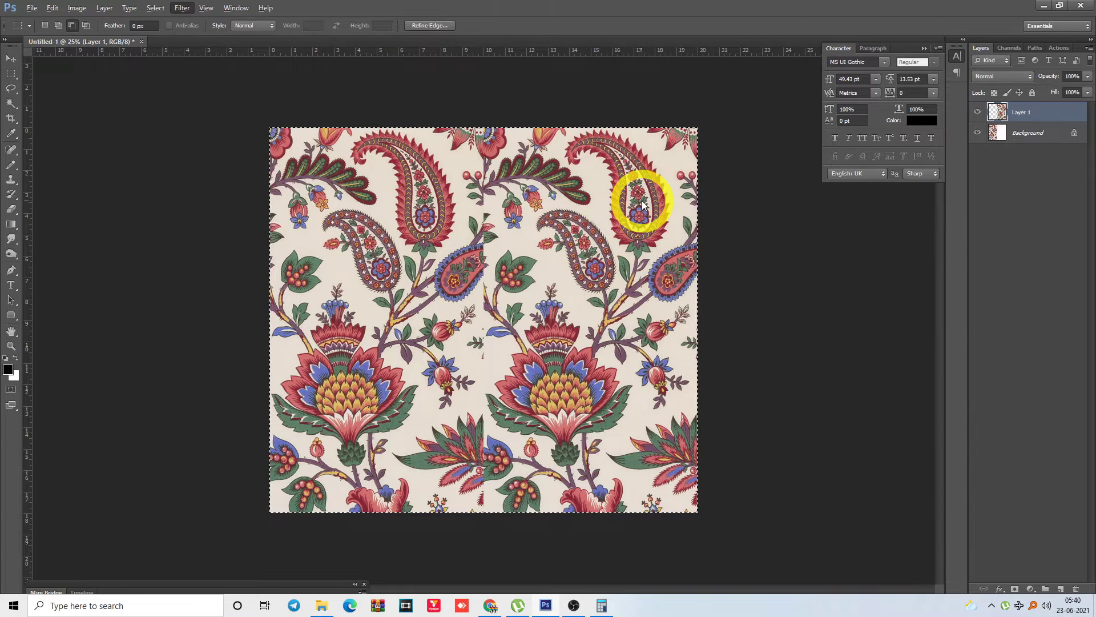
Offset Layer 1 by 0 px horizontally and 1350 px vertically with Wrap Around, merge it into the Background, and deselect
type("0")
key("Tab")
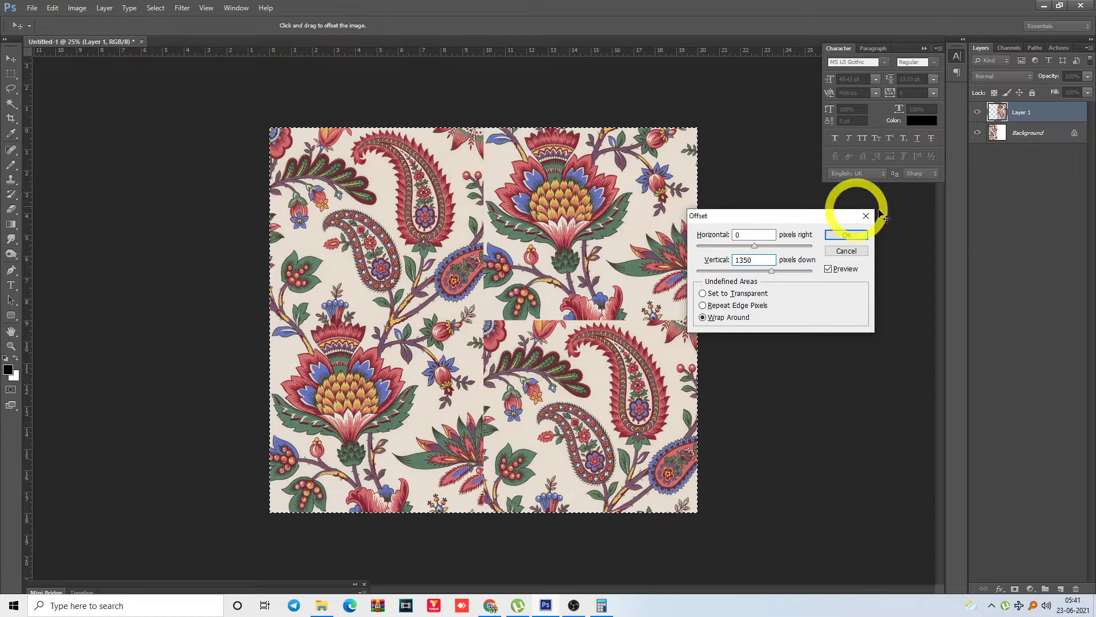
left_click(847, 236)
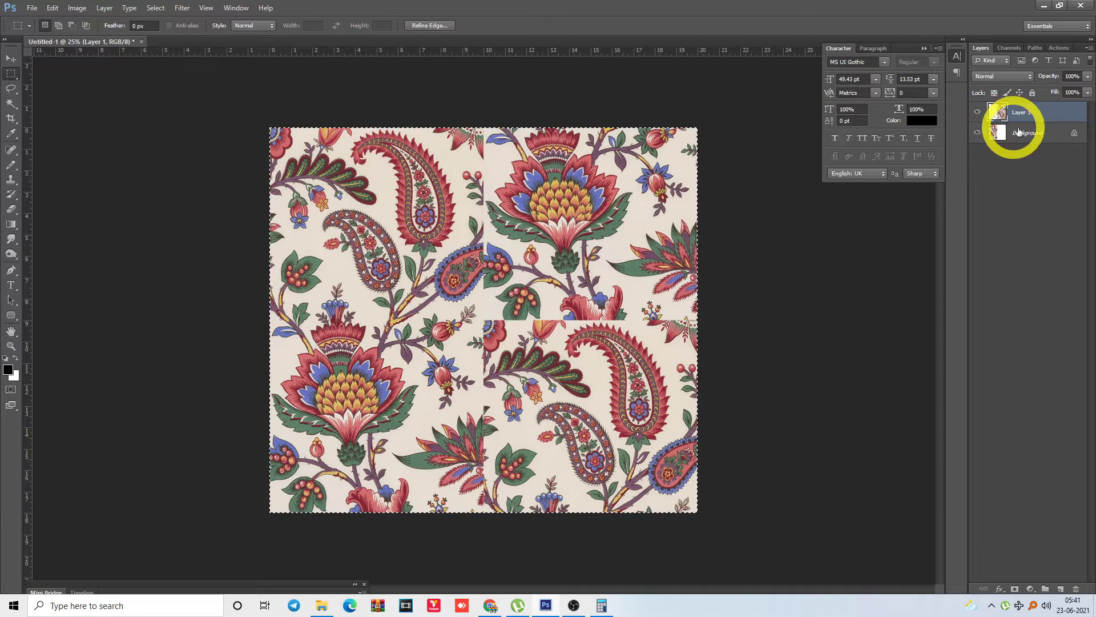
key("ctrl+e")
left_click_drag(360, 140, 622, 359)
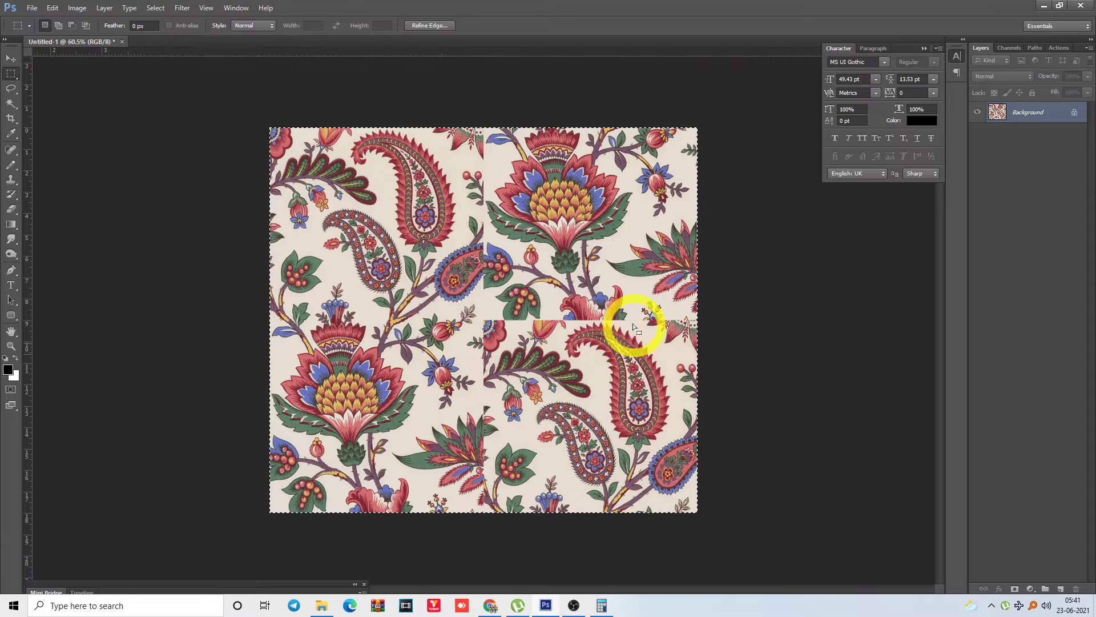
key("ctrl+minus")
key("ctrl+minus")
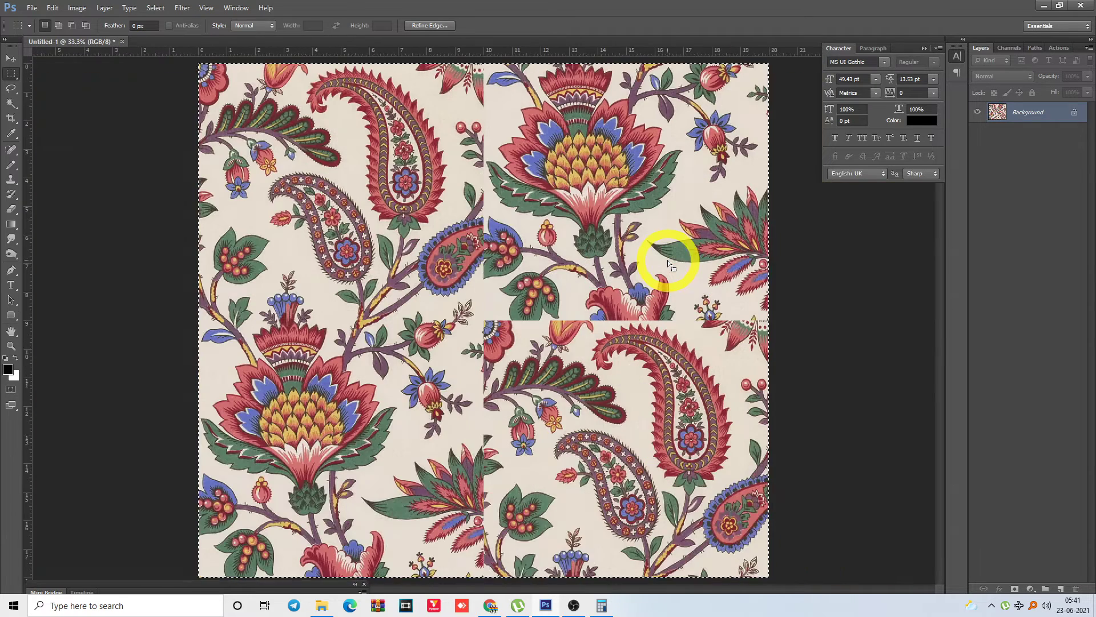
left_click(515, 213)
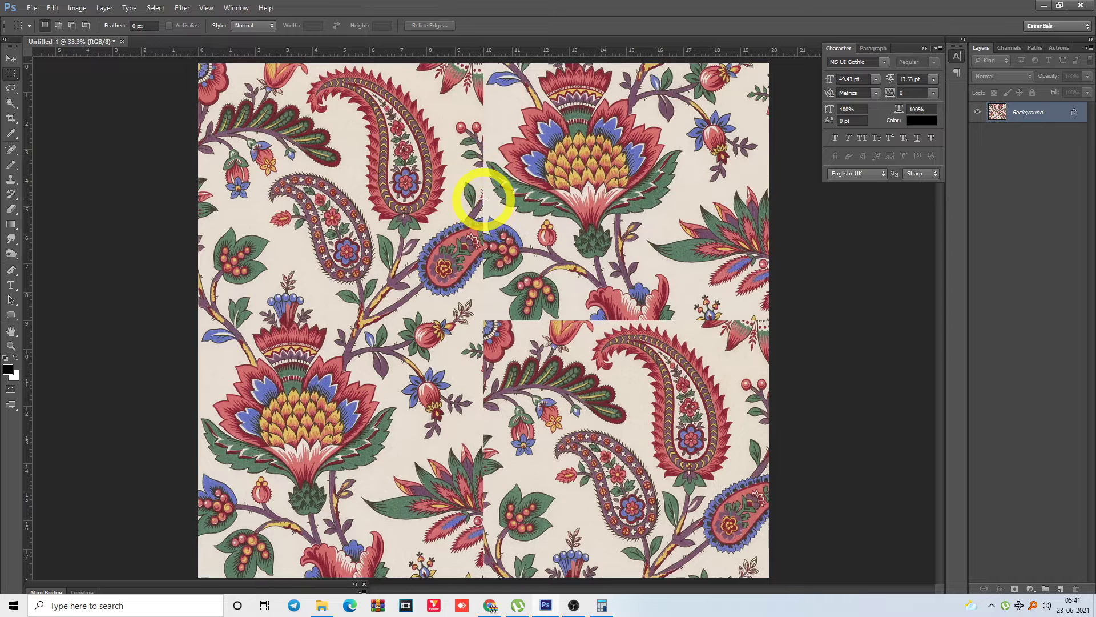
Select the connected cream ground around the upper-left paisleys and along the vertical seam with the Magic Wand
key("w")
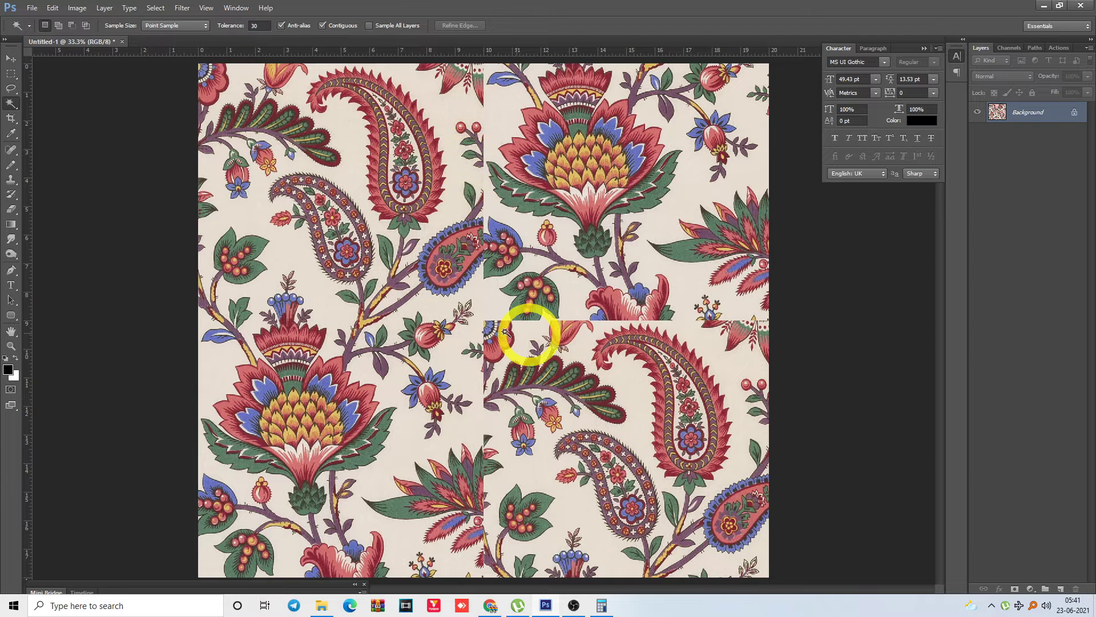
left_click(463, 172)
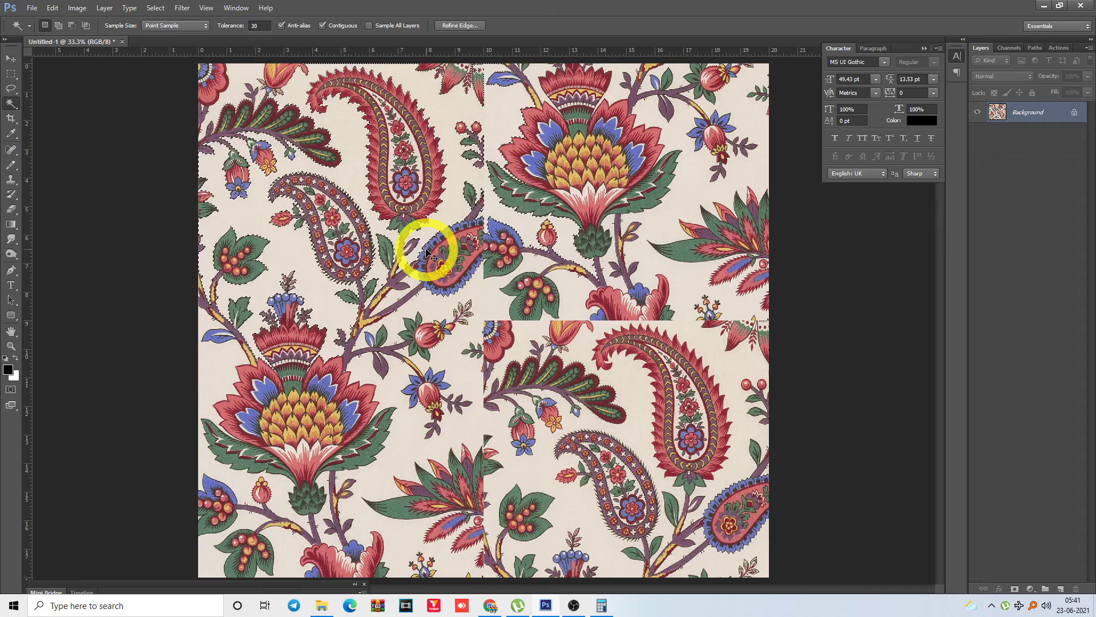
key("ctrl+minus")
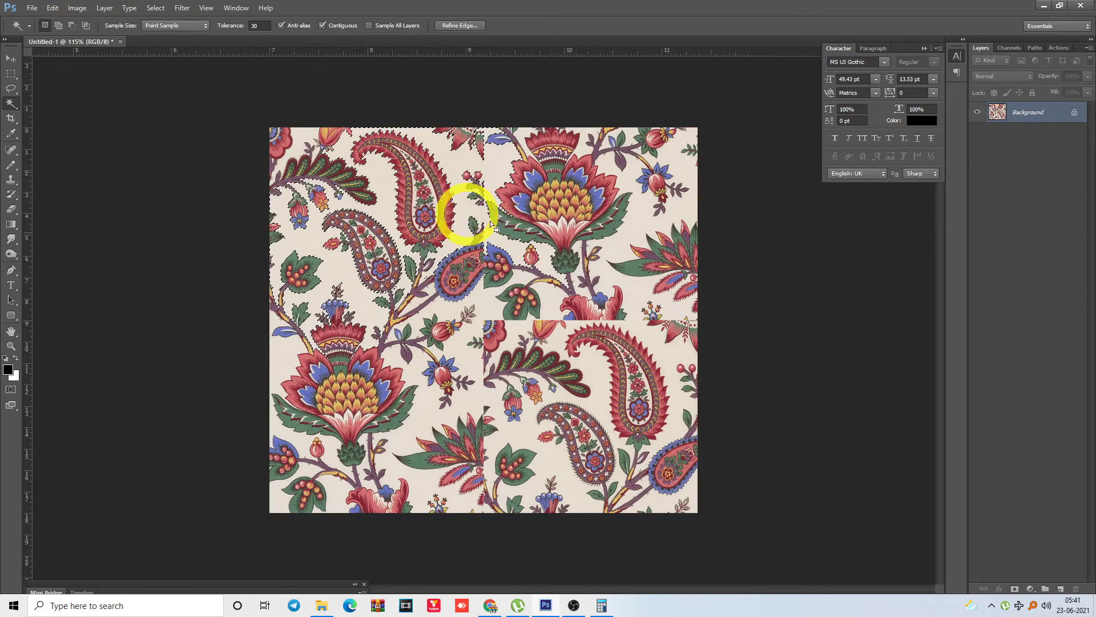
key("ctrl+minus")
key("ctrl+minus")
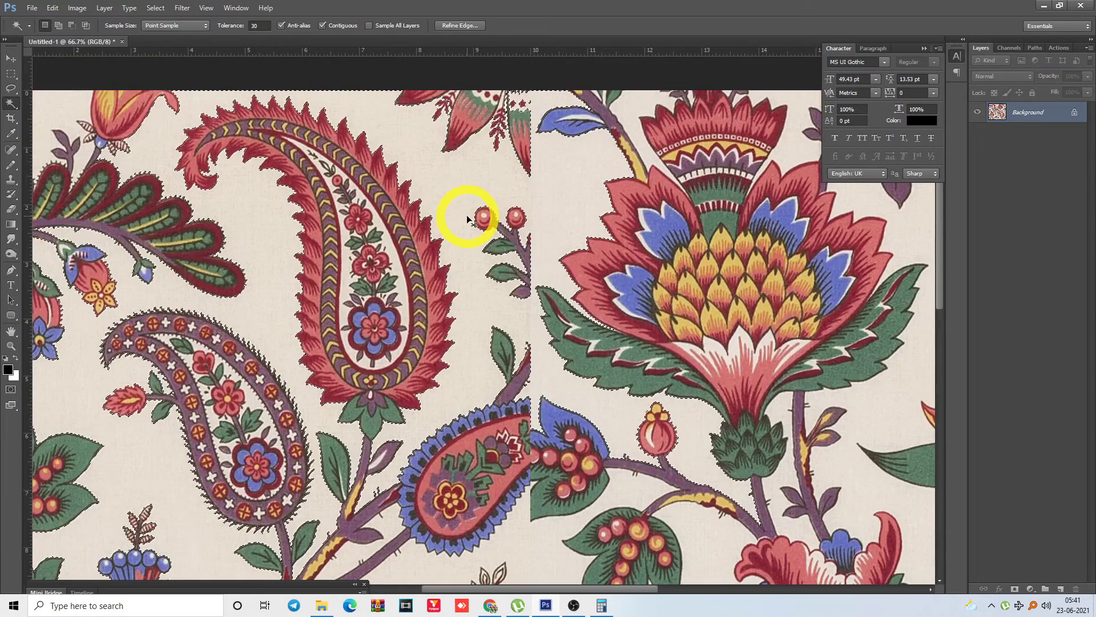
key("ctrl+minus")
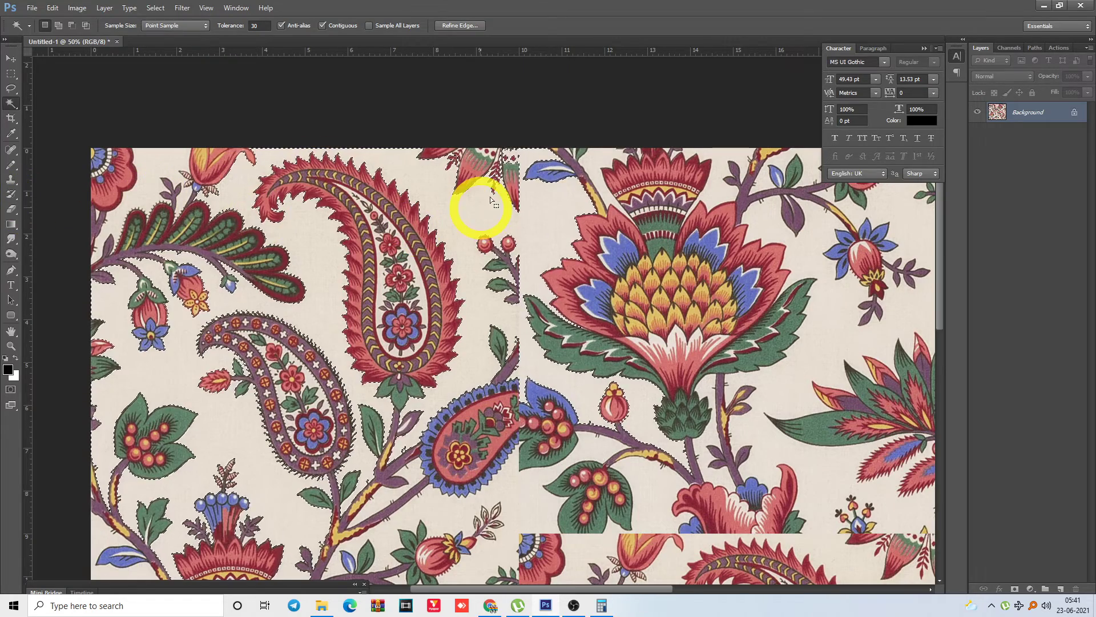
key("ctrl+minus")
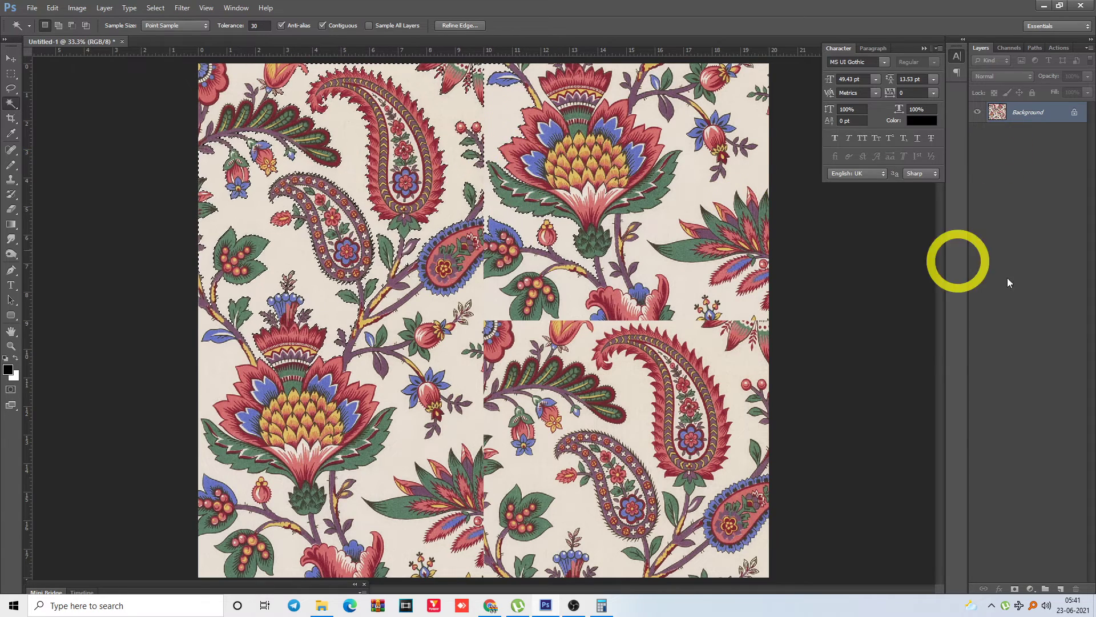
Fill the selected cream ground with black on a new layer and deselect
left_click(1060, 589)
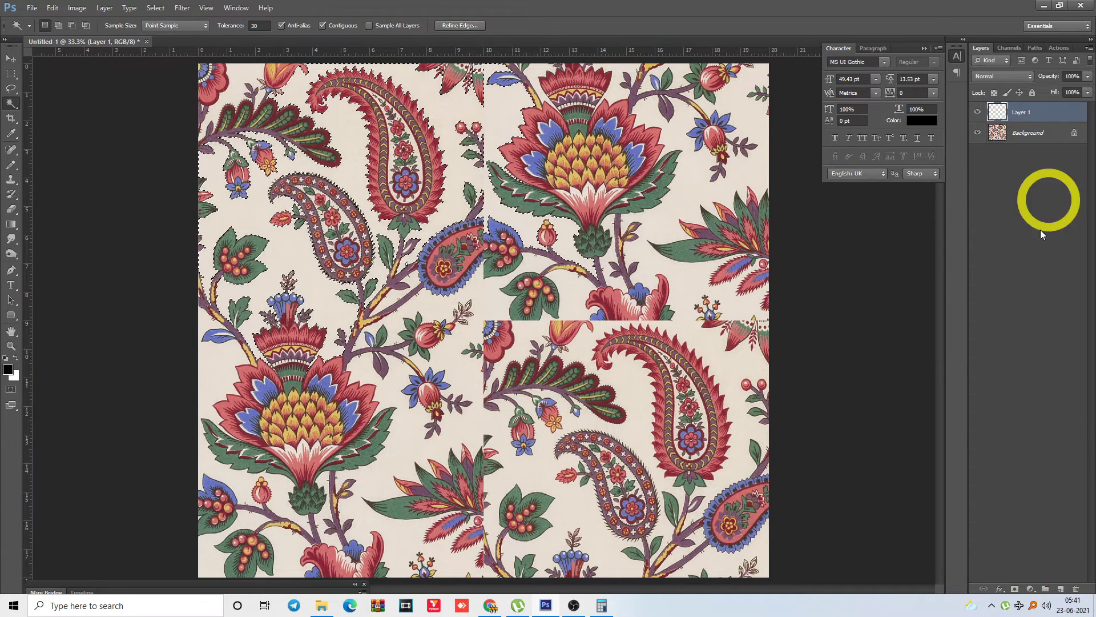
key("alt+BackSpace")
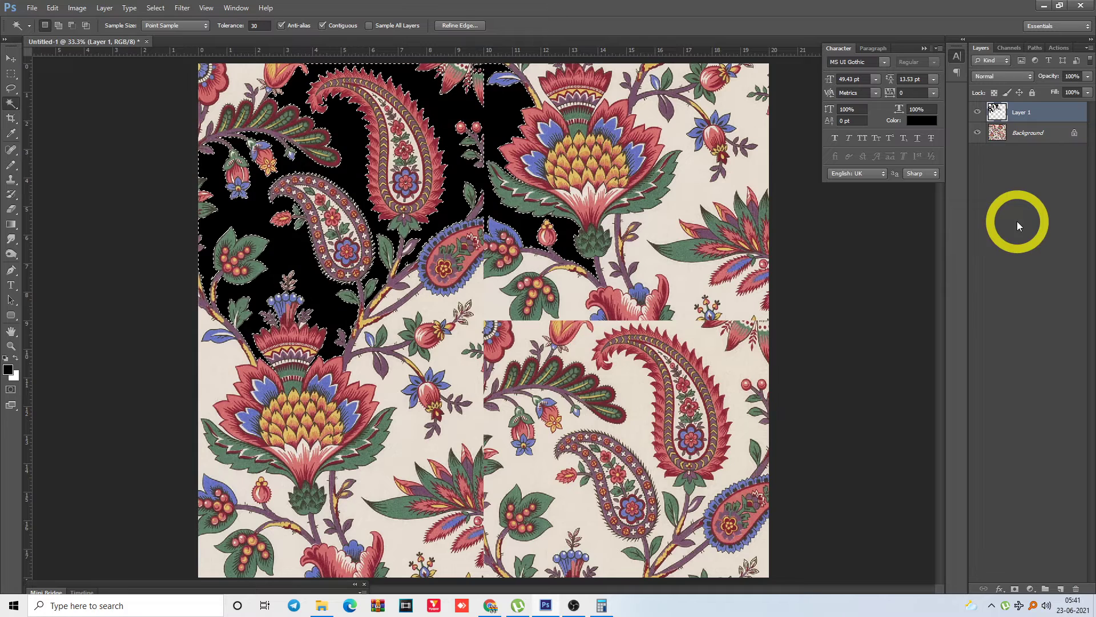
key("ctrl+d")
Select the large cream ground areas in the right half and lower-left part of the Background layer with the Magic Wand
left_click(680, 188)
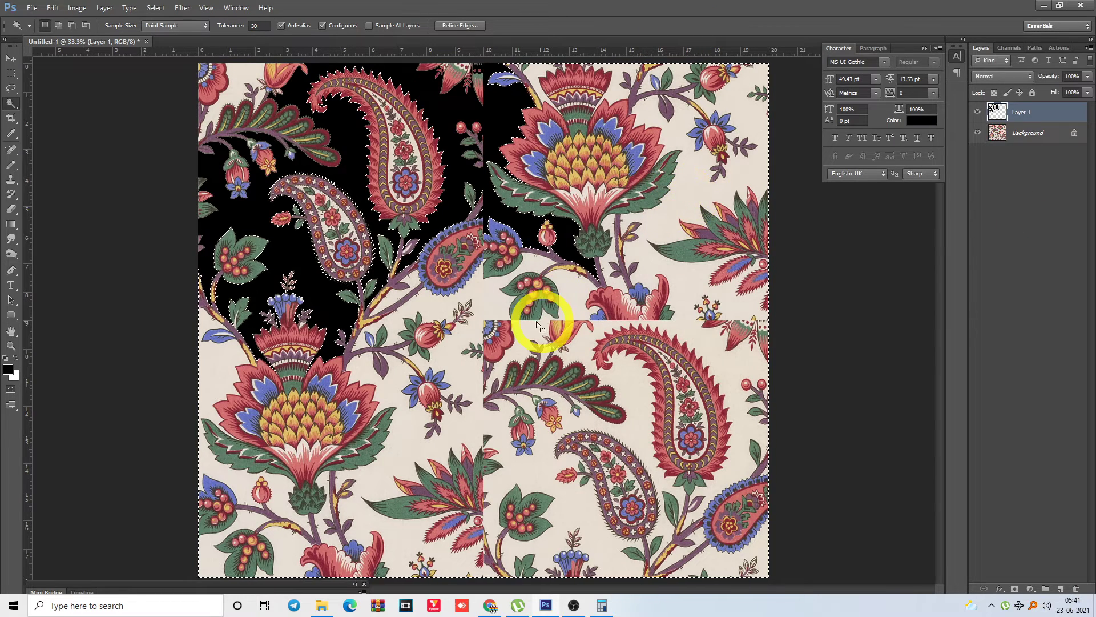
left_click(1024, 132)
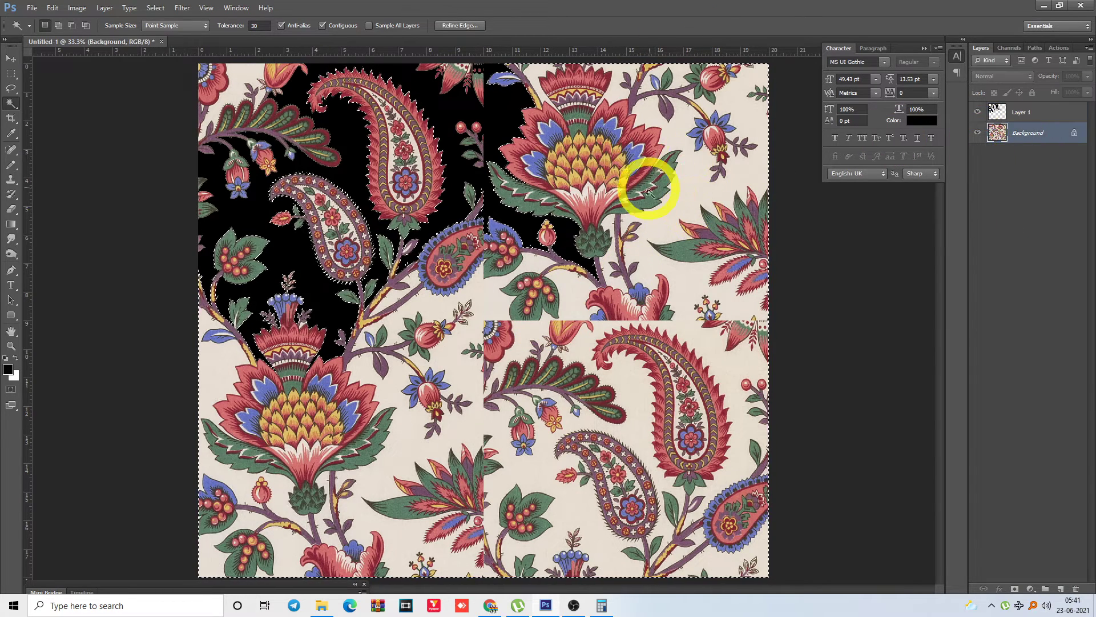
left_click(660, 326, "shift")
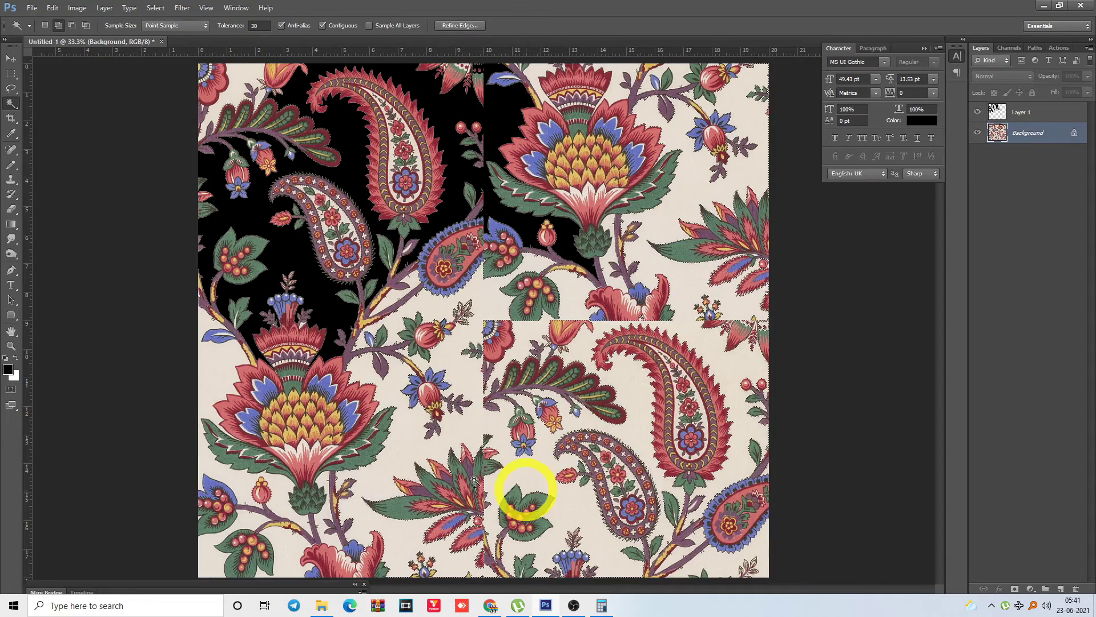
left_click(214, 378, "shift")
left_click(213, 559)
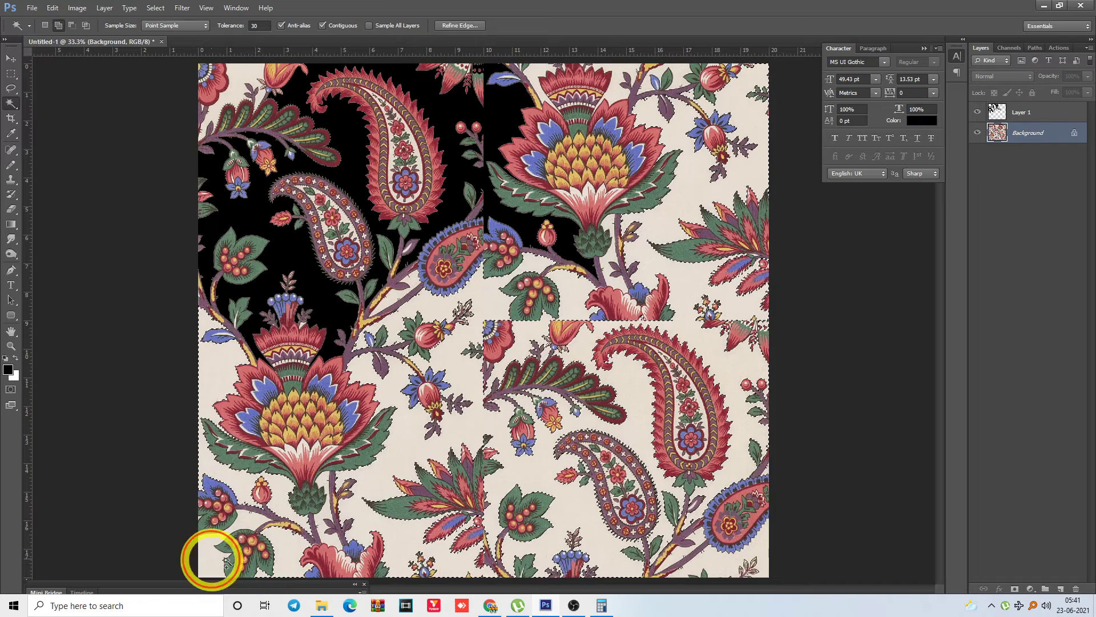
Fill the selected large ground areas with black on Layer 1 and deselect
left_click(1011, 114)
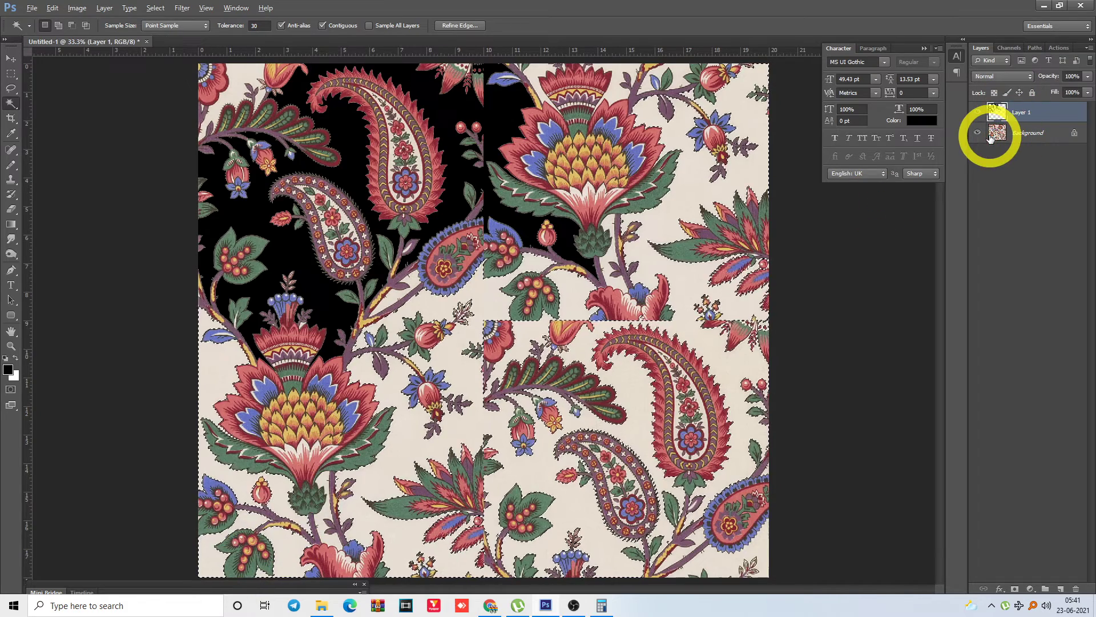
key("alt+BackSpace")
key("ctrl+d")
Select the leftover cream patches at the corners, along the top edge and between the stems on the Background layer
left_click(1045, 132)
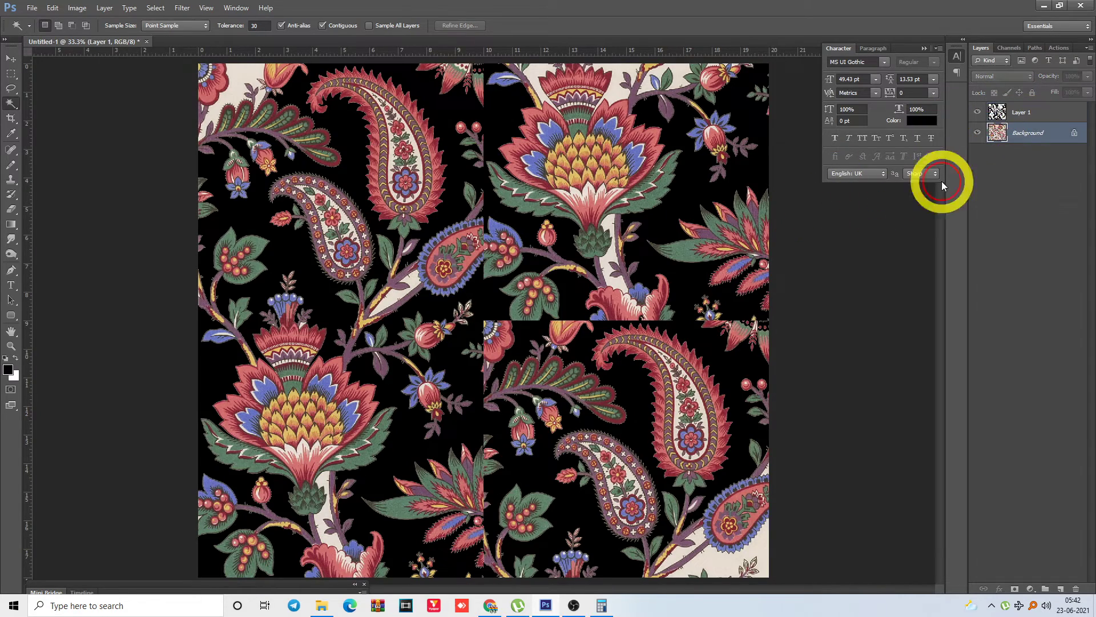
left_click(719, 567)
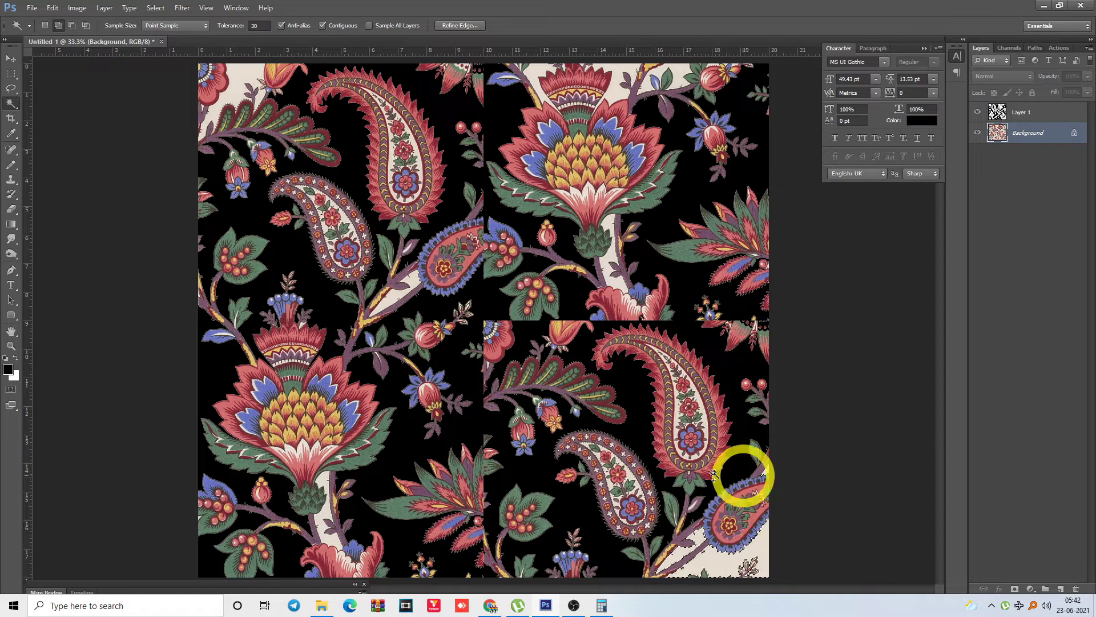
left_click(245, 90, "shift")
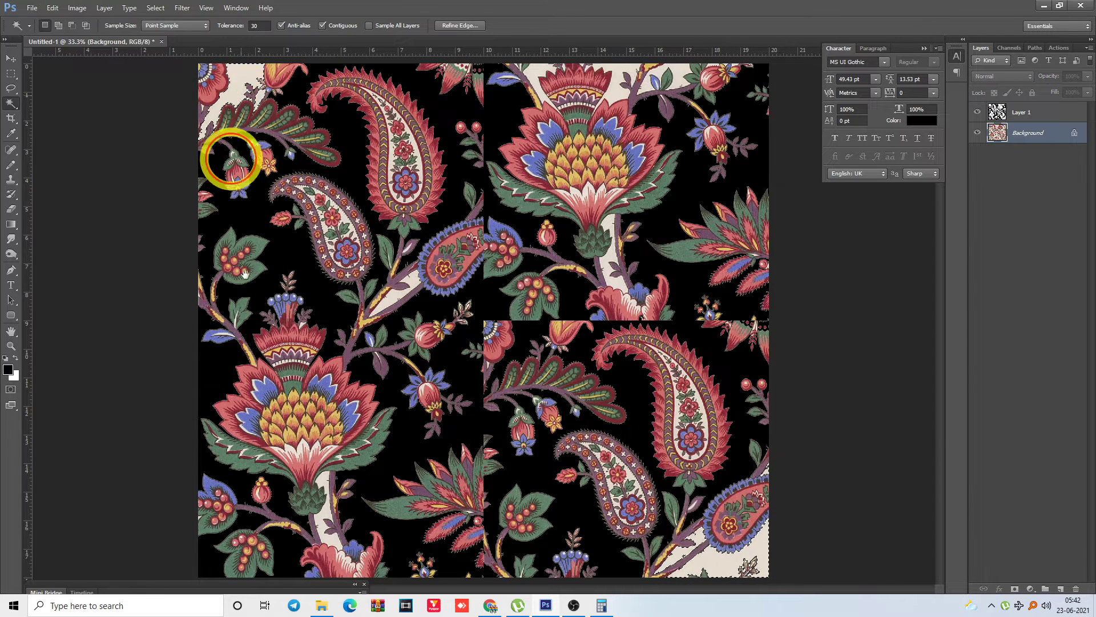
left_click(537, 76, "shift")
left_click(622, 73, "shift")
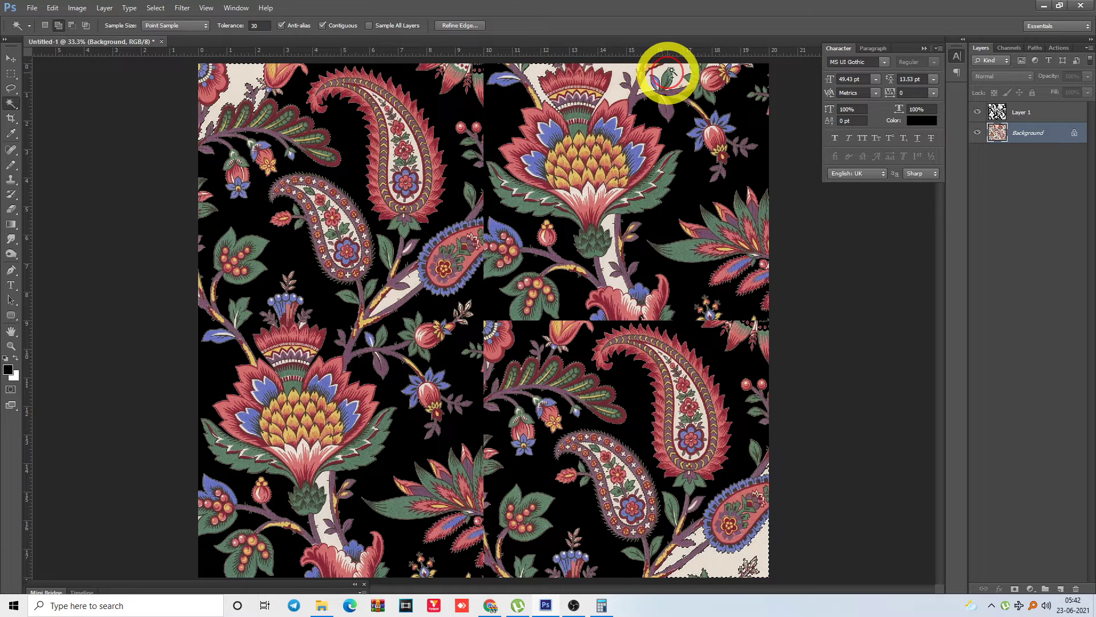
left_click(680, 72, "shift")
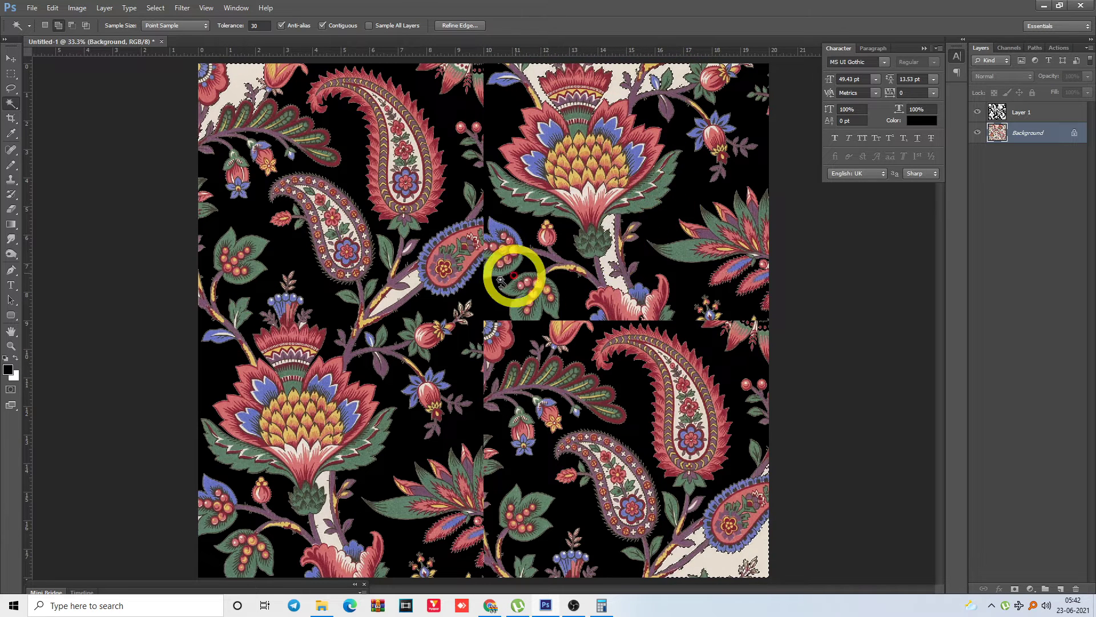
left_click(370, 341, "shift")
left_click(324, 486)
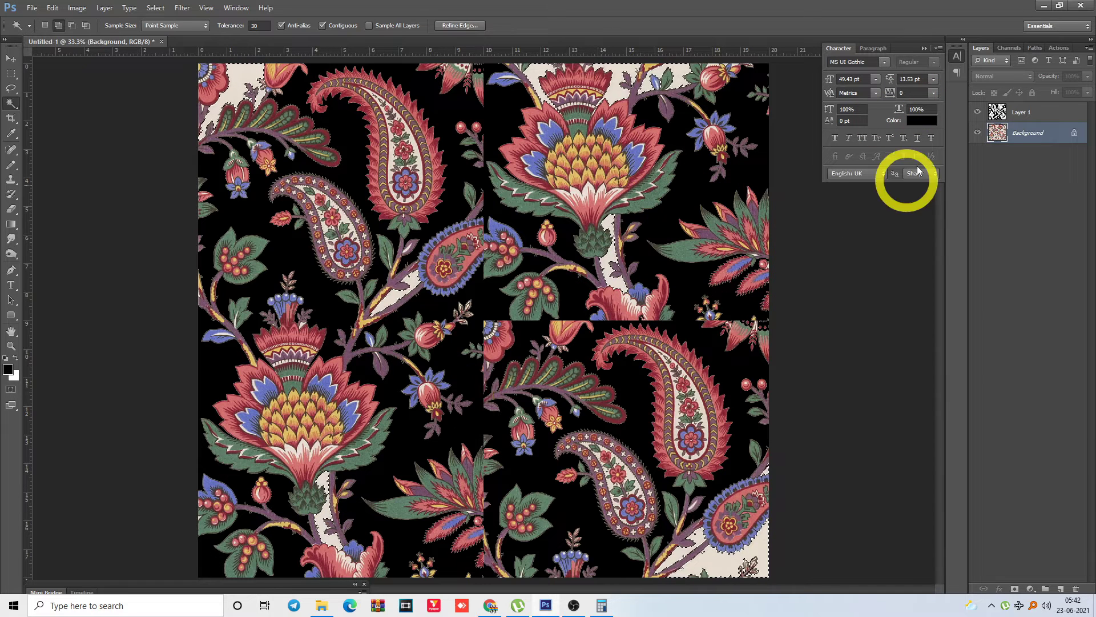
Fill the leftover patches with black on Layer 1, deselect, and compare the pattern with Layer 1 hidden and shown
left_click(1034, 119)
key("alt+BackSpace")
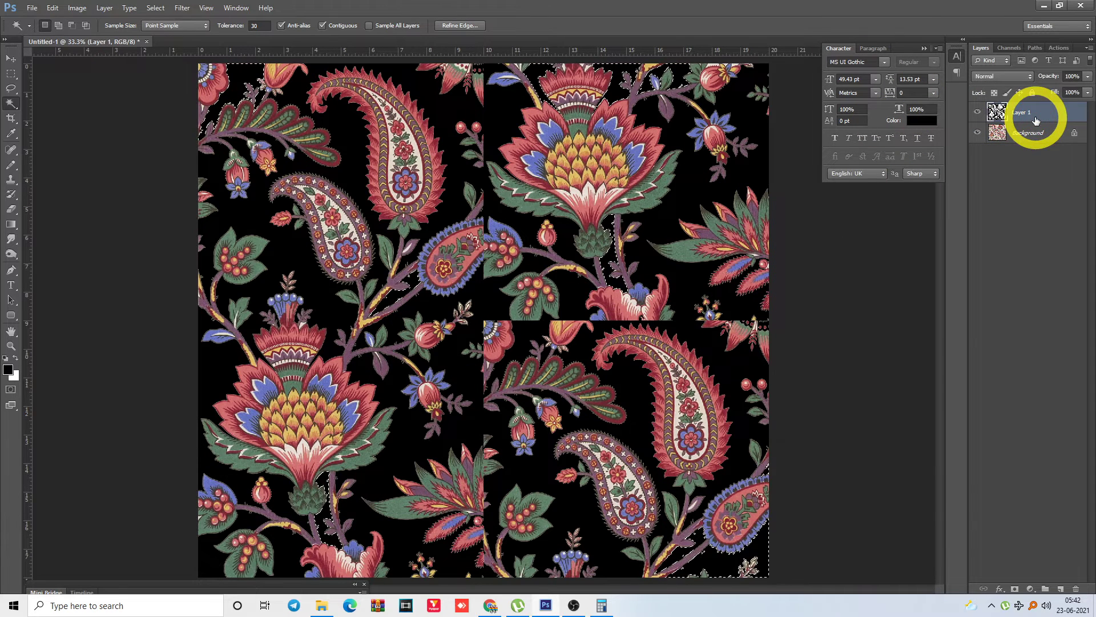
key("ctrl+d")
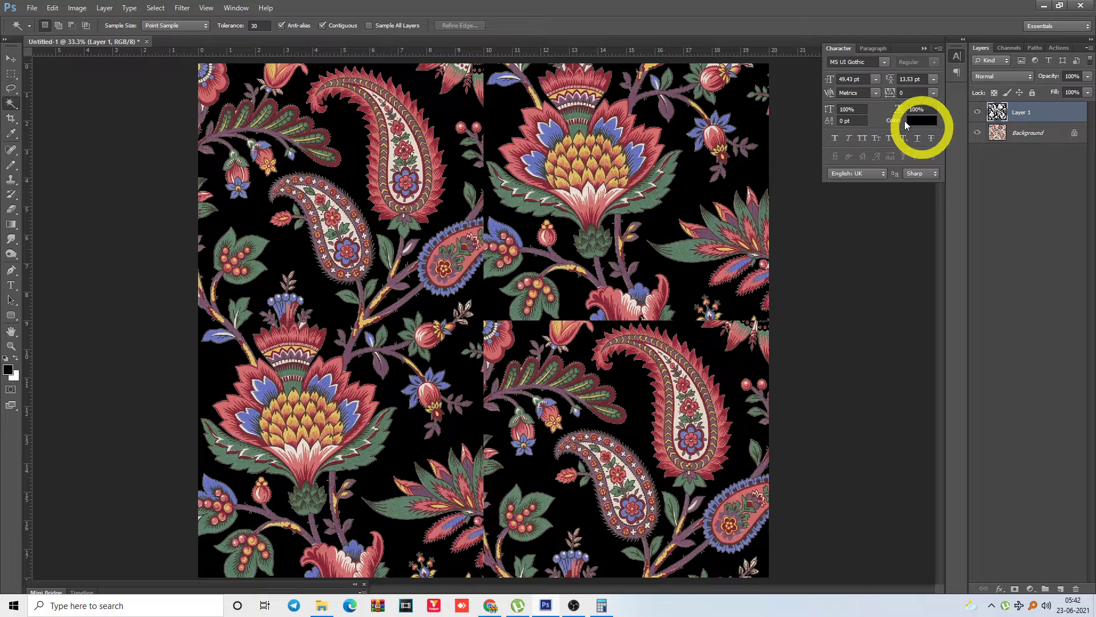
left_click(976, 113)
left_click(976, 113)
key("ctrl+d")
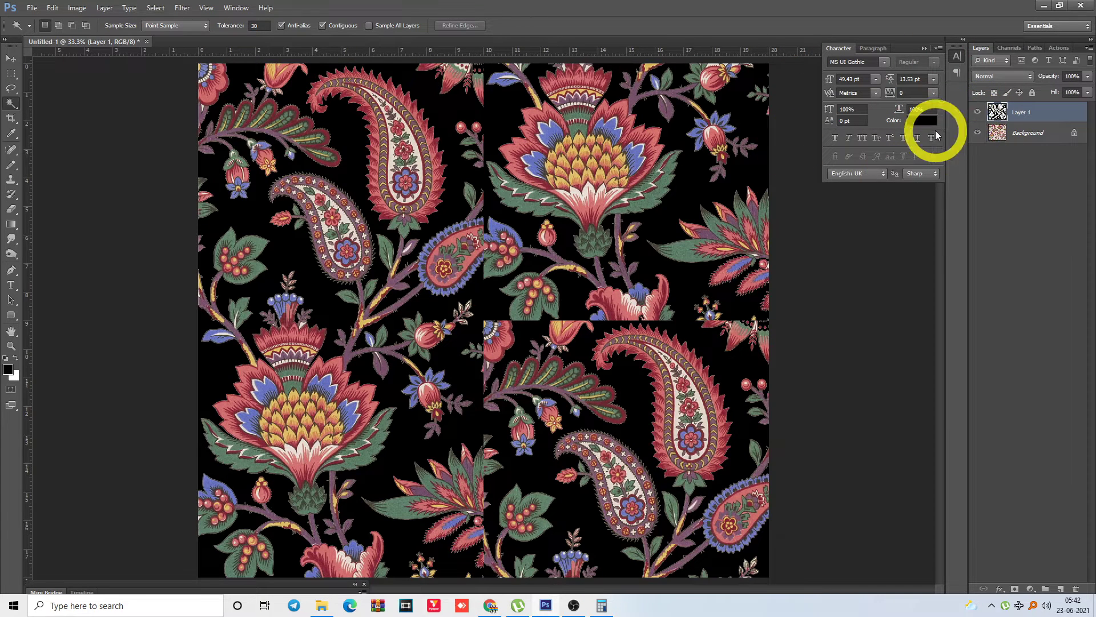
Load Layer 1's black area as a selection, invert it to select the motifs, and check it with the Background hidden
key("ctrl+minus")
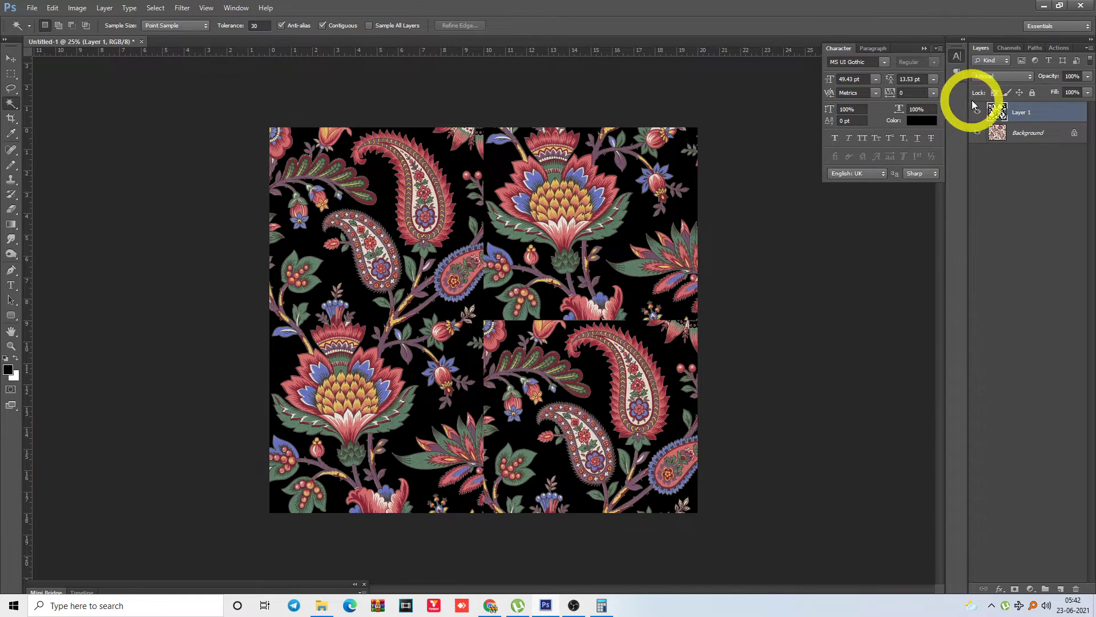
left_click(1009, 110, "ctrl")
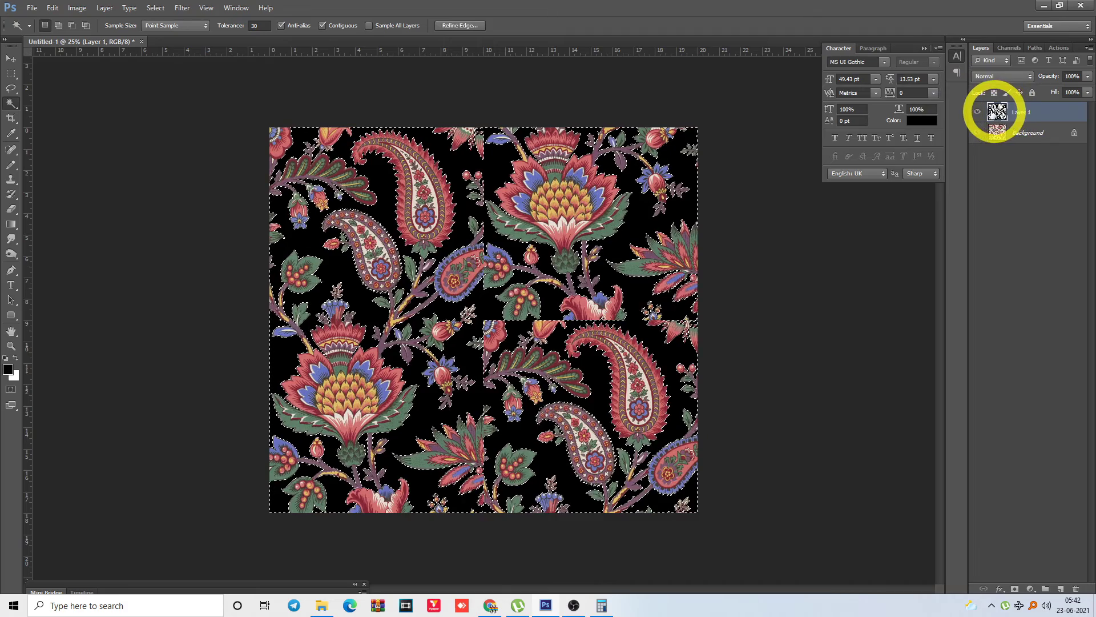
key("alt+s")
key("i")
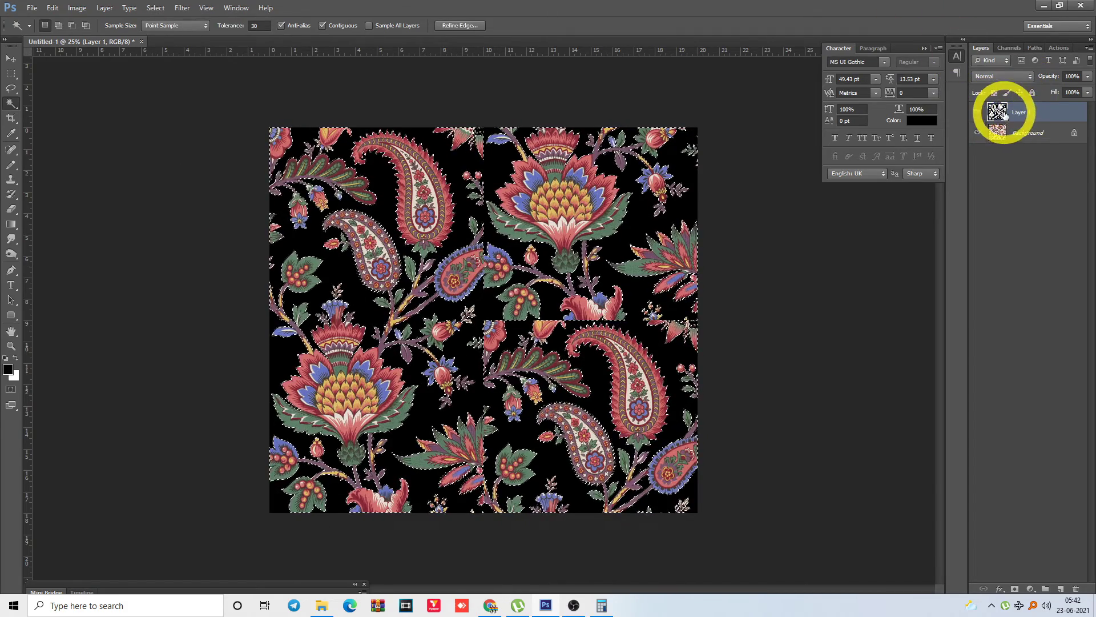
left_click(977, 132)
key("Delete")
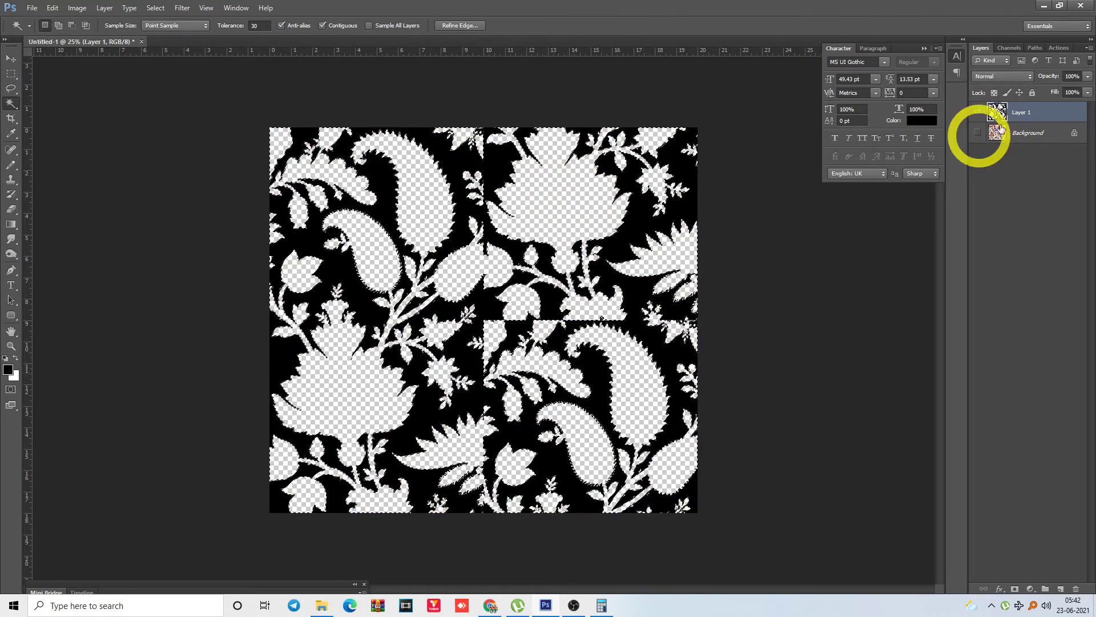
left_click(978, 132)
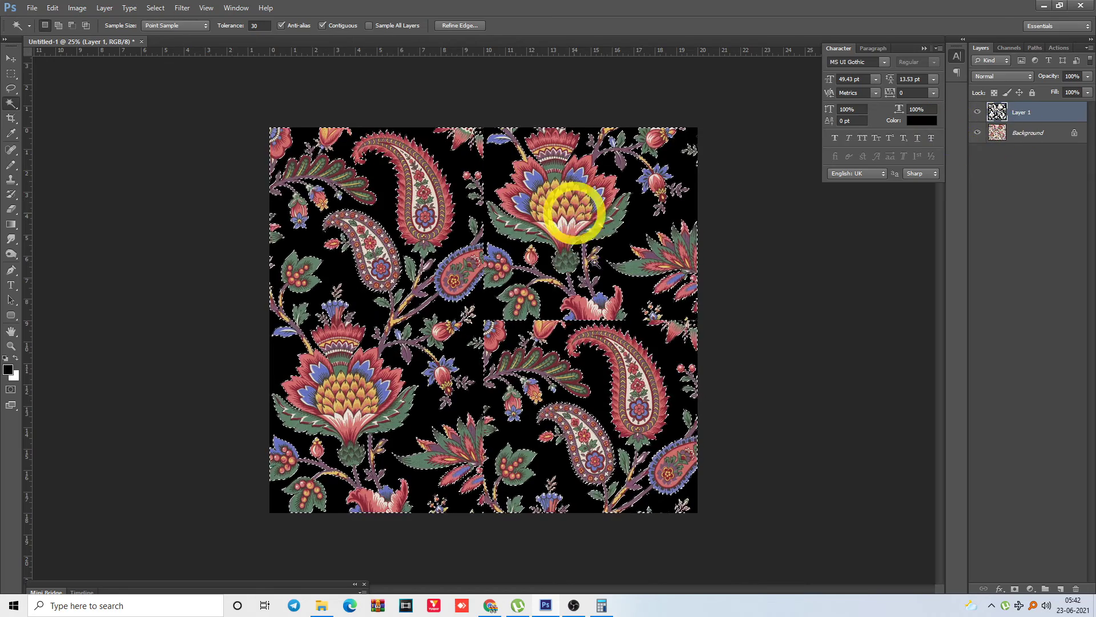
Copy the selected motifs from the Background onto a new layer and clear the whole Background layer to white
left_click(1027, 133)
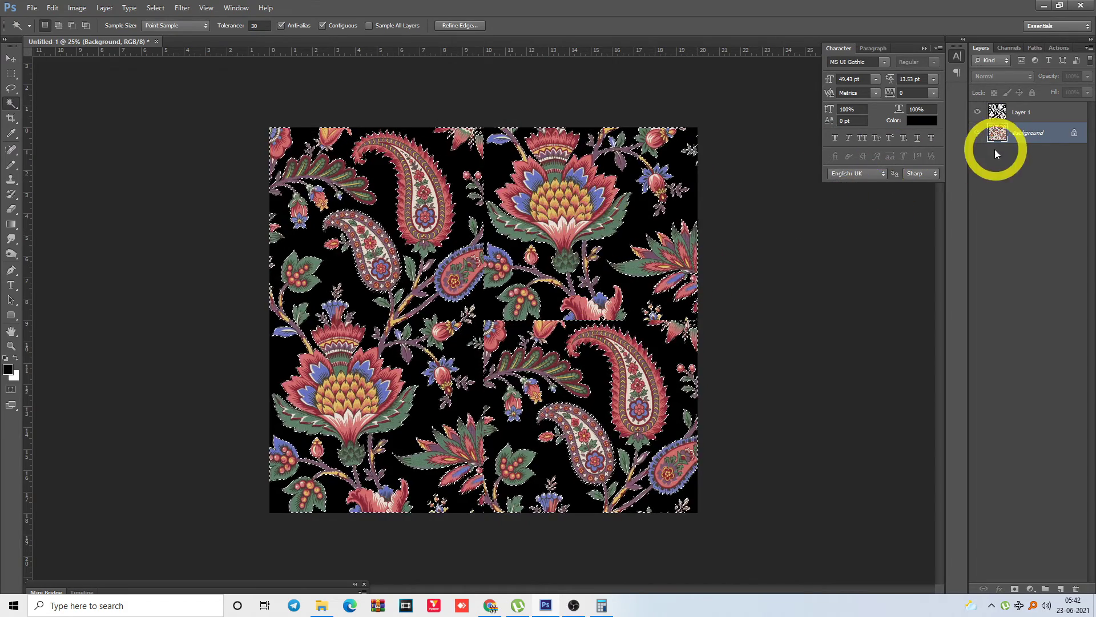
key("ctrl+alt+shift+n")
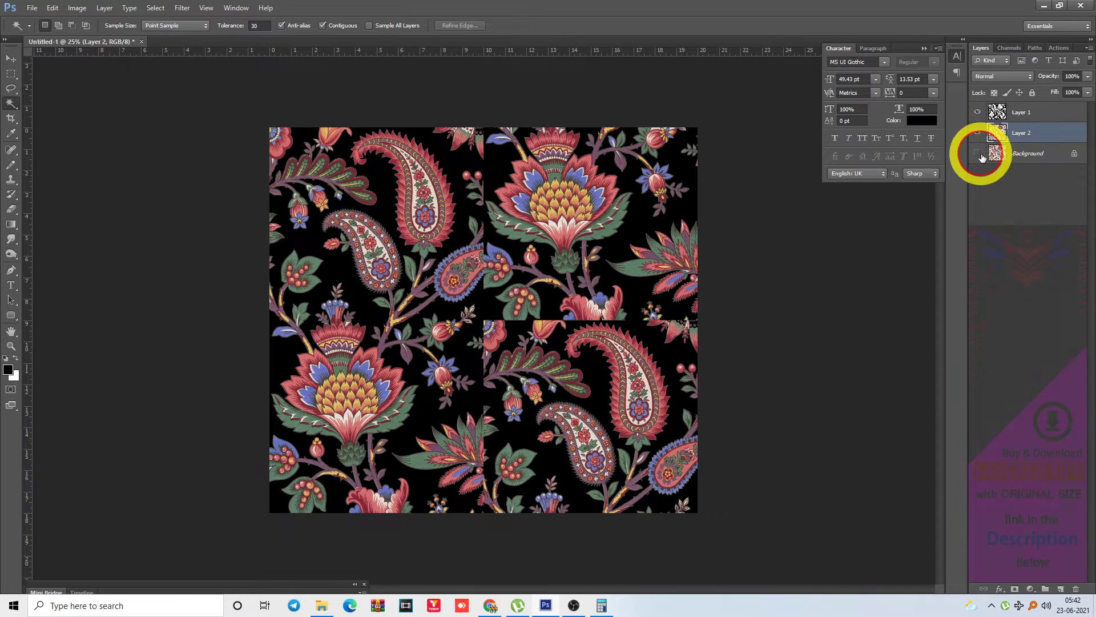
left_click(1005, 153)
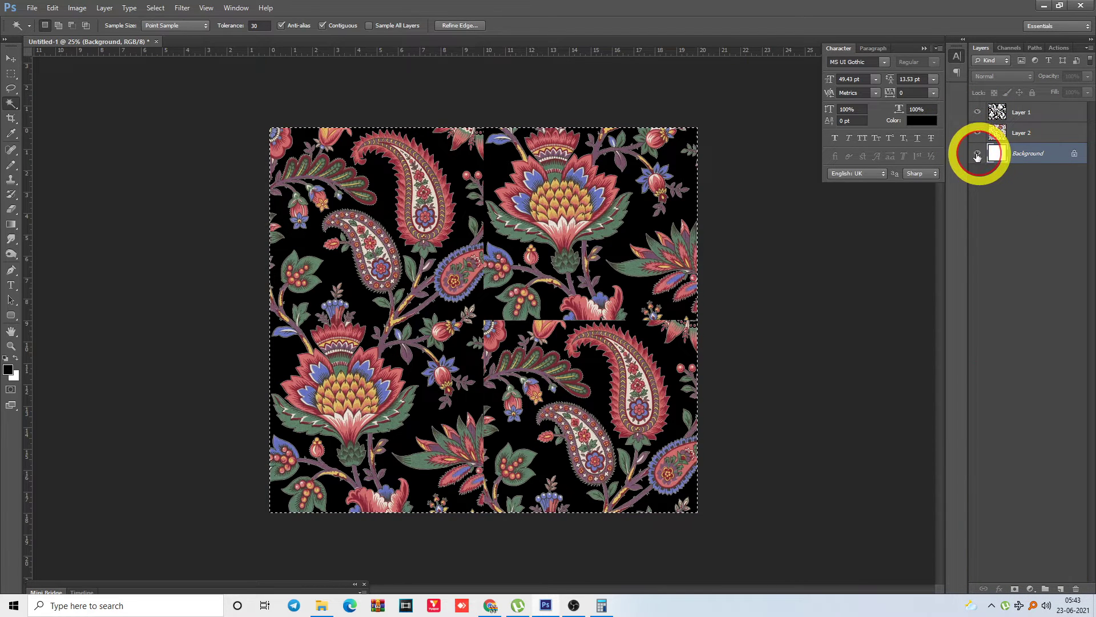
Compare the motifs with and without Layer 2 and Layer 1, leave Layer 1 hidden, and make Layer 2 active
left_click(976, 134)
left_click(976, 134)
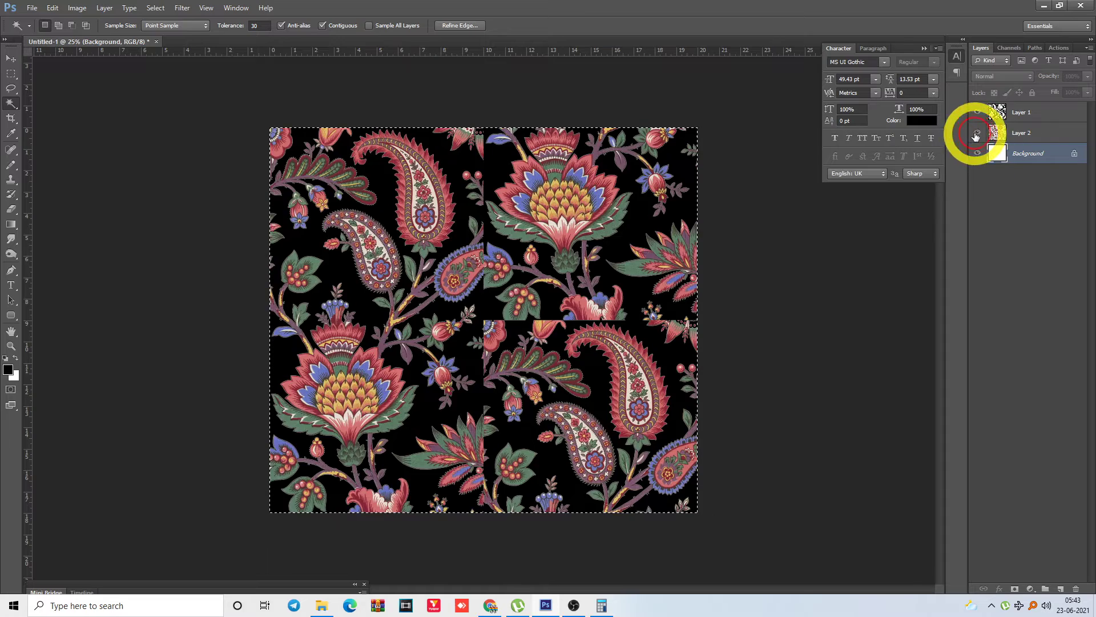
left_click(974, 133)
left_click(974, 133)
left_click(970, 131)
left_click(976, 113)
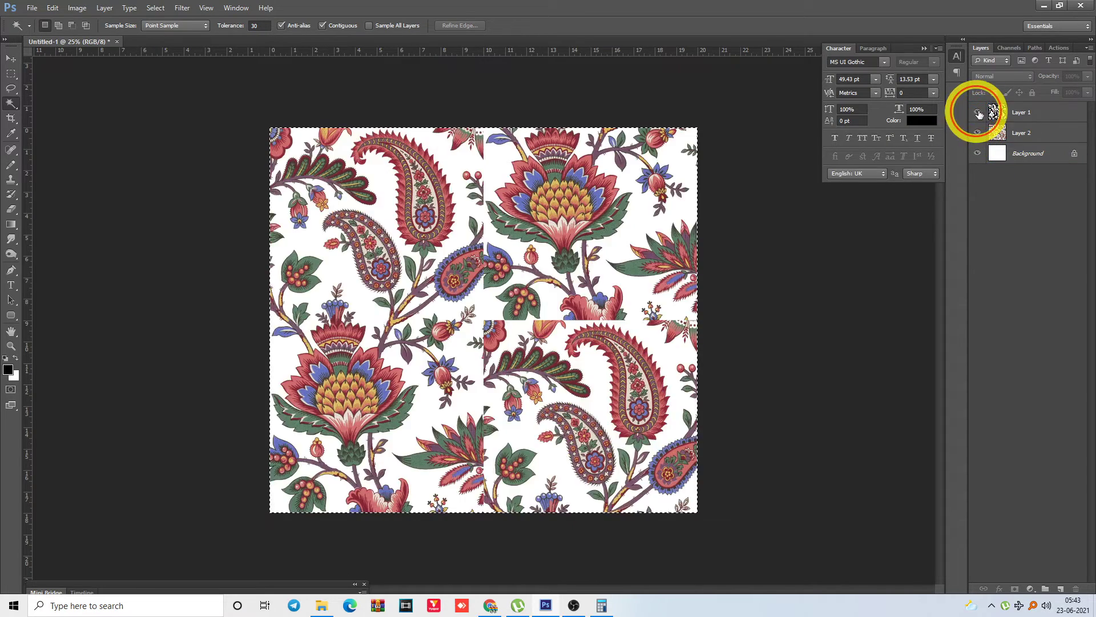
left_click(975, 113)
left_click(977, 113)
left_click(977, 113)
left_click(978, 113)
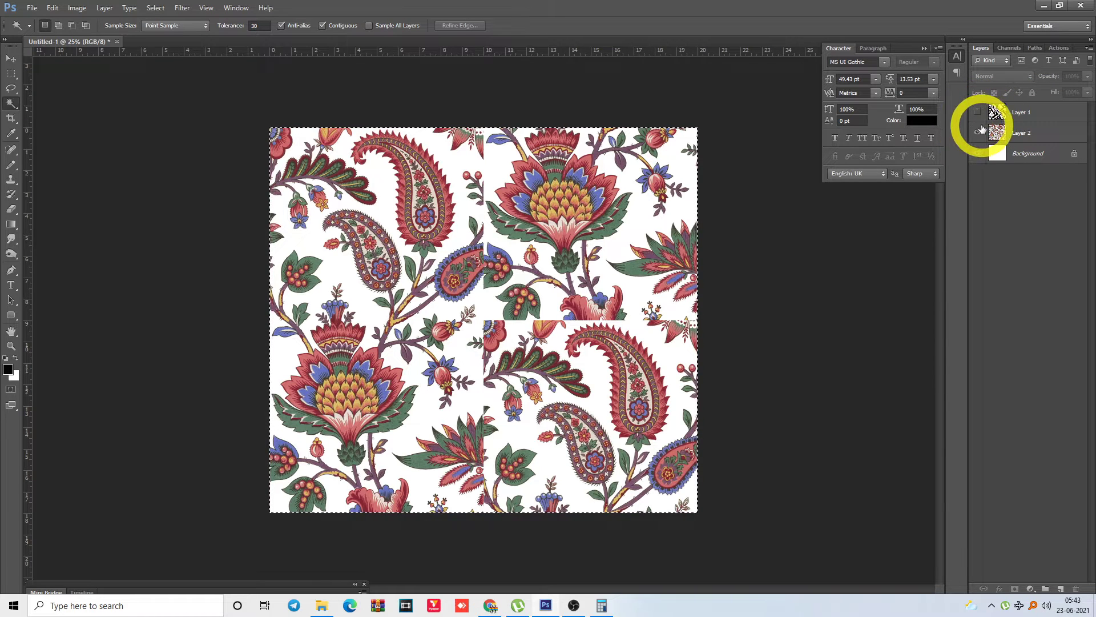
left_click(977, 134)
left_click(977, 134)
left_click(997, 133)
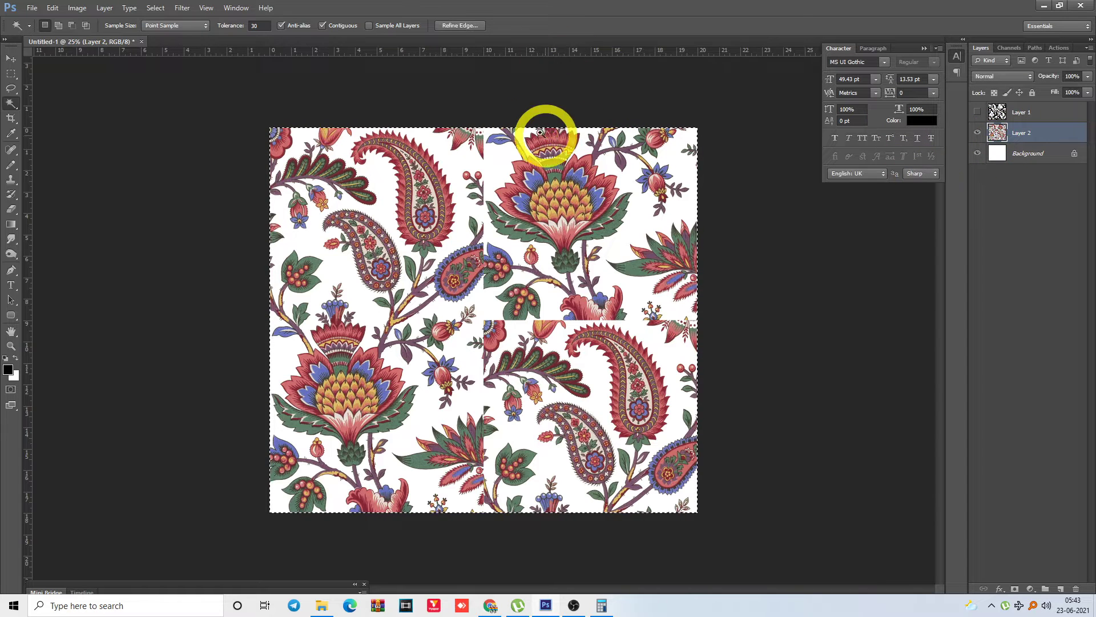
Lasso the small red-berry sprig cut off at the upper vertical seam on Layer 2, delete it, and deselect
left_click_drag(390, 151, 606, 306)
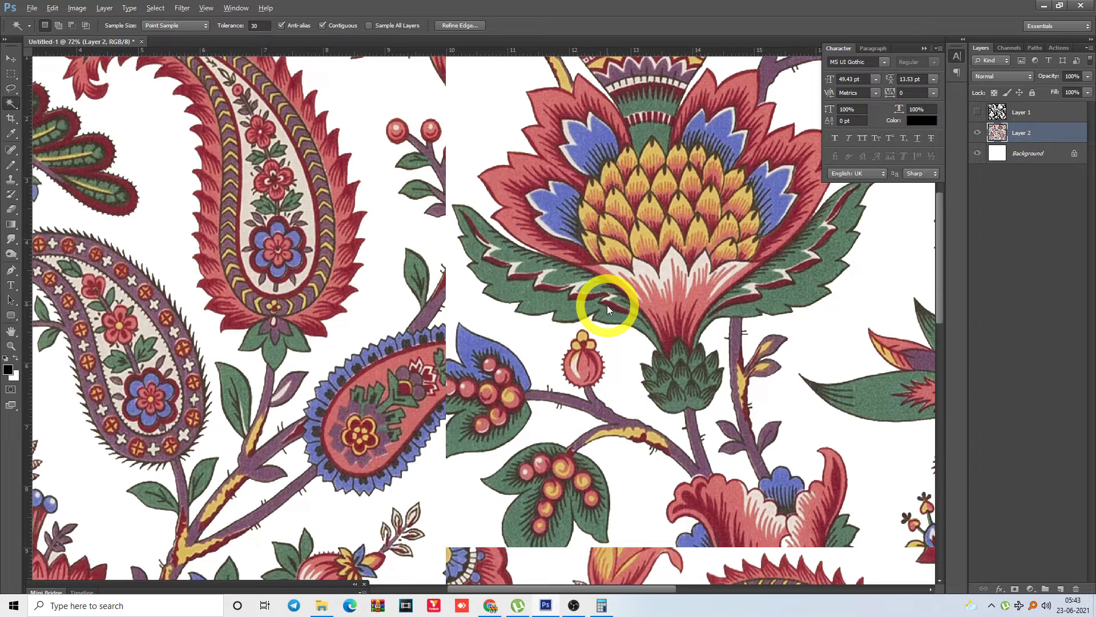
key("ctrl+minus")
key("ctrl+minus")
key("ctrl+minus")
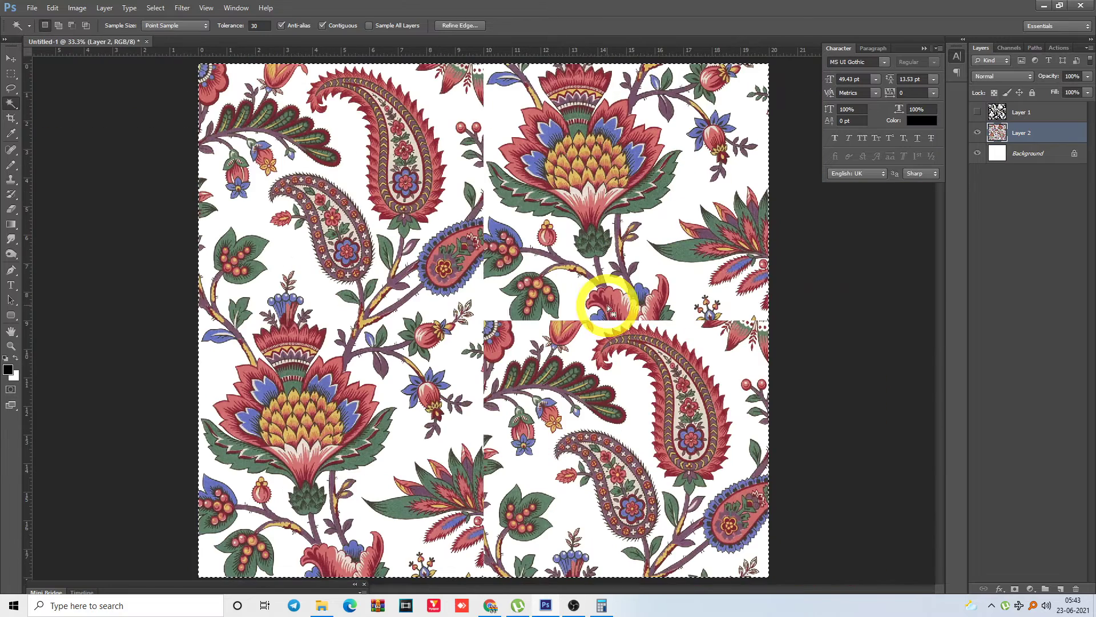
key("l")
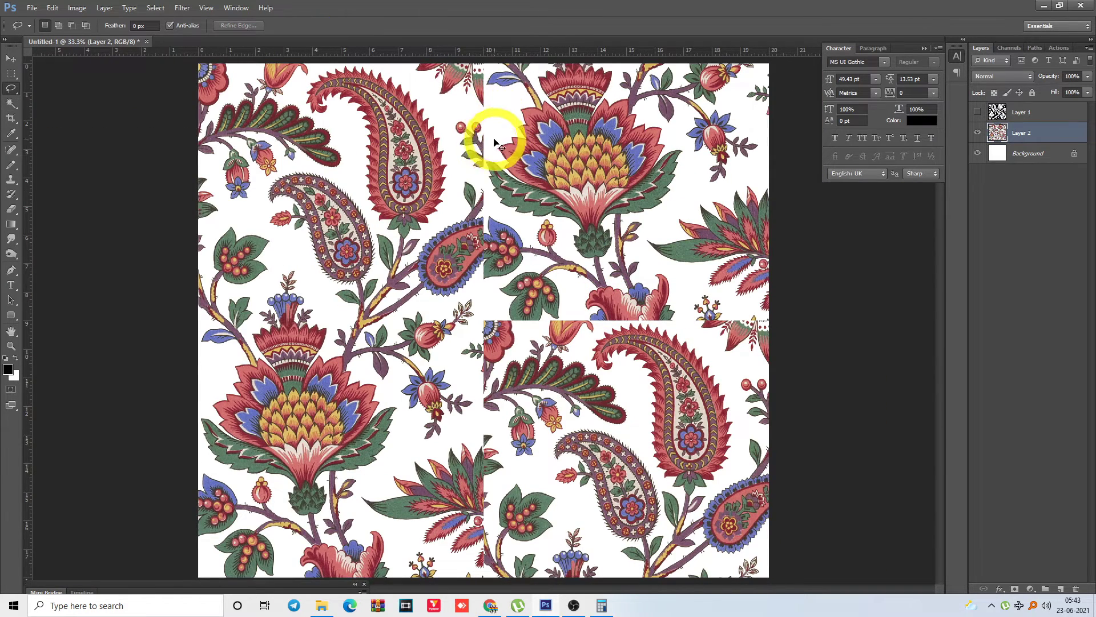
mouse_move(487, 154)
left_mouse_down()
mouse_move(476, 115)
mouse_move(445, 119)
mouse_move(453, 157)
left_mouse_up()
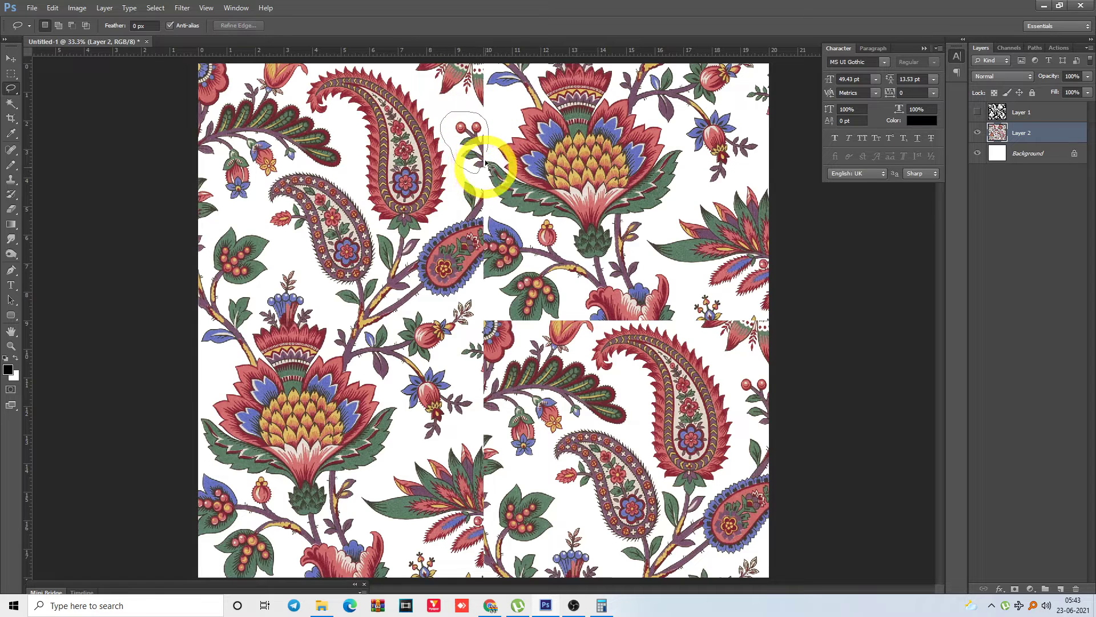
left_click_drag(485, 172, 486, 173)
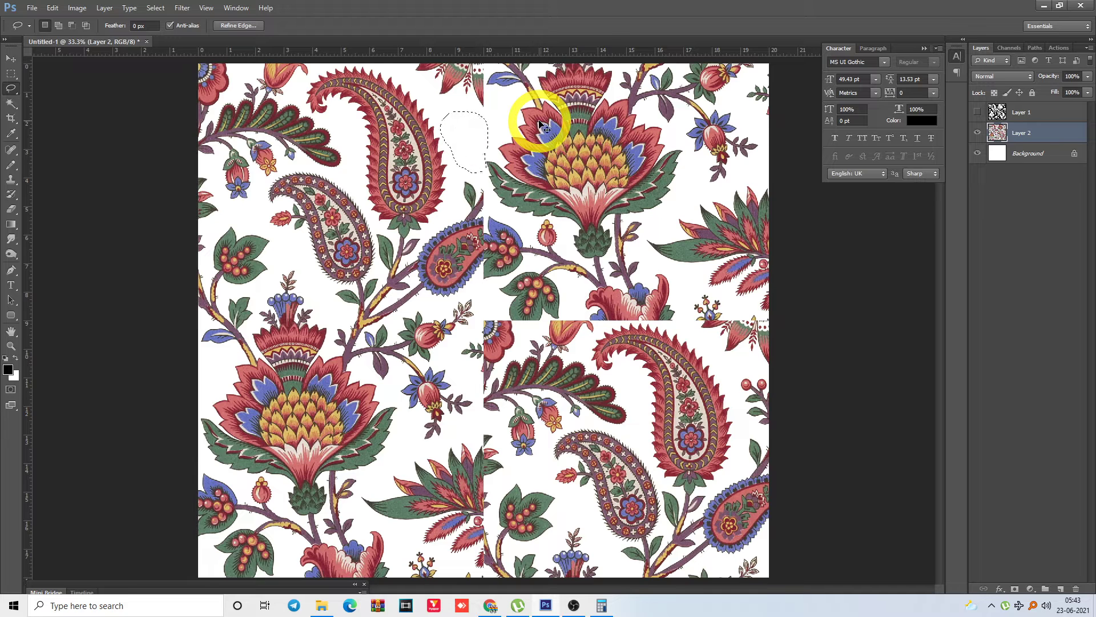
key("ctrl+d")
Lasso the cut-off blue-edged paisley and adjoining berry leaf at the vertical seam, exclude the large green leaf tip, and delete them
left_click_drag(357, 135, 629, 345)
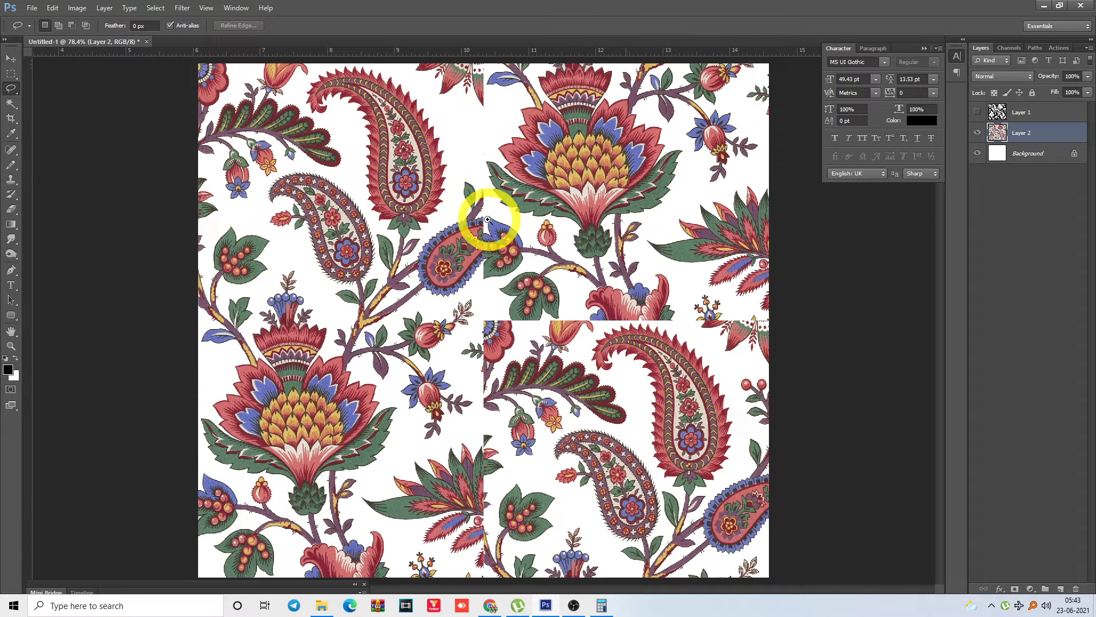
left_click(487, 219)
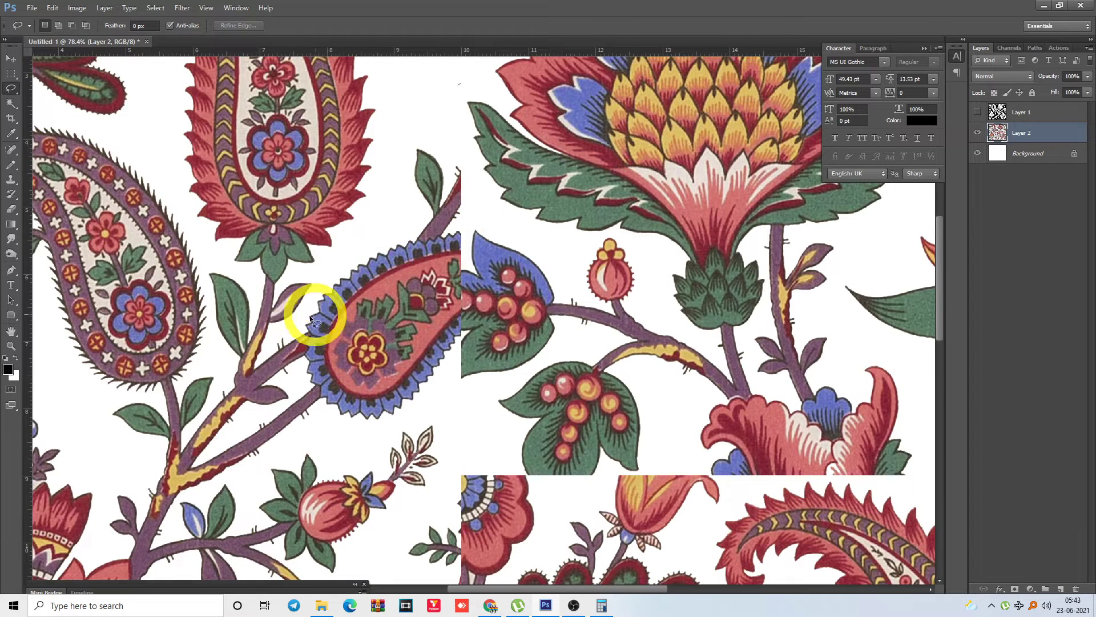
left_click_drag(304, 339, 304, 372)
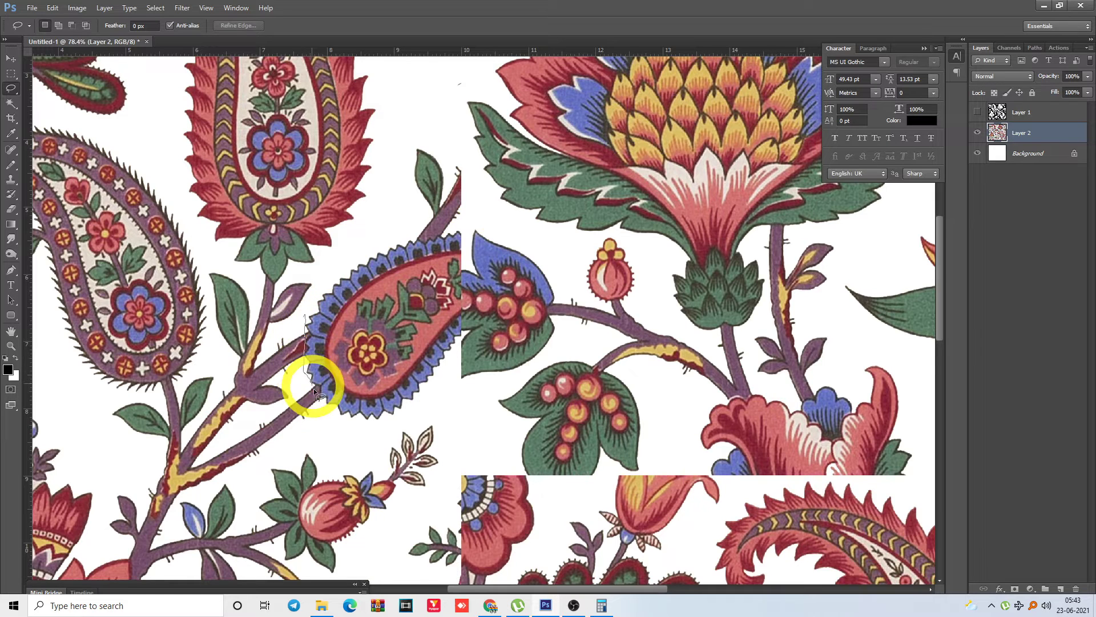
left_click_drag(522, 374, 564, 333)
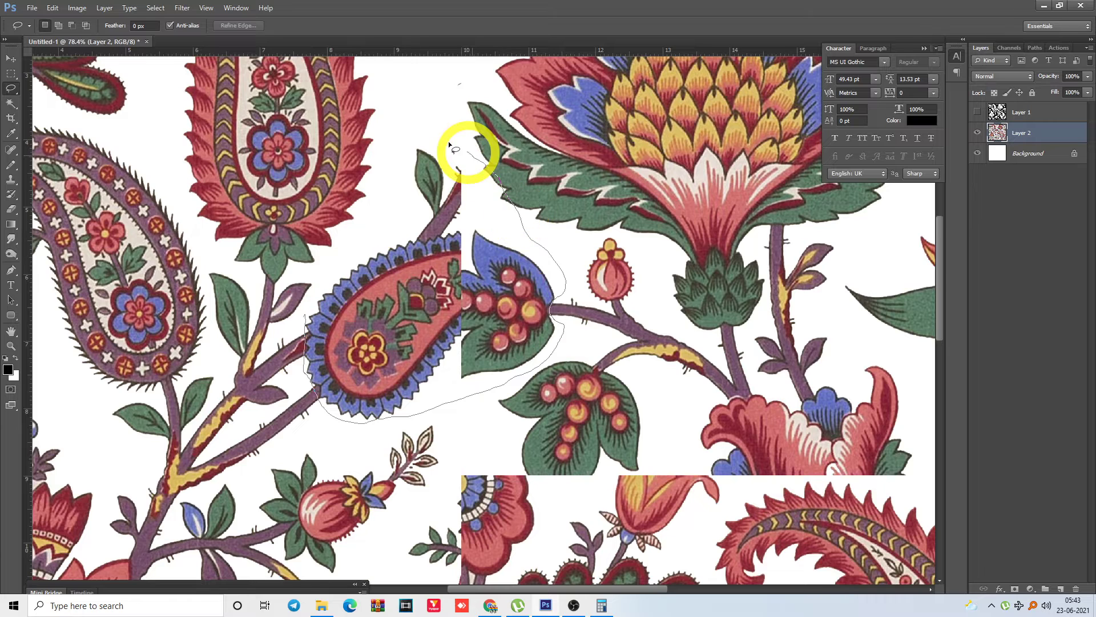
mouse_move(450, 147)
left_mouse_down()
mouse_move(411, 139)
mouse_move(372, 231)
mouse_move(304, 313)
left_mouse_up()
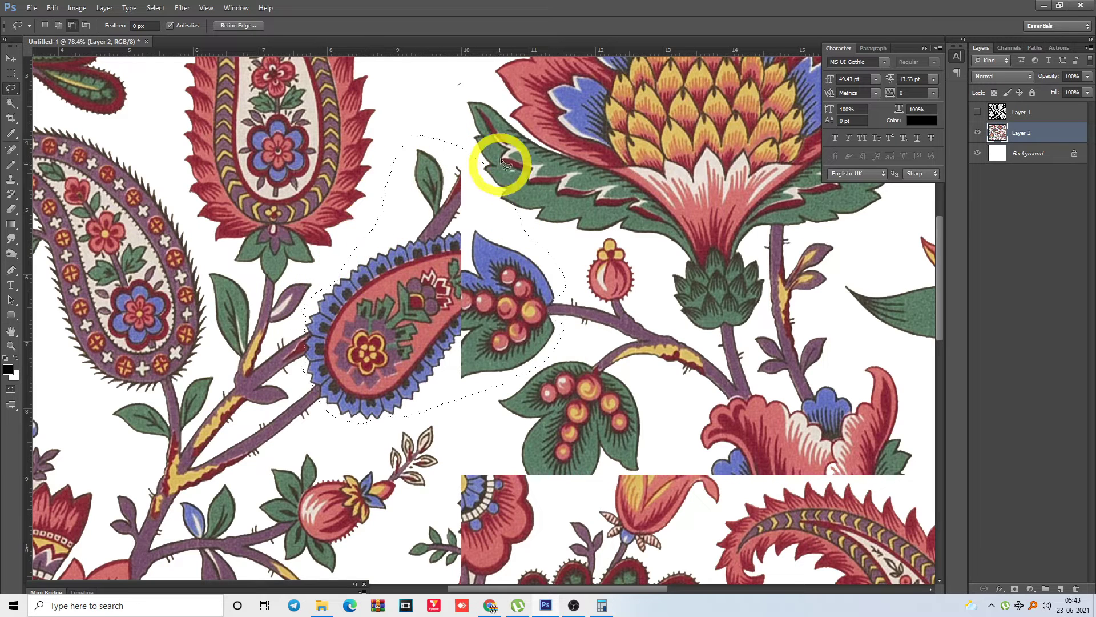
mouse_move(500, 159)
left_mouse_down()
mouse_move(468, 181)
mouse_move(528, 213)
left_mouse_up()
left_click_drag(596, 220, 626, 232)
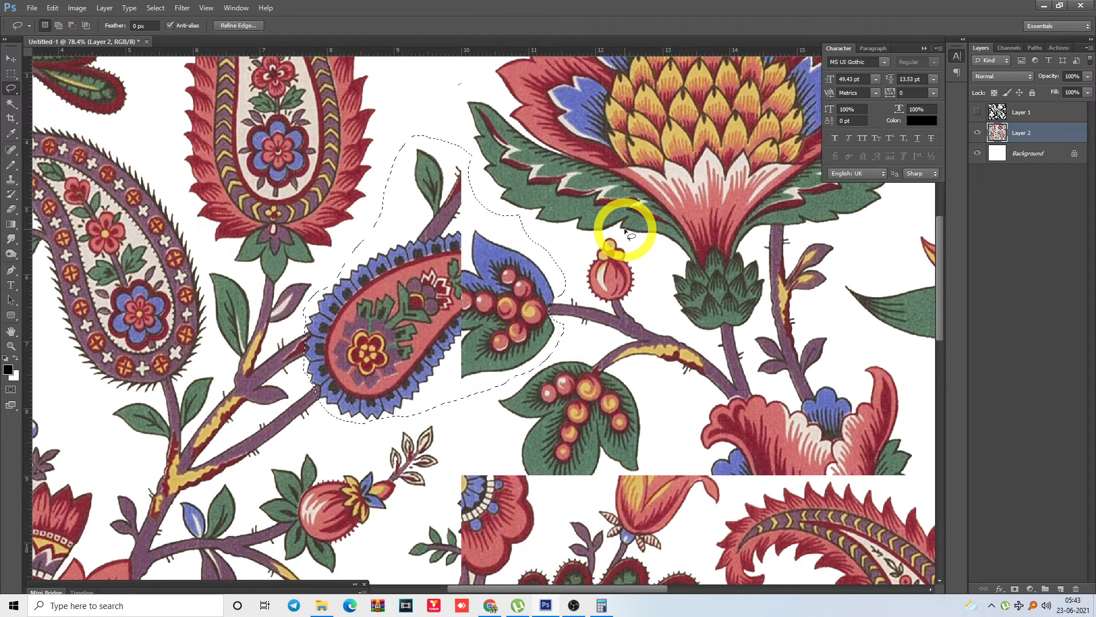
key("Delete")
Lasso the cut-off berry leaf, half red flower and stem pieces where the seams meet, delete them, and deselect
scroll(624, 232, "down", 2)
mouse_move(514, 191)
left_mouse_down()
mouse_move(526, 217)
mouse_move(506, 212)
left_mouse_up()
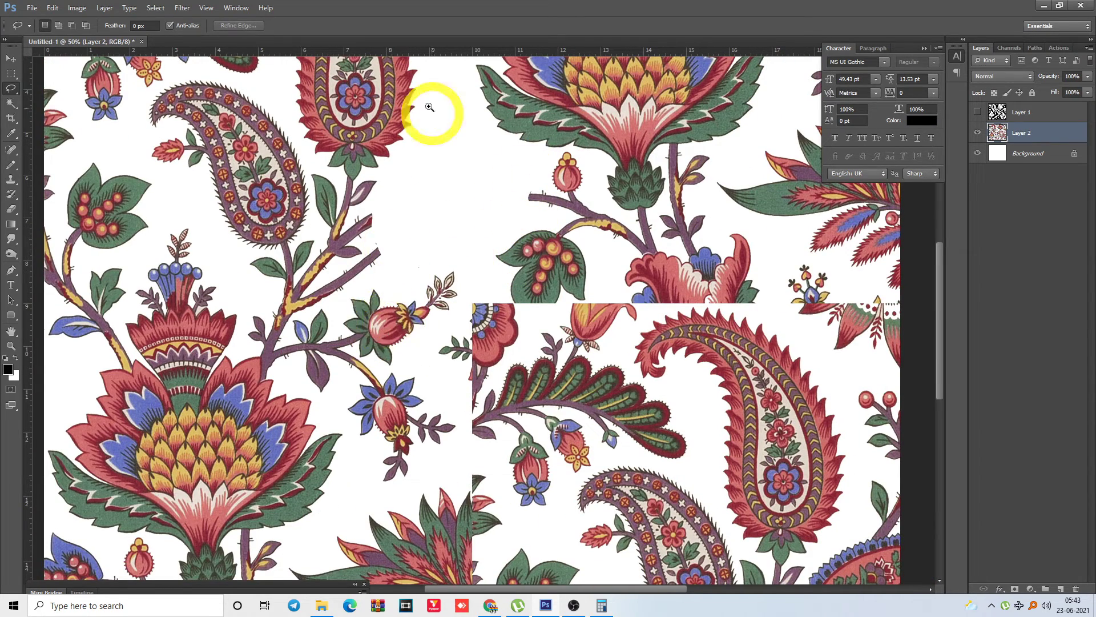
left_click_drag(313, 107, 446, 168)
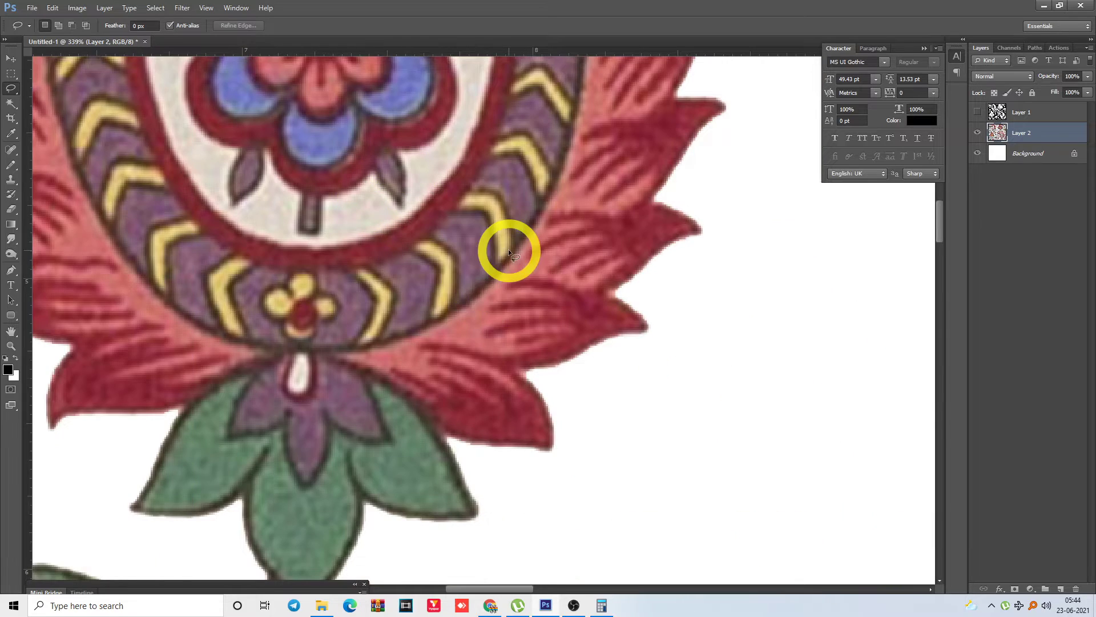
scroll(508, 249, "down", 3)
scroll(509, 251, "down", 3)
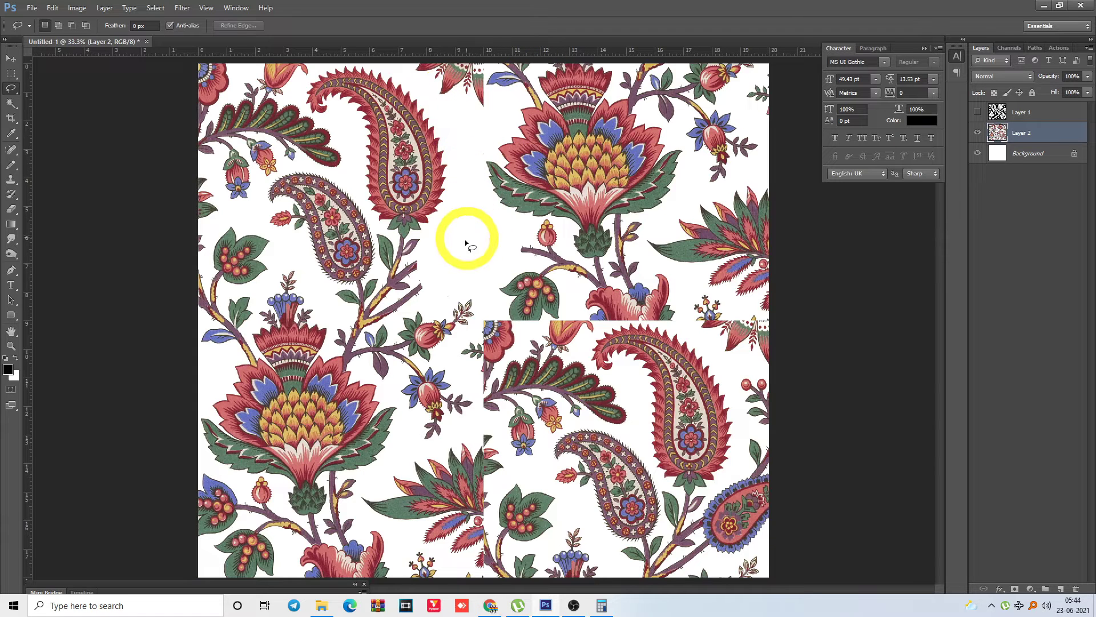
left_click_drag(453, 224, 597, 370)
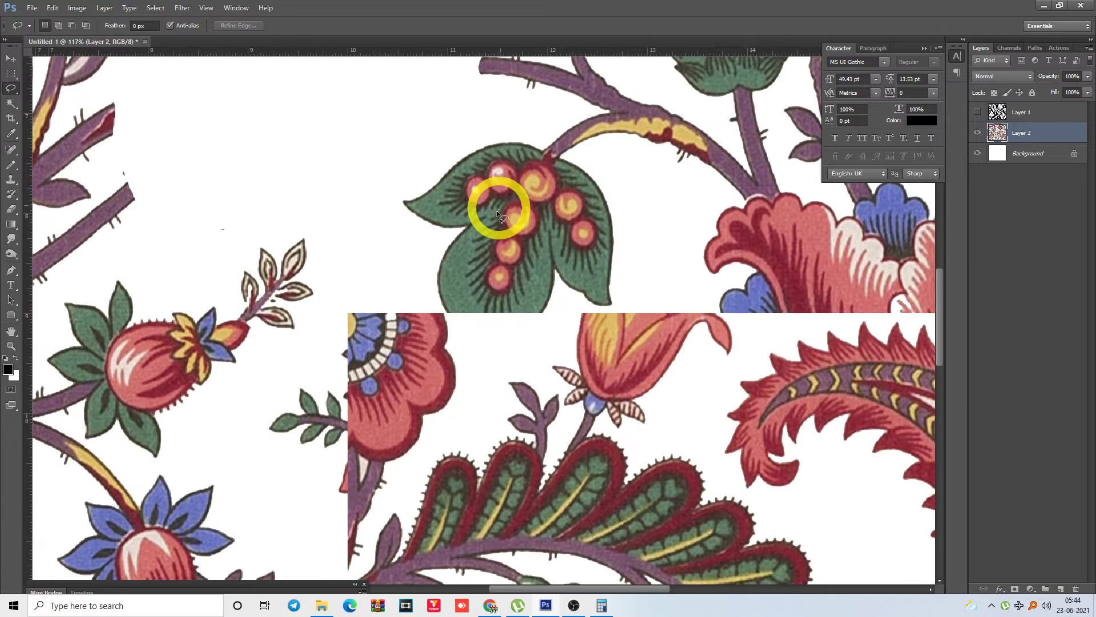
key("p")
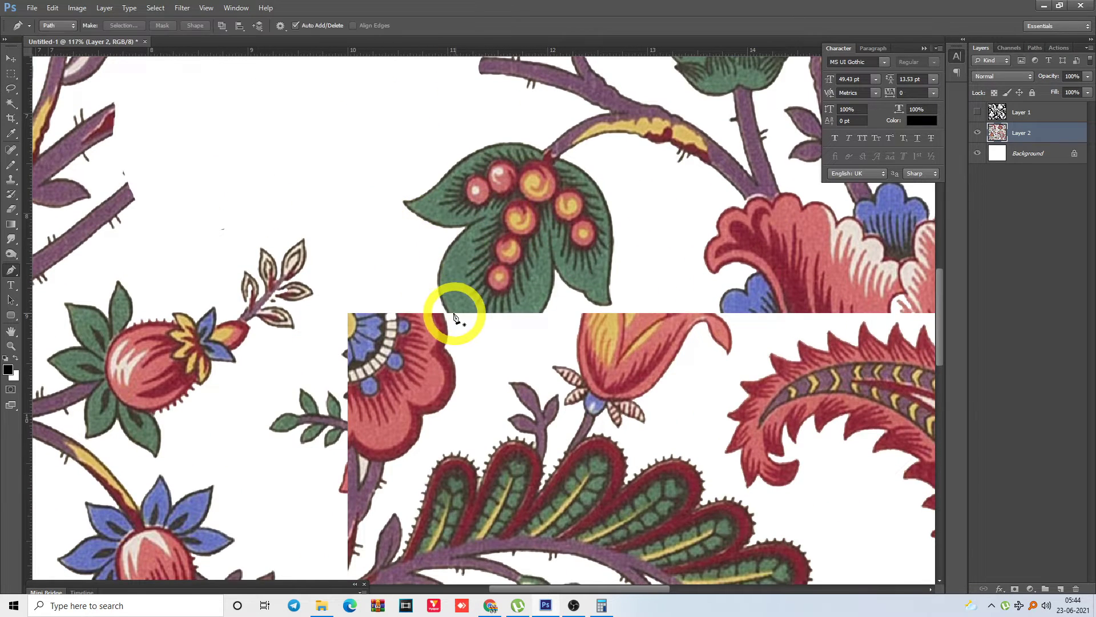
key("ctrl+minus")
key("ctrl+minus")
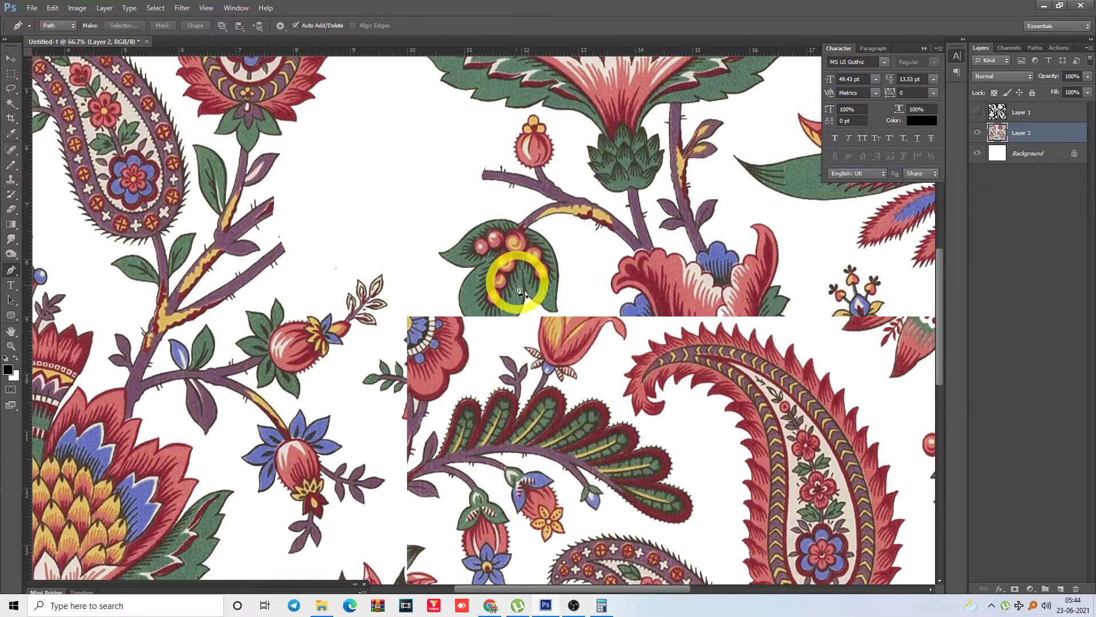
key("l")
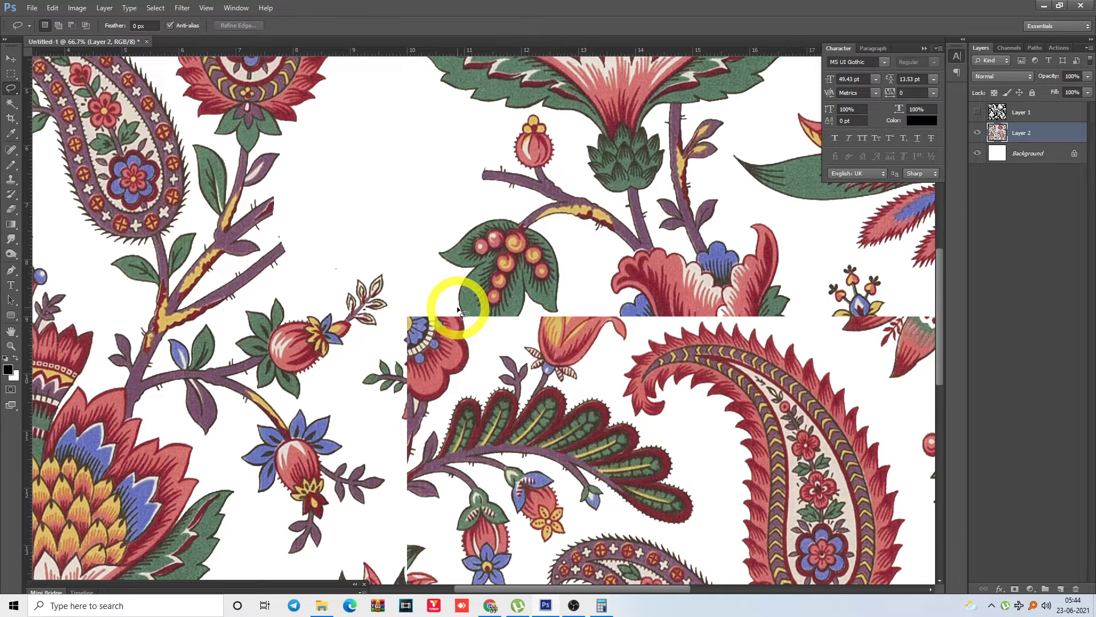
mouse_move(457, 309)
left_mouse_down()
mouse_move(477, 371)
mouse_move(428, 428)
left_mouse_up()
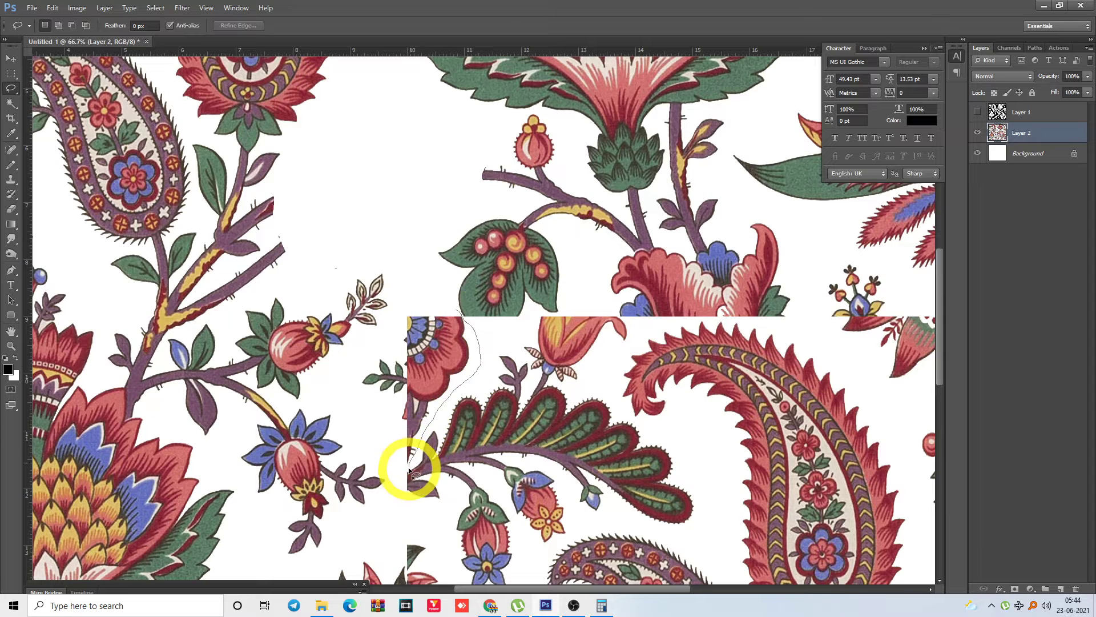
mouse_move(412, 475)
left_mouse_down()
mouse_move(438, 489)
mouse_move(424, 514)
mouse_move(385, 494)
mouse_move(397, 441)
mouse_move(386, 421)
left_mouse_up()
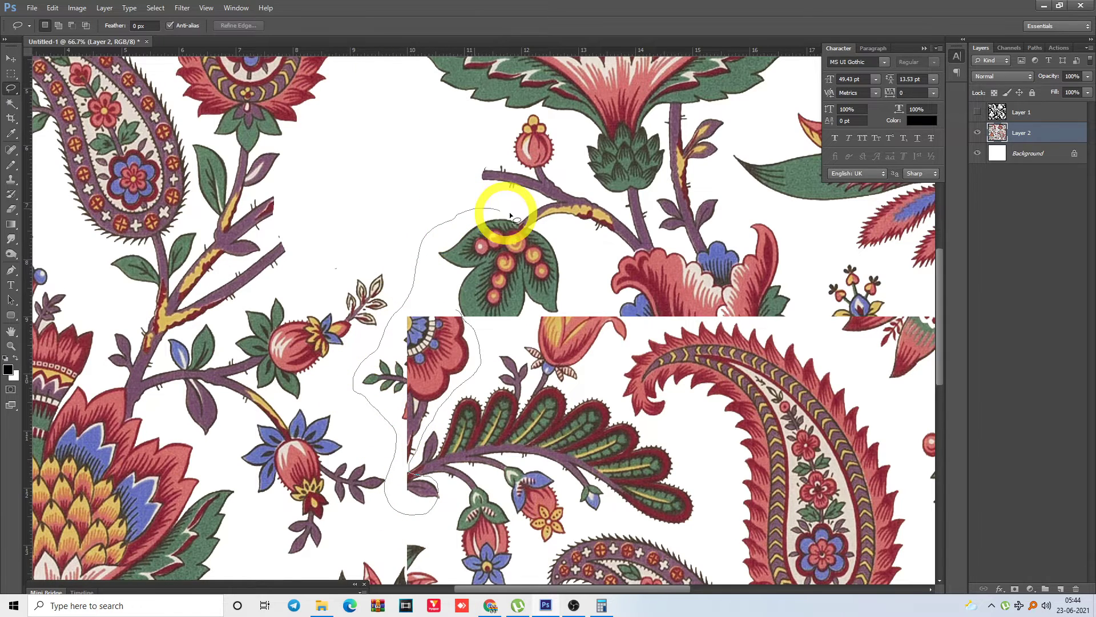
mouse_move(577, 287)
left_mouse_down()
mouse_move(564, 308)
mouse_move(490, 349)
left_mouse_up()
key("Delete")
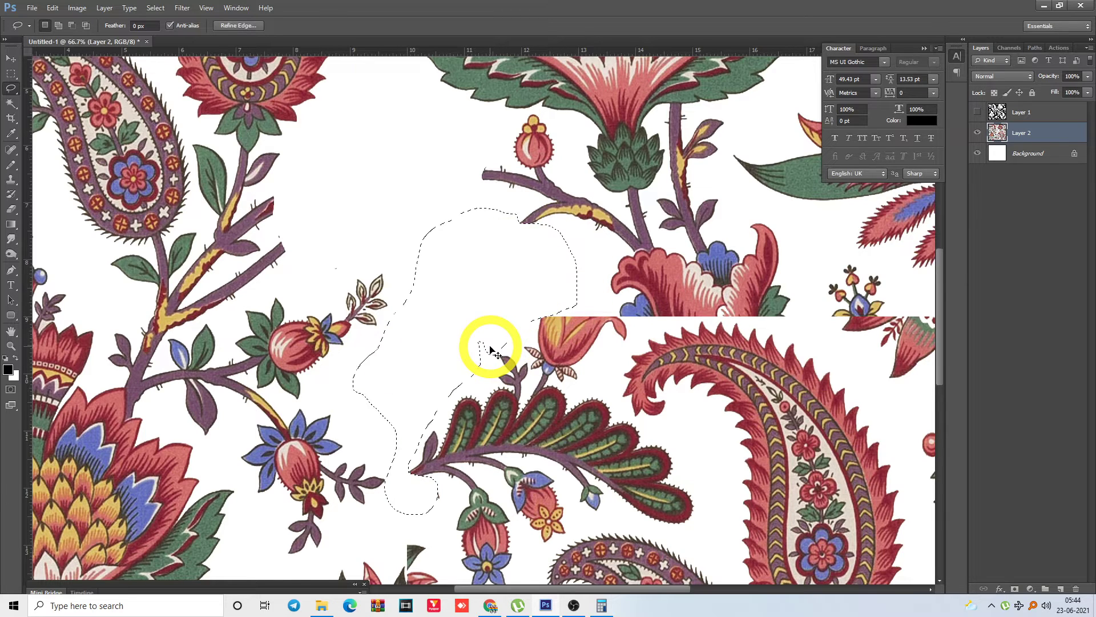
key("ctrl+d")
Lasso the cut-off orange-red tulip flower and its stem above the green feathered leaf, and delete them
key("ctrl+minus")
left_click_drag(504, 262, 490, 181)
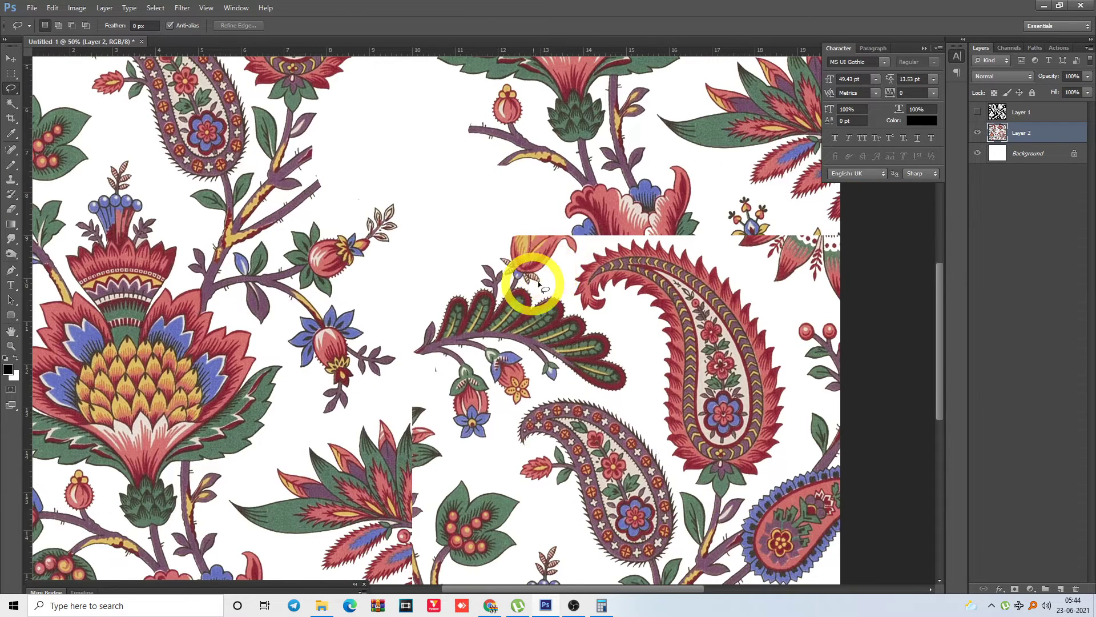
left_click_drag(555, 278, 588, 269)
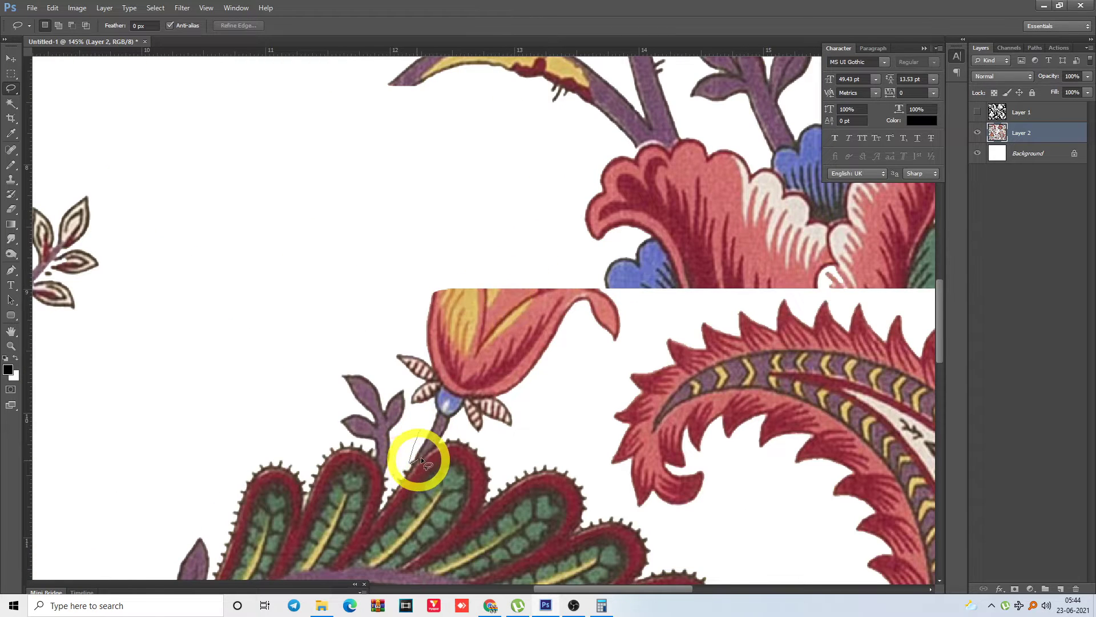
mouse_move(498, 447)
left_mouse_down()
mouse_move(648, 334)
mouse_move(634, 296)
mouse_move(654, 306)
mouse_move(678, 290)
left_mouse_up()
mouse_move(411, 257)
left_mouse_down()
mouse_move(379, 336)
mouse_move(391, 368)
left_mouse_up()
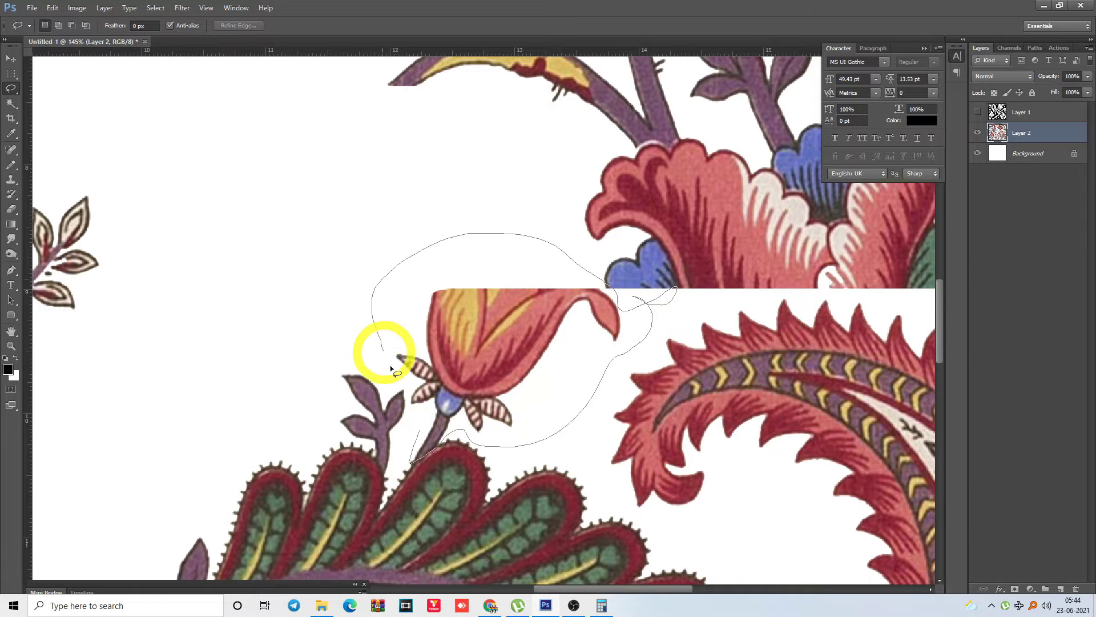
left_click_drag(410, 403, 403, 416)
key("Delete")
Lasso the cut-off feathery red and green flower with its fragments along the lower vertical seam, delete them, and deselect
key("ctrl+minus")
key("ctrl+minus")
key("ctrl+minus")
key("ctrl+minus")
key("ctrl+minus")
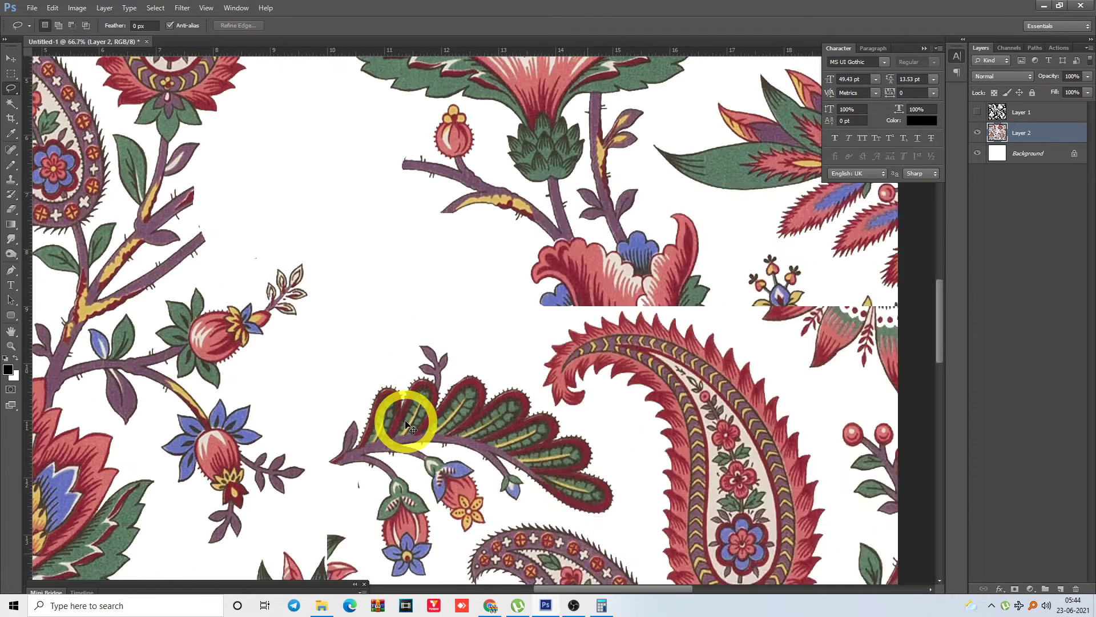
key("ctrl+minus")
left_click_drag(391, 333, 555, 471)
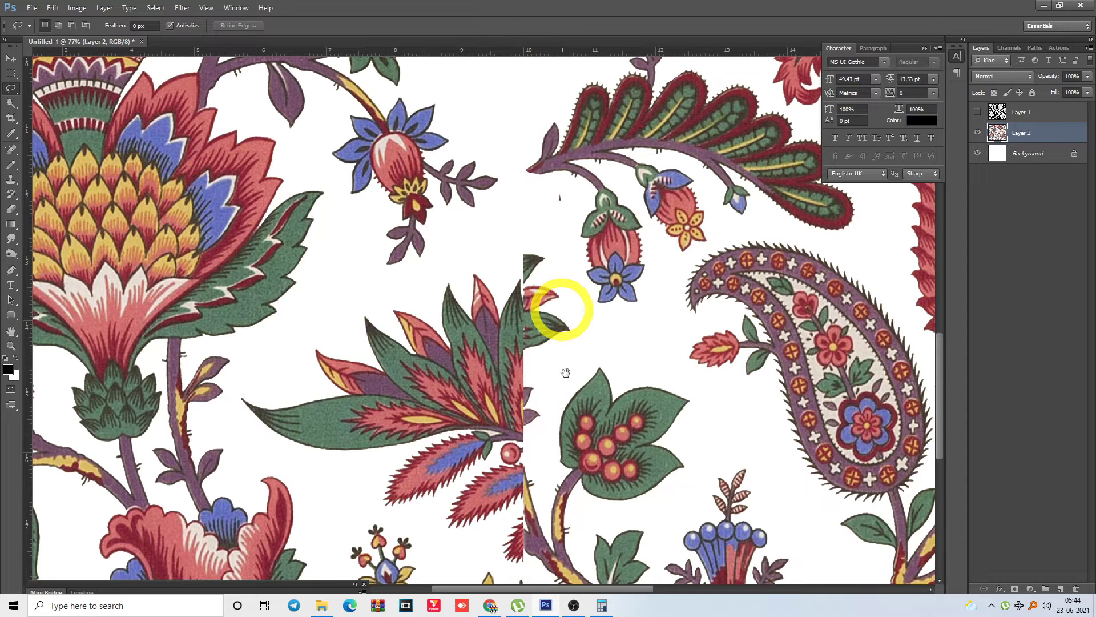
mouse_move(565, 371)
left_mouse_down()
mouse_move(503, 254)
mouse_move(505, 265)
left_mouse_up()
mouse_move(490, 423)
left_mouse_down()
mouse_move(499, 468)
mouse_move(483, 497)
mouse_move(448, 480)
left_mouse_up()
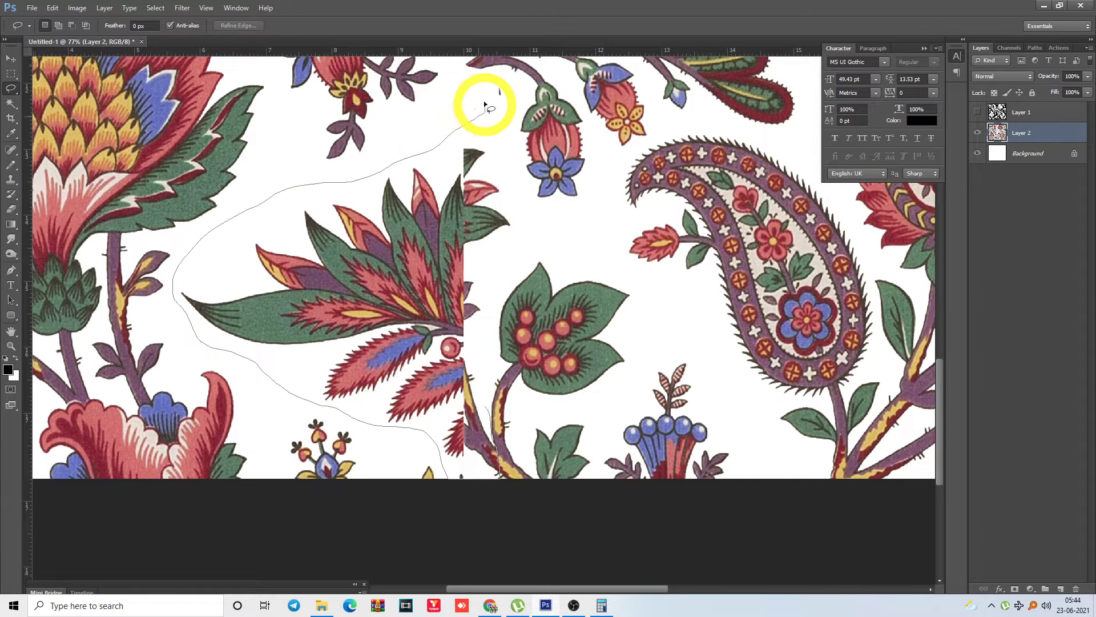
mouse_move(484, 105)
left_mouse_down()
mouse_move(508, 102)
mouse_move(501, 153)
mouse_move(540, 230)
mouse_move(484, 346)
mouse_move(486, 394)
left_mouse_up()
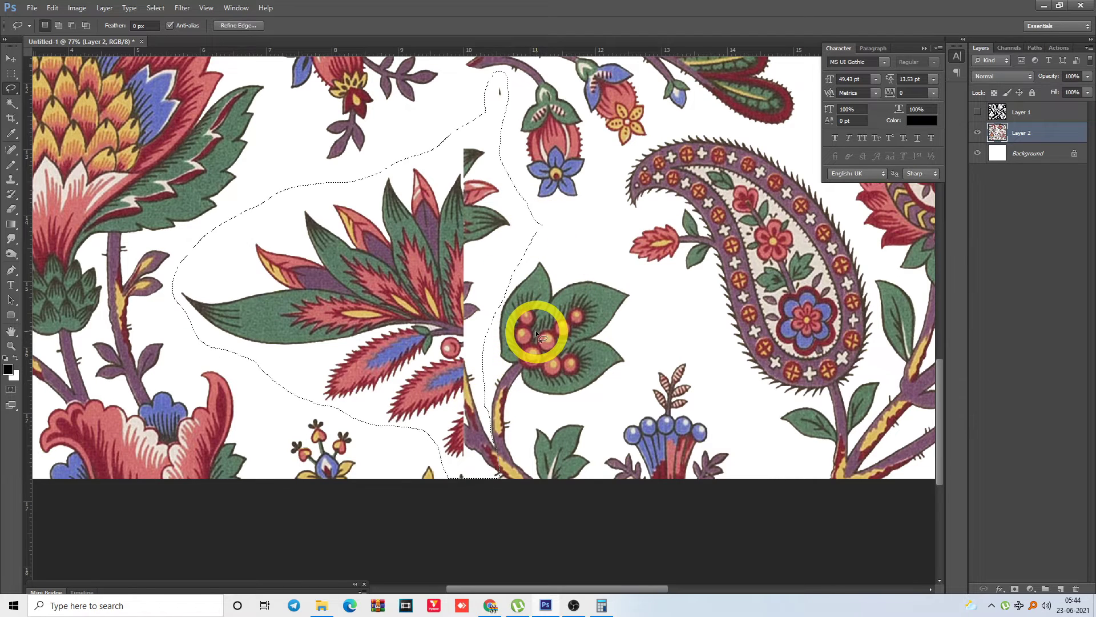
key("Delete")
key("ctrl+d")
Lasso the cut-off red flower, the small heart-bud sprig and the red petal fragments along the horizontal seam, and delete them
key("ctrl+minus")
key("ctrl+minus")
key("ctrl+minus")
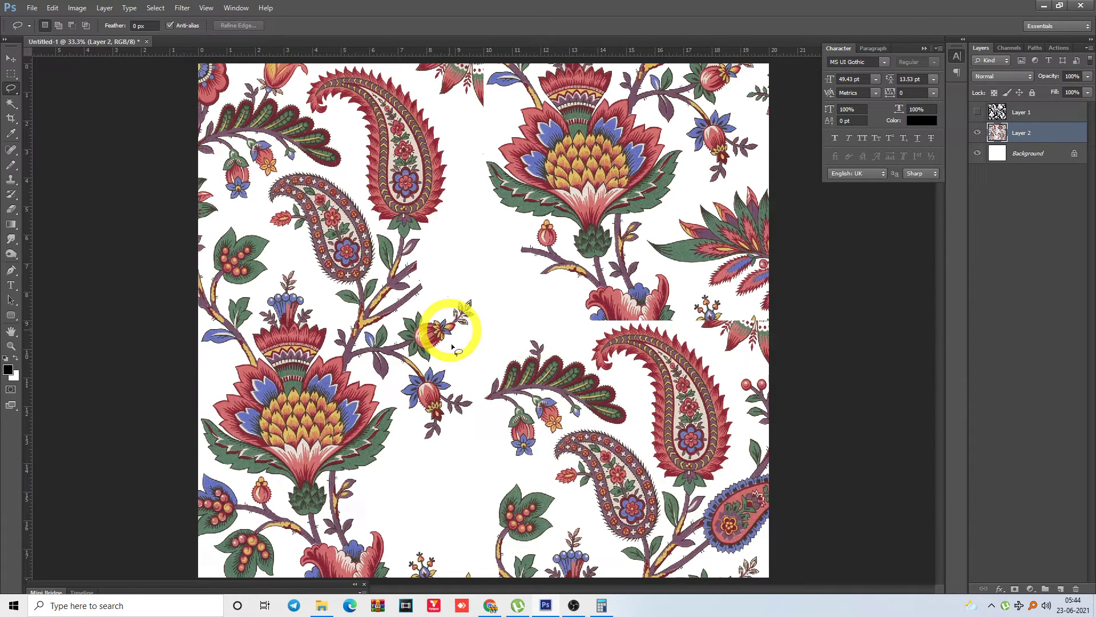
left_click_drag(638, 234, 672, 250)
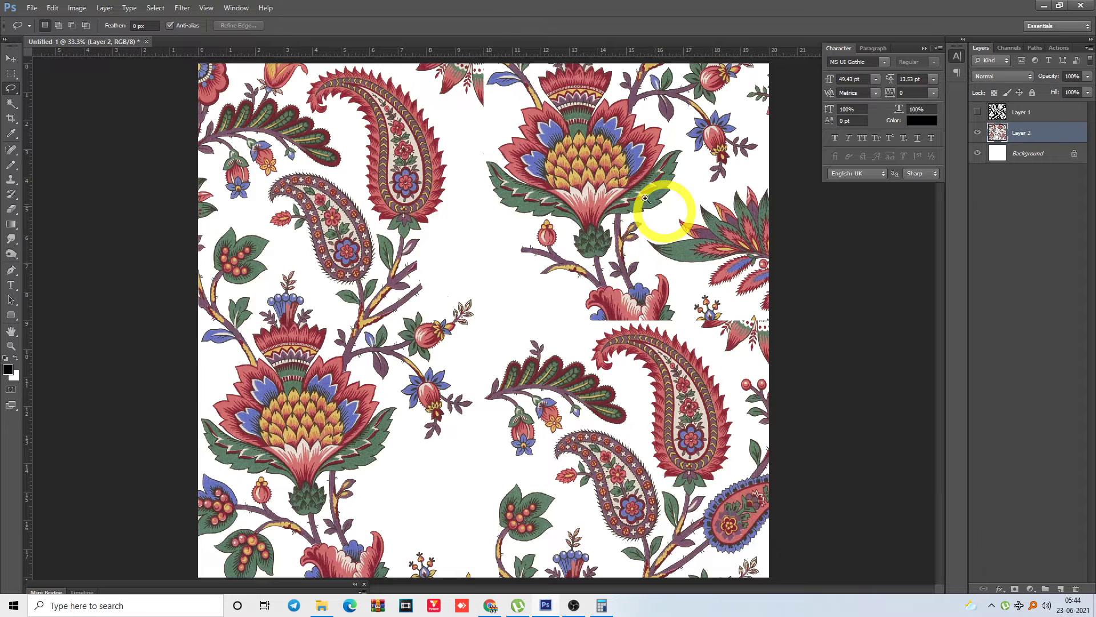
left_click_drag(481, 166, 789, 408)
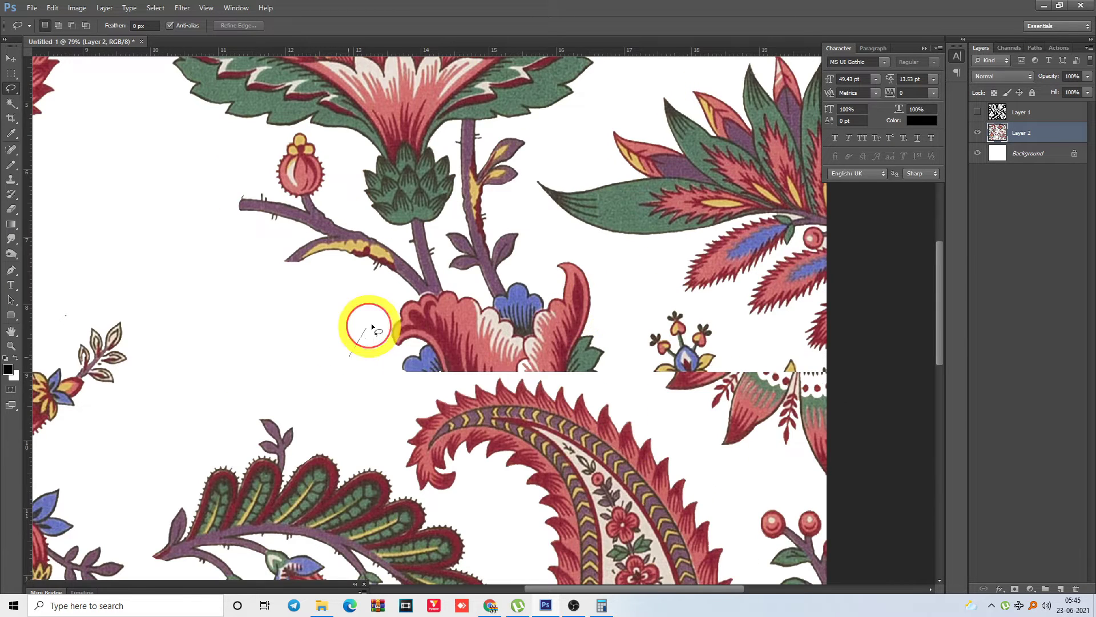
left_click_drag(372, 327, 408, 297)
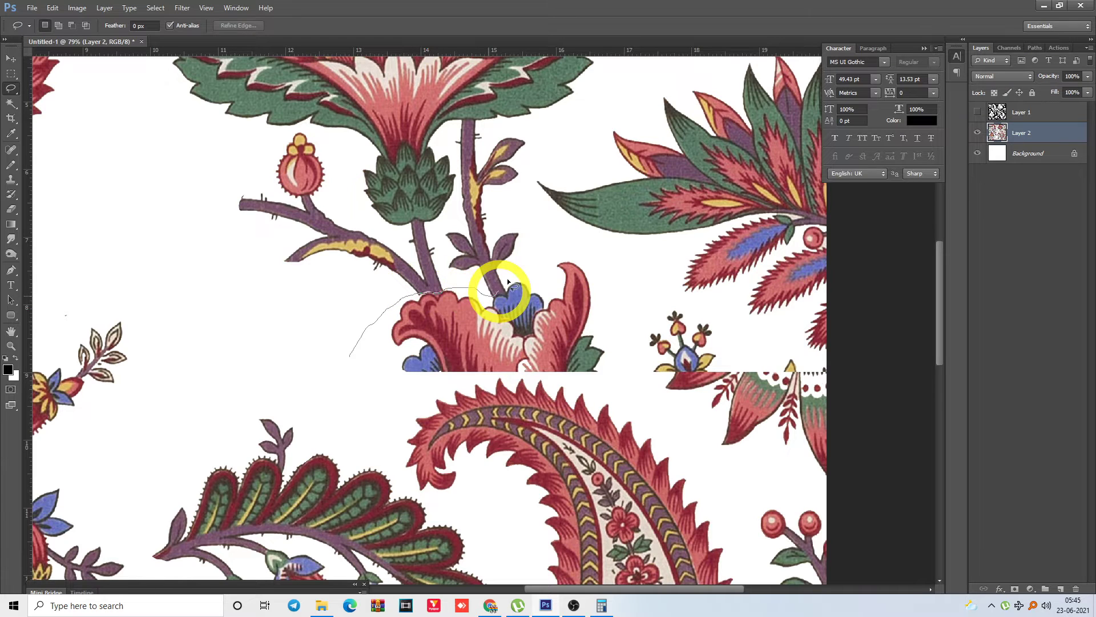
mouse_move(622, 274)
left_mouse_down()
mouse_move(733, 331)
mouse_move(835, 365)
mouse_move(847, 461)
left_mouse_up()
left_click_drag(711, 440, 634, 408)
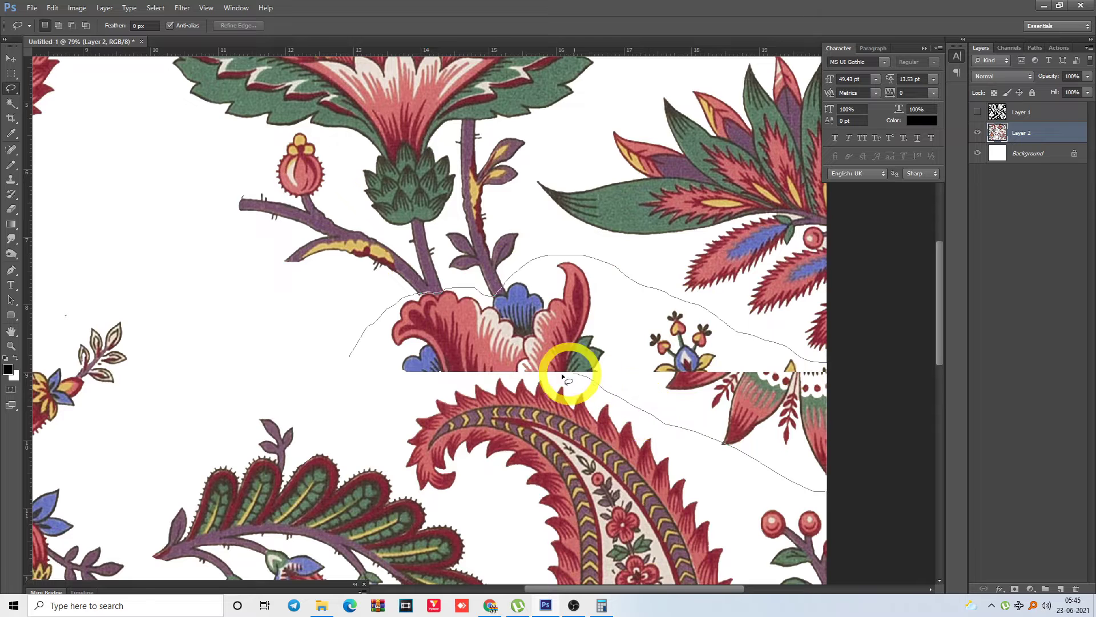
left_click_drag(455, 386, 351, 382)
mouse_move(729, 413)
left_mouse_down()
mouse_move(759, 479)
mouse_move(769, 470)
left_mouse_up()
key("ctrl+minus")
key("ctrl+minus")
key("ctrl+minus")
key("ctrl+minus")
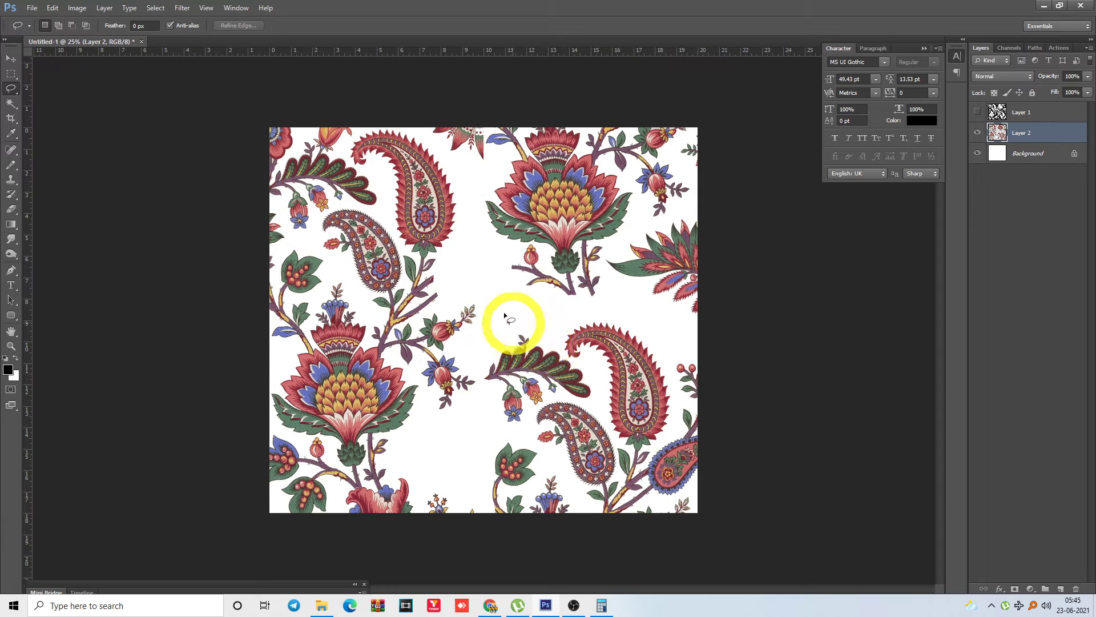
Lasso the upper small purple-edged paisley with its red bud, duplicate it, flip the copy horizontally, and cut the copy
left_click_drag(243, 160, 568, 370)
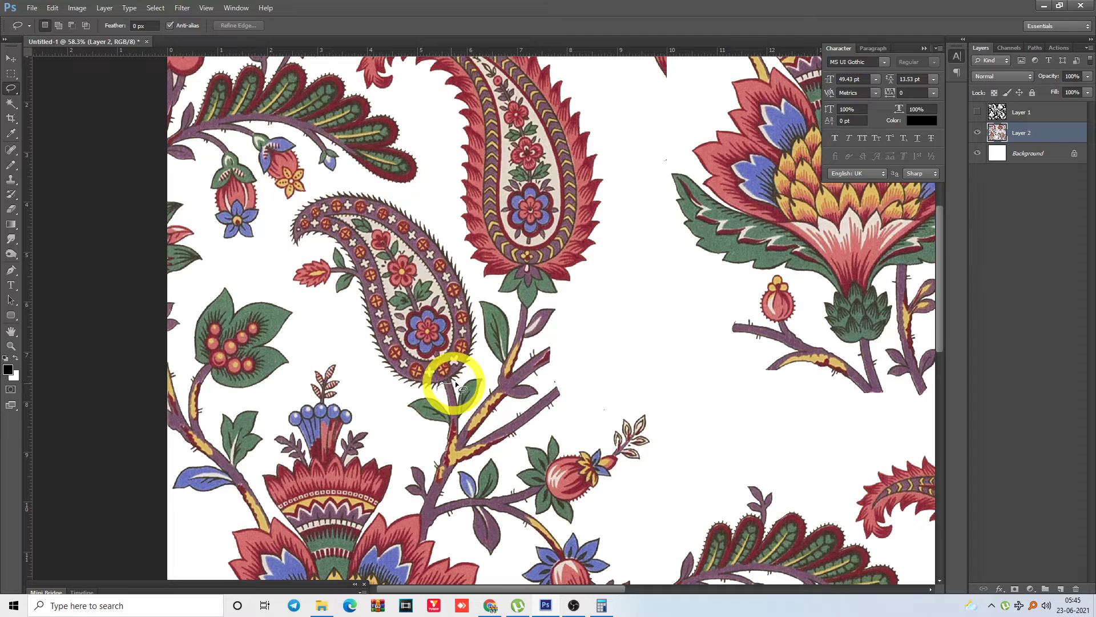
mouse_move(455, 384)
left_mouse_down()
mouse_move(481, 314)
mouse_move(462, 242)
mouse_move(420, 203)
mouse_move(342, 178)
mouse_move(286, 219)
mouse_move(297, 288)
mouse_move(377, 375)
mouse_move(469, 403)
left_mouse_up()
key("ctrl+minus")
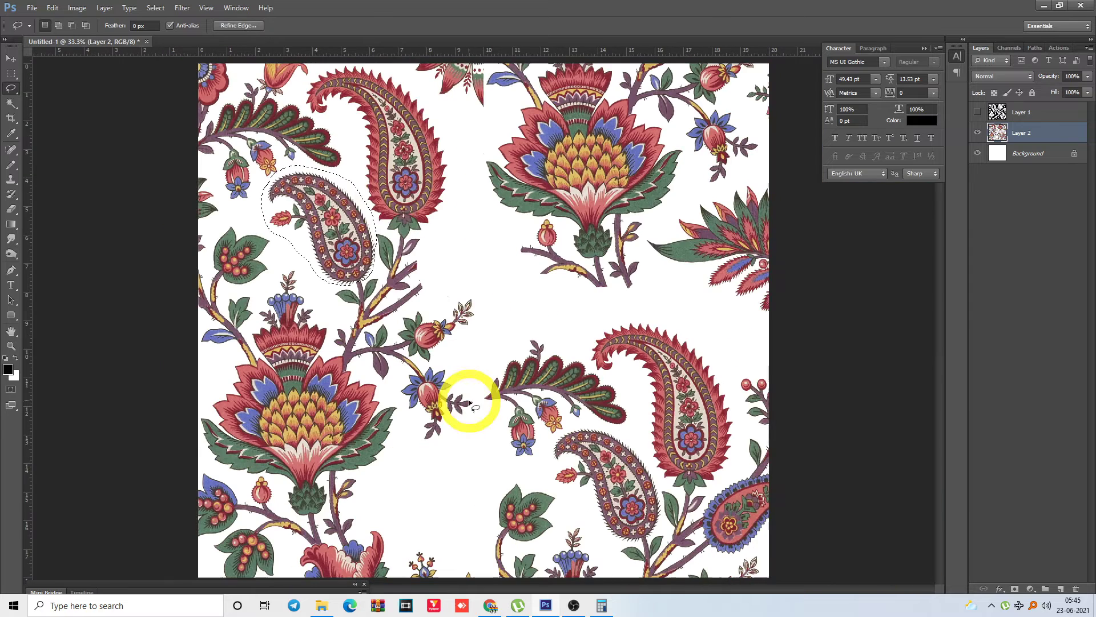
left_click_drag(331, 248, 506, 288)
left_click(495, 285)
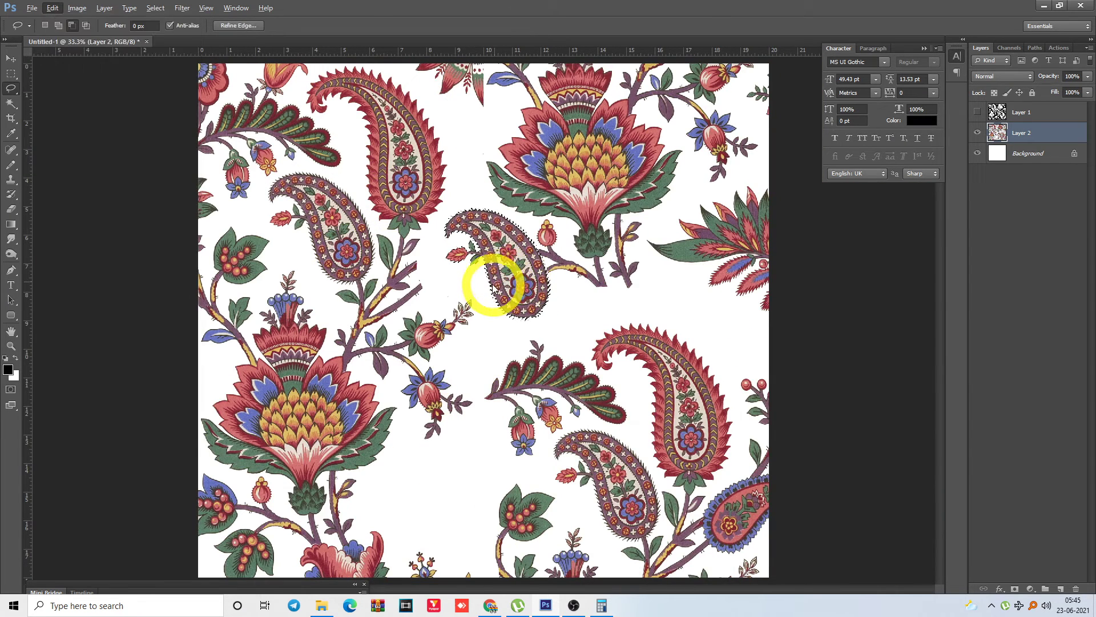
mouse_move(503, 288)
left_mouse_down()
mouse_move(465, 262)
mouse_move(502, 269)
mouse_move(531, 199)
mouse_move(515, 182)
left_mouse_up()
left_click_drag(488, 224, 485, 226)
key("ctrl+x")
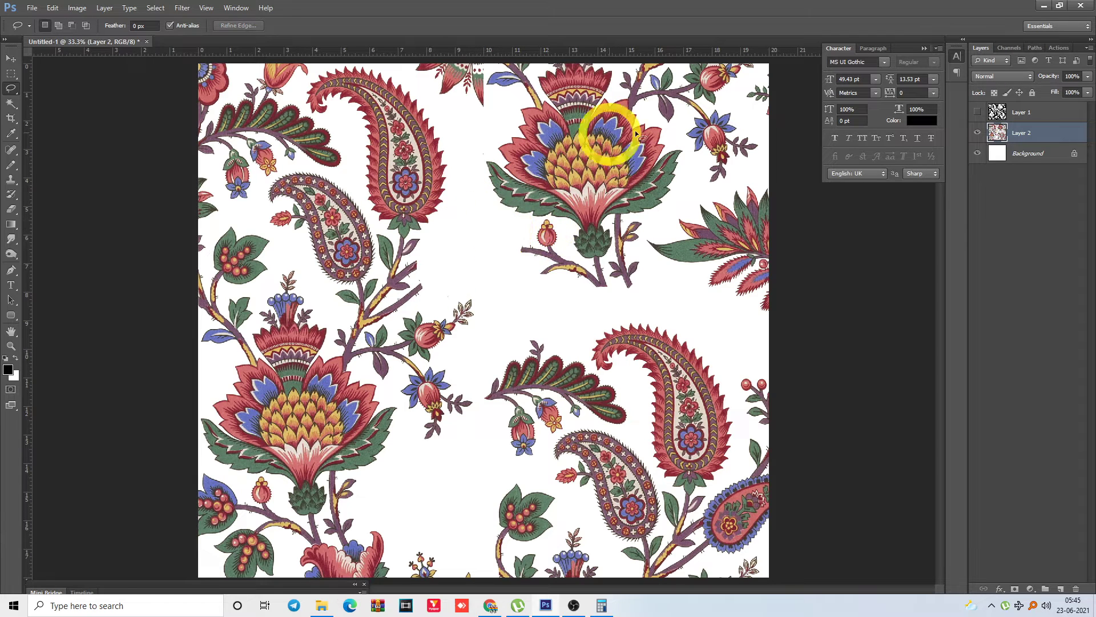
Paste the flipped paisley onto a new layer, and move and rotate it onto the bare branch end beside the original
key("ctrl+v")
left_click_drag(504, 299, 481, 231)
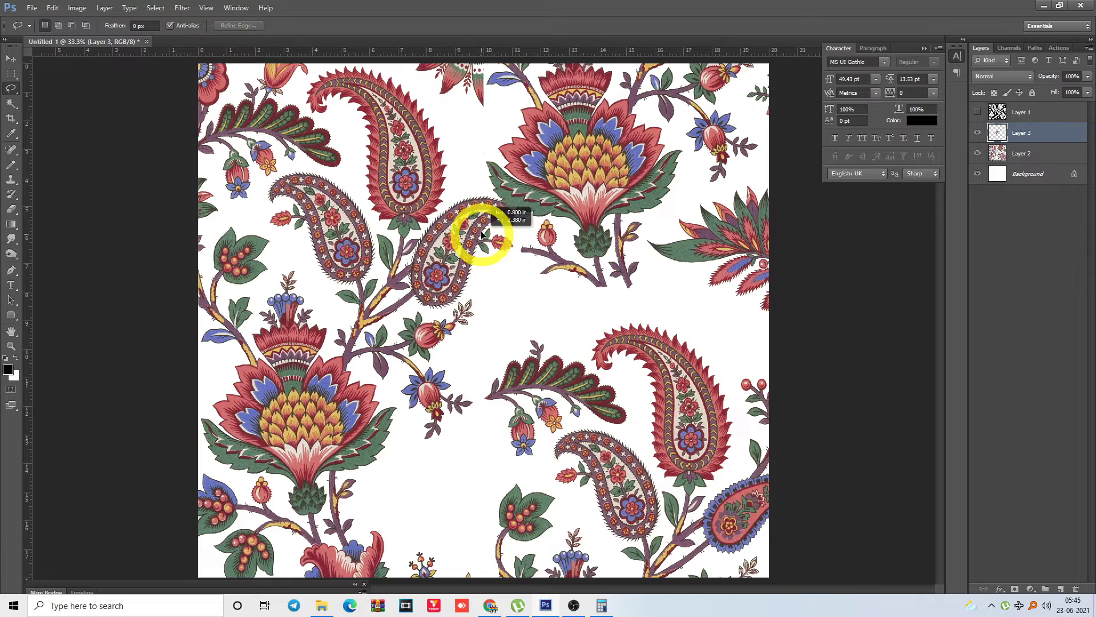
key("ctrl+t")
left_click_drag(592, 195, 592, 246)
left_click_drag(486, 248, 501, 246)
key("Return")
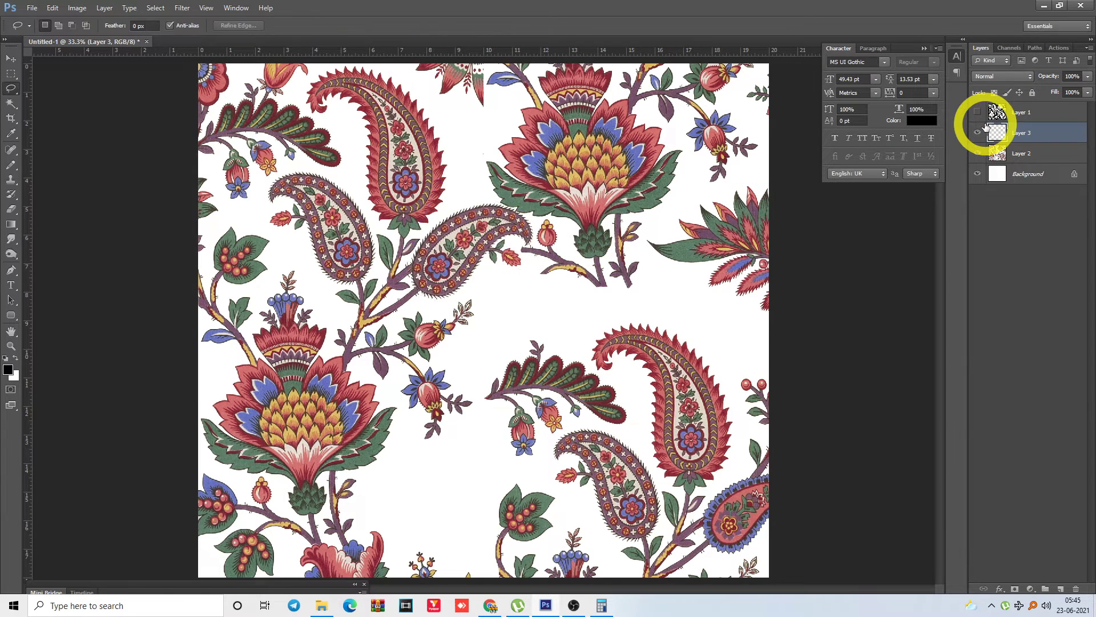
Lasso the two-bud flower branch beside the large thistle flower and copy it from Layer 2 onto a new layer
key("ctrl+minus")
key("l")
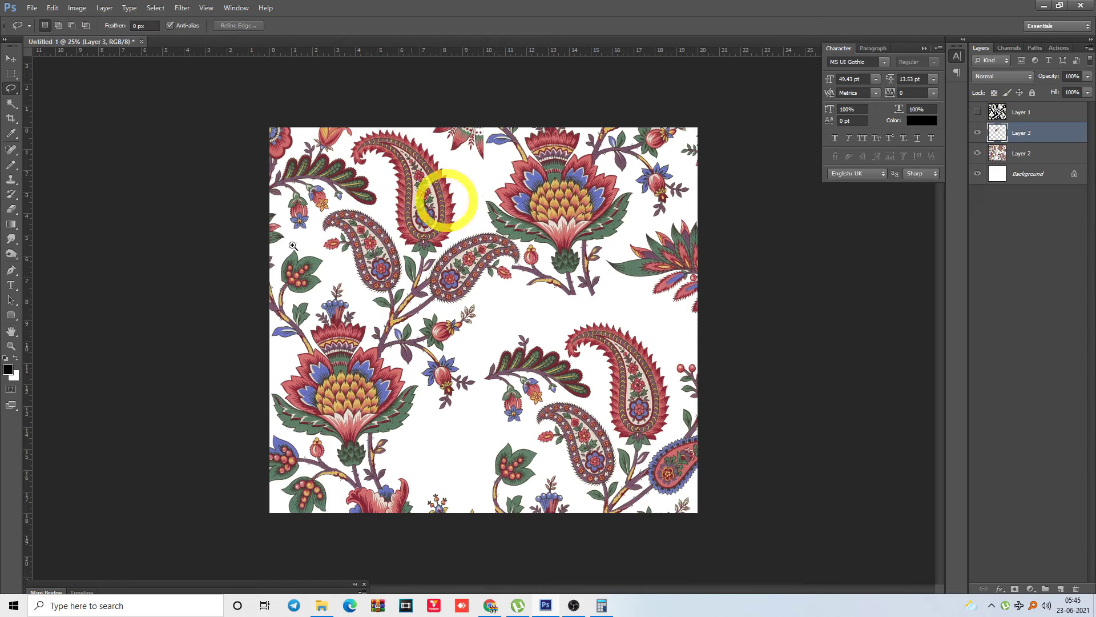
scroll(492, 362, "up", 4)
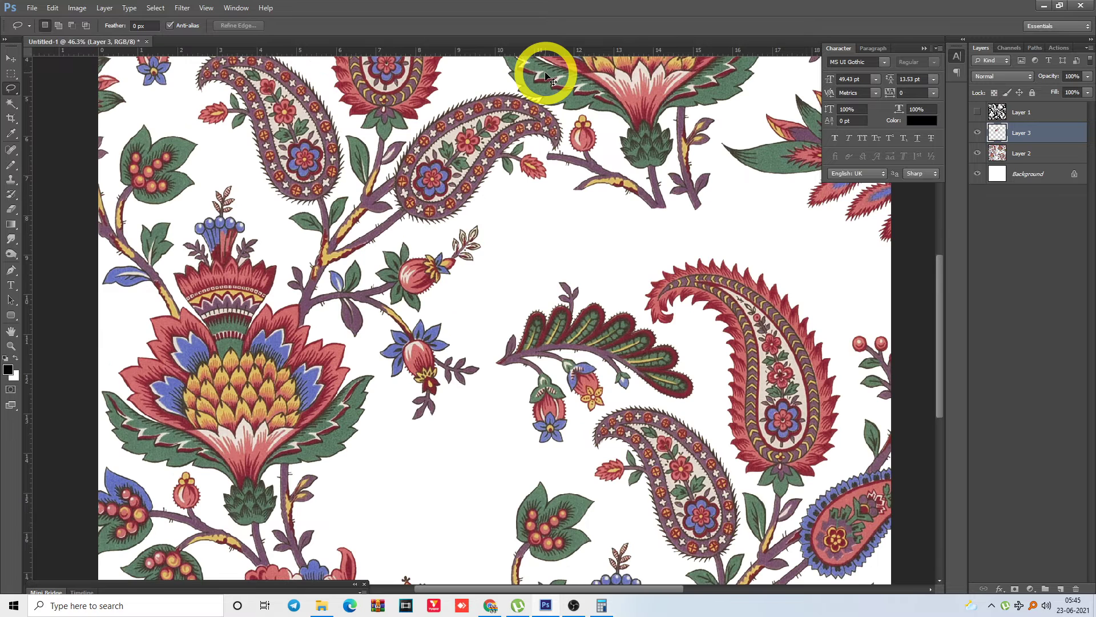
scroll(545, 74, "down", 2)
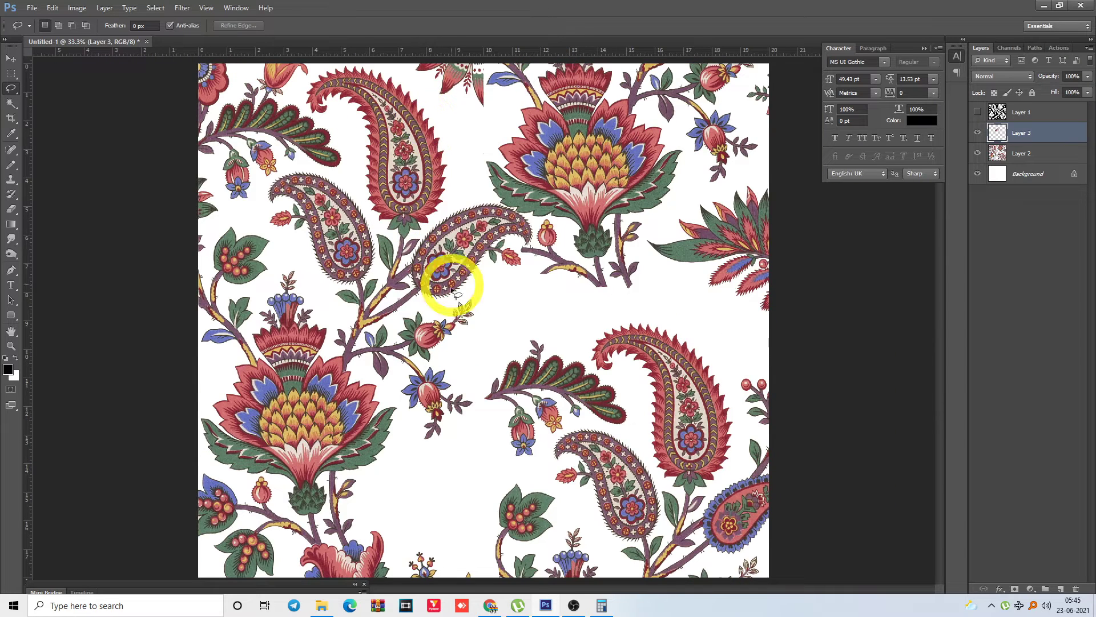
left_click_drag(482, 340, 472, 316)
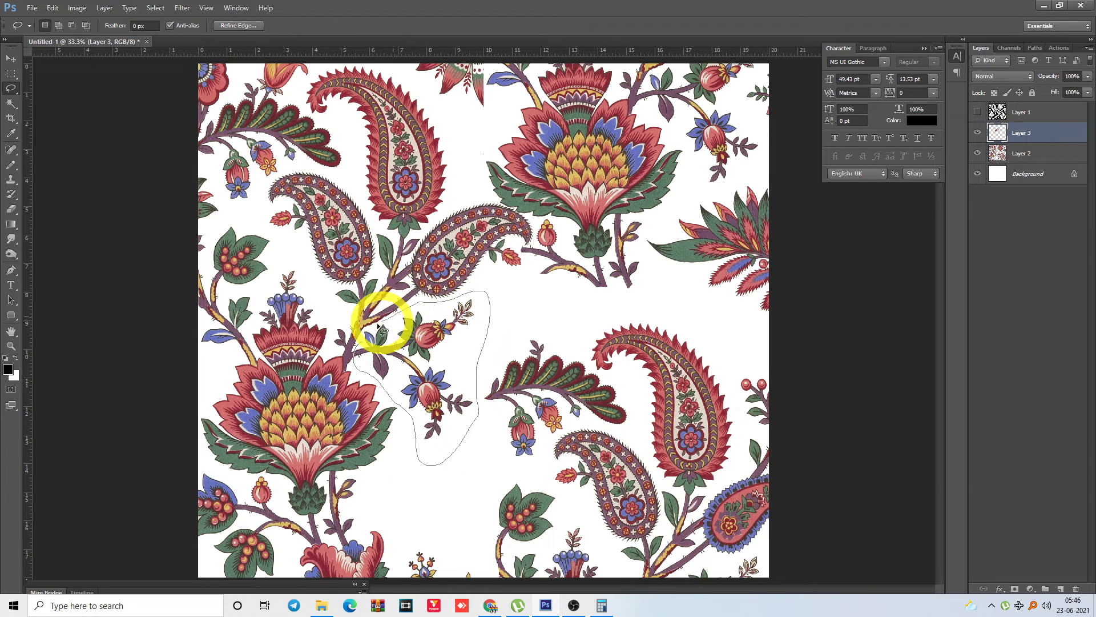
left_click_drag(368, 336, 370, 338)
key("ctrl+j")
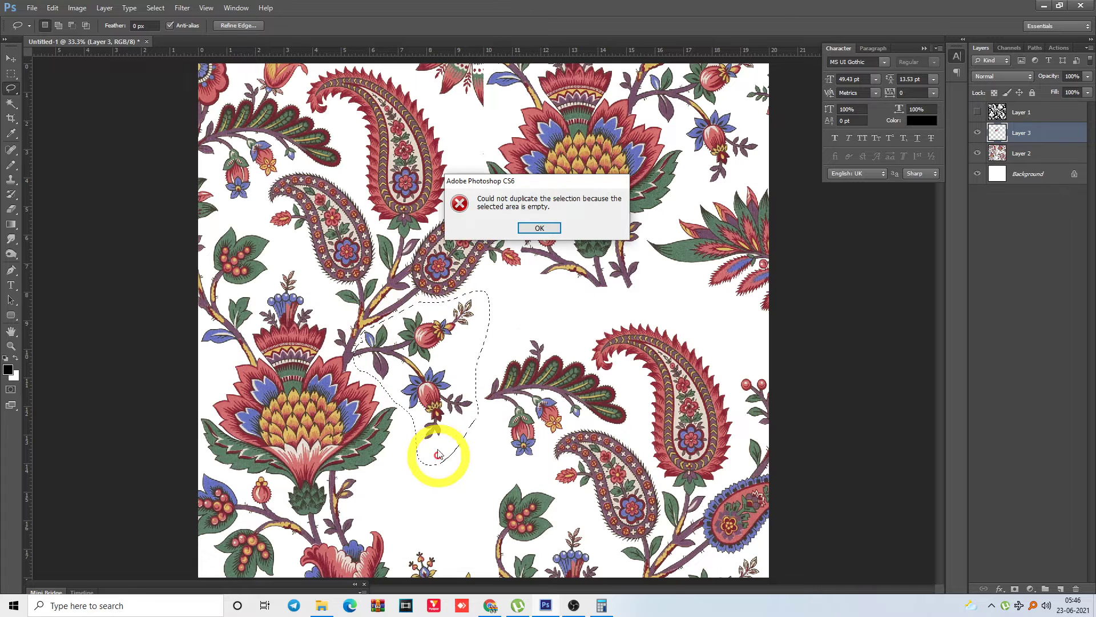
key("Return")
left_click(997, 154)
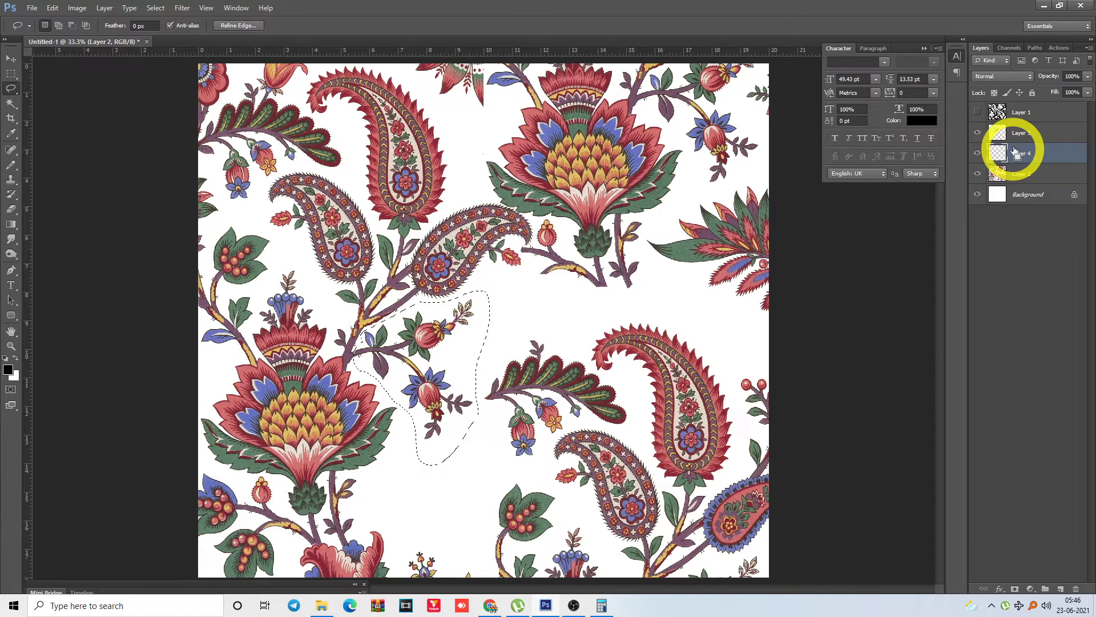
key("ctrl+j")
Move the mirrored two-bud branch copy to the lower berry-leaf stem and rotate it counterclockwise so its base meets the stem
key("ctrl+minus")
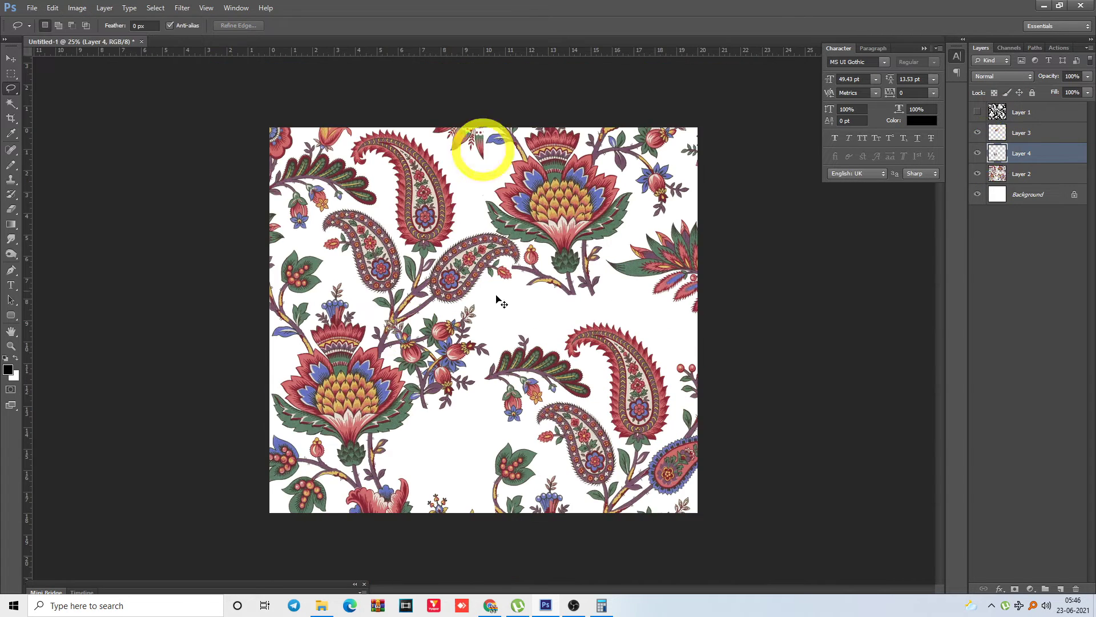
left_click_drag(439, 379, 473, 465)
left_click_drag(376, 387, 565, 521)
key("ctrl+t")
left_click_drag(769, 306, 680, 172)
left_click_drag(574, 319, 577, 342)
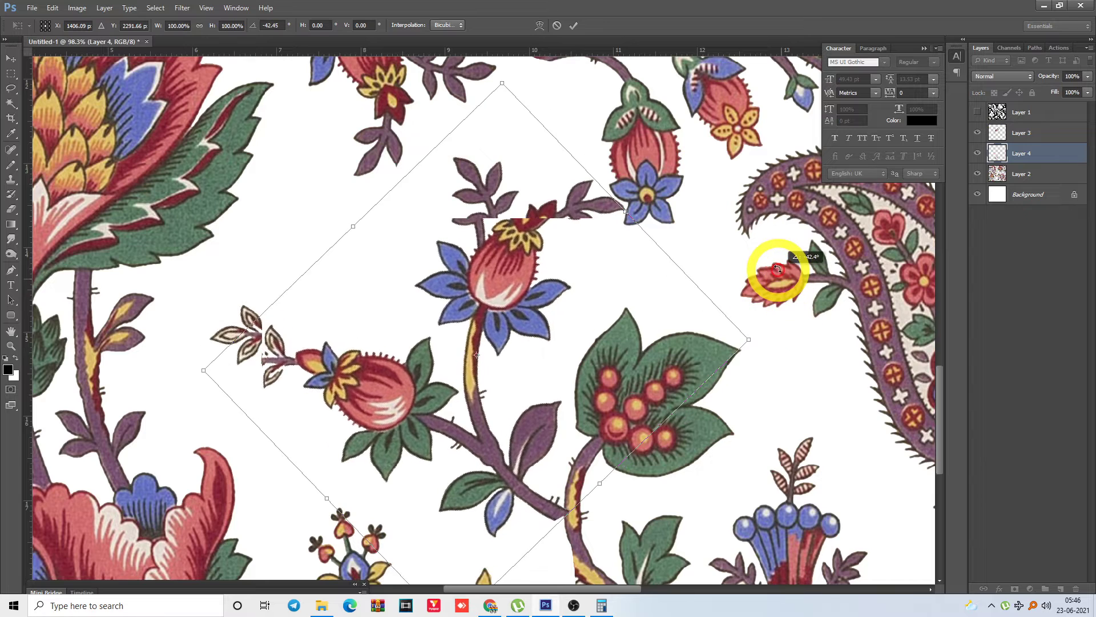
key("Return")
key("l")
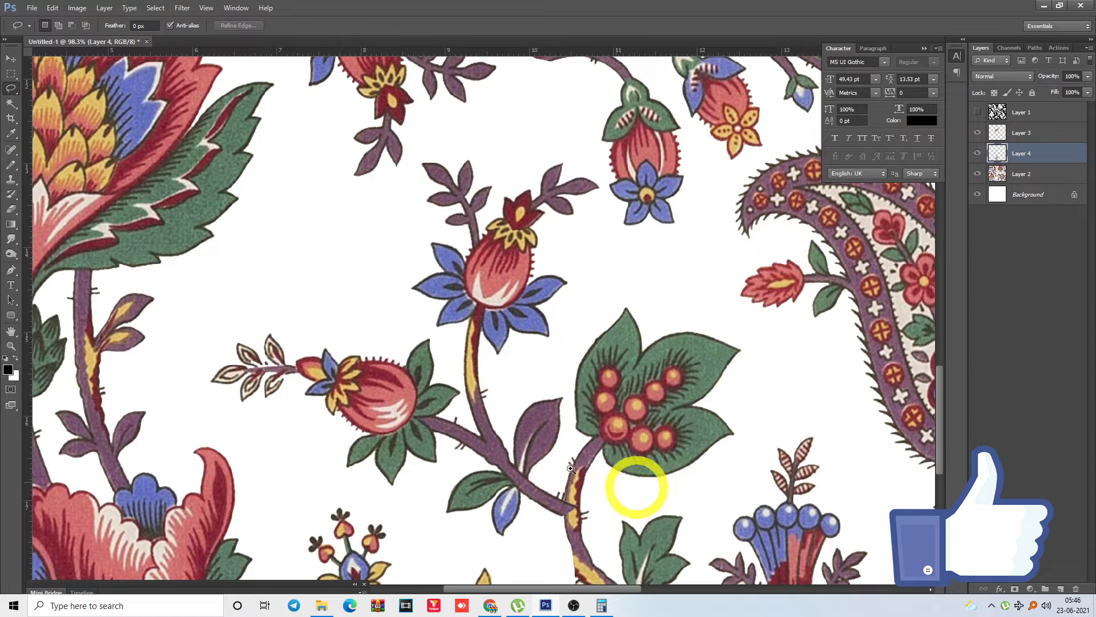
Nudge the copied branch against the berry stem, lasso the part overlapping the stem, delete it, and deselect
left_click_drag(638, 567, 508, 469)
mouse_move(452, 229)
left_mouse_down()
mouse_move(444, 334)
mouse_move(520, 345)
mouse_move(528, 261)
left_mouse_up()
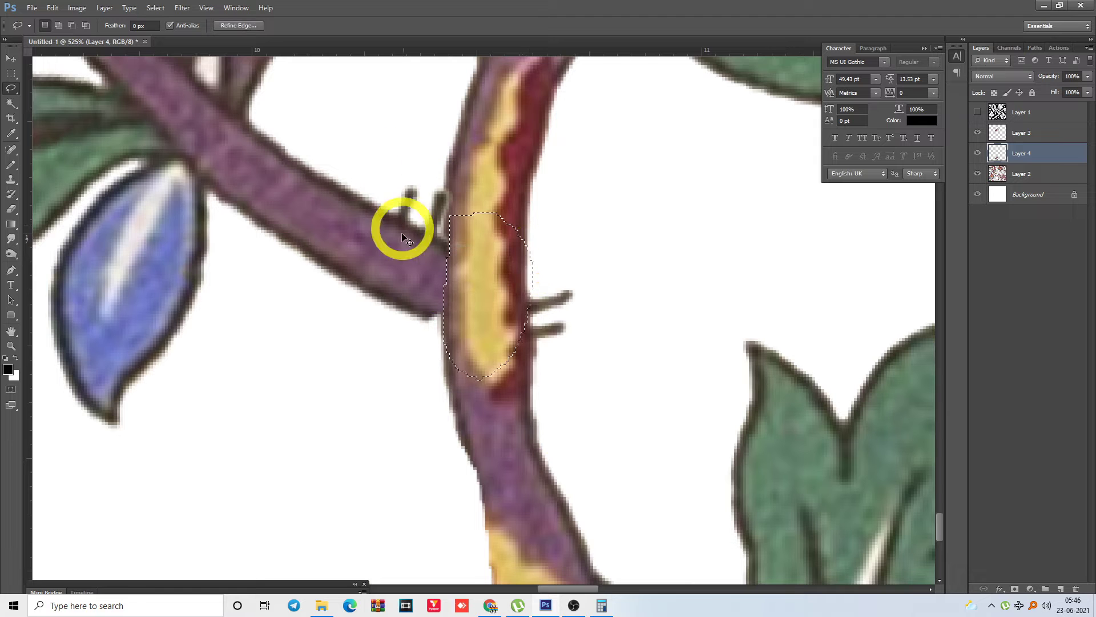
key("ctrl+d")
mouse_move(406, 247)
left_mouse_down()
mouse_move(421, 255)
mouse_move(440, 345)
mouse_move(497, 221)
left_mouse_up()
left_click(453, 229)
key("Return")
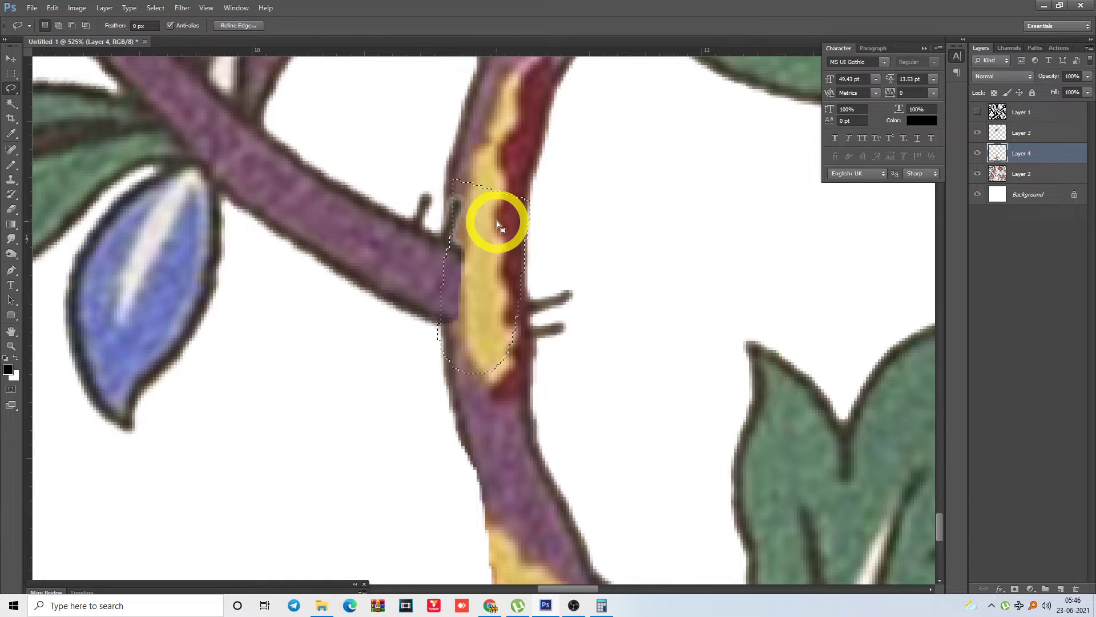
key("Delete")
key("ctrl+d")
key("ctrl+minus")
key("ctrl+minus")
key("ctrl+minus")
key("ctrl+minus")
key("ctrl+minus")
key("ctrl+minus")
key("ctrl+minus")
key("ctrl+minus")
key("ctrl+minus")
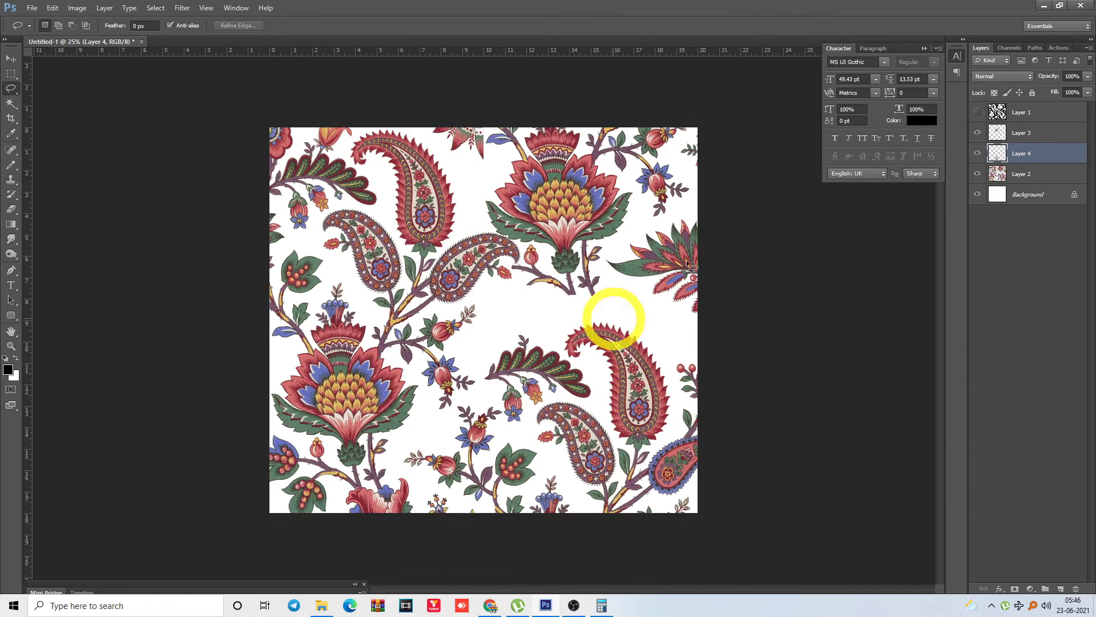
Merge Layer 3 into Layer 4 and toggle the merged layer's visibility to compare the added motifs
left_click_drag(1002, 133, 976, 142)
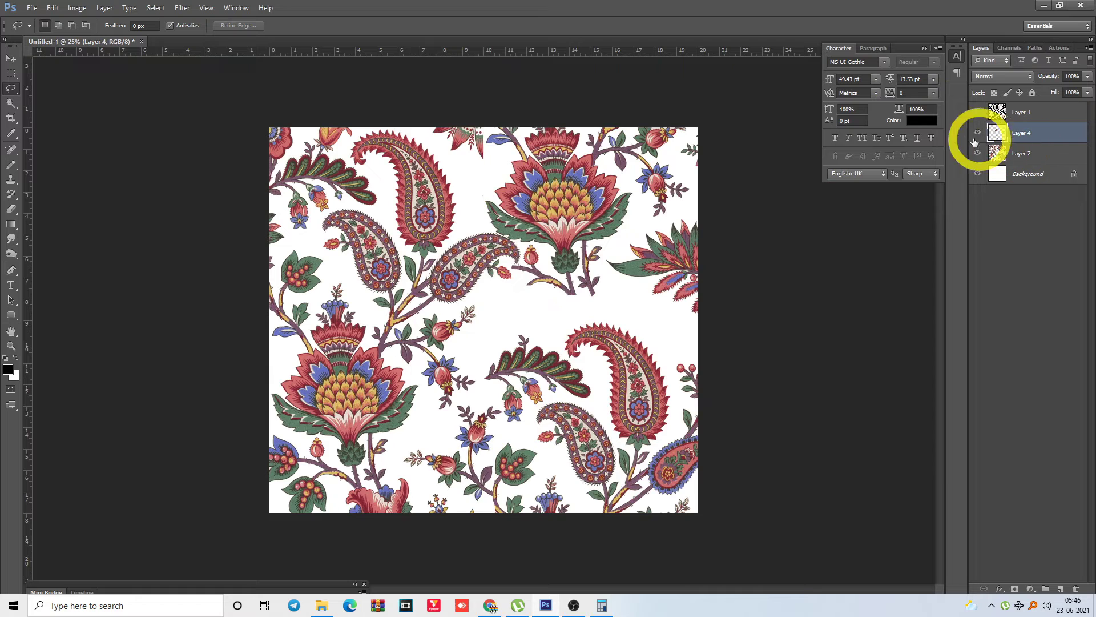
left_click(978, 132)
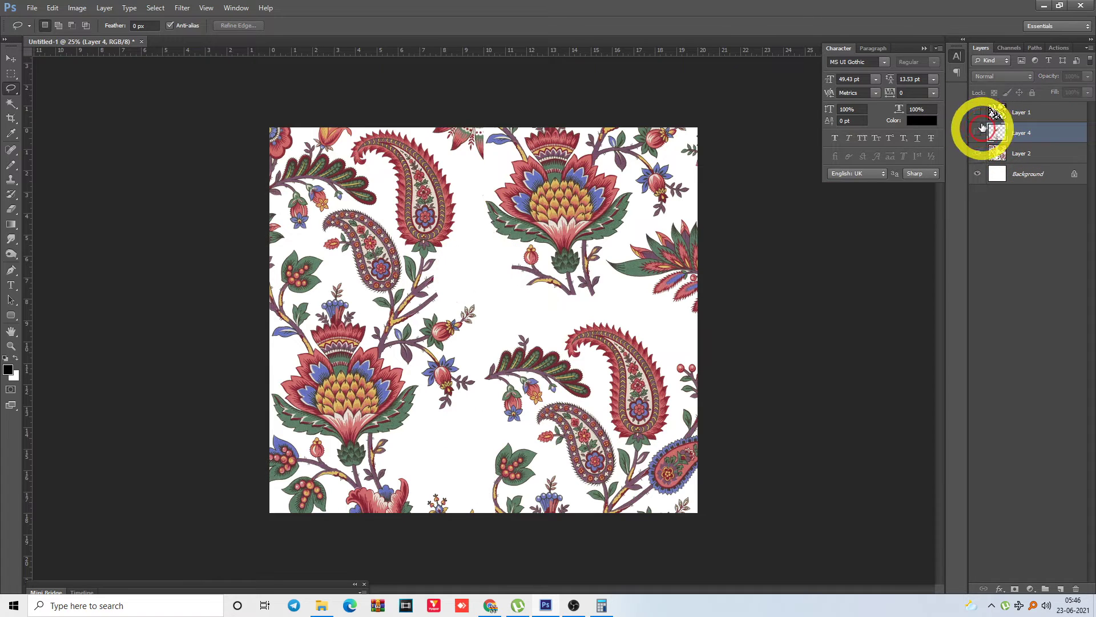
key("ctrl+d")
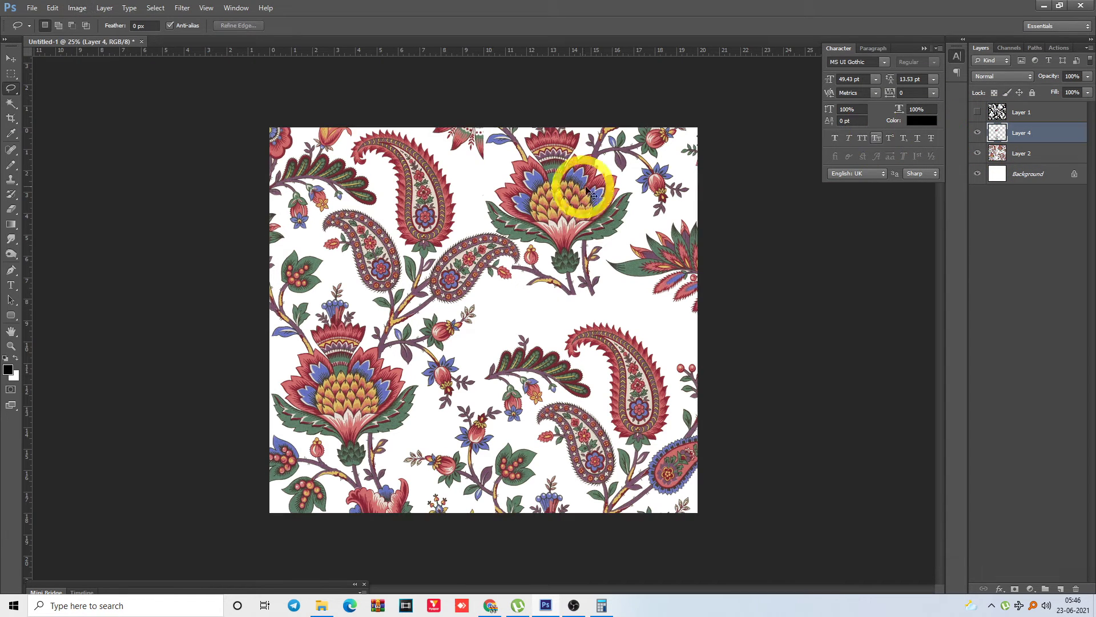
Lasso the cut leafy twig below the upper thistle flower and copy it from Layer 2 onto a new layer
left_click_drag(416, 235, 731, 468)
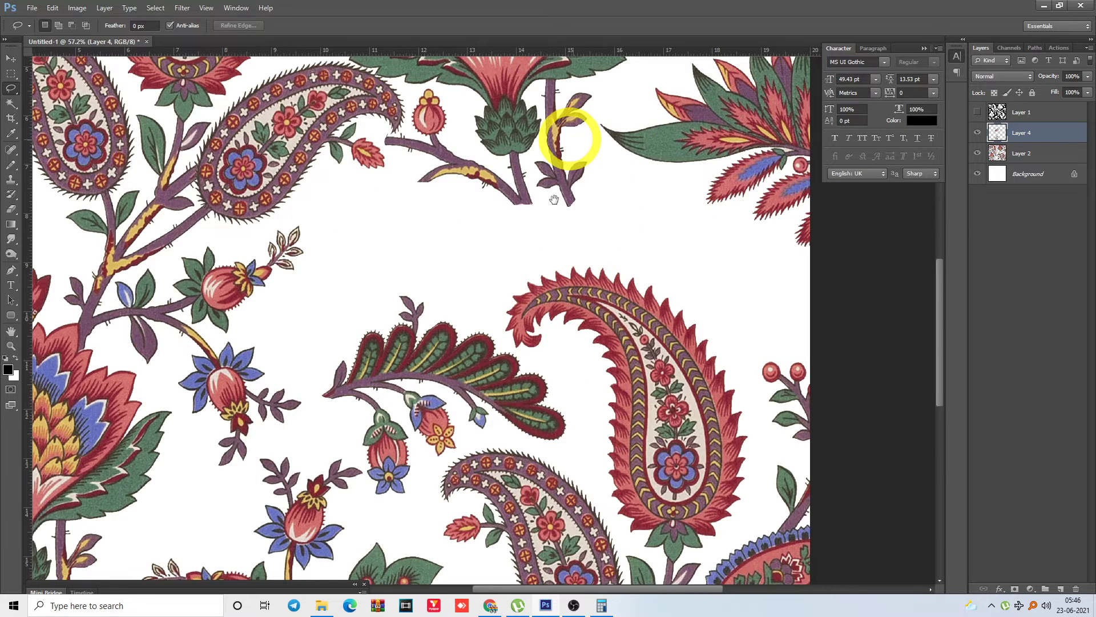
left_click_drag(570, 138, 556, 257)
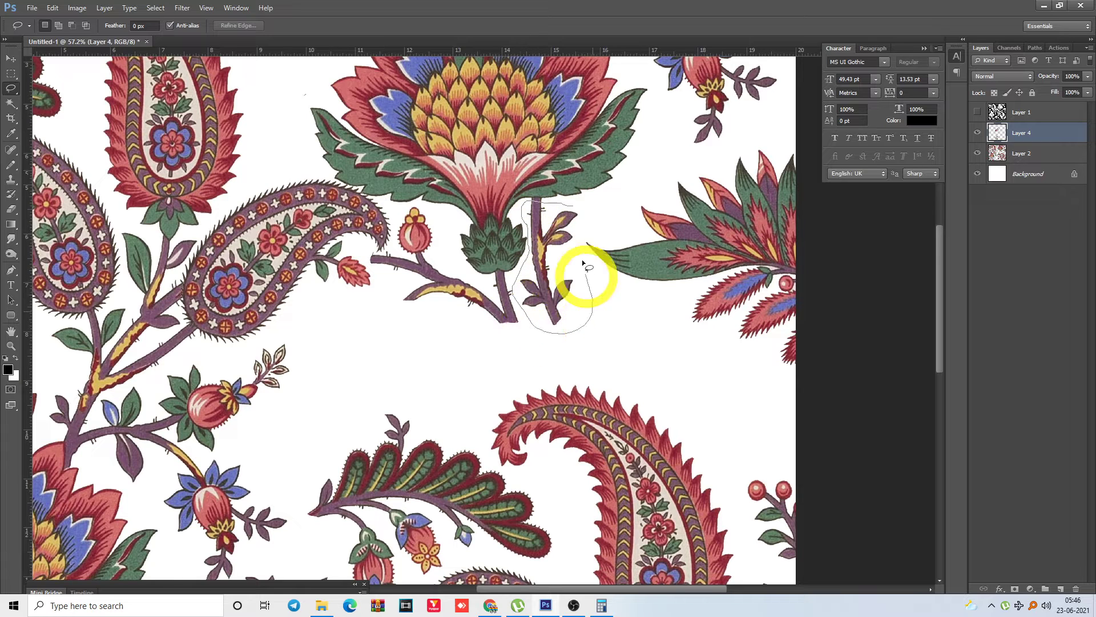
left_click_drag(589, 267, 594, 217)
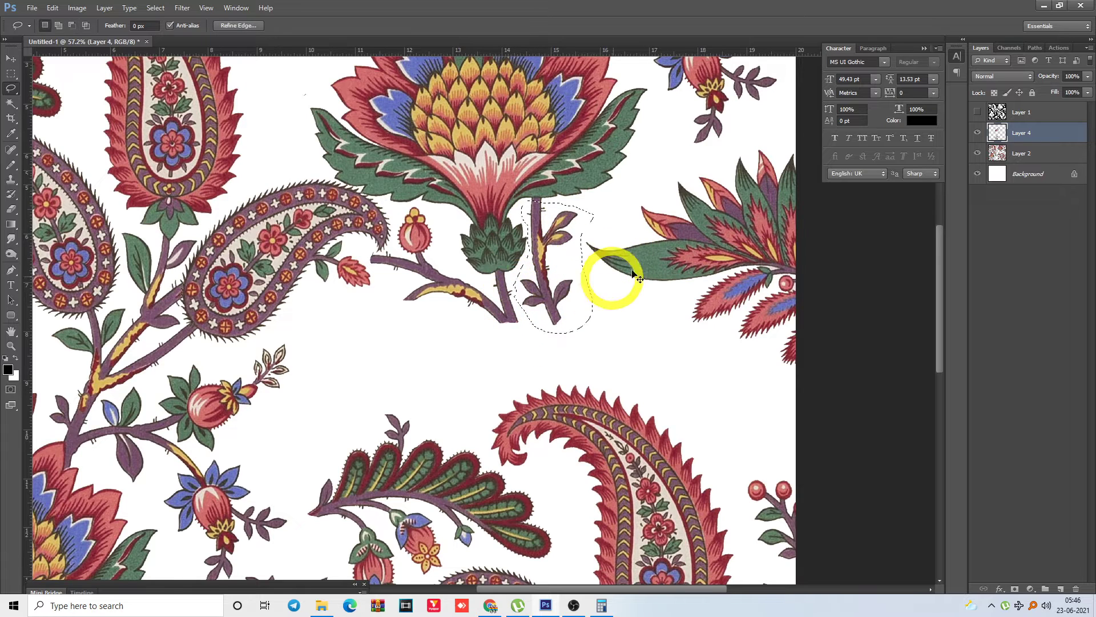
left_click(1012, 153)
key("ctrl+j")
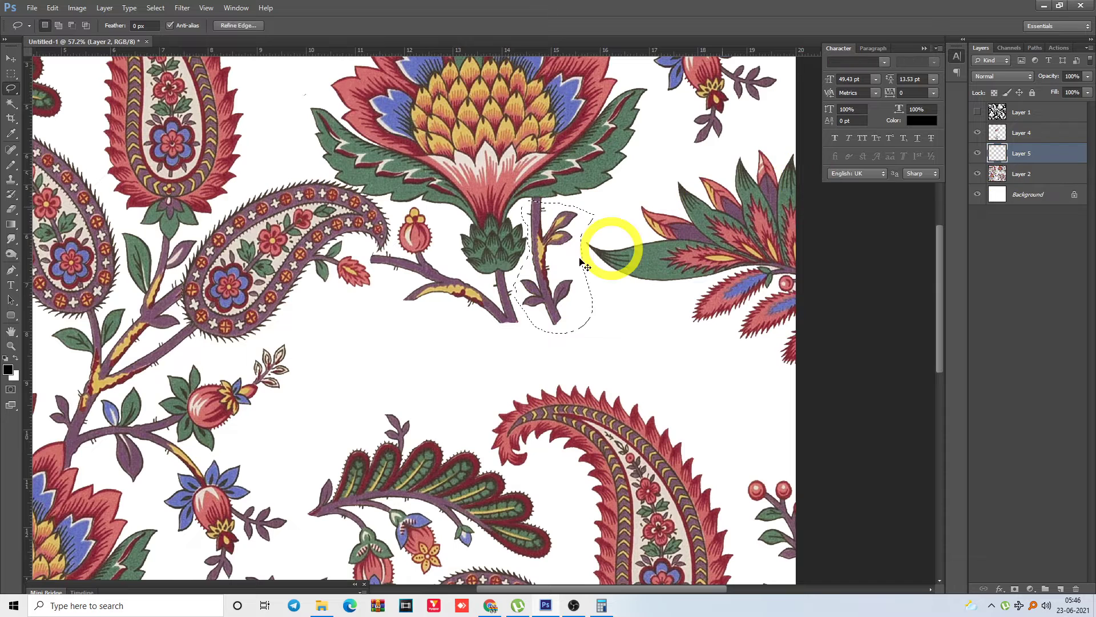
Move the twig copy below the original and rotate it about 23 degrees counterclockwise to extend the stem toward the red paisley
left_click_drag(537, 245, 572, 337)
key("ctrl+t")
left_click_drag(693, 312, 684, 288)
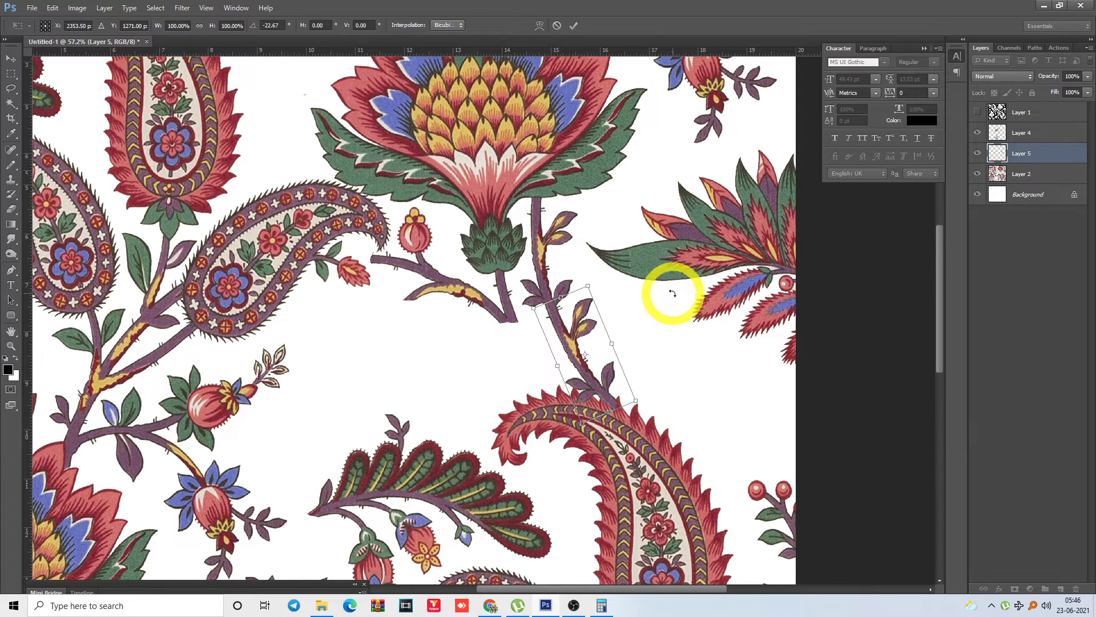
key("Return")
Duplicate the leafy twig beside itself toward the thistle's cut stem, flip the duplicate horizontally and rotate it 90 degrees counterclockwise
key("ctrl+a")
left_click_drag(568, 343, 526, 356)
key("alt+e")
key("a")
key("h")
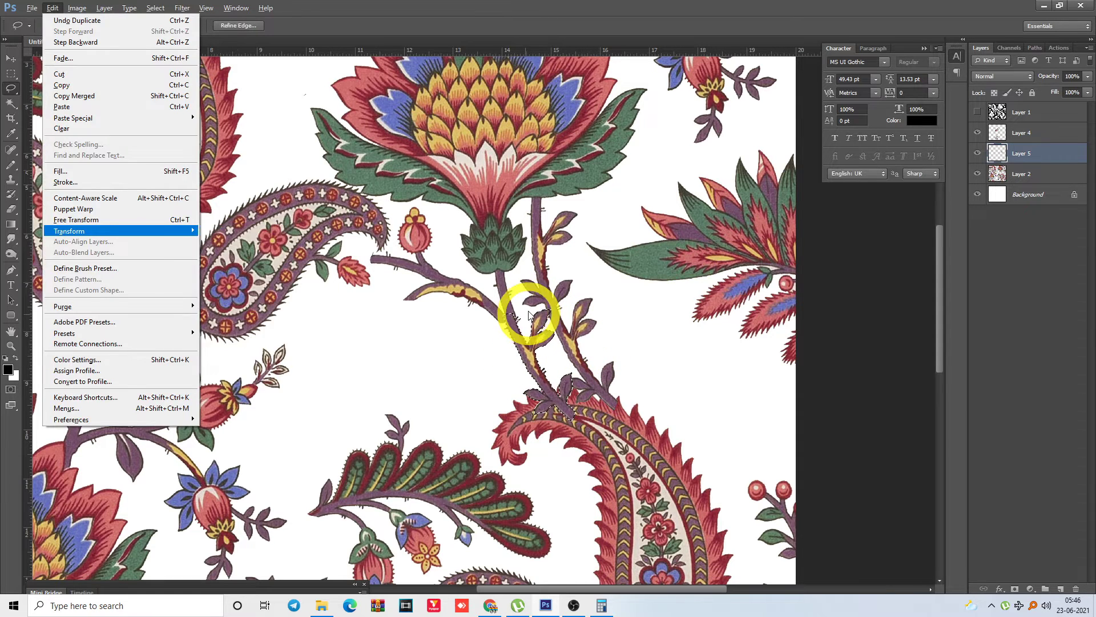
key("alt+e")
key("a")
key("0")
Rotate the flipped twig about 32 degrees clockwise, fit its upper end against the cut branch below the thistle, and deselect
key("ctrl+t")
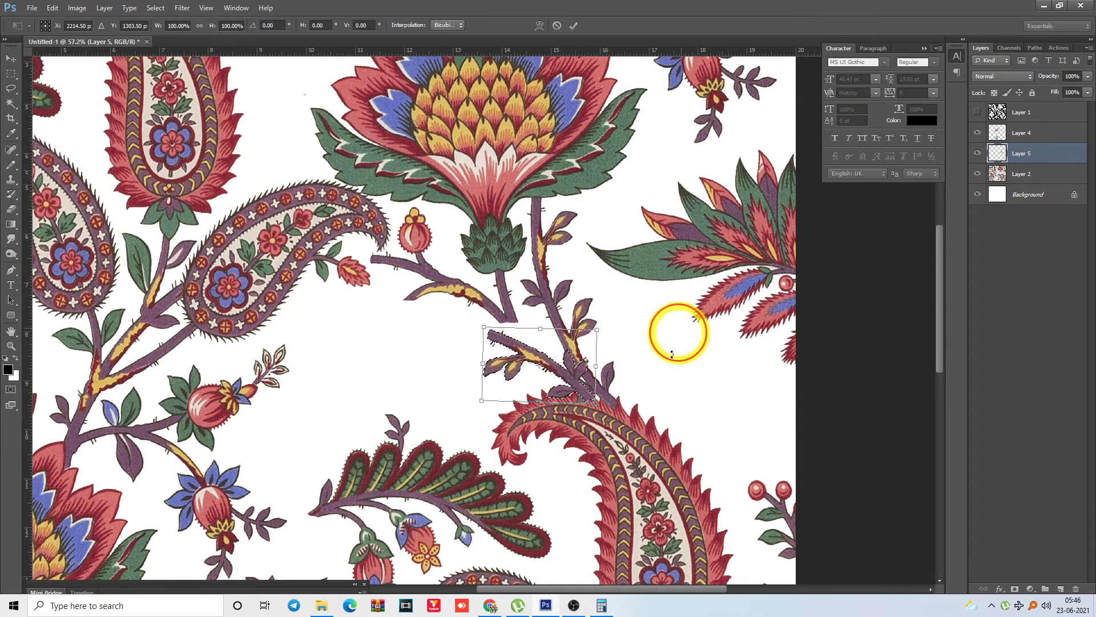
left_click_drag(678, 331, 658, 401)
left_click_drag(535, 361, 531, 365)
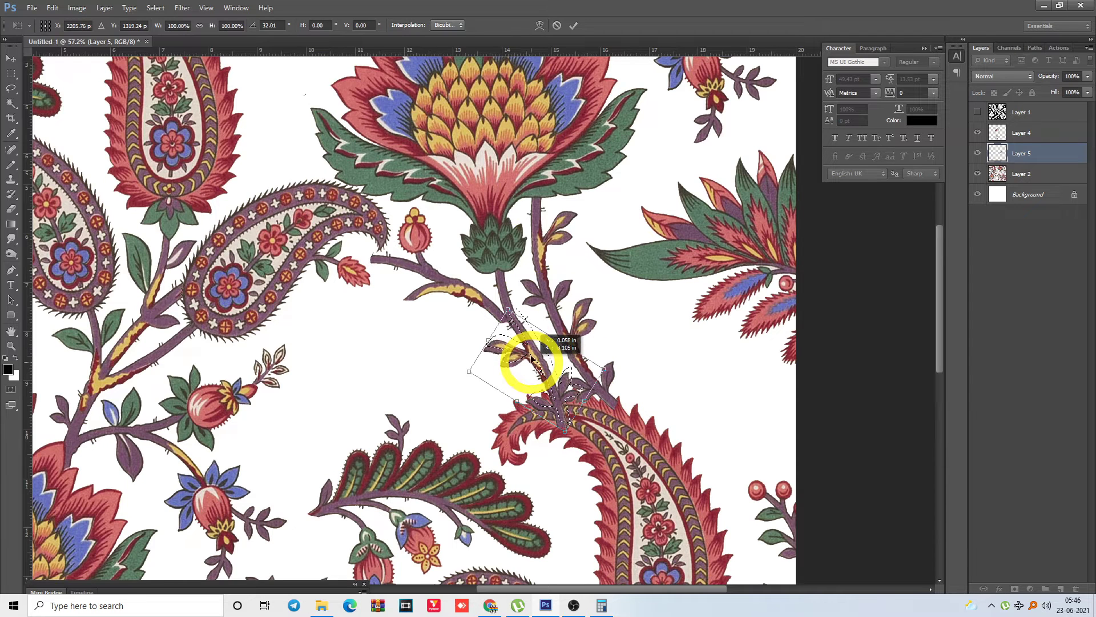
key("Return")
key("l")
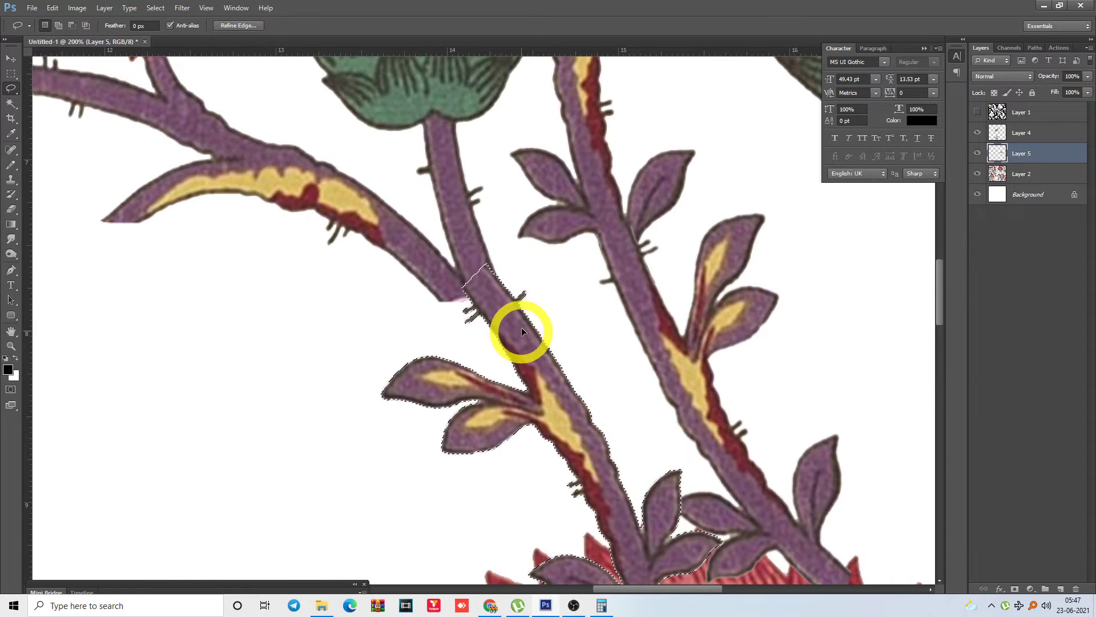
left_click_drag(497, 322, 487, 288)
left_click(508, 275)
key("ctrl+minus")
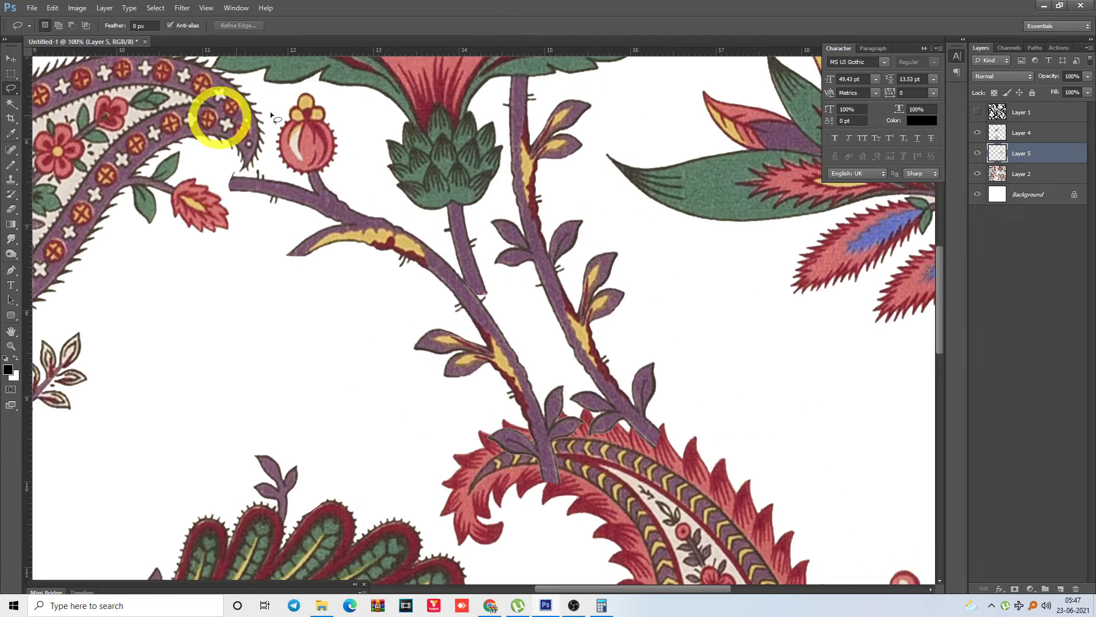
On Layer 2, clone-stamp the thistle's cut stem downward so it runs into the added twig
left_click(1010, 173)
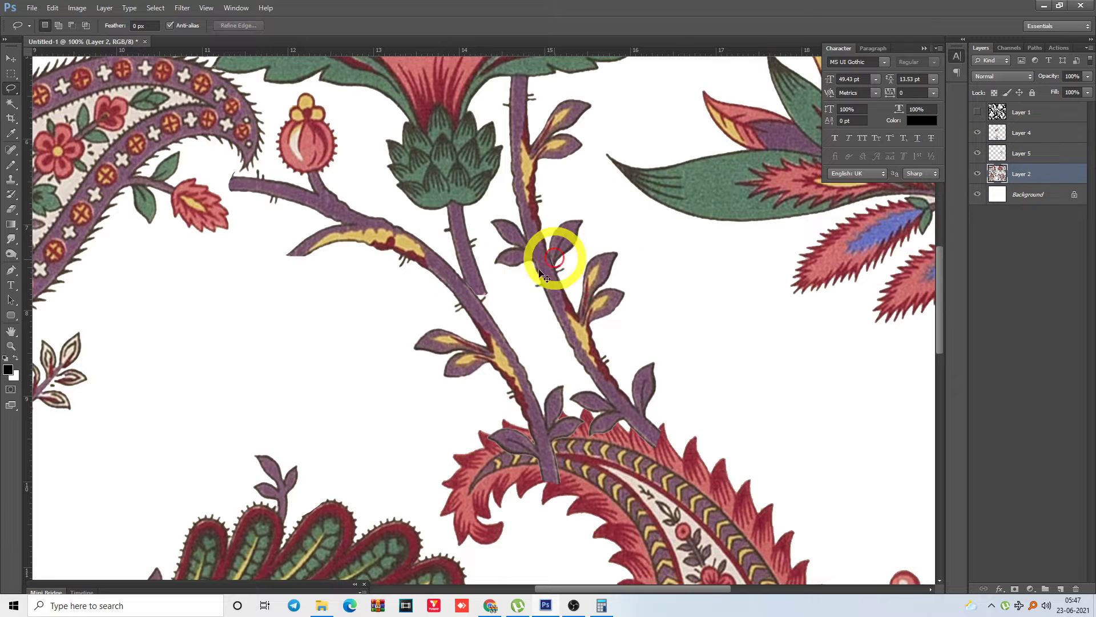
left_click_drag(419, 269, 542, 339)
key("s")
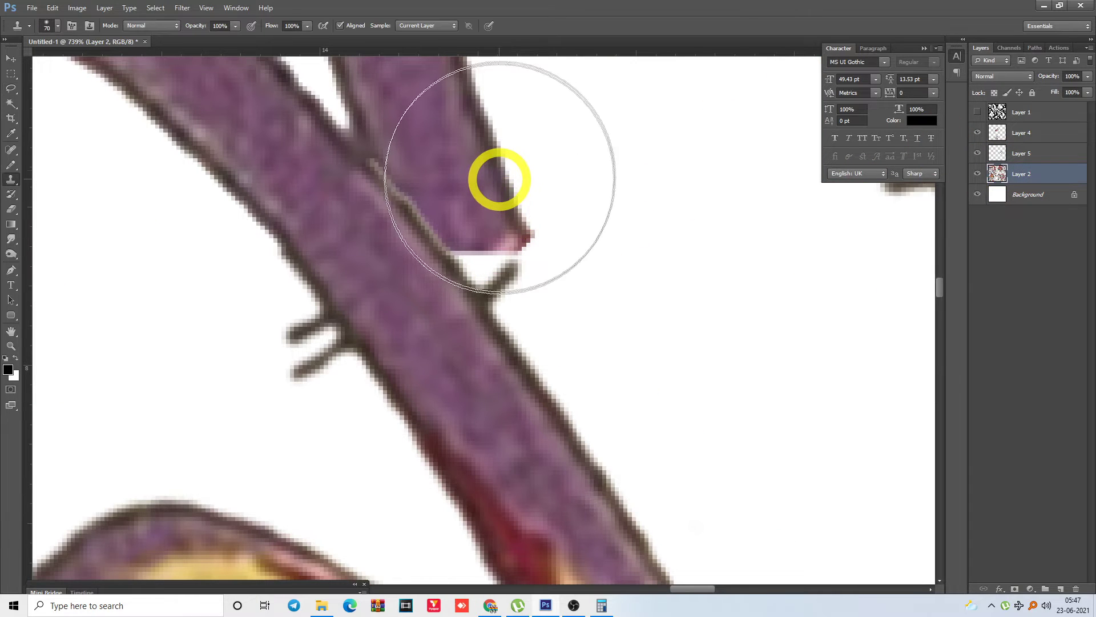
key("ctrl+minus")
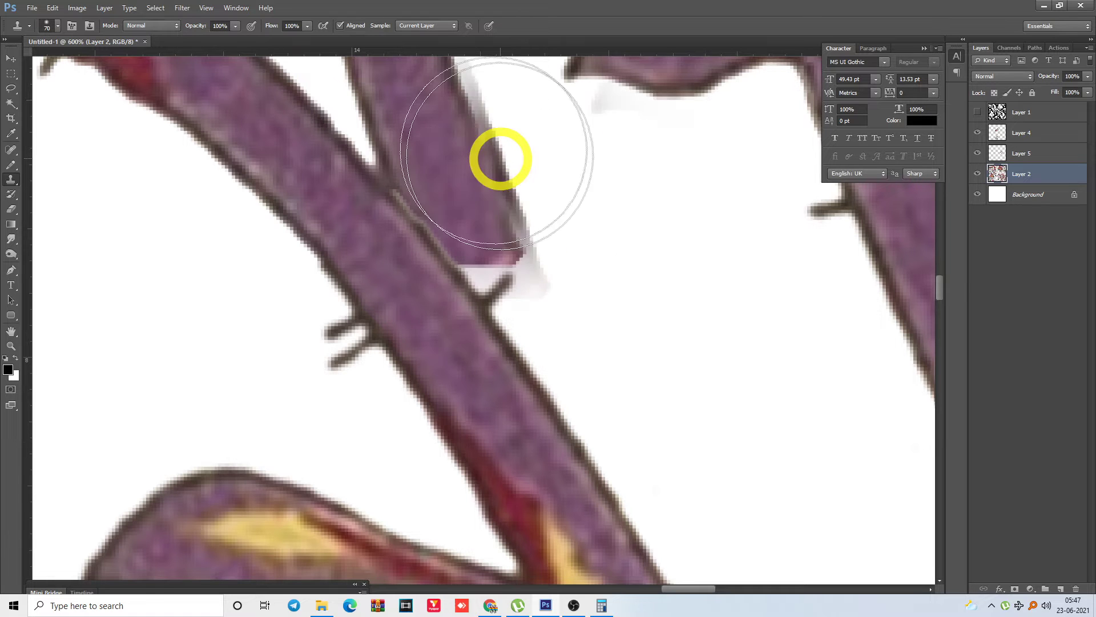
mouse_move(477, 133)
left_mouse_down()
mouse_move(541, 295)
mouse_move(537, 340)
mouse_move(535, 329)
mouse_move(588, 461)
mouse_move(556, 438)
left_mouse_up()
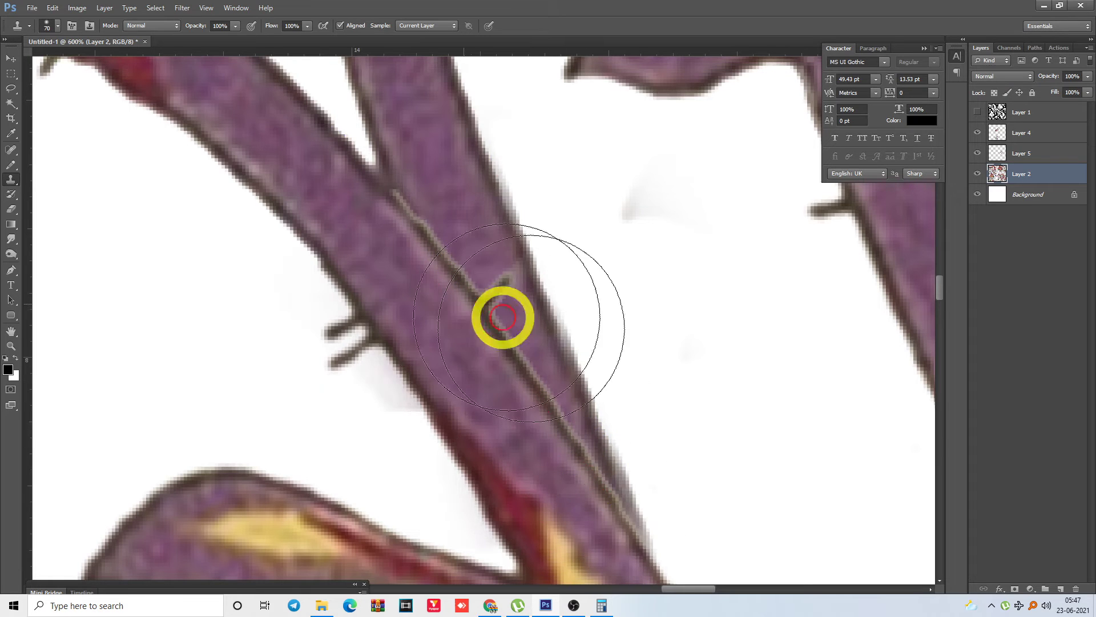
Select the curled upper part of the red paisley on Layer 2 with the lasso, subtracting the surrounding white with the Magic Wand
key("ctrl+minus")
key("ctrl+minus")
key("ctrl+minus")
key("ctrl+minus")
key("ctrl+minus")
key("ctrl+minus")
key("ctrl+minus")
key("ctrl+minus")
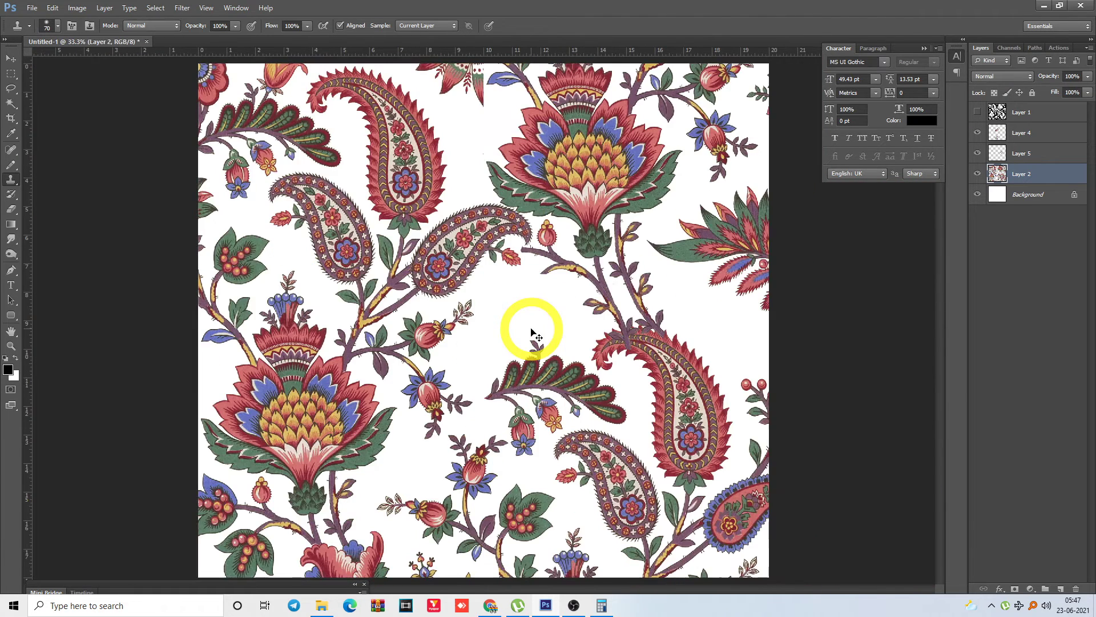
left_click_drag(612, 282, 673, 313)
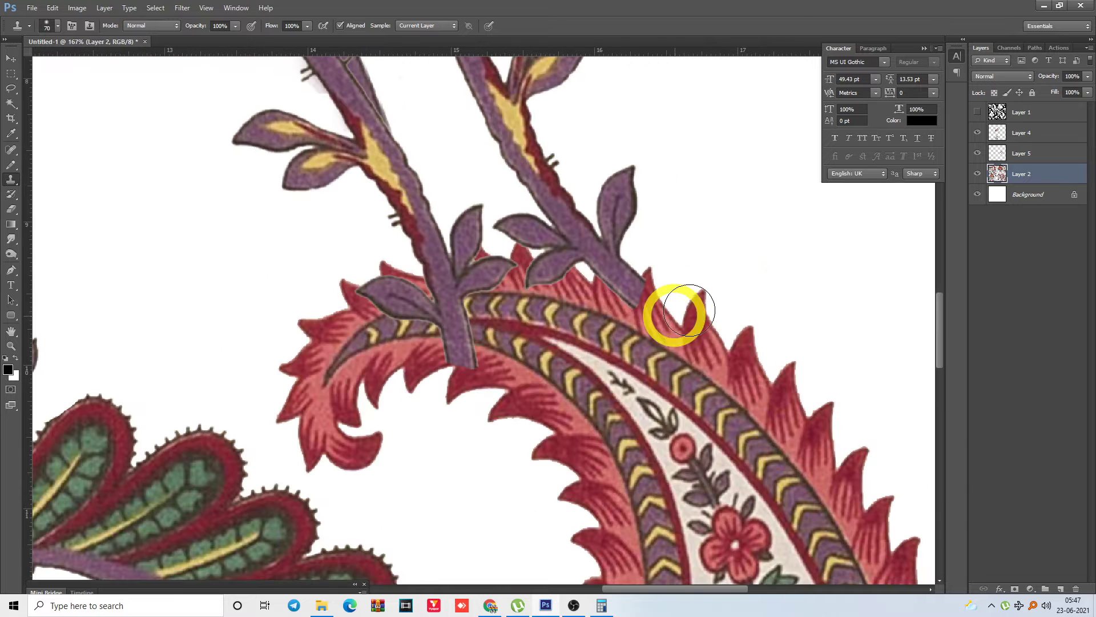
key("ctrl+minus")
key("l")
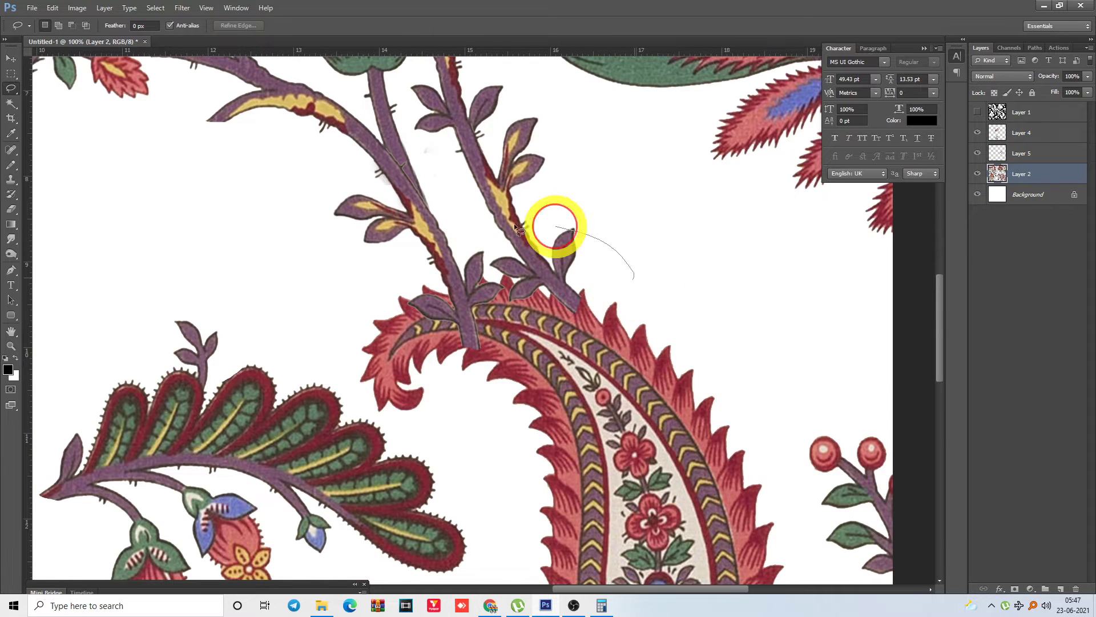
mouse_move(516, 227)
left_mouse_down()
mouse_move(355, 350)
mouse_move(791, 305)
left_mouse_up()
key("w")
left_click(652, 292, "alt")
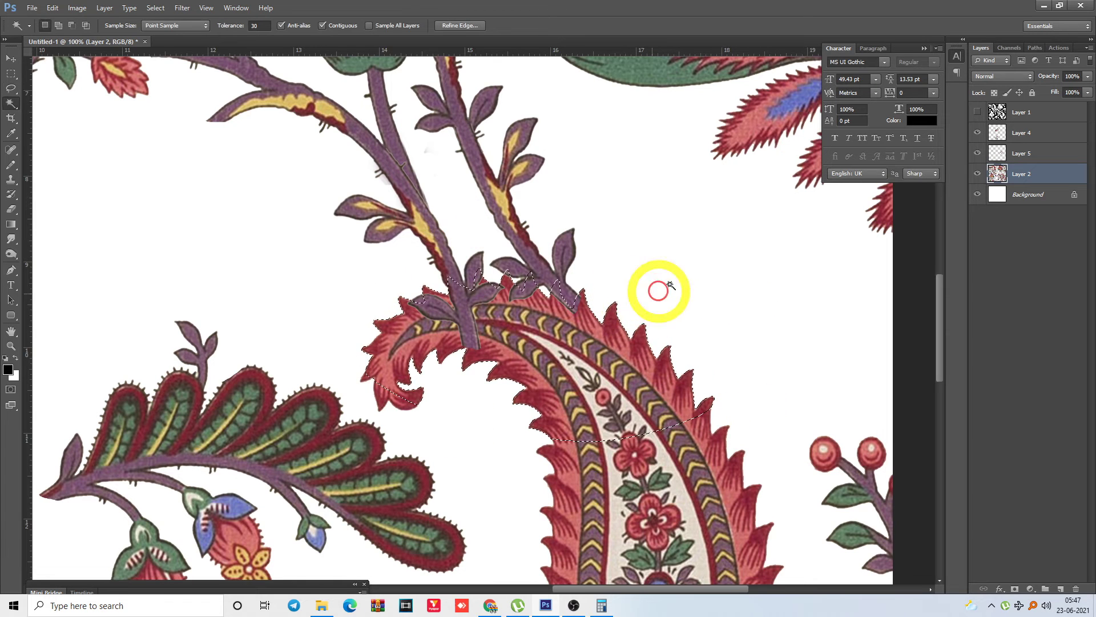
Delete the twig ends overlapping the paisley from Layer 5 and deselect
left_click(978, 133)
left_click(1002, 132)
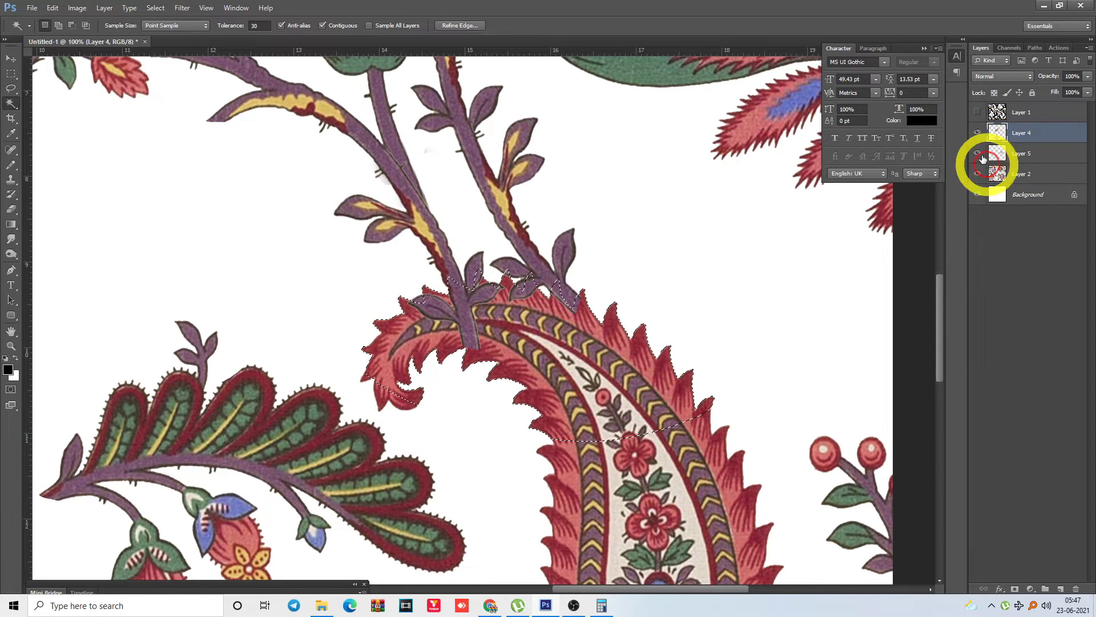
left_click(997, 153)
left_click(978, 153)
key("Delete")
key("l")
key("ctrl+d")
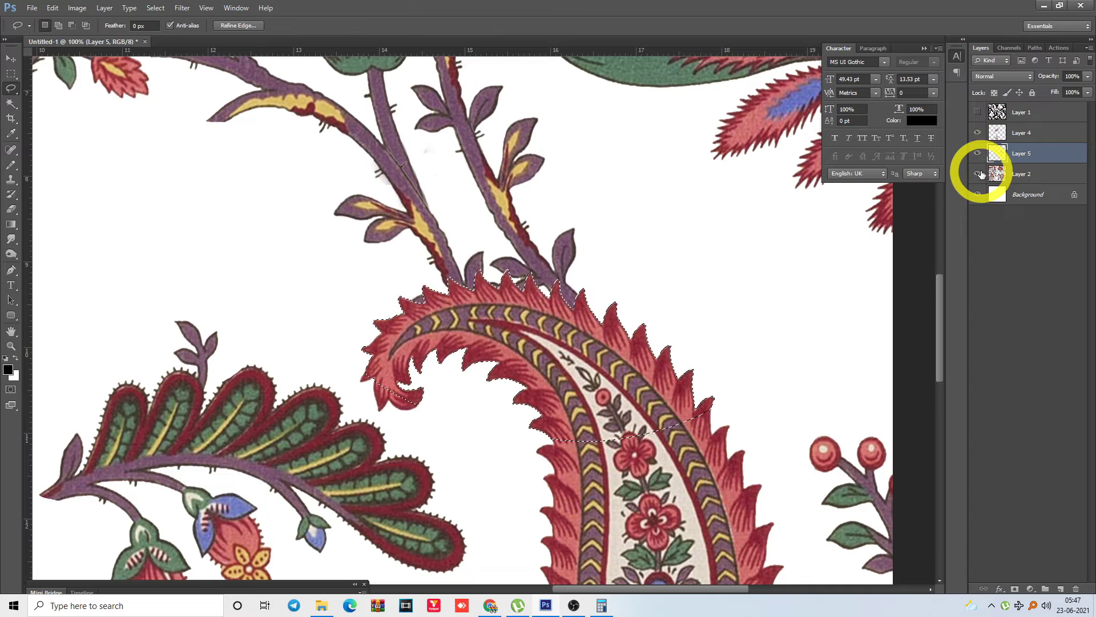
Merge Layer 4 into Layer 5 and toggle the merged layer's visibility to compare the added motifs over the whole repeat
key("ctrl+minus")
key("ctrl+minus")
key("ctrl+minus")
key("ctrl+minus")
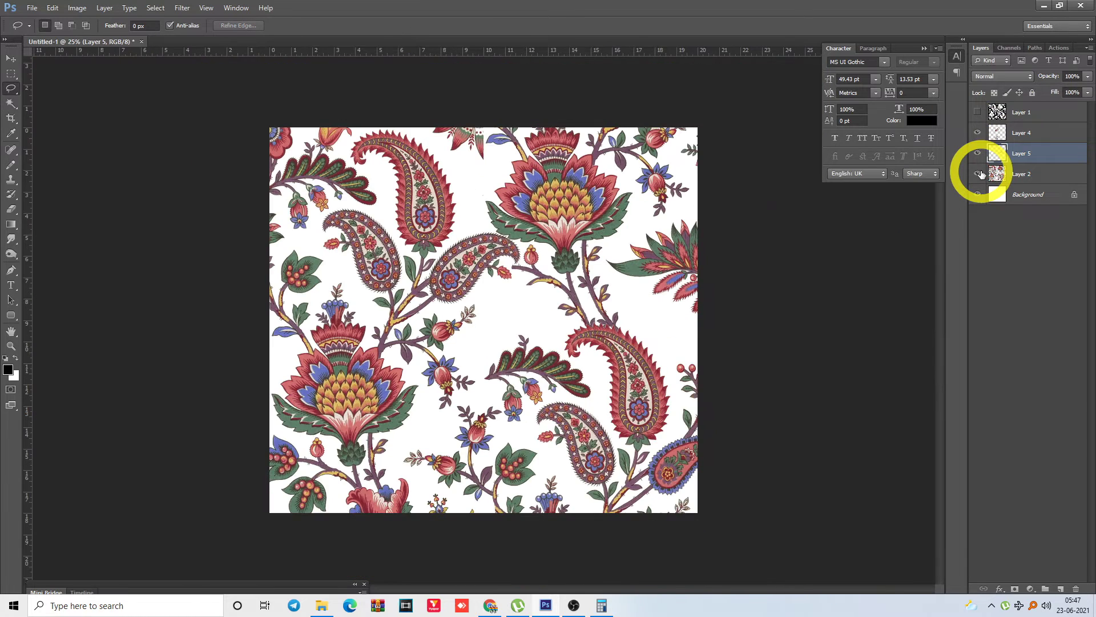
left_click(1016, 131)
key("ctrl+e")
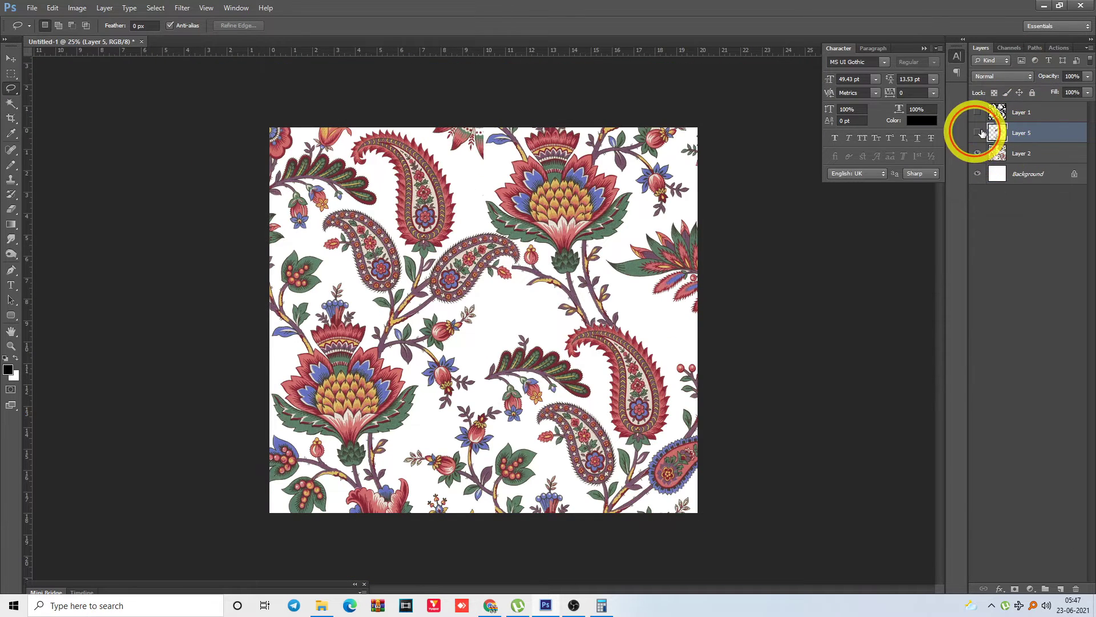
left_click(978, 134)
left_click(979, 132)
left_click(978, 132)
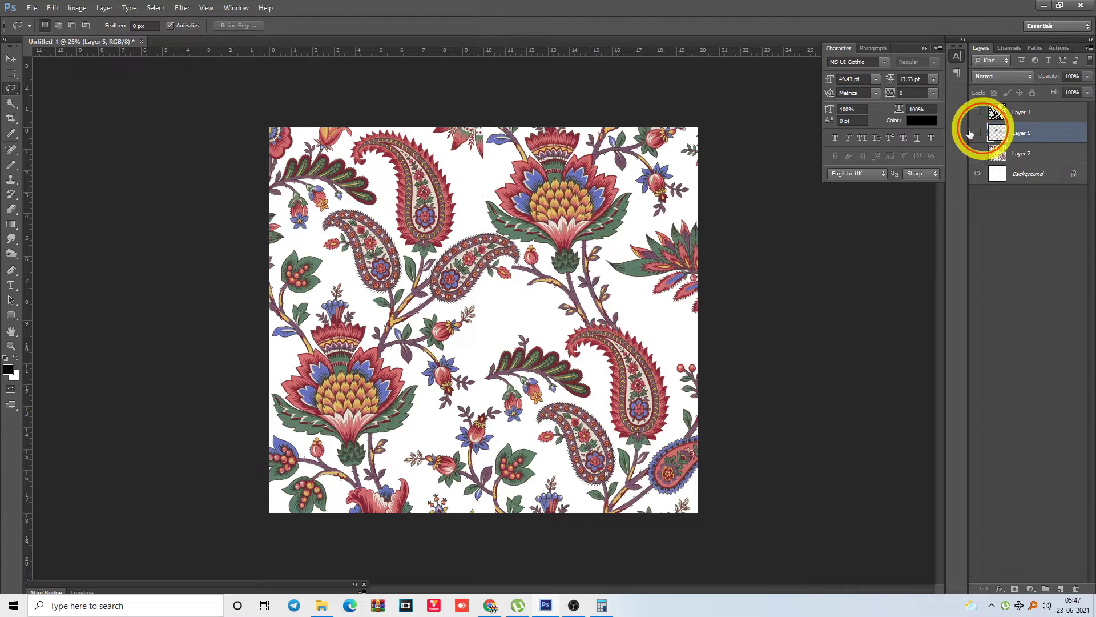
left_click(979, 132)
left_click(978, 133)
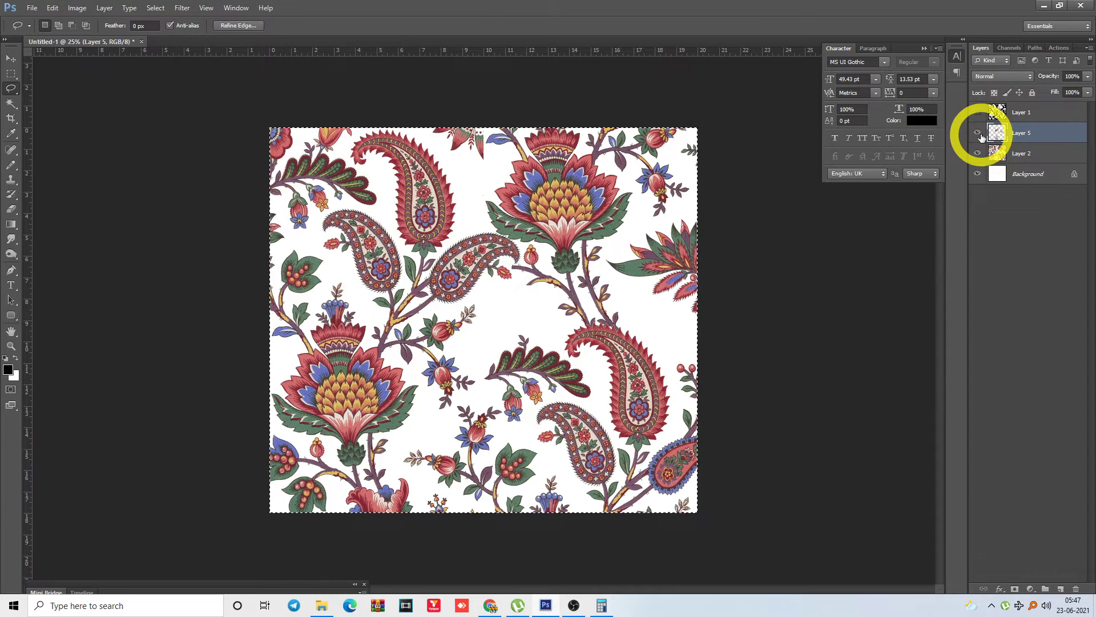
Outline the remaining empty gaps in the repeat with the lasso to review them, and deselect
left_click_drag(424, 192, 494, 147)
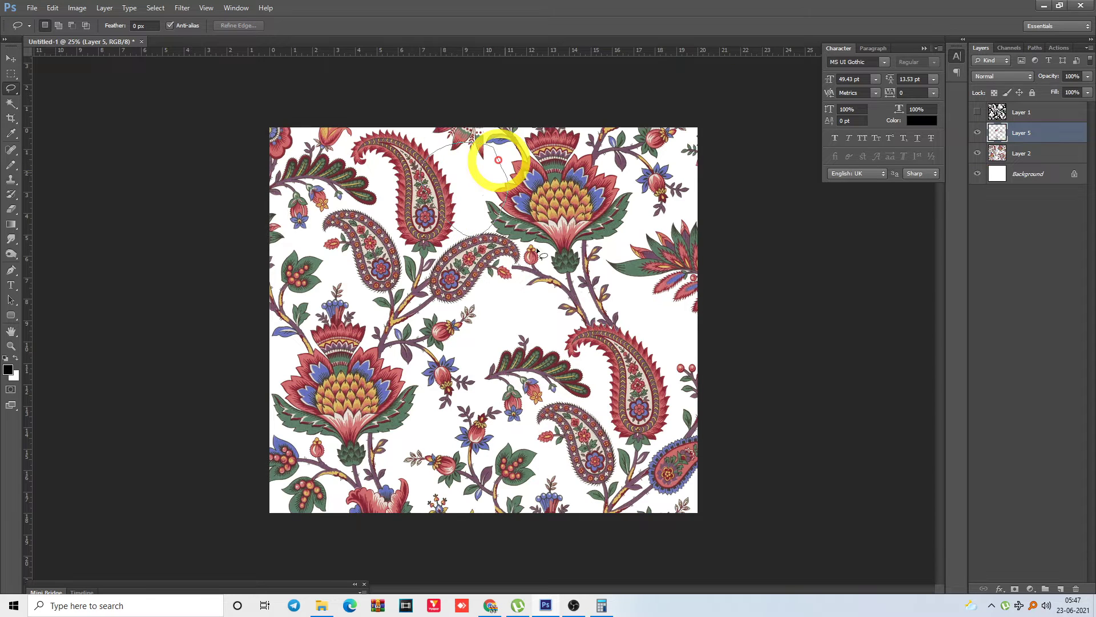
mouse_move(518, 282)
left_mouse_down()
mouse_move(481, 297)
mouse_move(511, 282)
left_mouse_up()
mouse_move(666, 293)
left_mouse_down()
mouse_move(637, 279)
mouse_move(670, 306)
left_mouse_up()
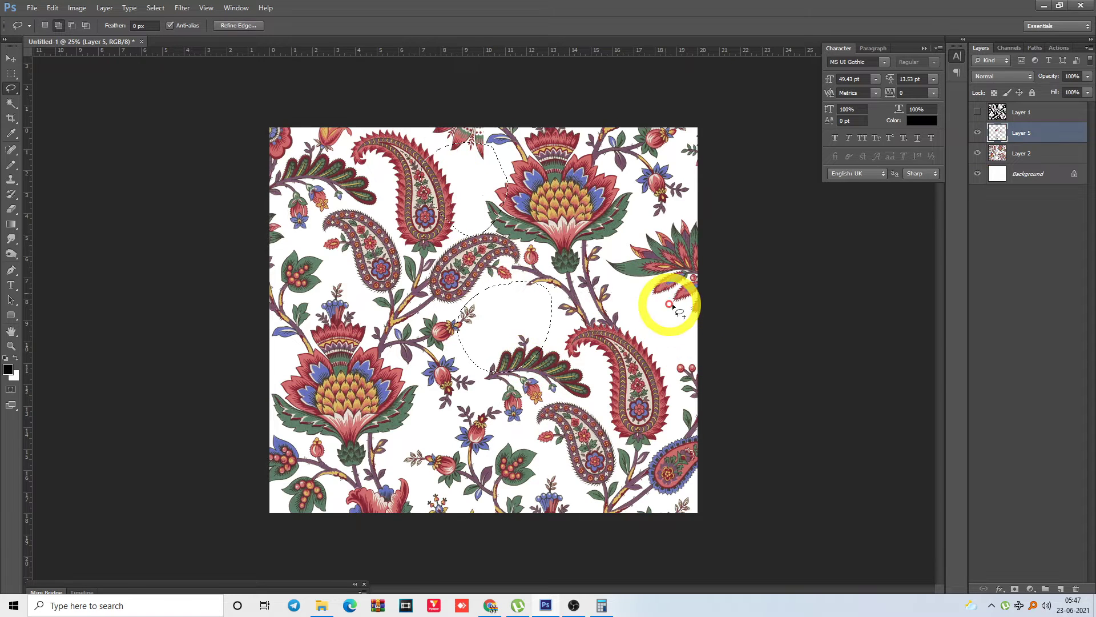
mouse_move(451, 443)
left_mouse_down()
mouse_move(428, 391)
mouse_move(460, 419)
left_mouse_up()
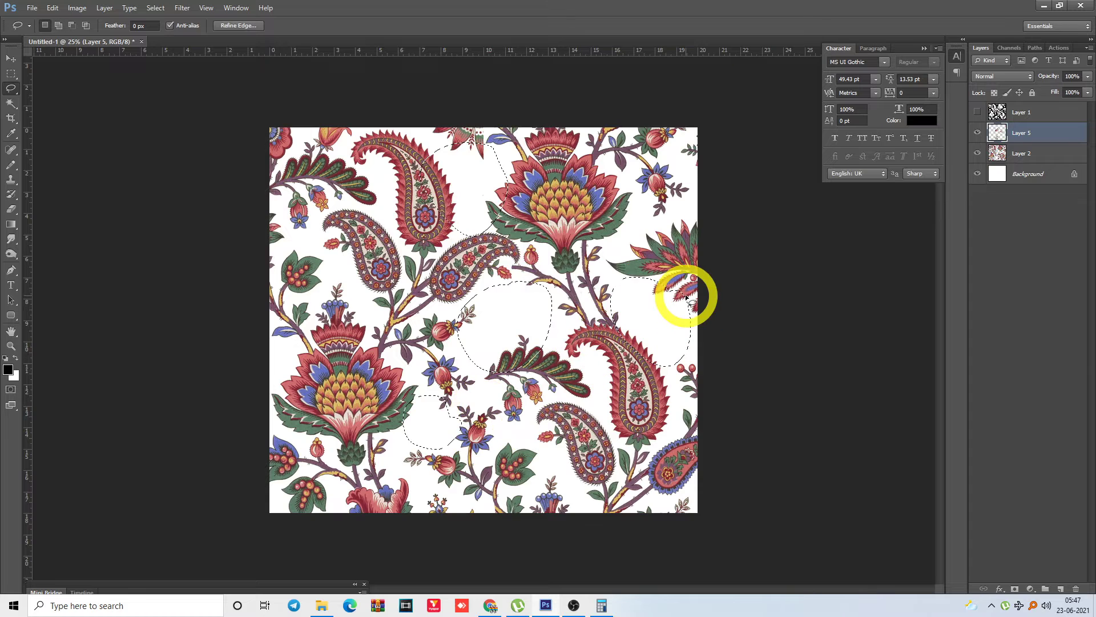
key("ctrl+d")
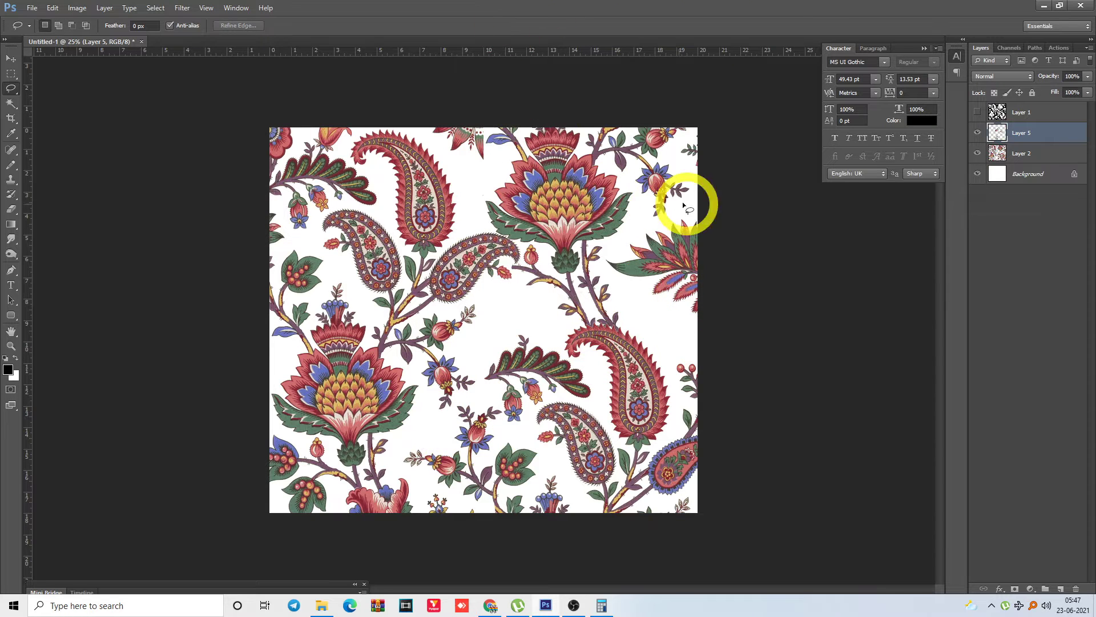
Lasso the hanging blue-petalled bud beside the upper thistle flower and copy it from Layer 2 onto a new layer
left_click_drag(519, 127, 761, 384)
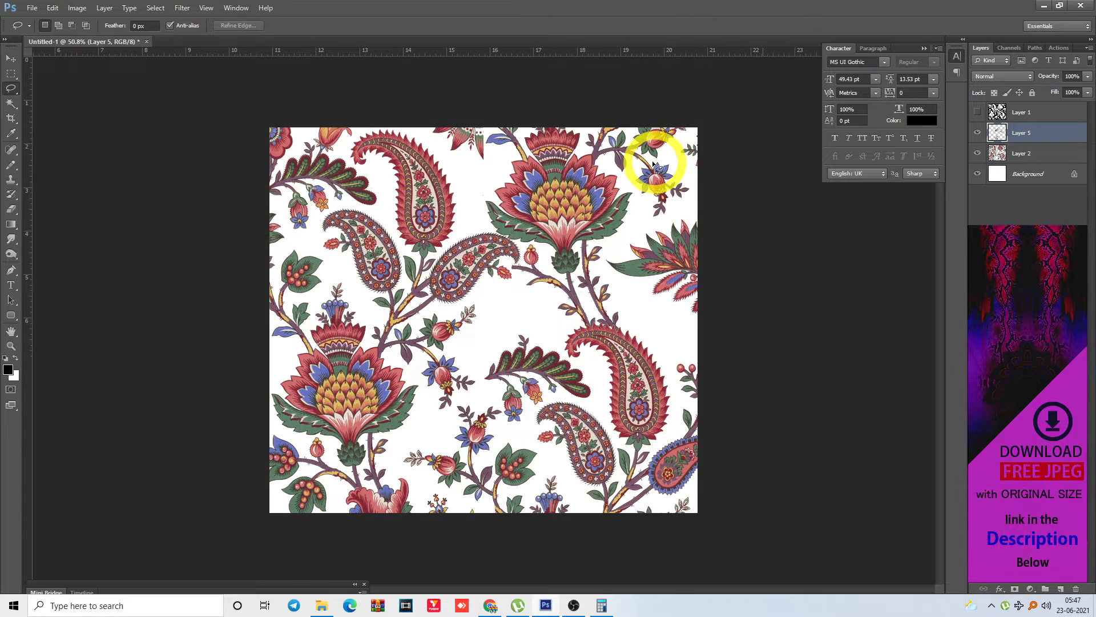
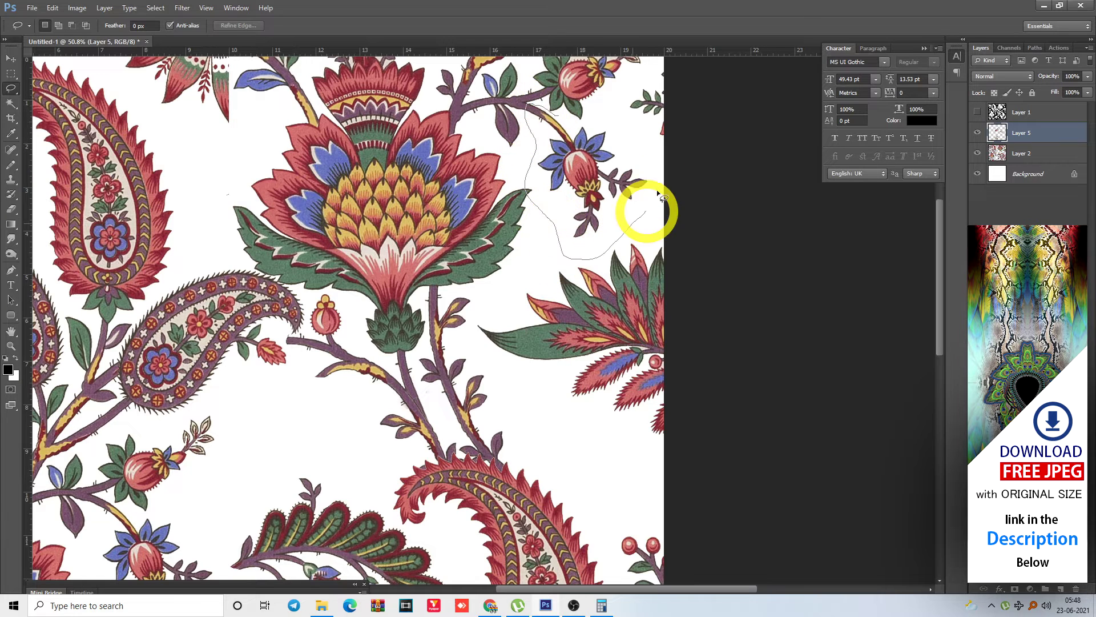
mouse_move(582, 125)
left_mouse_down()
mouse_move(590, 225)
mouse_move(577, 310)
mouse_move(644, 230)
left_mouse_up()
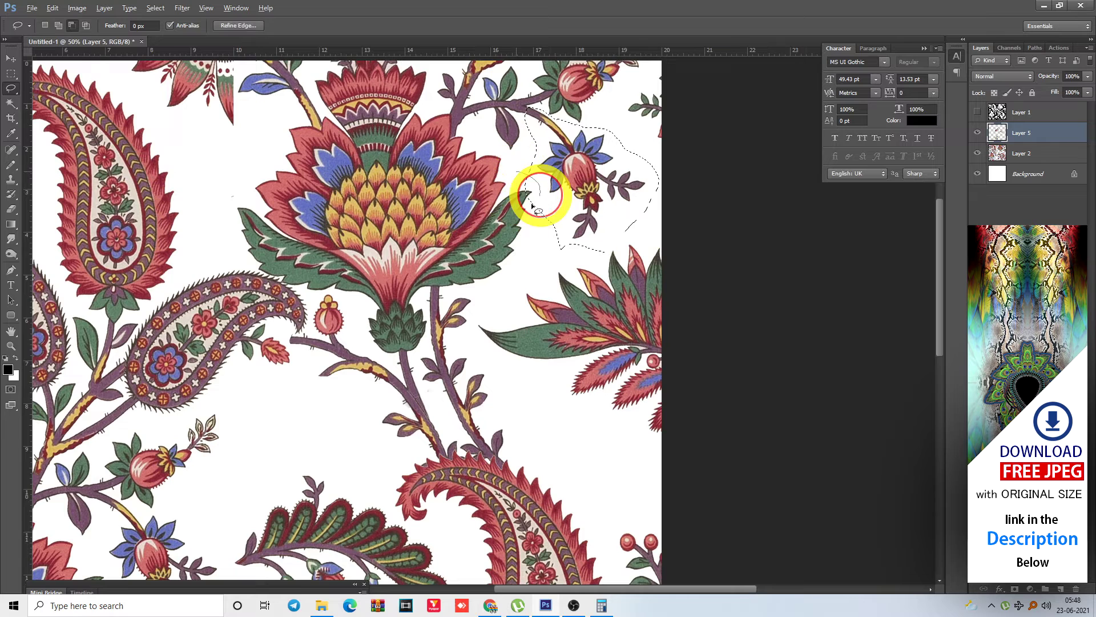
left_click_drag(532, 206, 509, 188)
scroll(509, 188, "down", 2)
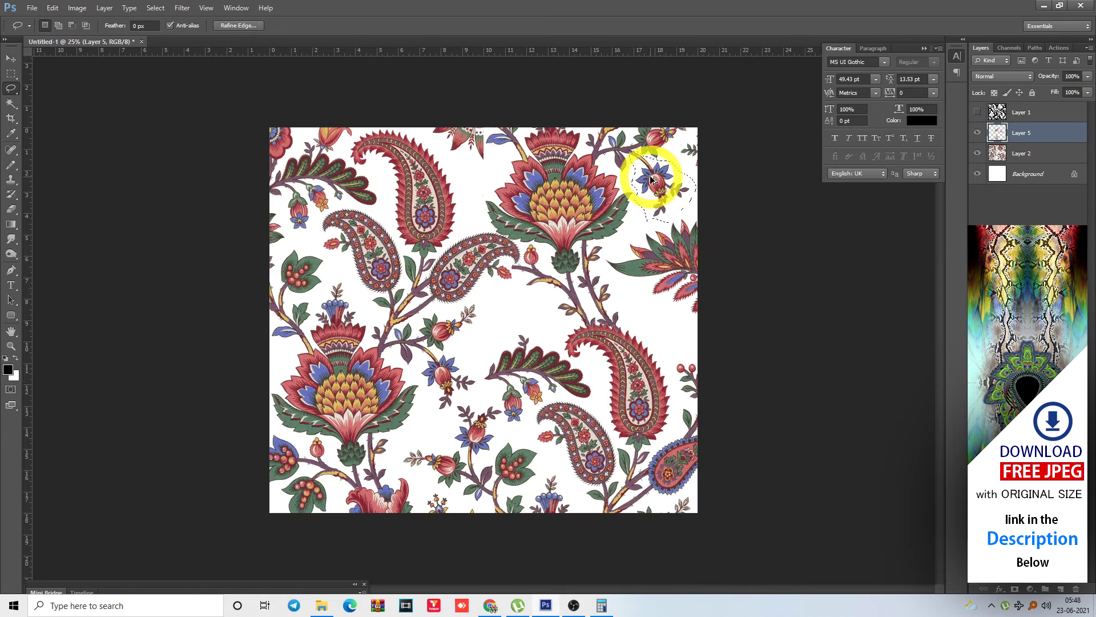
key("ctrl+j")
key("Return")
left_click(998, 150)
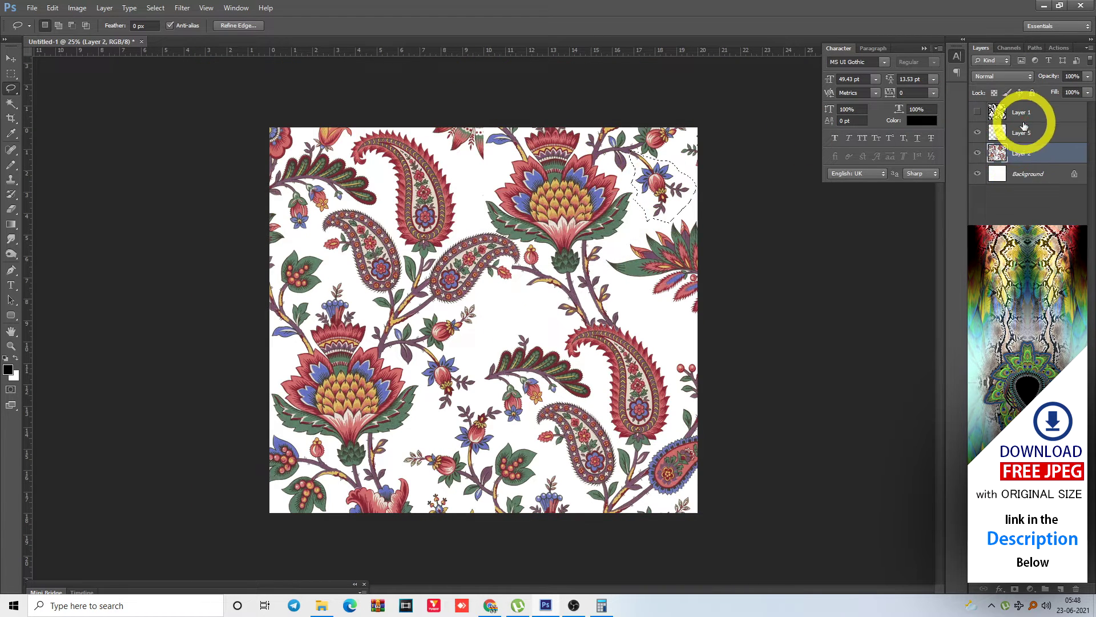
key("ctrl+j")
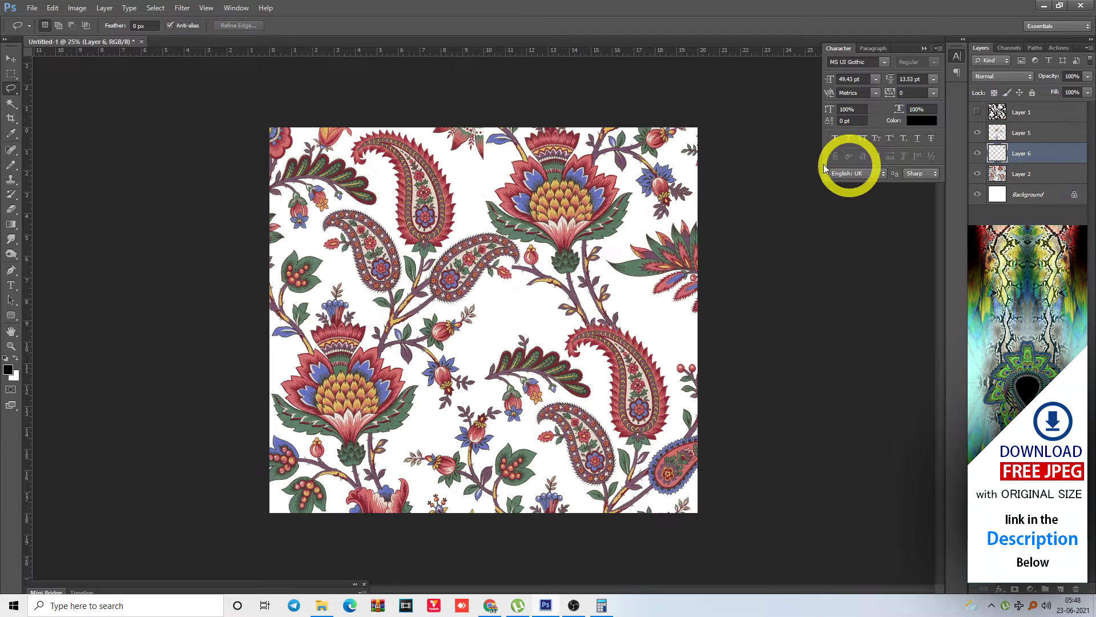
Flip the bud copy horizontally and move it into the gap between the upper red paisley and the thistle flower
key("alt+e")
key("a")
key("h")
mouse_move(603, 206)
left_mouse_down()
mouse_move(646, 192)
mouse_move(507, 208)
mouse_move(486, 189)
left_mouse_up()
key("ctrl+d")
key("alt+e")
key("a")
key("h")
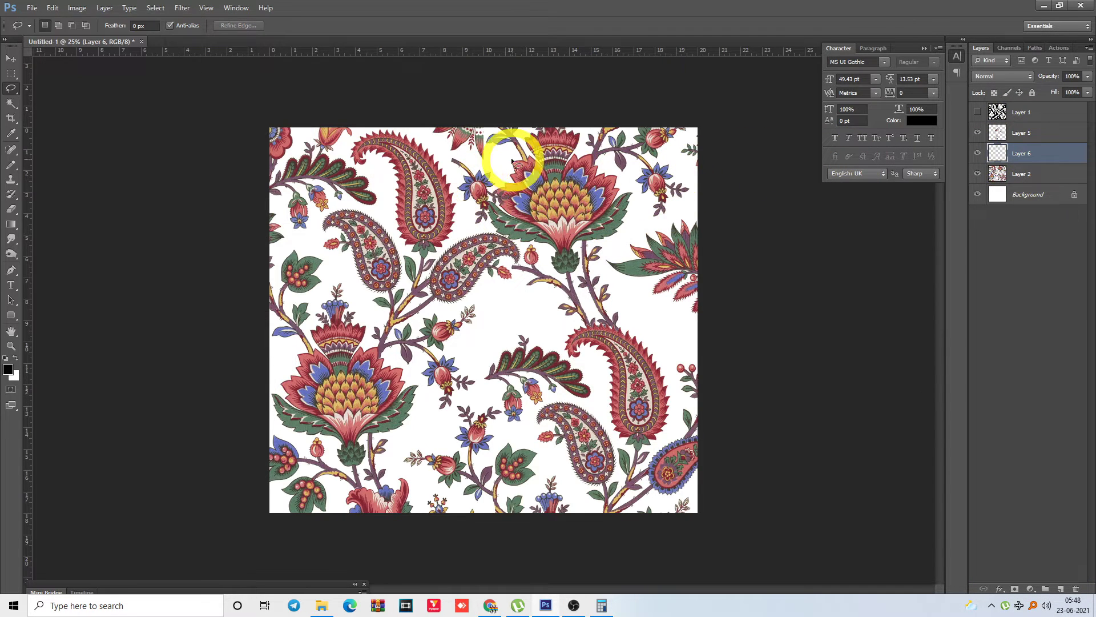
Rotate the bud copy about 60 degrees clockwise and reposition it so its stem meets the thistle flower's petals
key("ctrl+space")
left_click_drag(417, 126, 554, 235)
key("ctrl+t")
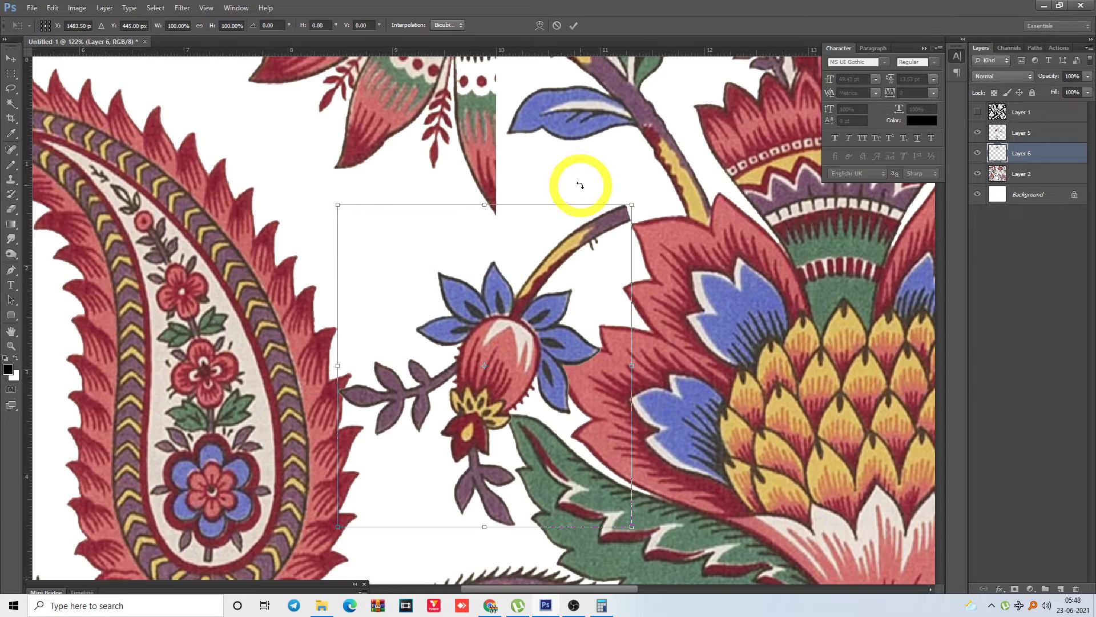
key("Return")
key("l")
key("ctrl+1")
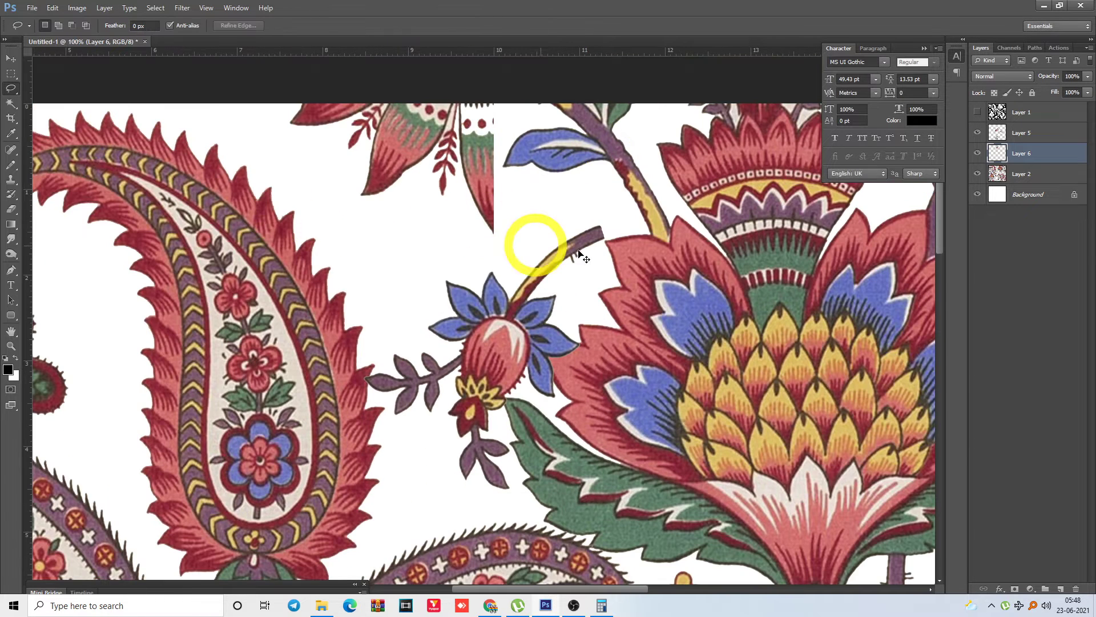
key("ctrl+t")
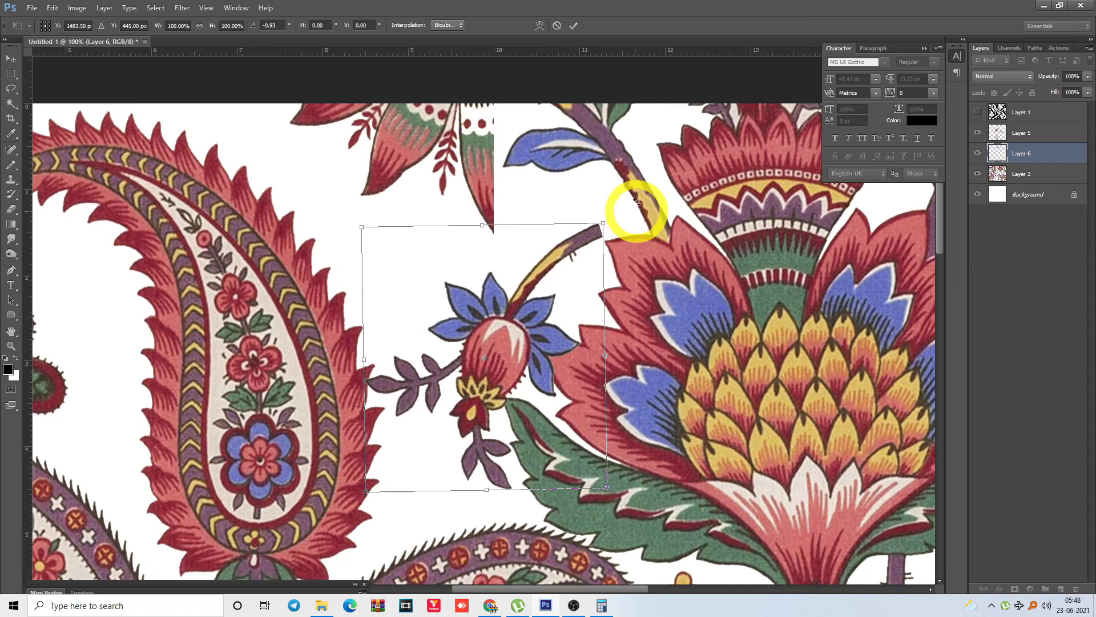
left_click_drag(633, 213, 640, 396)
left_click_drag(528, 316, 500, 261)
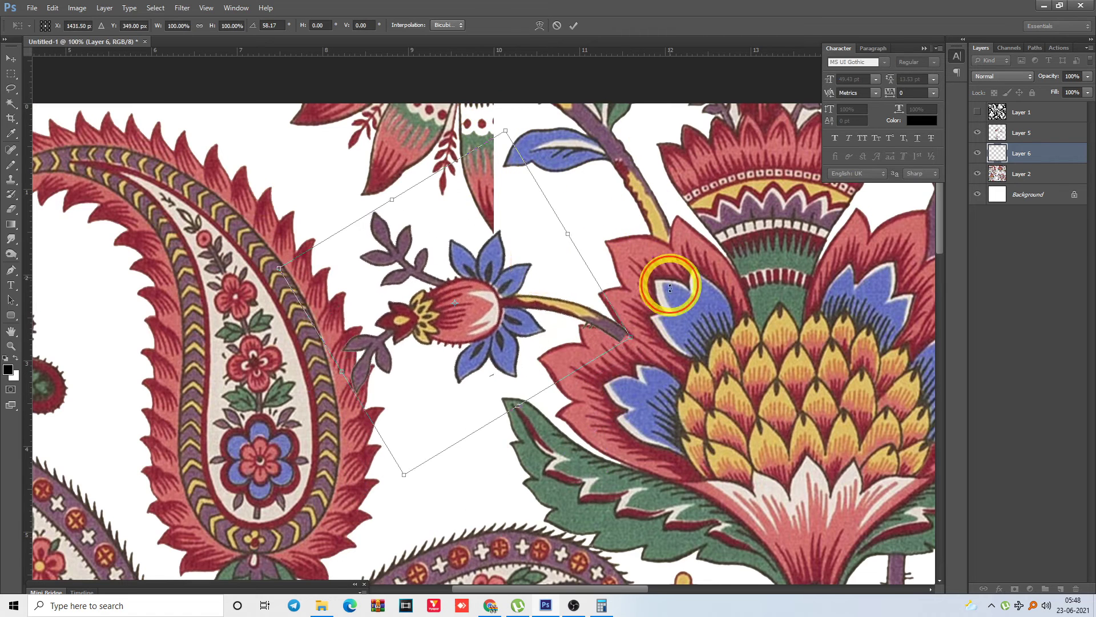
left_click_drag(669, 286, 683, 296)
left_click_drag(506, 312, 538, 313)
key("Return")
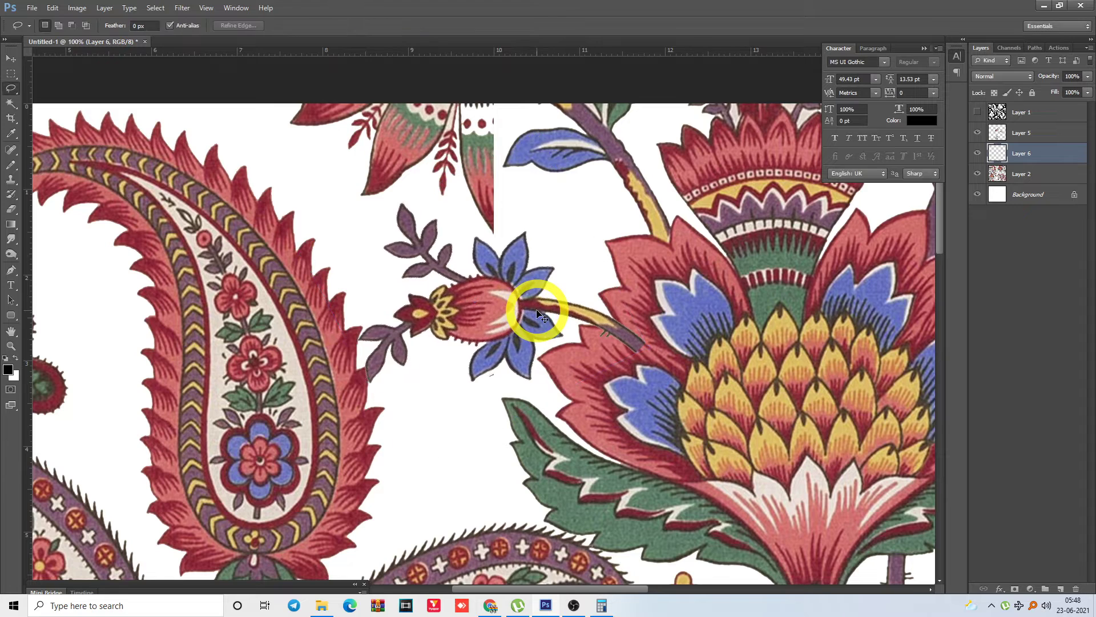
Try to trim the end of the bud copy's stem where it overlaps the thistle flower by deleting a lassoed area
key("ctrl+minus")
key("ctrl+minus")
left_click_drag(473, 279, 656, 387)
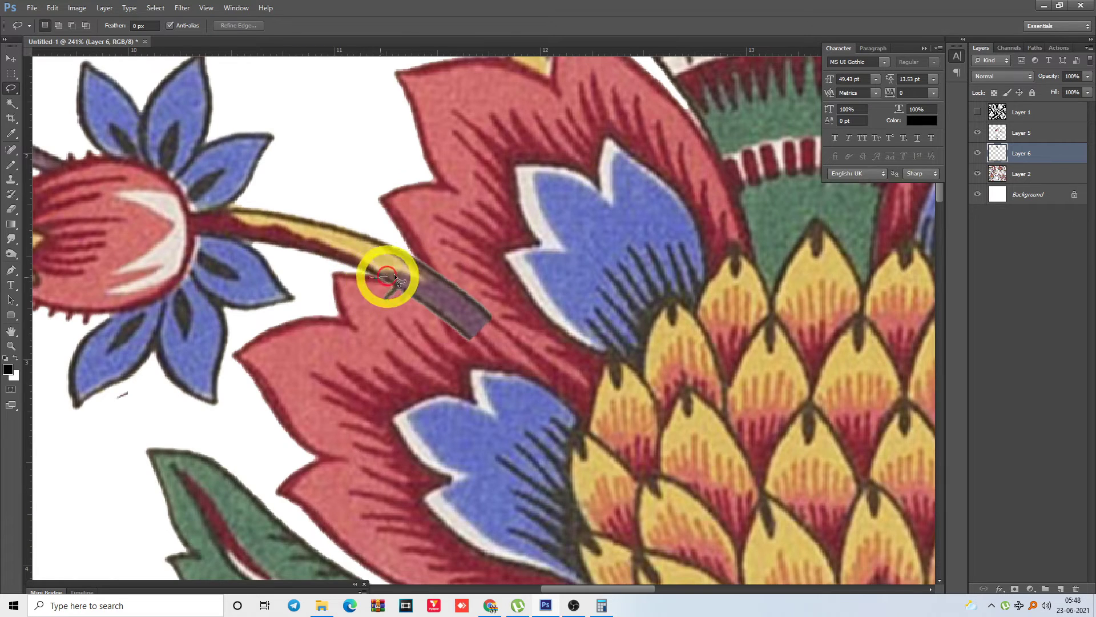
mouse_move(459, 270)
left_mouse_down()
mouse_move(507, 359)
mouse_move(379, 351)
left_mouse_up()
key("Delete")
key("ctrl+d")
key("ctrl+1")
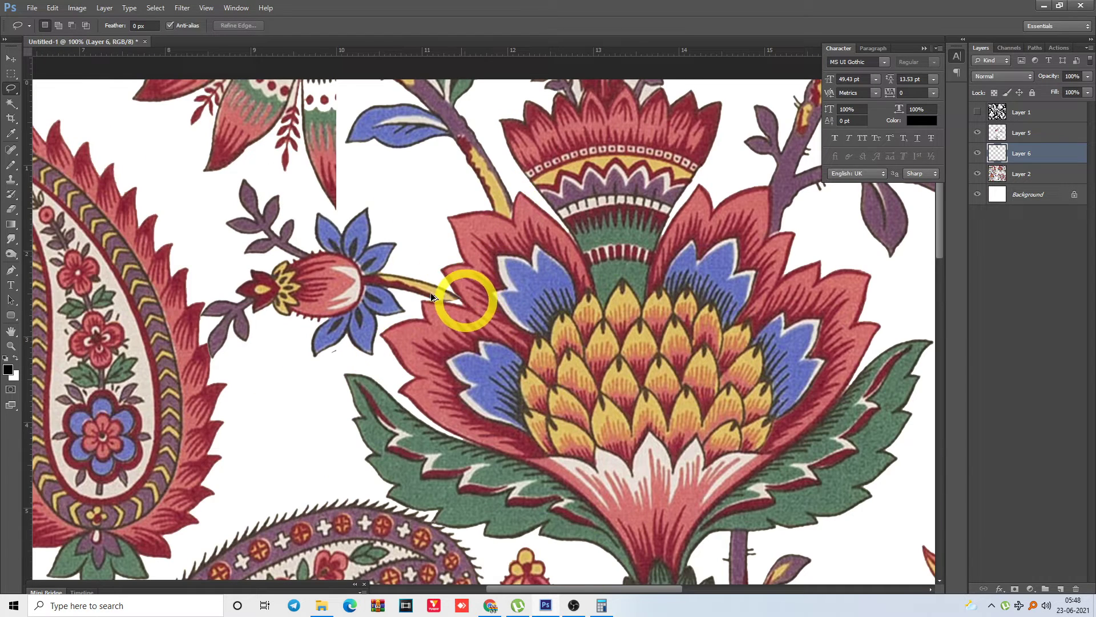
key("ctrl+d")
Select the thistle flower's outer petals on Layer 2 and delete the overlapping stem end from Layer 6, following the petal outline
left_click(1005, 181)
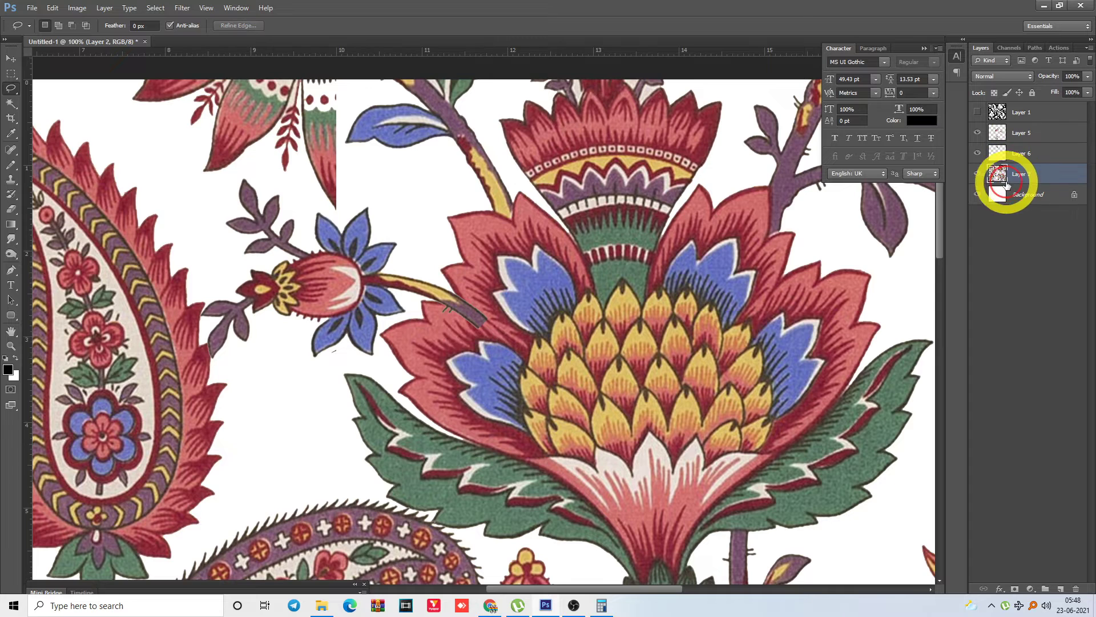
mouse_move(482, 260)
left_mouse_down()
mouse_move(421, 247)
mouse_move(407, 346)
left_mouse_up()
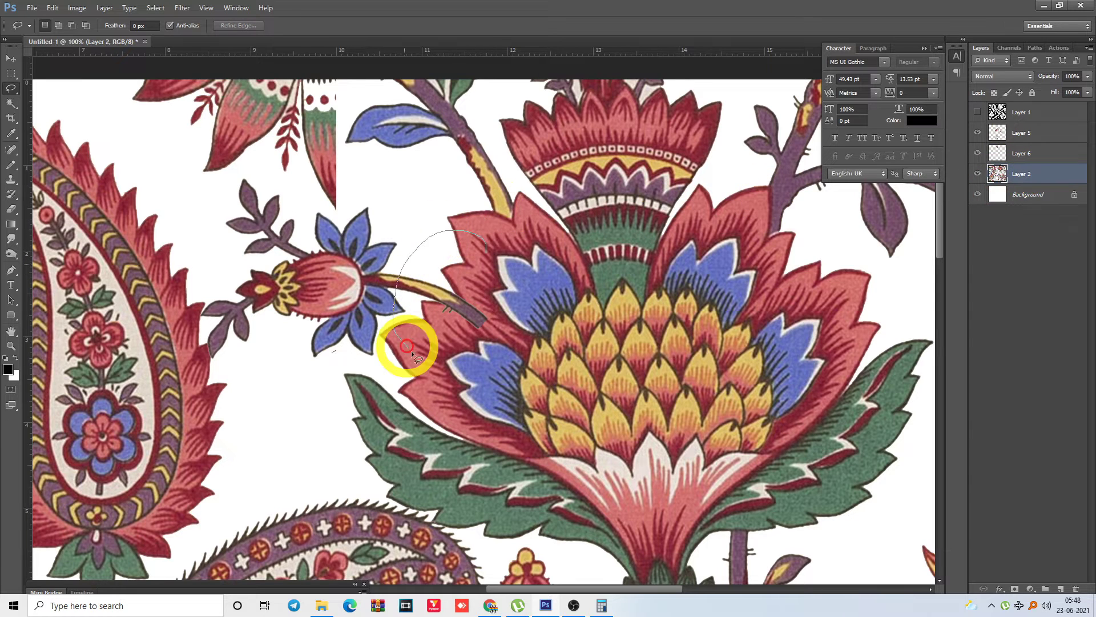
key("w")
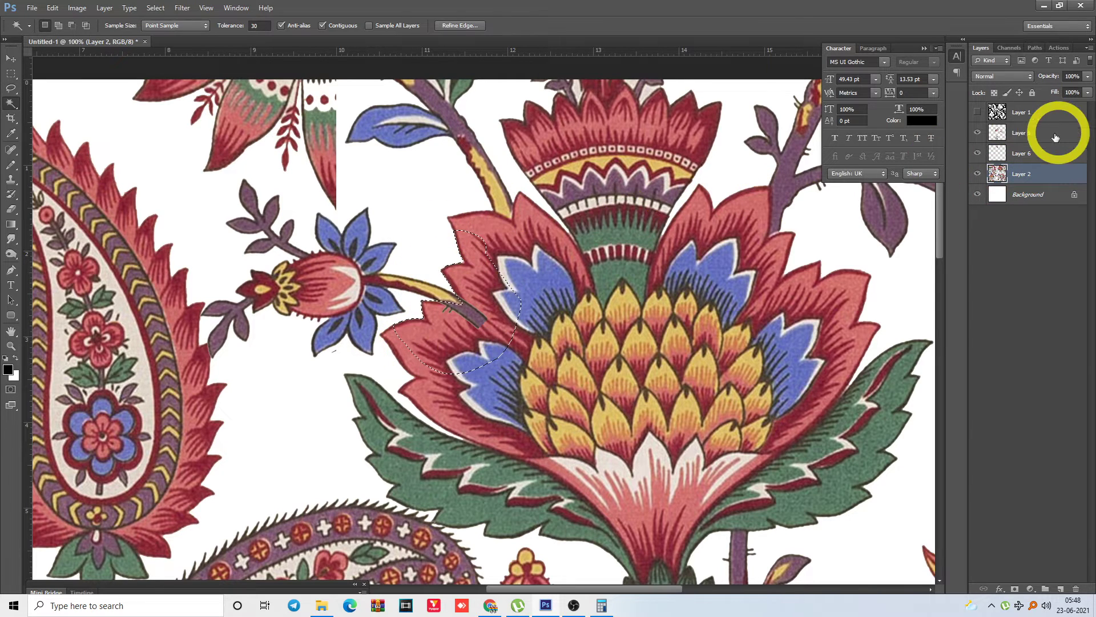
left_click(1020, 159)
key("l")
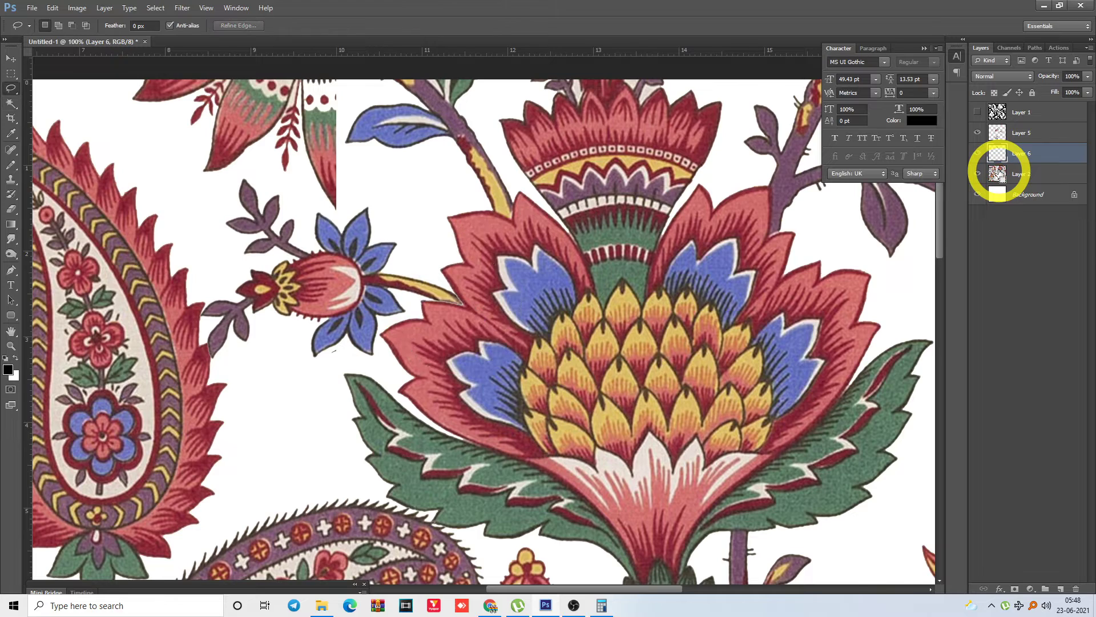
Copy a blue-petalled bud onto a new layer and place it in the gap above the lower red paisley
key("ctrl+0")
key("ctrl+minus")
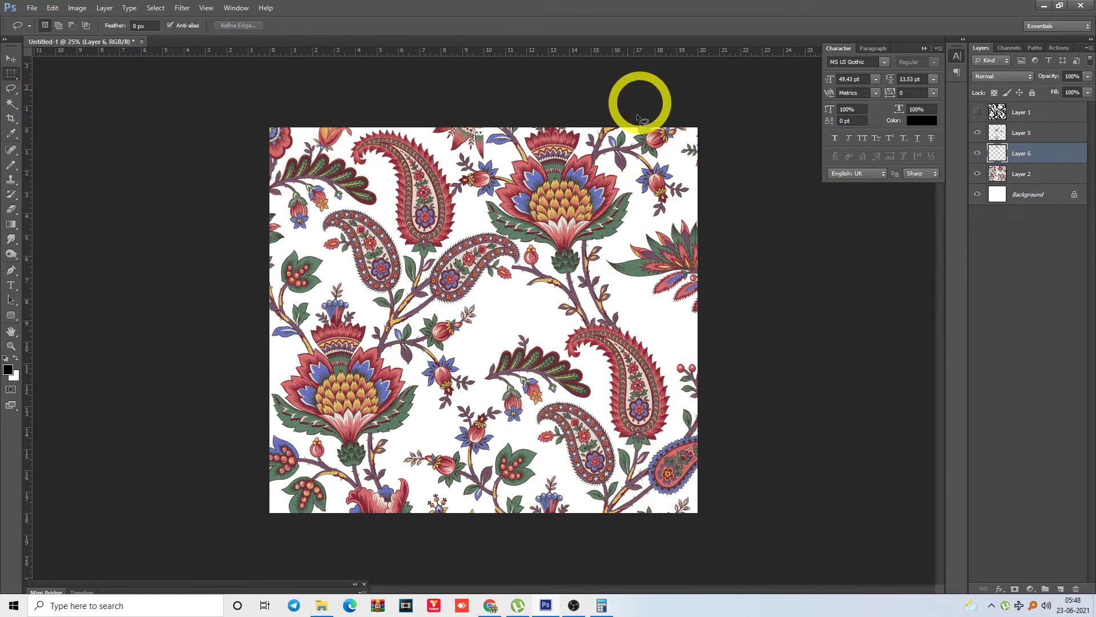
key("m")
left_click_drag(652, 329, 690, 335)
key("ctrl+j")
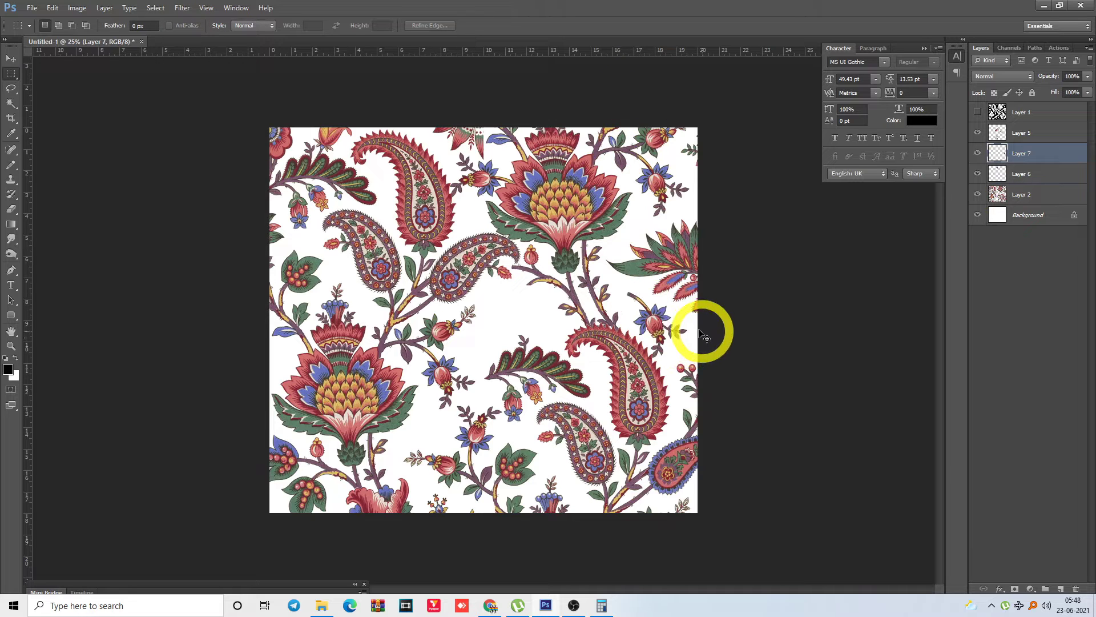
Rotate the new bud copy 90 degrees counterclockwise, plus about 40 degrees more, so its stem meets the red paisley's edge
key("alt+e")
key("a")
key("0")
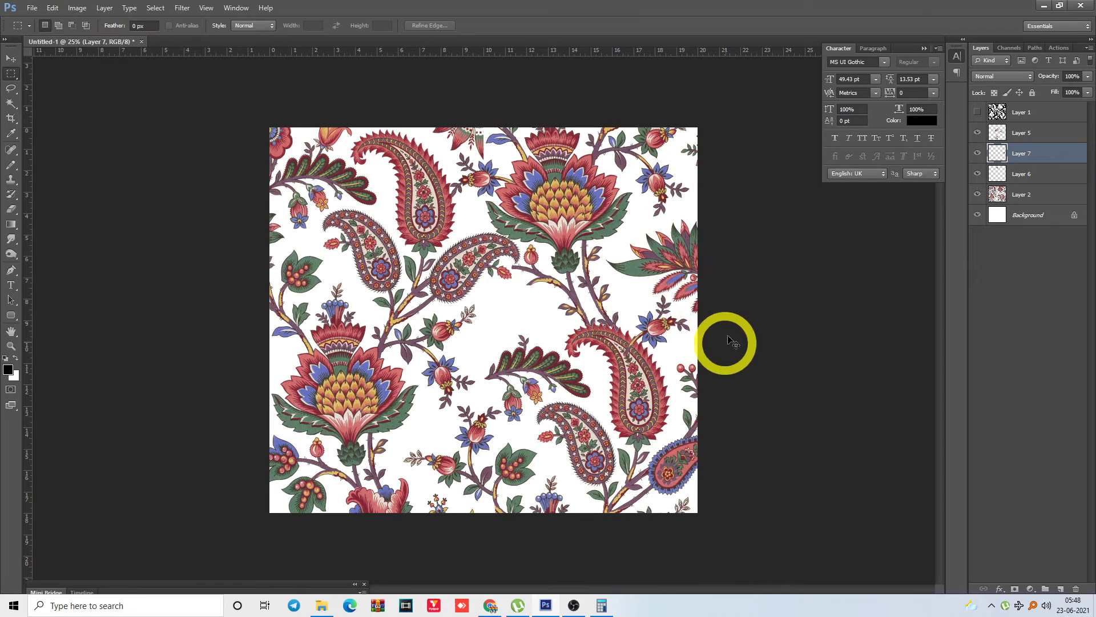
key("ctrl+t")
left_click_drag(728, 341, 734, 252)
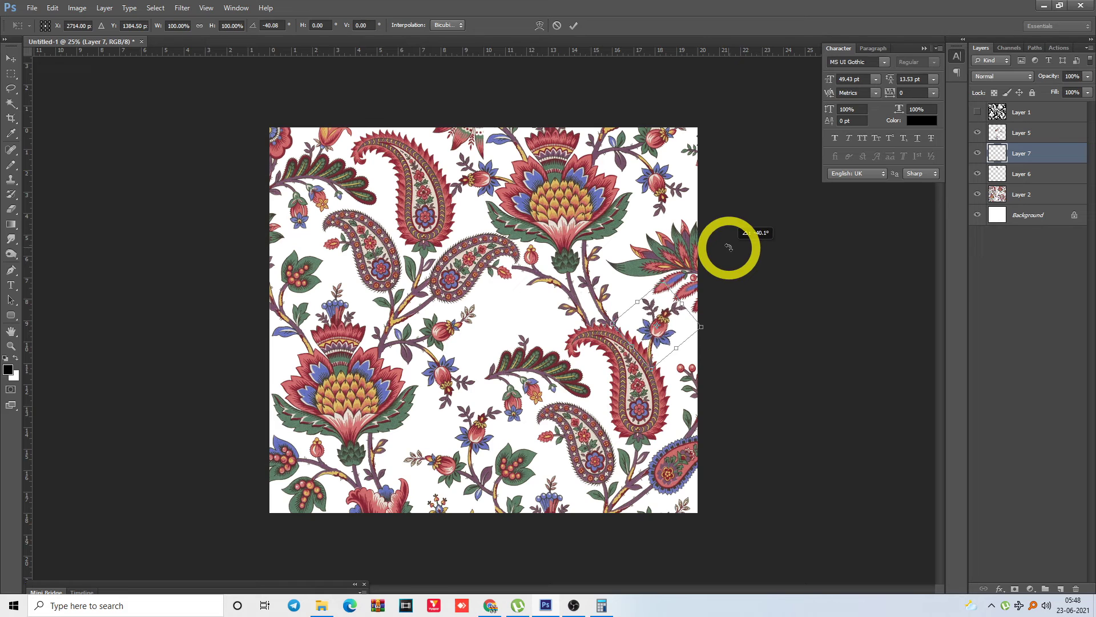
key("Return")
key("m")
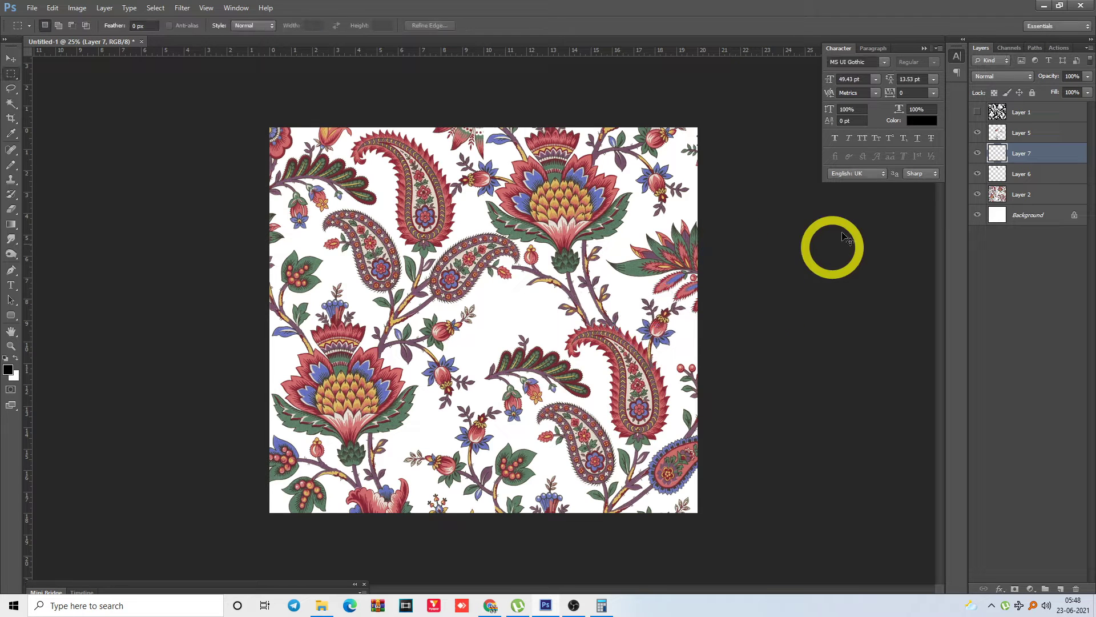
Merge Layer 5 and the new bud copy's layer down into Layer 6
left_click(1025, 135)
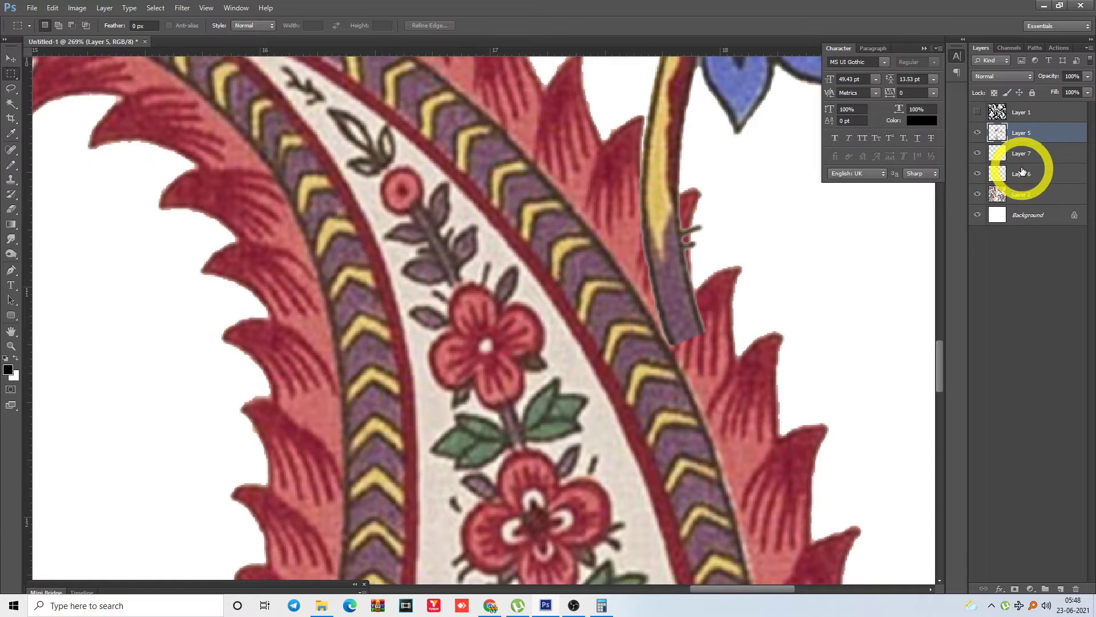
key("ctrl+e")
key("ctrl+e")
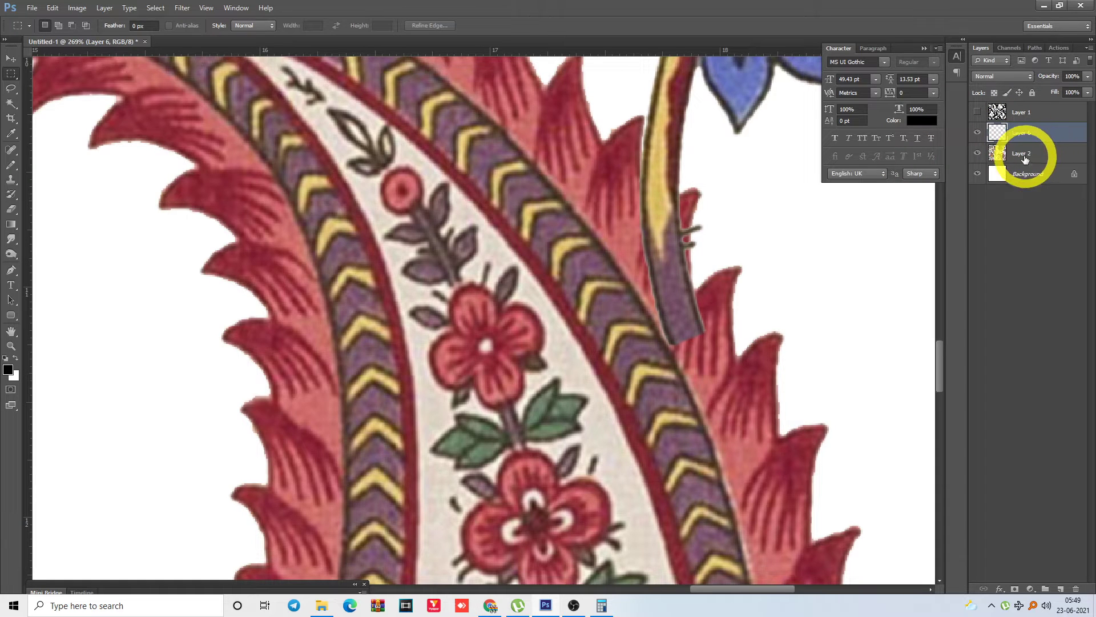
Select the red paisley's edge on Layer 2, excluding the white background, and delete the overlapping bud stem from Layer 6
left_click(1018, 160)
key("l")
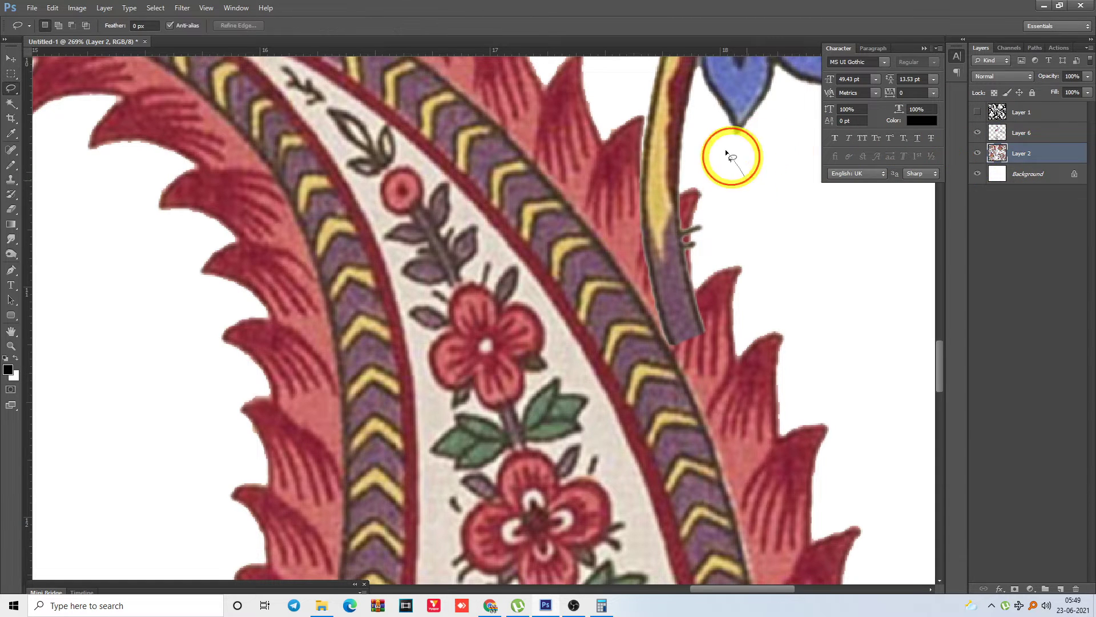
mouse_move(725, 149)
left_mouse_down()
mouse_move(489, 262)
mouse_move(803, 265)
left_mouse_up()
key("w")
left_click(805, 260, "alt")
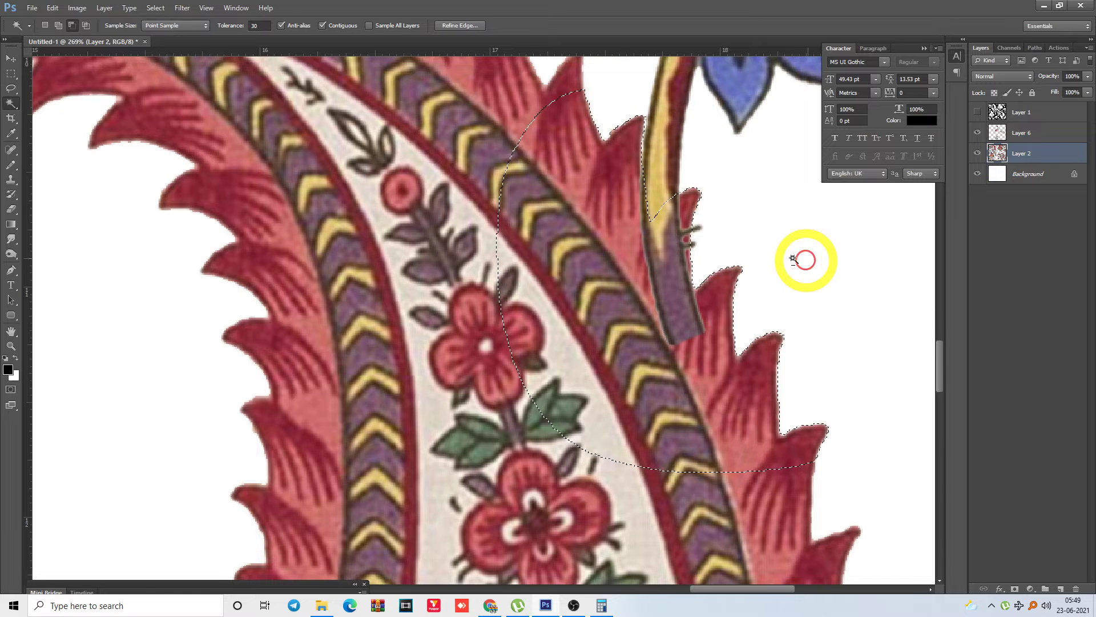
left_click(1000, 133)
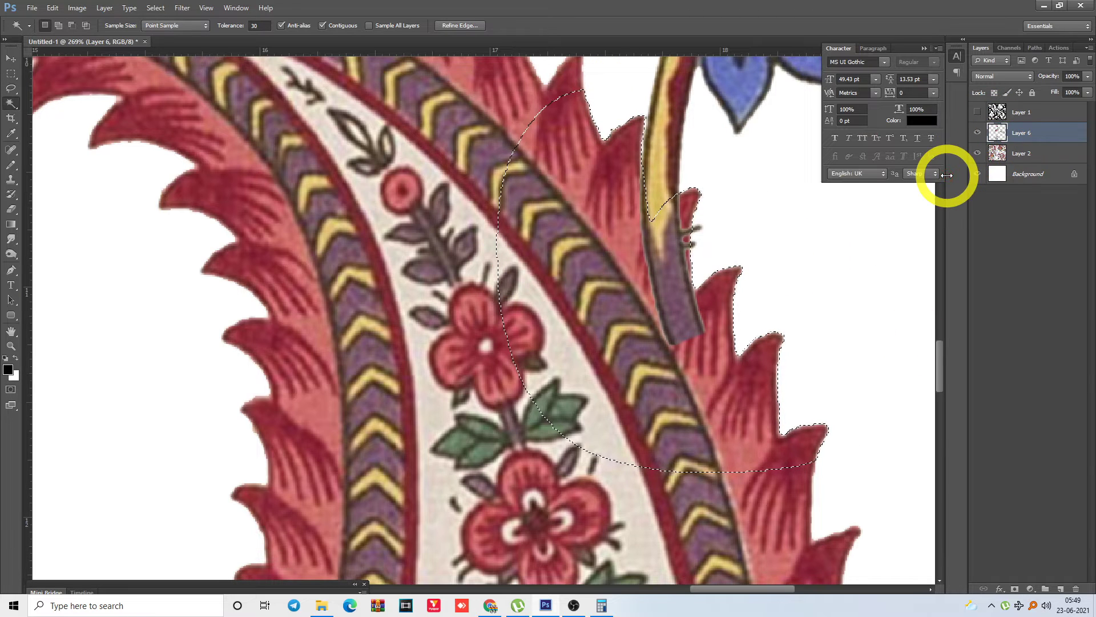
key("Delete")
key("ctrl+d")
Lasso the green leaf spray with hanging buds beside the lower red paisley and restrict the selection to its artwork on Layer 2
key("ctrl+minus")
key("ctrl+minus")
key("ctrl+minus")
key("ctrl+minus")
key("ctrl+minus")
key("ctrl+minus")
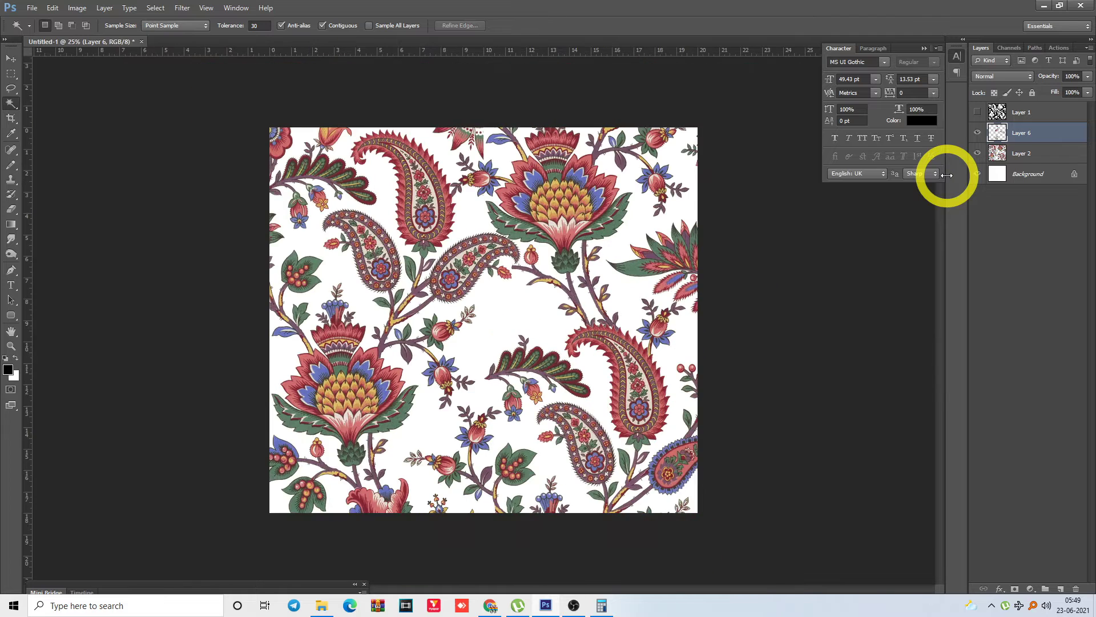
key("ctrl+d")
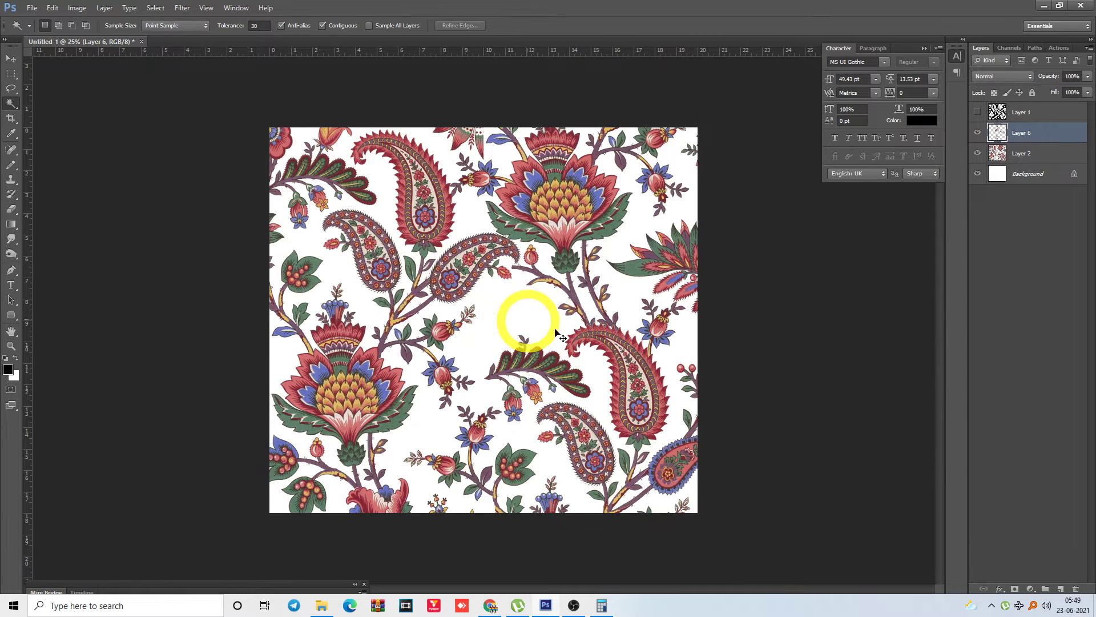
key("l")
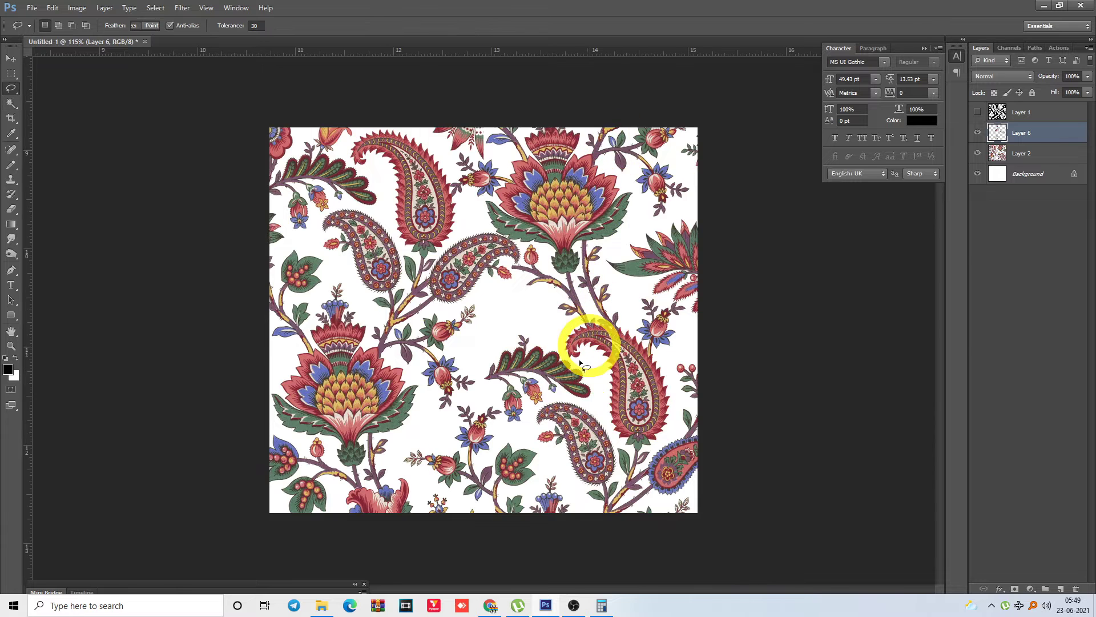
scroll(568, 365, "up", 4)
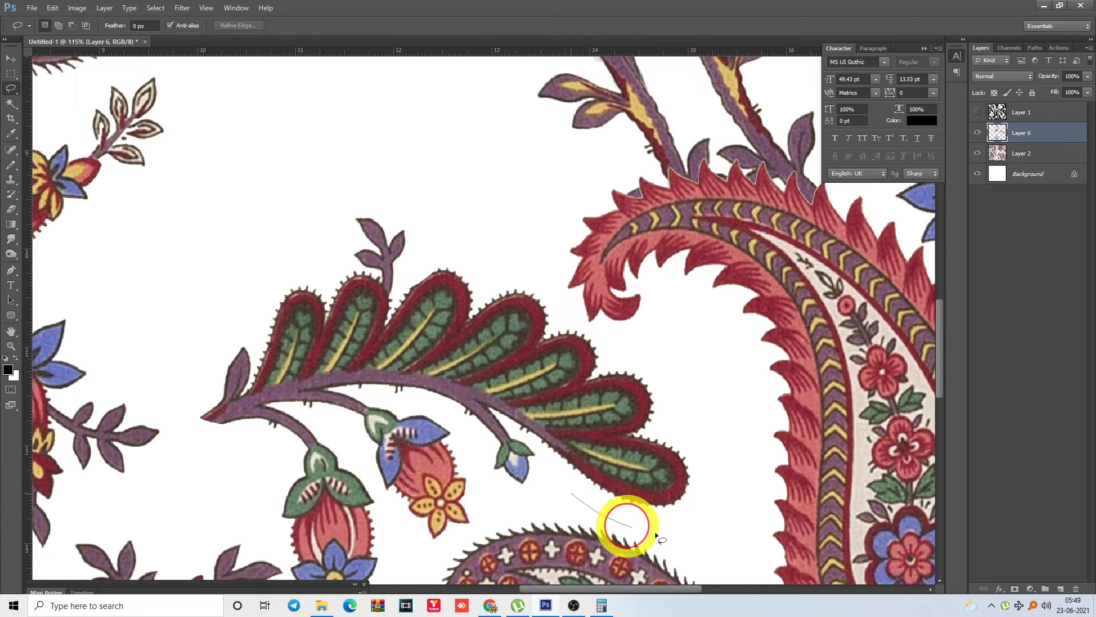
left_click_drag(628, 525, 716, 448)
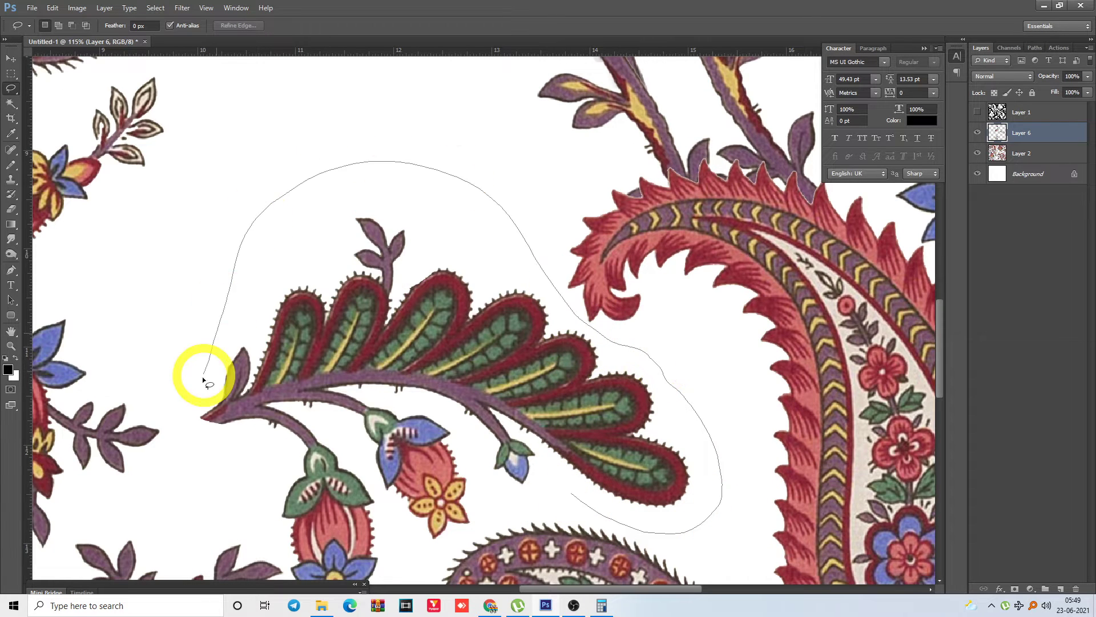
mouse_move(203, 379)
left_mouse_down()
mouse_move(177, 437)
mouse_move(210, 486)
mouse_move(227, 477)
mouse_move(237, 406)
mouse_move(278, 440)
left_mouse_up()
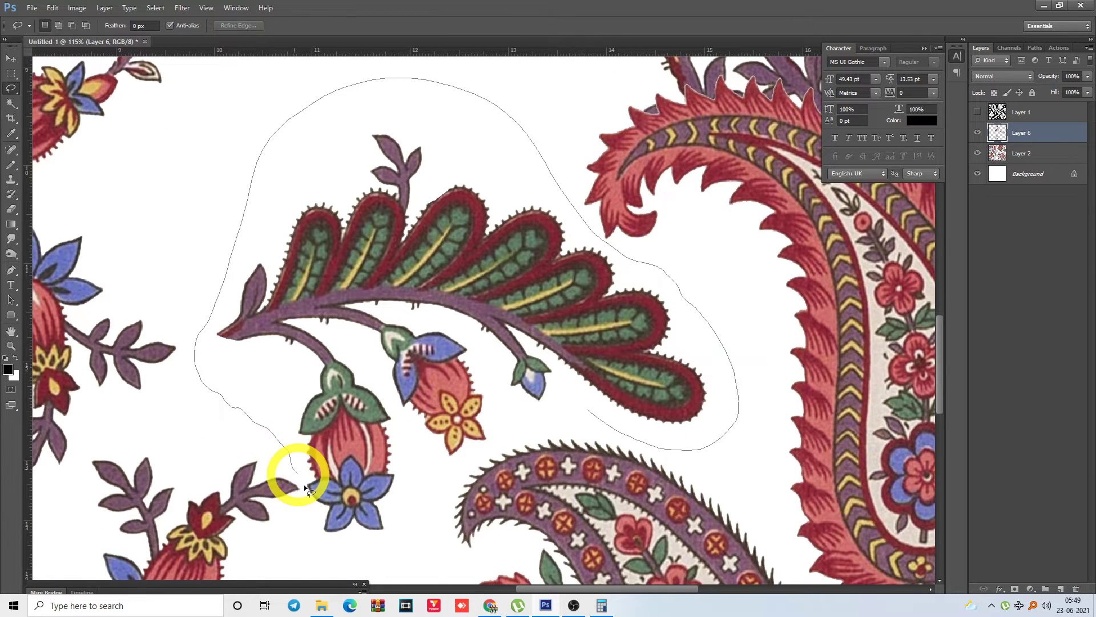
mouse_move(304, 484)
left_mouse_down()
mouse_move(317, 548)
mouse_move(417, 521)
mouse_move(451, 473)
mouse_move(484, 449)
left_mouse_up()
left_click_drag(577, 413, 602, 411)
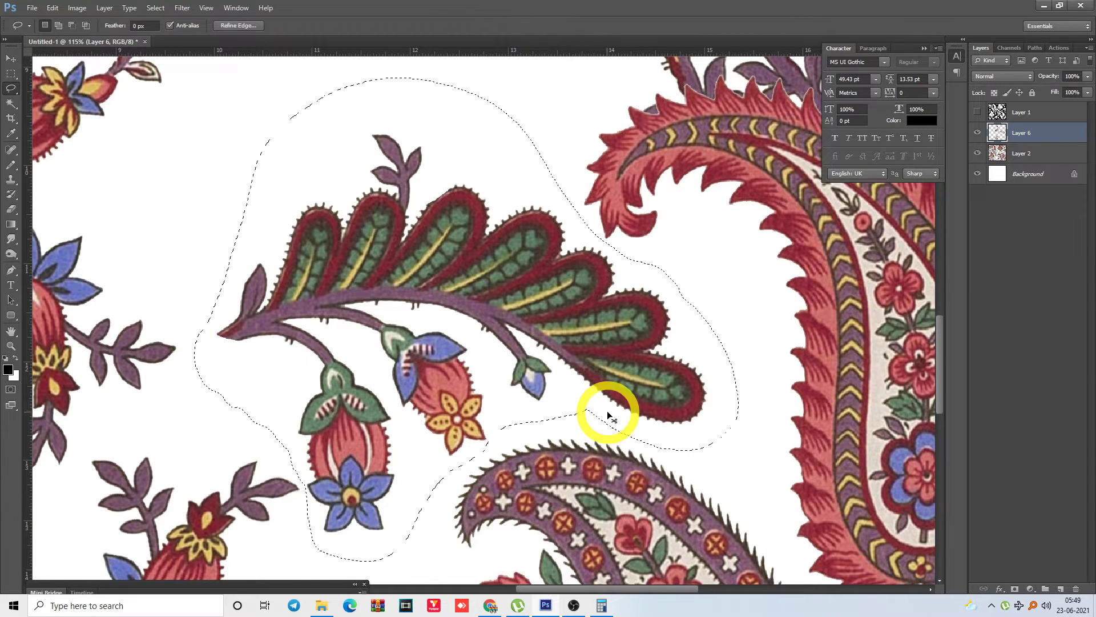
scroll(601, 411, "down", 3)
left_click(1006, 151)
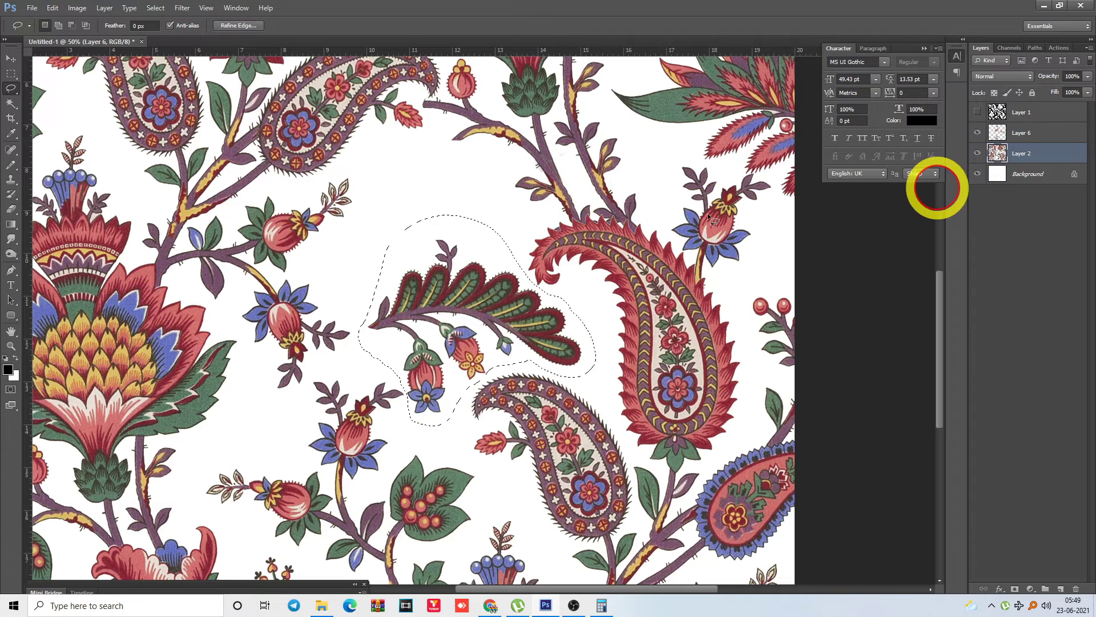
key("w")
left_click(486, 250, "alt")
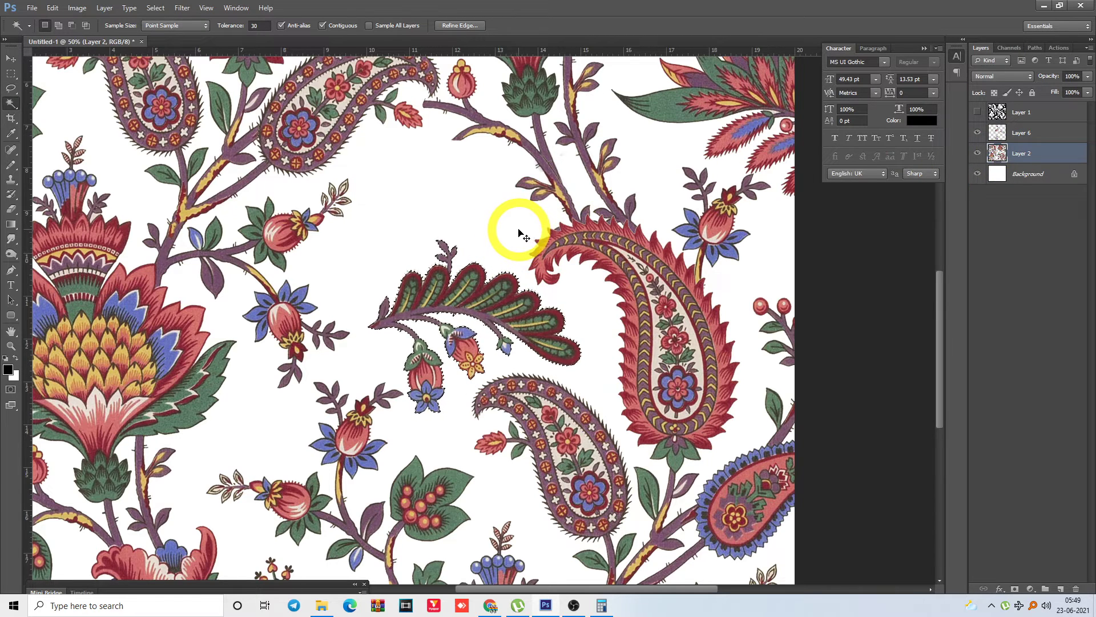
key("alt+e")
key("a")
key("h")
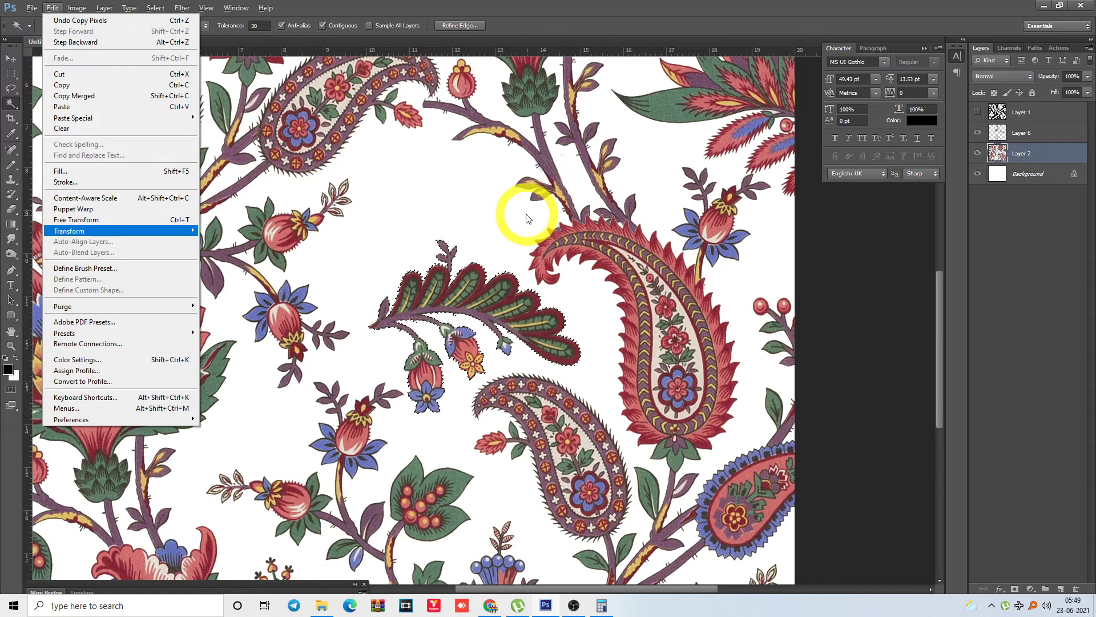
key("Escape")
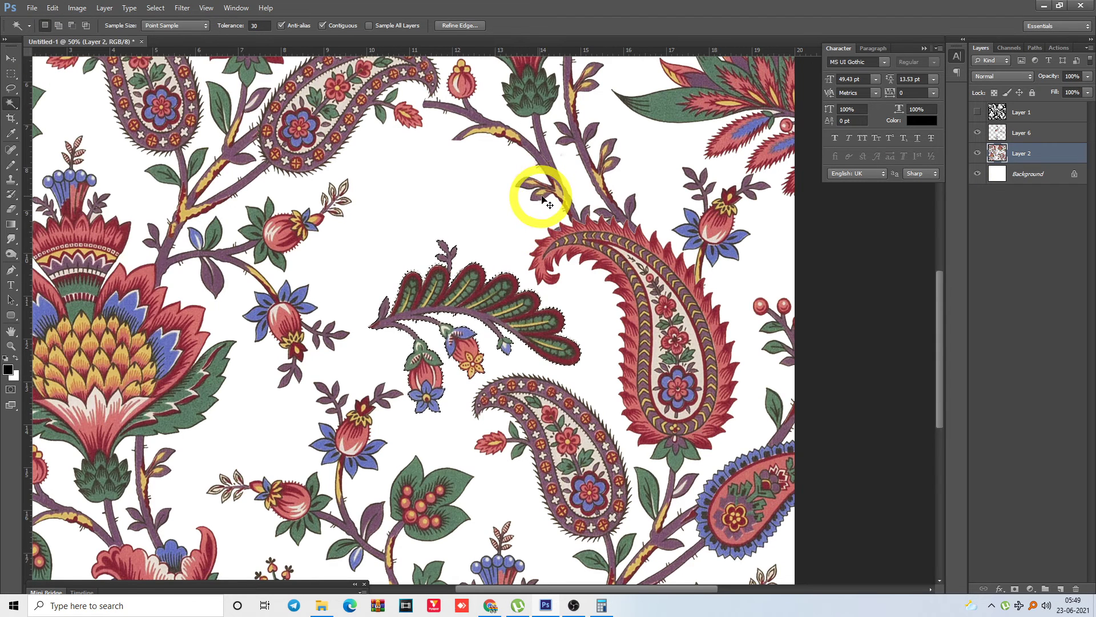
Copy the selected leaf spray onto a new layer, then rotate it 90 degrees and mirror it to stand upright above the original
key("ctrl+j")
key("alt+e")
key("a")
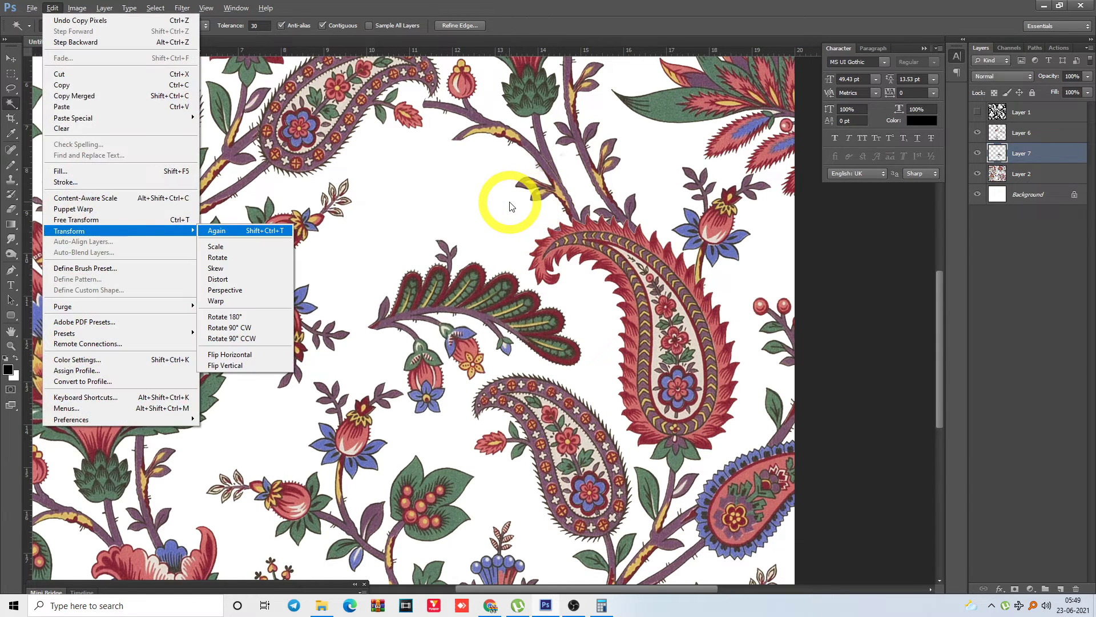
key("9")
left_click_drag(467, 334, 460, 216, "ctrl")
key("alt+e")
key("a")
key("h")
Scale the spray copy to about 80%, rotate it about 12 degrees clockwise, and fit it between the original spray and the branch above
key("ctrl+t")
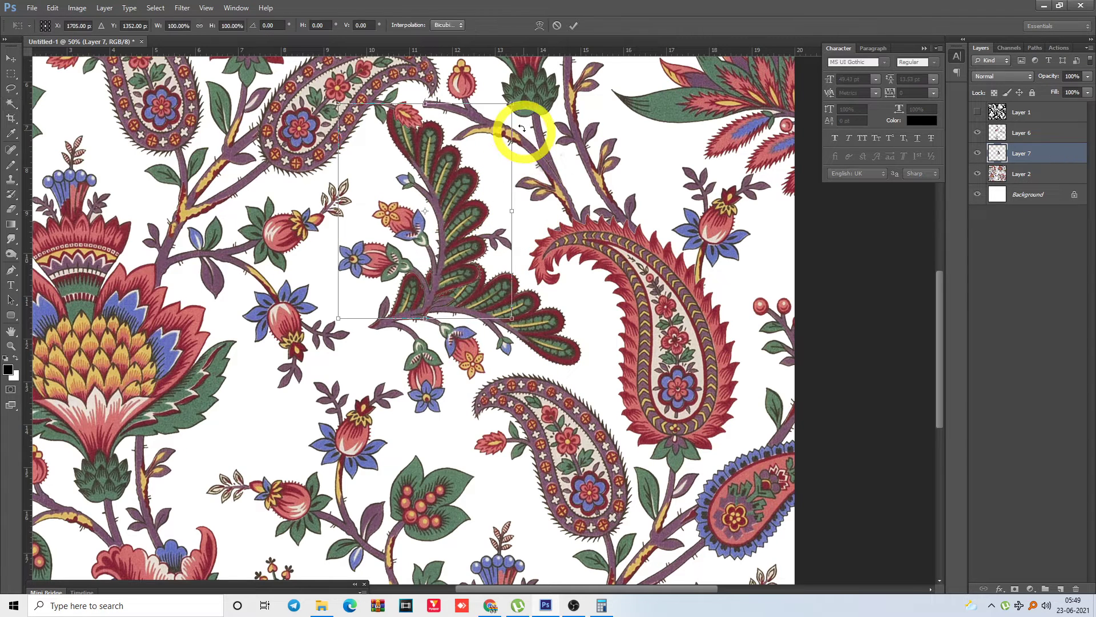
left_click_drag(512, 105, 543, 166)
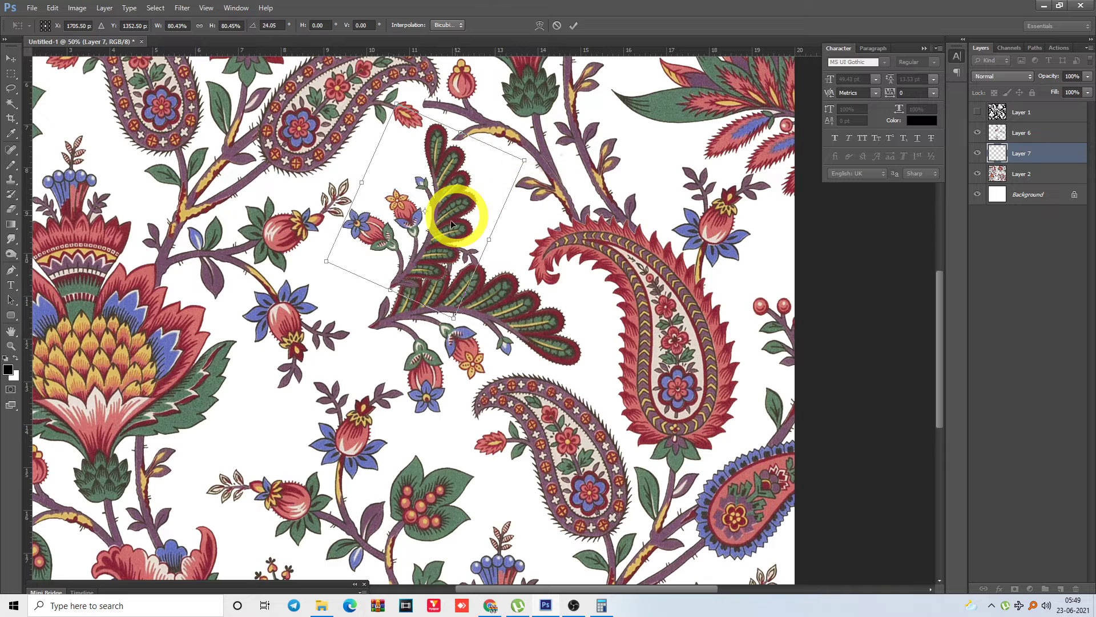
mouse_move(454, 228)
left_mouse_down()
mouse_move(474, 231)
mouse_move(467, 255)
mouse_move(463, 221)
mouse_move(467, 236)
left_mouse_up()
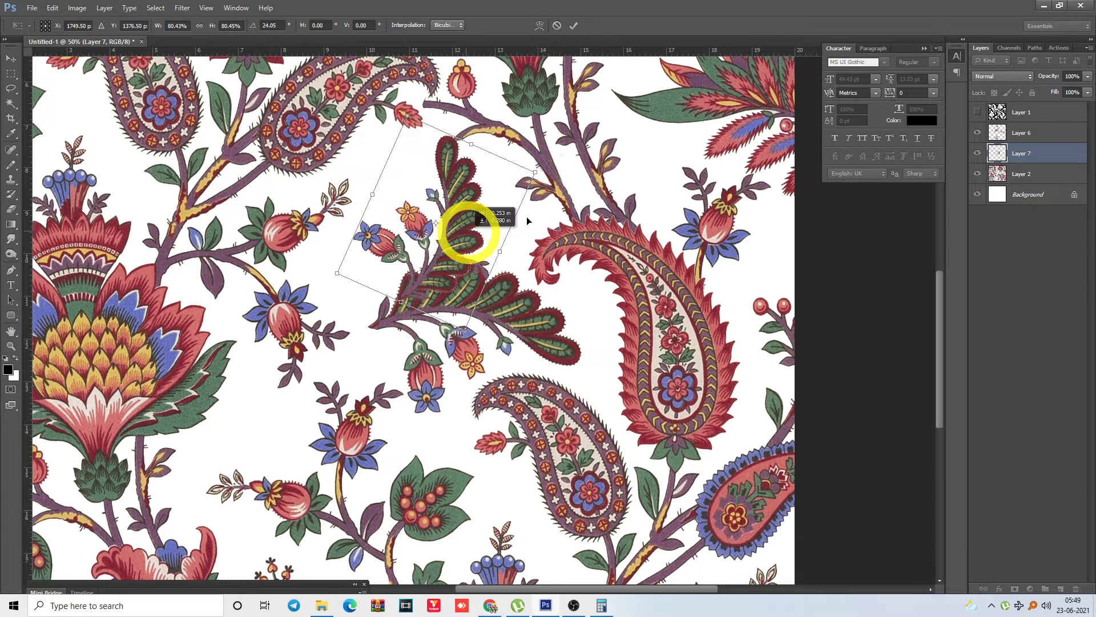
left_click_drag(600, 219, 581, 190)
left_click_drag(480, 221, 483, 205)
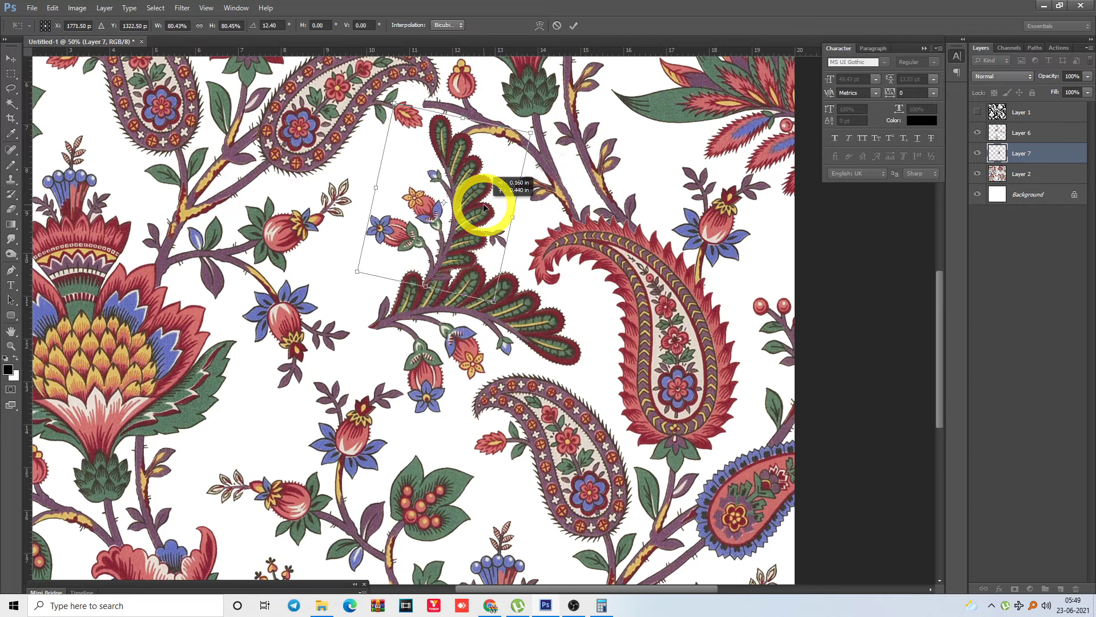
key("Return")
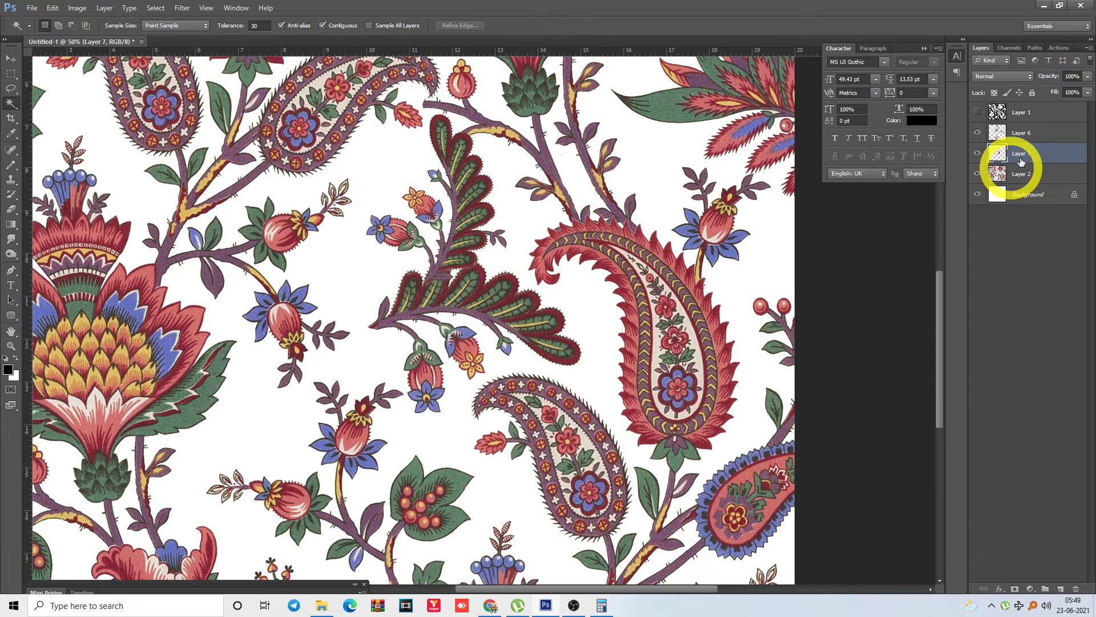
Move the spray copy's layer beneath Layer 2 so its leaves sit behind the purple branch
left_click_drag(1011, 164, 1014, 187)
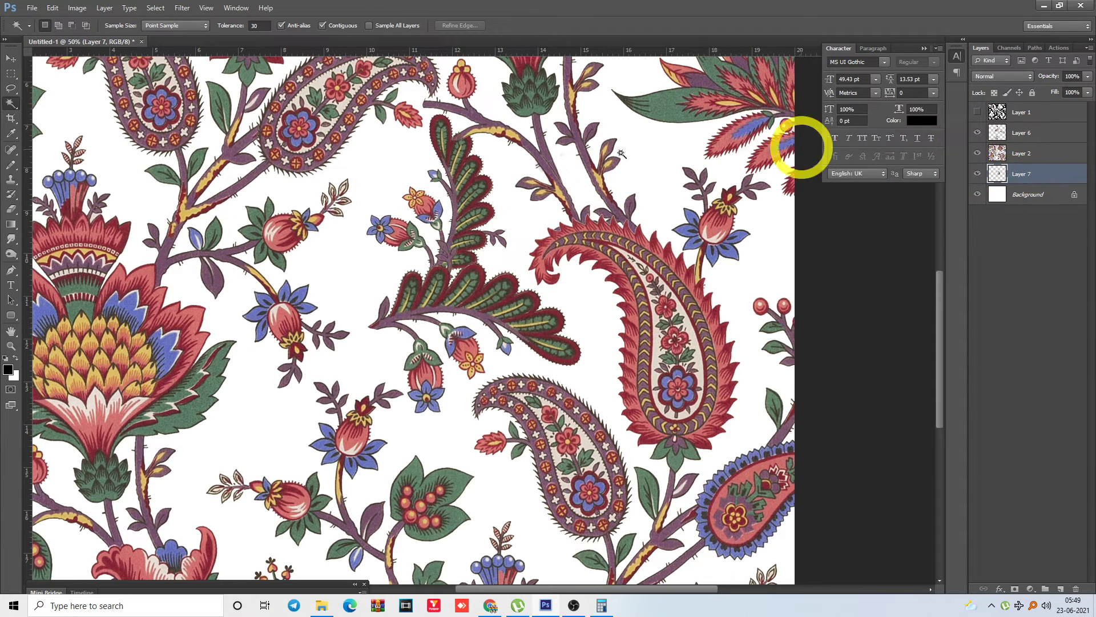
left_click_drag(425, 128, 643, 239)
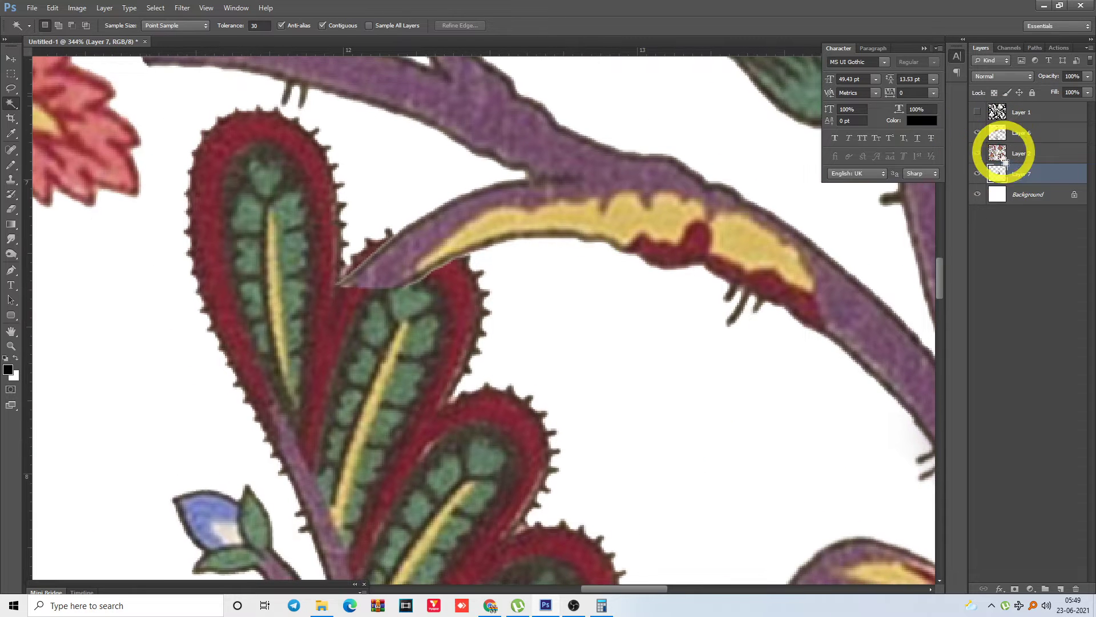
Using the spray copy's outline as a selection, erase the purple branch tip on Layer 2 where it overlaps the spray's leaves
left_click(998, 153)
left_click(998, 153, "ctrl")
key("e")
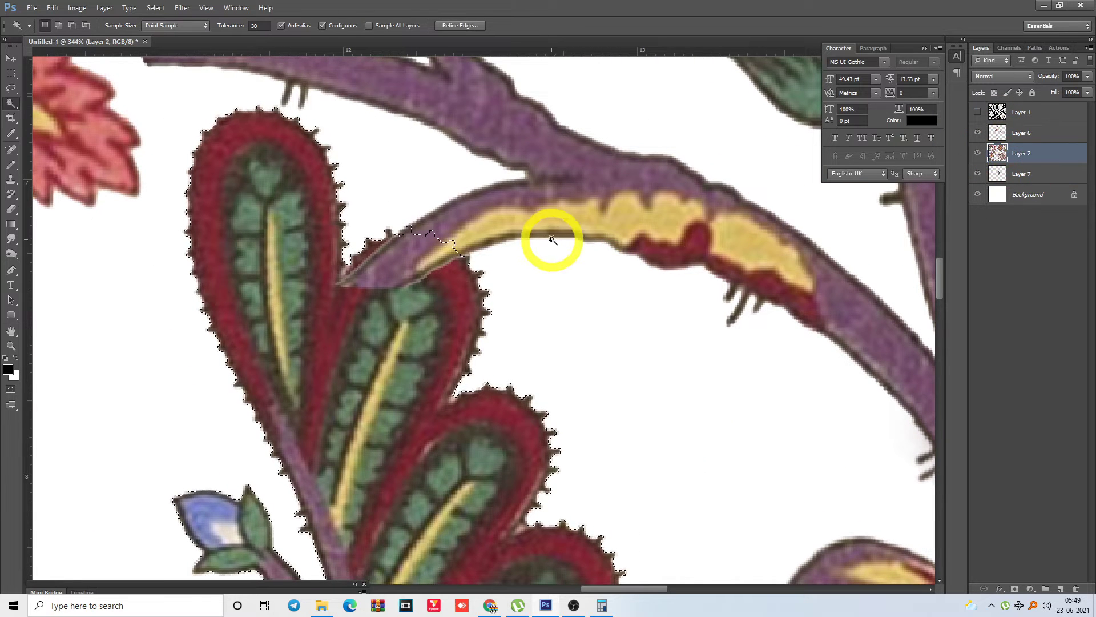
left_click(978, 153)
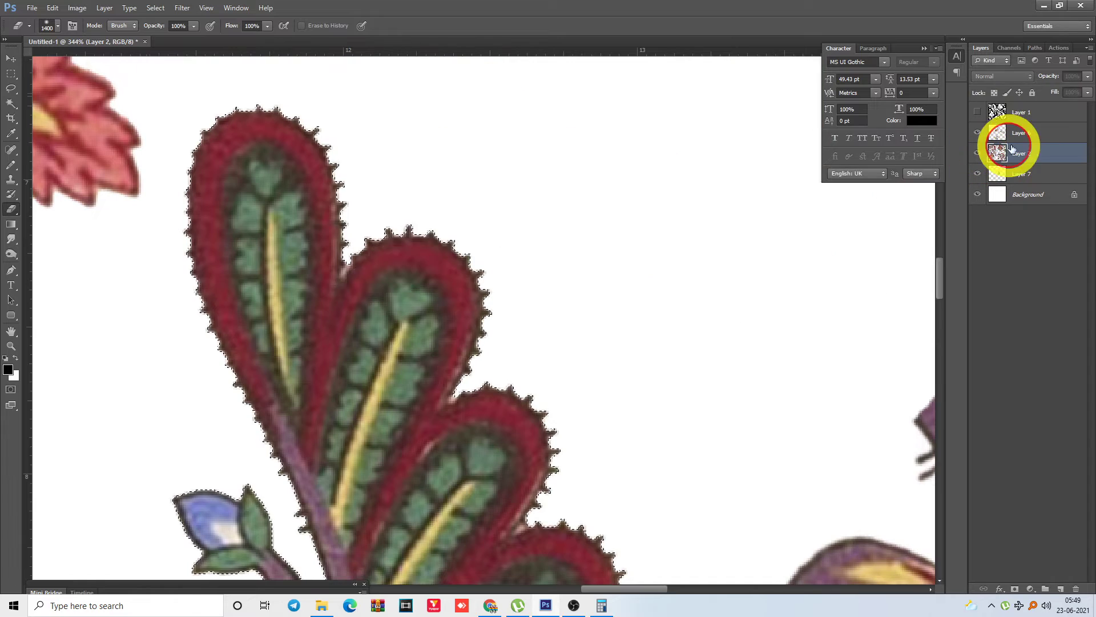
left_click(978, 153)
mouse_move(407, 271)
left_mouse_down()
mouse_move(380, 263)
mouse_move(440, 250)
left_mouse_up()
scroll(469, 317, "down", 8)
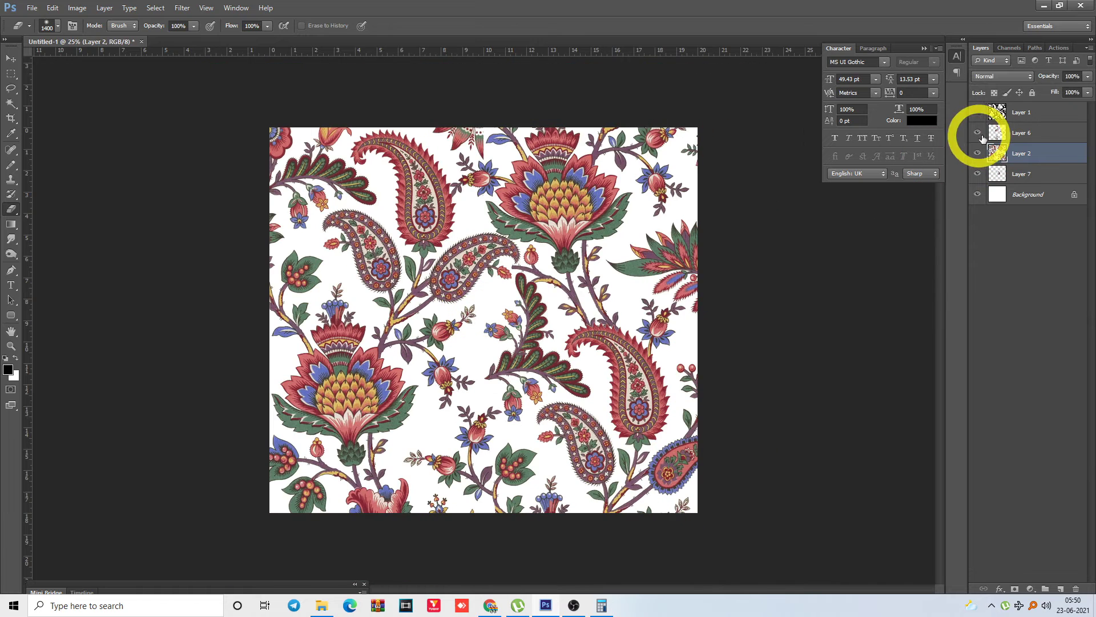
Merge Layer 6 and Layer 2 down into Layer 7, and check the merged artwork by toggling its visibility
left_click_drag(1023, 136, 1026, 147)
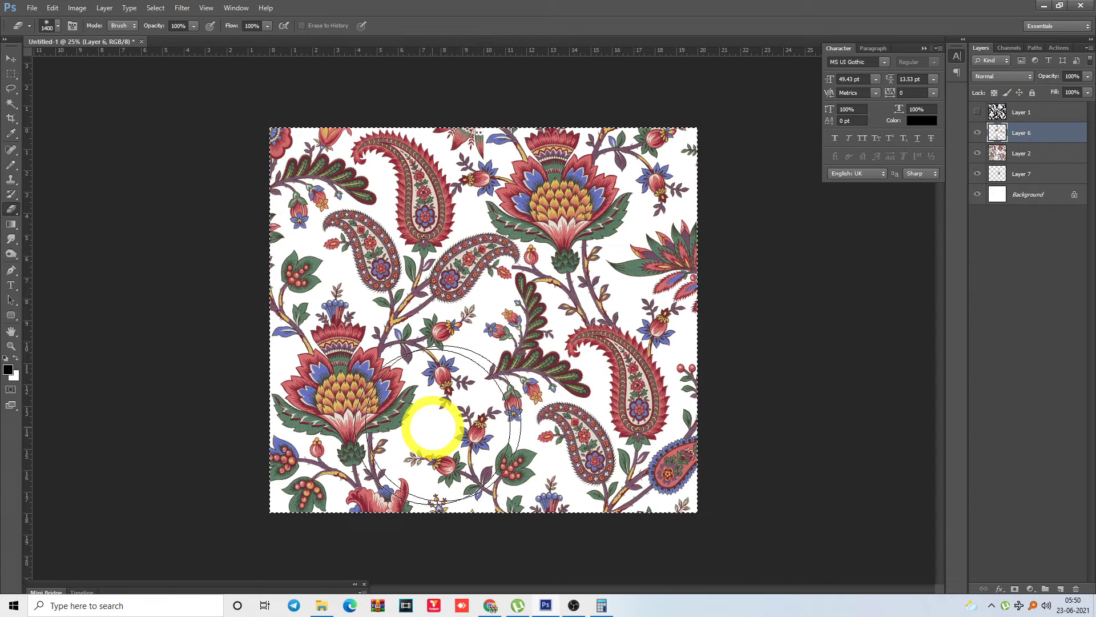
key("l")
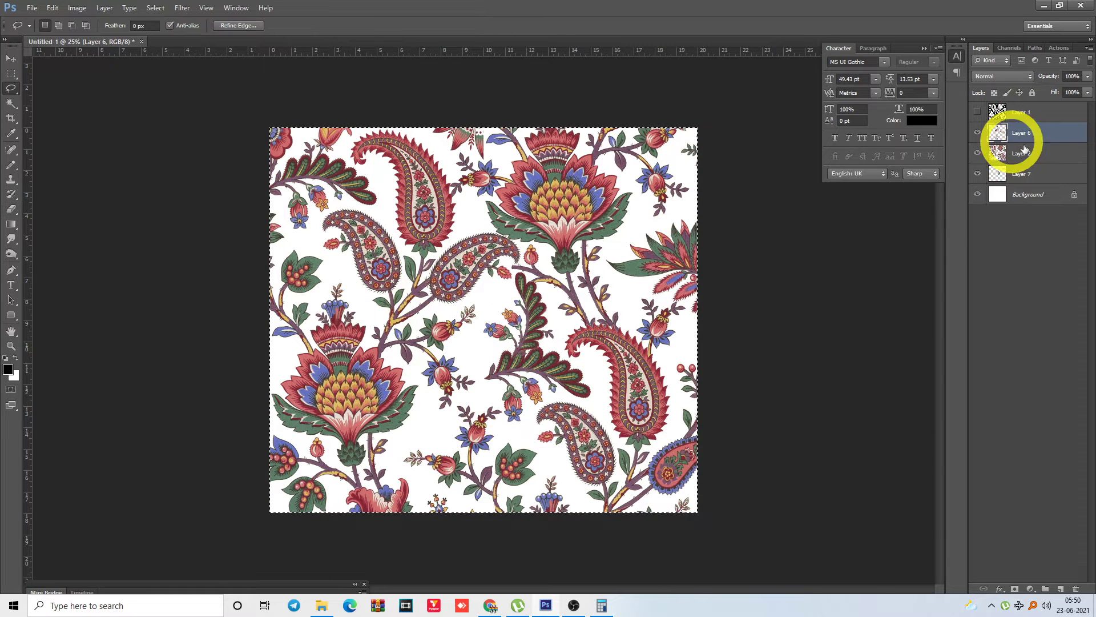
key("ctrl+e")
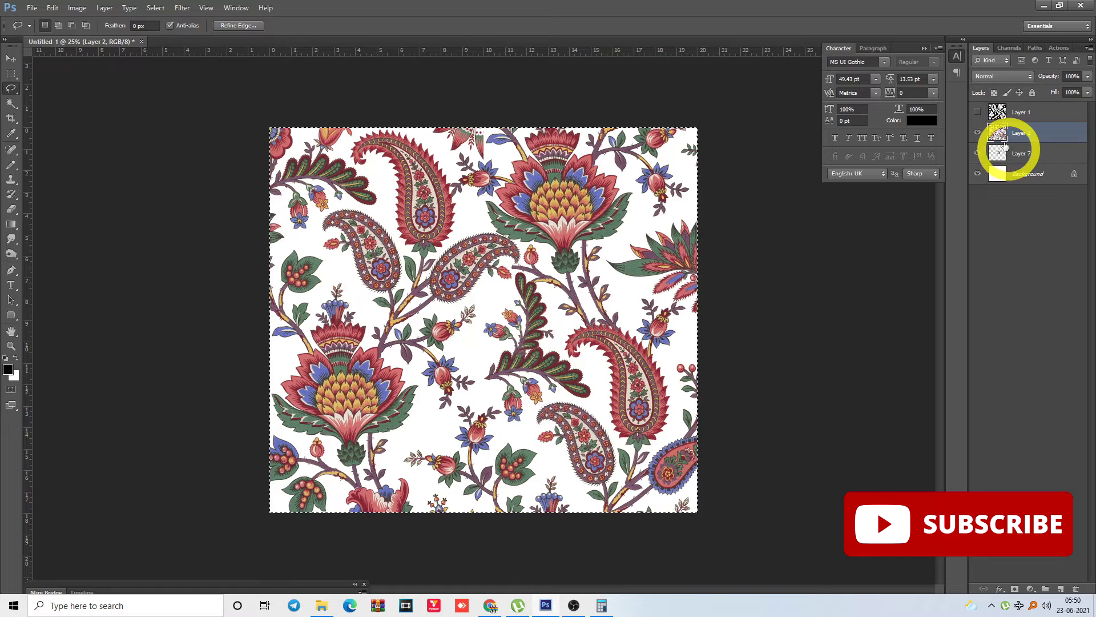
key("ctrl+e")
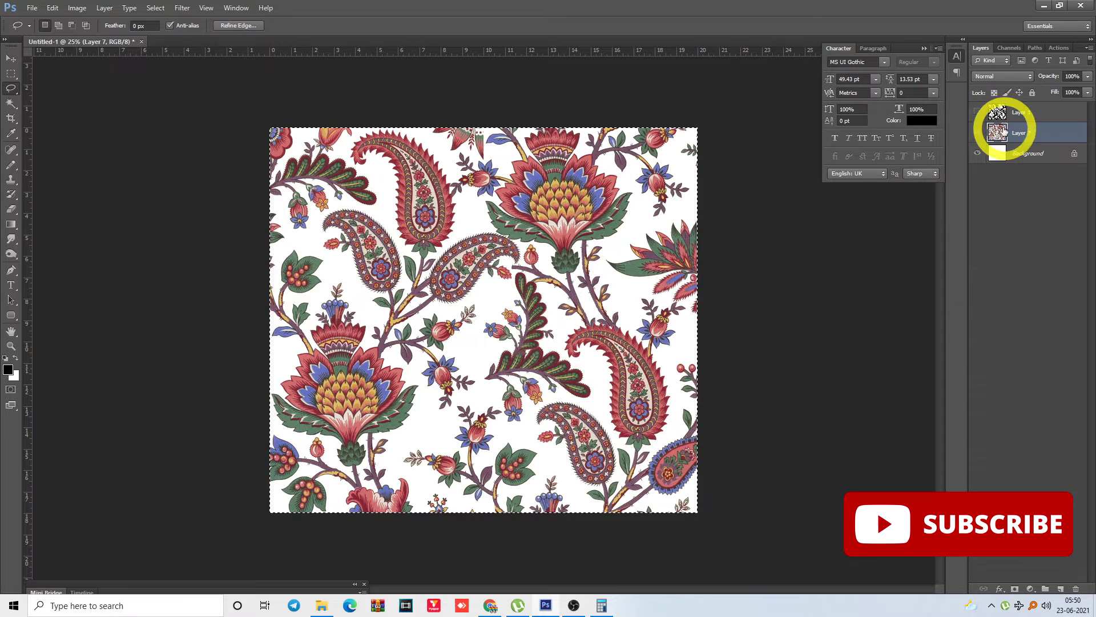
left_click(977, 133)
left_click(977, 133)
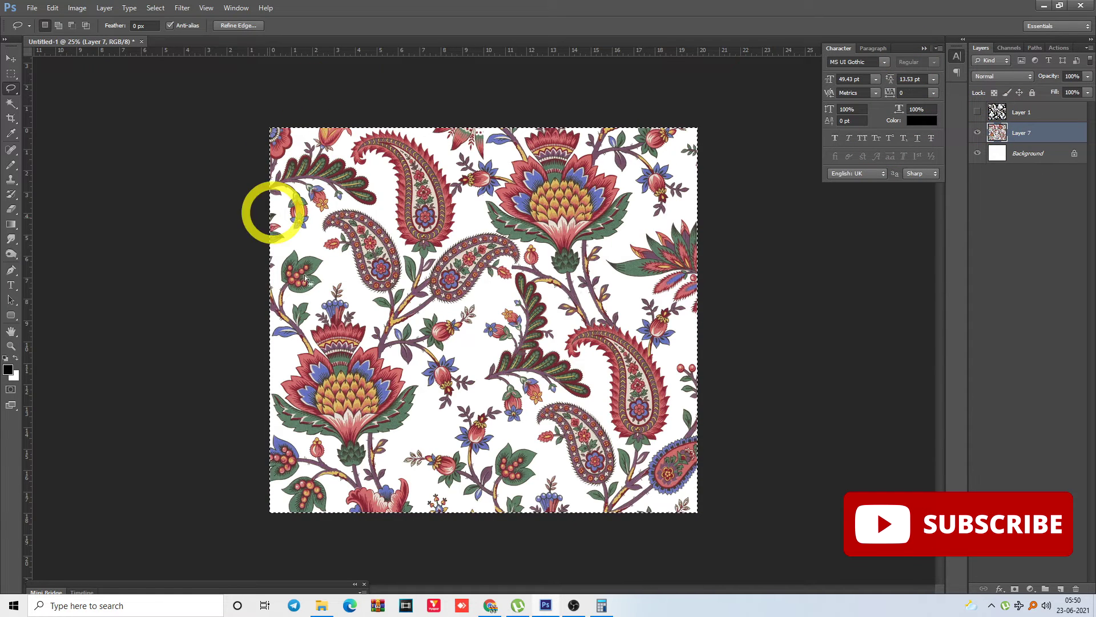
Lasso the green berry-leaf cluster near the canvas's left edge, copy it into the gap beside the lower large flower, and flip it horizontally
left_click(292, 288)
left_click_drag(277, 286, 295, 297)
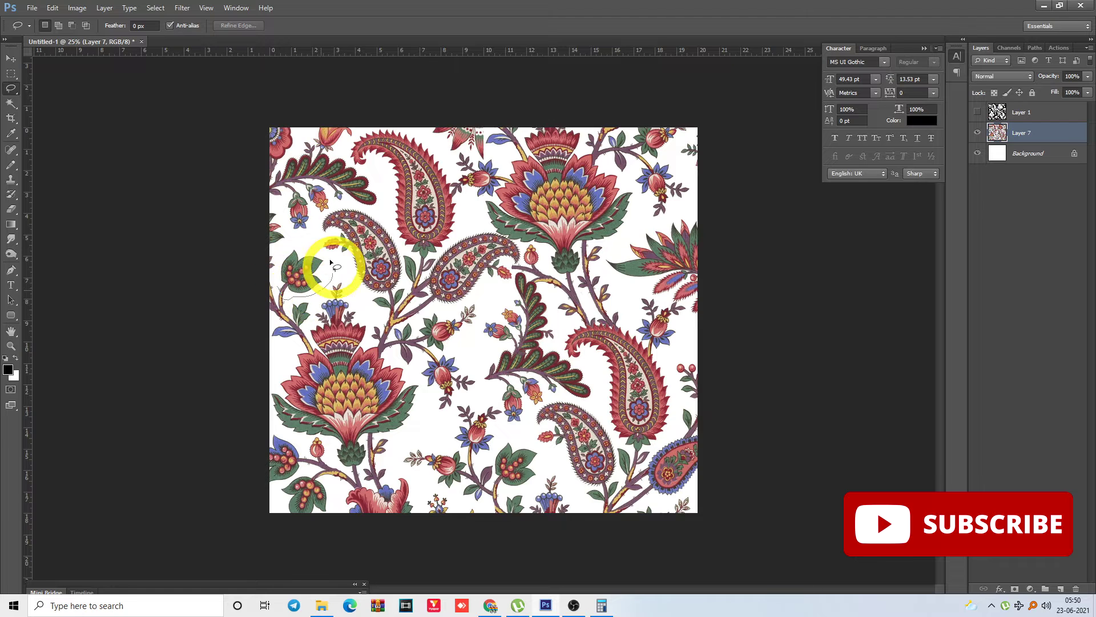
mouse_move(292, 244)
left_mouse_down()
mouse_move(282, 257)
mouse_move(362, 311)
mouse_move(422, 422)
left_mouse_up()
key("alt+e")
key("a")
key("h")
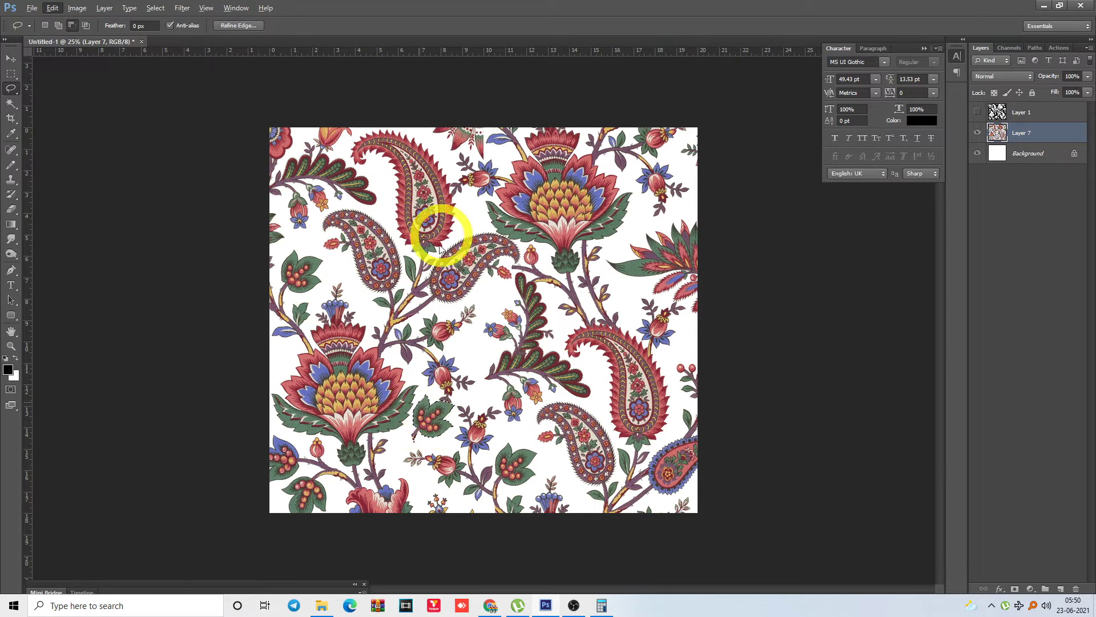
Rotate the berry-leaf copy 90 degrees clockwise and set its stem against the lower large flower's serrated green leaf
left_click(484, 470)
key("alt+e")
key("a")
key("9")
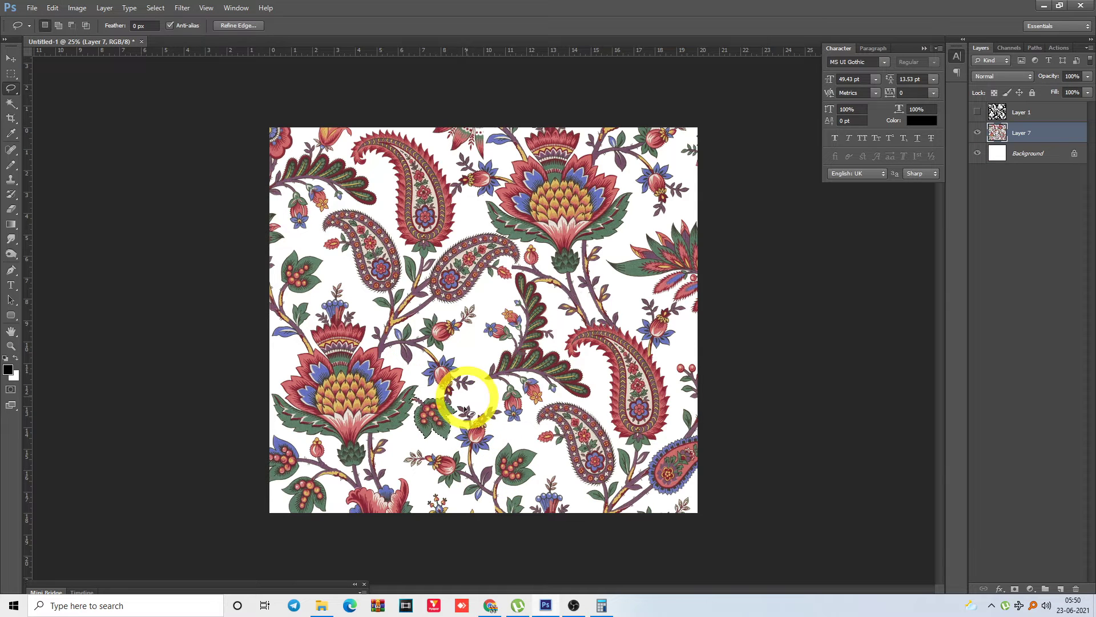
left_click_drag(366, 374, 488, 448)
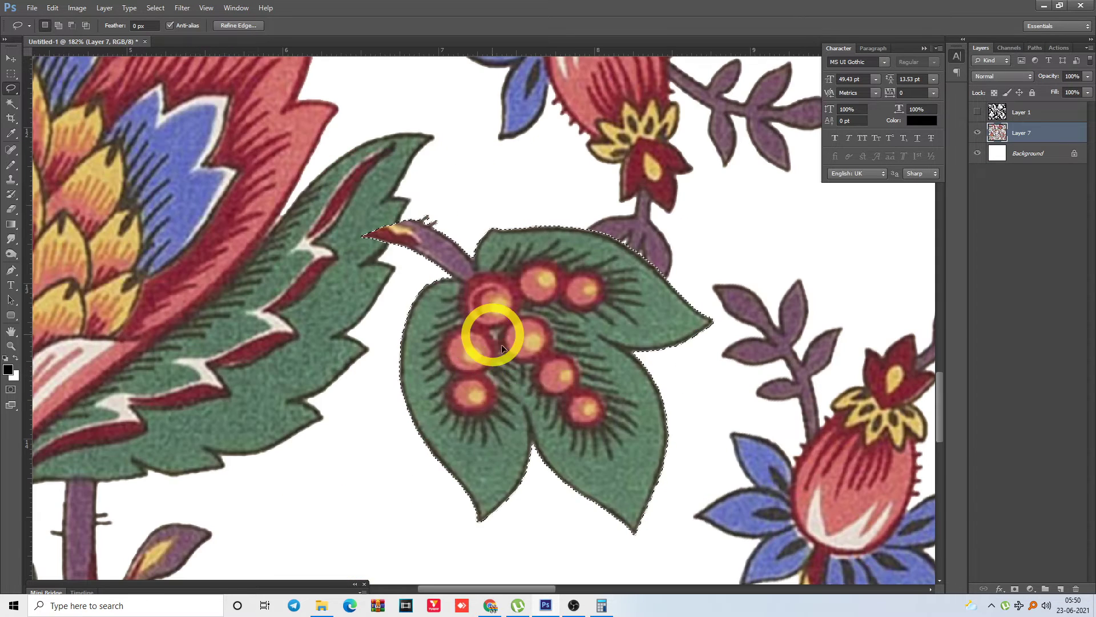
left_click_drag(502, 348, 456, 432)
key("ctrl+1")
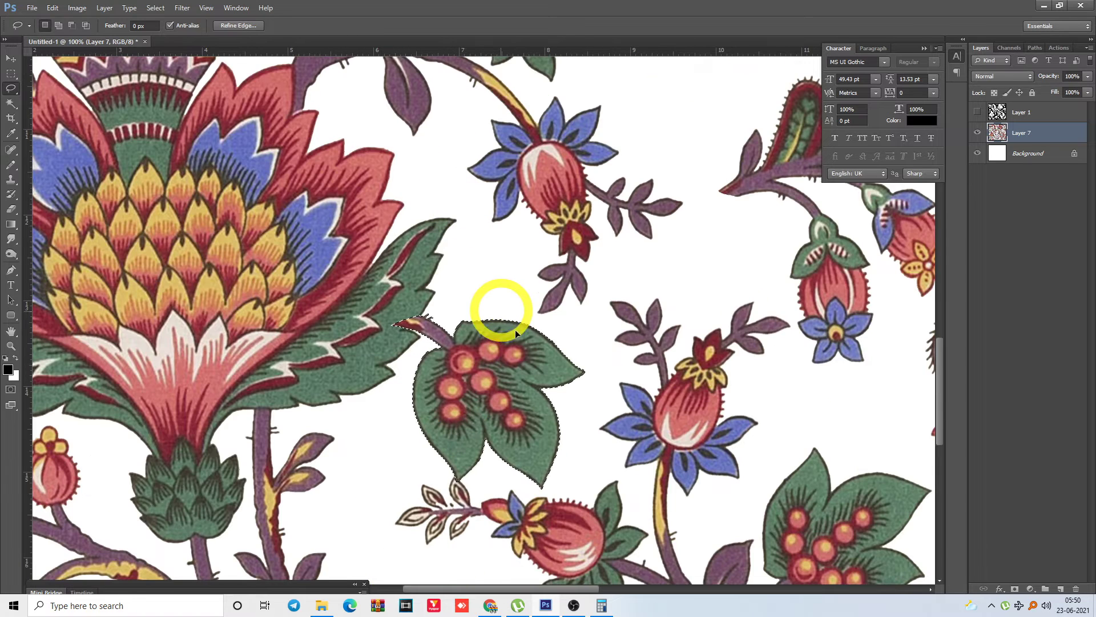
Scale the berry-leaf copy to about 90% and shift it slightly up toward the large flower's leaf
key("ctrl+t")
left_click_drag(570, 310, 543, 313)
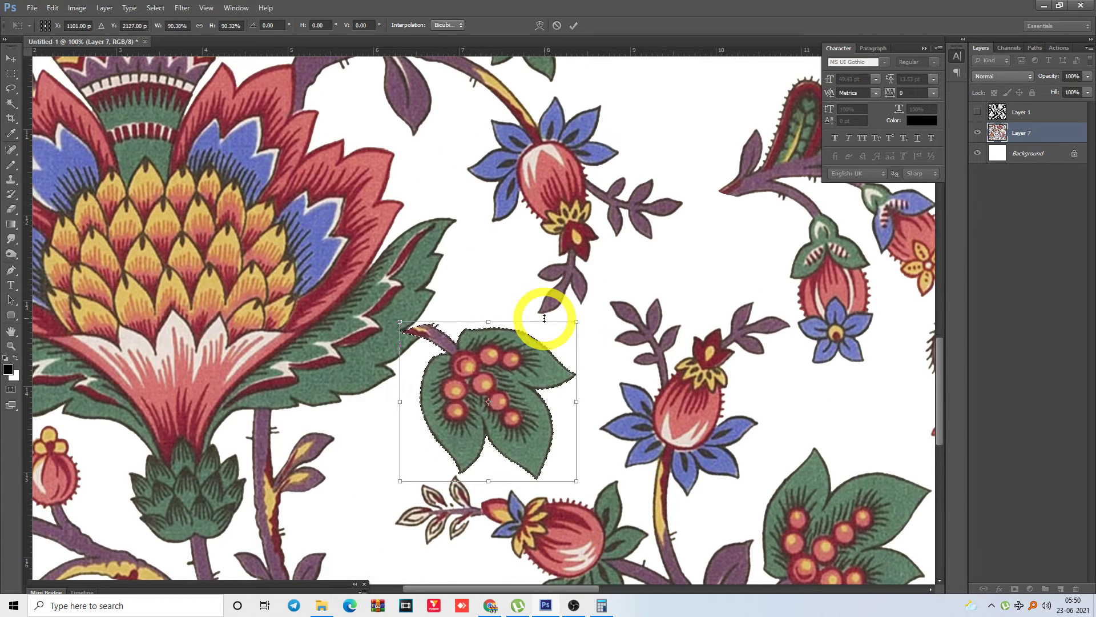
key("Return")
left_click_drag(479, 346, 469, 338)
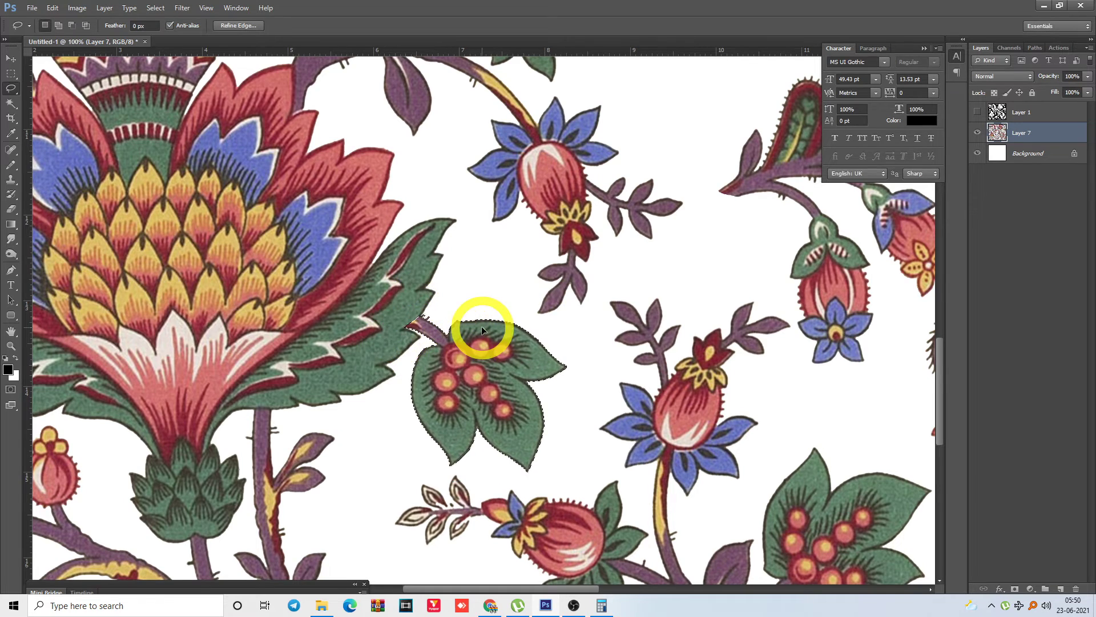
key("ctrl+minus")
key("ctrl+minus")
key("ctrl+minus")
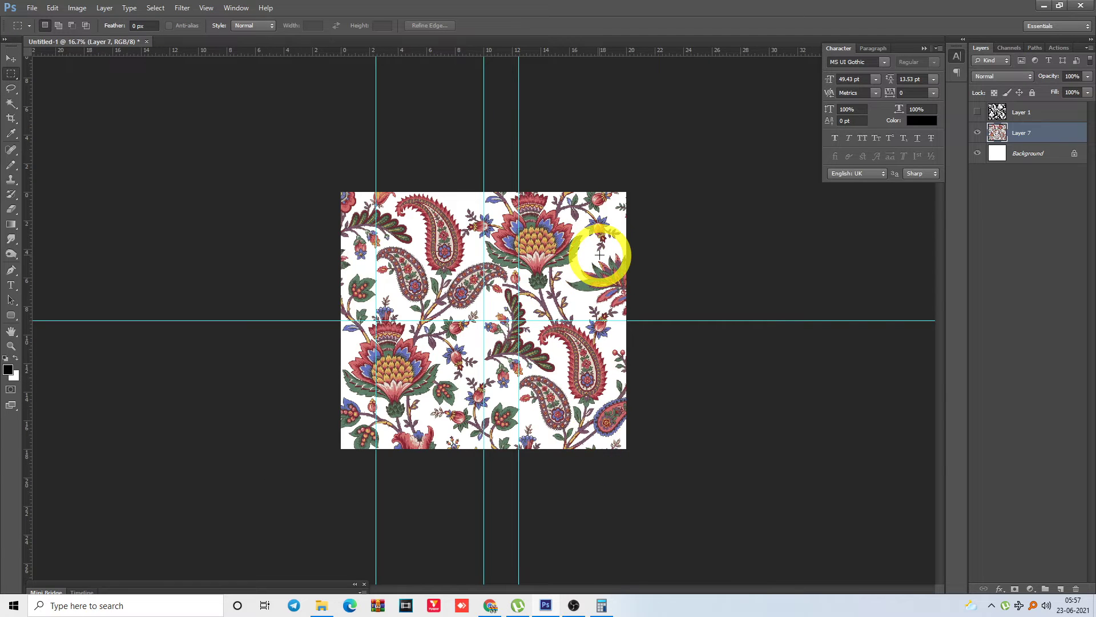
Trace a short section of the purple branch beside the lower large flower's crown with the Pen tool
key("ctrl+0")
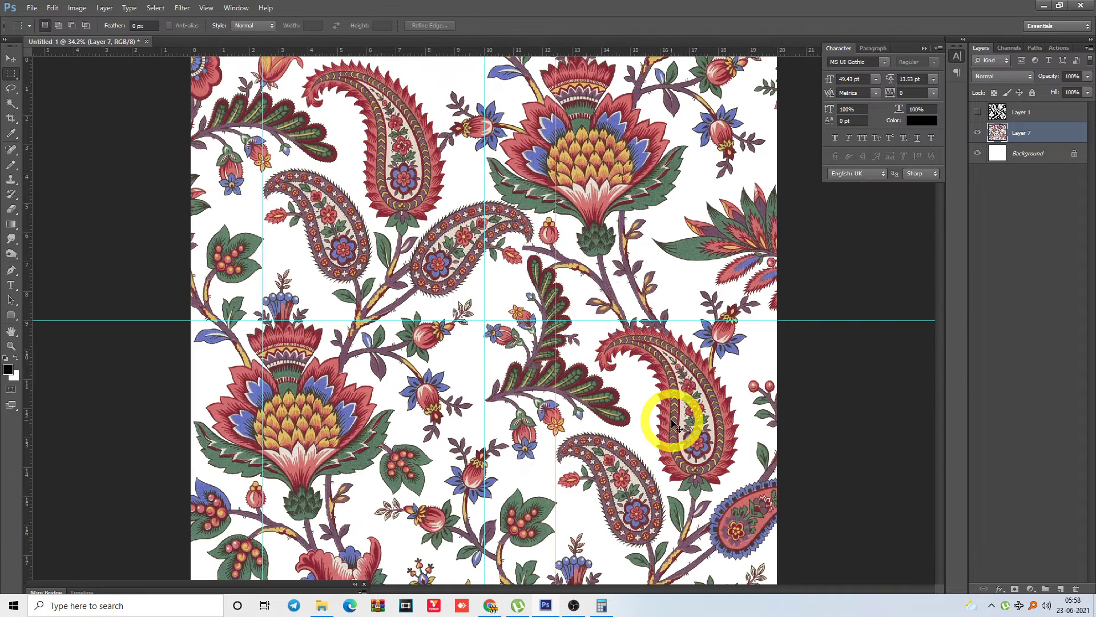
key("ctrl+minus")
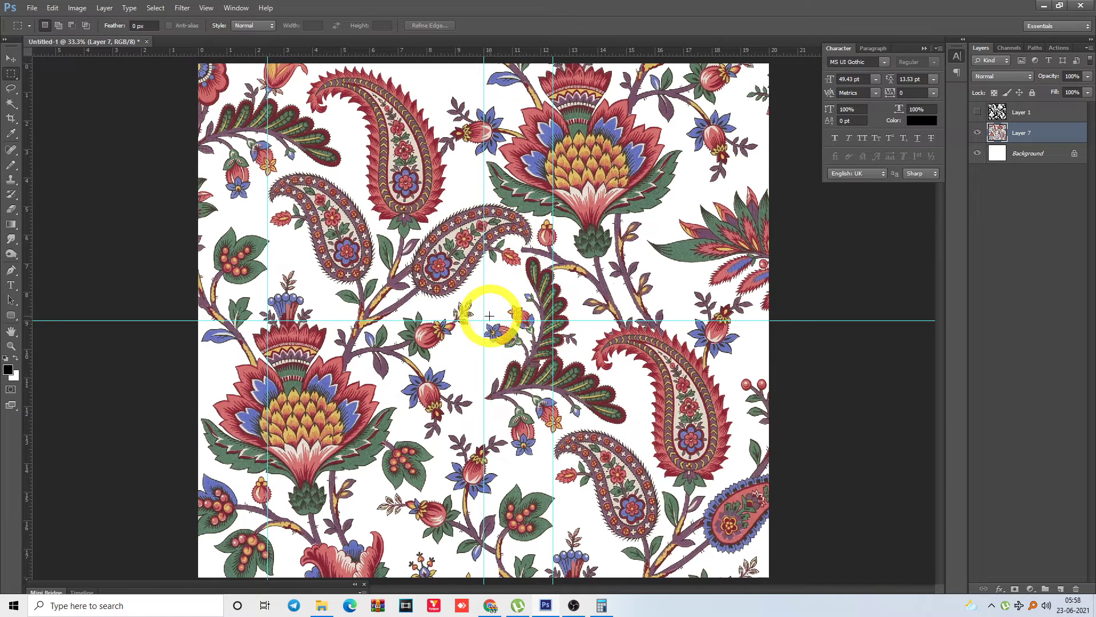
left_click_drag(509, 372, 575, 466)
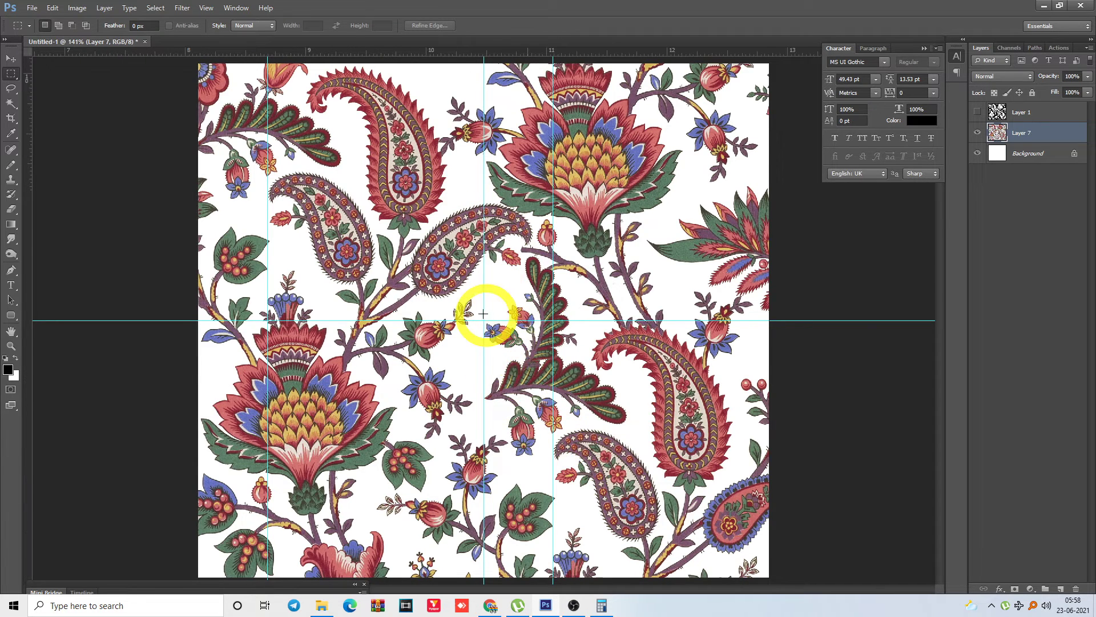
key("l")
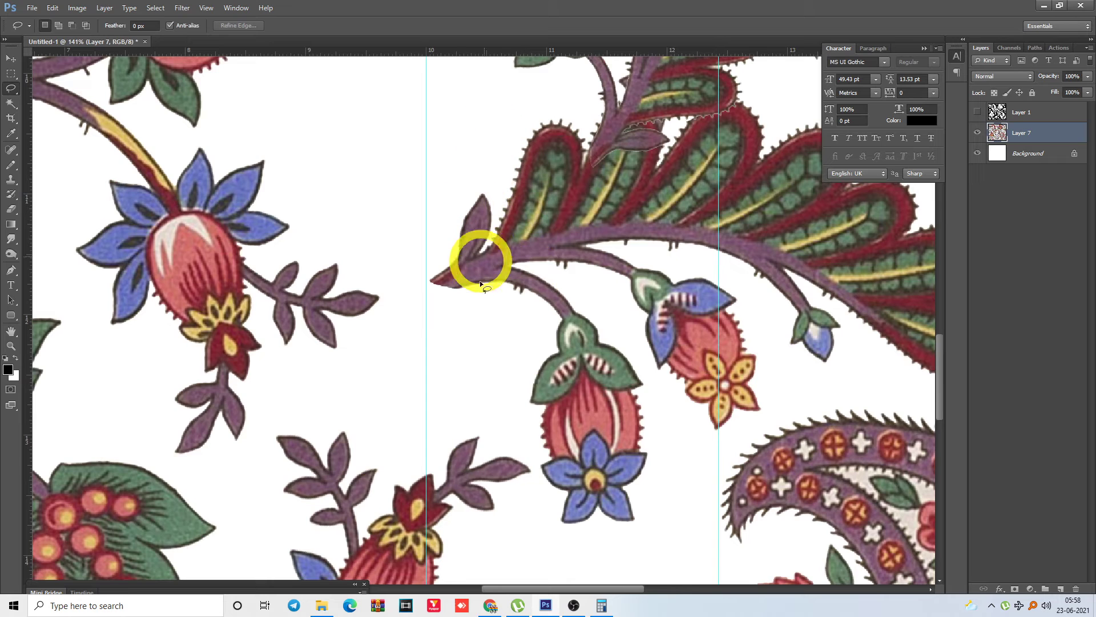
left_click_drag(395, 367, 446, 262)
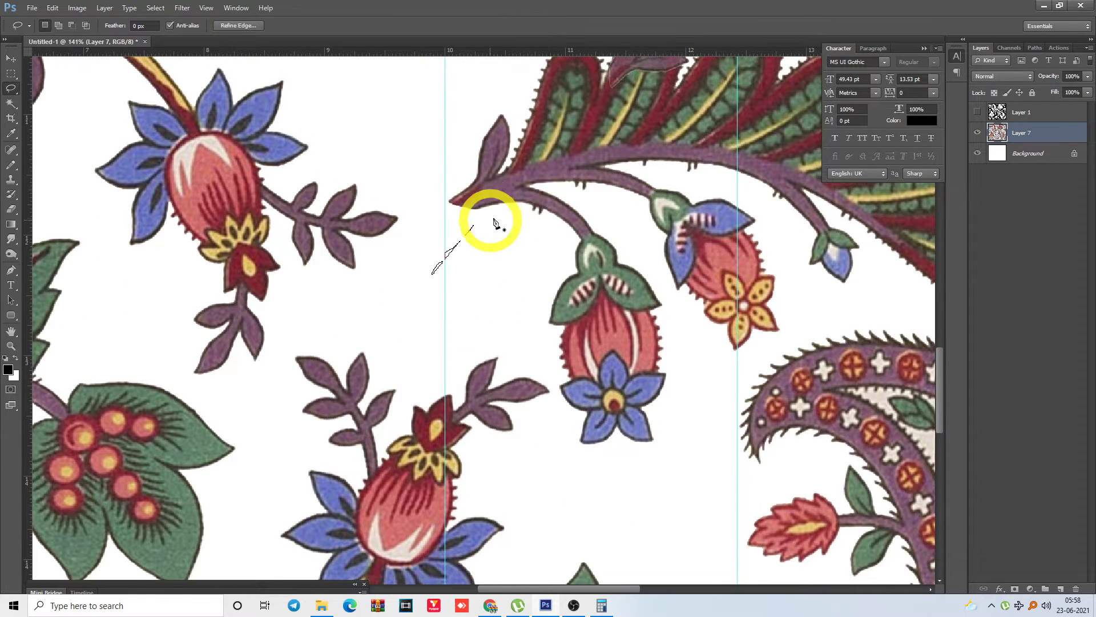
key("p")
key("ctrl+minus")
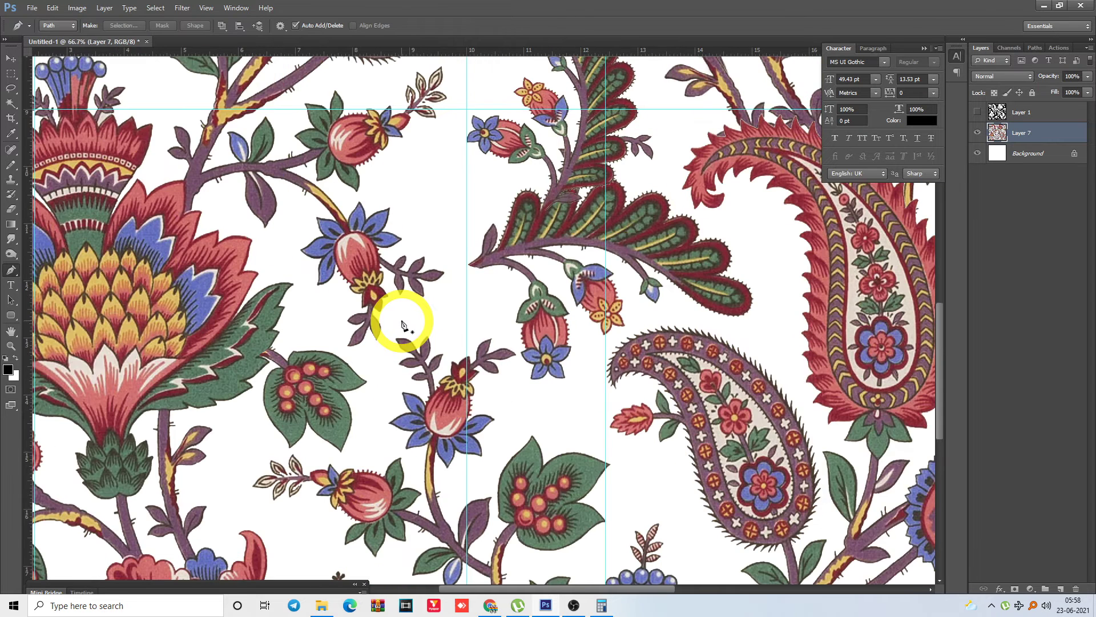
left_click_drag(219, 169, 240, 185)
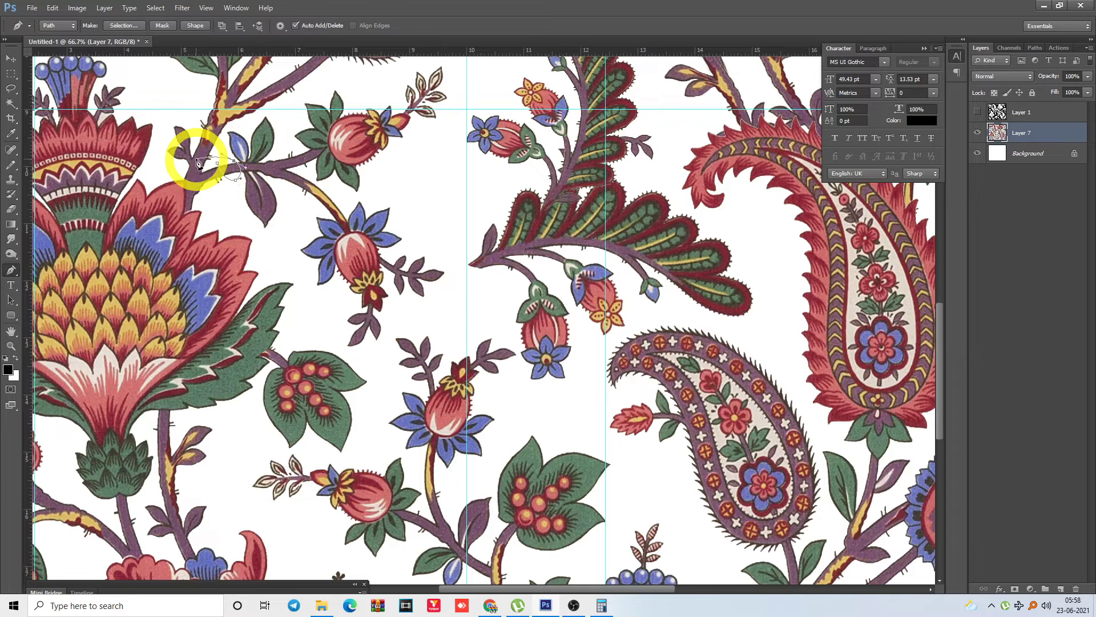
Copy the traced branch section to the cut base of the lower leaf spray and rotate it about 34 degrees counterclockwise
key("m")
left_click_drag(224, 171, 471, 277)
key("ctrl+t")
left_click_drag(541, 244, 512, 229)
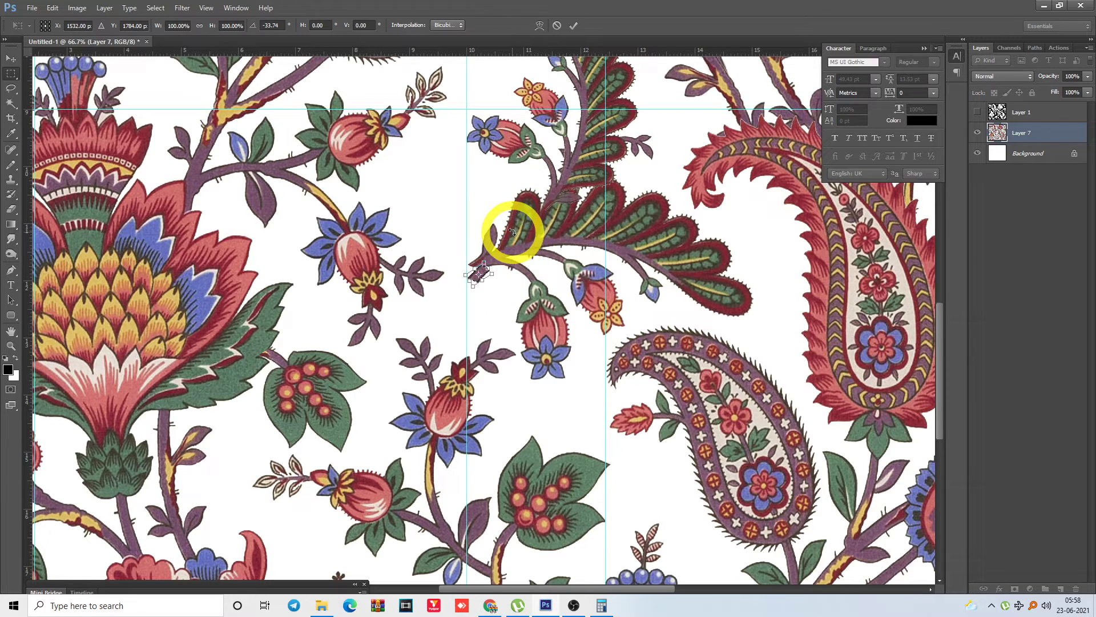
key("Return")
Copy and rotate further stem pieces end to end to build a curved stem from the leaf spray down to the red bud below
left_click_drag(440, 223, 577, 315)
left_click_drag(485, 277, 479, 352)
key("ctrl+t")
key("Return")
key("m")
key("ctrl+1")
key("ctrl+t")
key("Return")
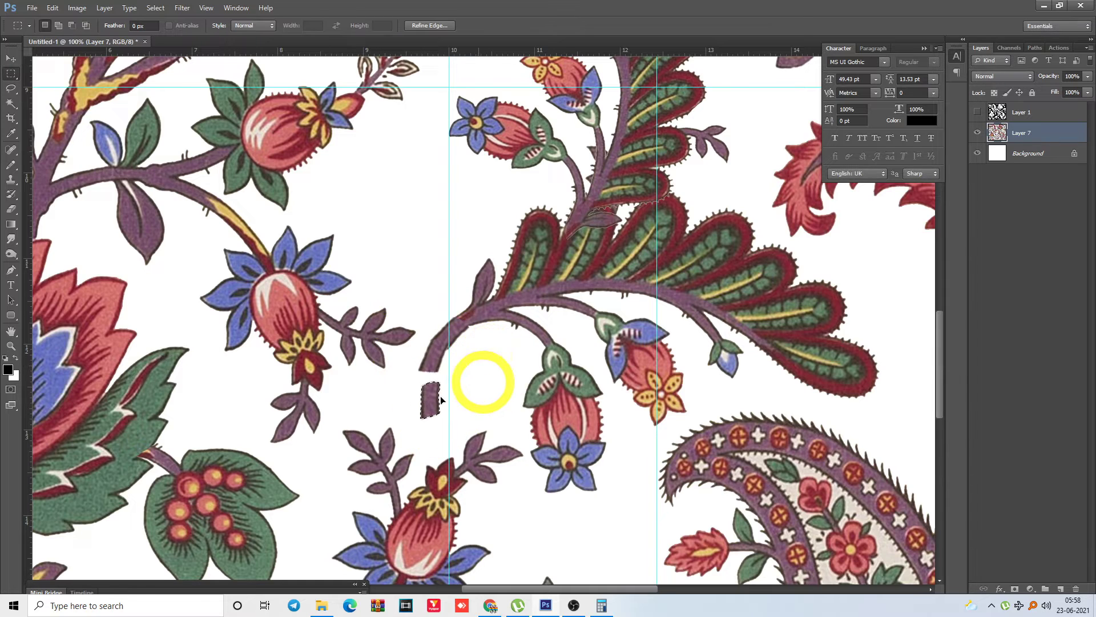
left_click_drag(426, 399, 440, 446)
key("ctrl+t")
key("Return")
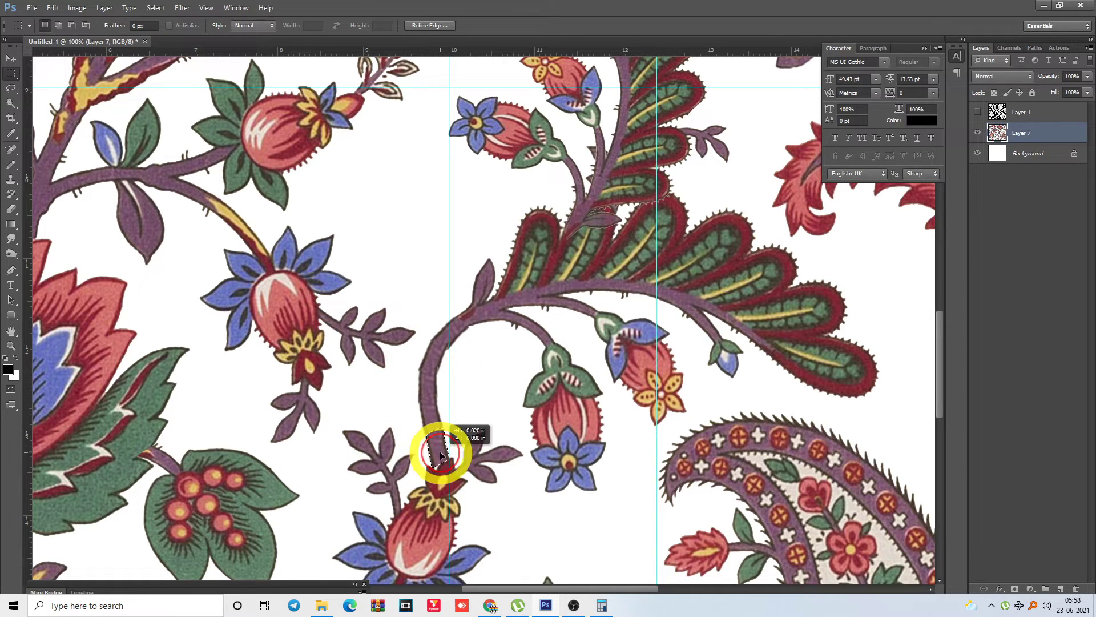
Trace the new stem's inner edge with a closed Pen path, load it as a selection, and clear the uneven outline
scroll(443, 277, "up", 5)
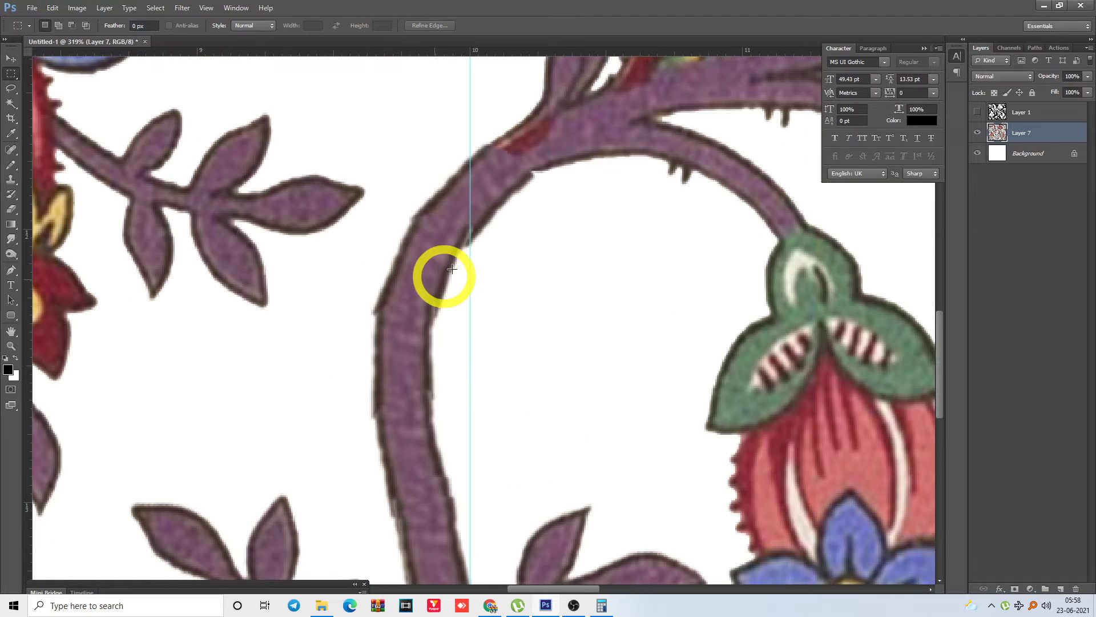
key("p")
scroll(506, 225, "down", 1)
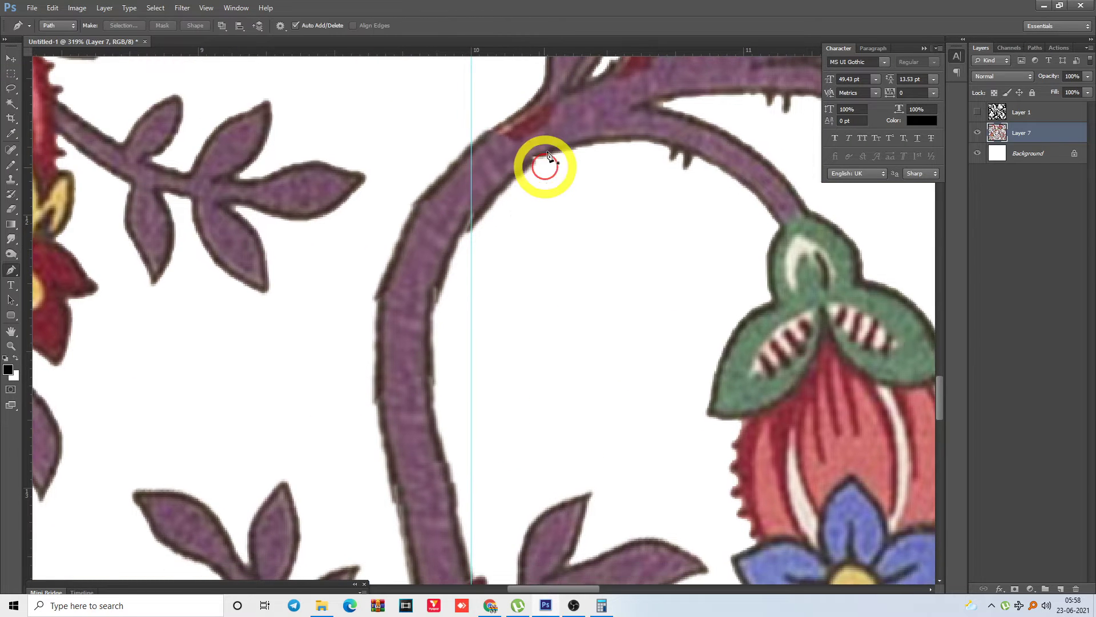
left_click(544, 155)
left_click_drag(439, 326, 431, 269)
left_click_drag(441, 347, 445, 380)
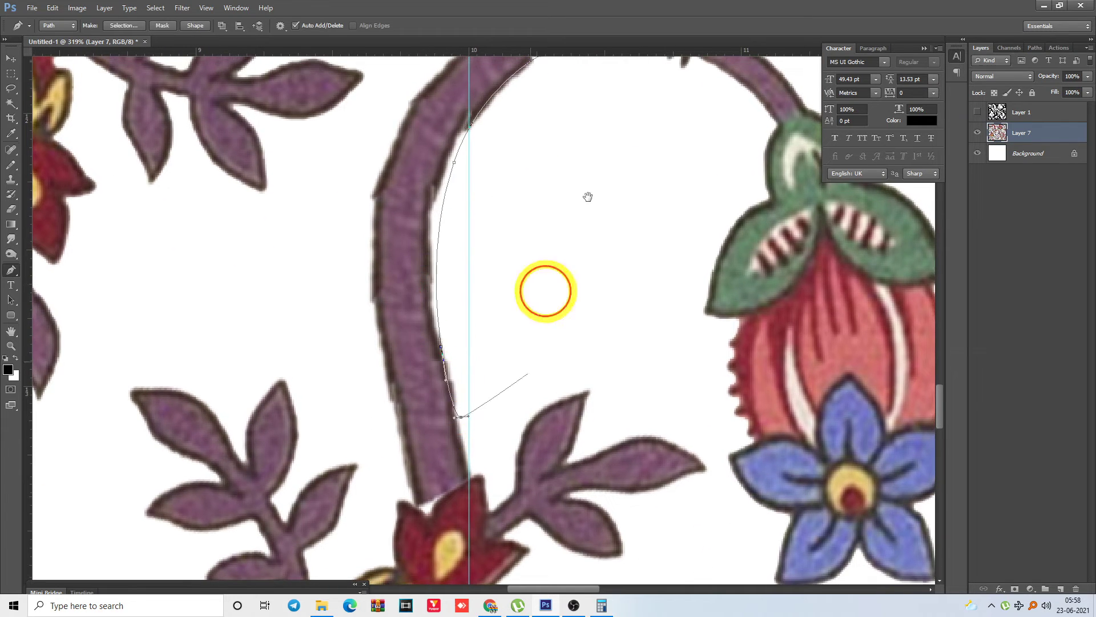
left_click_drag(584, 194, 528, 374)
left_click_drag(558, 296, 556, 283)
left_click_drag(566, 234, 556, 224)
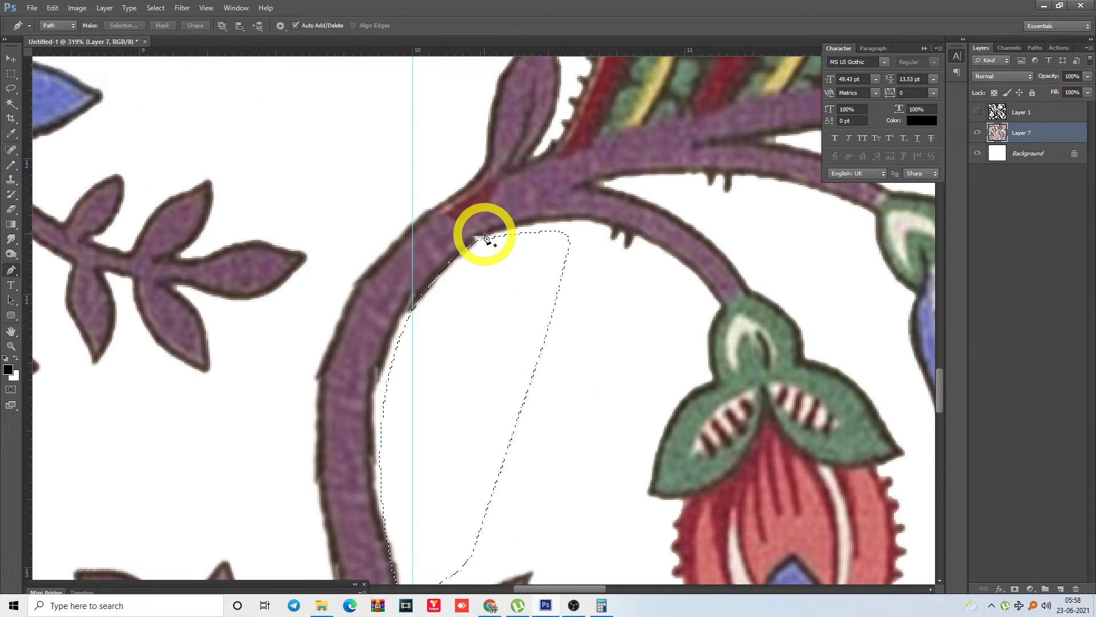
key("ctrl+d")
Trace the new stem's outer edge with a closed Pen path, load it as a selection, and clear the ragged fringe
left_click_drag(409, 164, 456, 114)
left_click_drag(477, 151, 475, 156)
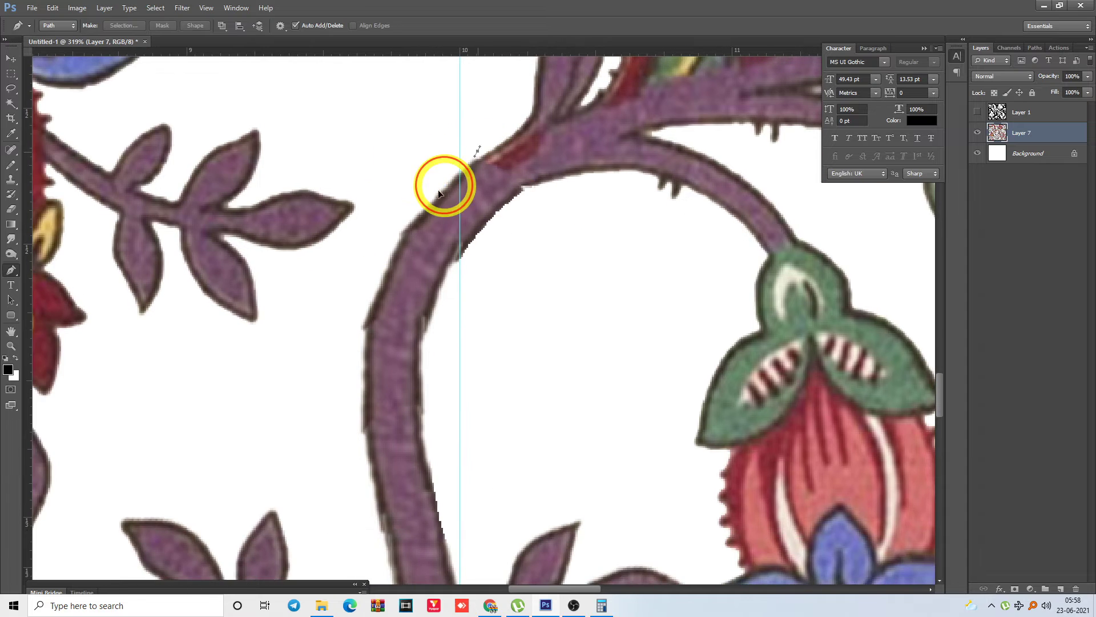
left_click(386, 261)
left_click_drag(386, 261, 367, 306)
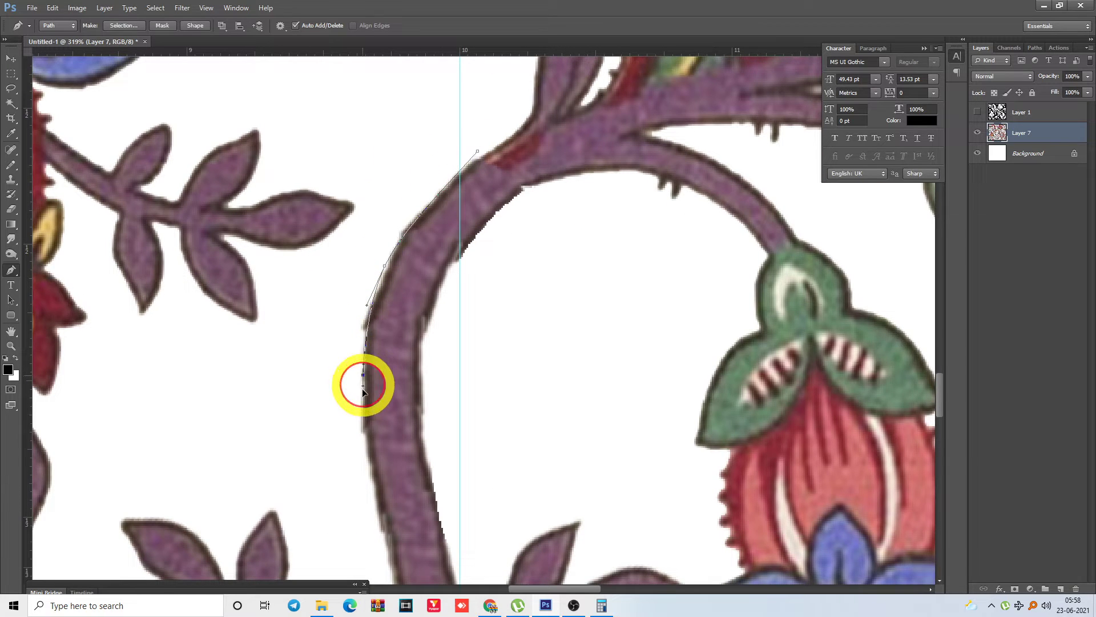
left_click_drag(363, 392, 363, 394)
left_click_drag(369, 498, 362, 383)
left_click_drag(334, 418, 329, 412)
left_click_drag(306, 323, 304, 312)
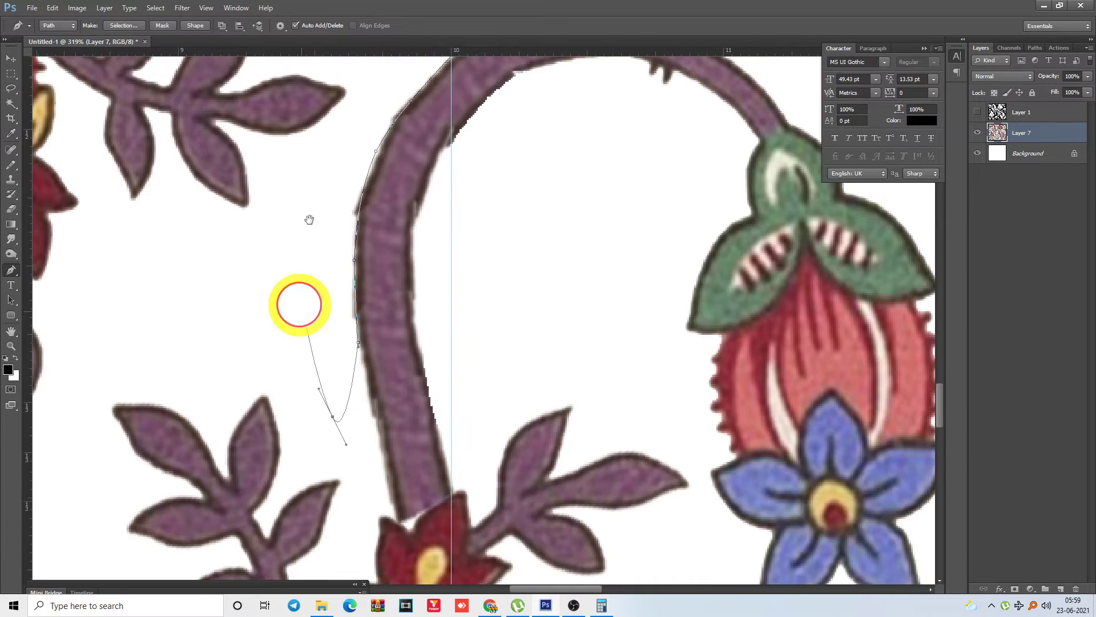
left_click_drag(308, 223, 319, 378)
left_click_drag(347, 311, 351, 301)
left_click_drag(398, 221, 410, 206)
left_click_drag(438, 168, 438, 163)
left_click(444, 123)
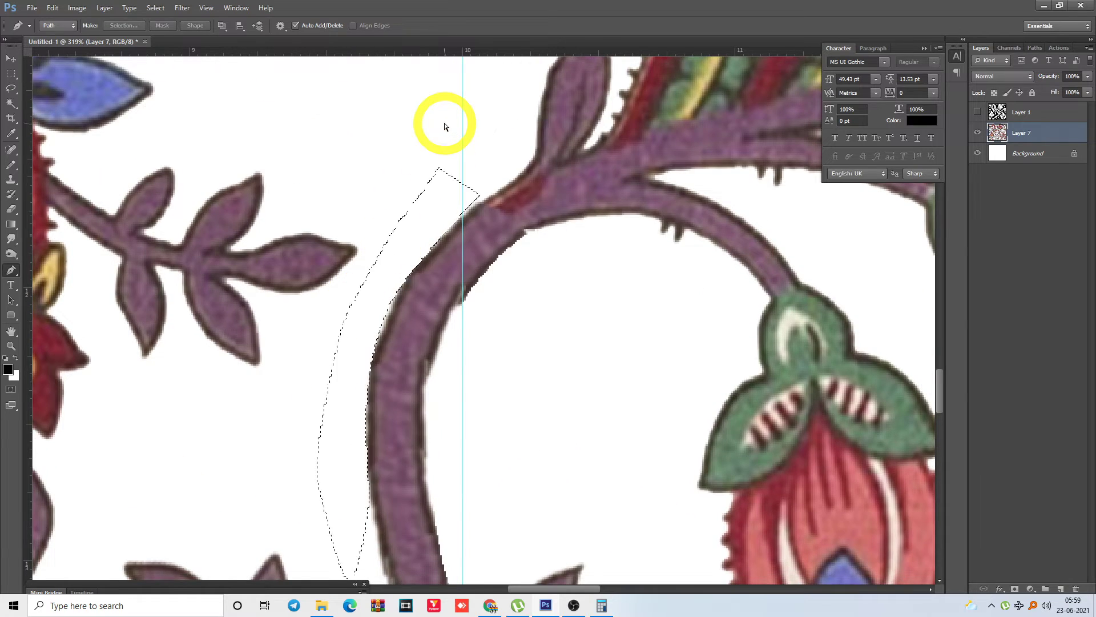
key("ctrl+minus")
key("ctrl+minus")
key("ctrl+minus")
key("ctrl+minus")
key("ctrl+minus")
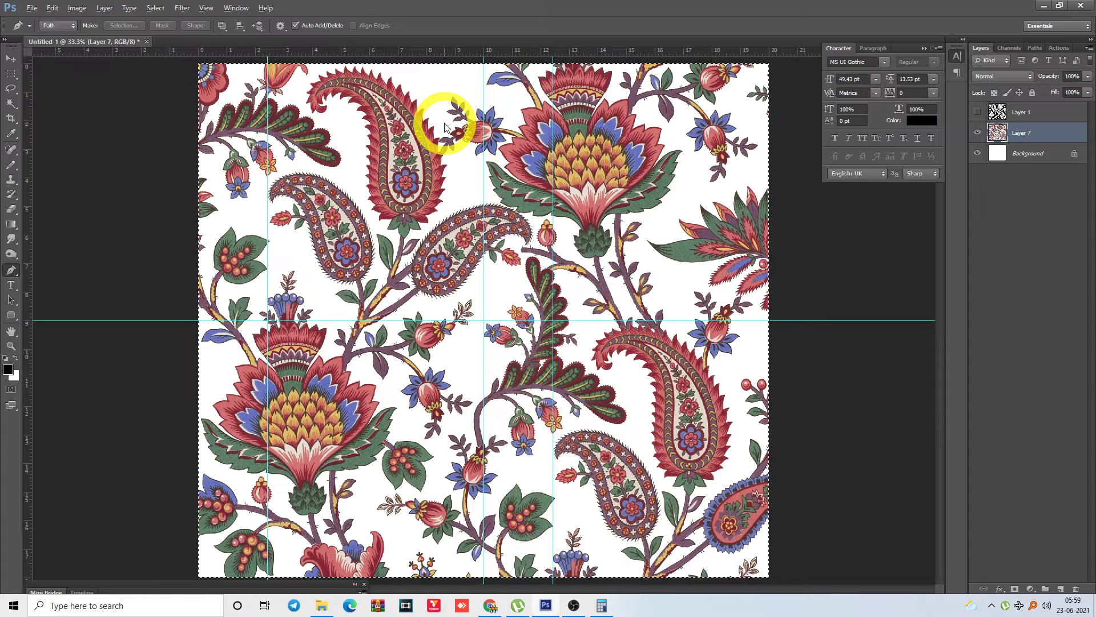
key("ctrl+minus")
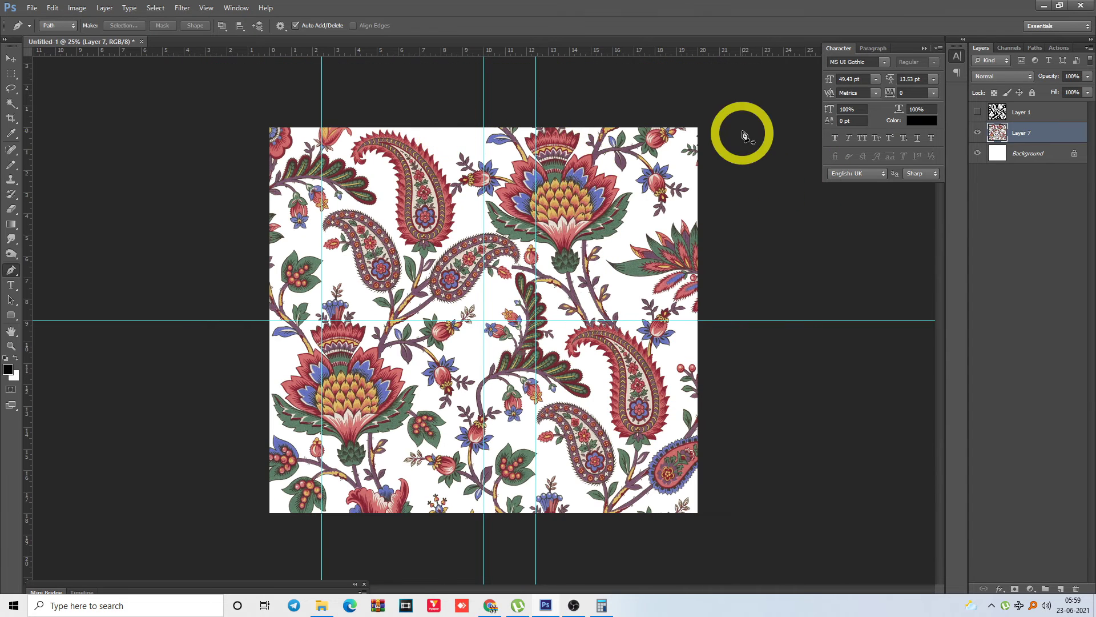
key("l")
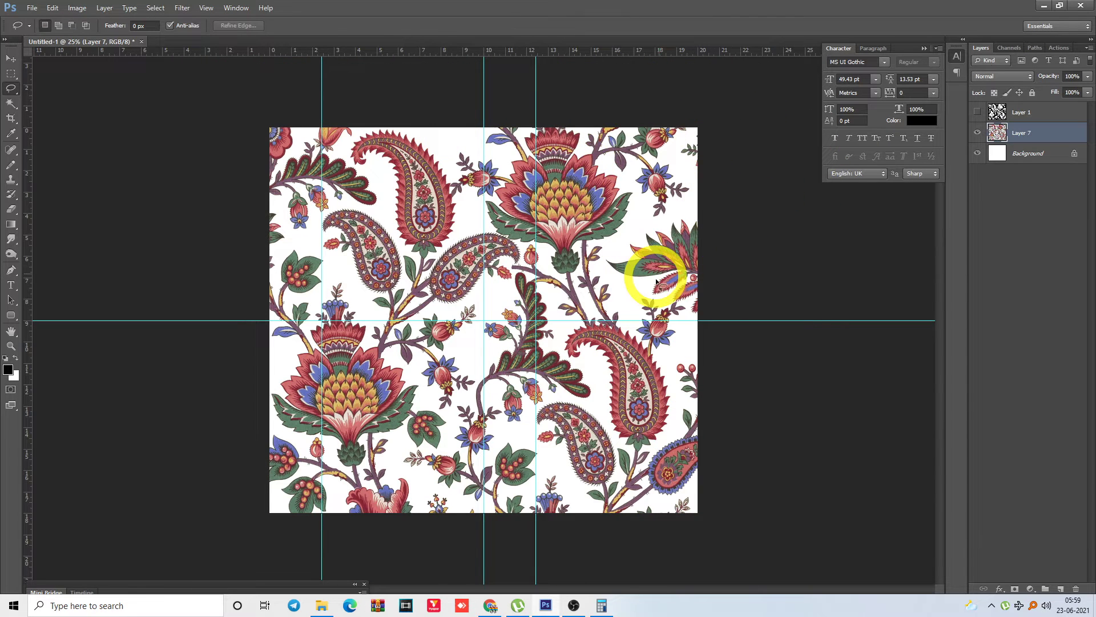
key("p")
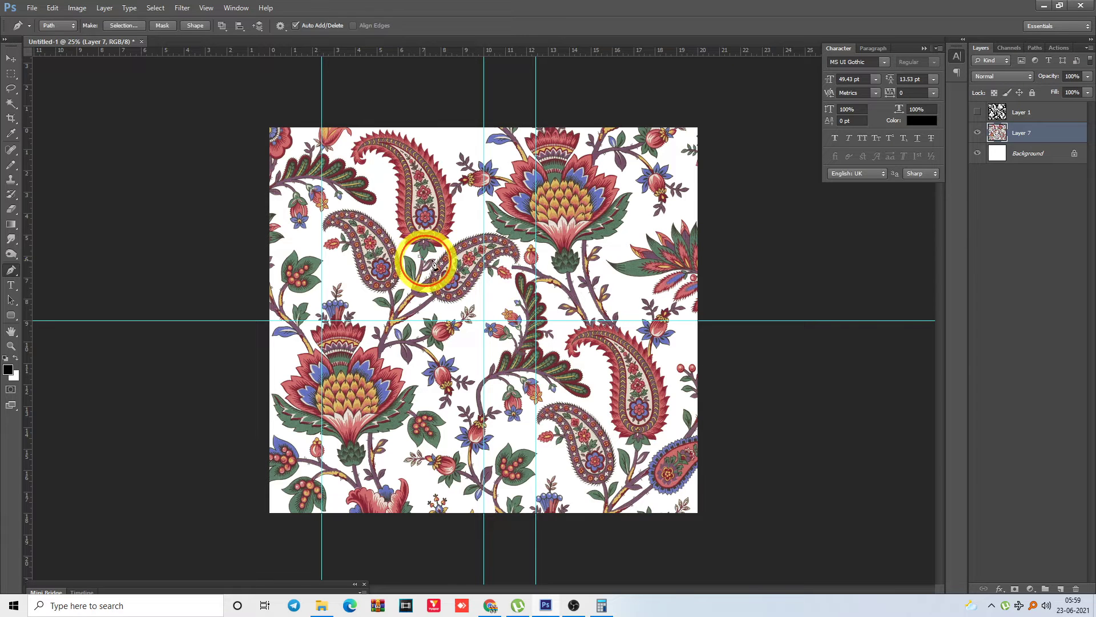
scroll(437, 264, "up", 7)
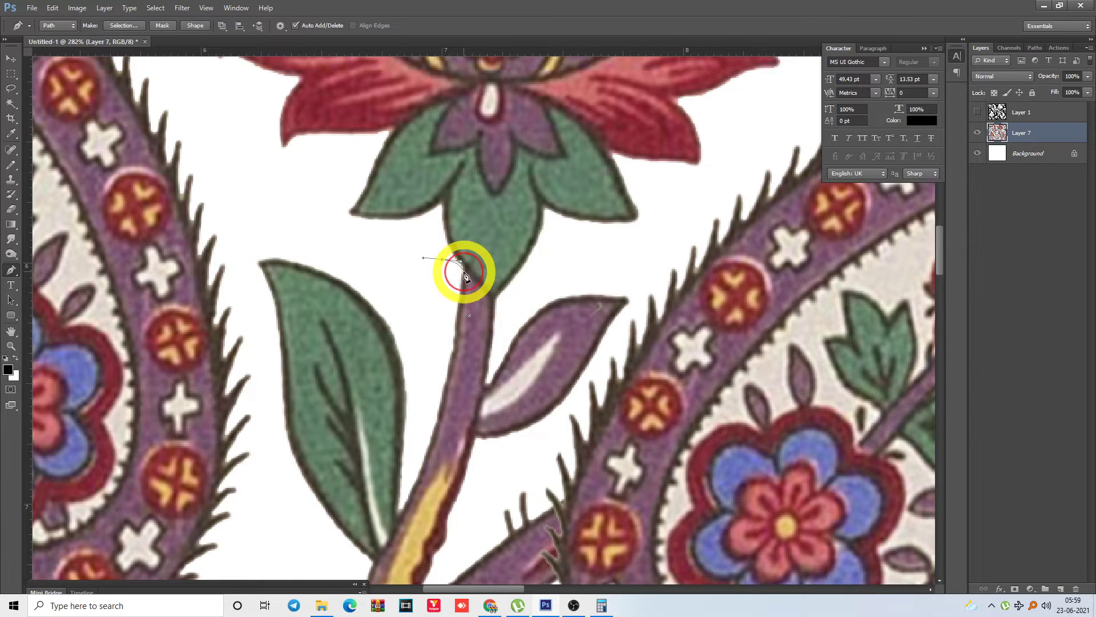
left_click_drag(467, 276, 543, 252)
scroll(543, 252, "down", 7)
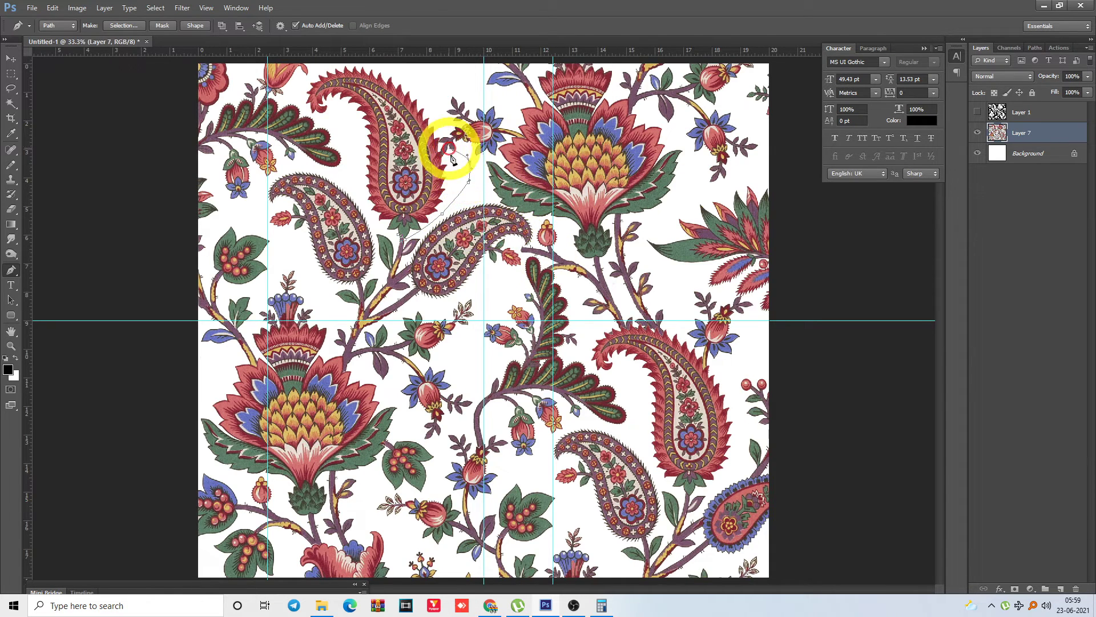
key("Escape")
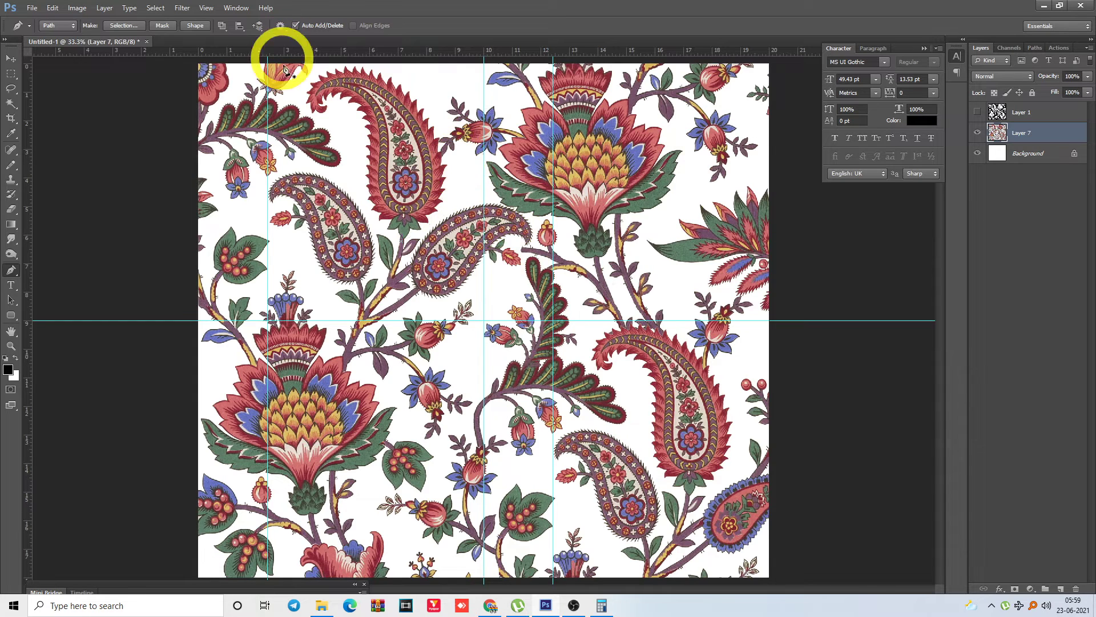
Start a Pen path above the upper small paisley, around the large red paisley's curled tip and across to the branch base on the upper flower
left_click(281, 170)
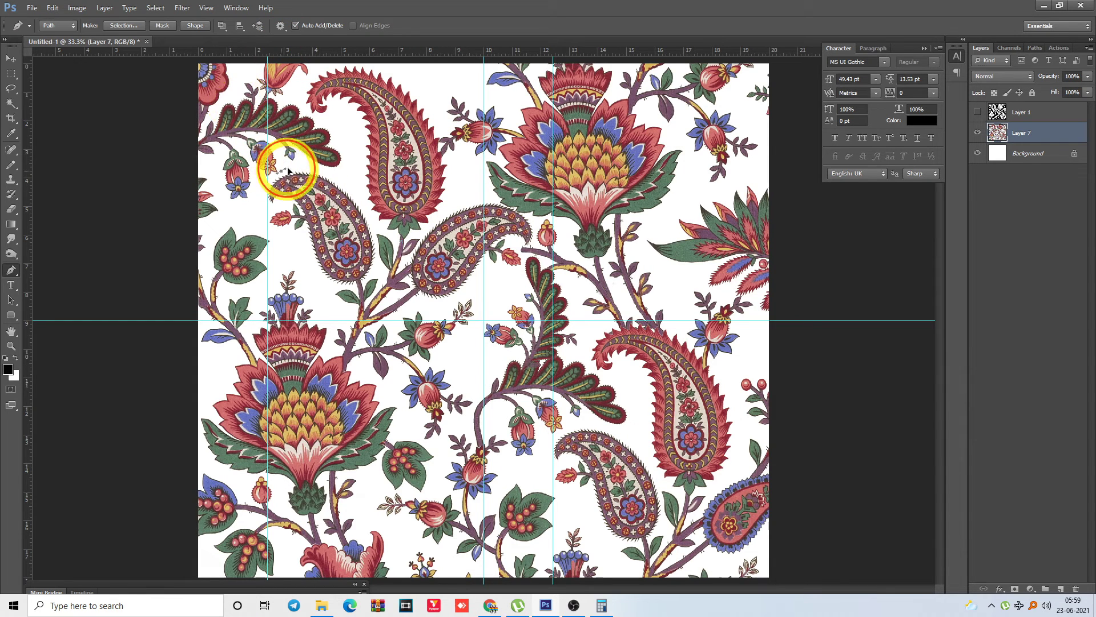
left_click_drag(316, 169, 333, 176)
left_click_drag(347, 175, 350, 60)
left_click_drag(416, 71, 557, 128)
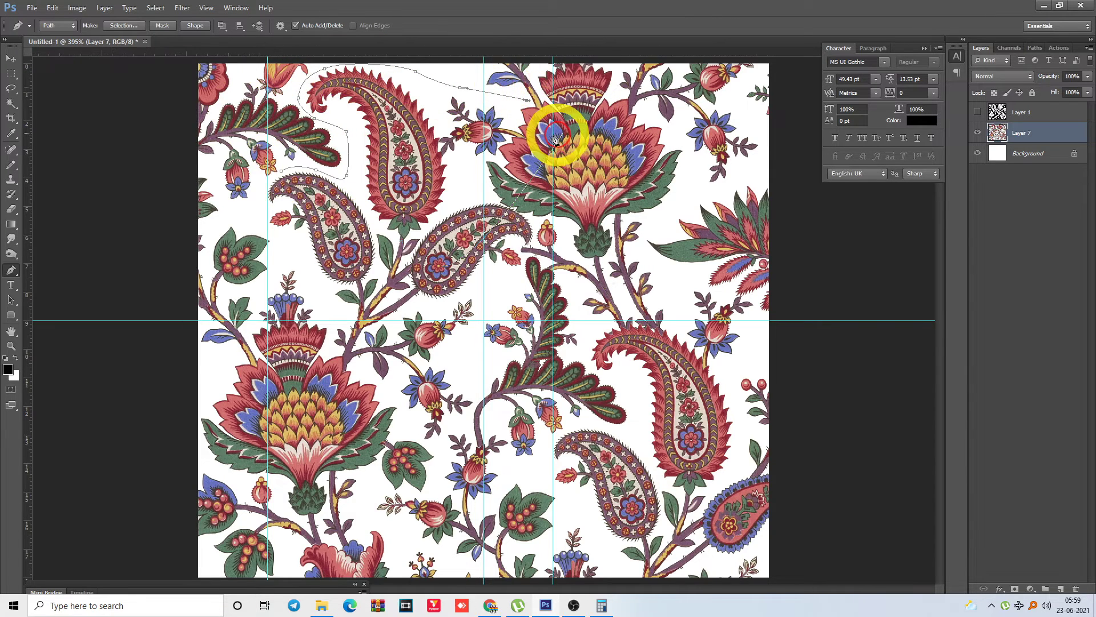
left_click_drag(623, 380, 628, 378)
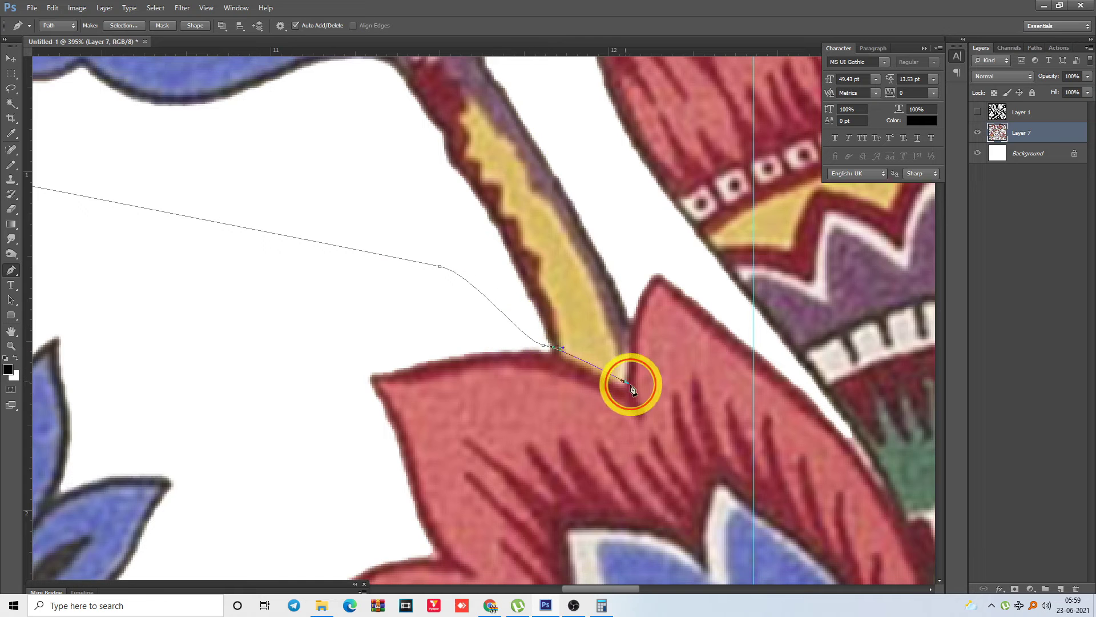
Continue the Pen path over the upper flower's crown, past the canvas edge, and down to the branch base on its other side
key("ctrl+minus")
key("ctrl+minus")
key("ctrl+minus")
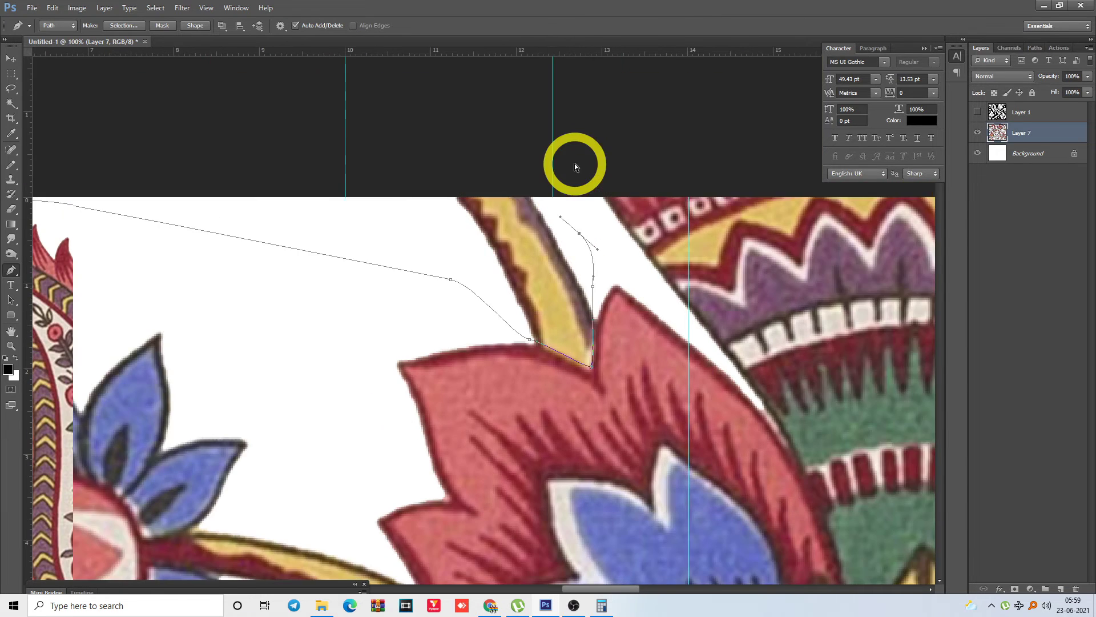
left_click_drag(503, 200, 528, 166)
left_click_drag(626, 154, 645, 156)
left_click_drag(731, 181, 741, 186)
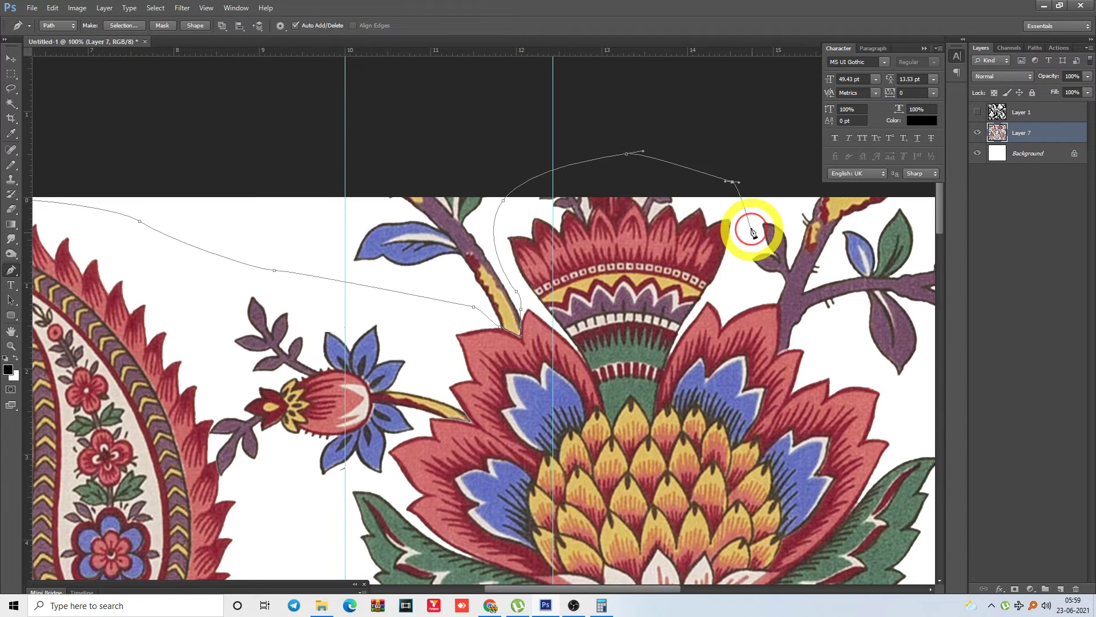
left_click_drag(749, 236, 739, 260)
left_click_drag(735, 296, 698, 244)
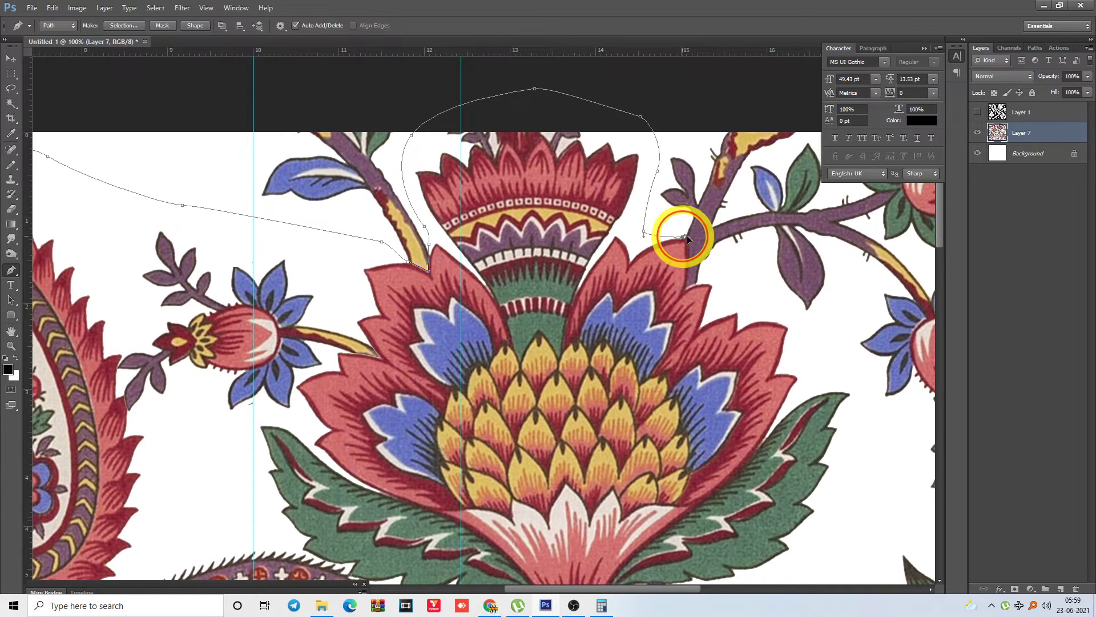
left_click_drag(686, 289, 717, 282)
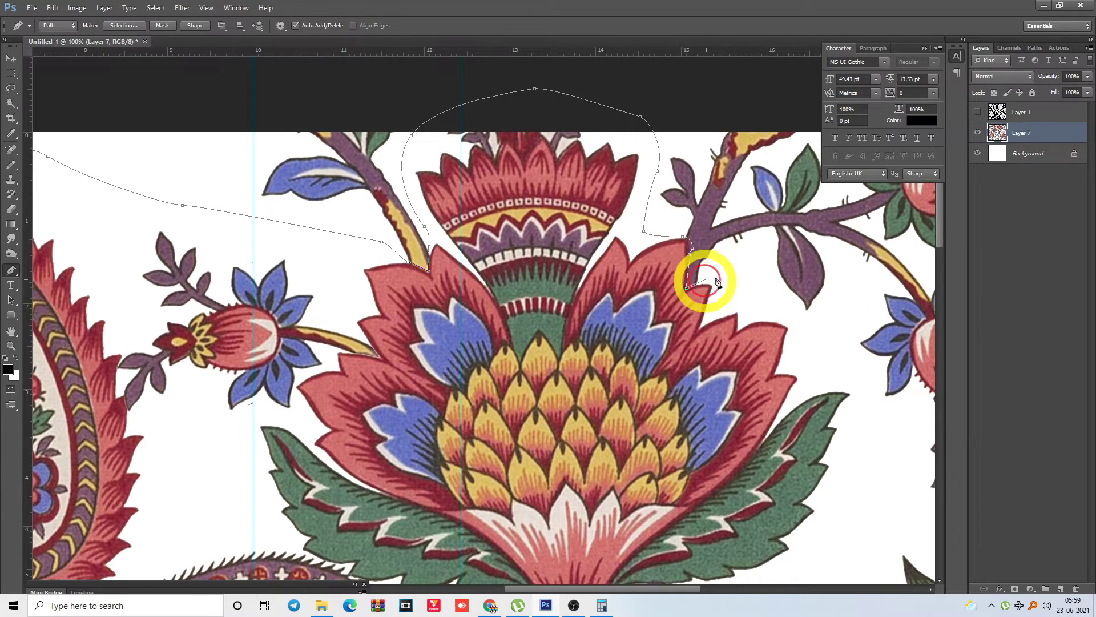
Extend the path around the upper flower's outer leaf and down beside the purple stems toward the lower red paisley
key("ctrl+minus")
key("ctrl+minus")
key("ctrl+minus")
key("ctrl+minus")
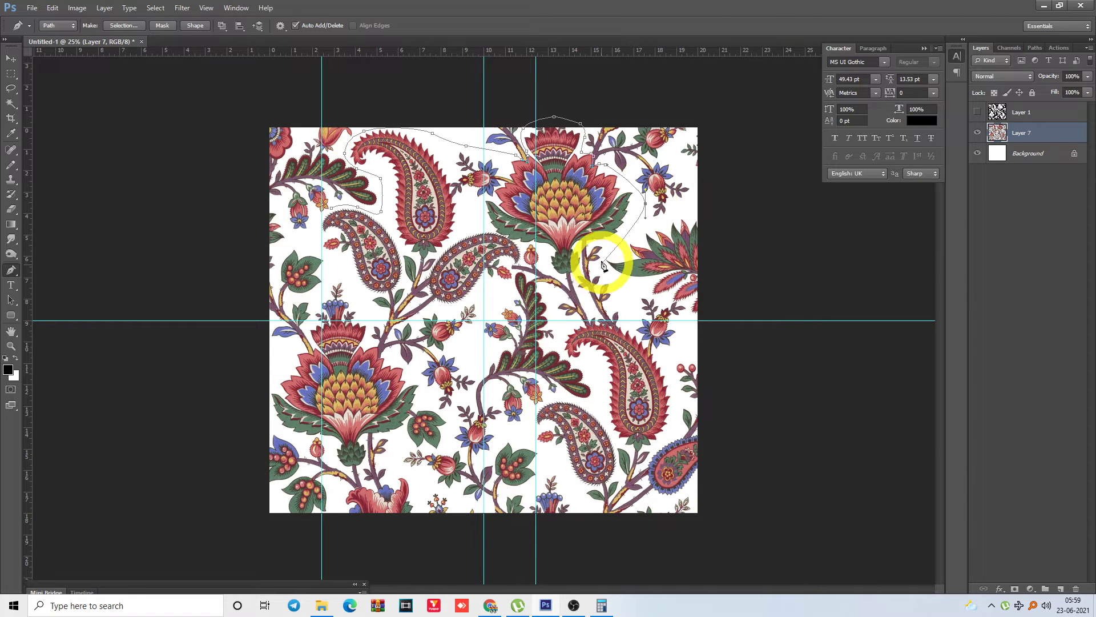
left_click(614, 249)
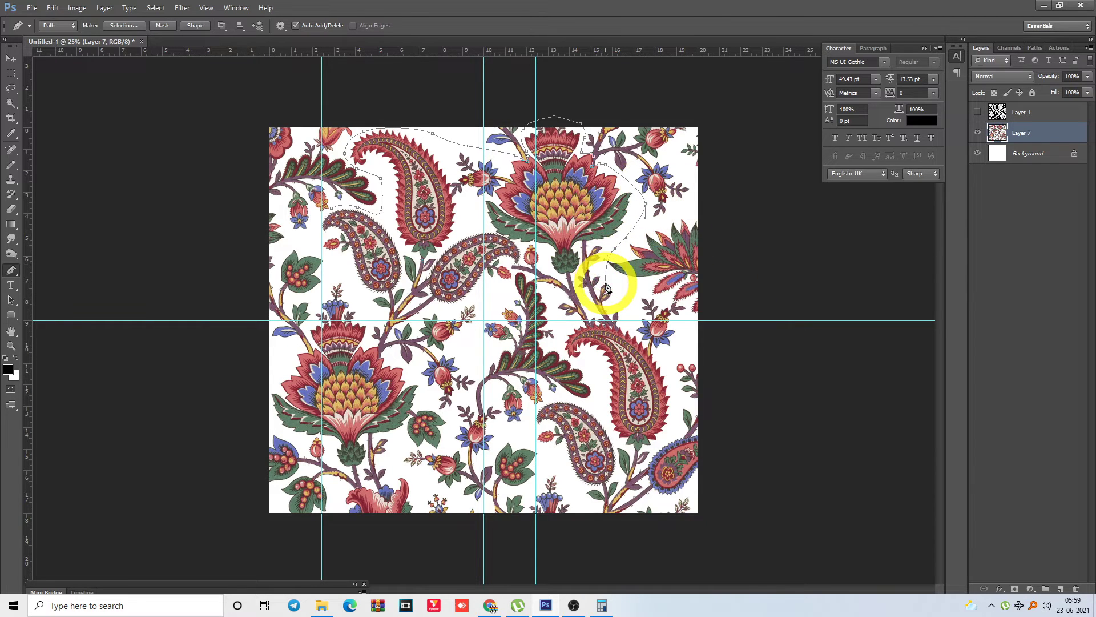
left_click_drag(612, 286, 612, 319)
Trace the path along the lower red paisley's upper spikes, separating them from the purple stems that meet them
scroll(611, 317, "up", 8)
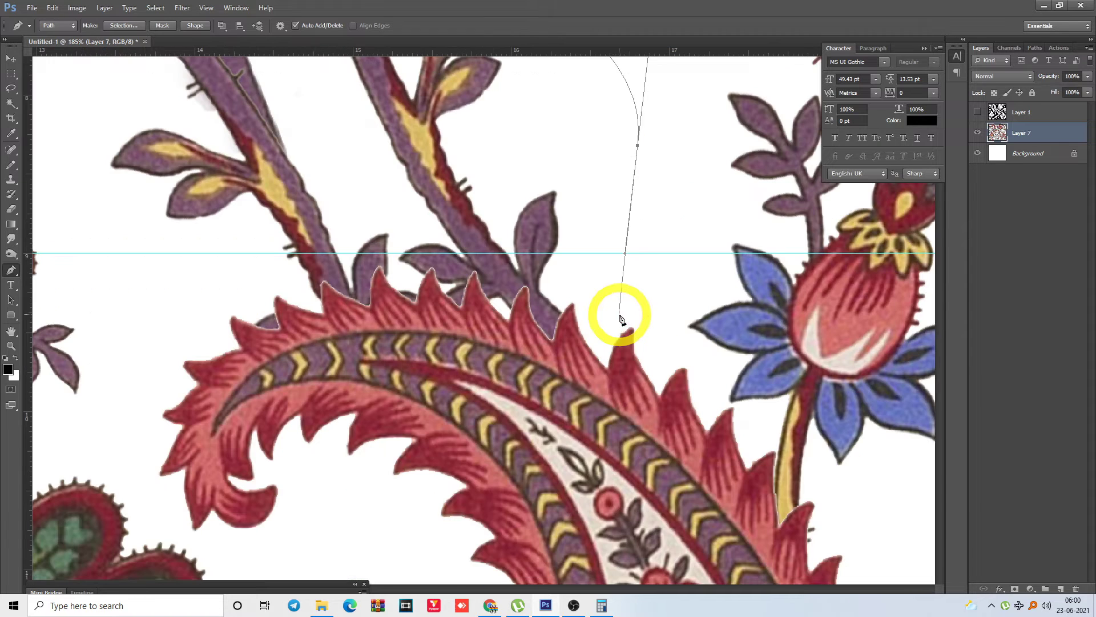
left_click_drag(577, 283, 382, 271)
left_click(464, 292)
left_click(460, 306)
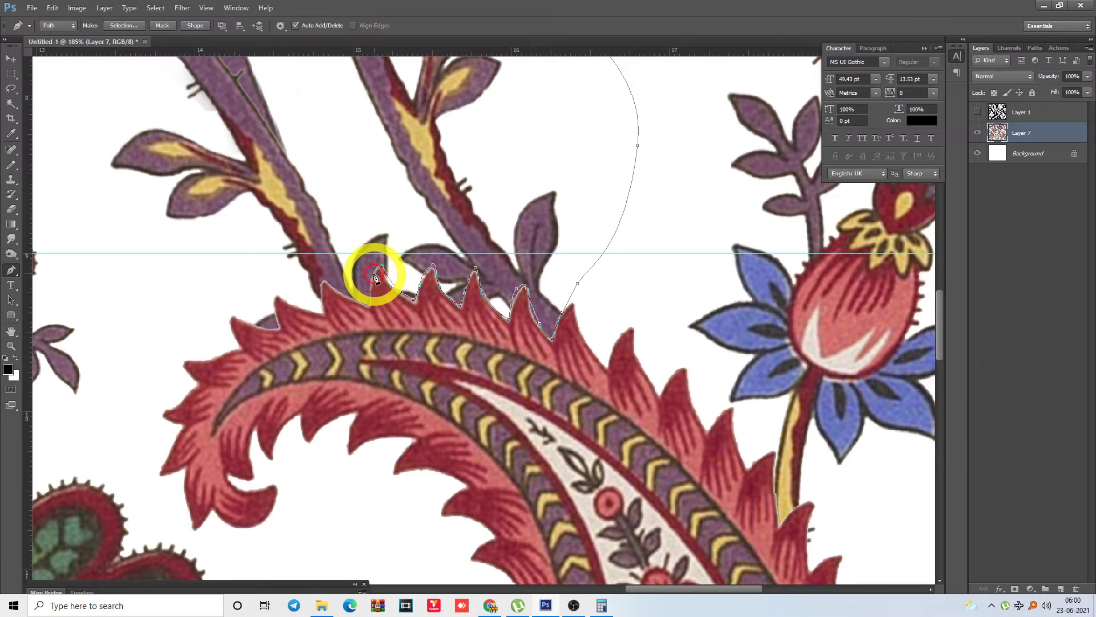
left_click(370, 305)
left_click(346, 296)
left_click(323, 284)
left_click(318, 296)
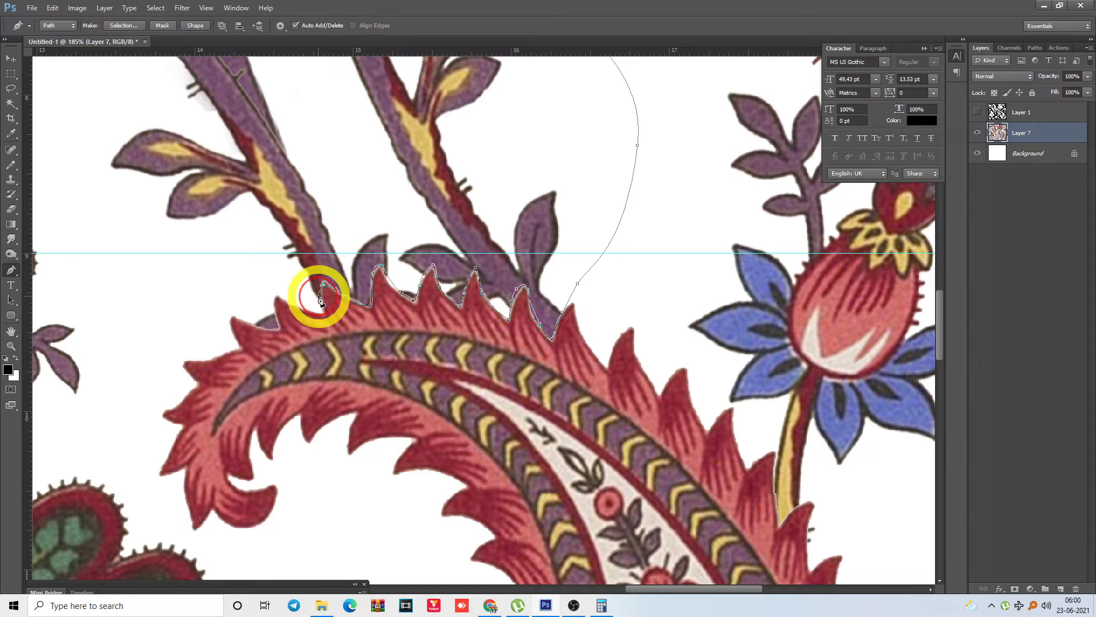
left_click(299, 294)
left_click(275, 289)
left_click(256, 293)
left_click(230, 298)
left_click(209, 296)
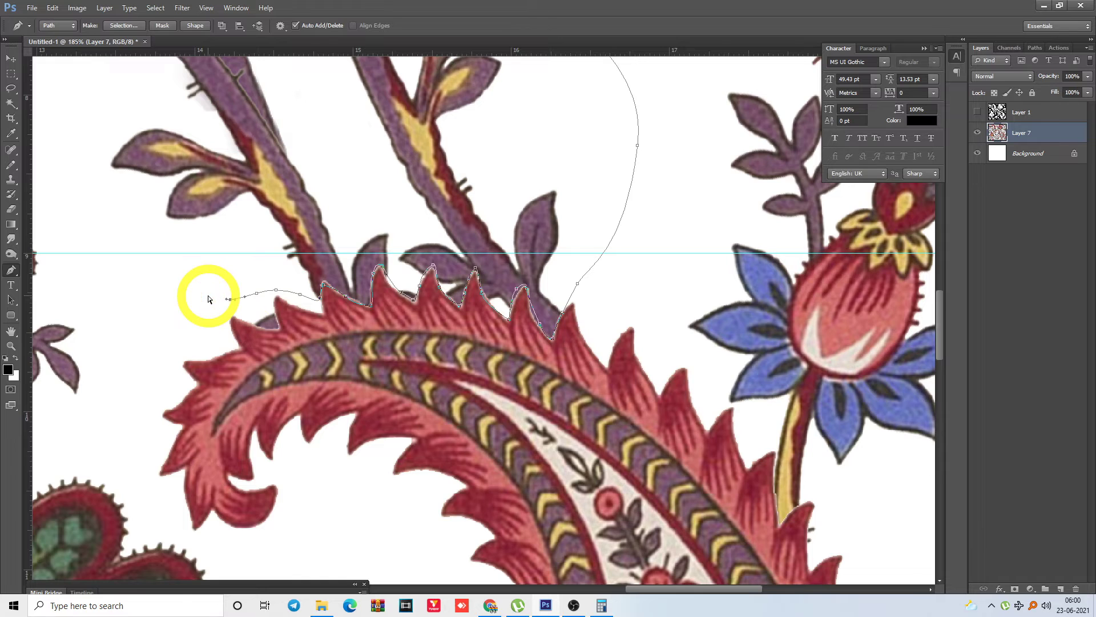
Run the path around the lower red paisley's curled tip, between the green leaf spray and the lower small paisley, and down past the paisley
key("ctrl+minus")
key("ctrl+minus")
key("ctrl+minus")
key("ctrl+minus")
key("ctrl+minus")
key("ctrl+minus")
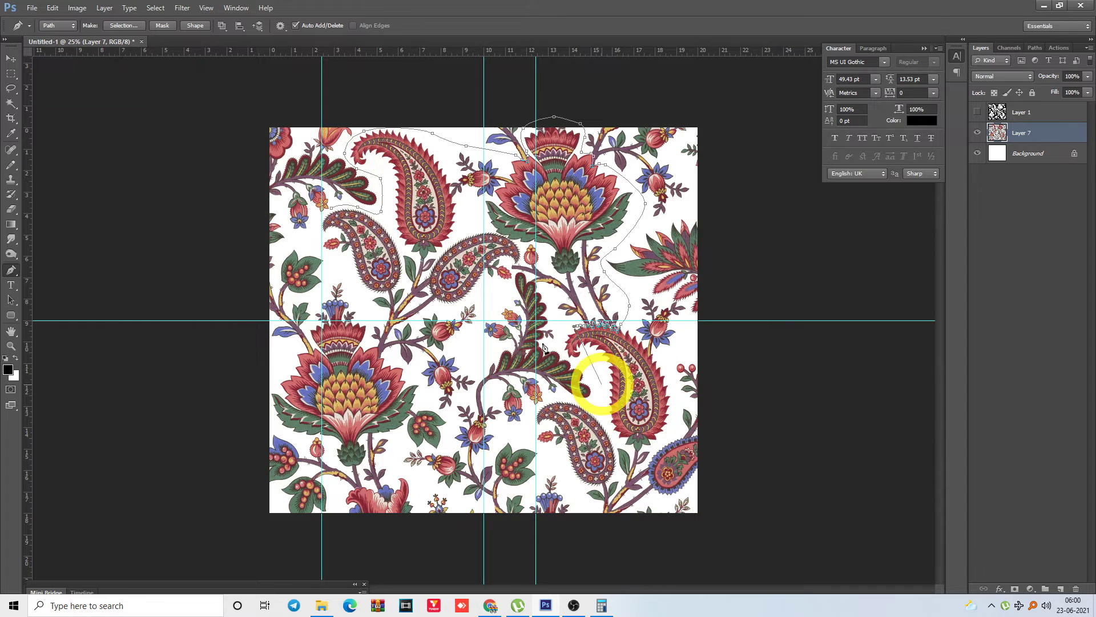
left_click_drag(556, 343, 559, 358)
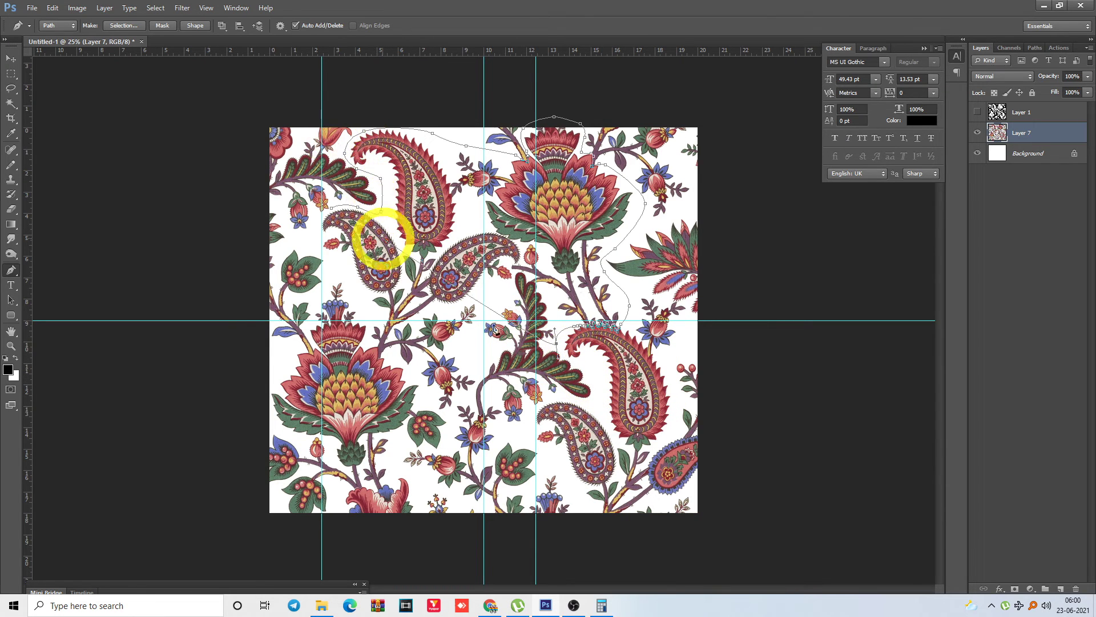
left_click_drag(593, 403, 529, 416)
left_click(523, 432)
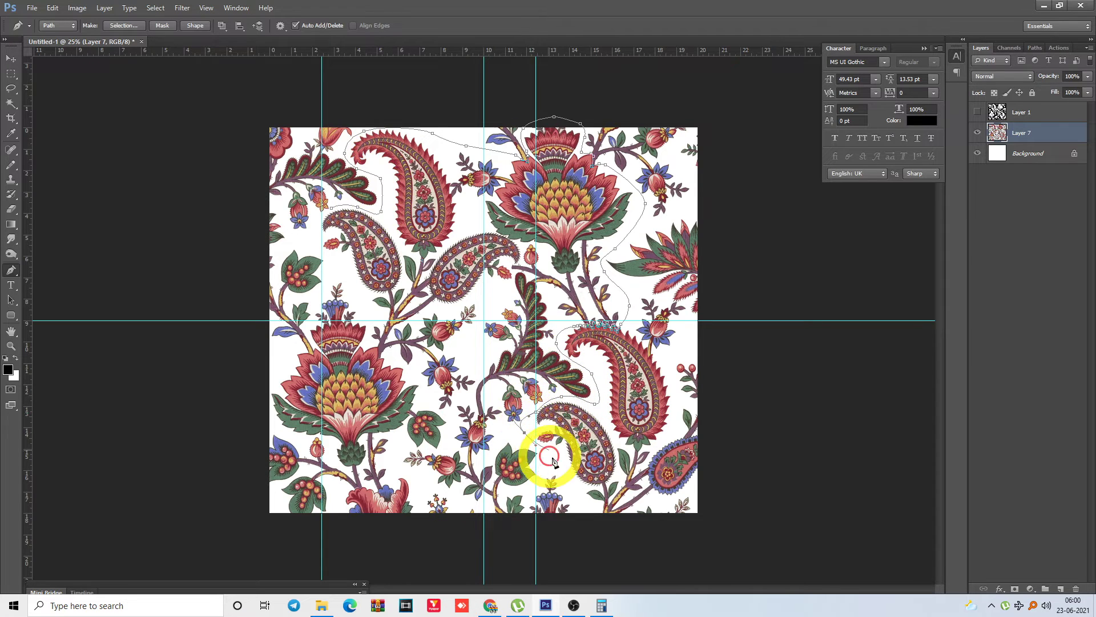
left_click(554, 462)
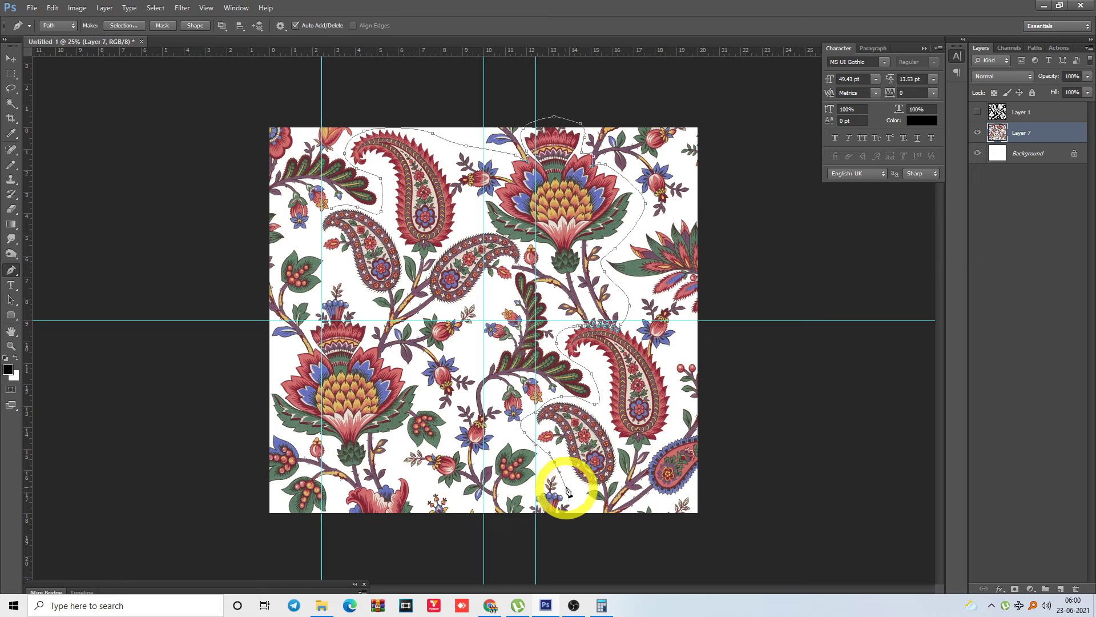
Carry the path below the canvas's lower edge and turn it back up beside the pink leafy flower
left_click_drag(581, 502, 581, 524)
left_click(507, 557)
left_click_drag(507, 556, 421, 555)
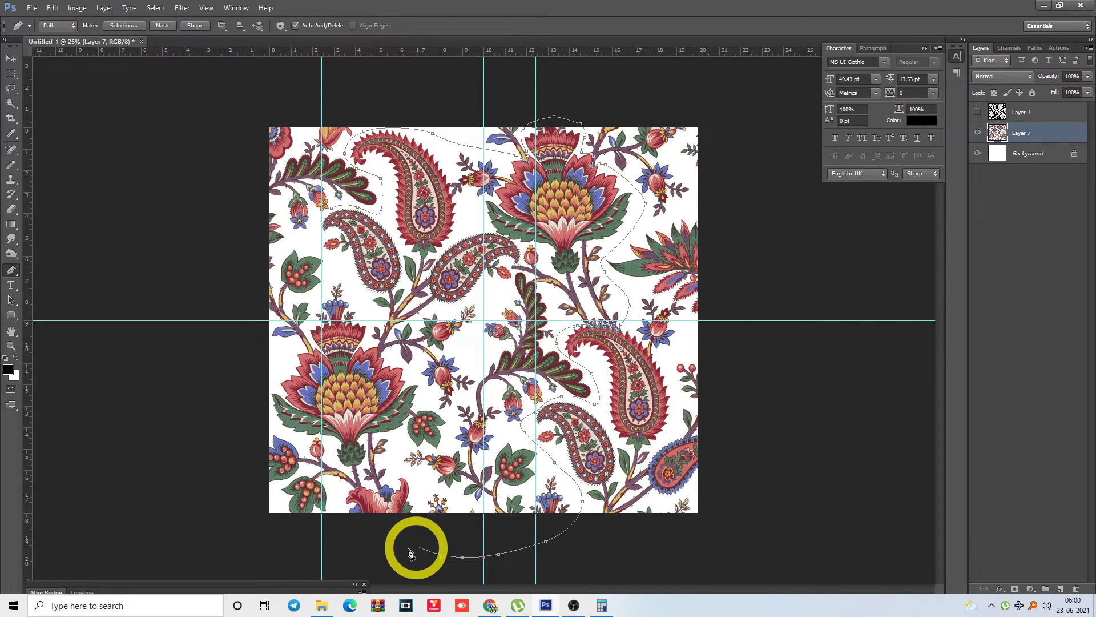
left_click(390, 548)
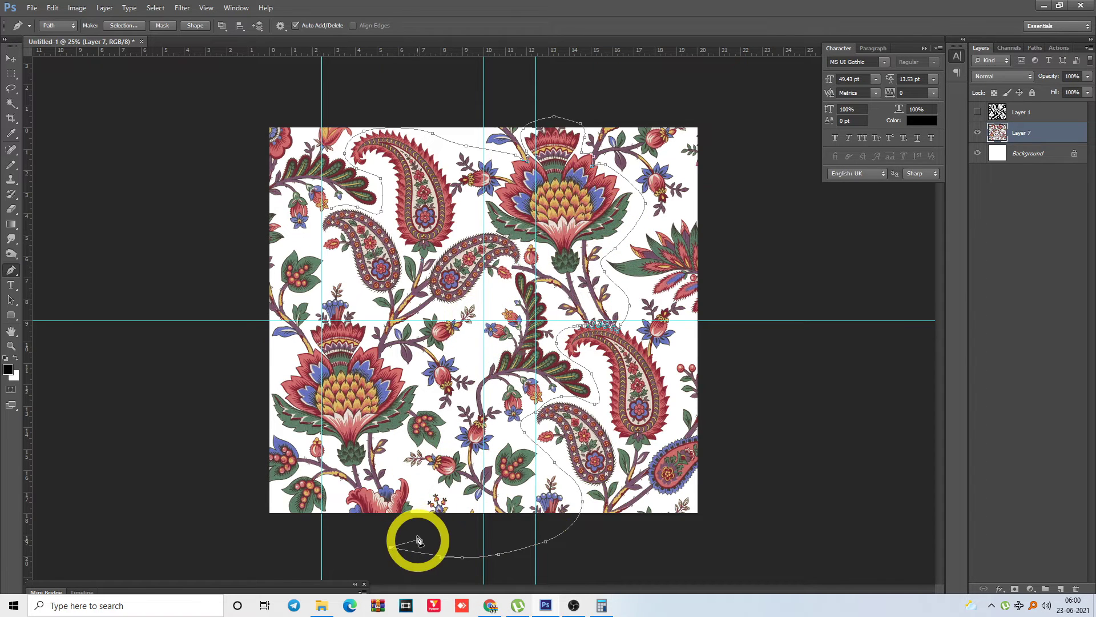
left_click_drag(414, 533, 414, 519)
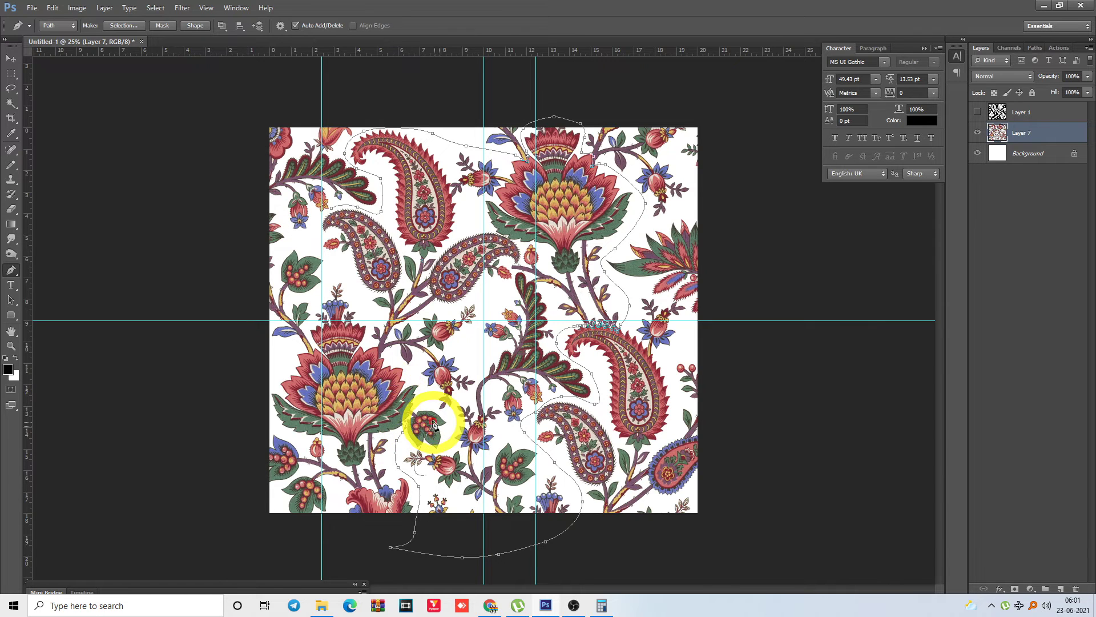
Trace the path around the berry leaf's stem where it meets the lower flower's green leaf
scroll(417, 408, "up", 8)
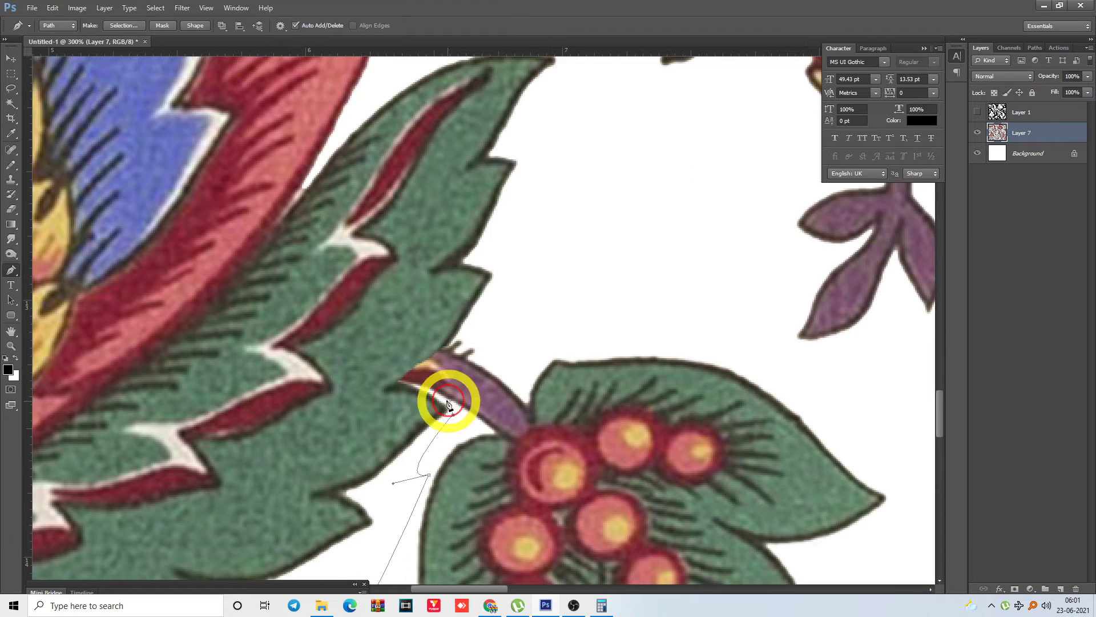
left_click(459, 346)
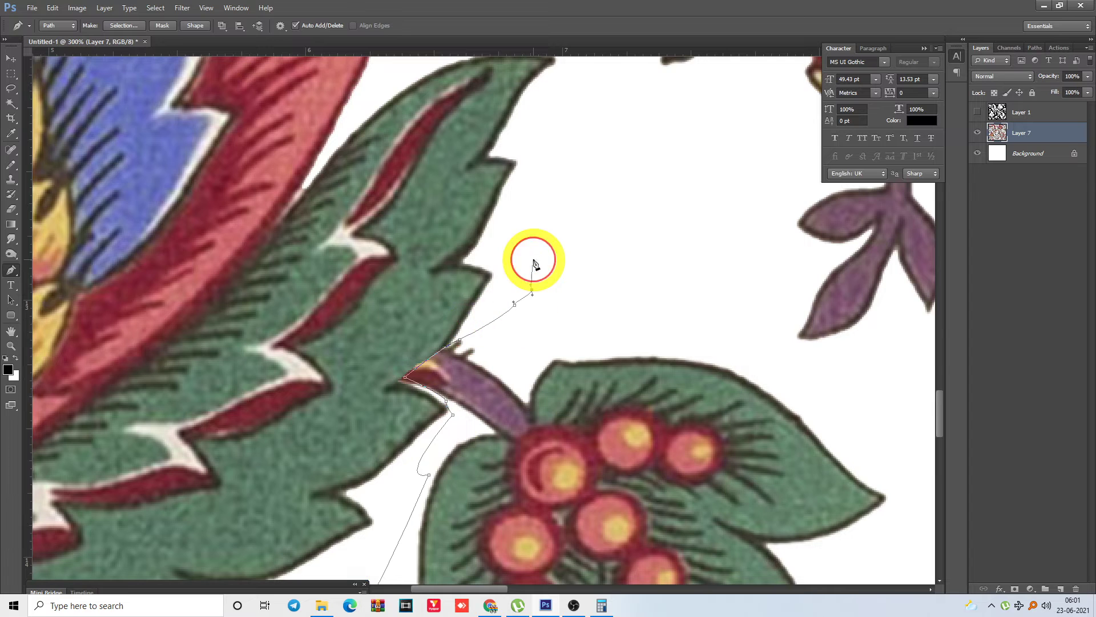
scroll(534, 263, "down", 8)
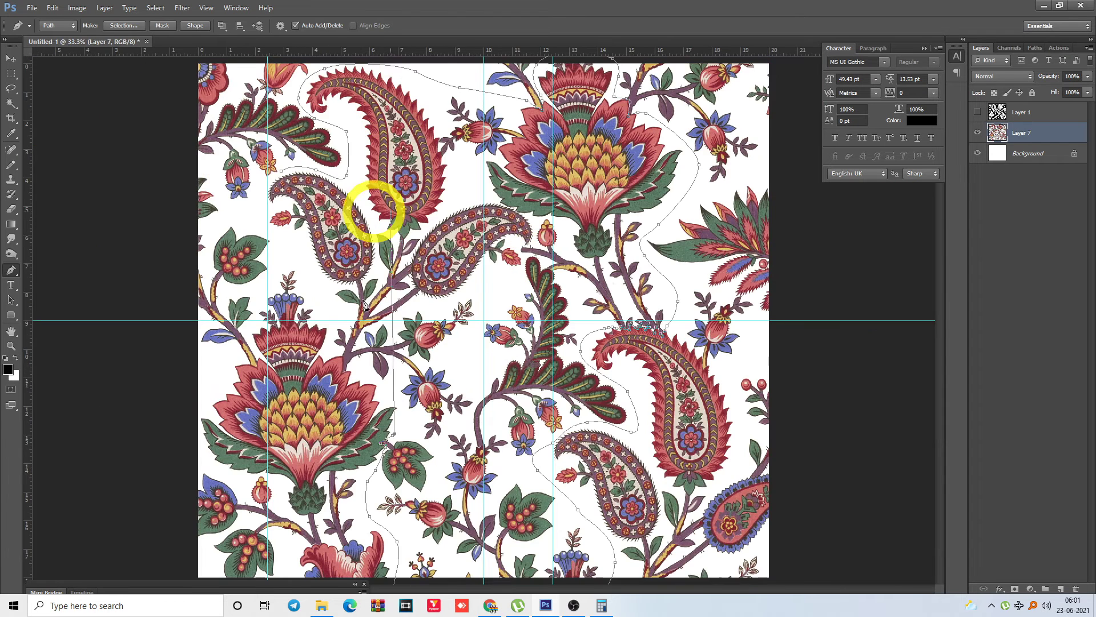
Lead the path past the lower flower's crown and around the upper small paisley, close it at its start, and load it as a selection
left_click(358, 377)
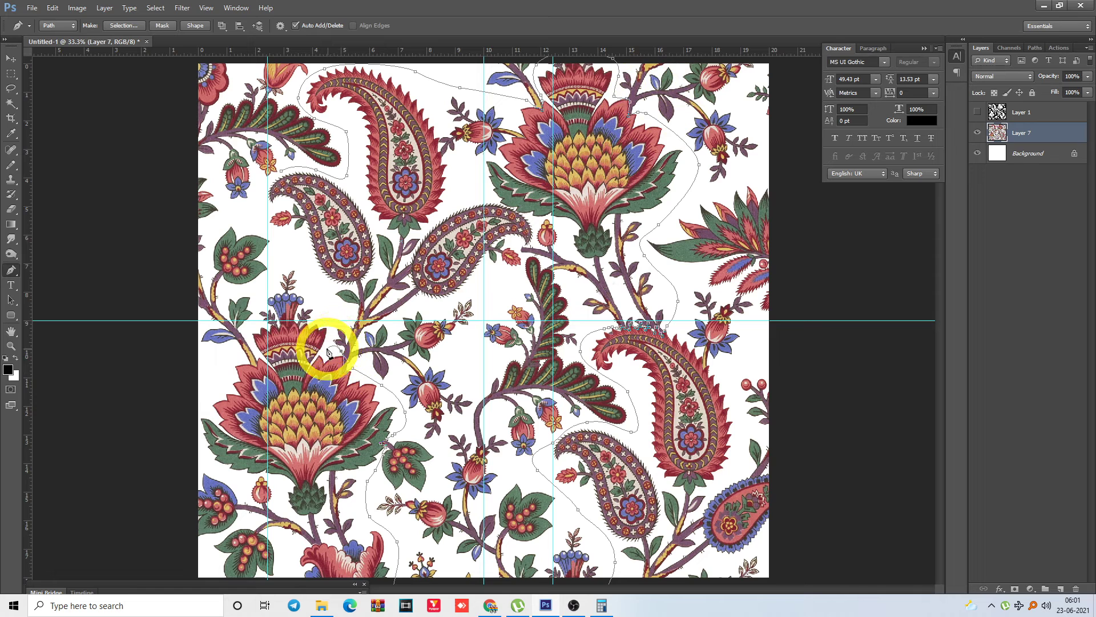
left_click(331, 321)
left_click(326, 310)
left_click(306, 287)
left_click(282, 256)
left_click_drag(255, 214, 261, 184)
left_click(281, 172)
key("ctrl+Return")
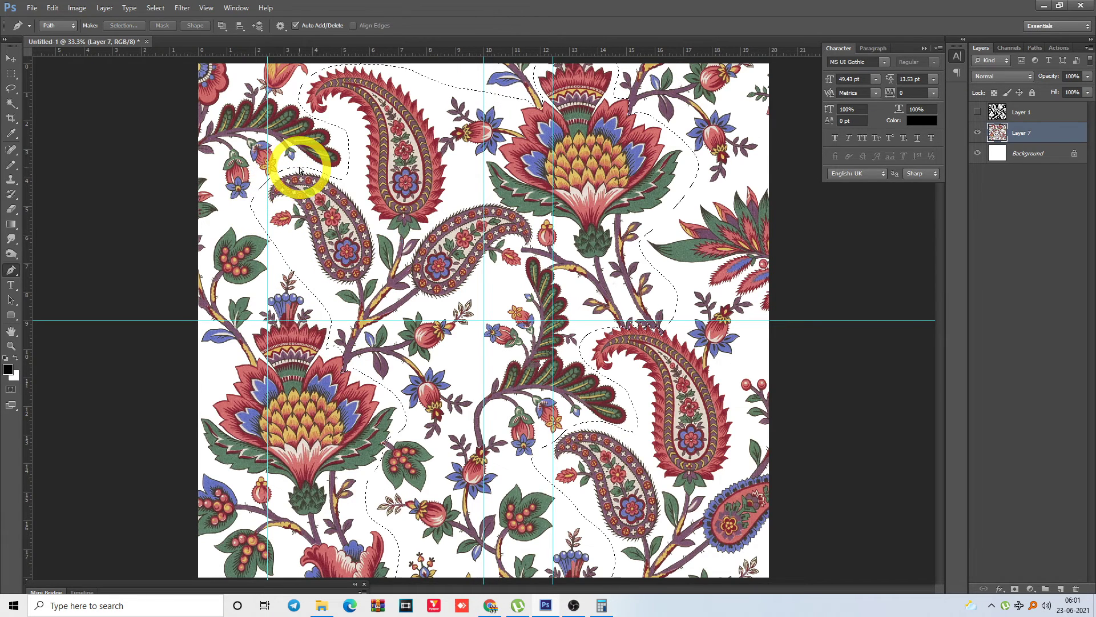
Fill the selection with black on a new layer, then clear the selection
key("ctrl+minus")
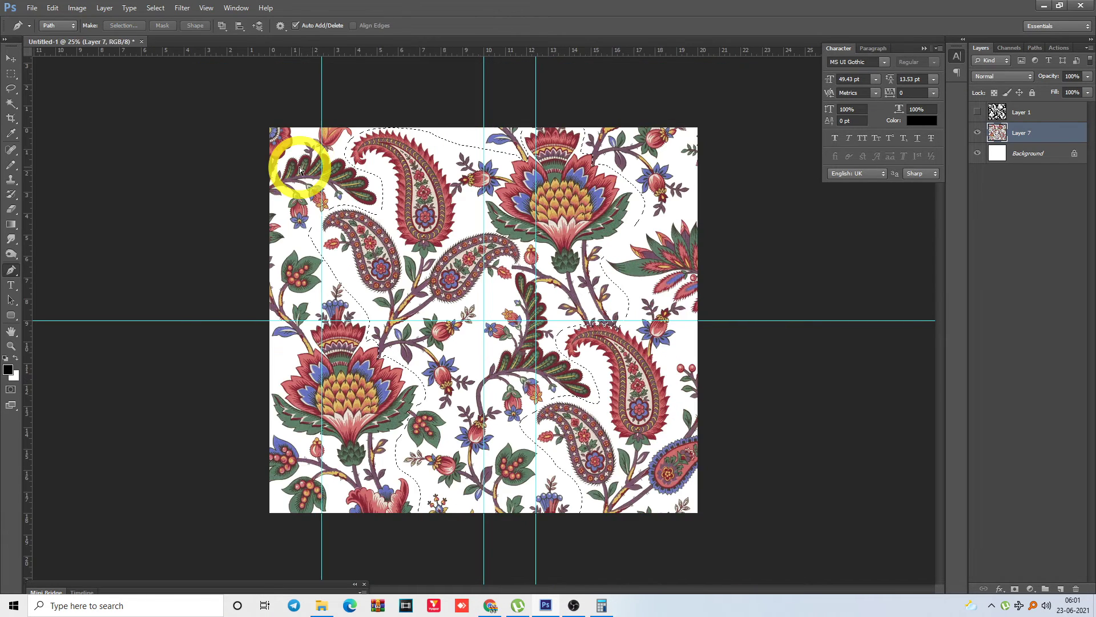
left_click(1060, 588)
key("alt+BackSpace")
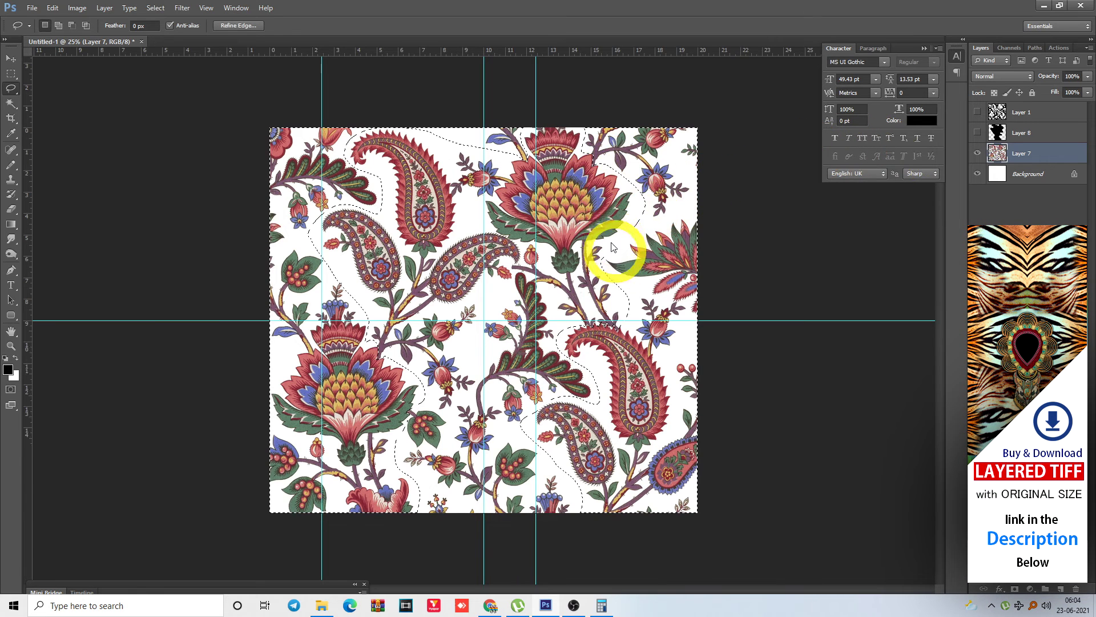
key("p")
key("ctrl+d")
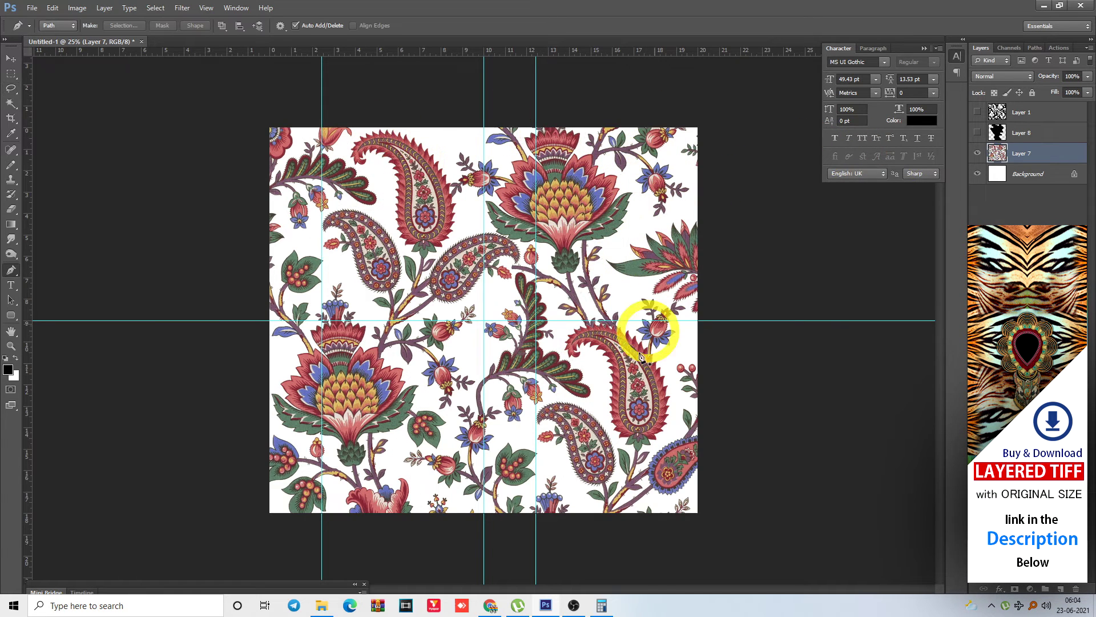
left_click(1038, 199)
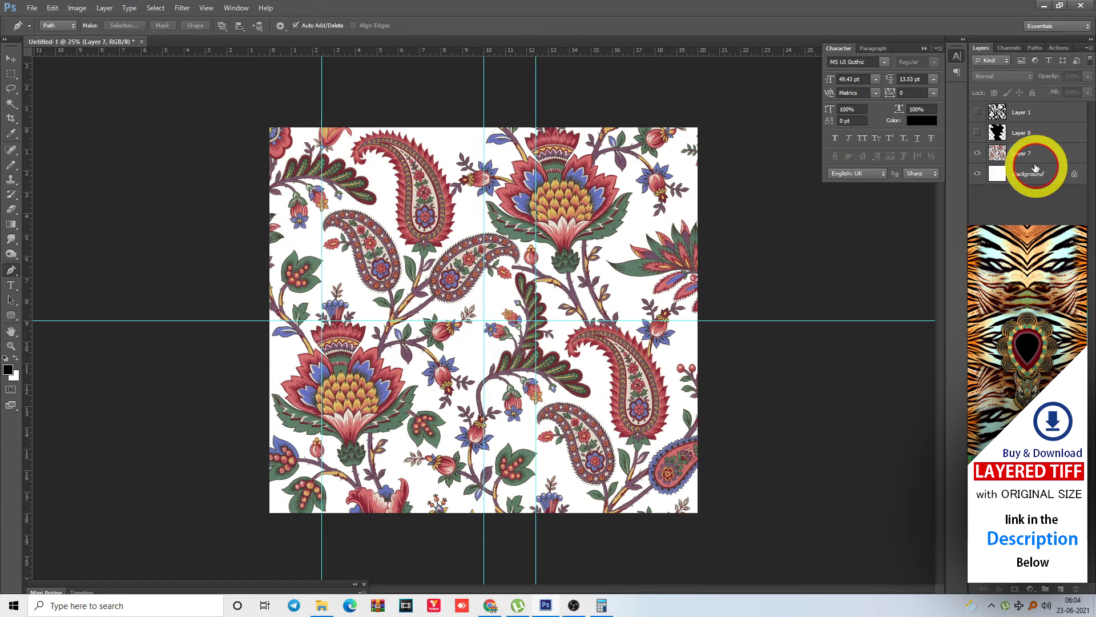
Load Layer 8's shape as a selection, invert it, and delete the artwork outside the shape from Layer 7
left_click(999, 133, "ctrl")
left_click(1015, 154)
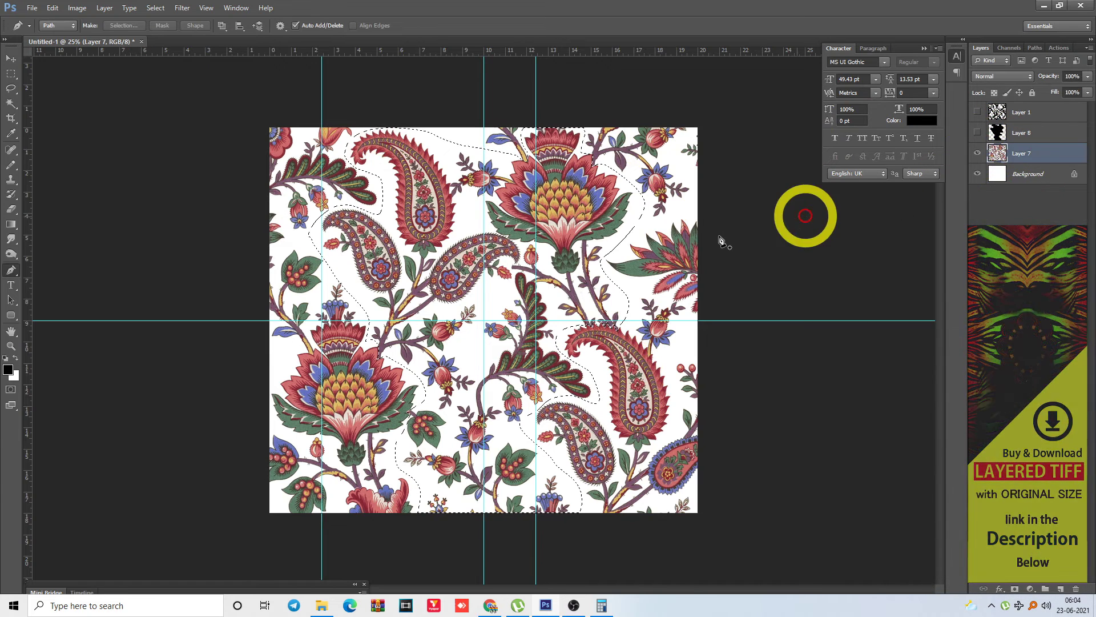
left_click(1018, 154)
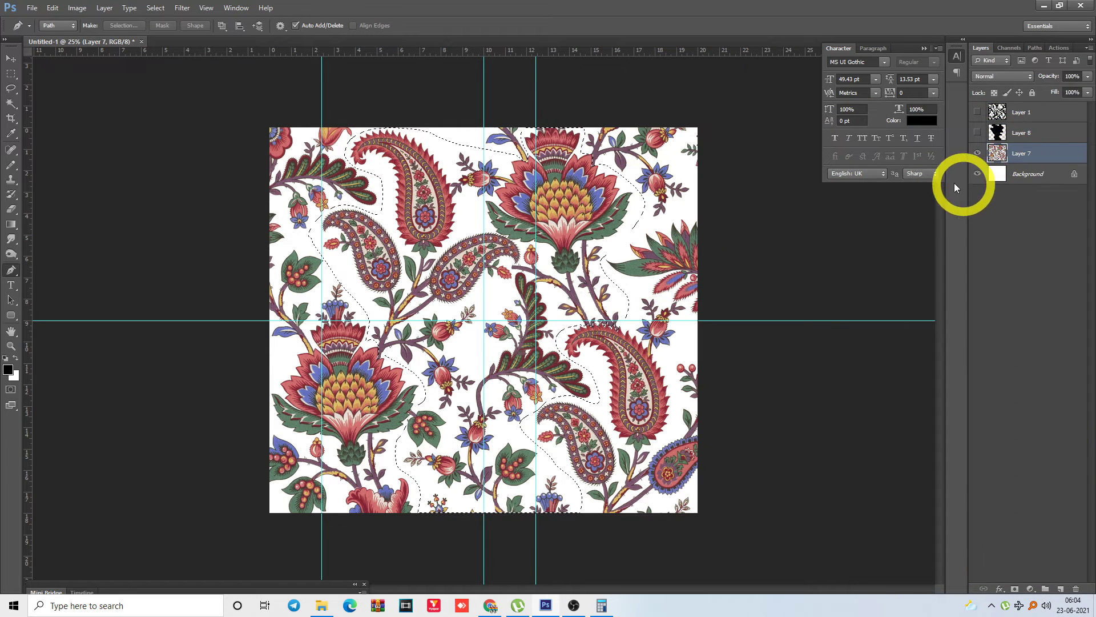
key("alt+s")
key("Escape")
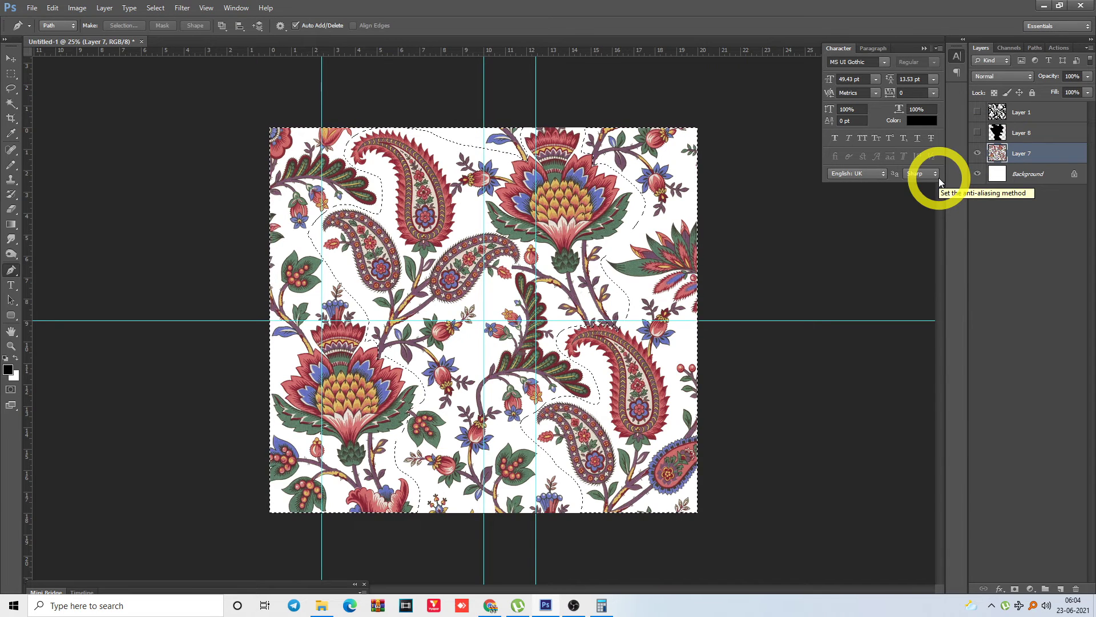
key("Delete")
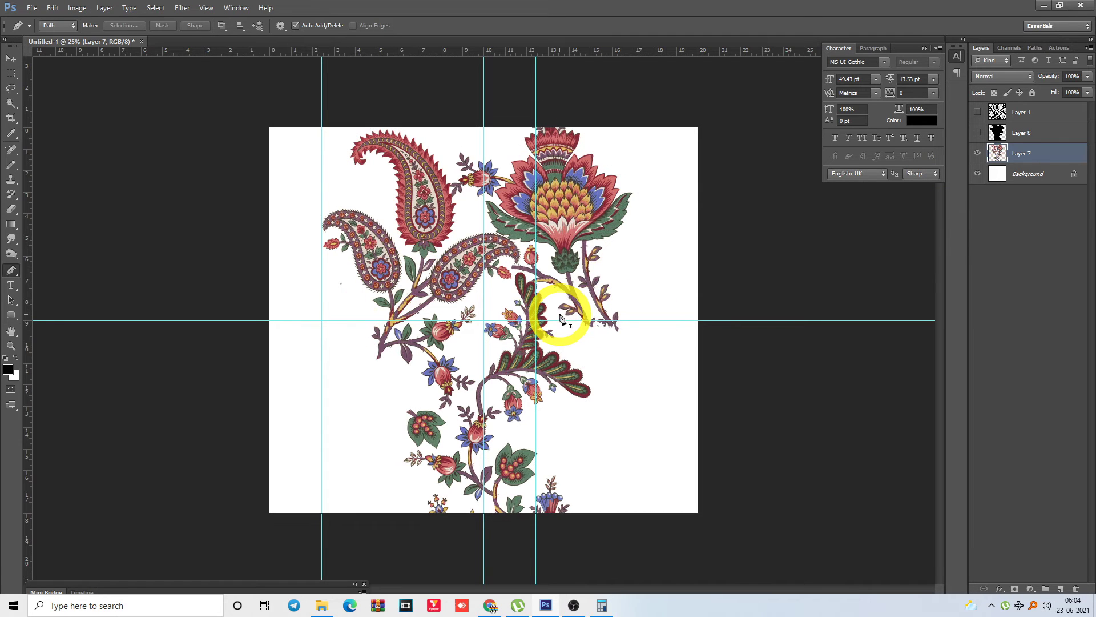
Use the Magic Wand to select all the empty area around the remaining motifs on Layer 7
key("w")
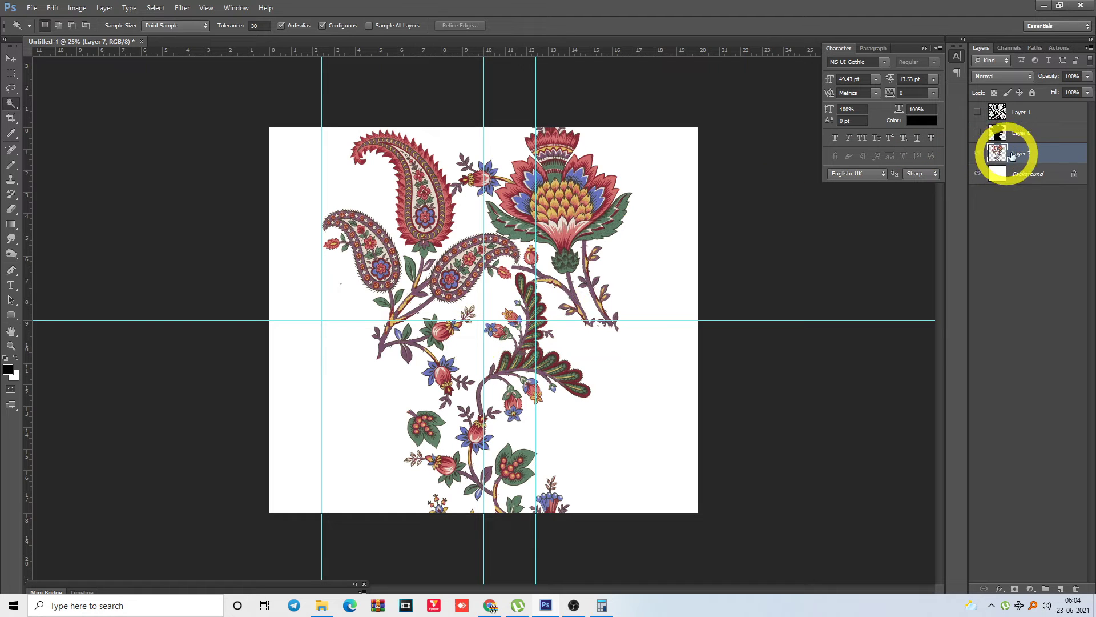
left_click(660, 238)
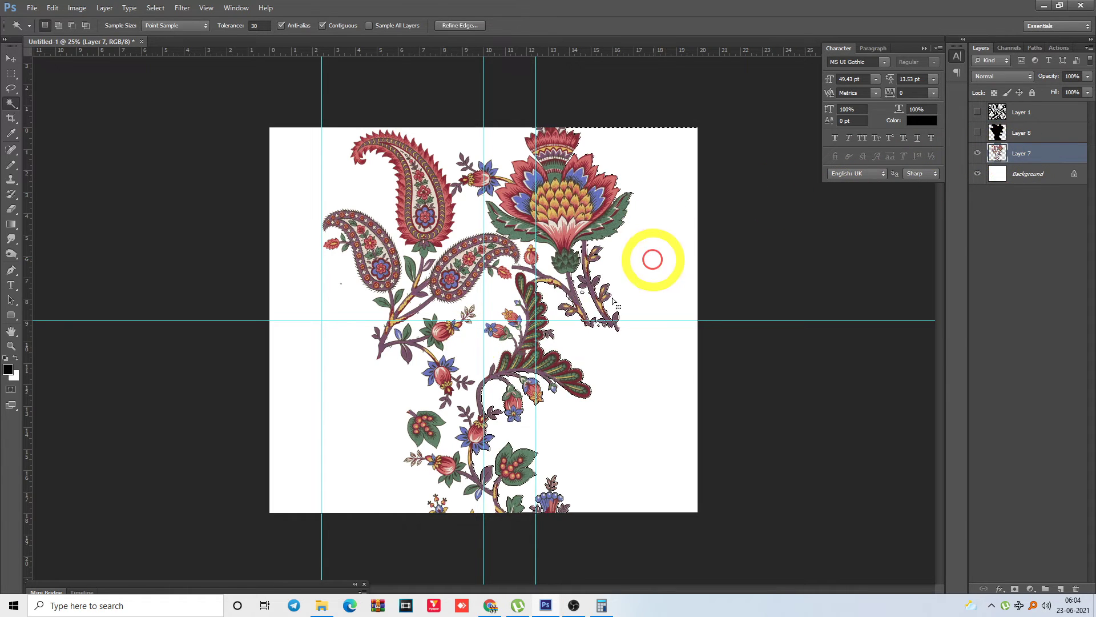
left_click(335, 172)
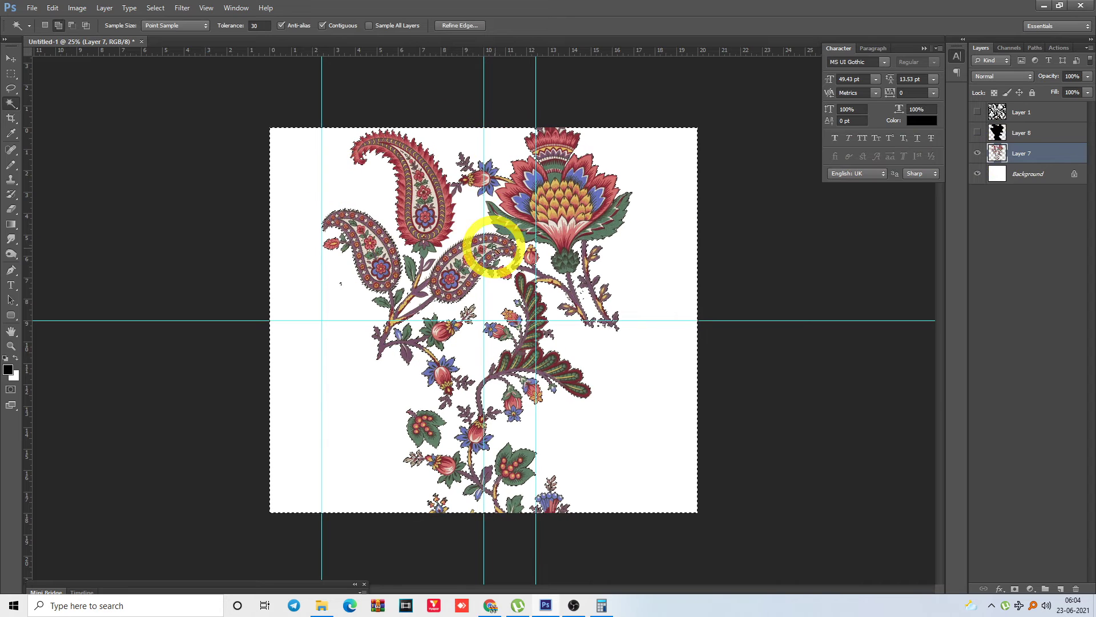
left_click(477, 214)
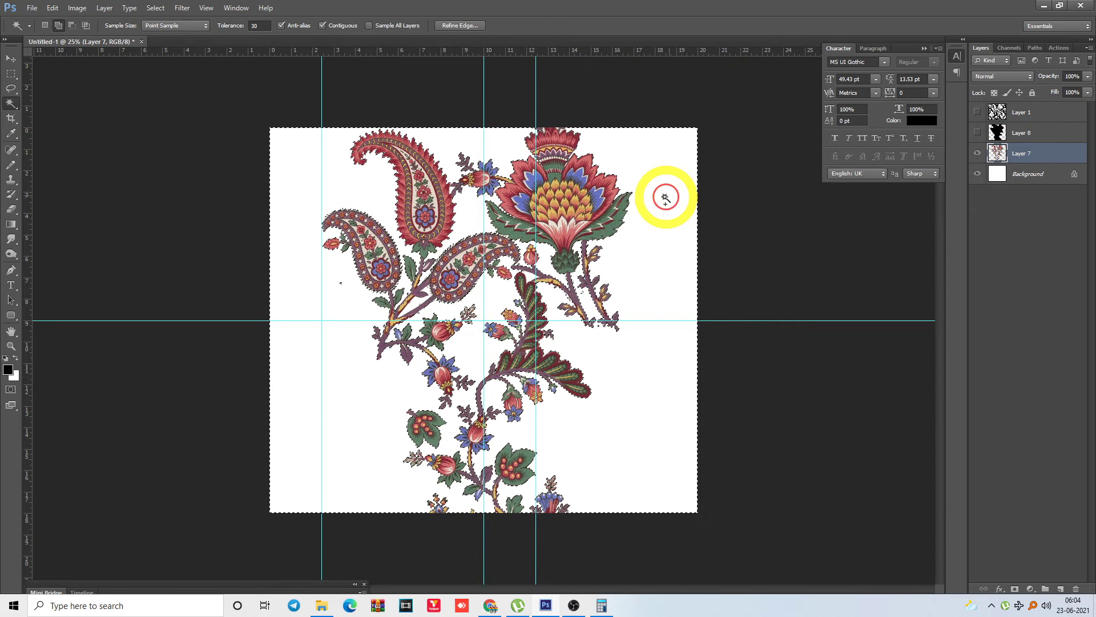
left_click(661, 174)
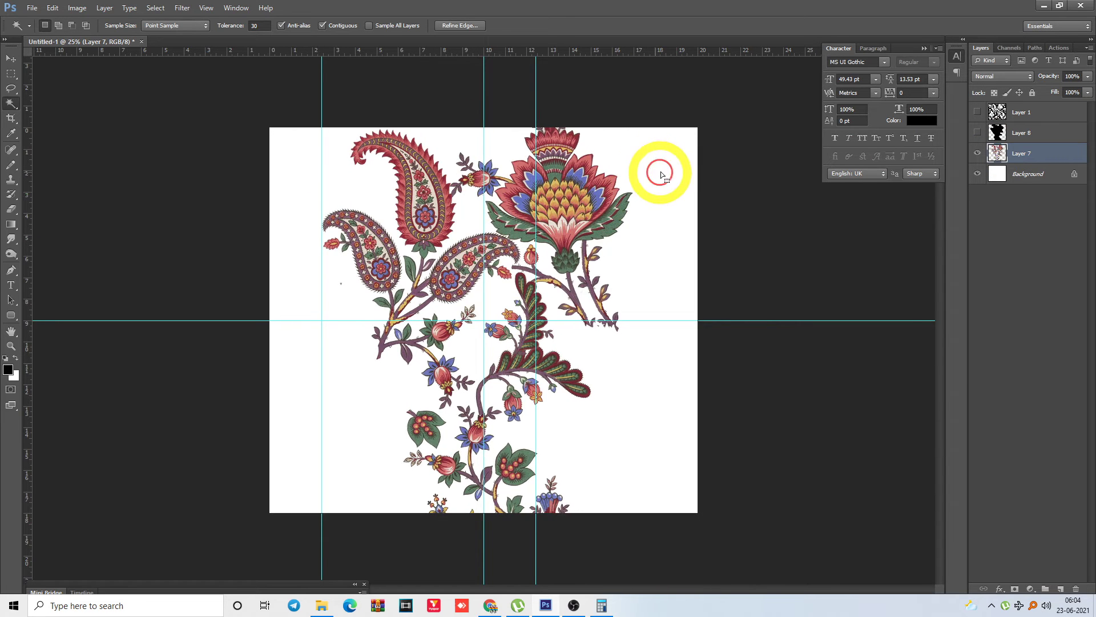
right_click(660, 176)
left_click(714, 327)
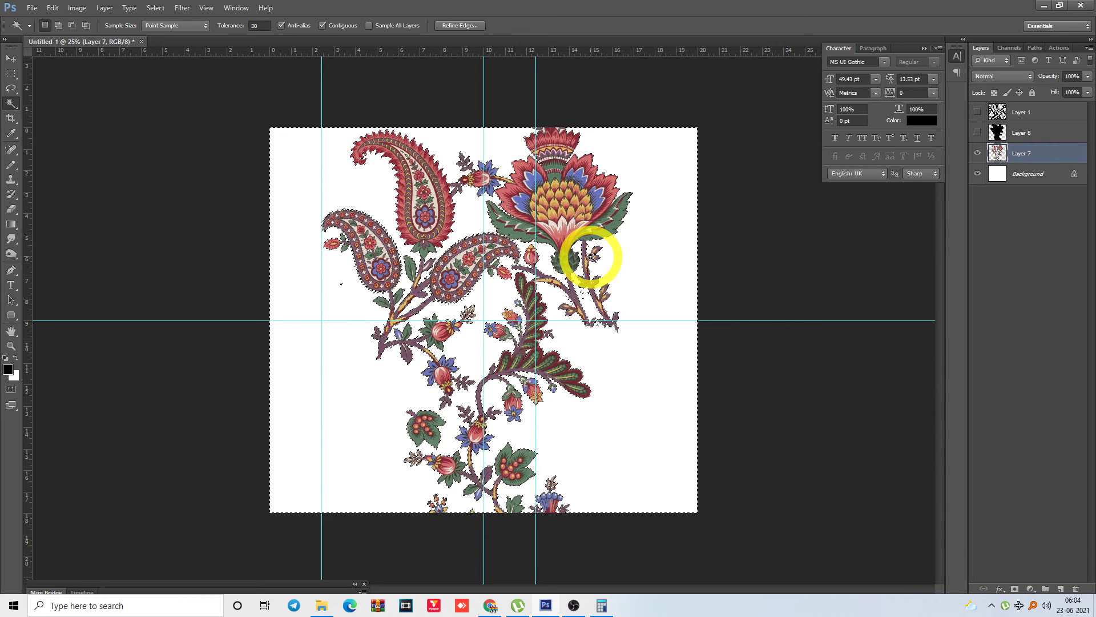
Offset the selected area 1500 pixels right and 1350 pixels down with Wrap Around, and clear the selection
key("alt+t")
key("Up")
key("Up")
key("Up")
key("Right")
key("Up")
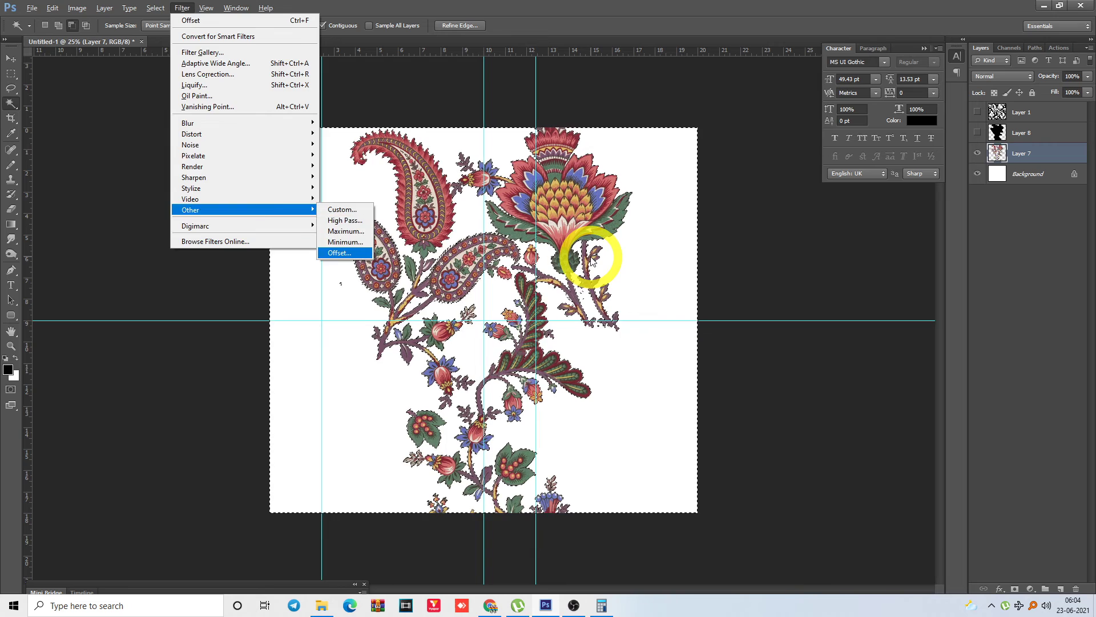
key("Return")
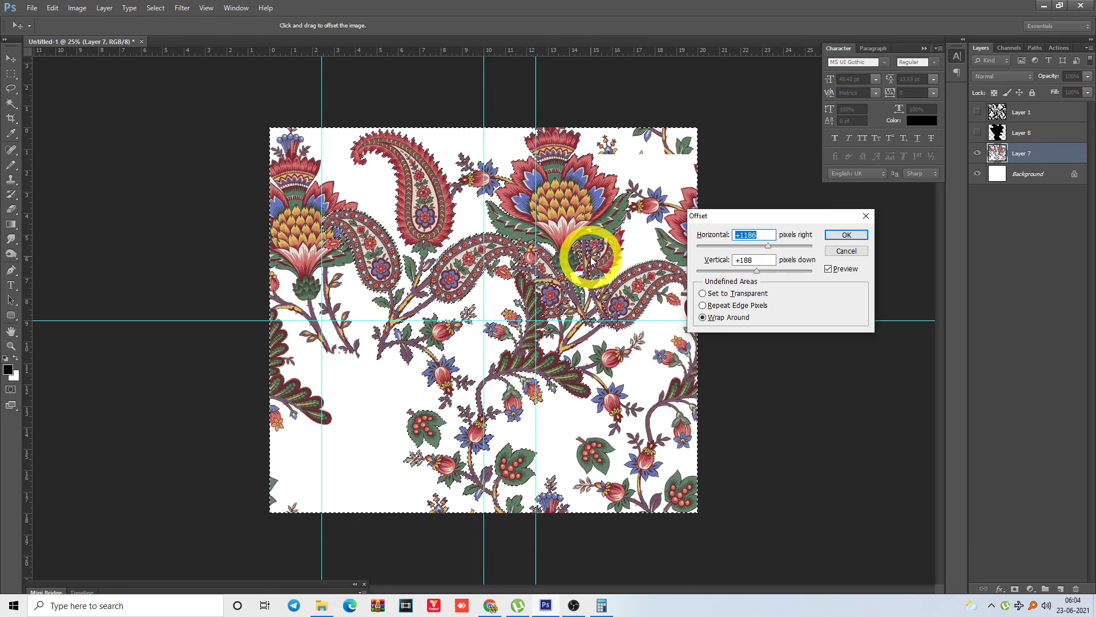
type("1500")
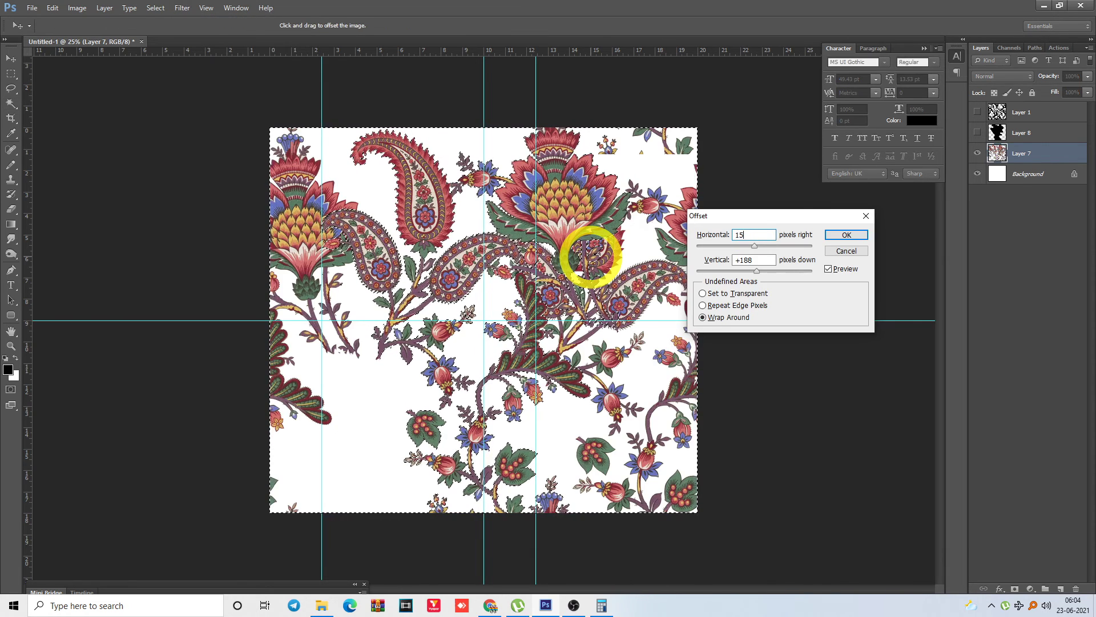
key("Tab")
type("1350")
key("Return")
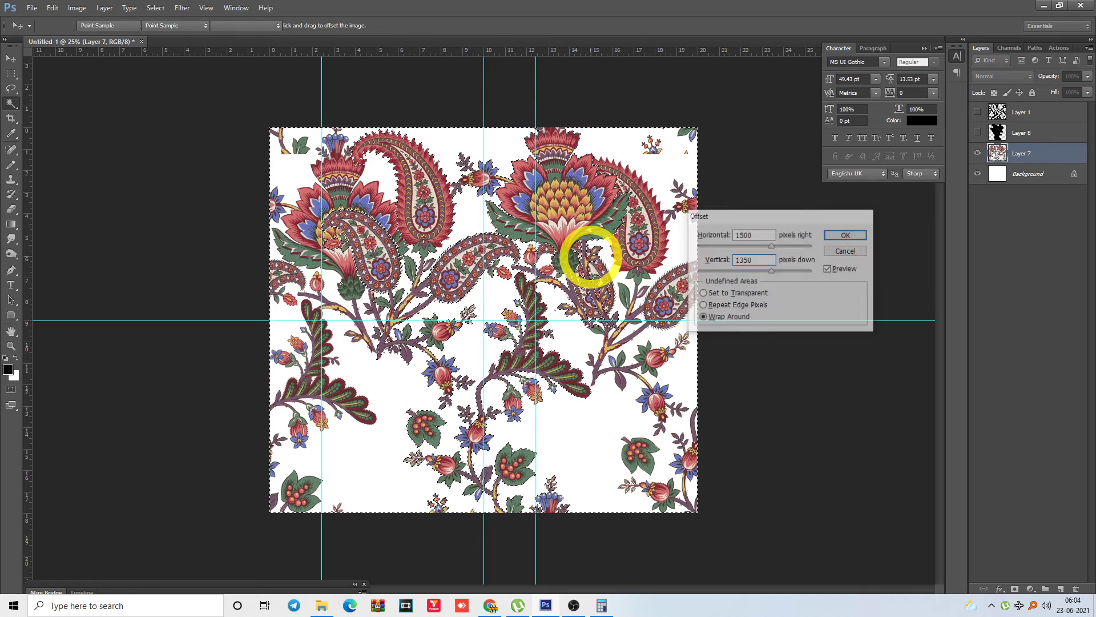
key("ctrl+d")
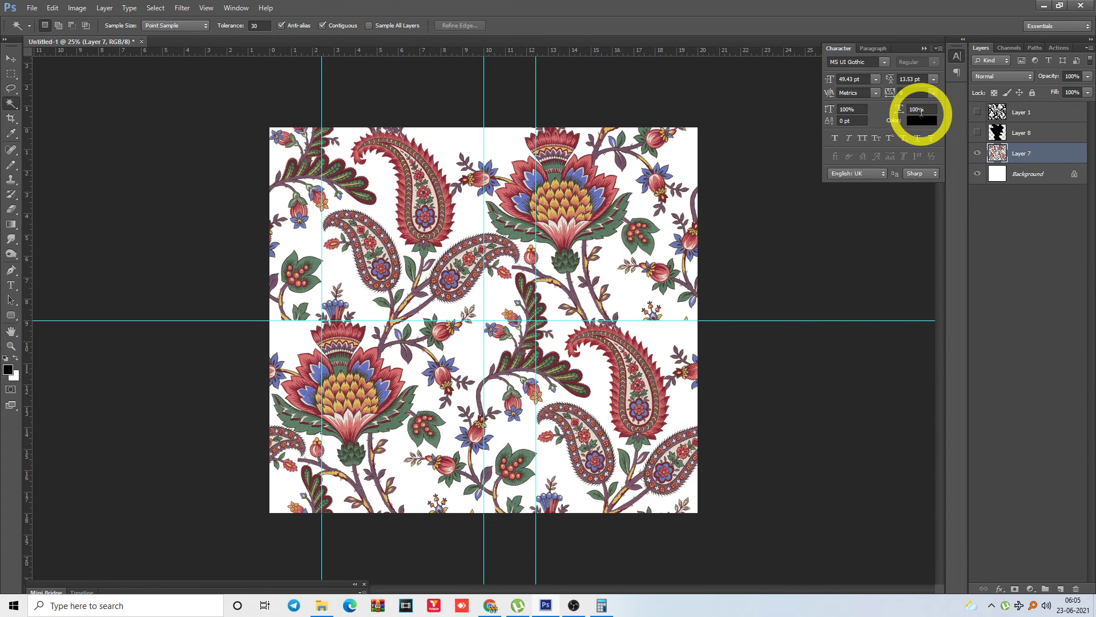
key("l")
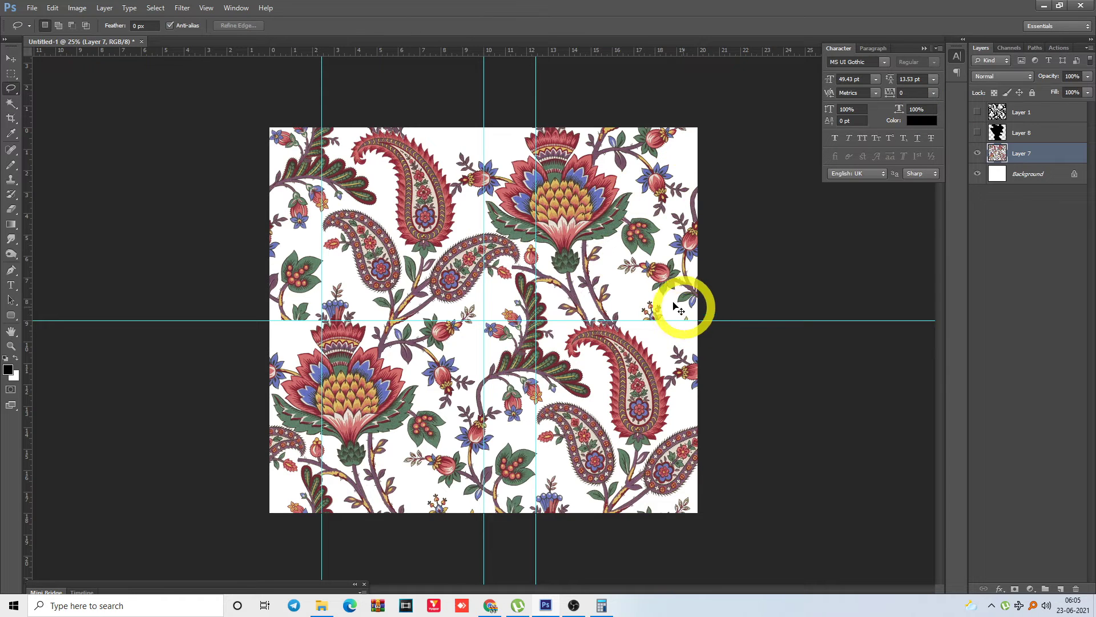
mouse_move(678, 308)
left_mouse_down()
mouse_move(694, 313)
mouse_move(666, 342)
mouse_move(643, 299)
left_mouse_up()
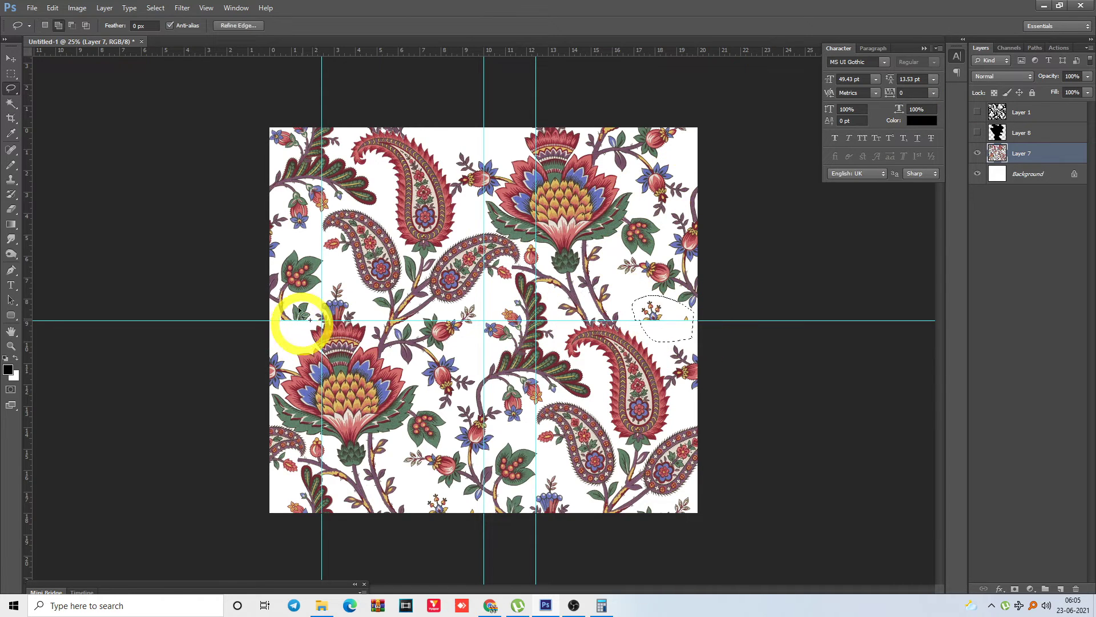
key("ctrl+d")
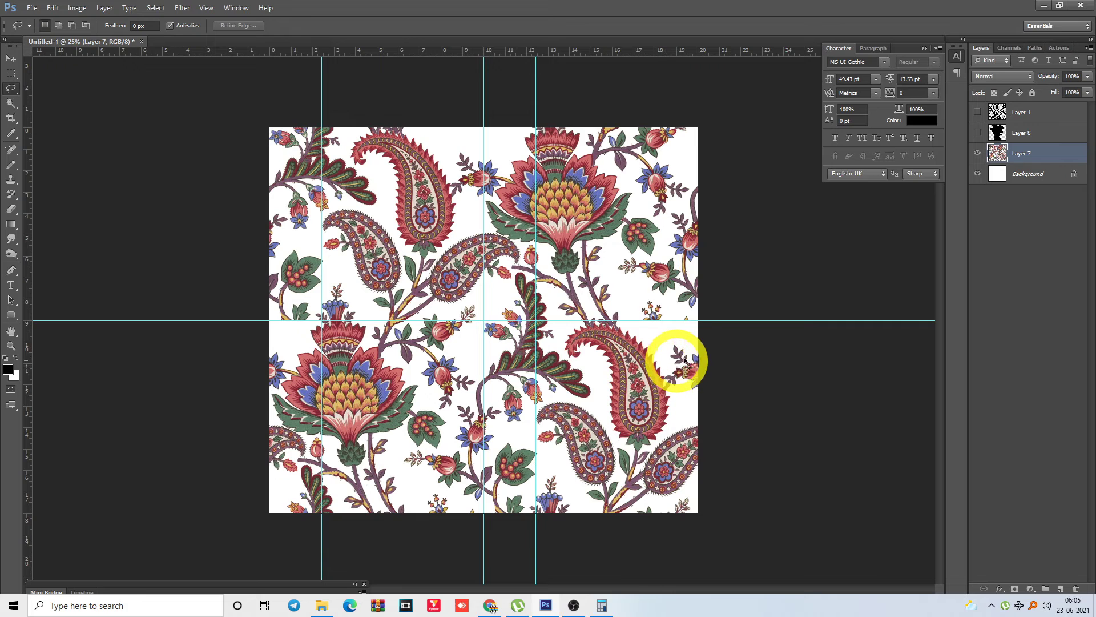
Offset the whole of Layer 7 by 0 pixels horizontally and 1350 pixels down with Wrap Around
key("ctrl+a")
key("alt+t")
key("Up")
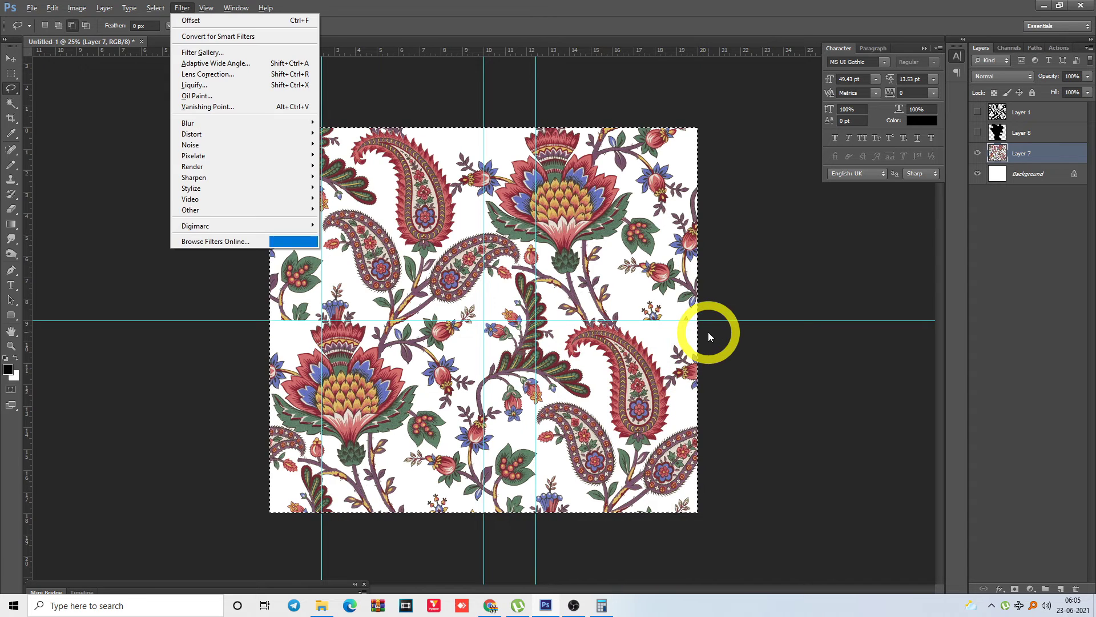
key("Up")
key("Up")
key("Right")
key("Up")
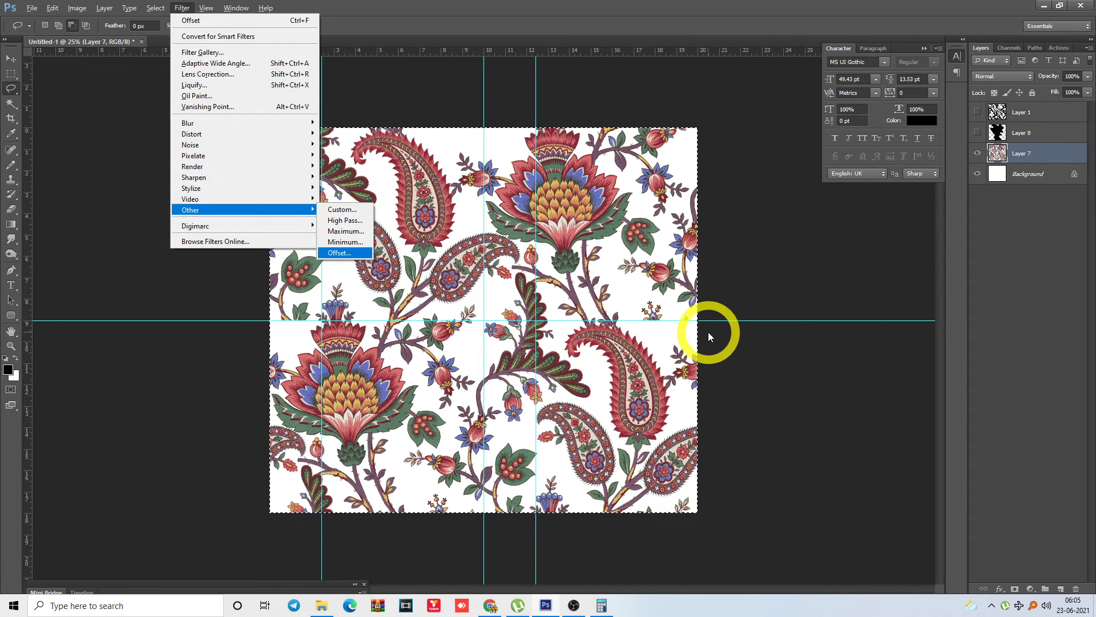
key("Return")
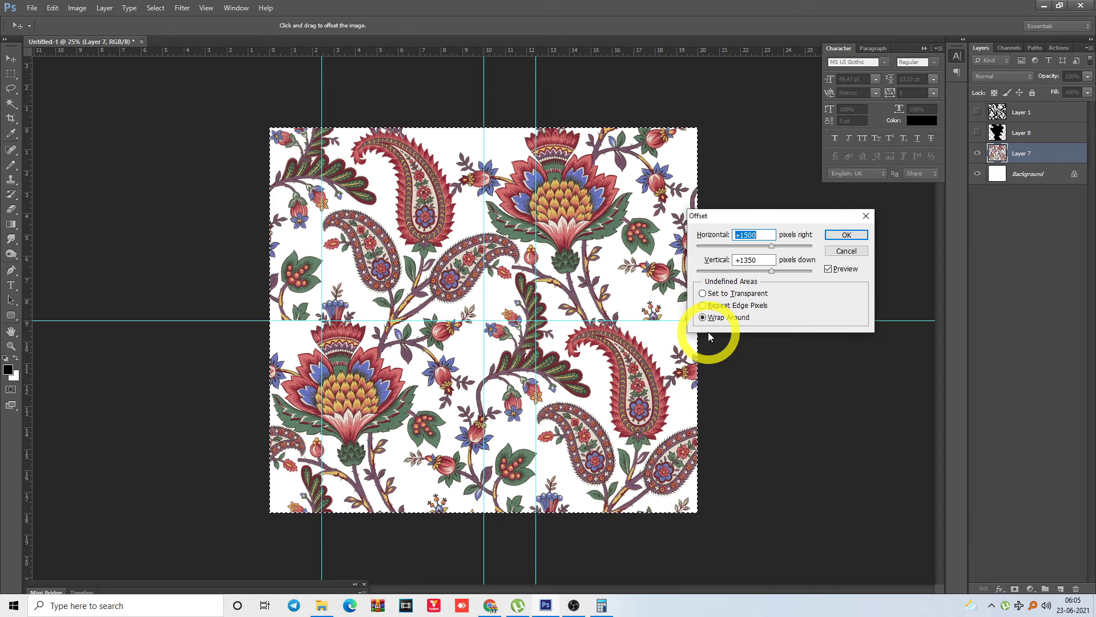
type("0")
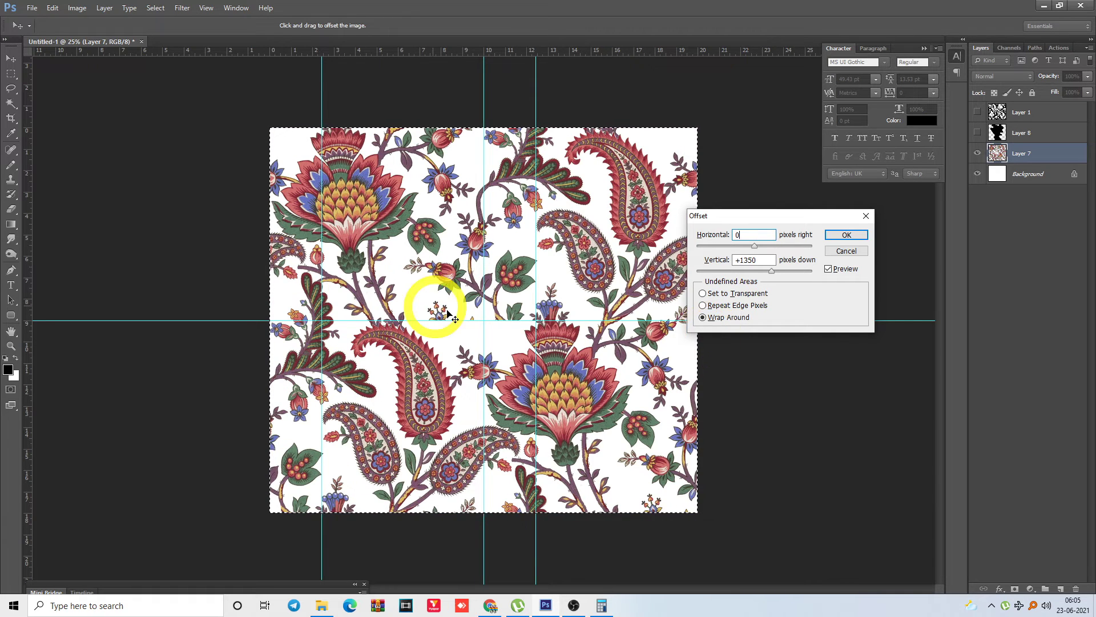
left_click(858, 239)
Delete the cut-off flower and leaf fragments along the horizontal guide in the central gap
left_click_drag(326, 232, 520, 286)
mouse_move(663, 321)
left_mouse_down()
mouse_move(581, 341)
mouse_move(498, 301)
mouse_move(407, 286)
mouse_move(390, 372)
mouse_move(507, 402)
mouse_move(717, 419)
mouse_move(763, 389)
mouse_move(770, 334)
mouse_move(755, 299)
mouse_move(764, 315)
mouse_move(730, 280)
mouse_move(690, 288)
left_mouse_up()
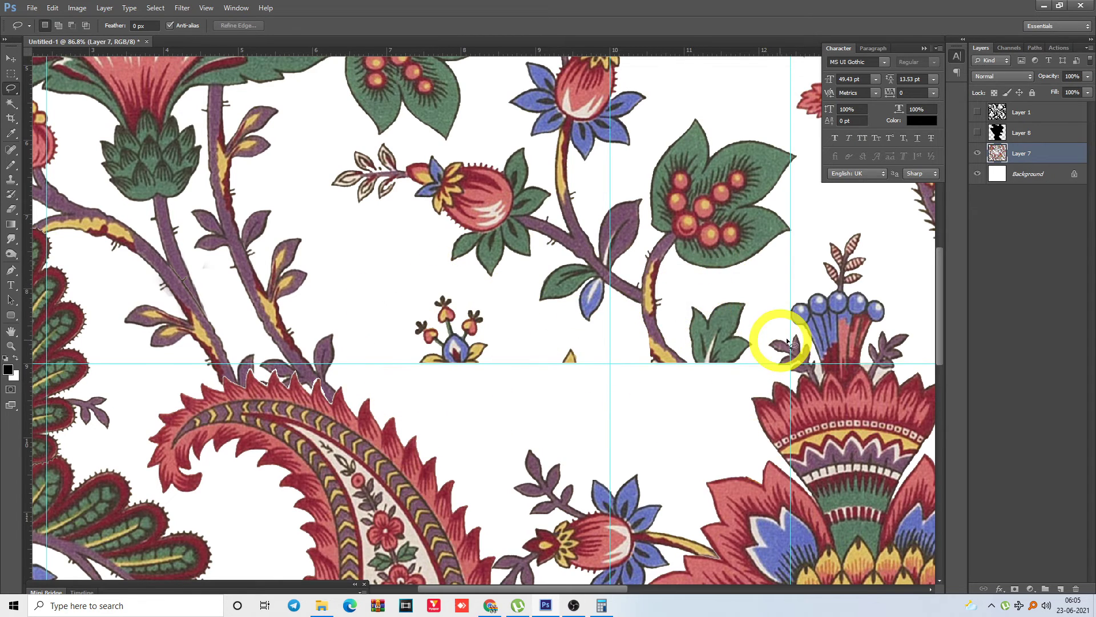
key("ctrl+d")
key("ctrl+minus")
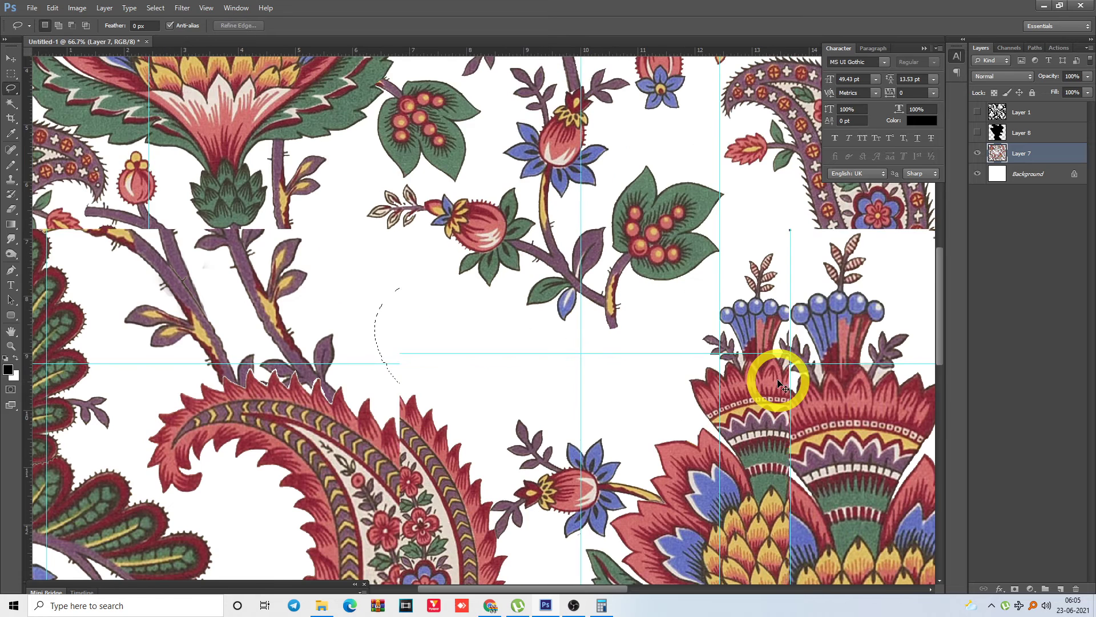
Duplicate the berry leaf into the gap beside the large flower's crown and flip the copy horizontally
left_click_drag(575, 321, 437, 278)
mouse_move(460, 233)
left_mouse_down()
mouse_move(492, 306)
mouse_move(563, 249)
mouse_move(617, 161)
mouse_move(587, 125)
mouse_move(522, 107)
mouse_move(488, 121)
mouse_move(469, 197)
mouse_move(493, 338)
mouse_move(496, 322)
mouse_move(490, 329)
mouse_move(515, 331)
mouse_move(488, 312)
left_mouse_up()
key("alt+e")
key("a")
key("h")
Rotate the flipped berry leaf about -28.5 degrees and a further 2.6 degrees, joining its stem to the large flower's petals
key("ctrl+t")
left_click_drag(624, 280, 574, 193)
left_click_drag(535, 353, 576, 365)
left_click_drag(520, 374, 522, 367)
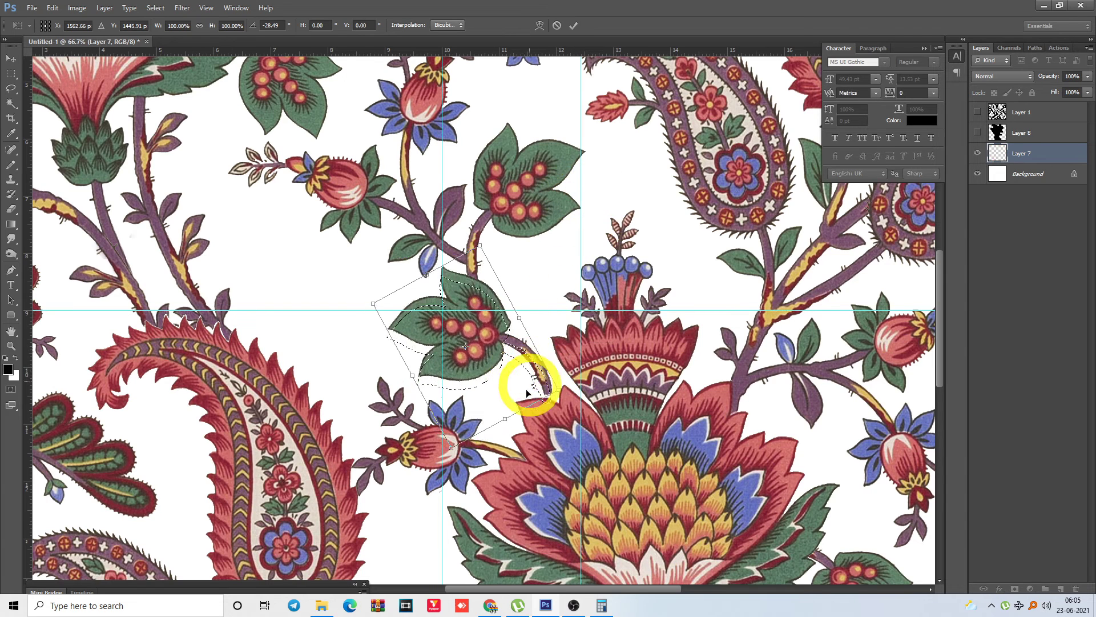
key("Return")
key("ctrl+t")
left_click_drag(617, 366, 618, 373)
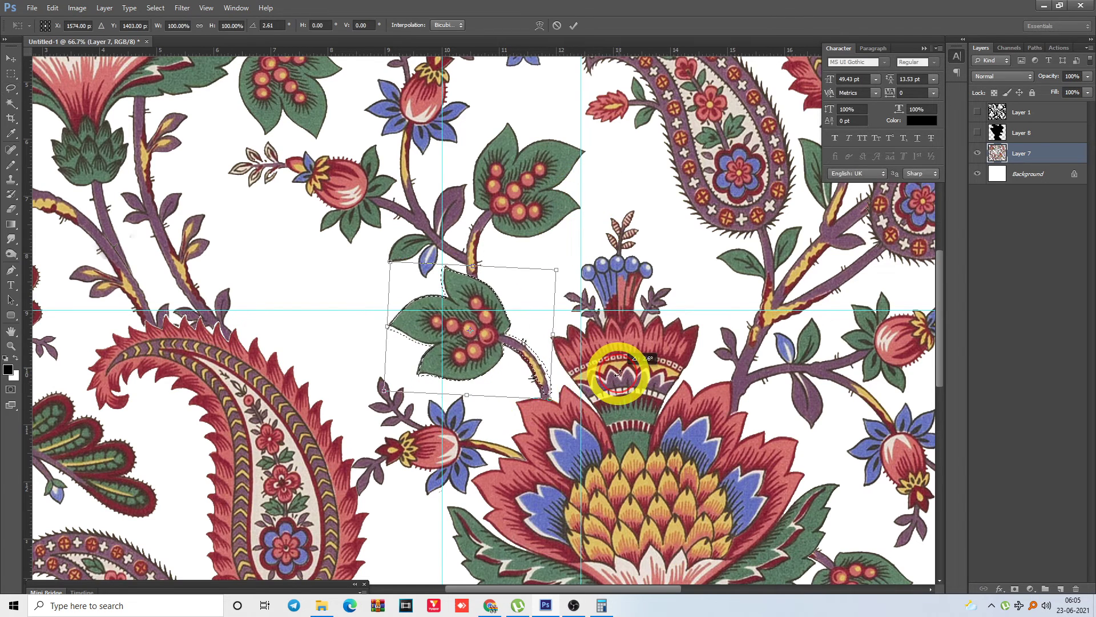
key("Return")
Copy the small blue-petalled bud beside the long leafy branch to the gap above the large red paisley and flip it horizontally
key("l")
key("ctrl+minus")
key("ctrl+minus")
key("ctrl+minus")
key("ctrl+minus")
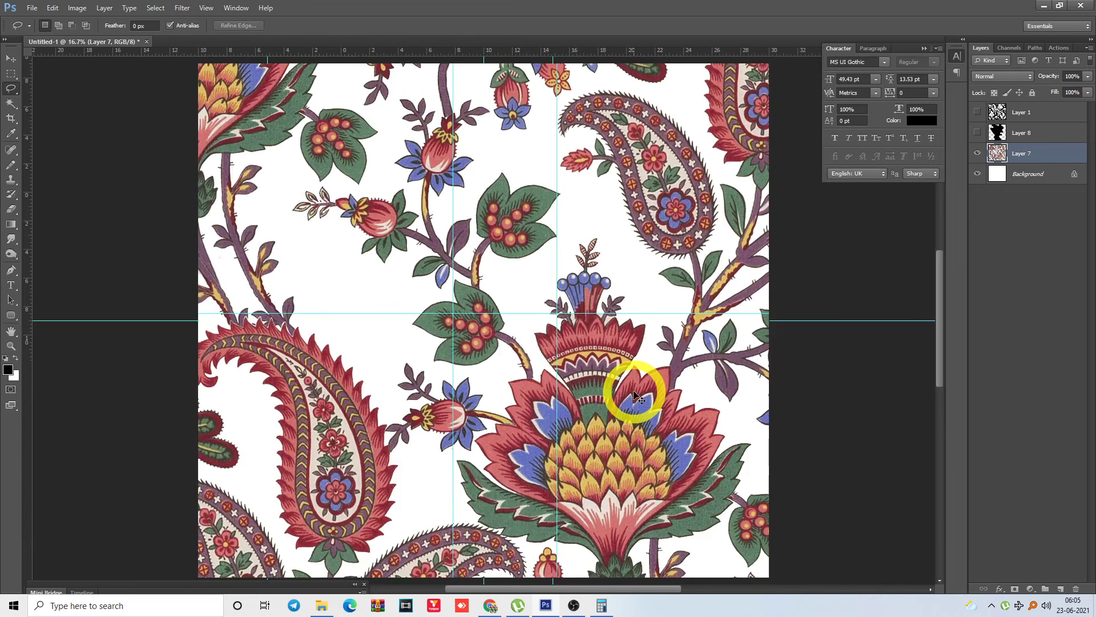
left_click_drag(304, 189, 639, 399)
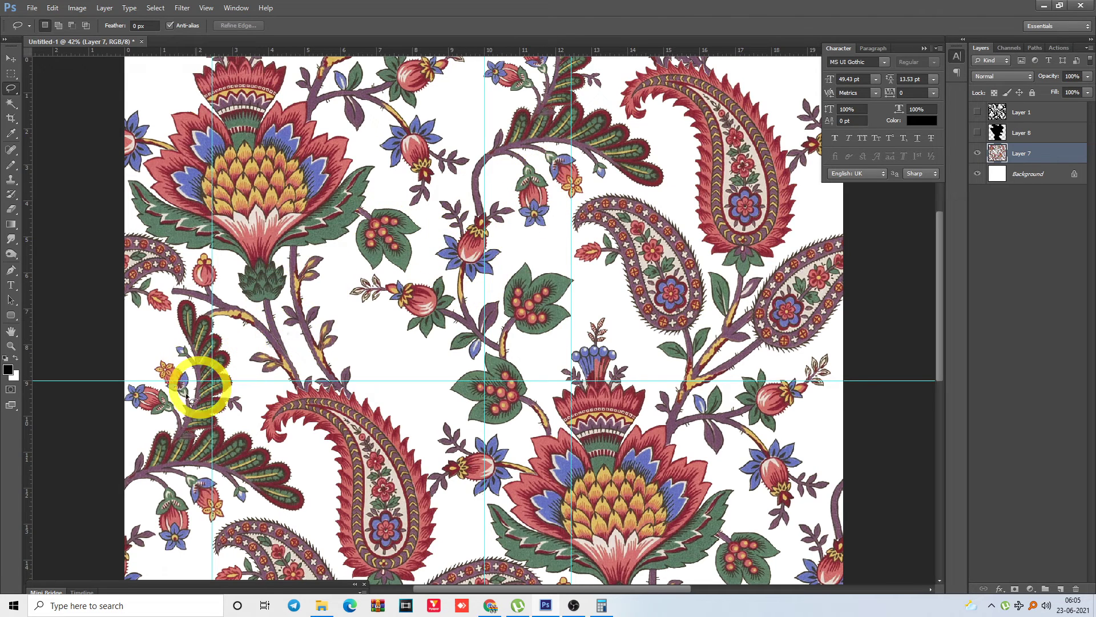
mouse_move(175, 401)
left_mouse_down()
mouse_move(182, 416)
mouse_move(179, 401)
mouse_move(398, 367)
mouse_move(367, 391)
mouse_move(371, 410)
mouse_move(398, 408)
left_mouse_up()
key("alt+e")
key("a")
key("h")
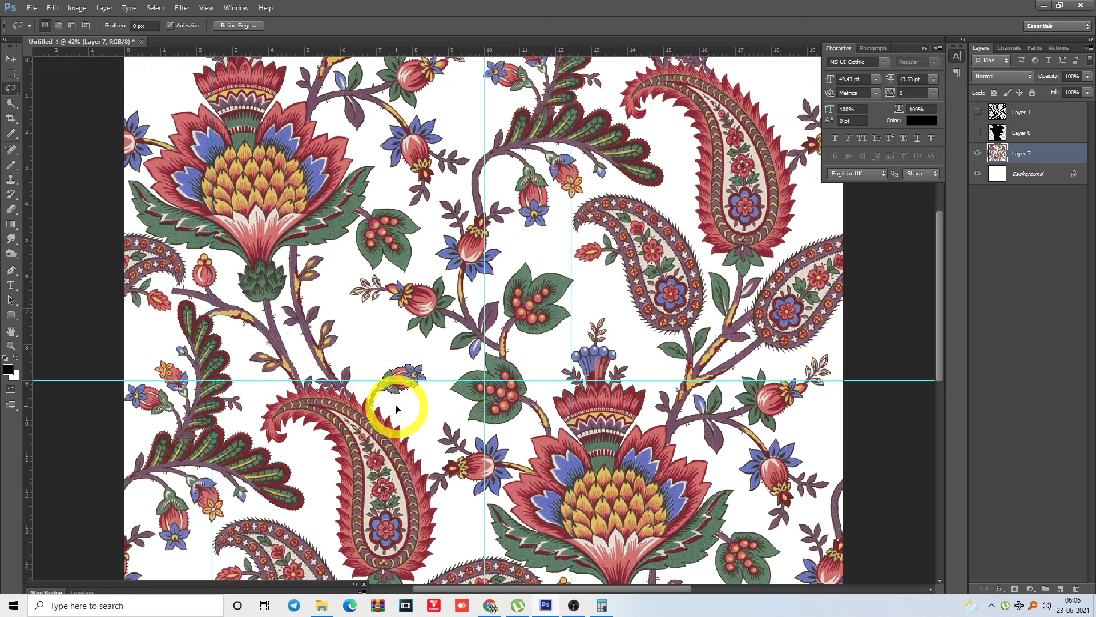
key("ctrl+minus")
key("ctrl+minus")
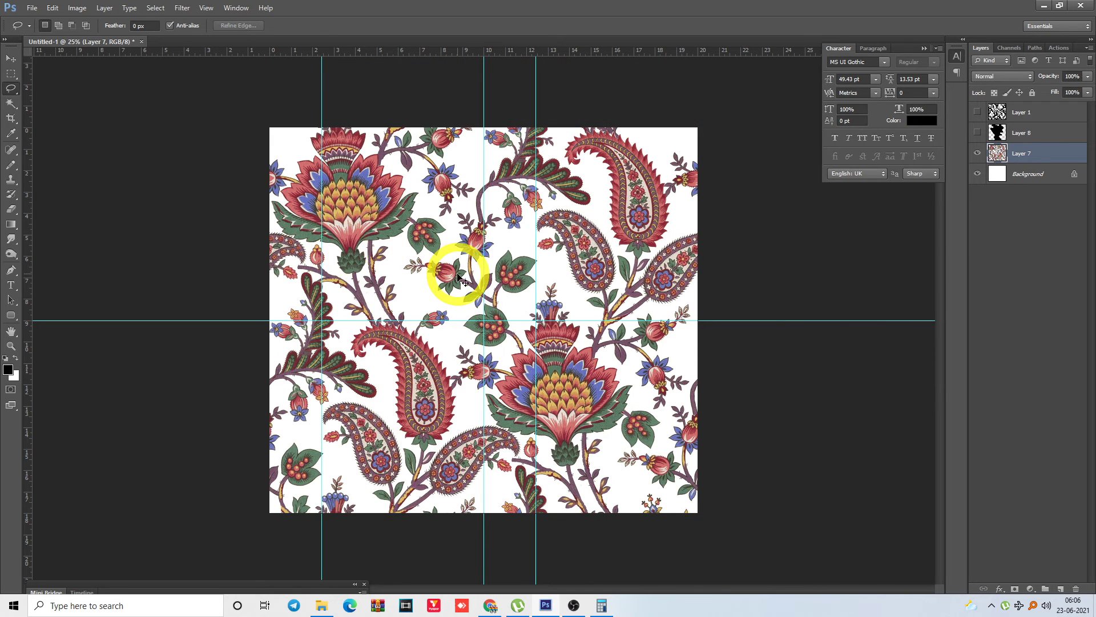
key("ctrl+a")
key("alt+i")
key("Escape")
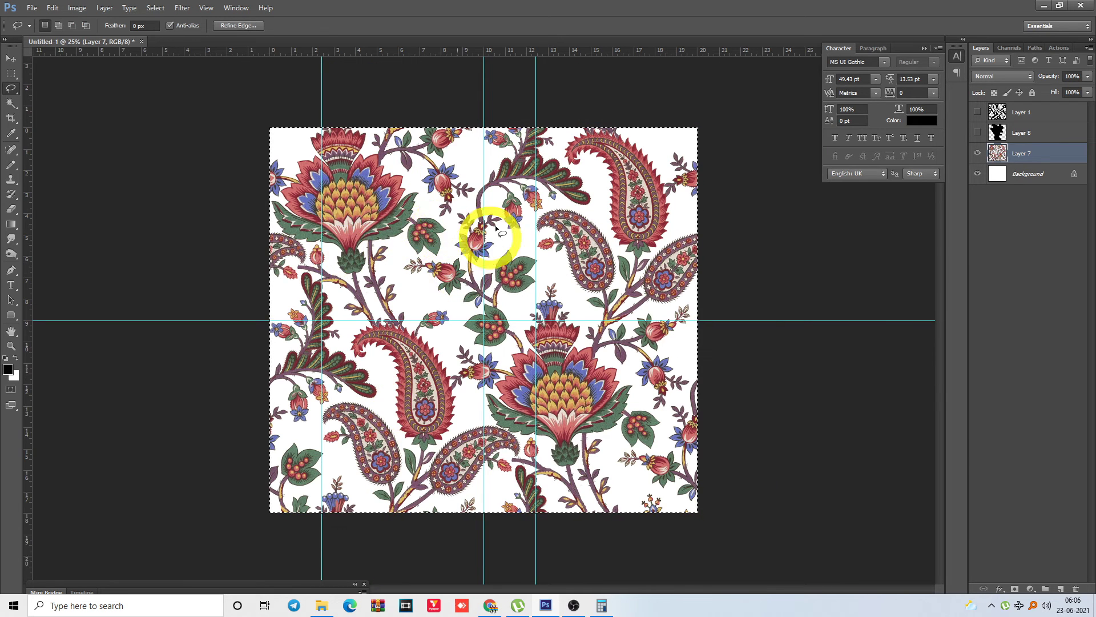
key("ctrl+d")
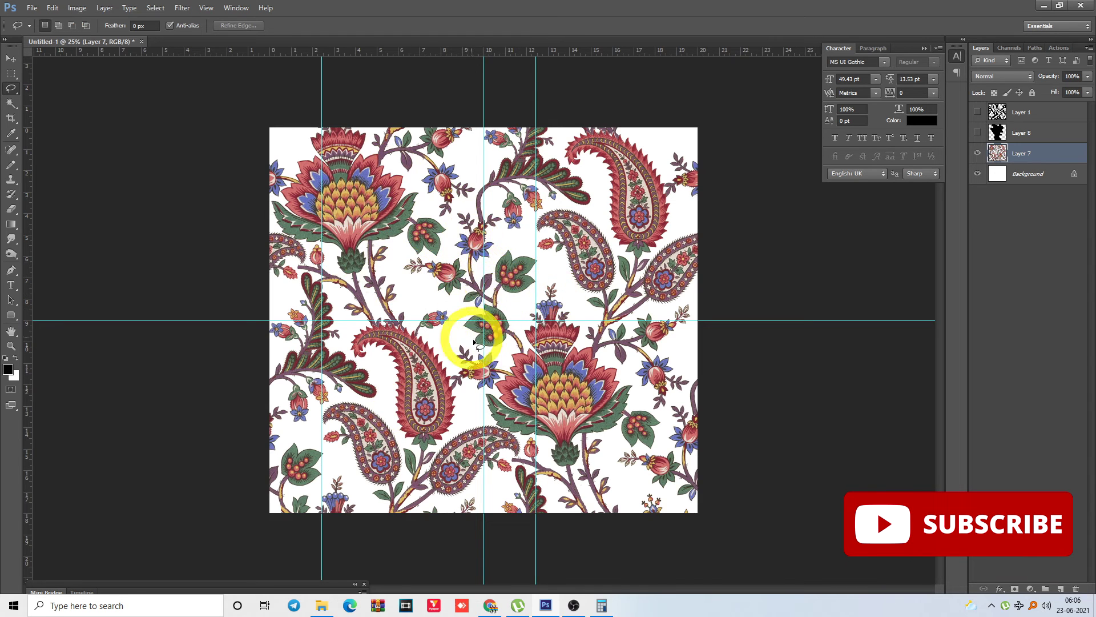
Lasso the reworked central gap with its berry leaves and small bud on Layer 7, and invert the selection
left_click(514, 325)
mouse_move(515, 325)
left_mouse_down()
mouse_move(523, 293)
mouse_move(472, 283)
mouse_move(438, 291)
mouse_move(405, 308)
mouse_move(403, 343)
mouse_move(432, 381)
mouse_move(467, 398)
mouse_move(506, 396)
mouse_move(534, 374)
mouse_move(545, 340)
mouse_move(573, 319)
left_mouse_up()
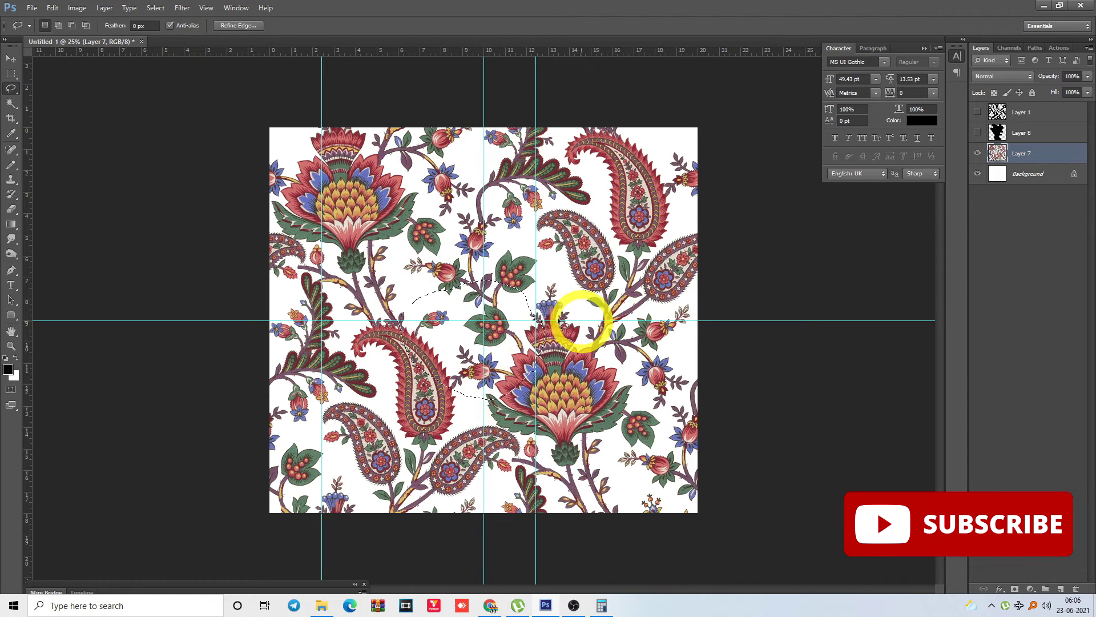
key("alt+s")
key("i")
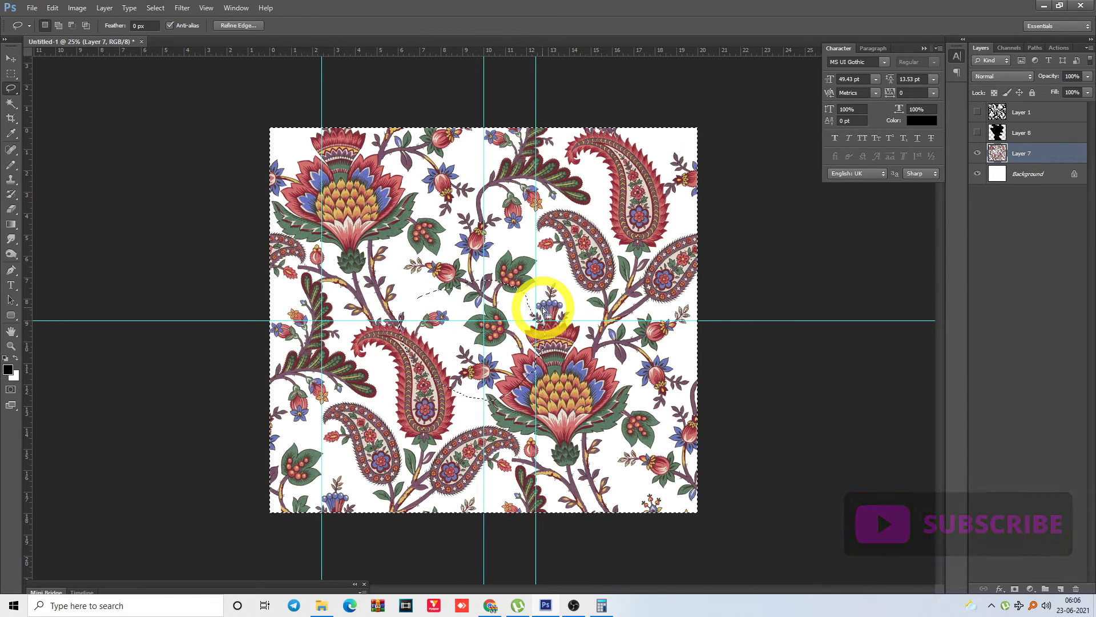
Offset the selected artwork by 1500 pixels horizontally and 1350 pixels vertically with Wrap Around
key("alt+t")
key("o")
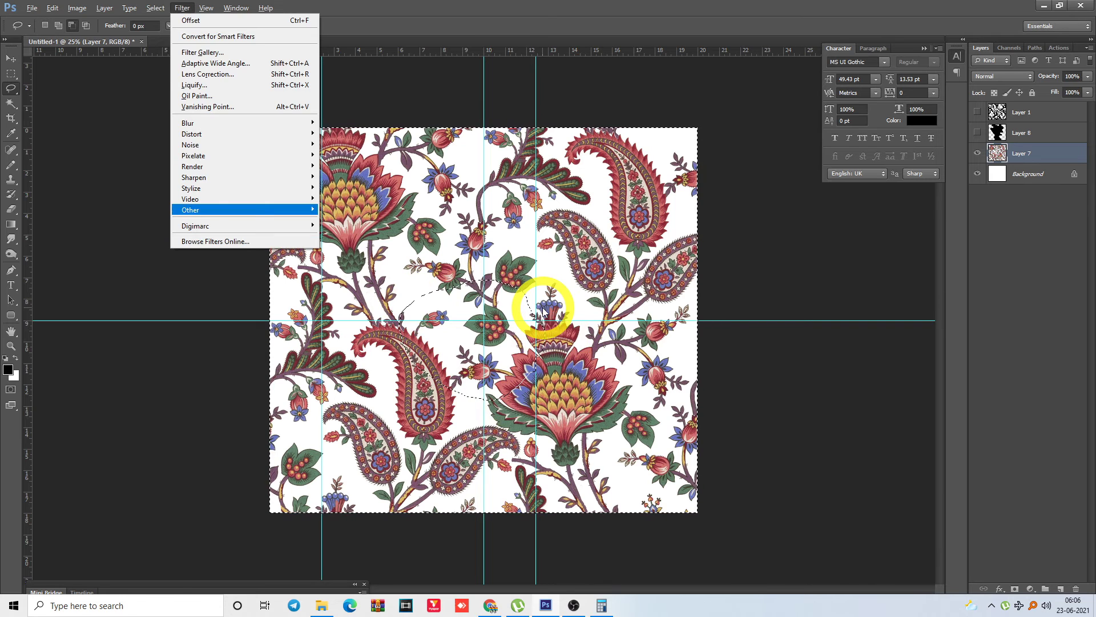
key("Right")
type("o1500")
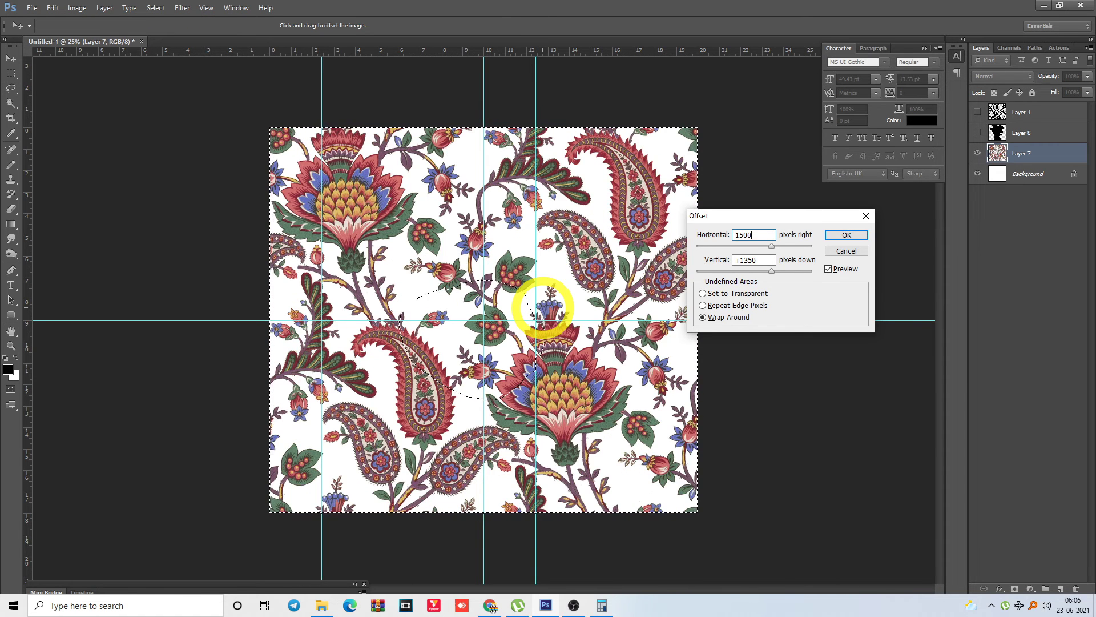
key("Return")
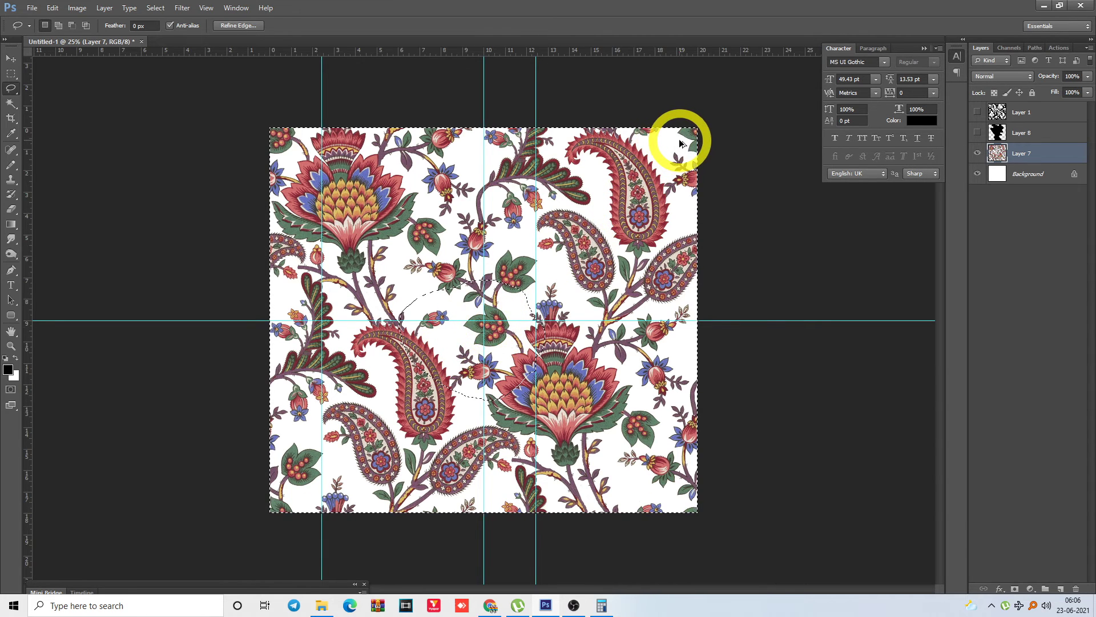
Compare the tile's corners before and after the offset by stepping through the history, and keep the offset
left_click(736, 163)
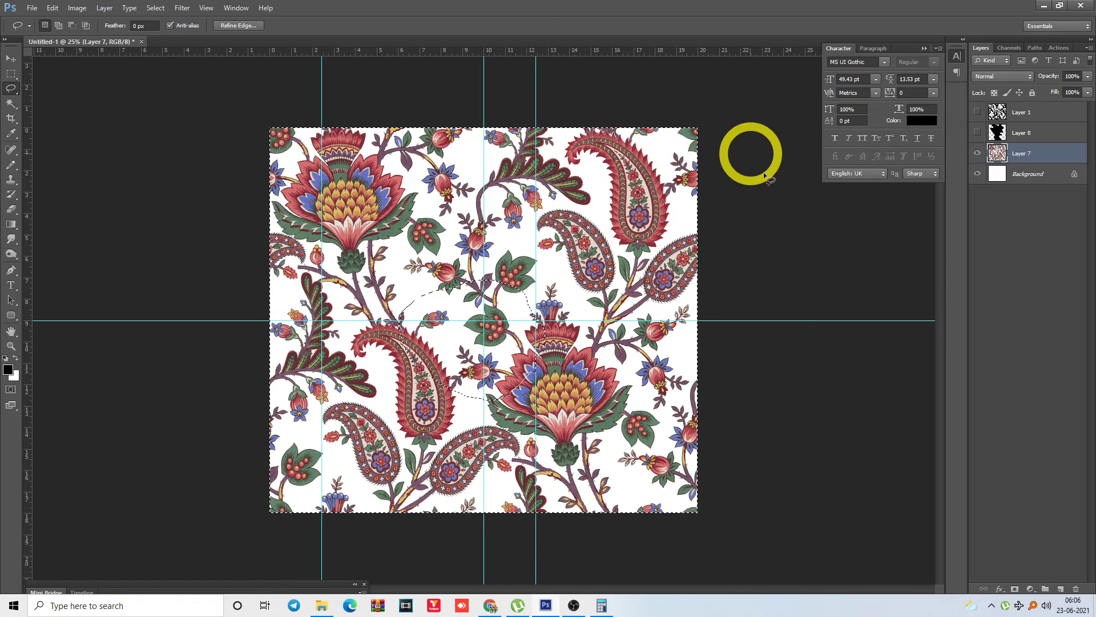
left_click(536, 244)
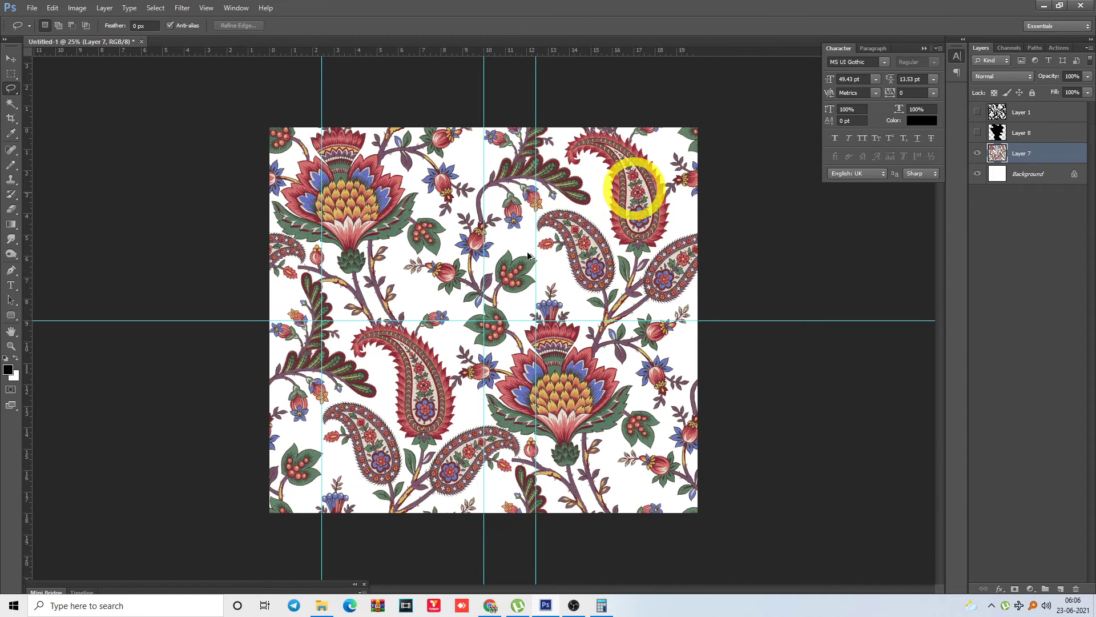
key("ctrl+alt+z")
key("ctrl+alt+z")
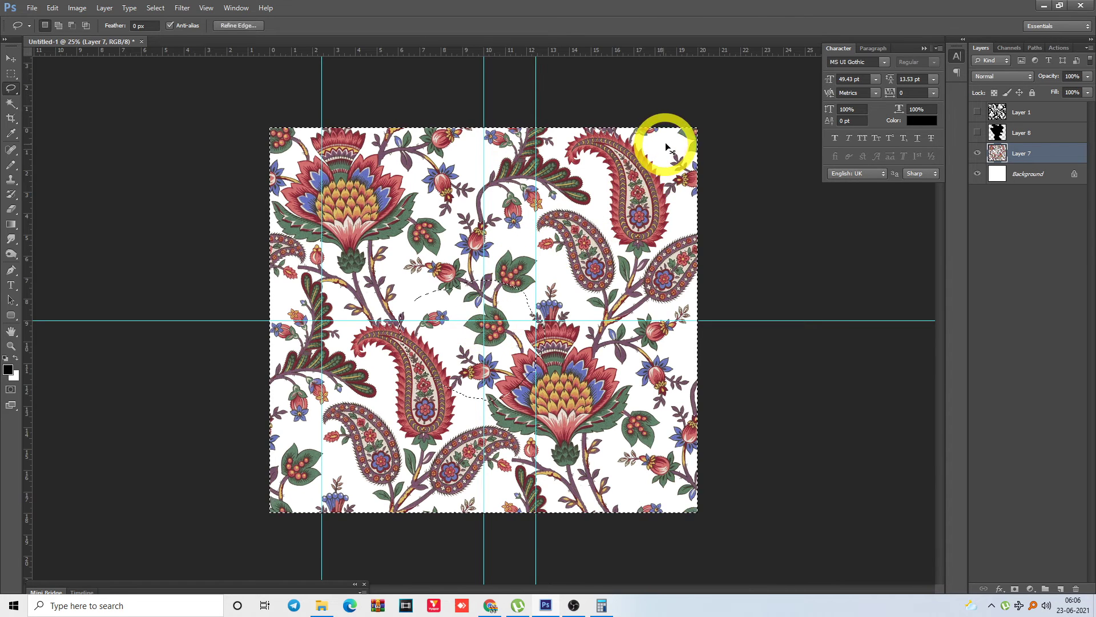
key("ctrl+alt+z")
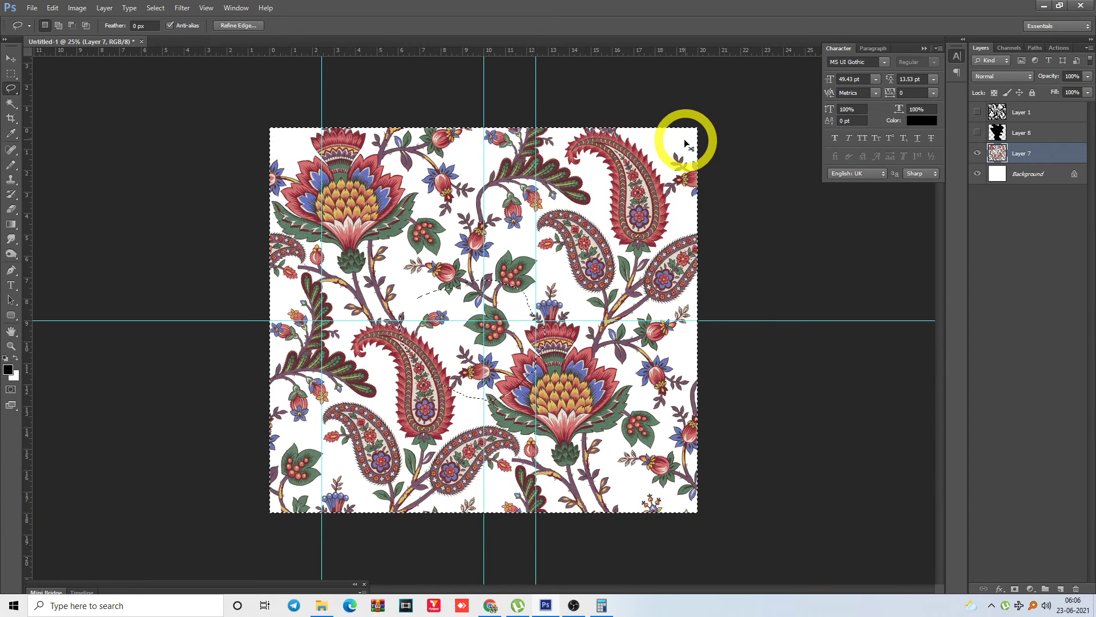
key("ctrl+alt+z")
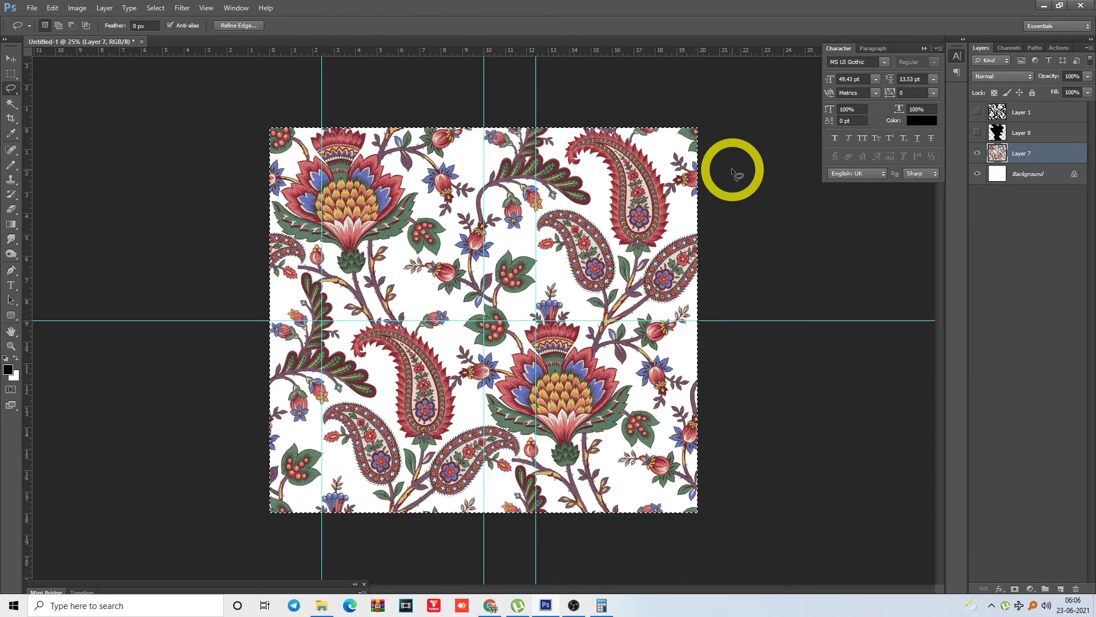
Choose a pale cream foreground colour and fill the Background layer with it
left_click(1017, 174)
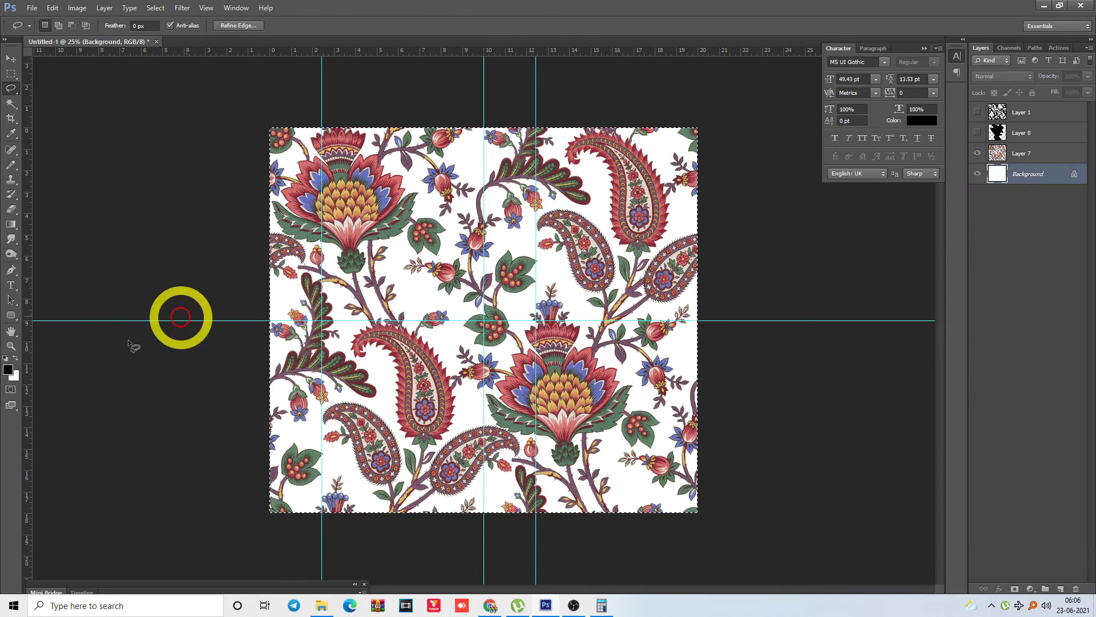
left_click(8, 370)
left_click(859, 539)
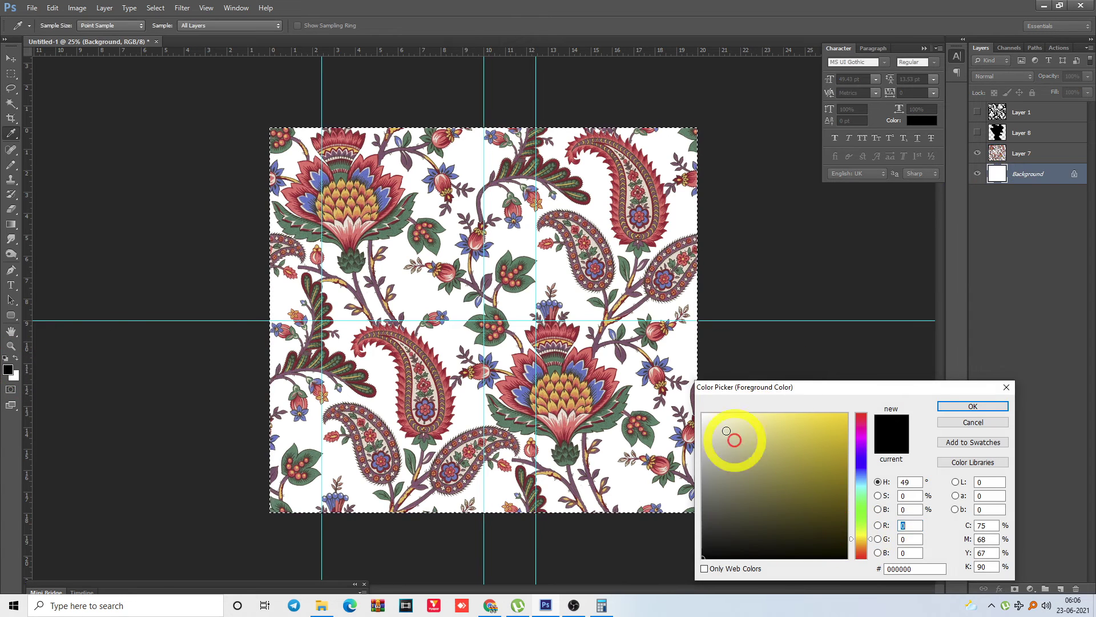
left_click(726, 430)
key("Return")
key("alt+BackSpace")
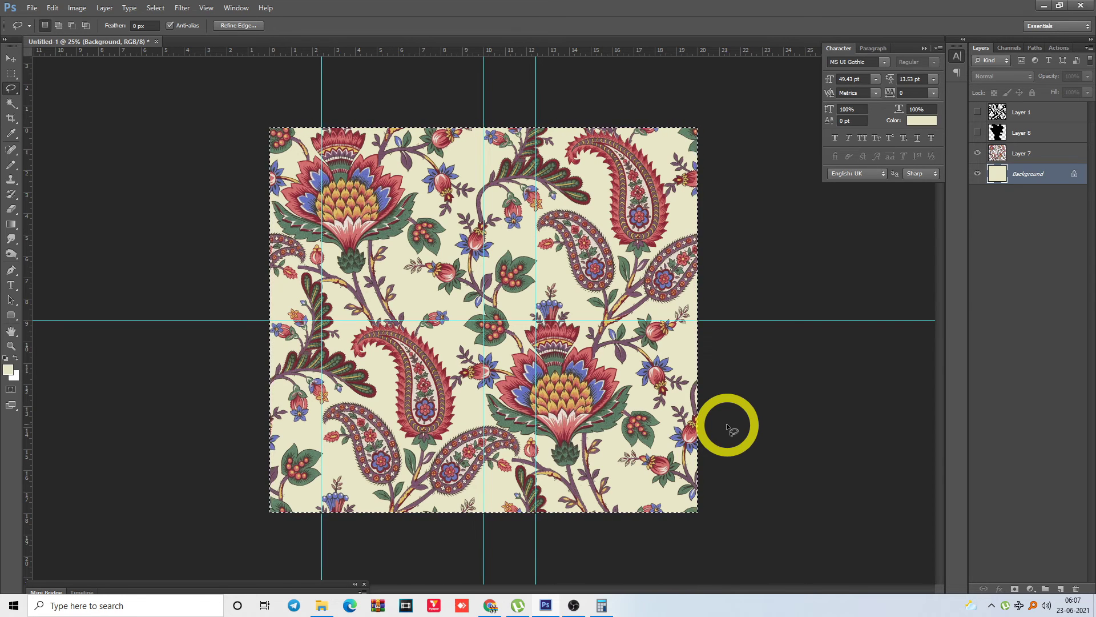
Flatten the image and define the whole tile as a pattern
key("alt+l")
key("f")
key("Return")
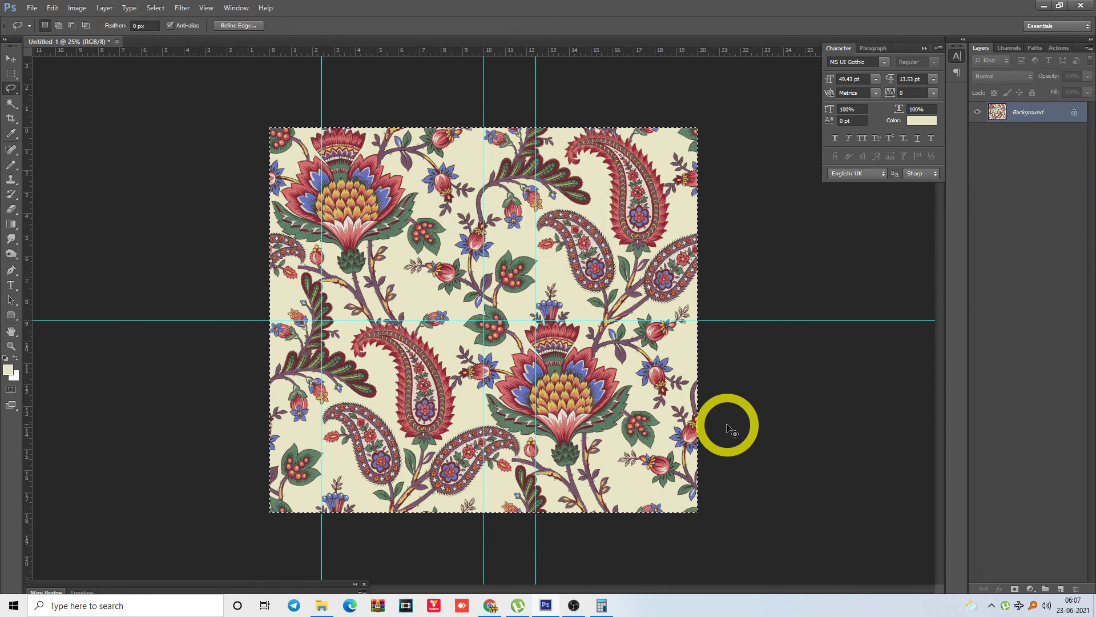
key("alt+e")
key("q")
key("Return")
Enlarge the canvas to 500 percent in both width and height
key("alt+i")
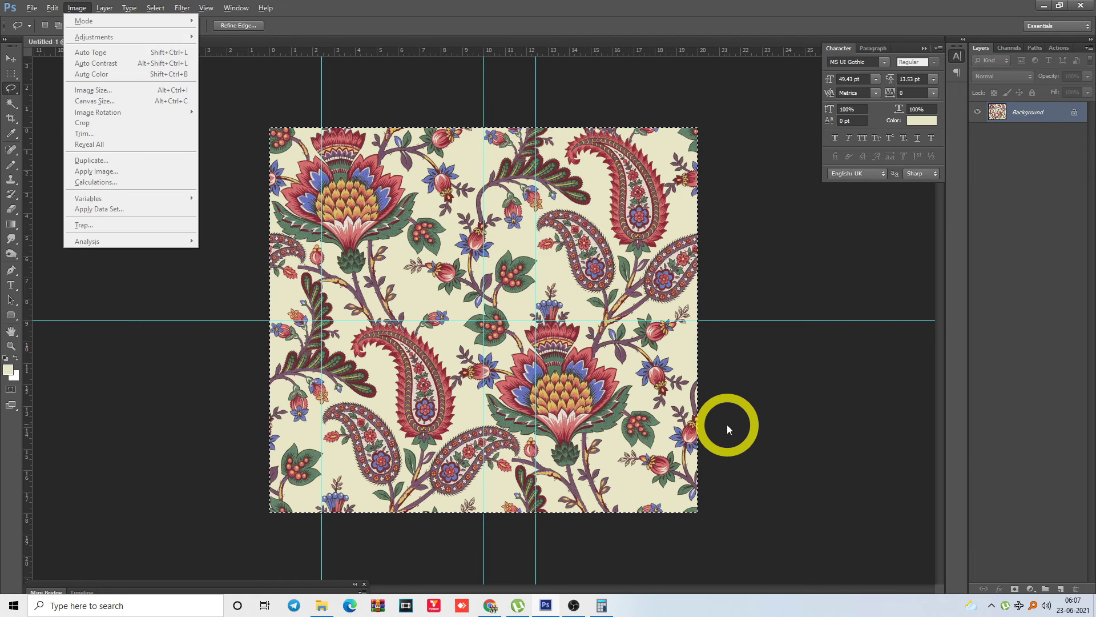
key("Escape")
type("s500")
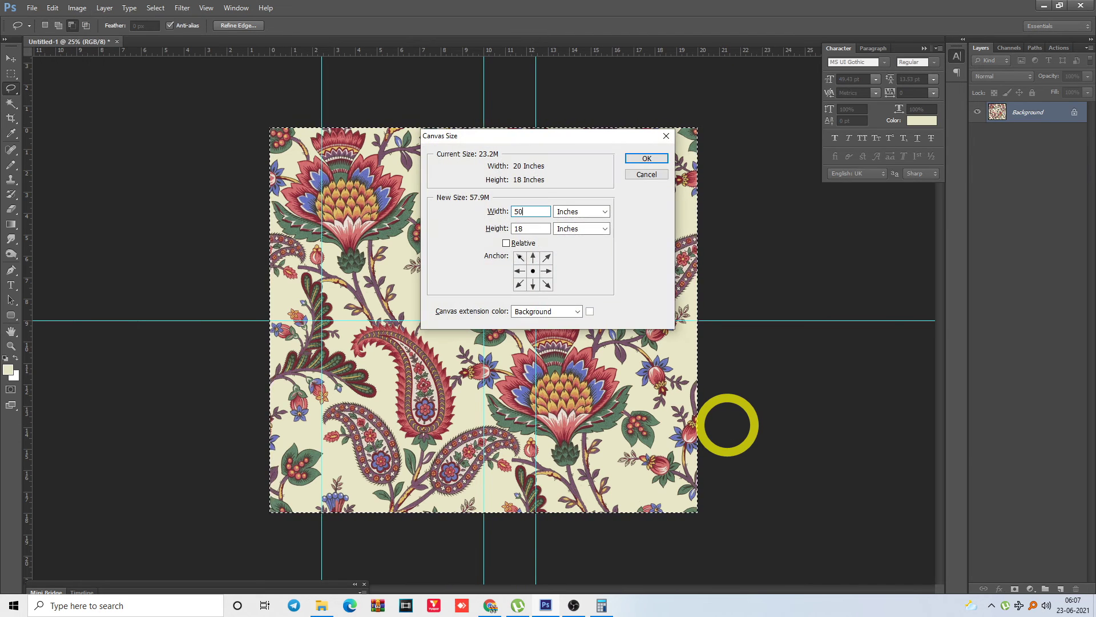
key("Tab")
key("Up")
key("Up")
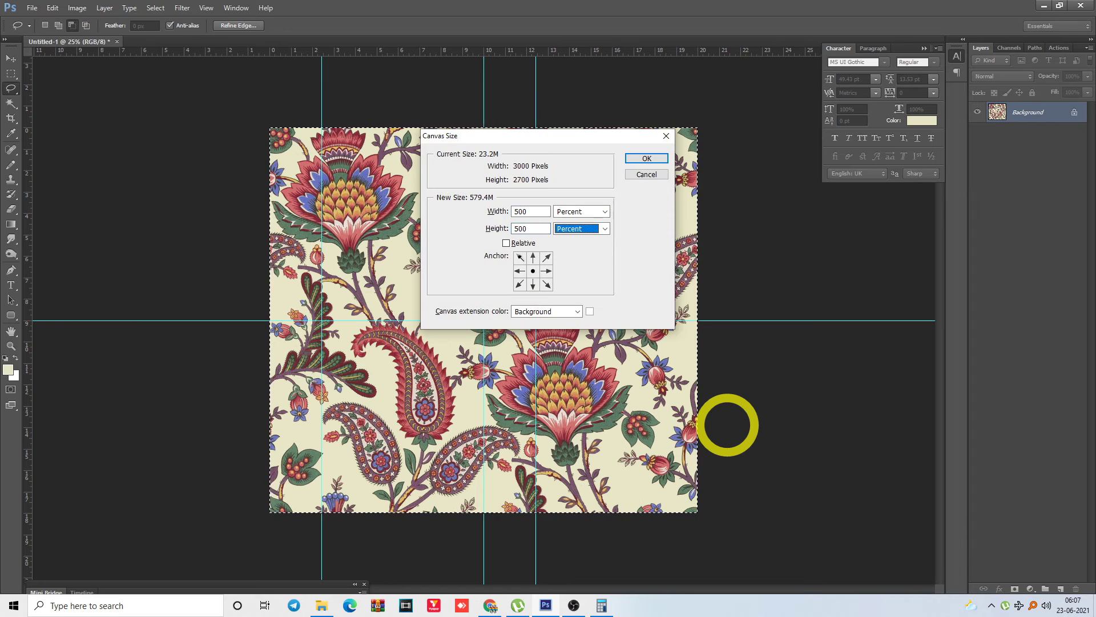
key("Return")
Clear the selection and fill the enlarged canvas with the newly defined paisley floral pattern in Normal mode at 100% opacity
key("ctrl+d")
key("shift+F5")
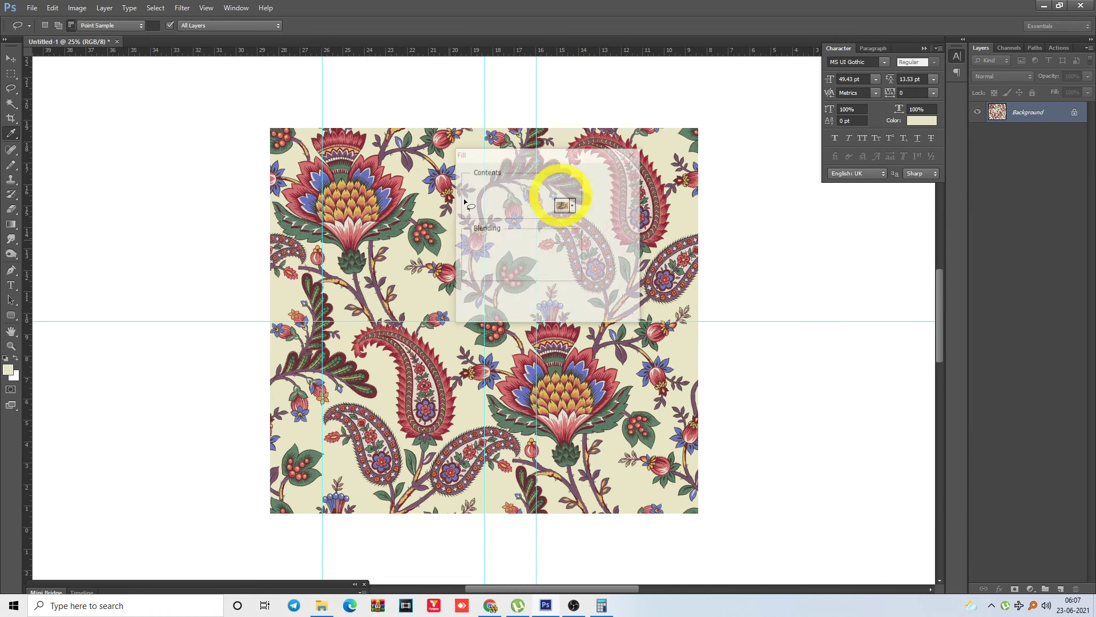
left_click(572, 207)
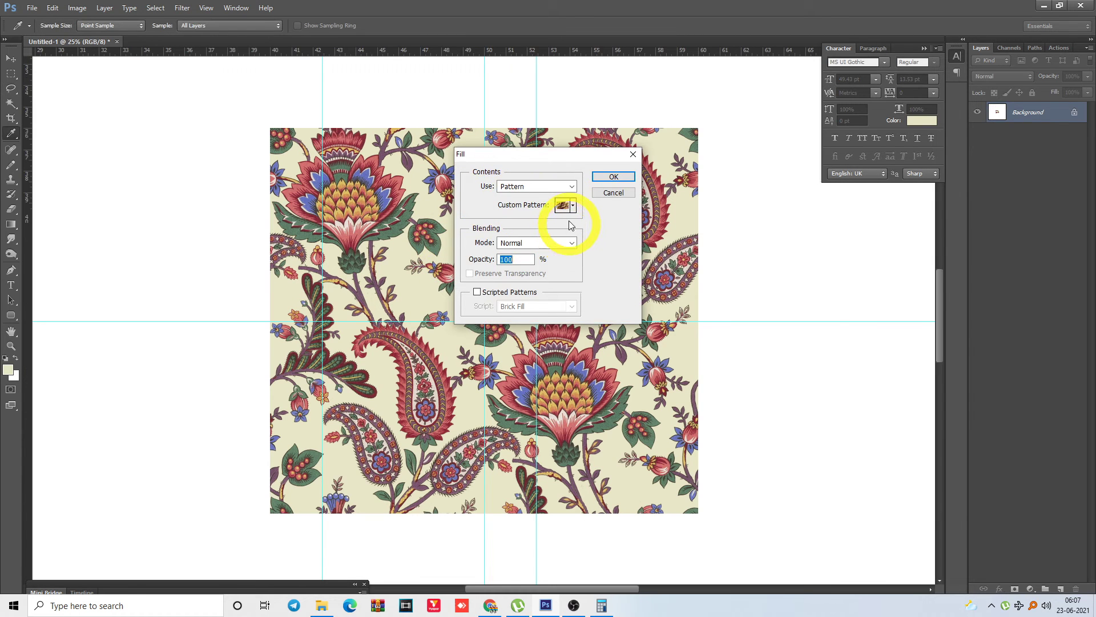
left_click(572, 206)
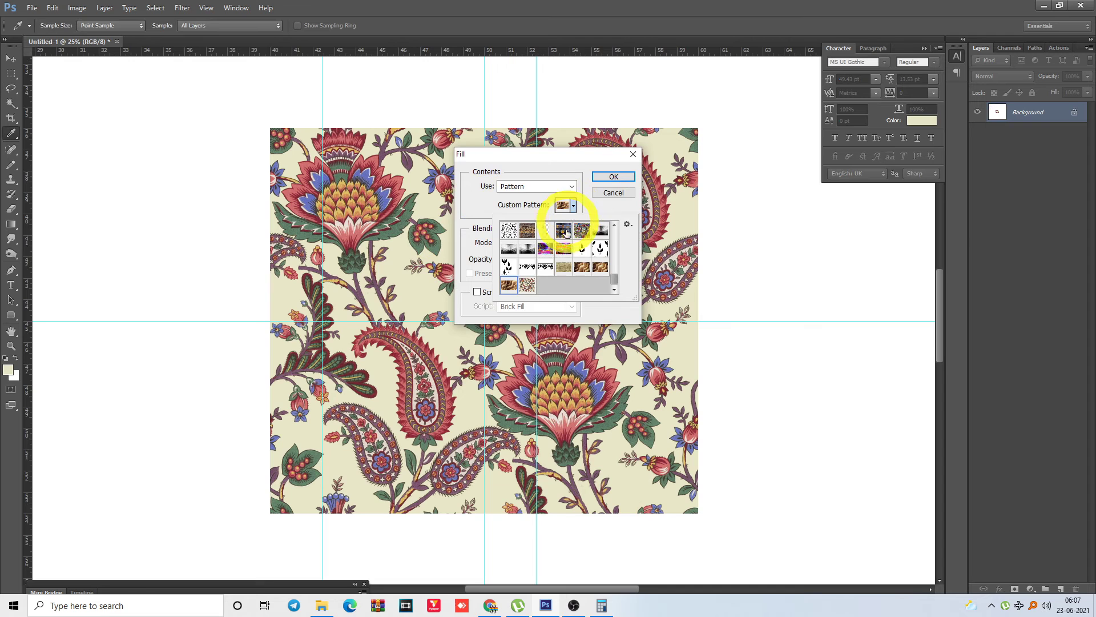
left_click(517, 304)
key("Return")
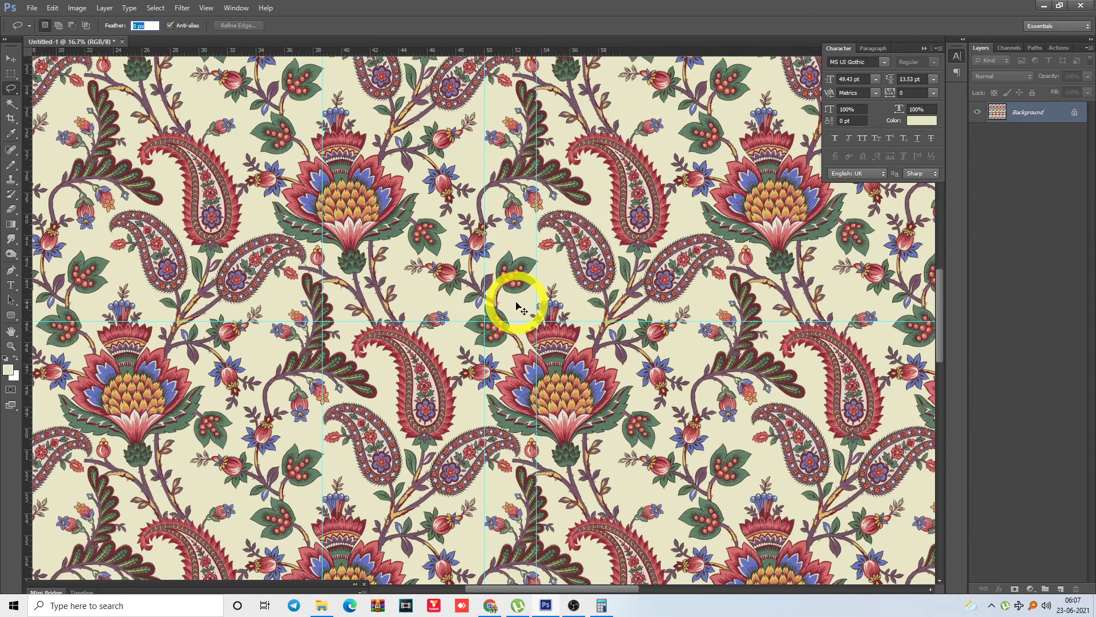
Check the repeat across the whole canvas and undo the pattern fill, canvas enlargement and flattening
key("ctrl+minus")
key("ctrl+minus")
key("ctrl+minus")
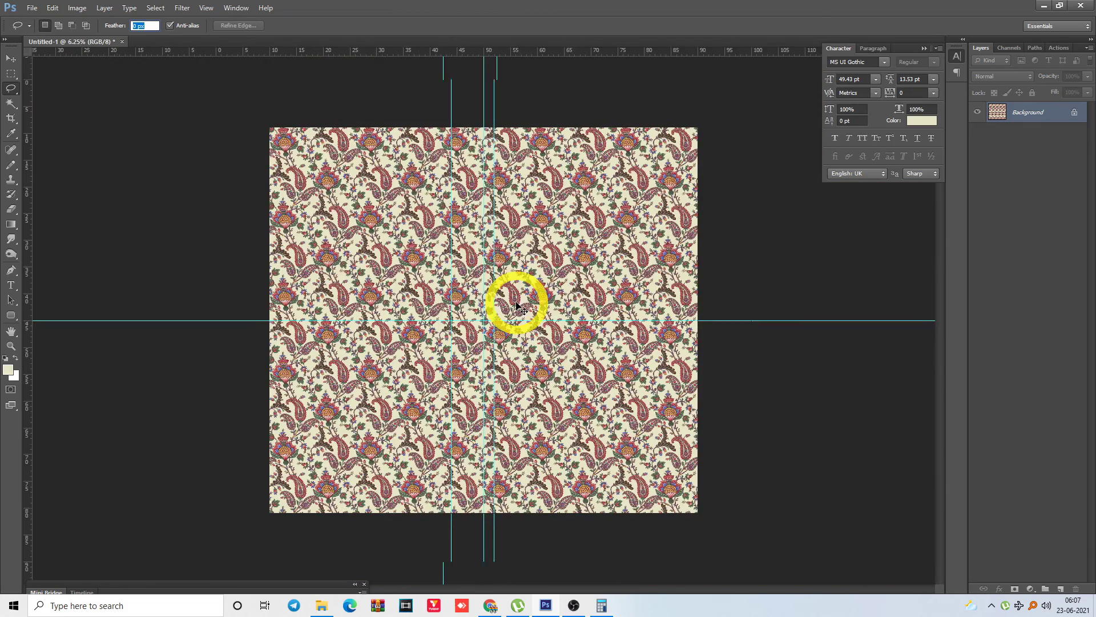
key("ctrl+plus")
key("ctrl+plus")
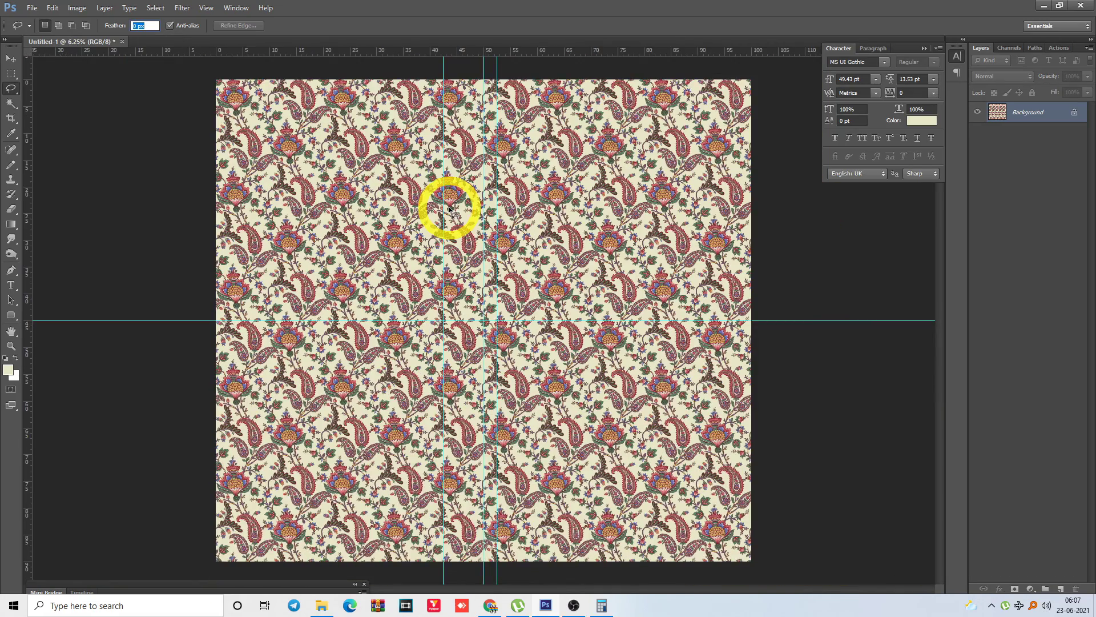
key("ctrl+z")
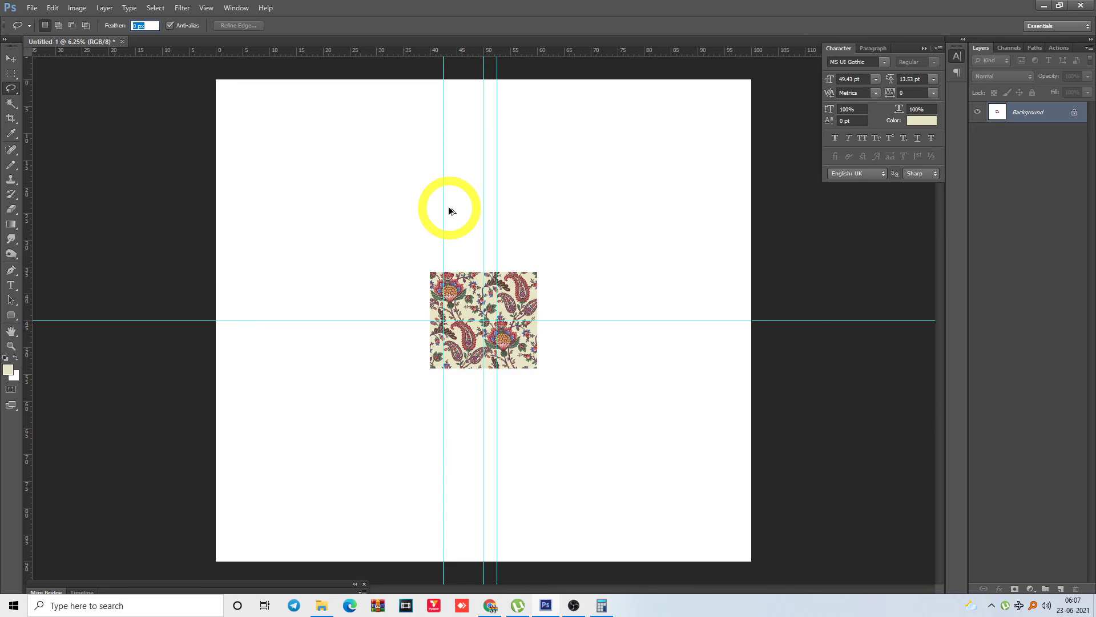
key("ctrl+alt+z")
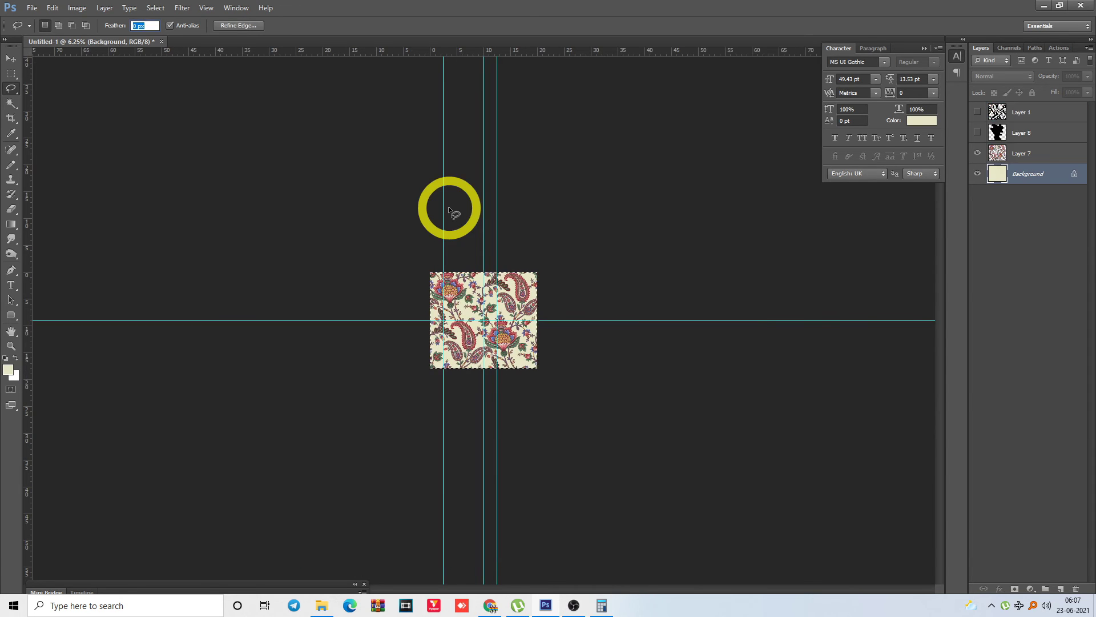
Save the layered design as a TIFF named nnnnn in Folder 1 with LZW compression
key("ctrl+s")
type("nnnnn")
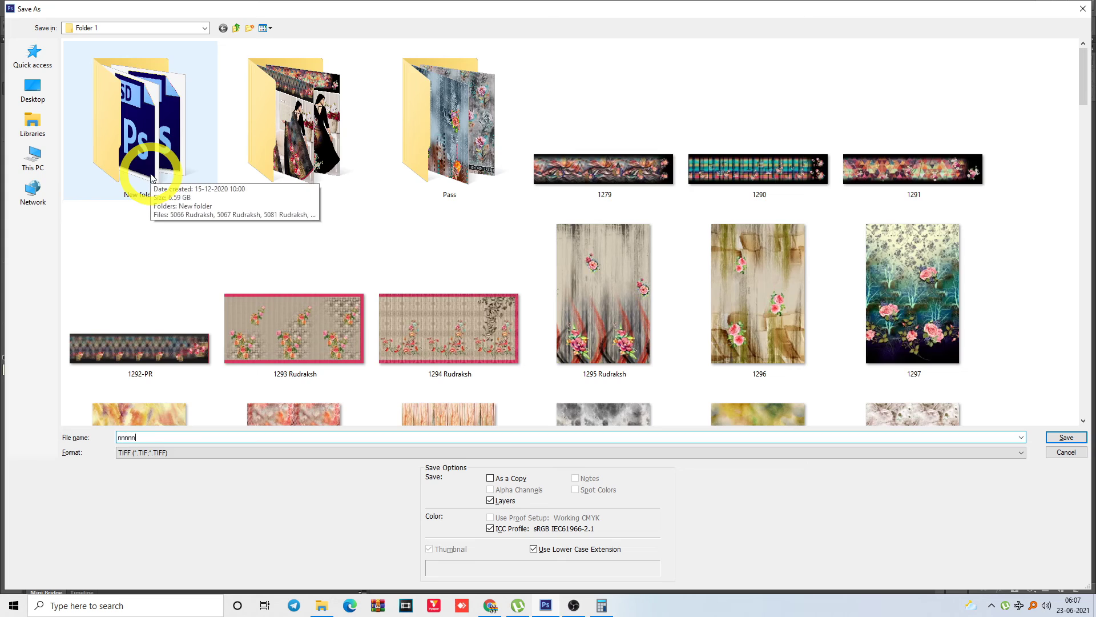
key("Return")
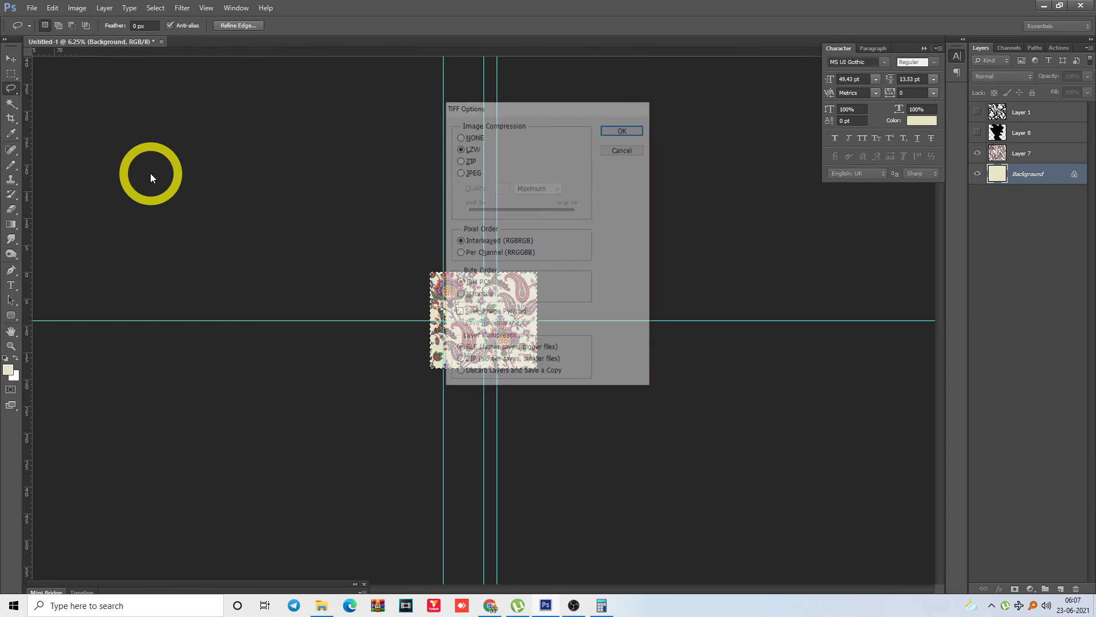
key("Return")
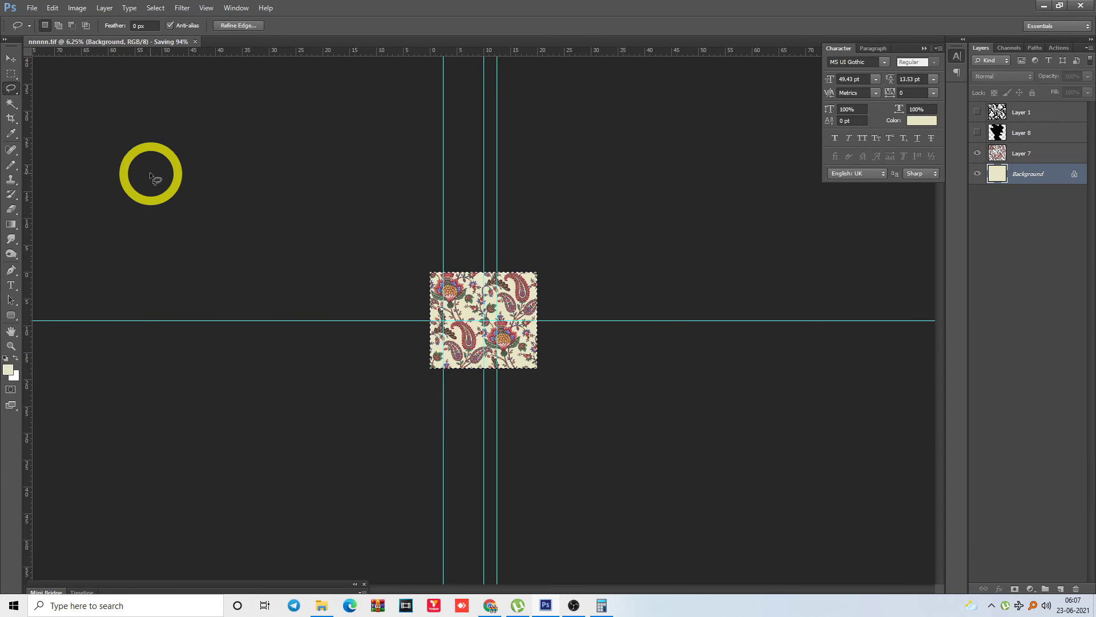
left_click_drag(395, 233, 543, 337)
key("alt+t")
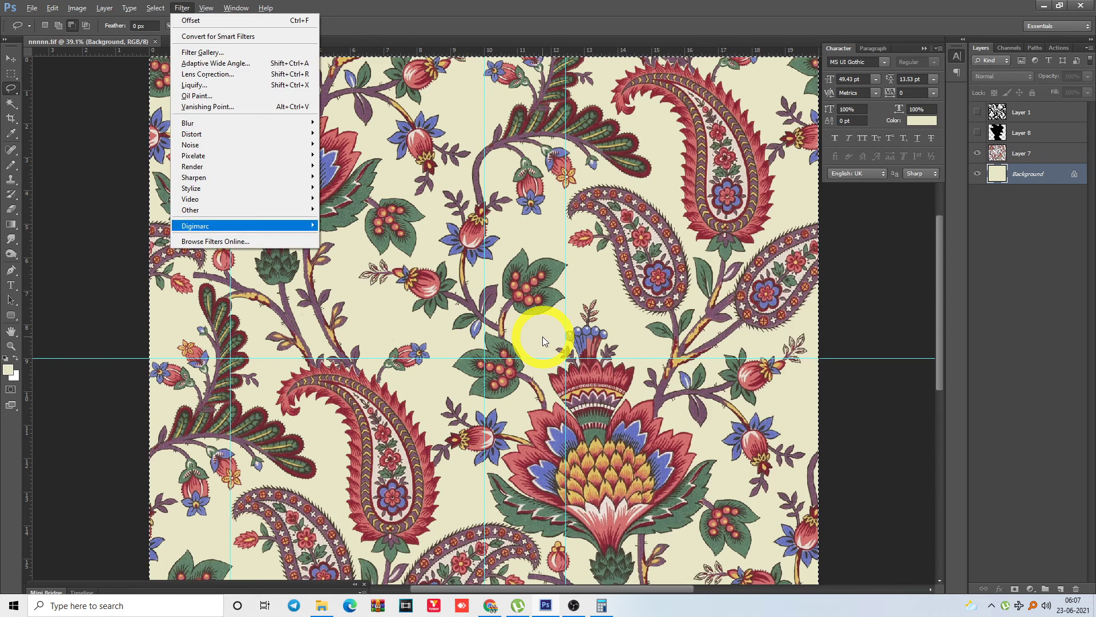
key("Up")
key("Right")
key("Up")
key("Return")
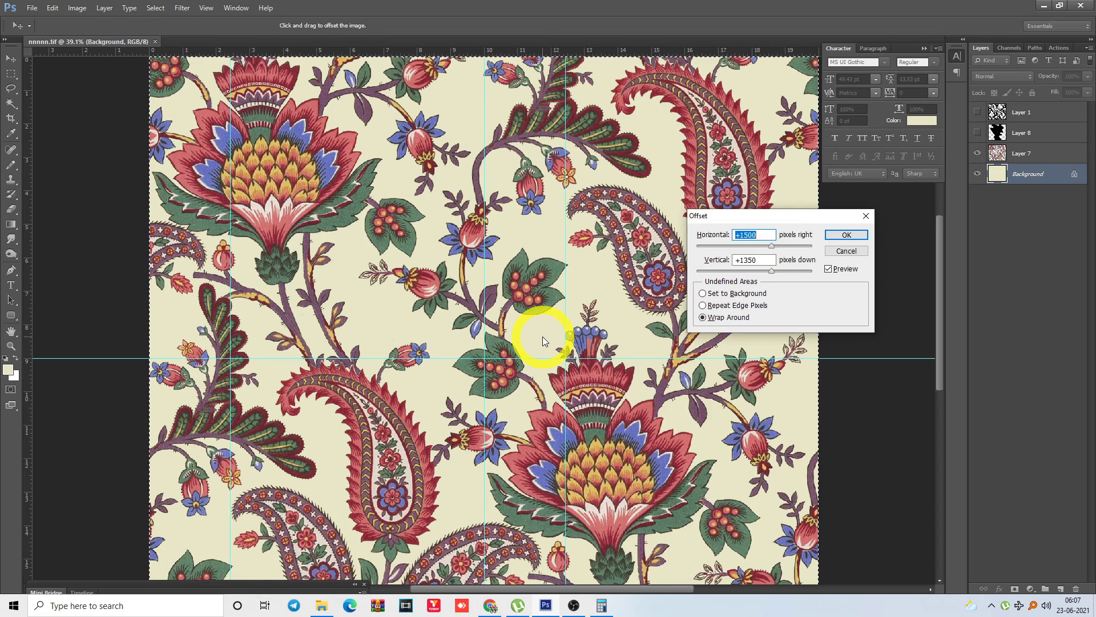
type("0")
key("Tab")
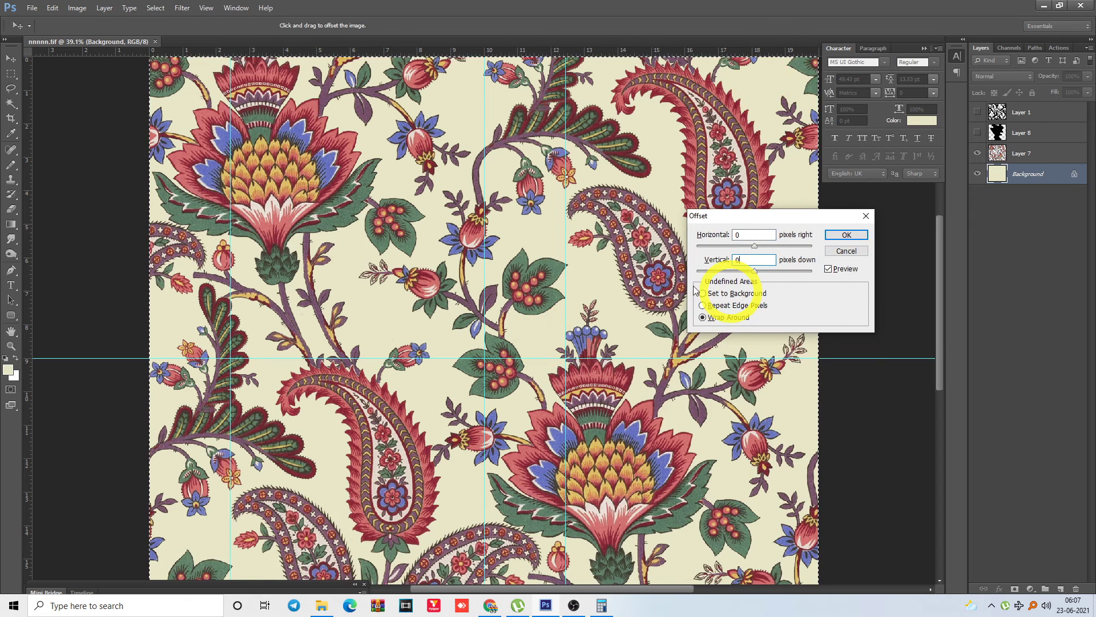
left_click(703, 294)
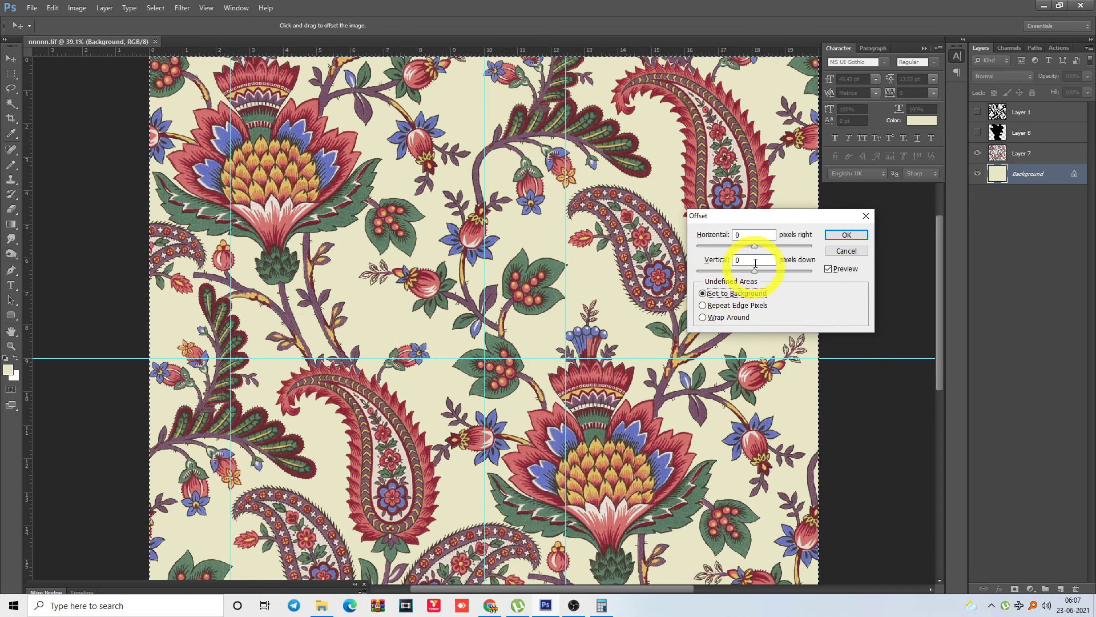
left_click_drag(759, 246, 799, 246)
key("Escape")
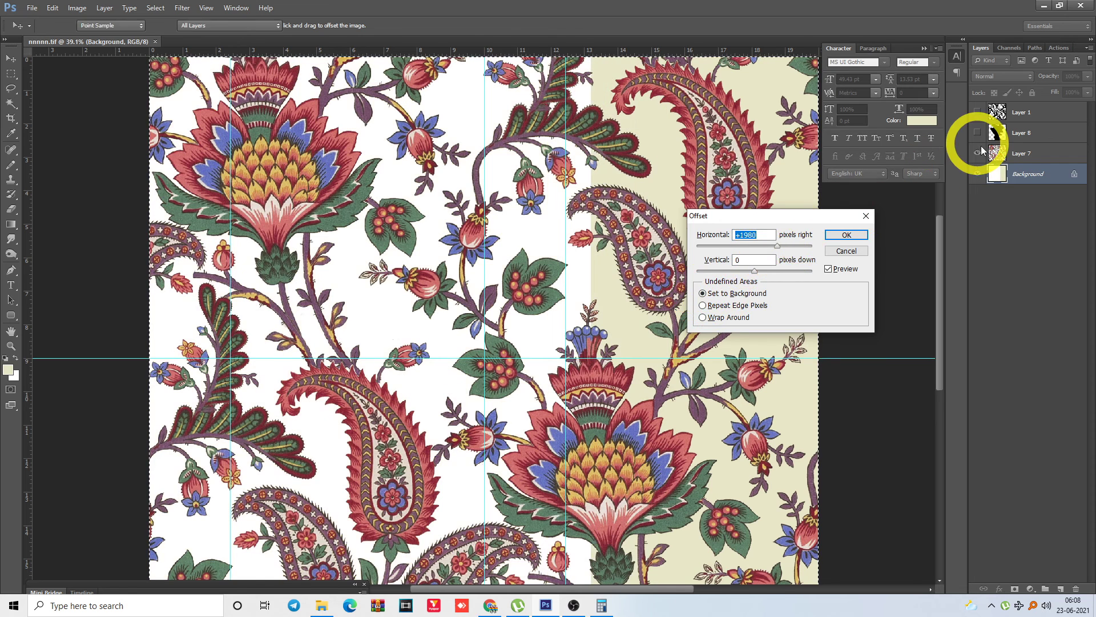
Duplicate the image with Layer 7 selected and flatten the duplicate
left_click(1026, 156)
key("alt+l")
key("Escape")
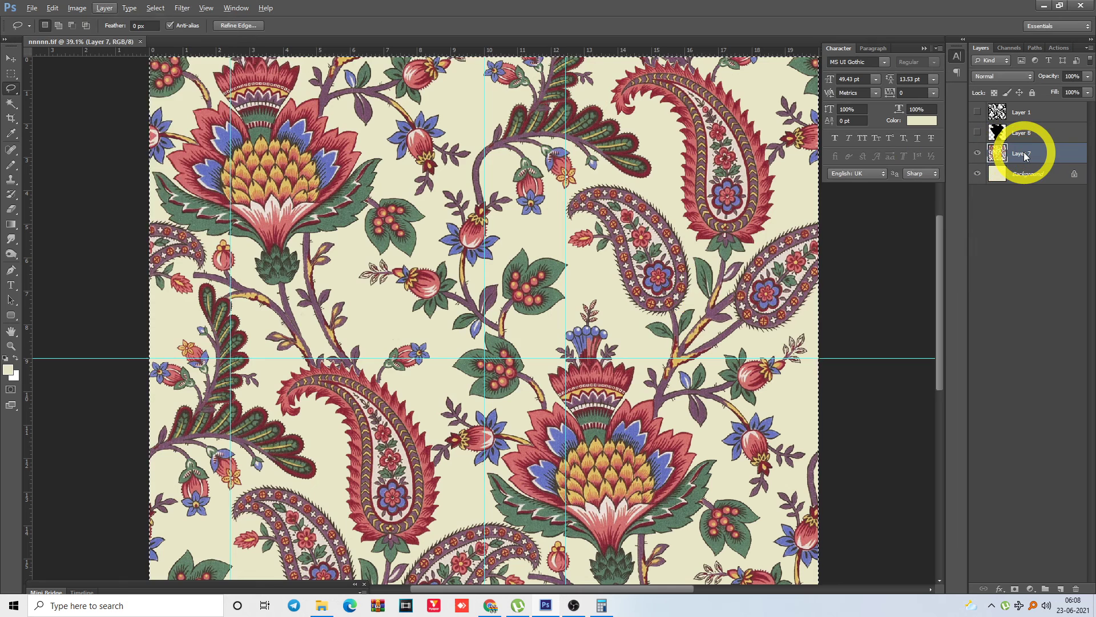
key("alt+i")
key("d")
key("Return")
key("alt+l")
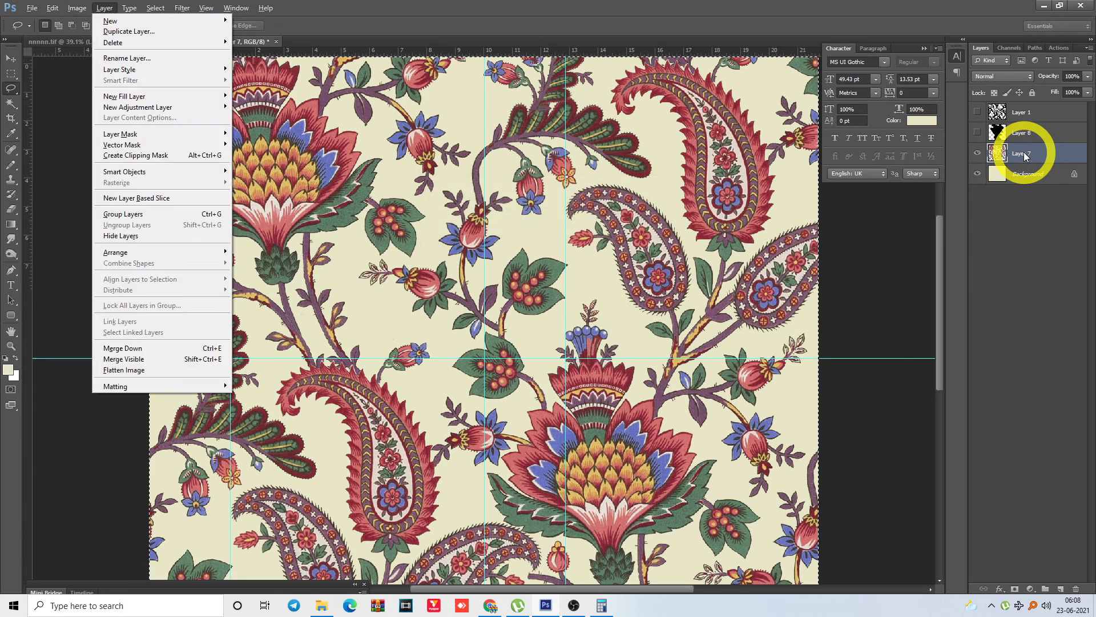
key("f")
key("Return")
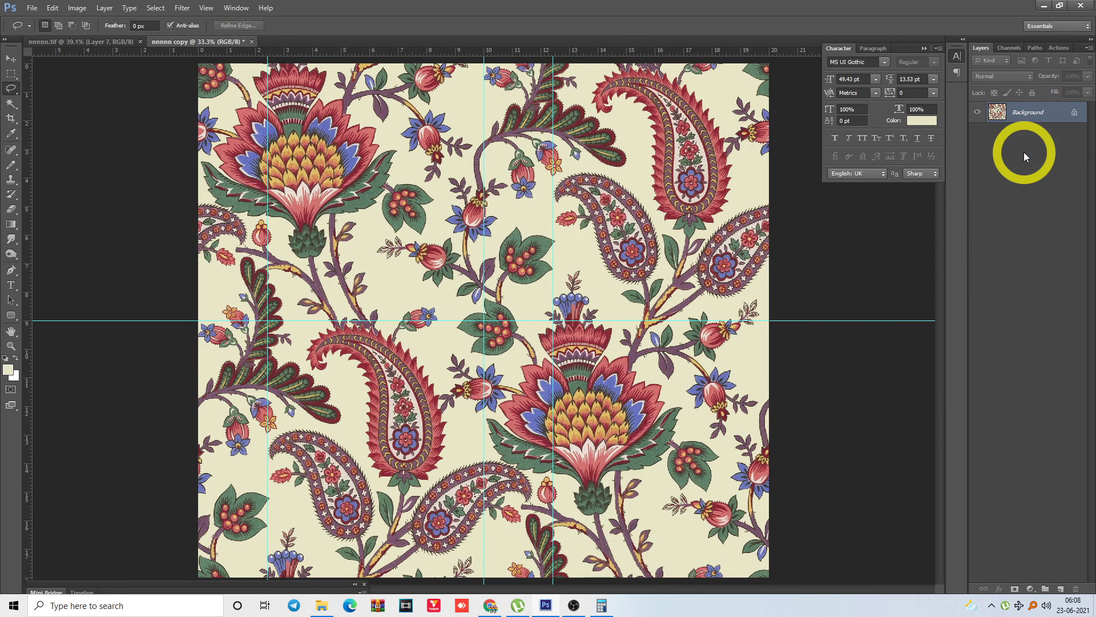
Start the Offset filter on the flattened copy with a vertical offset of 0 and undefined areas Set to Background
key("alt+t")
key("Escape")
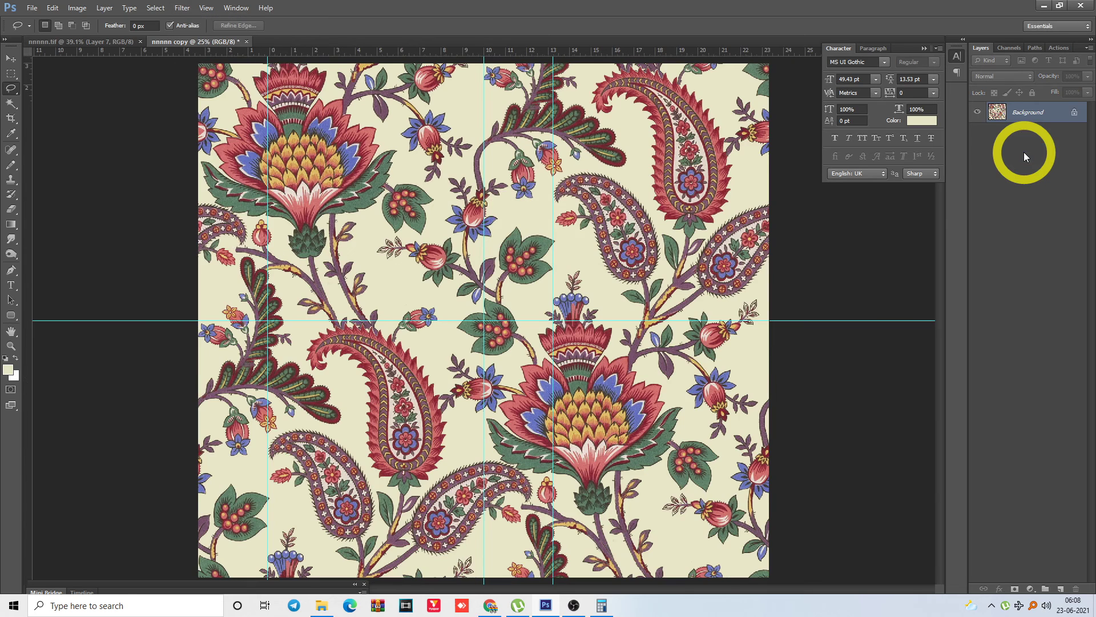
key("ctrl+minus")
key("alt+t")
key("Escape")
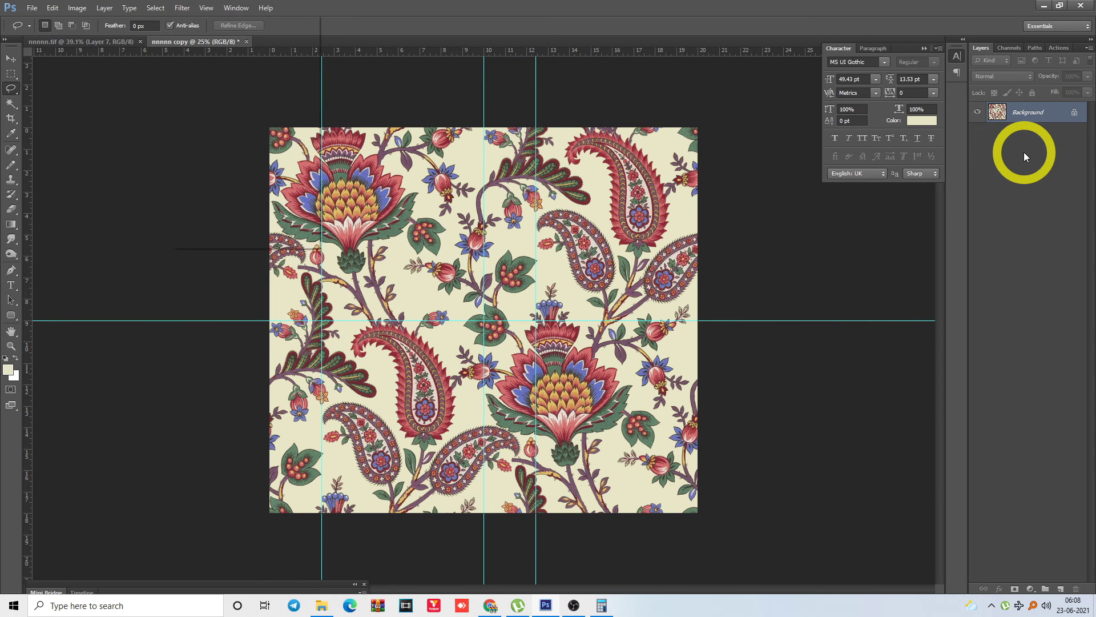
key("alt+t")
key("Up")
key("Up")
key("Up")
key("Right")
key("Up")
key("Return")
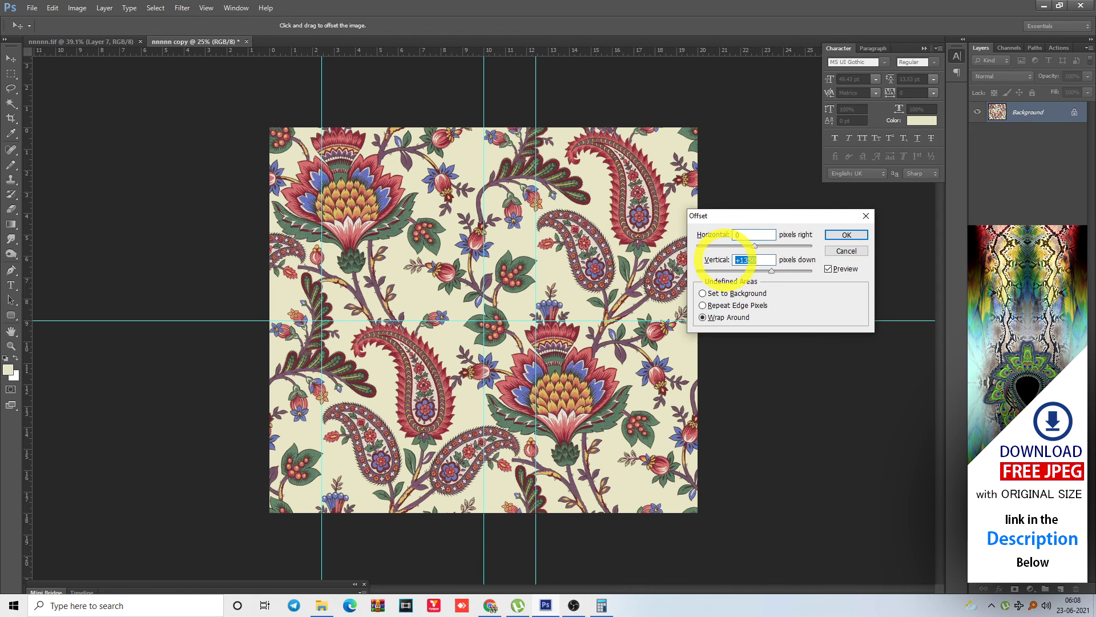
type("0")
left_click(719, 290)
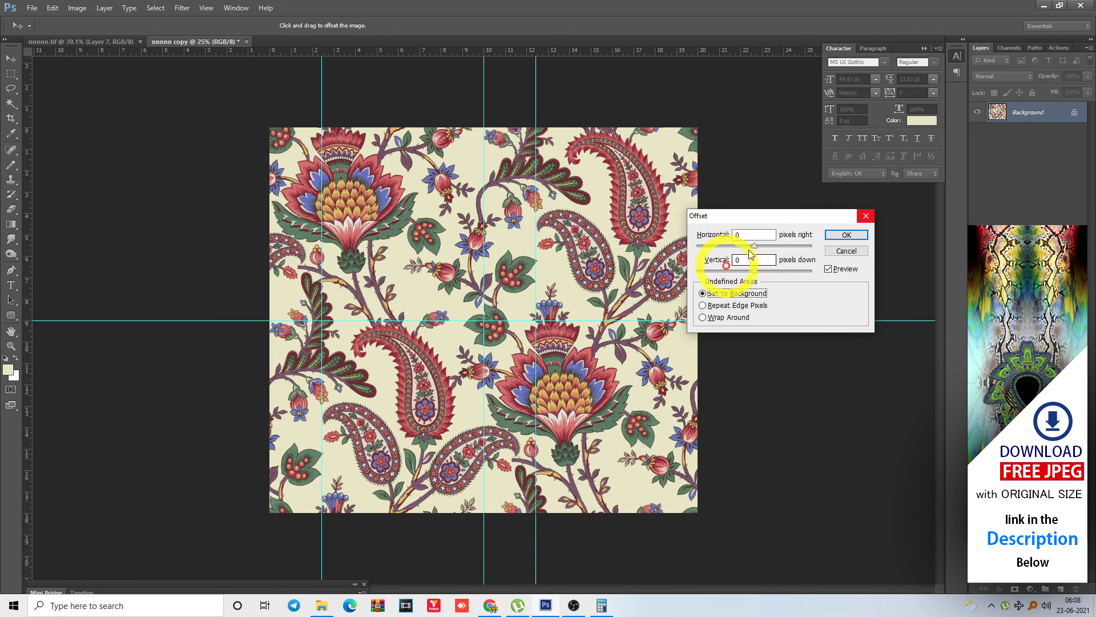
Preview Wrap Around in the Offset filter with horizontal offsets of +1287 and -891 pixels
left_click_drag(760, 250, 770, 246)
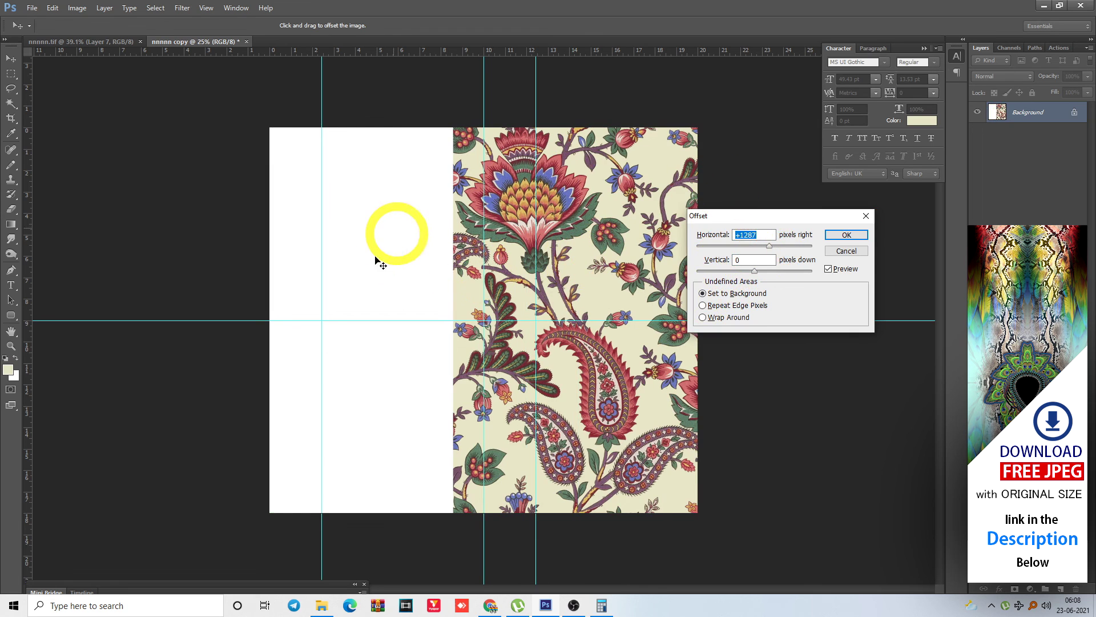
left_click(703, 318)
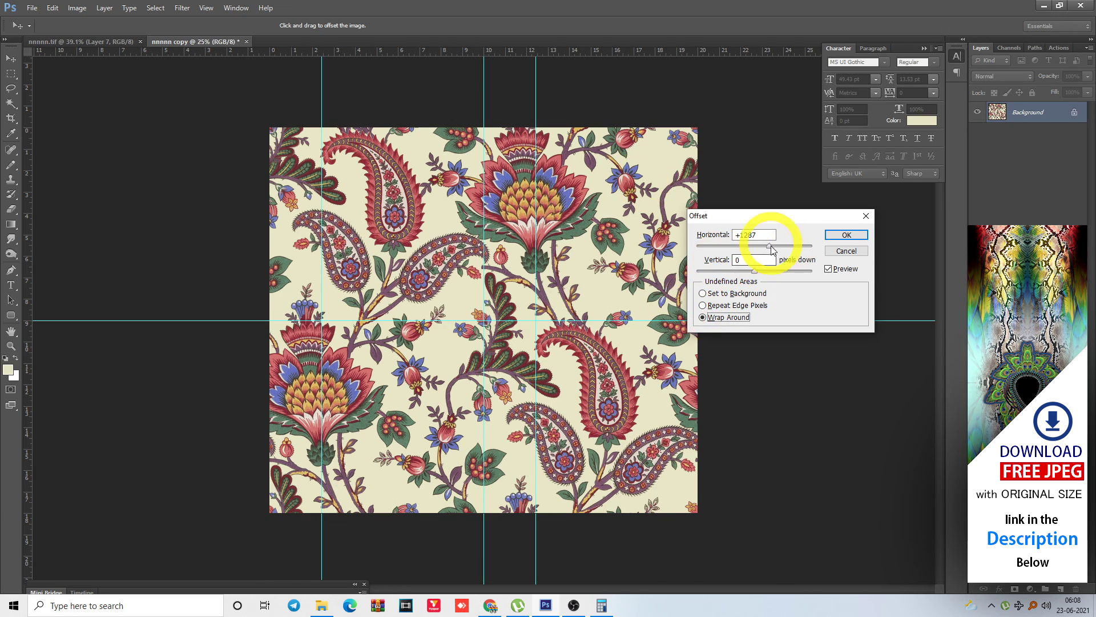
left_click_drag(771, 250, 742, 252)
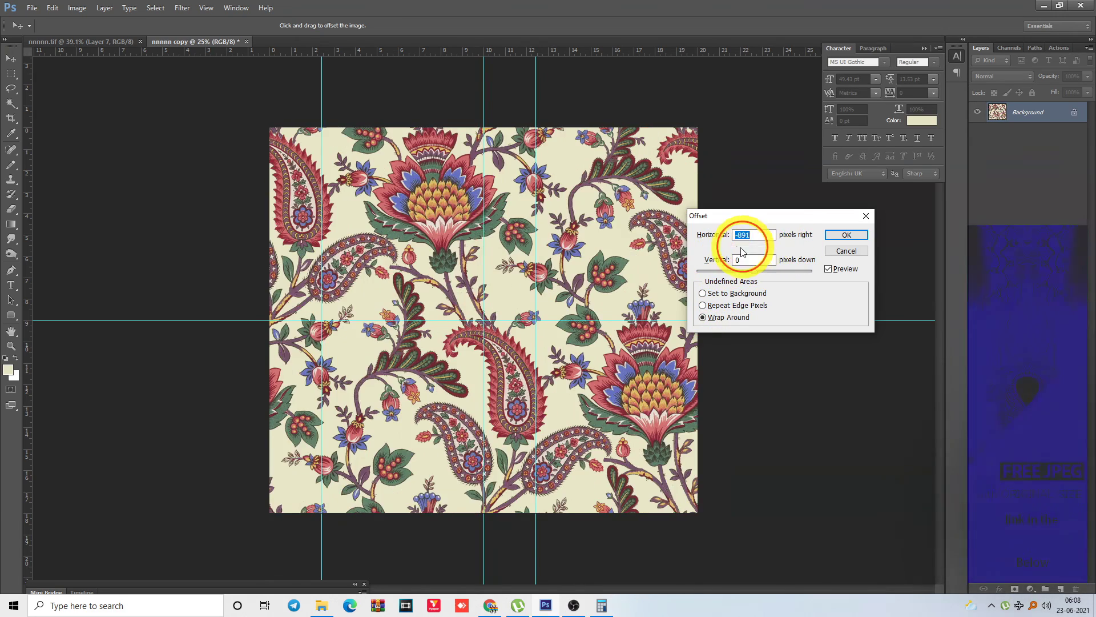
Preview Set to Background with a horizontal offset of +248 pixels and a downward shift to about mid-canvas
left_click(703, 294)
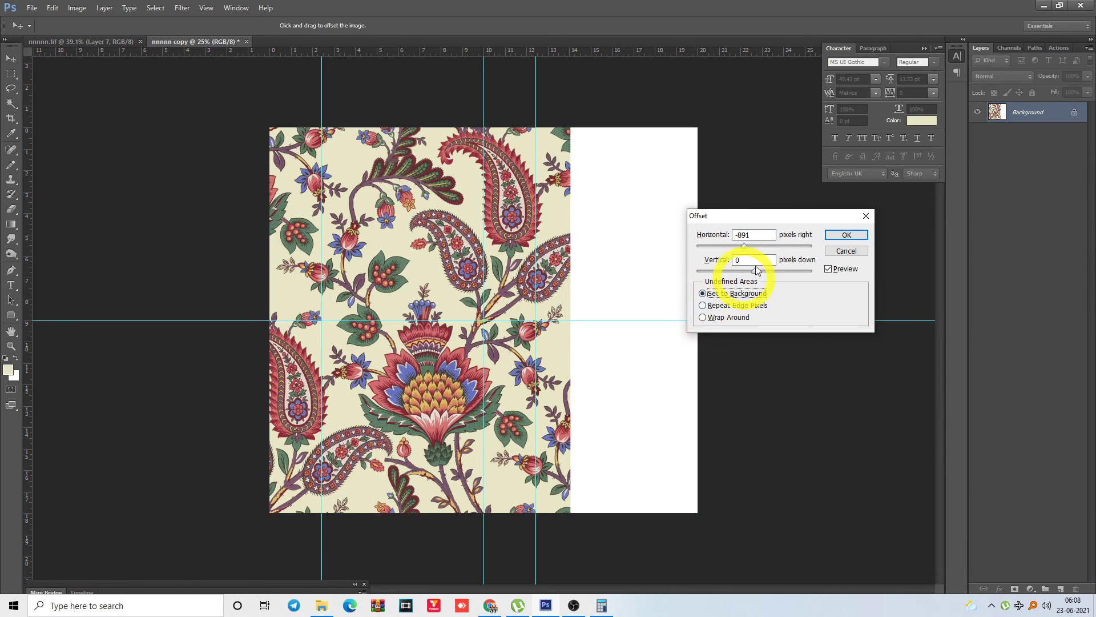
mouse_move(751, 247)
left_mouse_down()
mouse_move(790, 253)
mouse_move(721, 250)
mouse_move(763, 254)
left_mouse_up()
left_click_drag(755, 271, 783, 260)
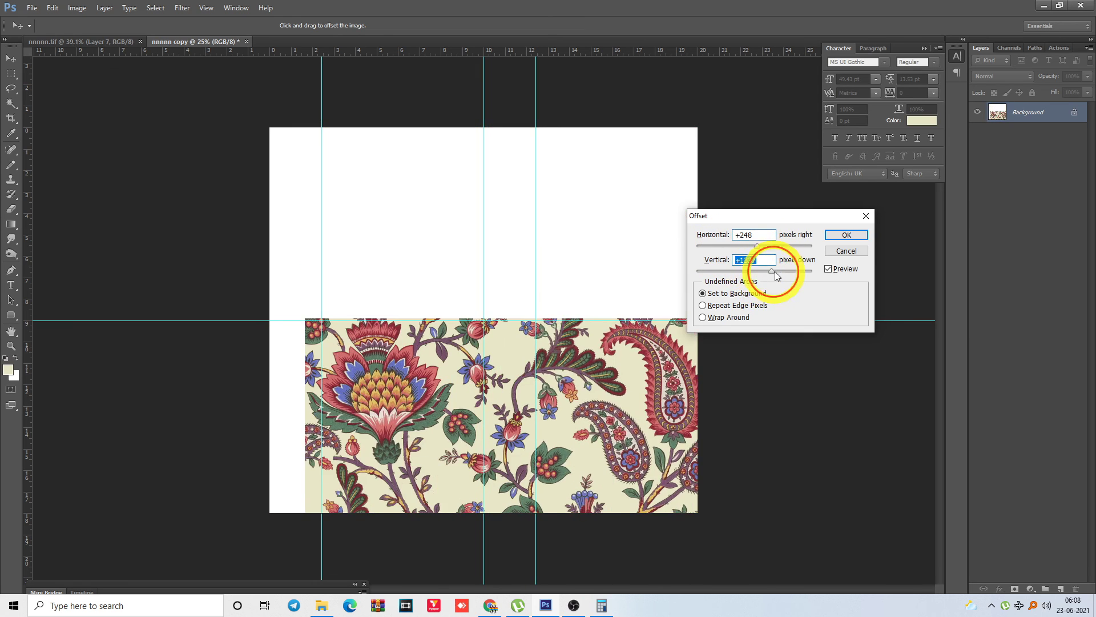
Set undefined areas to Repeat Edge Pixels with offsets of +2772 pixels horizontally and +45 vertically, and move the dialog clear of the design
left_click(708, 307)
mouse_move(762, 269)
left_mouse_down()
mouse_move(785, 248)
mouse_move(755, 272)
left_mouse_up()
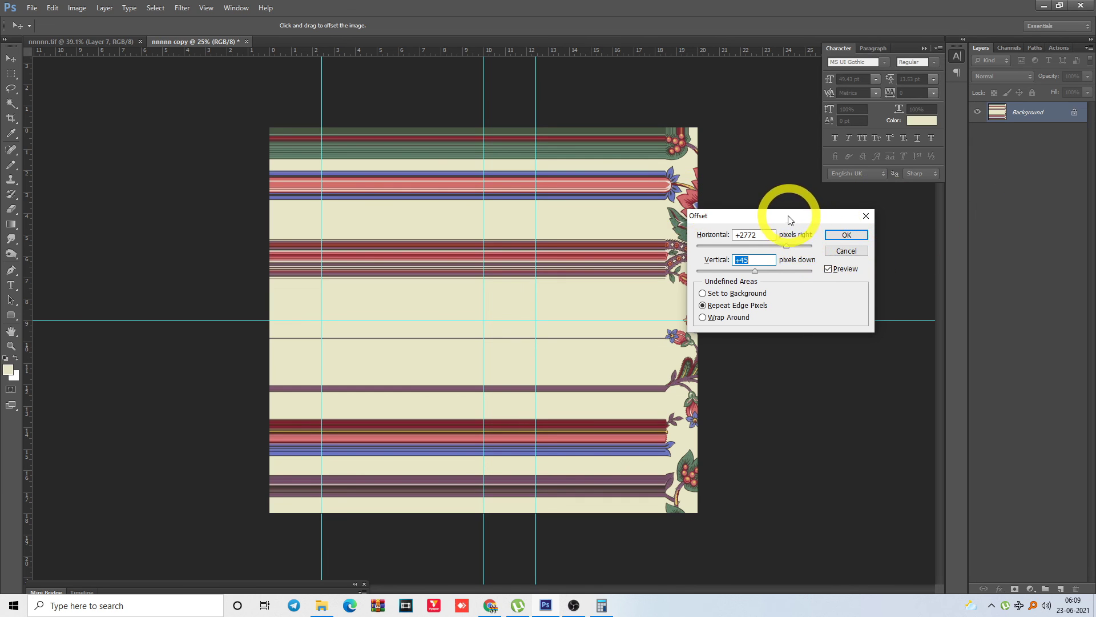
left_click_drag(793, 217, 815, 224)
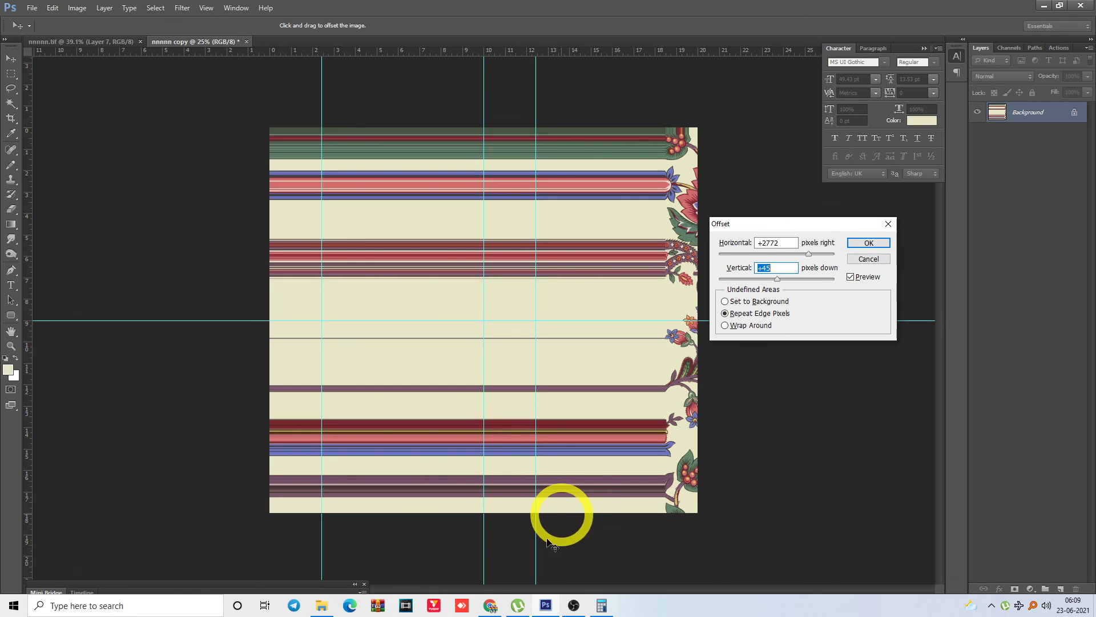
Switch to Chrome to view the Zénaïde border reference image
left_click(504, 600)
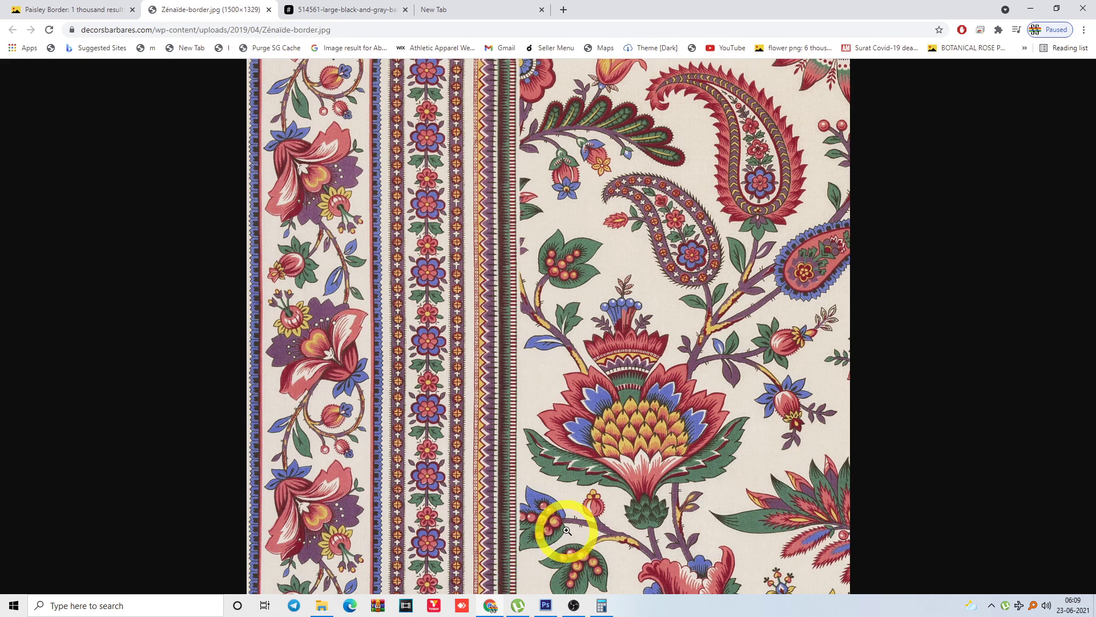